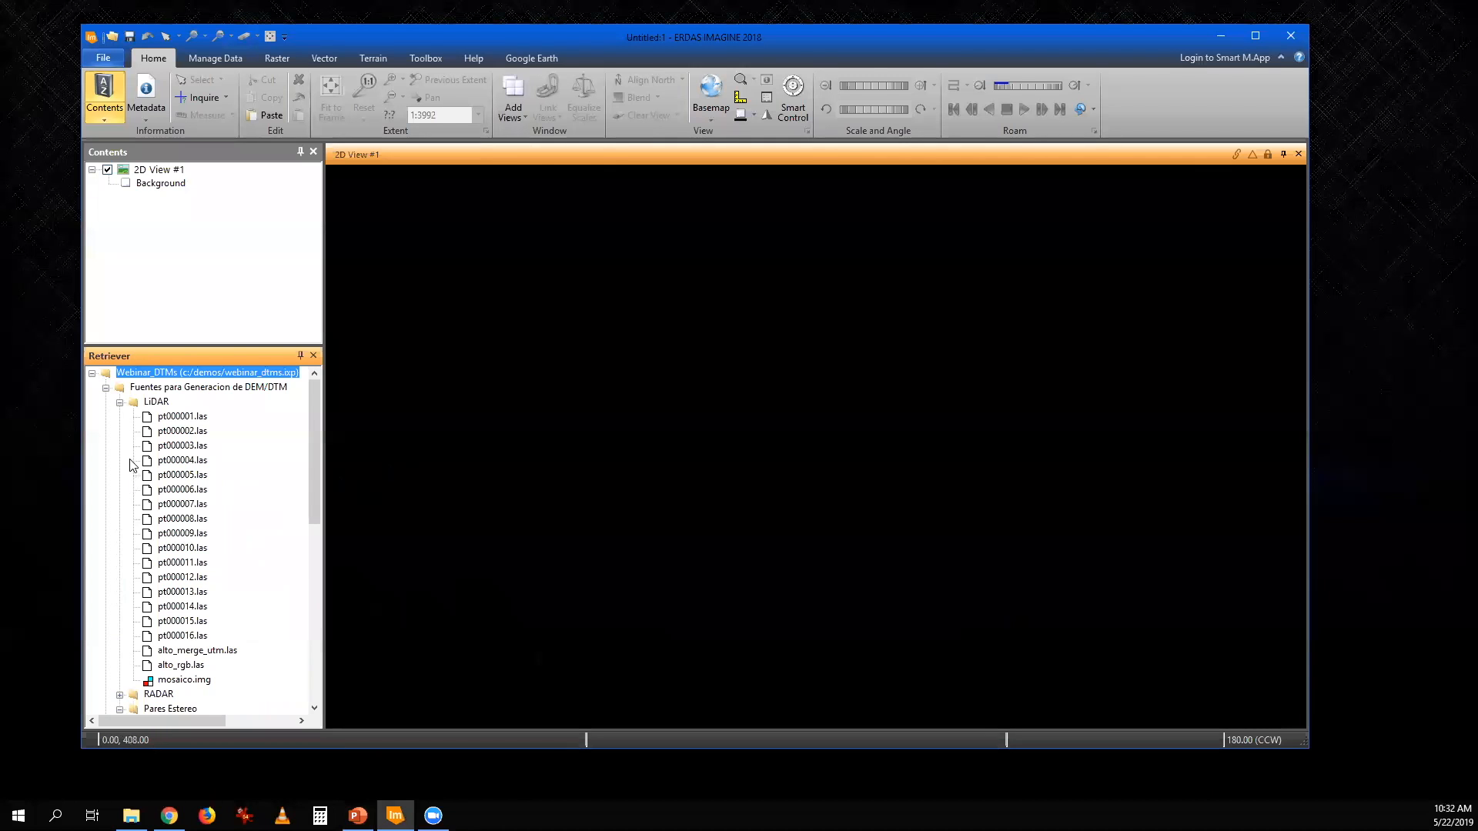
- Load the LiDAR file pt000001.las into the 2D view and enlarge its points to size 3 for close inspection
left_click_drag(179, 419, 494, 415)
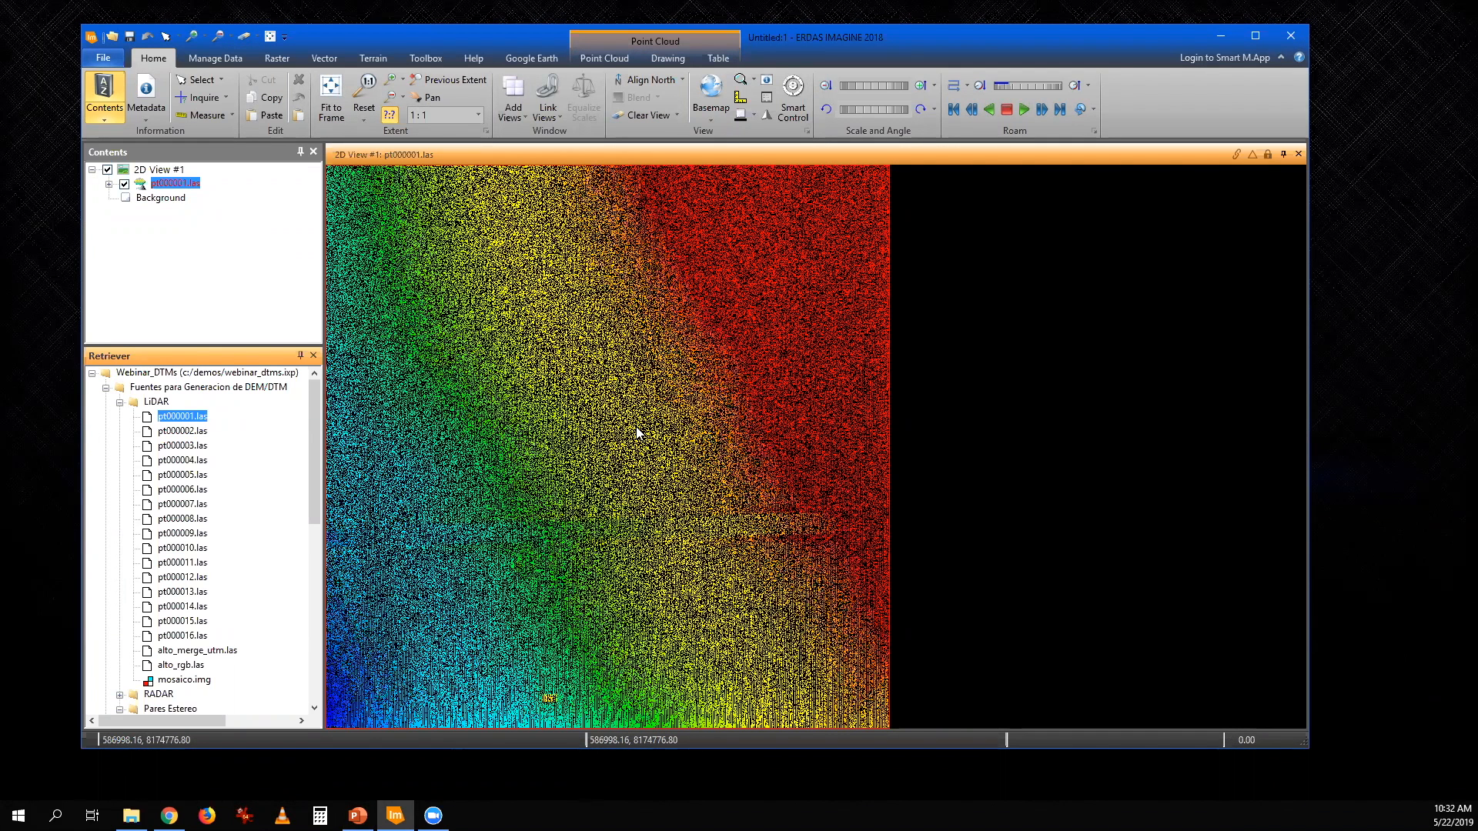
scroll(589, 505, "up", 6)
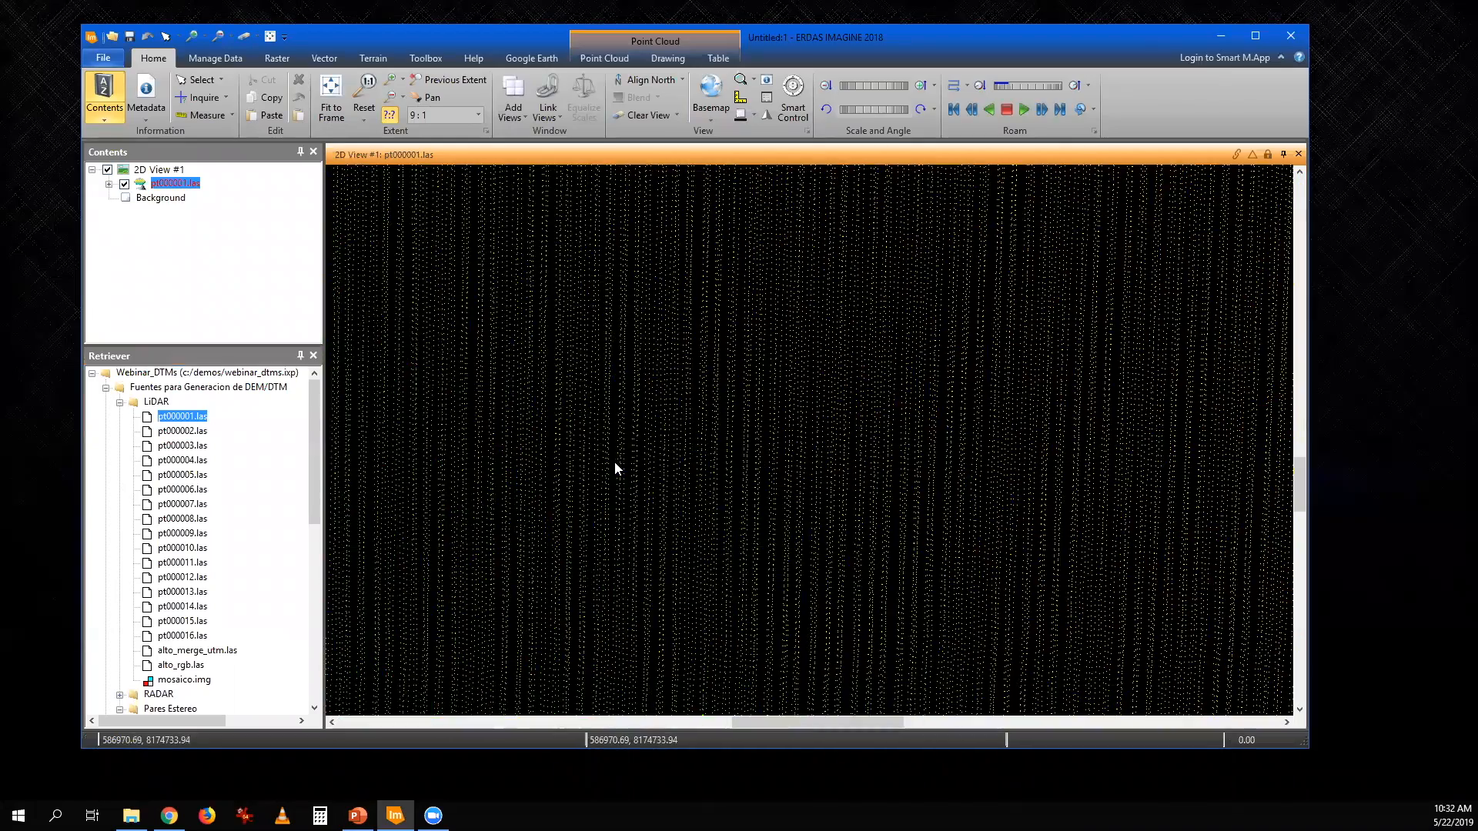
scroll(615, 463, "up", 4)
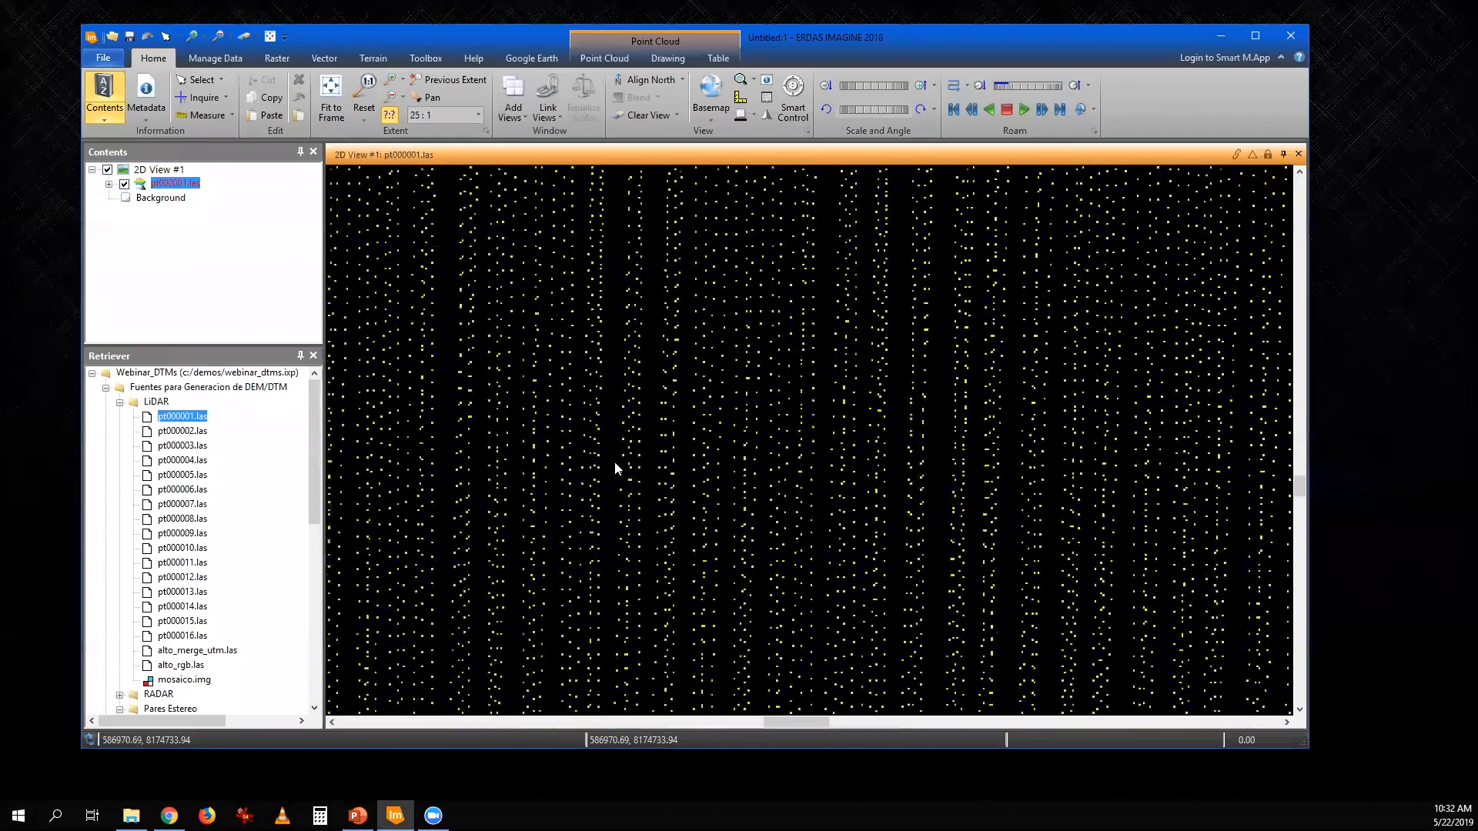
scroll(615, 463, "up", 1)
left_click(577, 58)
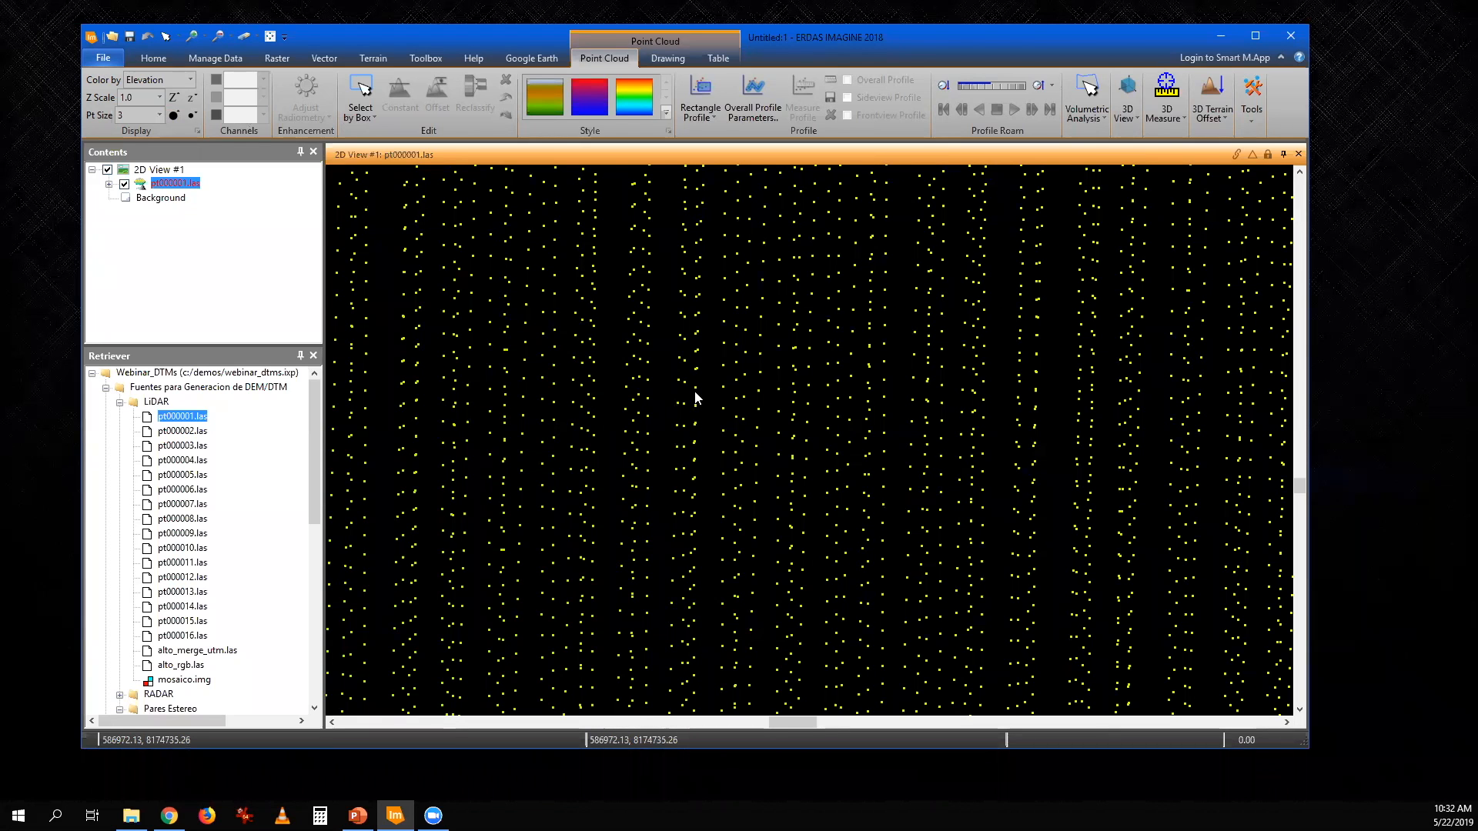
scroll(607, 460, "up", 2)
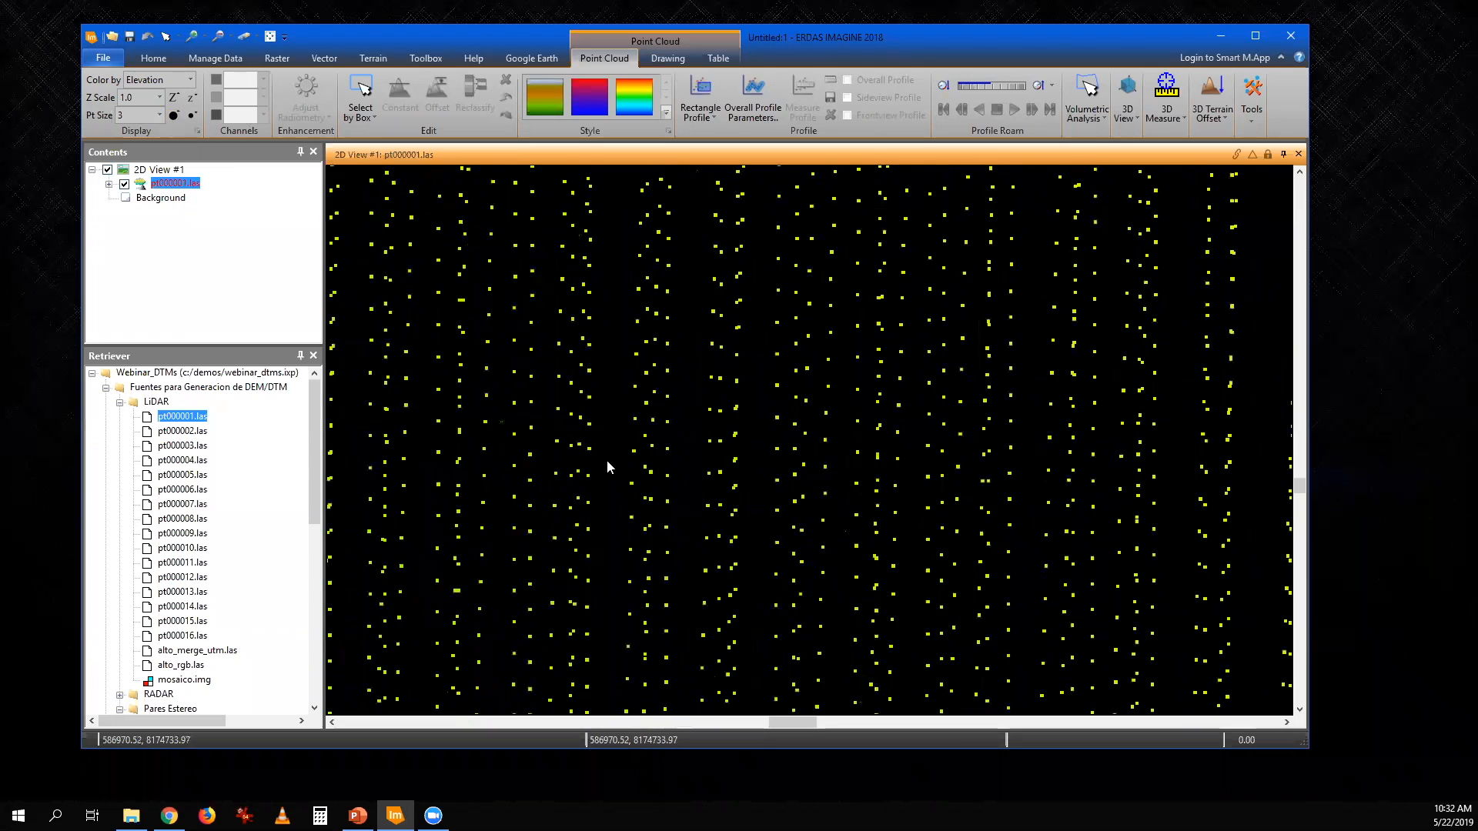
- Display the attribute table of pt000001.las and open its Form View of attributes
left_click(718, 57)
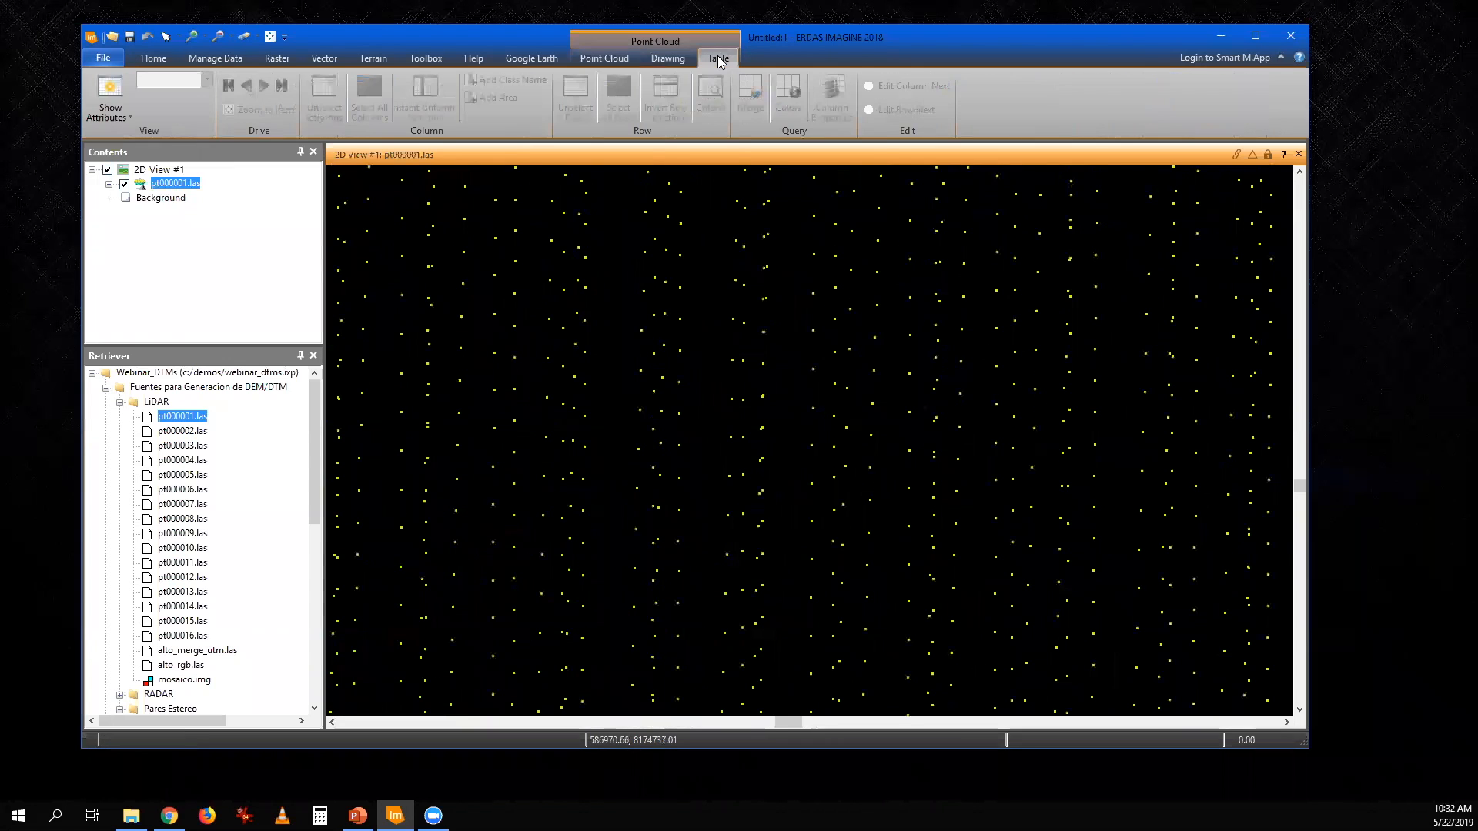
left_click(126, 114)
left_click(124, 137)
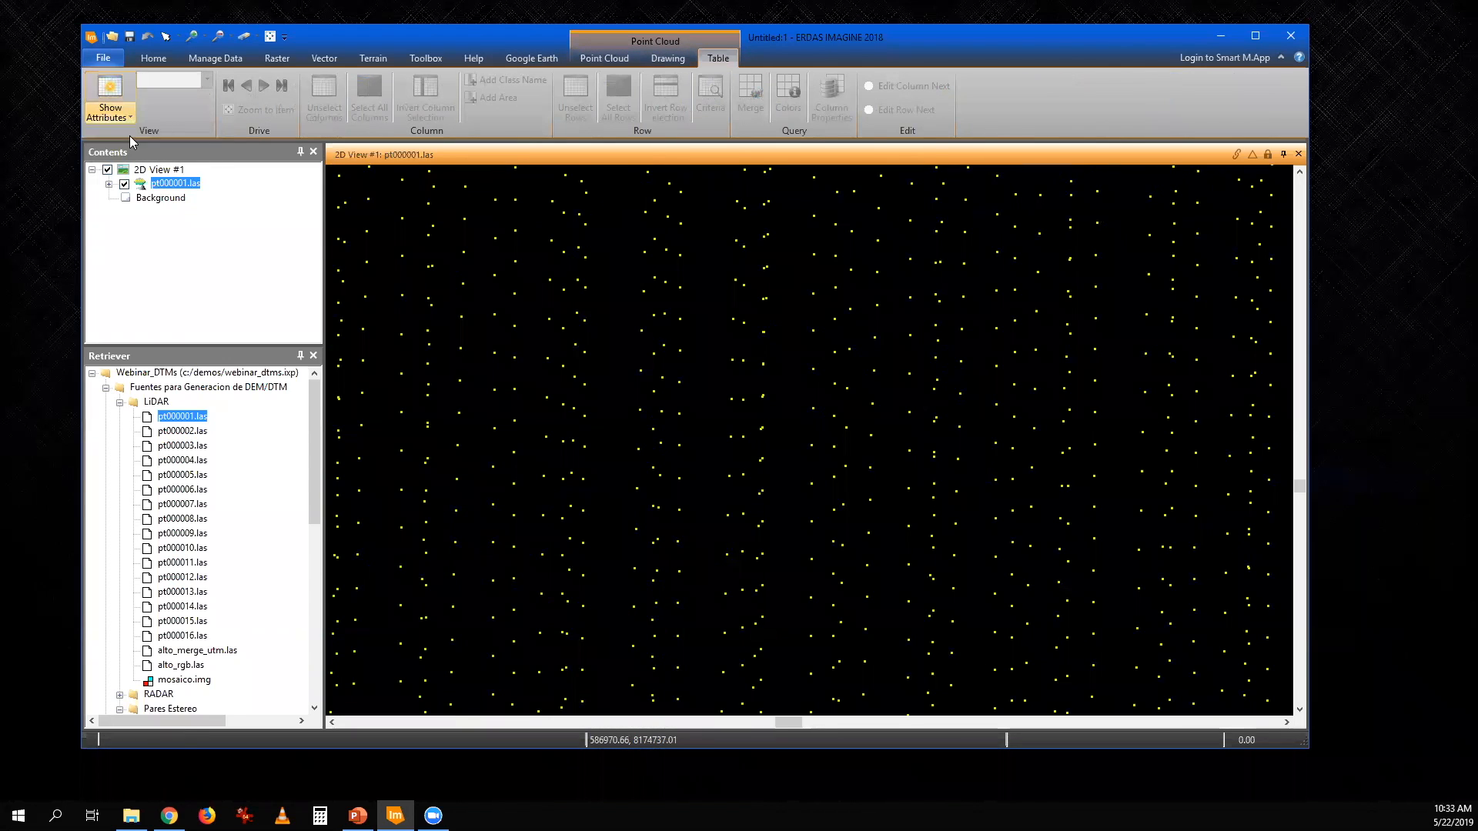
left_click(115, 120)
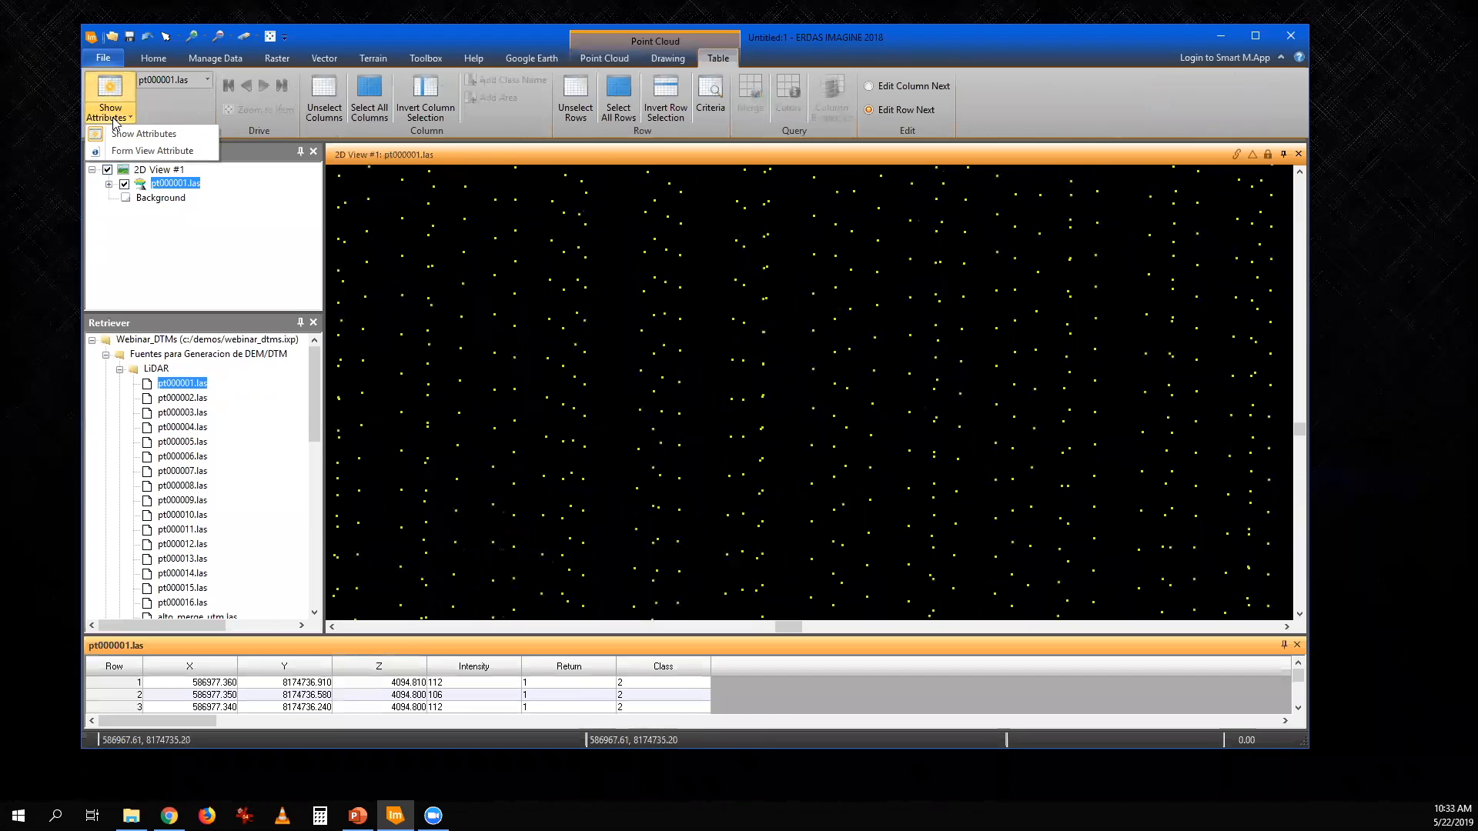
left_click(152, 150)
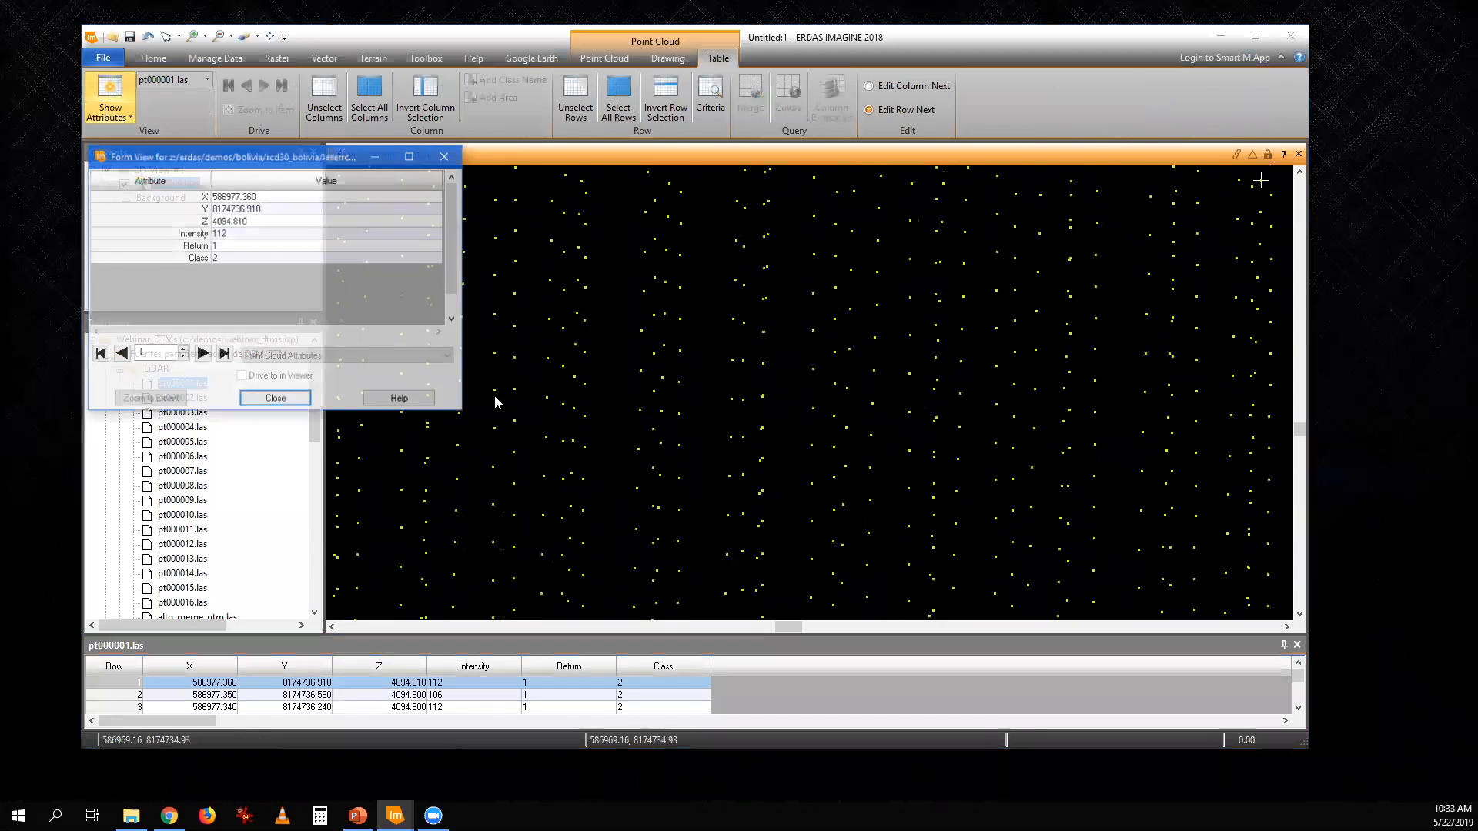
- Query a single point's attributes in the cloud, and close the form and the attribute table
left_click(582, 357)
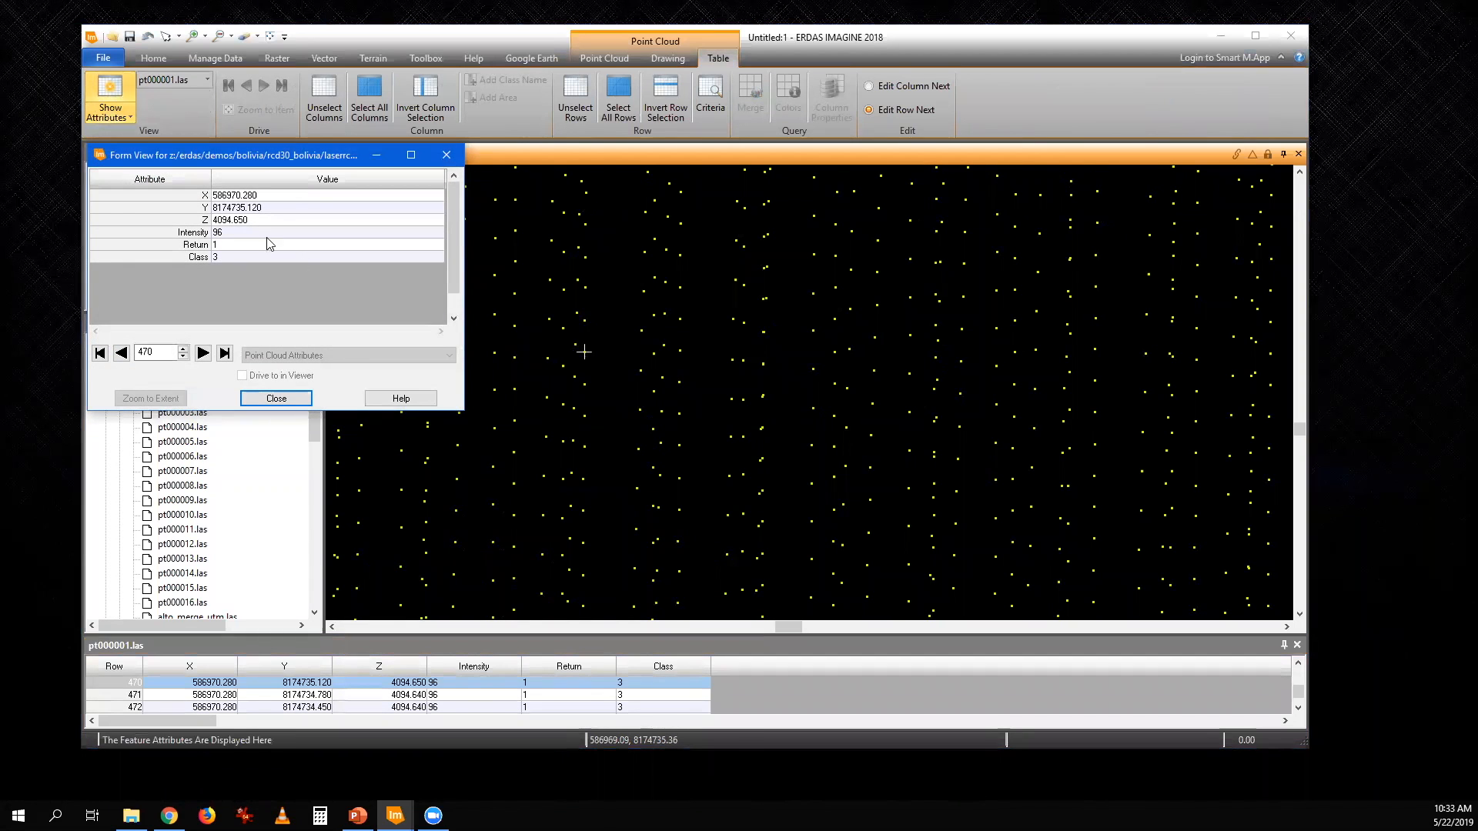
left_click(206, 197)
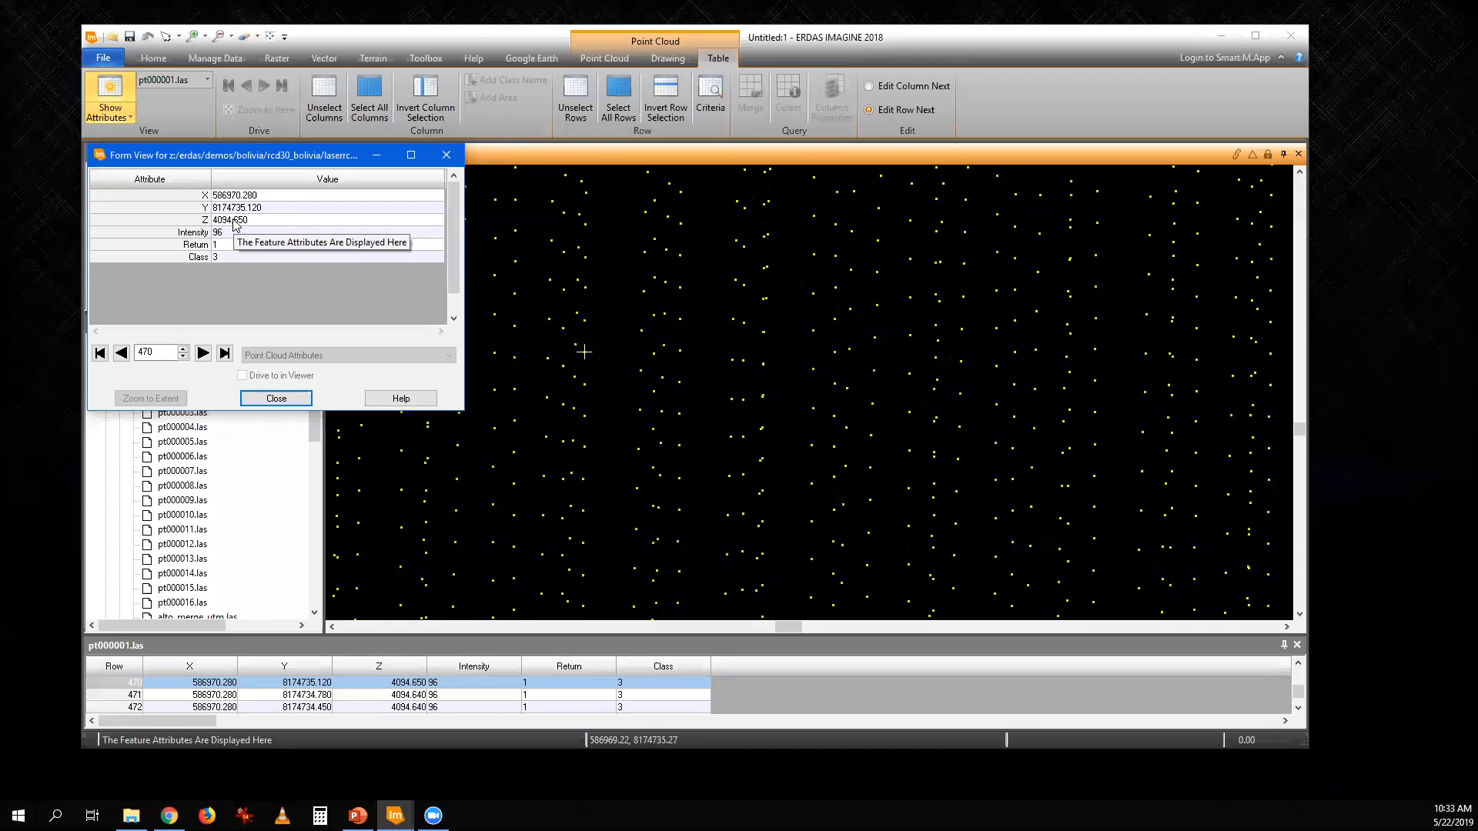
left_click(446, 155)
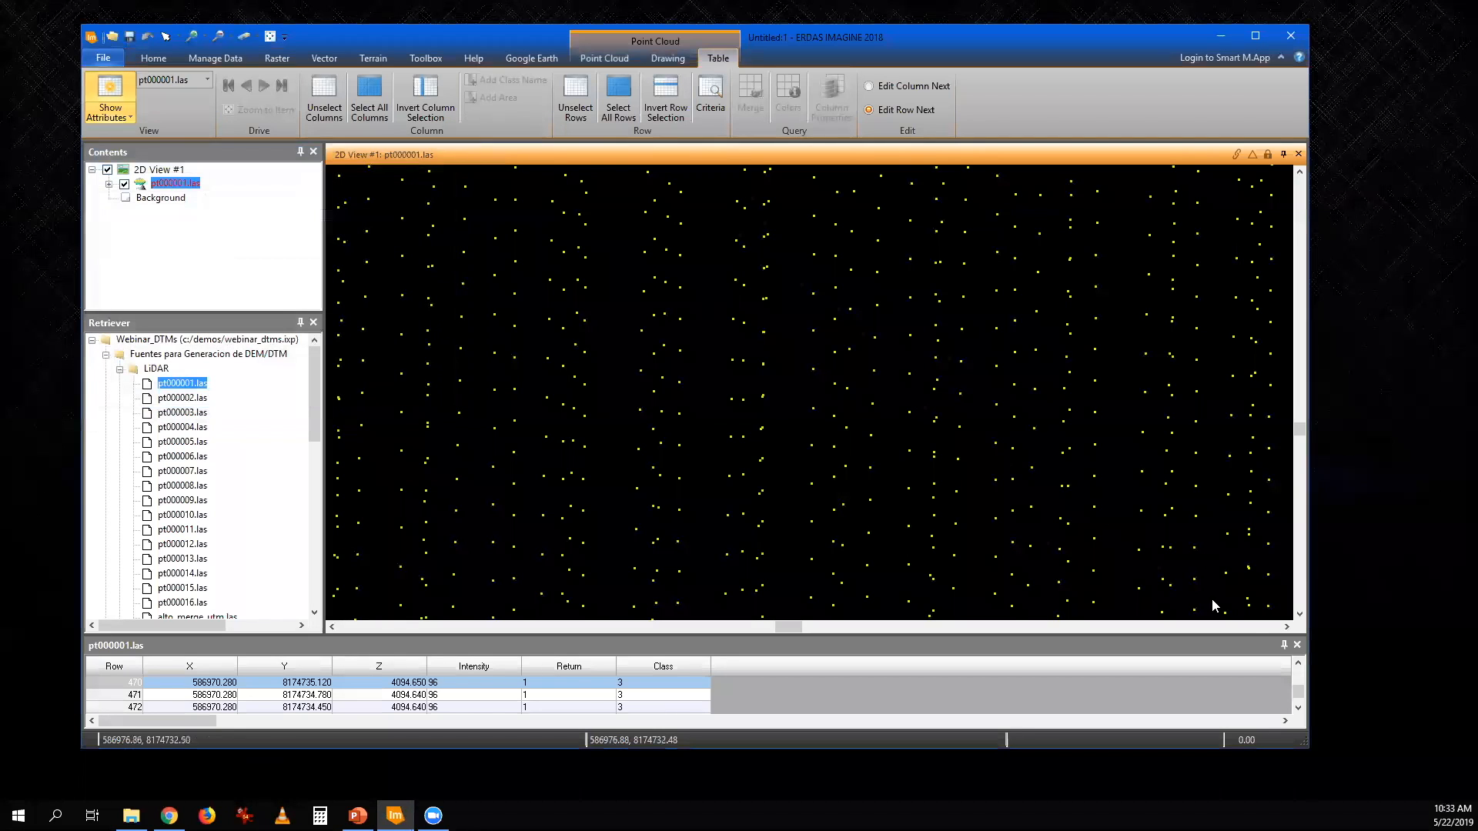
left_click(1297, 645)
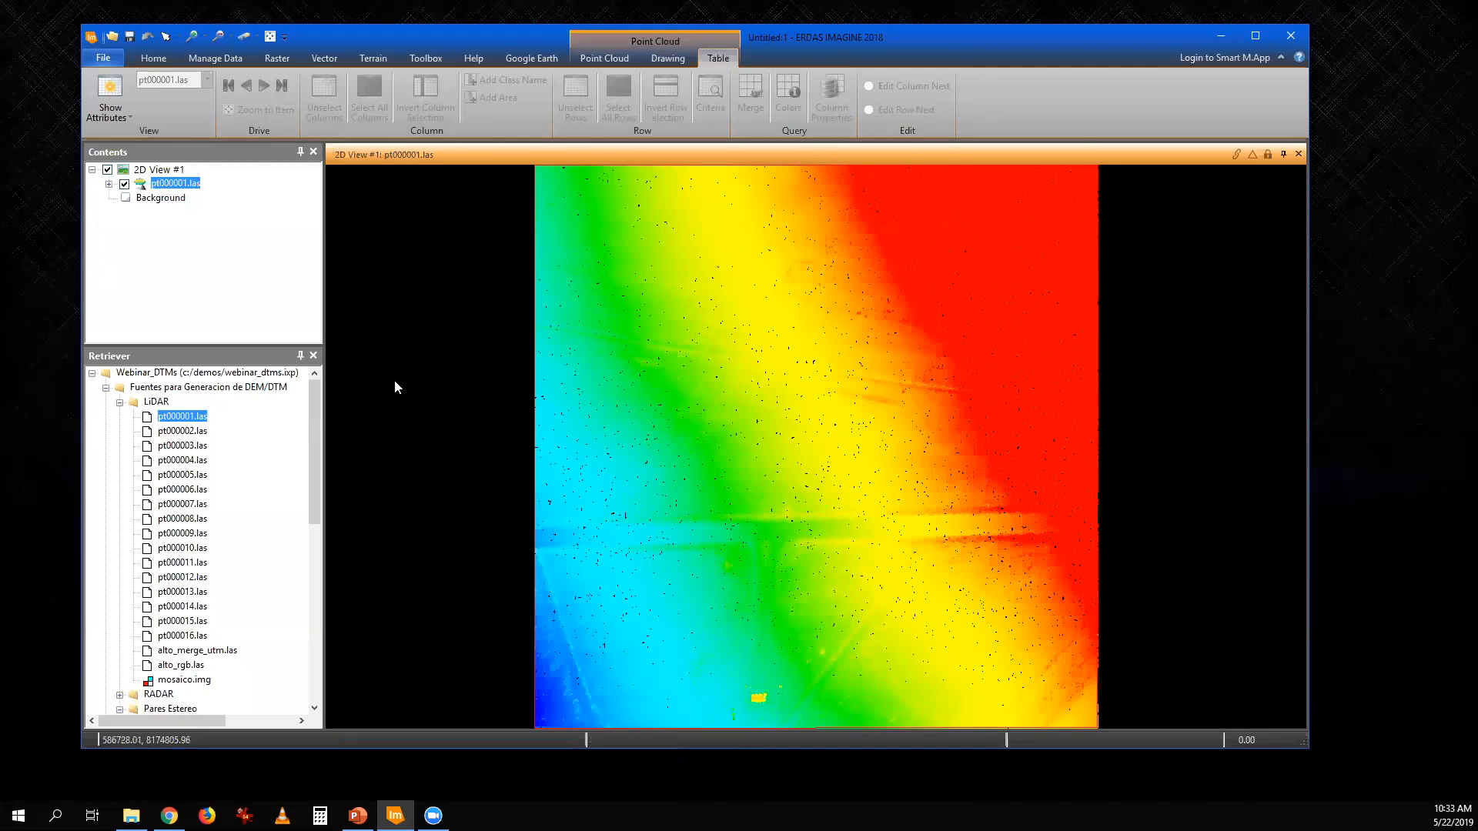
- Add the LiDAR tiles pt000002.las through pt000016.las to the 2D view and fit all of them to the frame
left_click(194, 431)
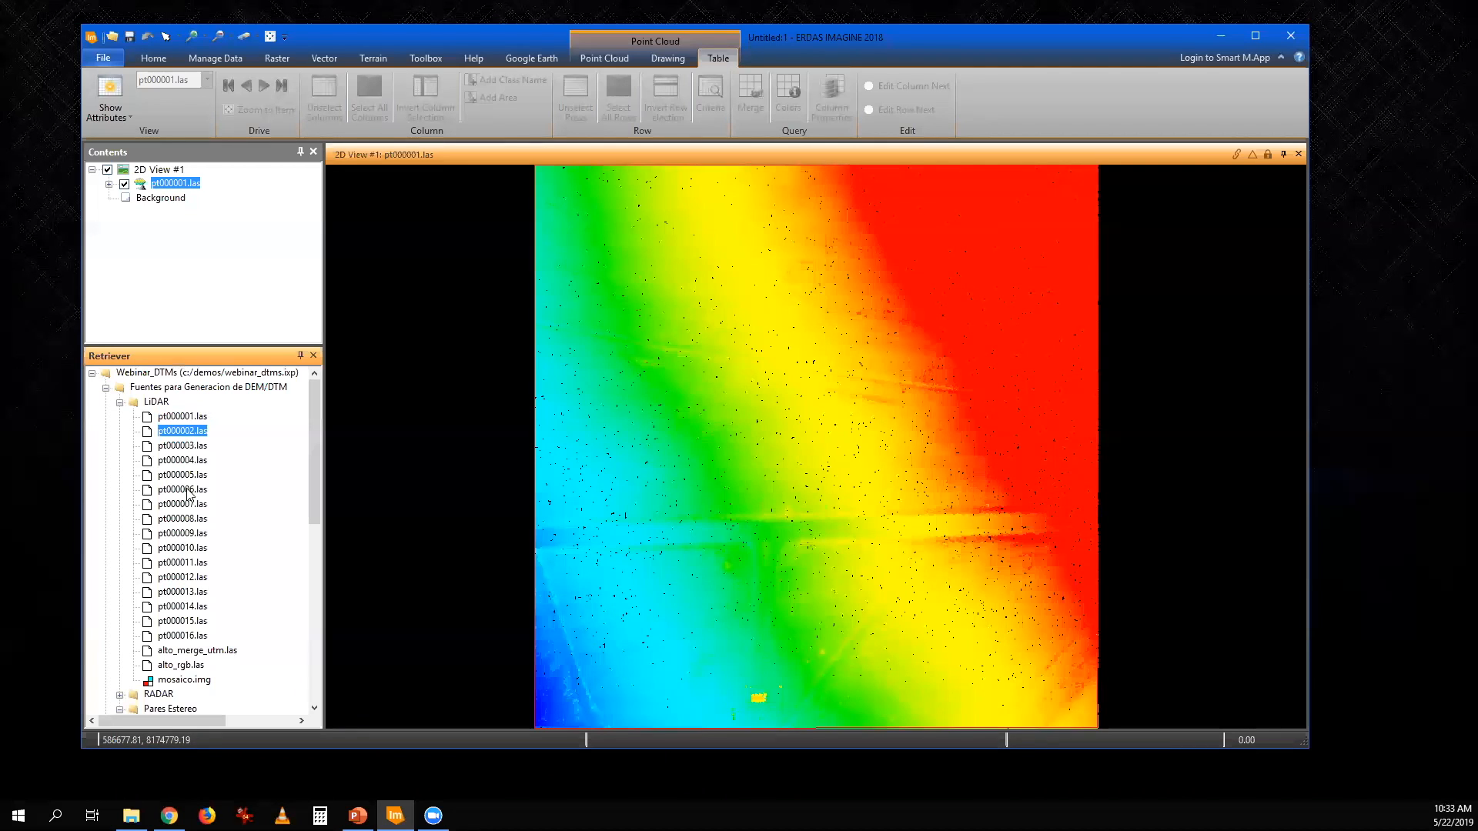
left_click(192, 639, "shift")
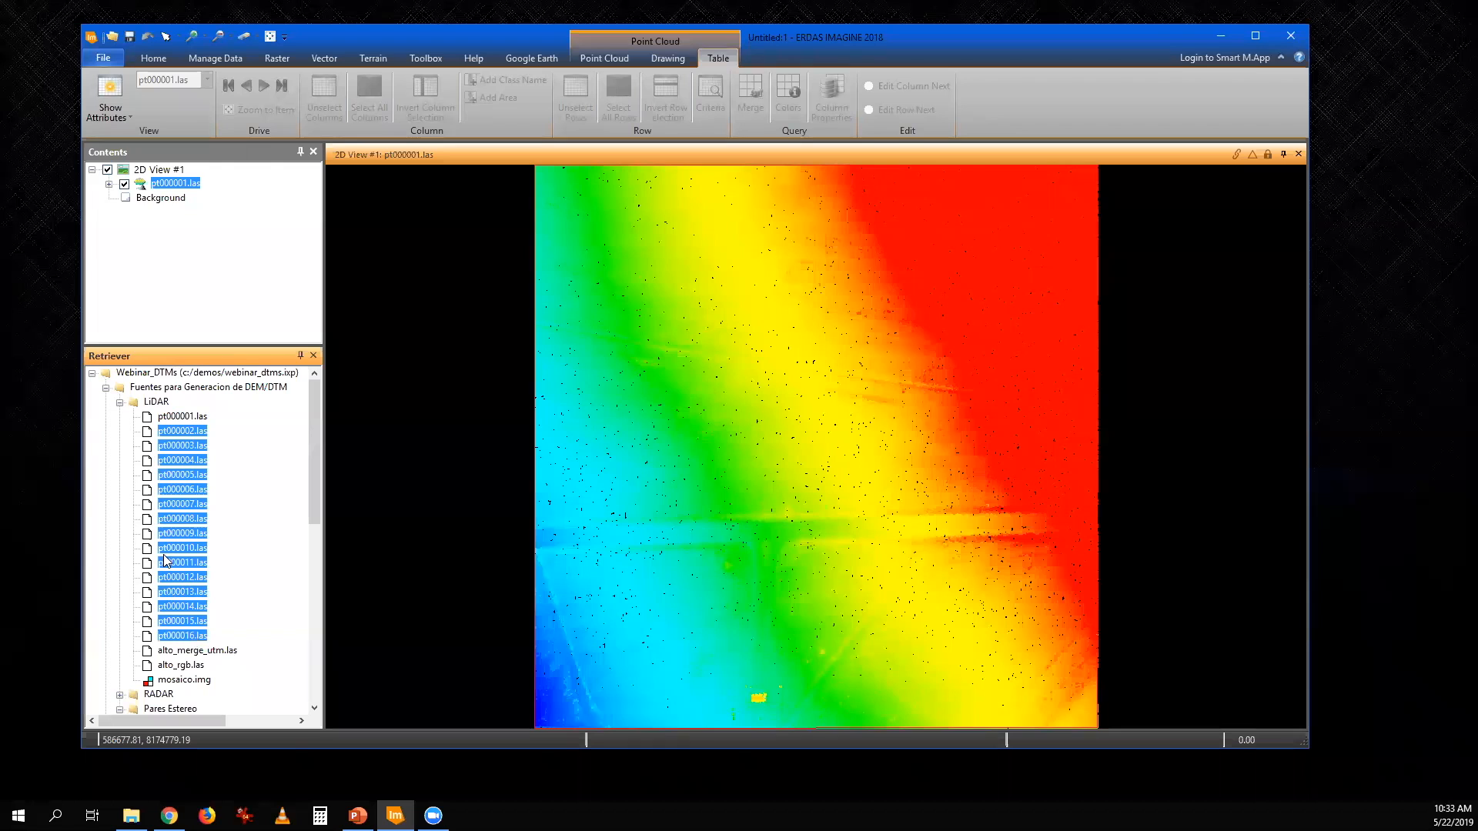
left_click_drag(173, 551, 706, 491)
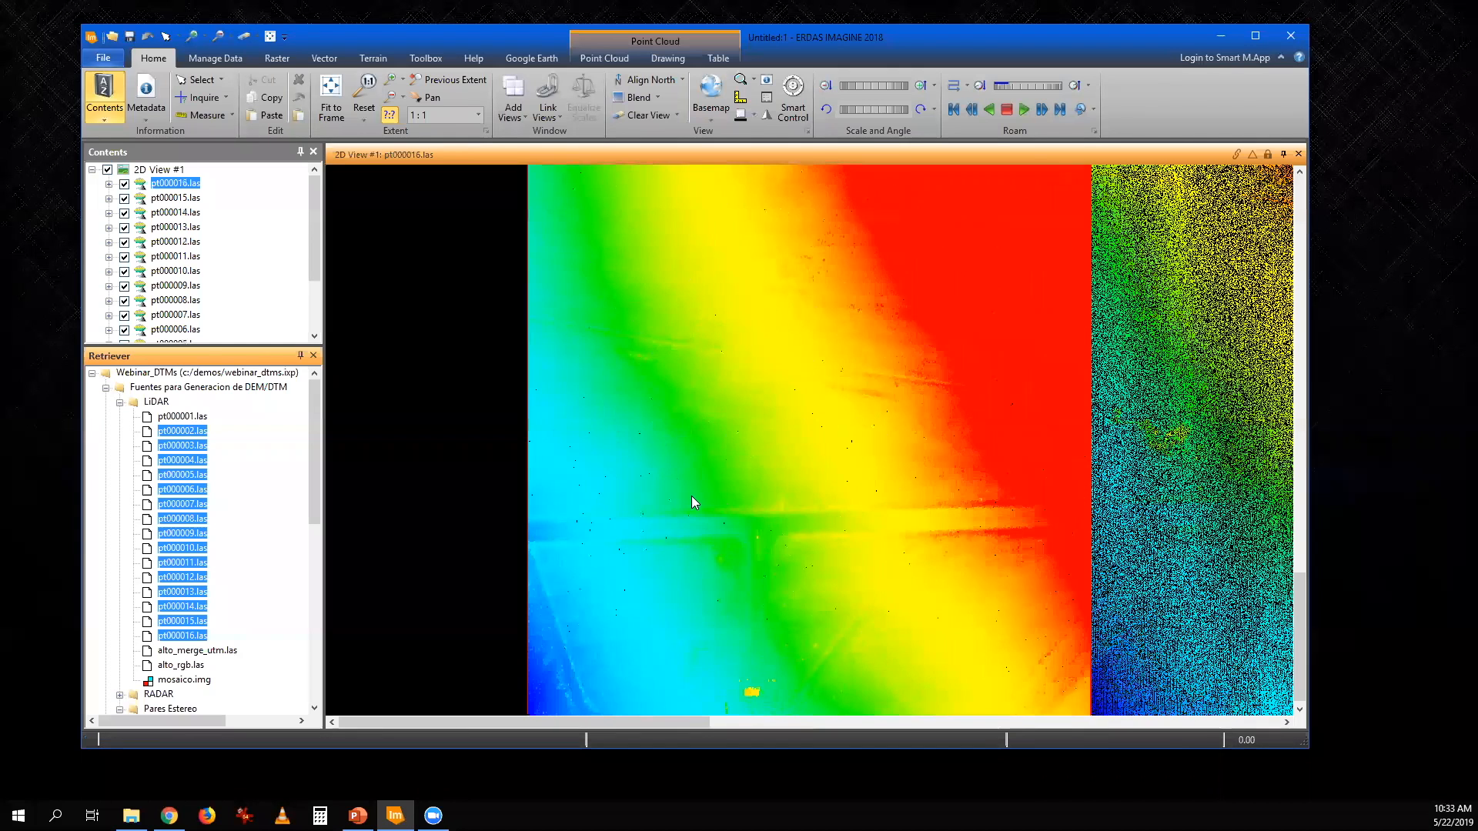
left_click(330, 87)
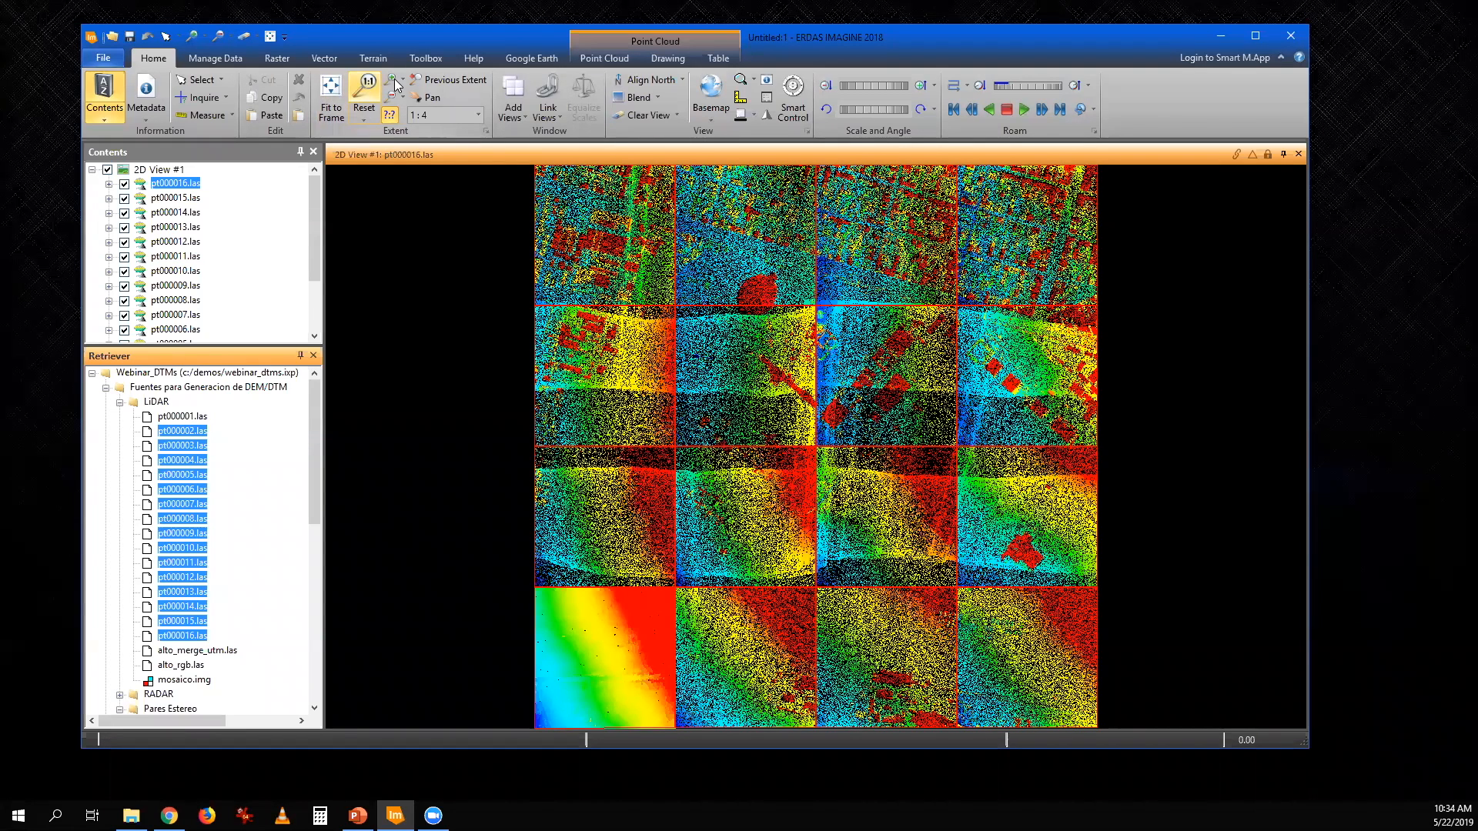
- Review the available point cloud tools, including Merge for combining multiple LiDAR files
left_click(604, 58)
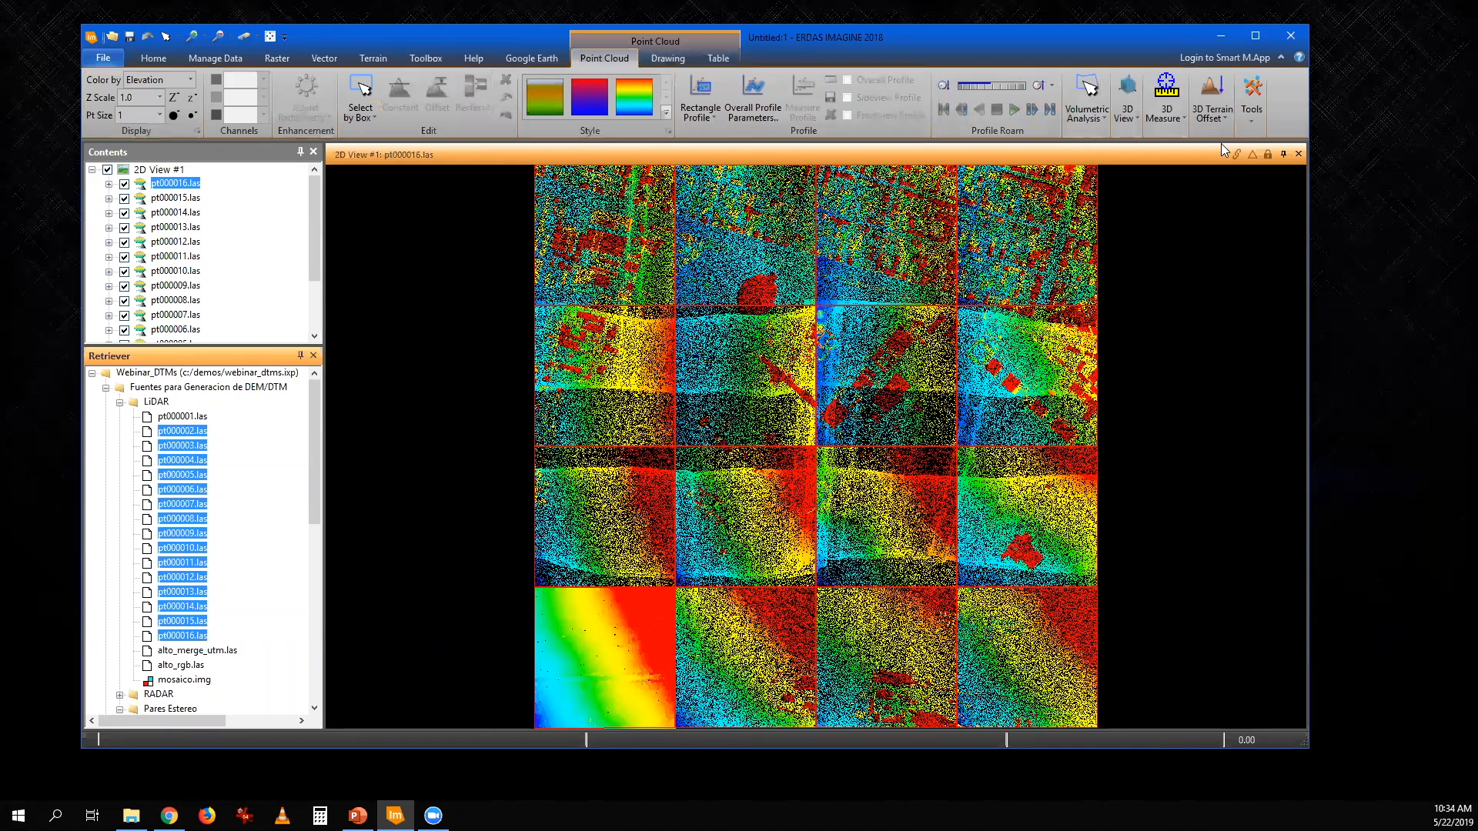
left_click(1257, 125)
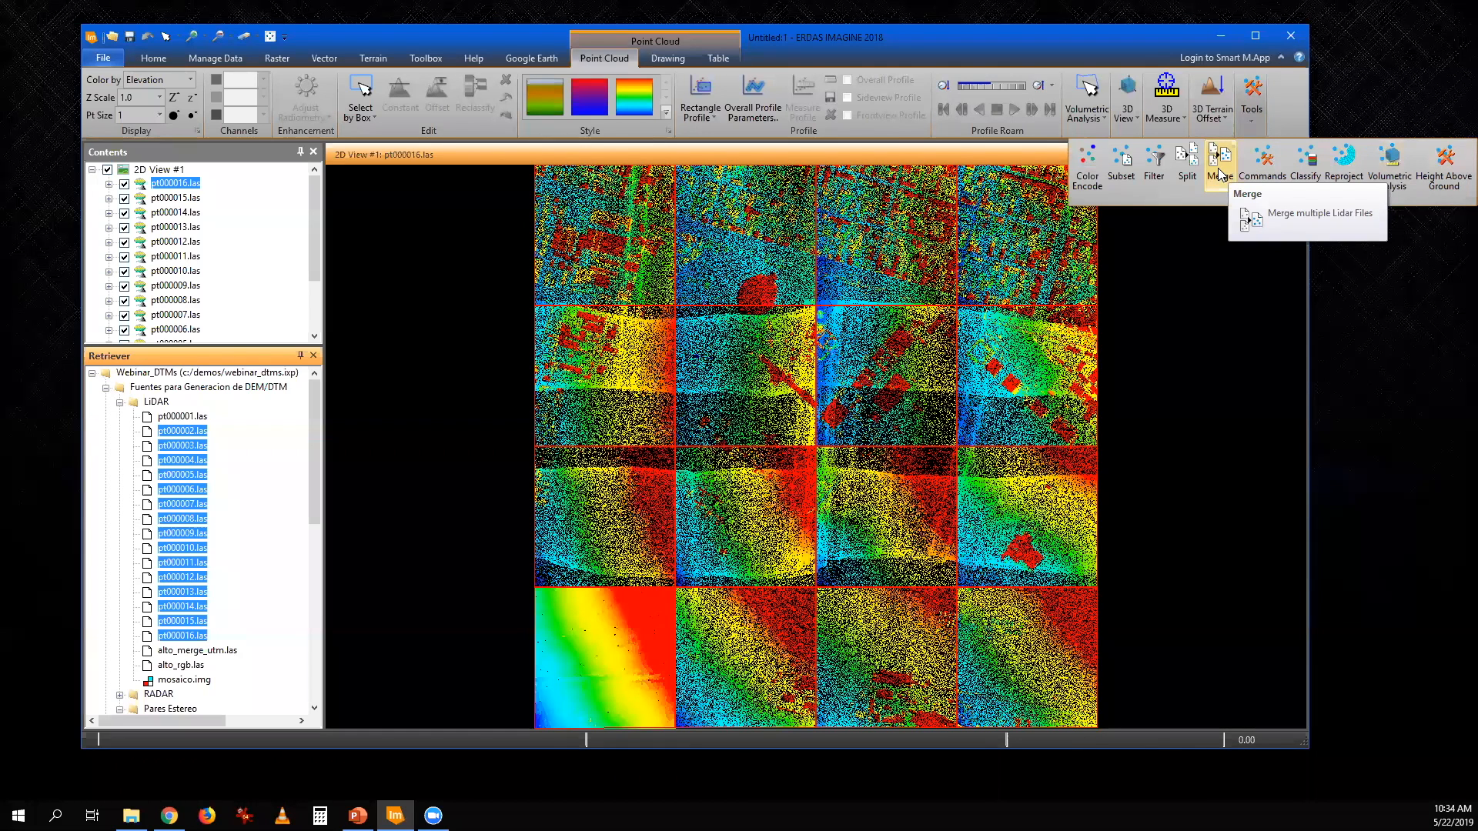
left_click(509, 46)
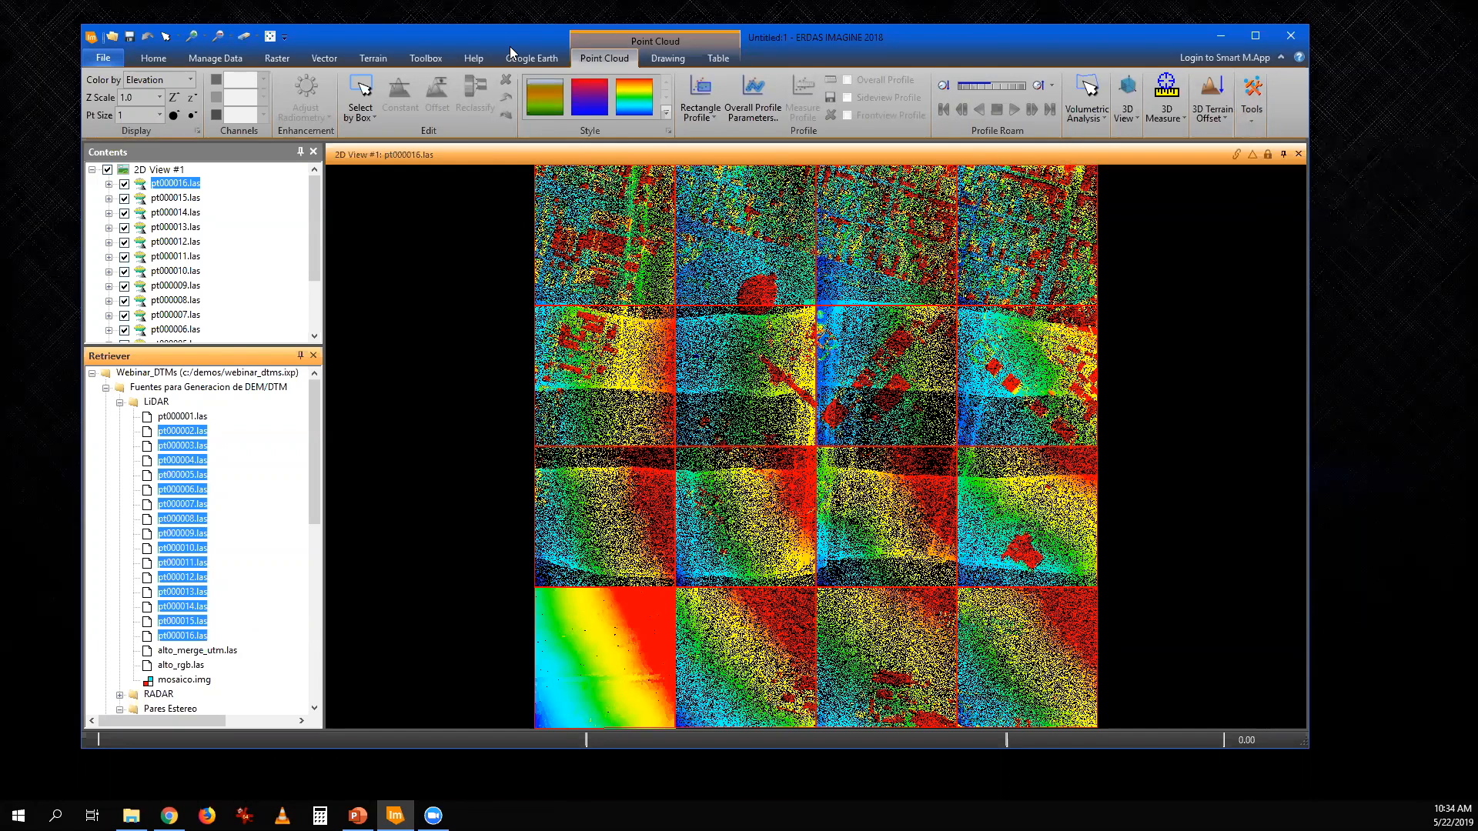
- Clear the tiles from the 2D view and load the merged point cloud alto_merge_utm.las
left_click(240, 35)
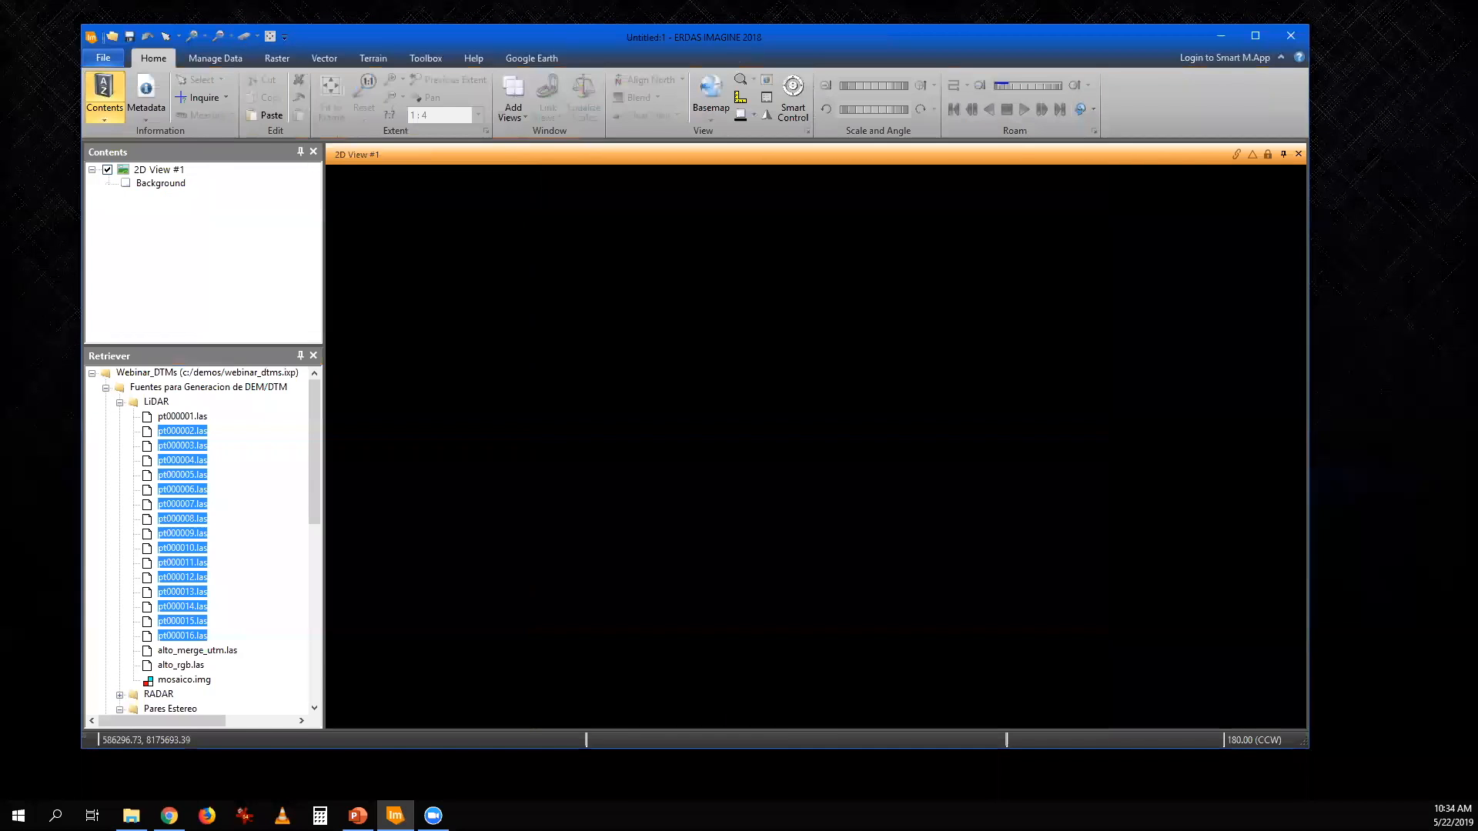
left_click(208, 652)
left_click_drag(192, 660, 506, 564)
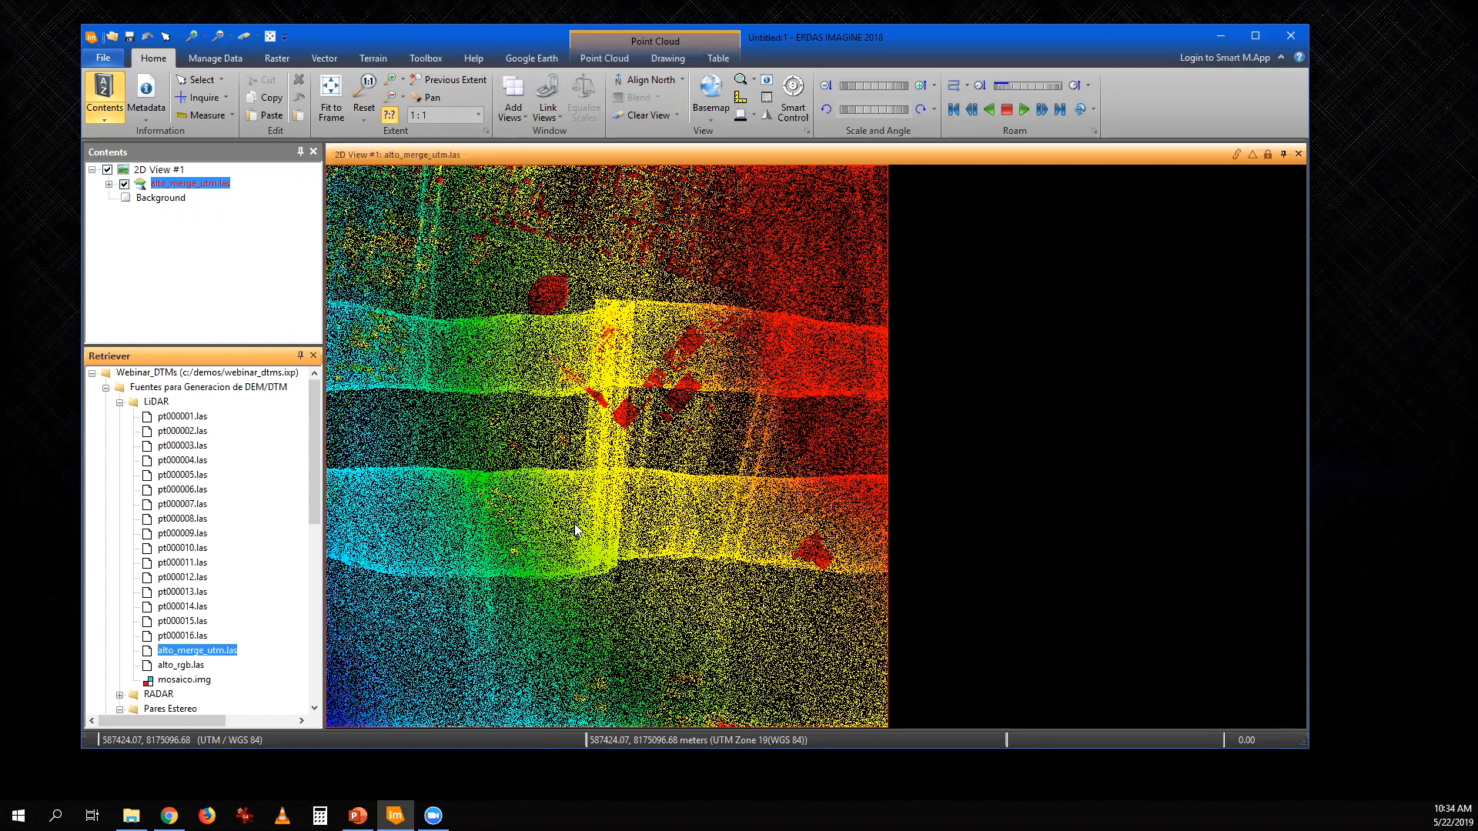
- Show the merged point cloud in a 3D view beside the 2D view and increase its point size by two steps
left_click(601, 62)
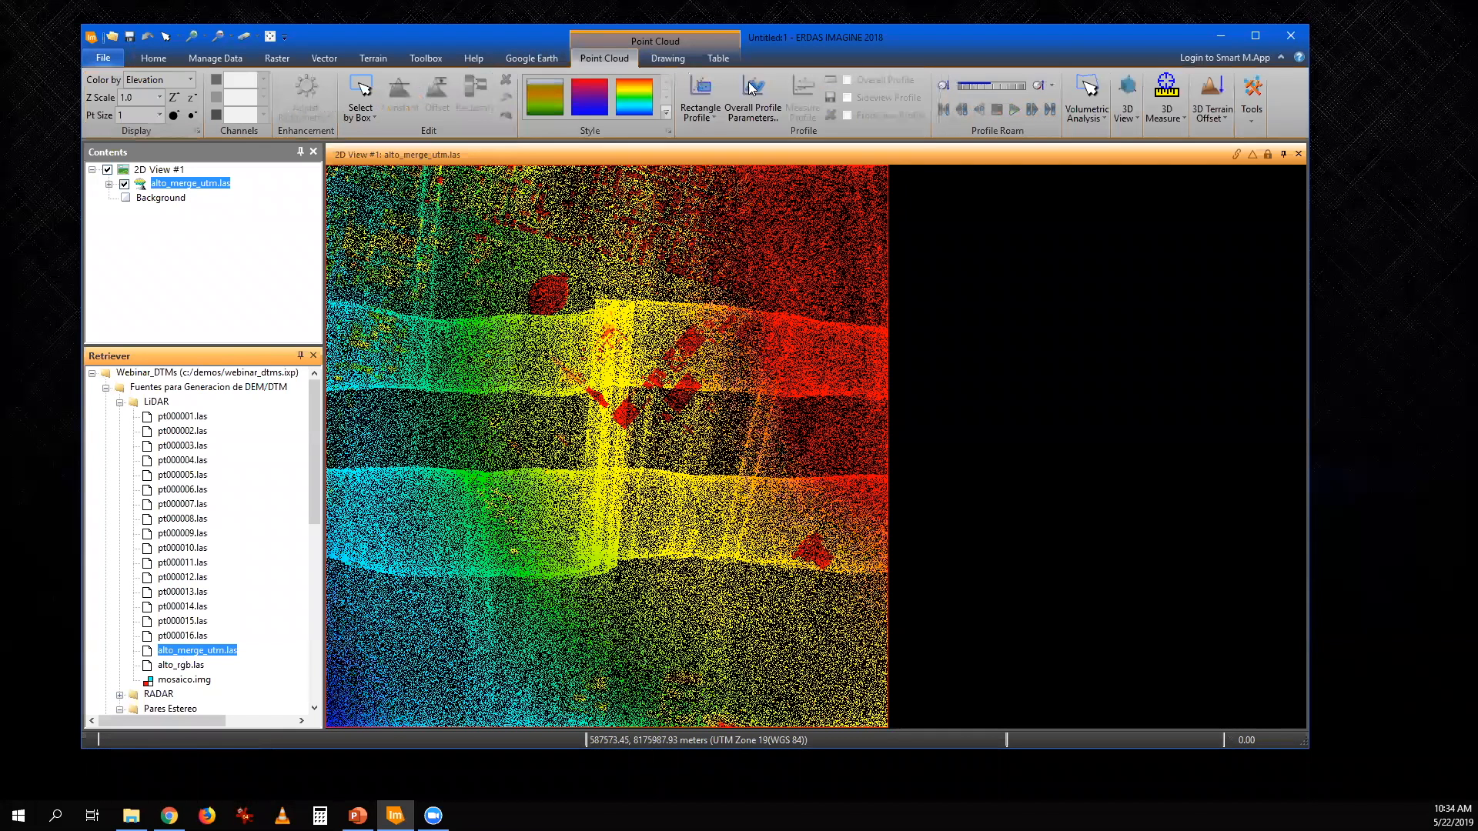
left_click(1127, 113)
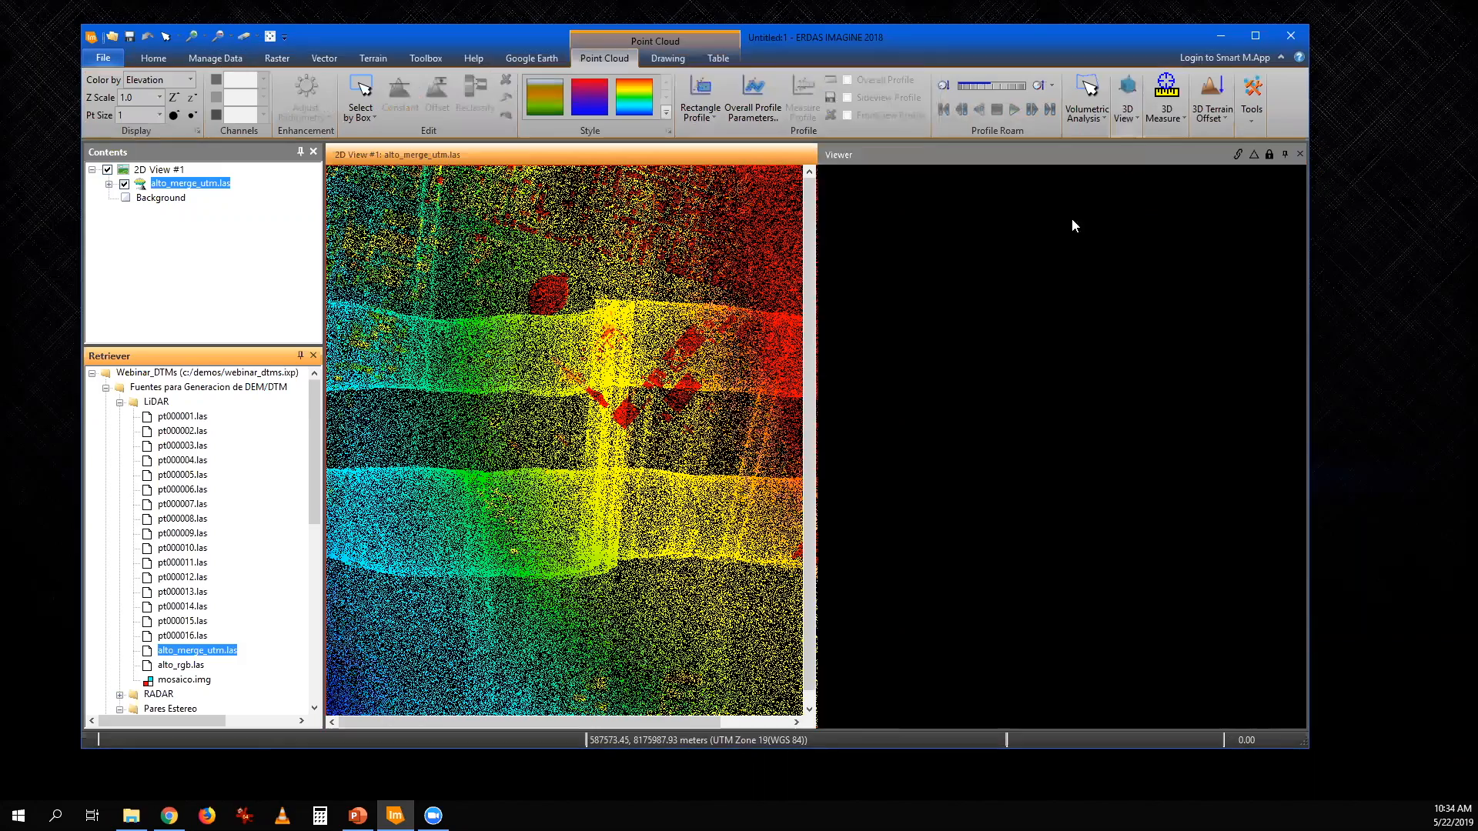
left_click_drag(1055, 344, 1063, 644)
scroll(1084, 476, "up", 5)
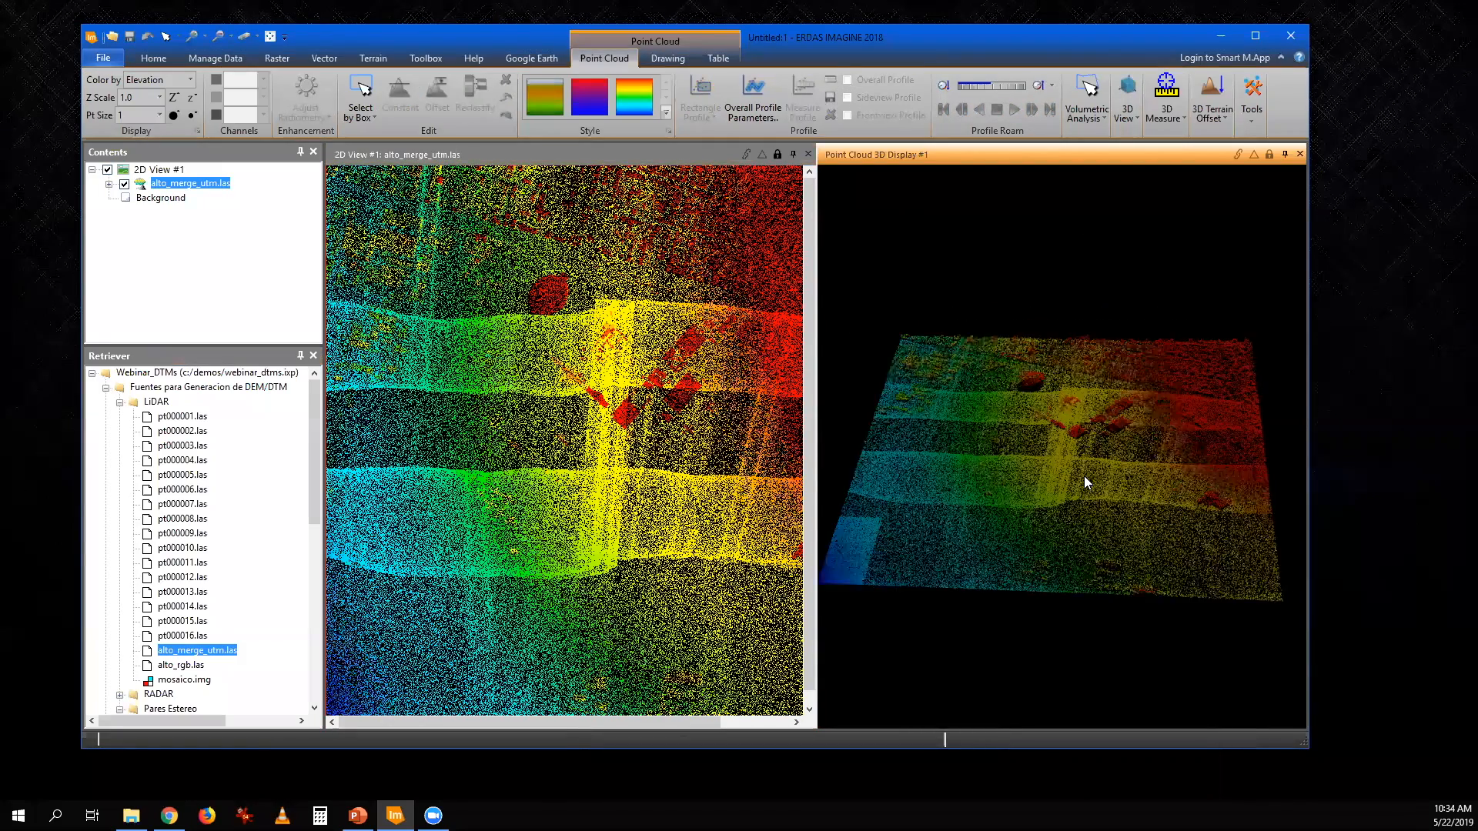
left_click(176, 115)
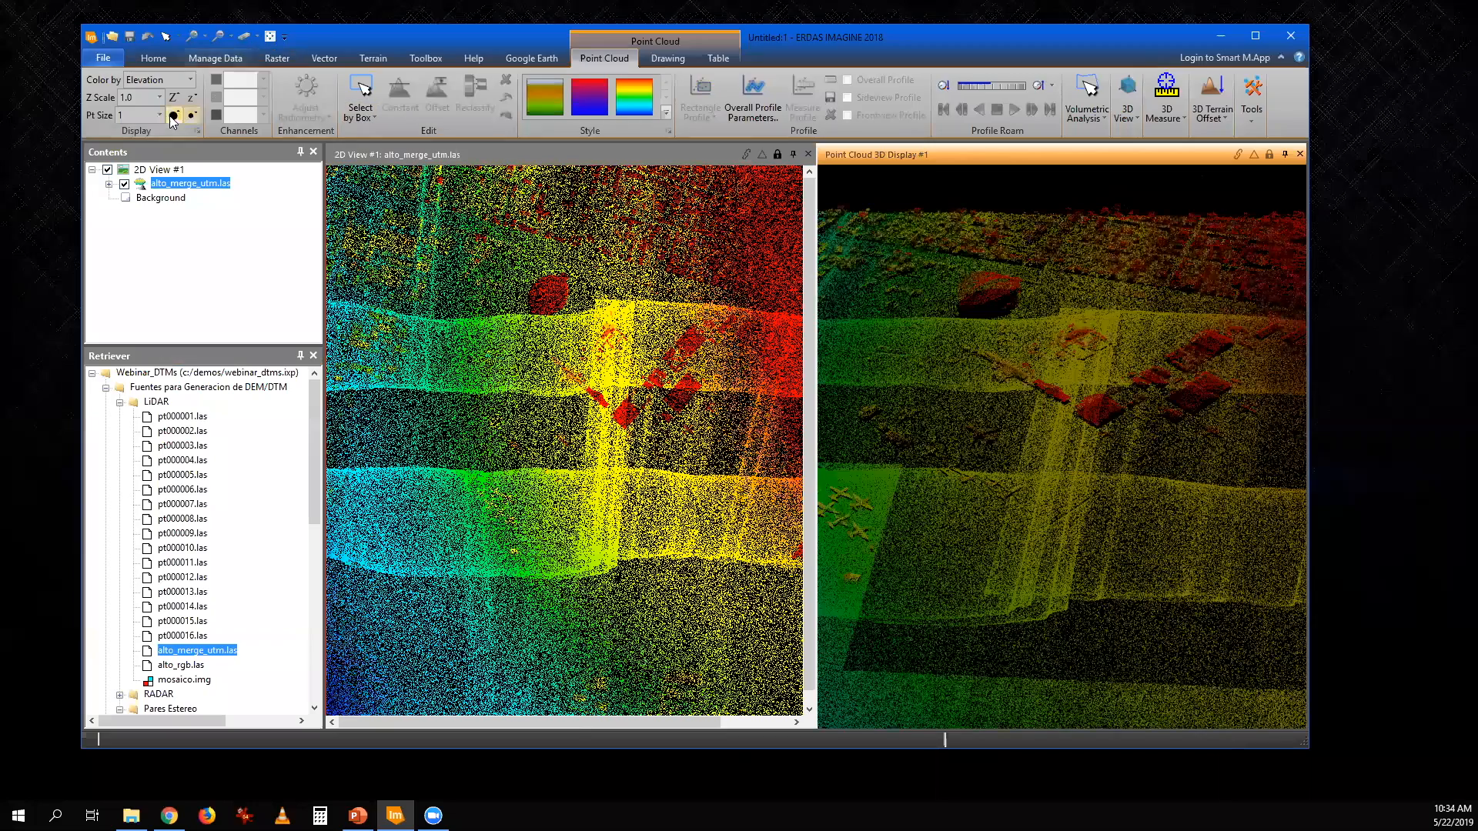
left_click(175, 115)
- Examine the aircraft and buildings of the merged cloud in 3D from close range, and close the 3D view
left_click_drag(899, 441, 1156, 458)
scroll(1050, 424, "up", 3)
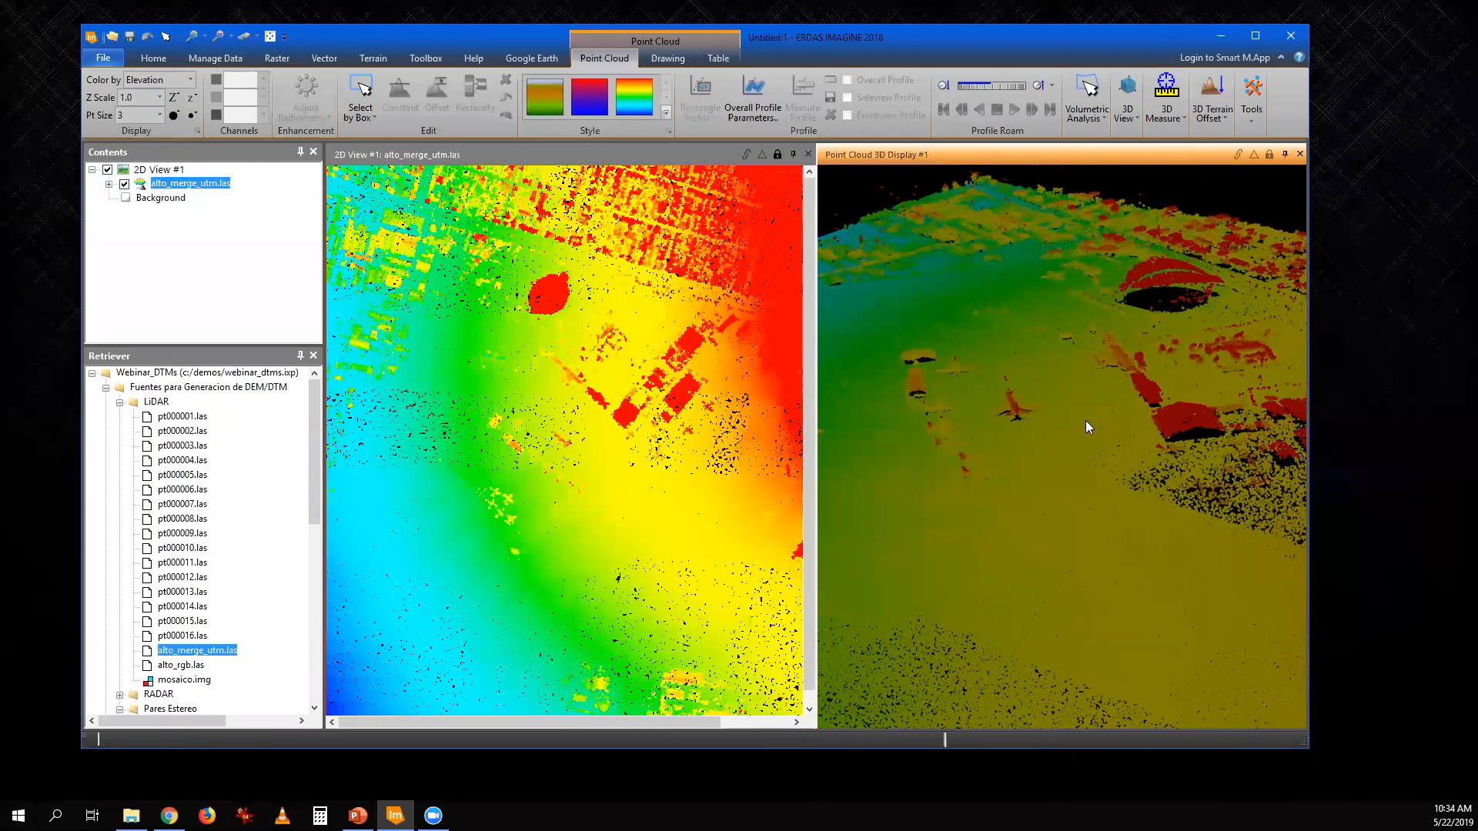
scroll(1070, 428, "up", 3)
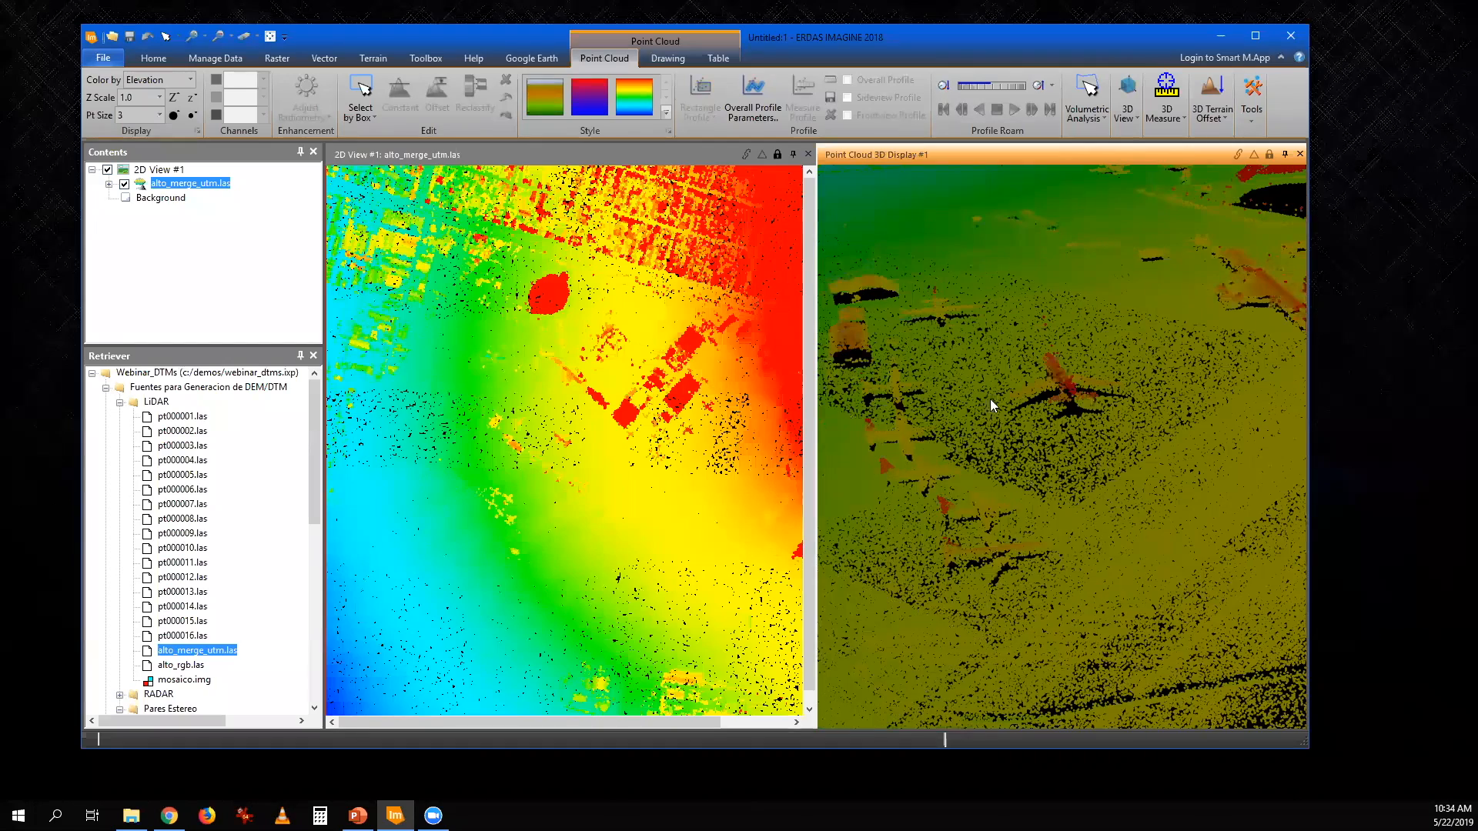
left_click_drag(978, 456, 1176, 448)
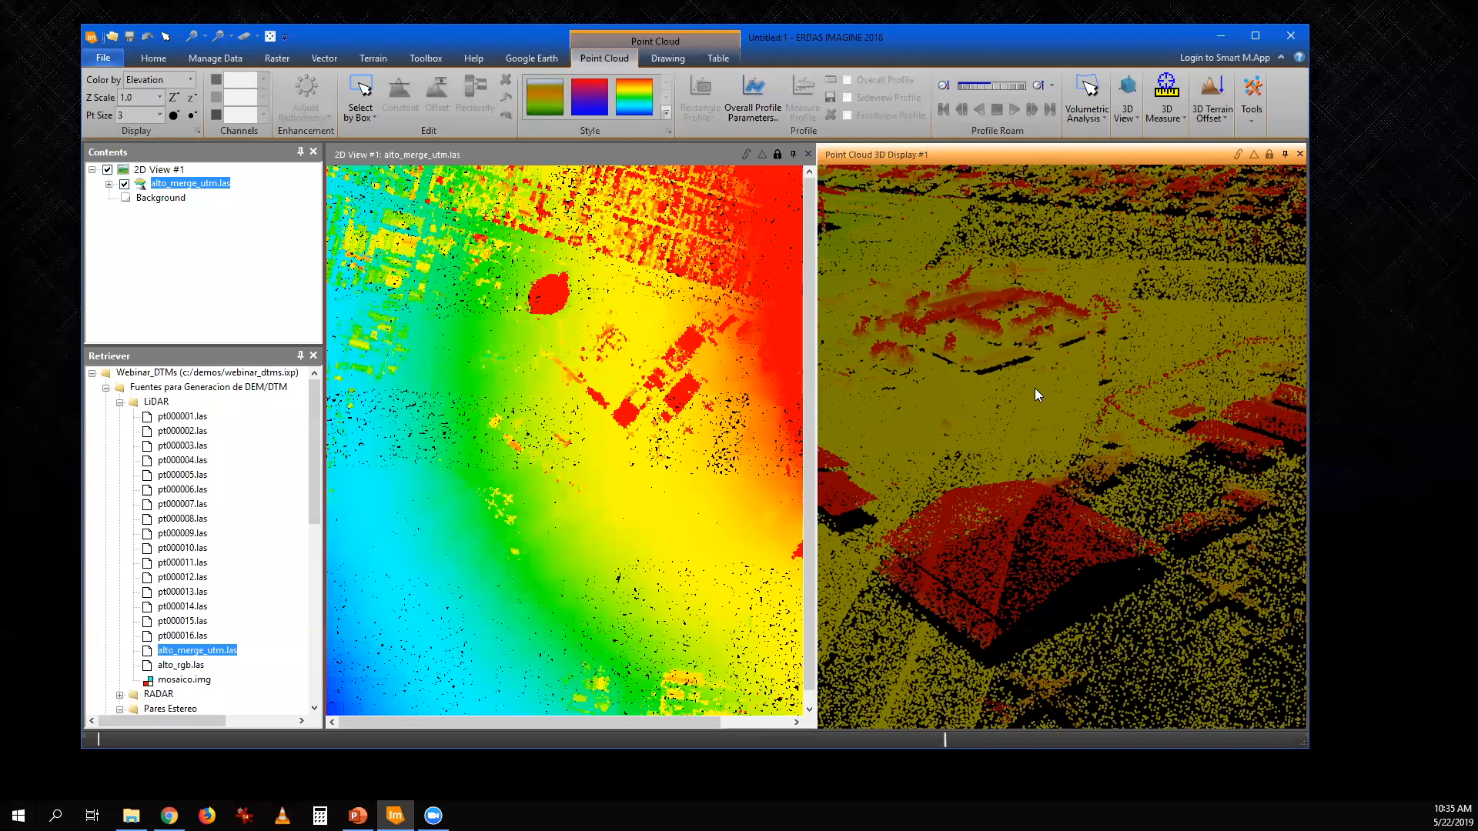
left_click(1299, 154)
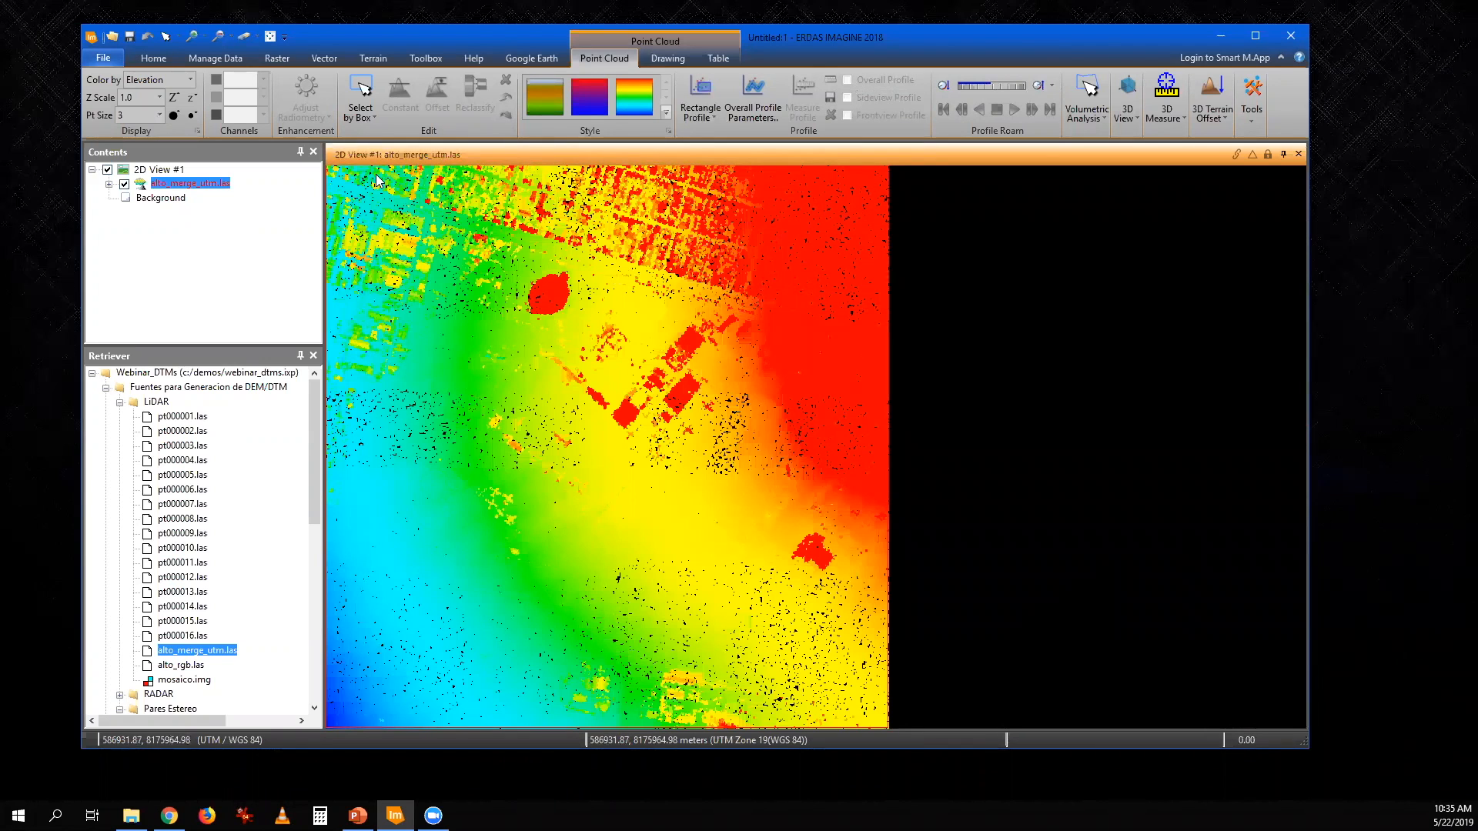
- Clear the 2D view, load the image mosaico.img from the LiDAR folder and fit it to the frame
left_click(243, 37)
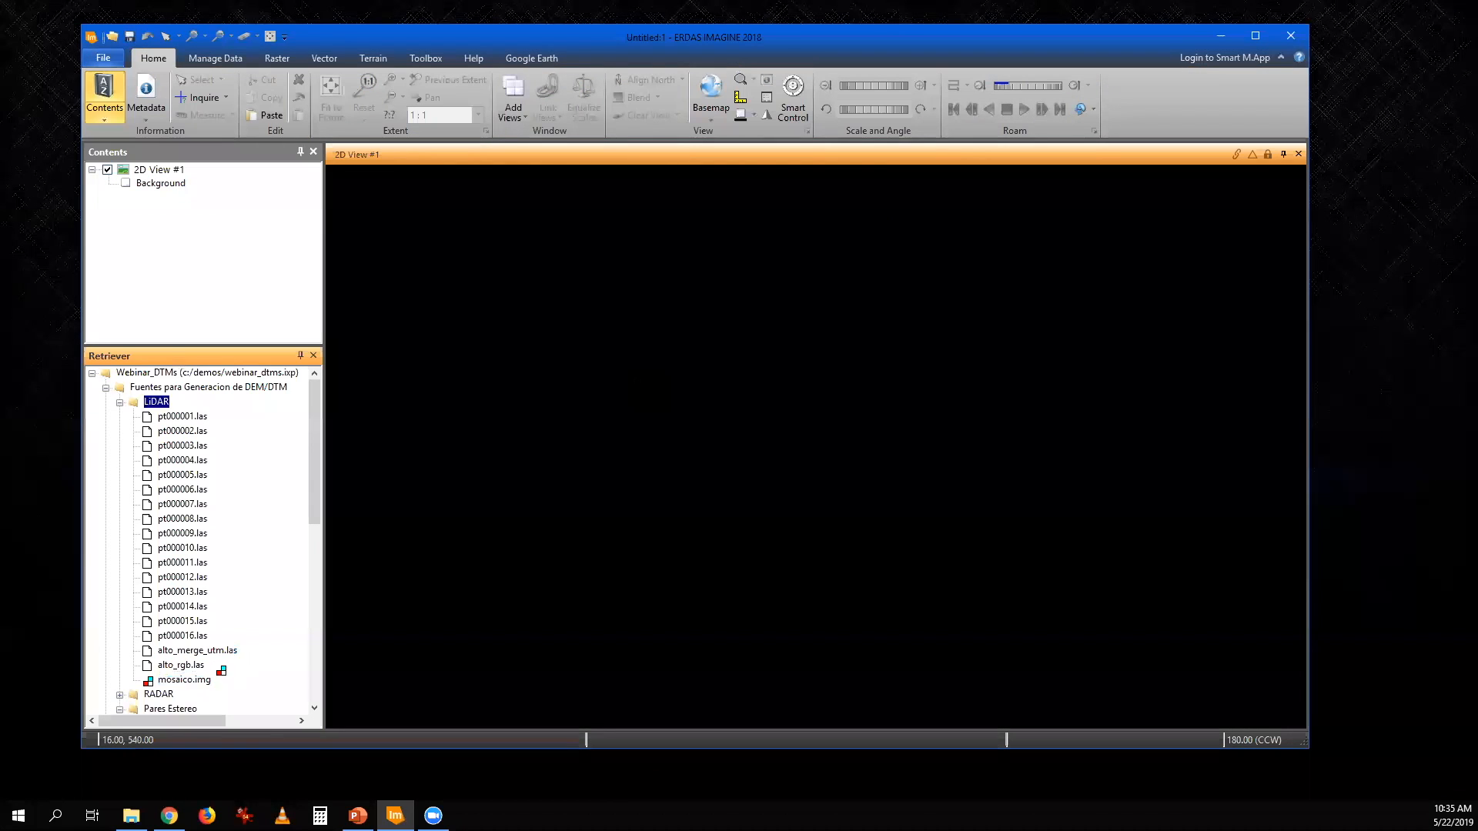
left_click_drag(195, 682, 663, 545)
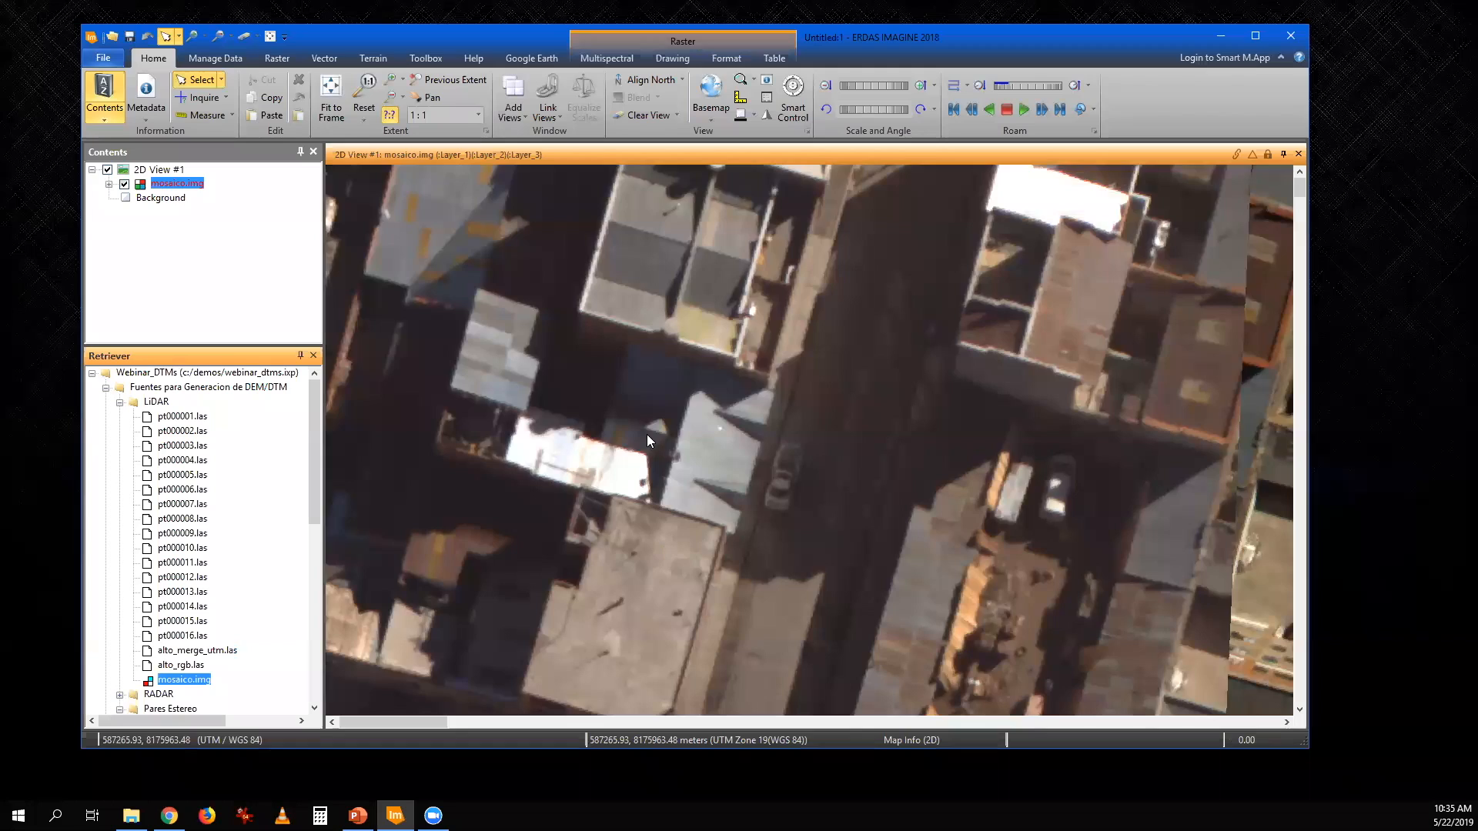
left_click(337, 97)
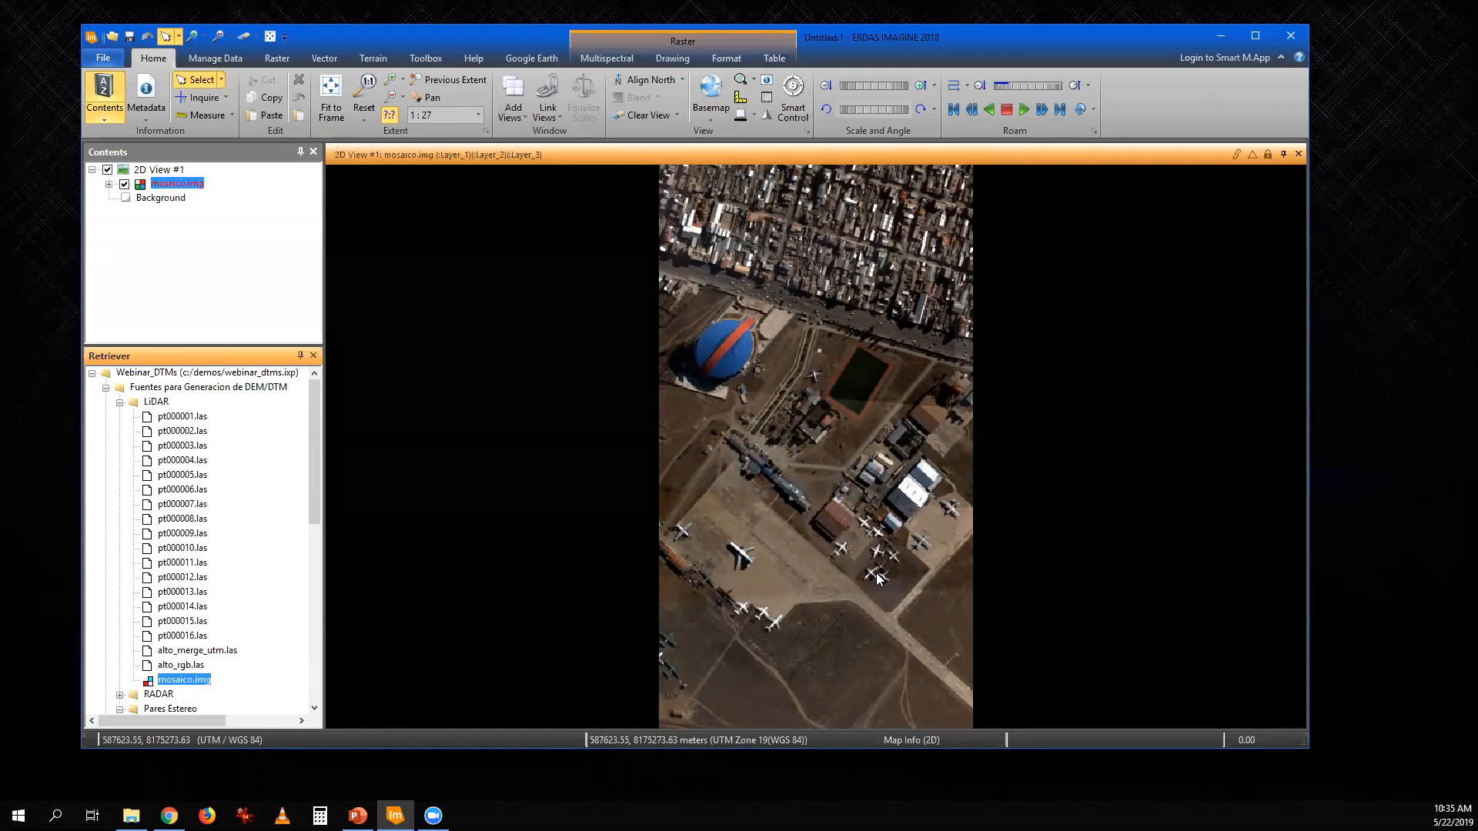
- Examine the parked aircraft and the sports court in the image mosaic at close range
scroll(879, 579, "up", 2)
scroll(877, 579, "up", 5)
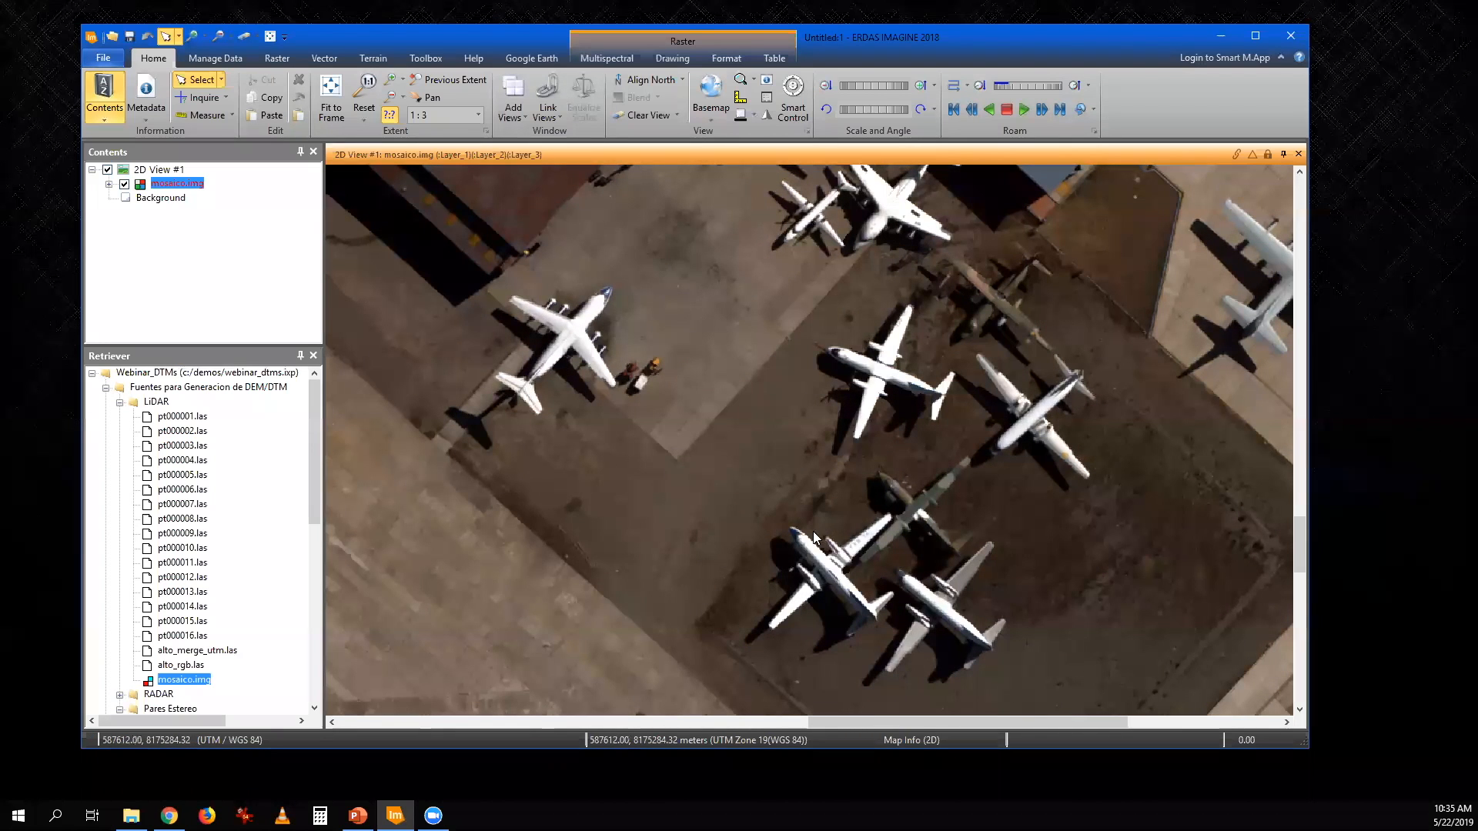
scroll(776, 317, "down", 1)
left_click_drag(783, 292, 883, 596)
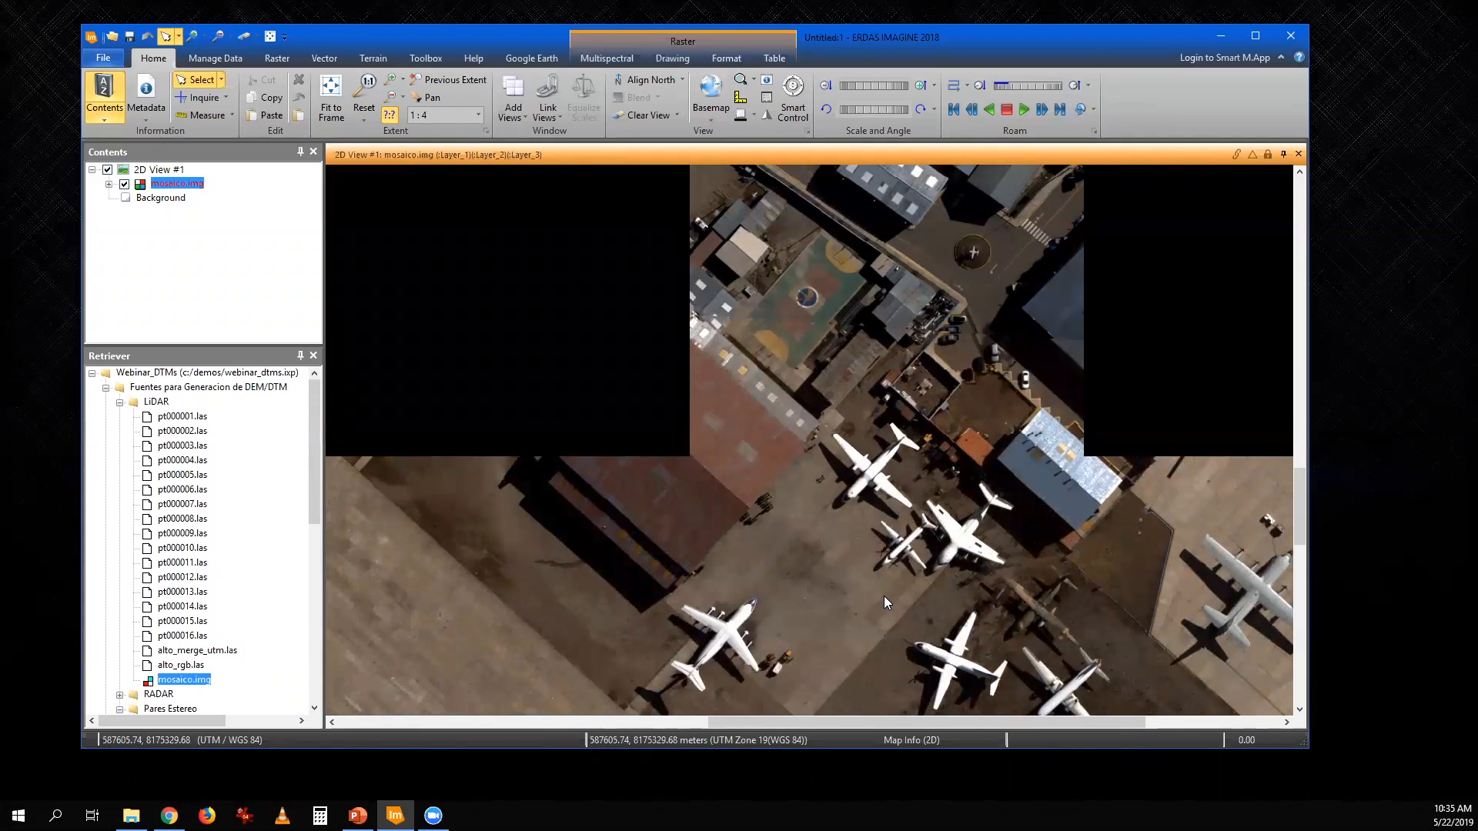
scroll(811, 471, "up", 2)
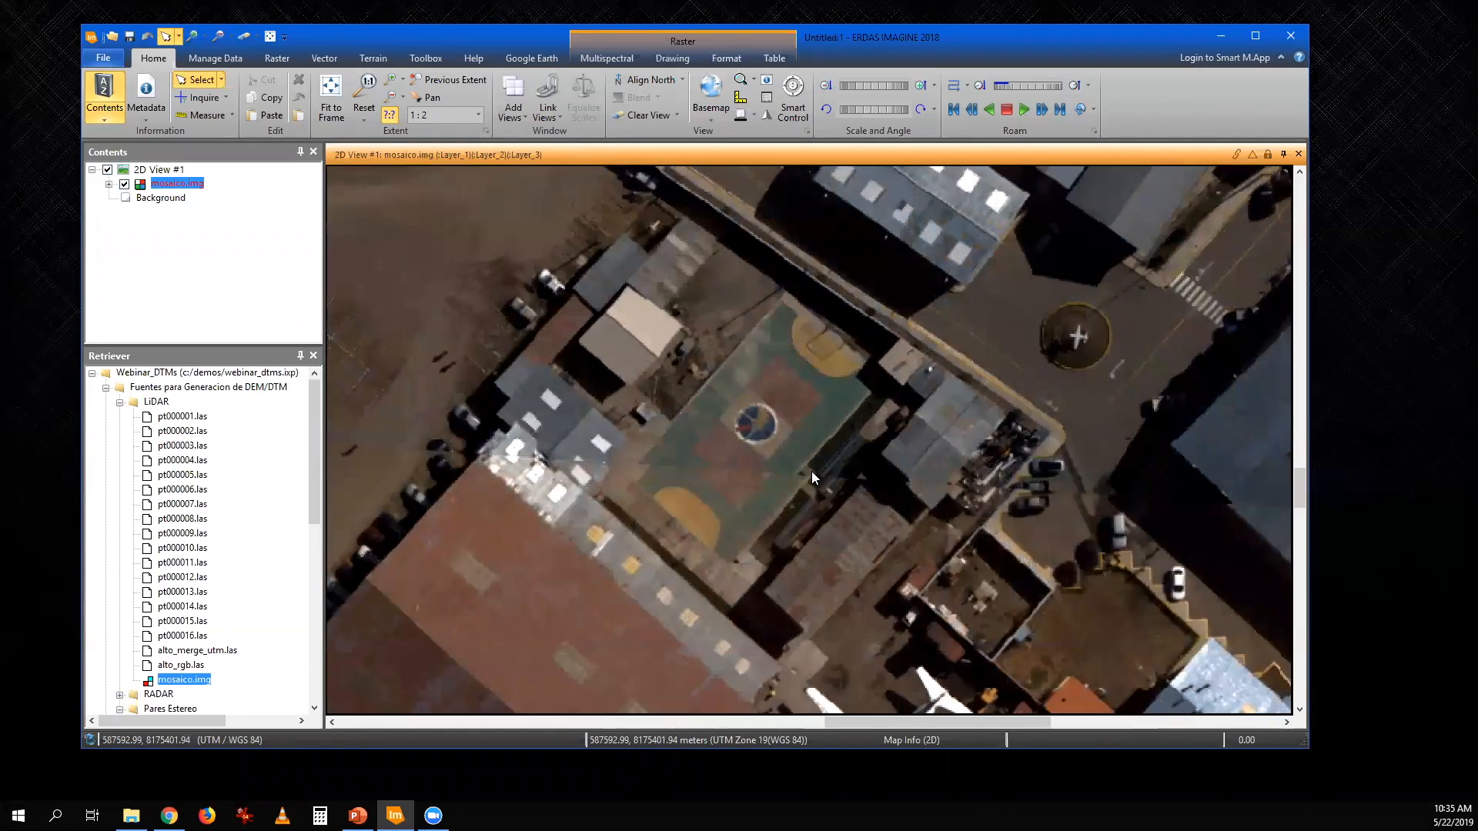
- Examine the image mosaico.img from its full extent down to a close-up of the parked aircraft
scroll(811, 471, "down", 1)
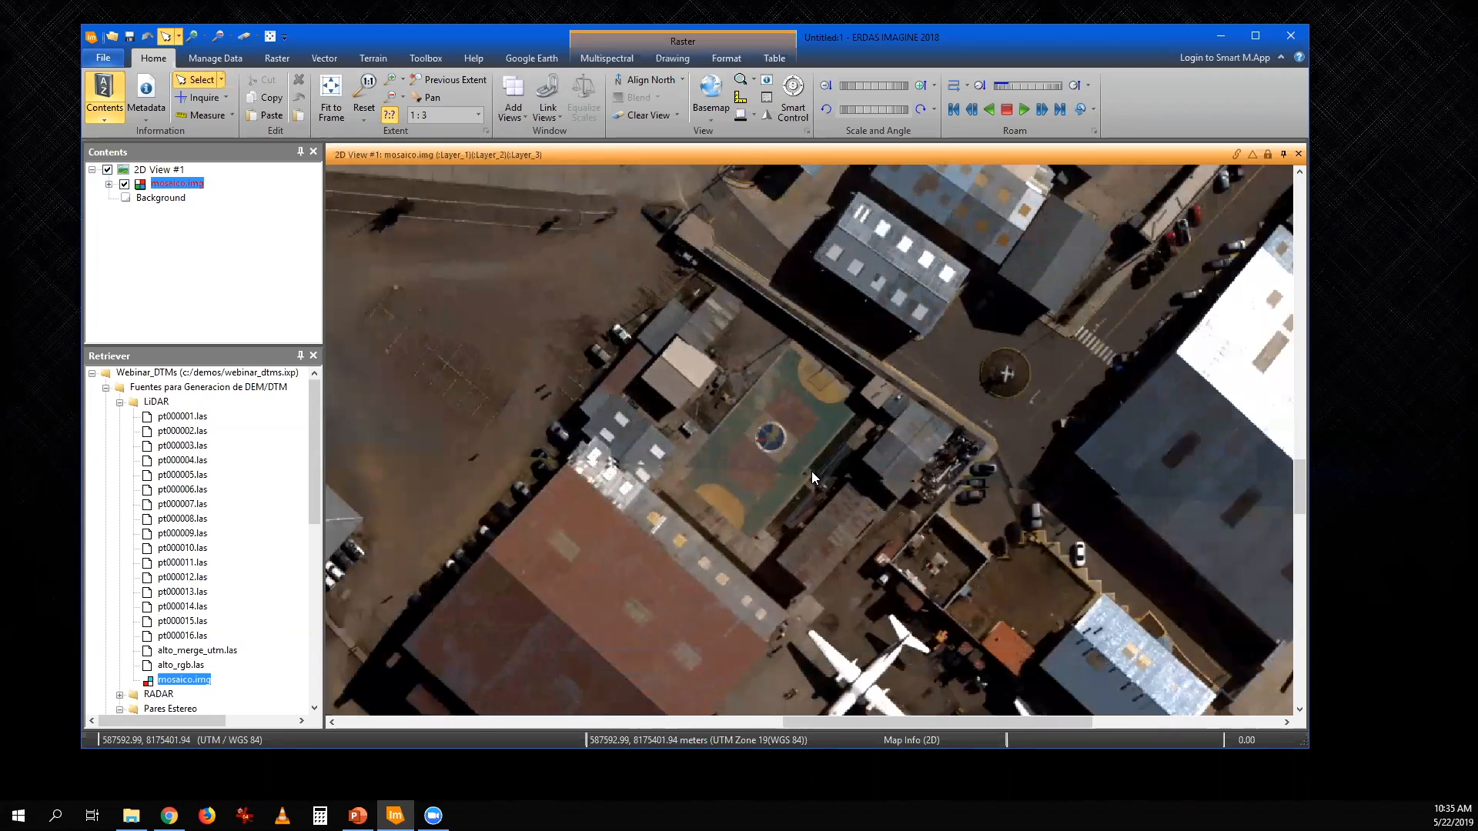
scroll(709, 422, "down", 1)
left_click_drag(708, 422, 897, 515)
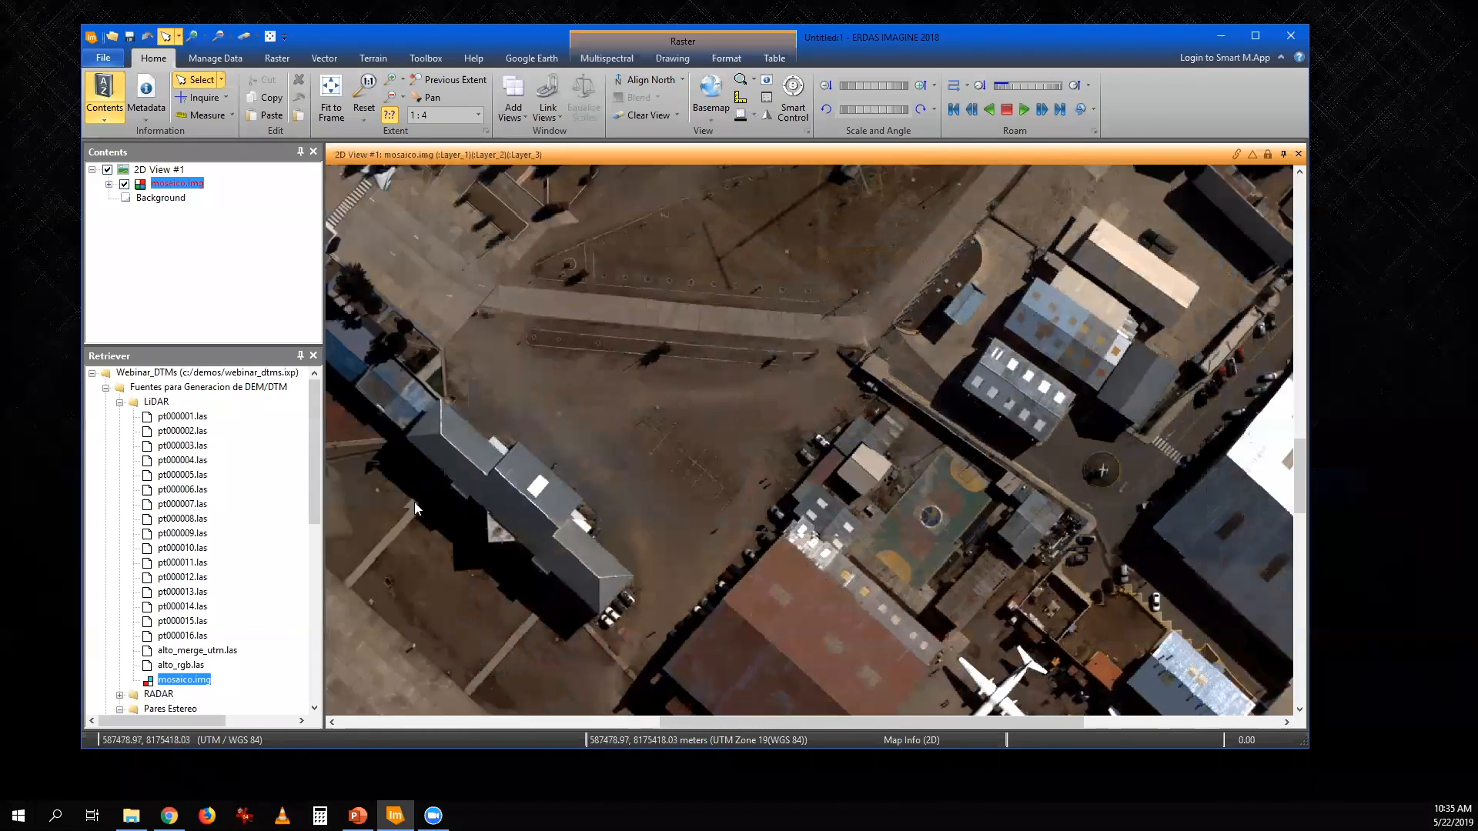
scroll(599, 442, "down", 1)
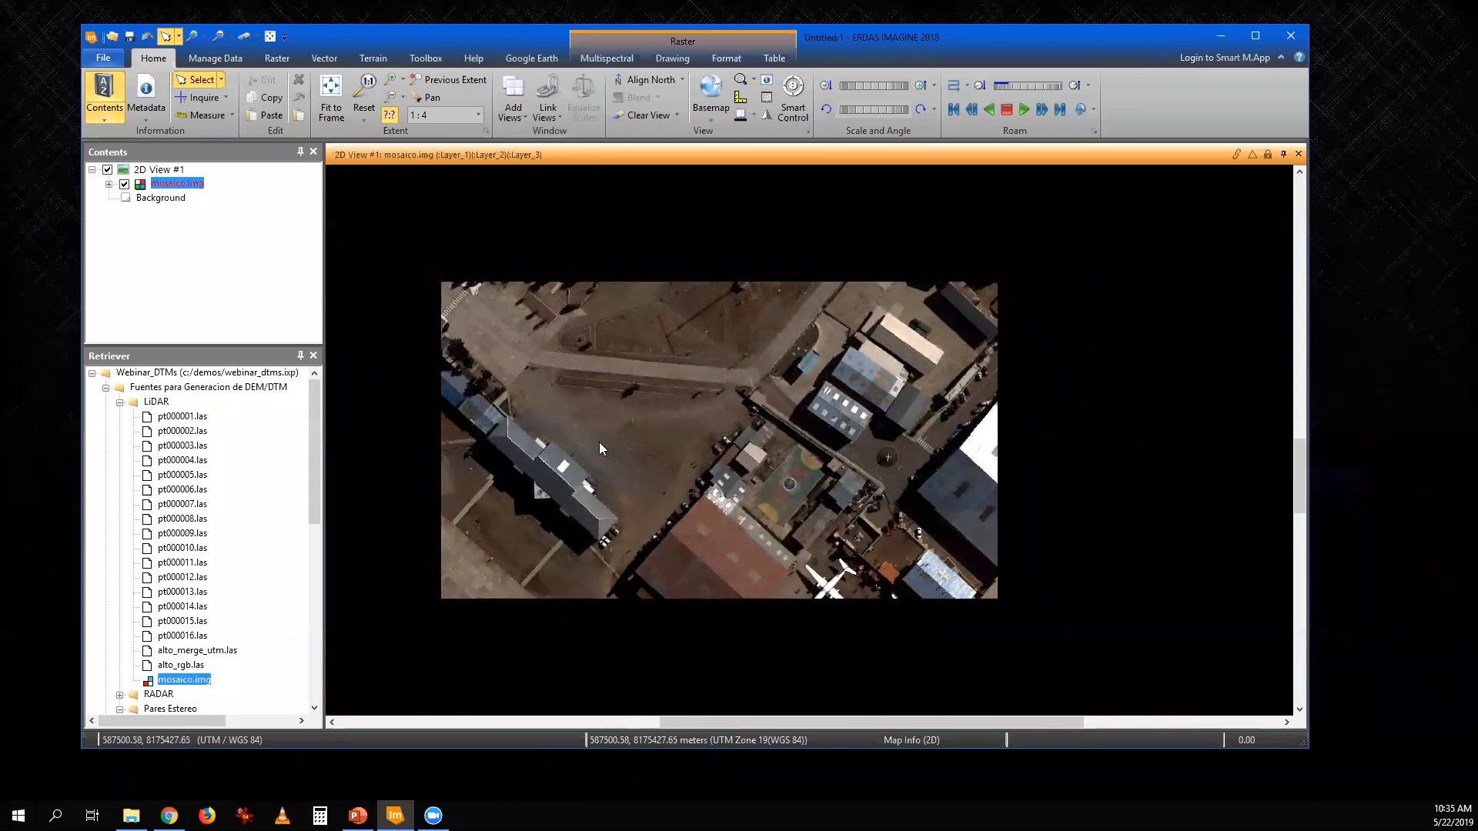
scroll(605, 441, "down", 3)
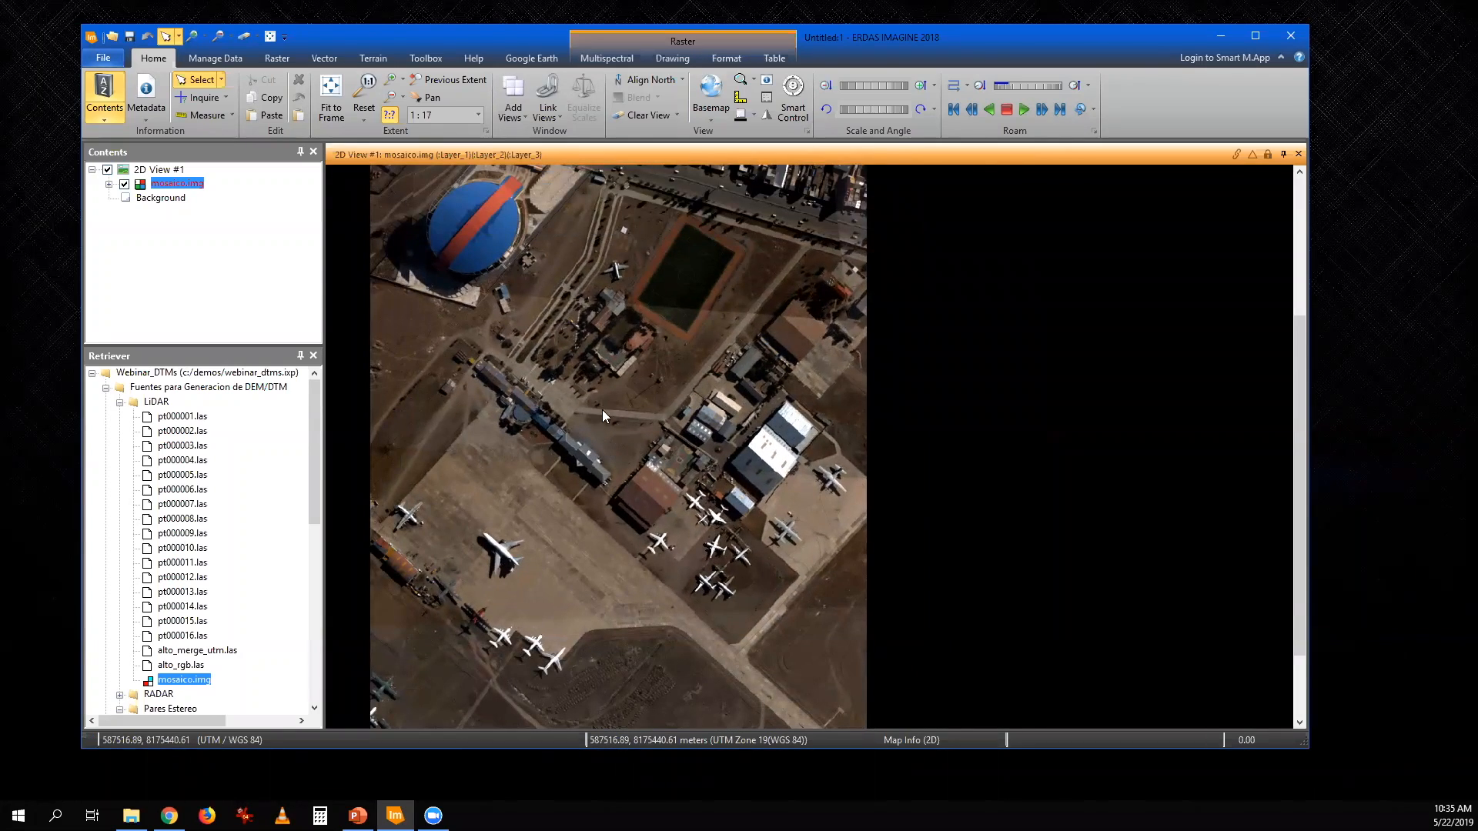
scroll(627, 417, "down", 1)
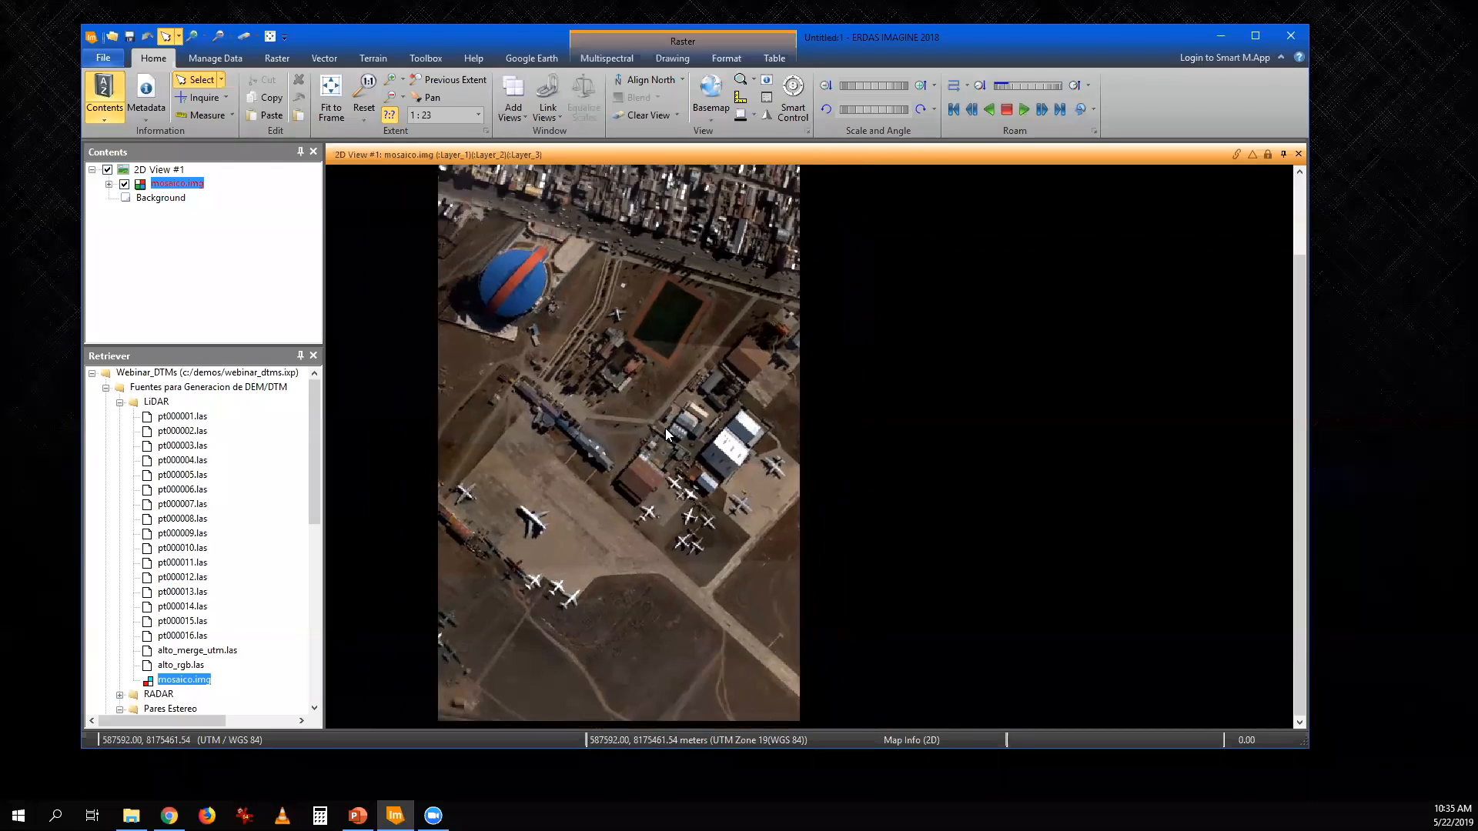
scroll(662, 523, "up", 7)
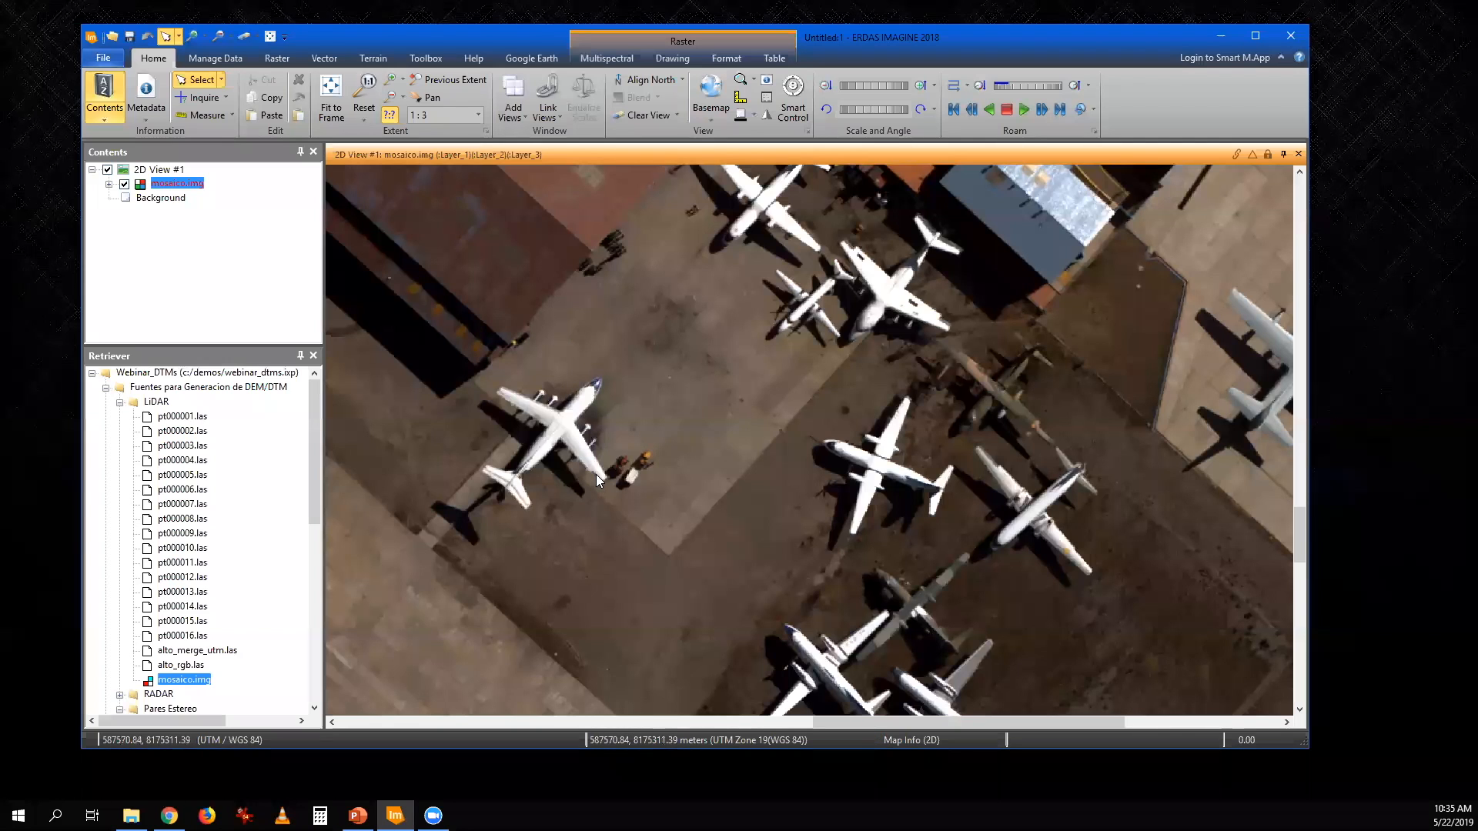
- Clear the 2D view and load the point cloud alto_rgb.las from the LiDAR folder
left_click(244, 37)
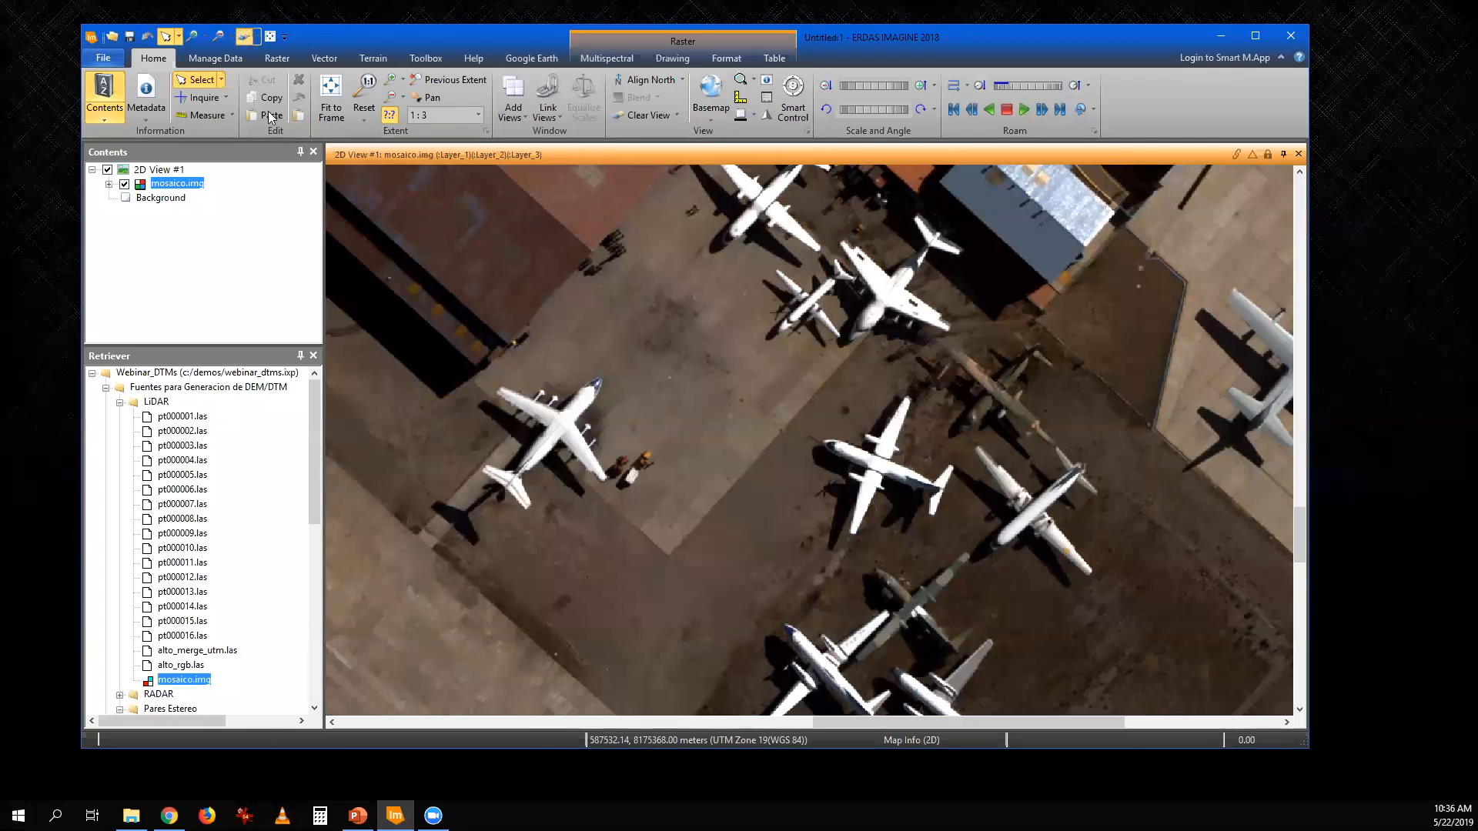
left_click_drag(177, 674, 635, 459)
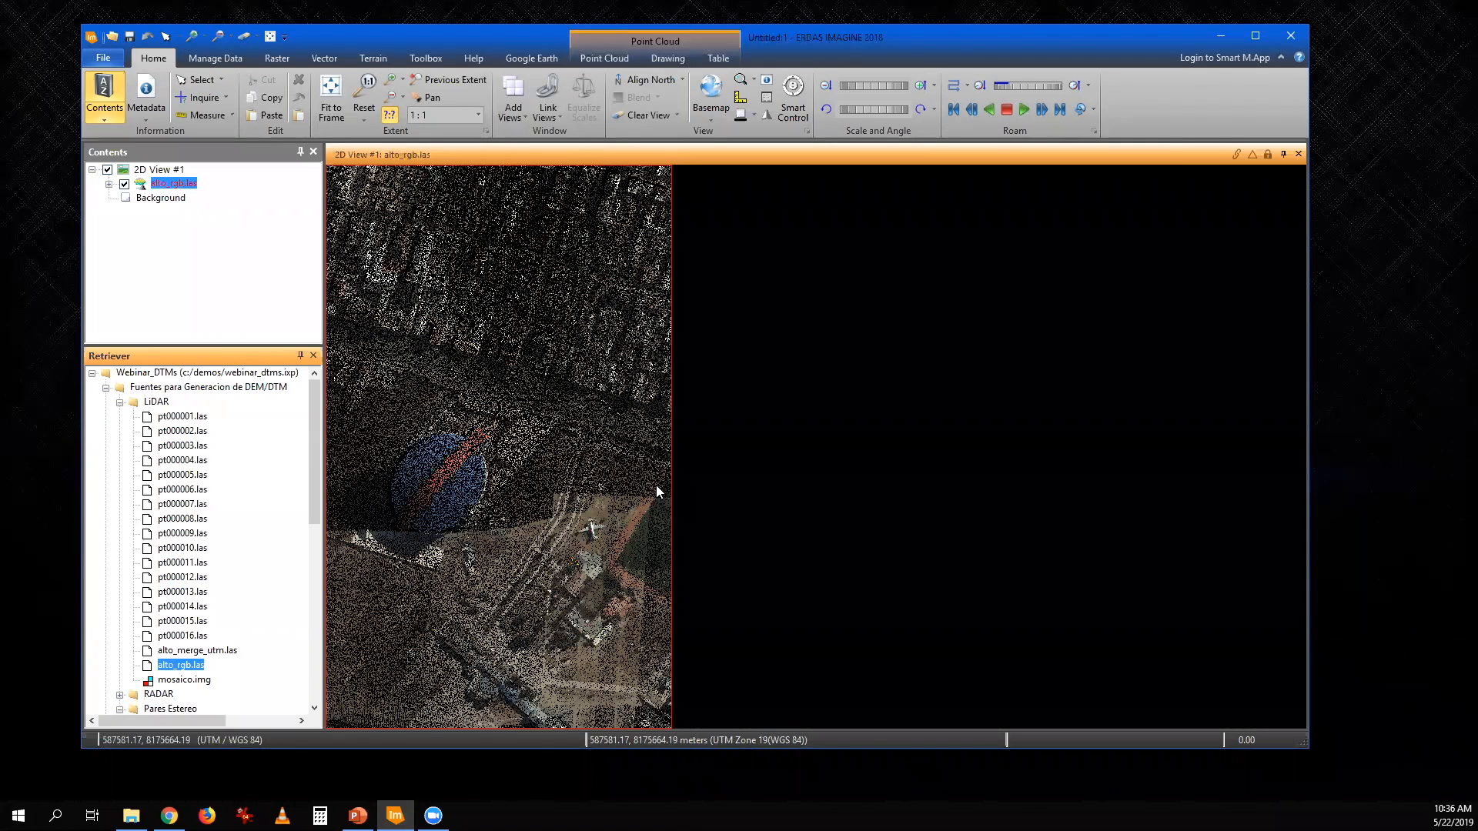
- Show alto_rgb.las in a widened 3D view beside the 2D view and increase its point size to 3
left_click(612, 60)
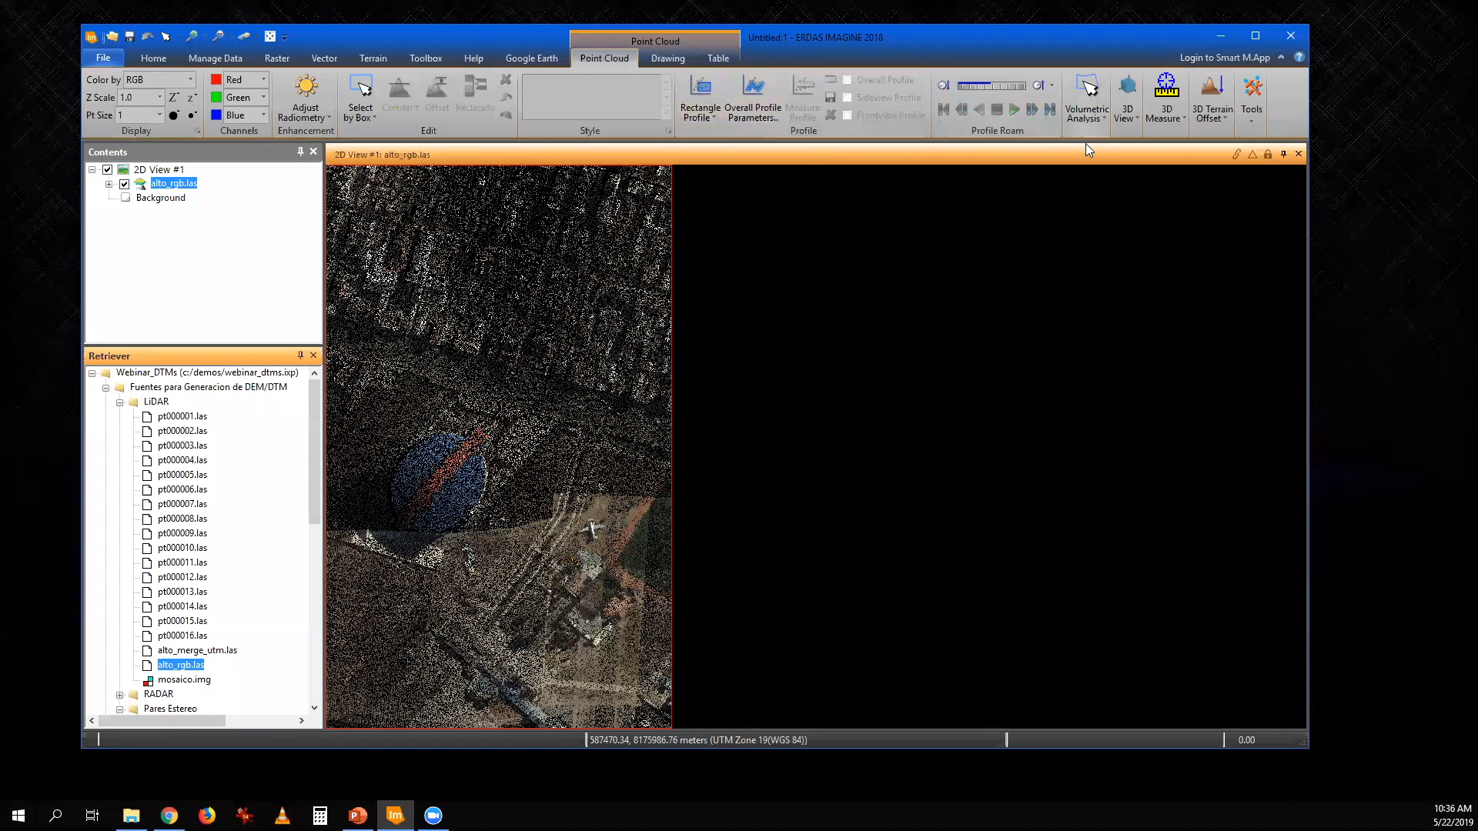
left_click(1130, 108)
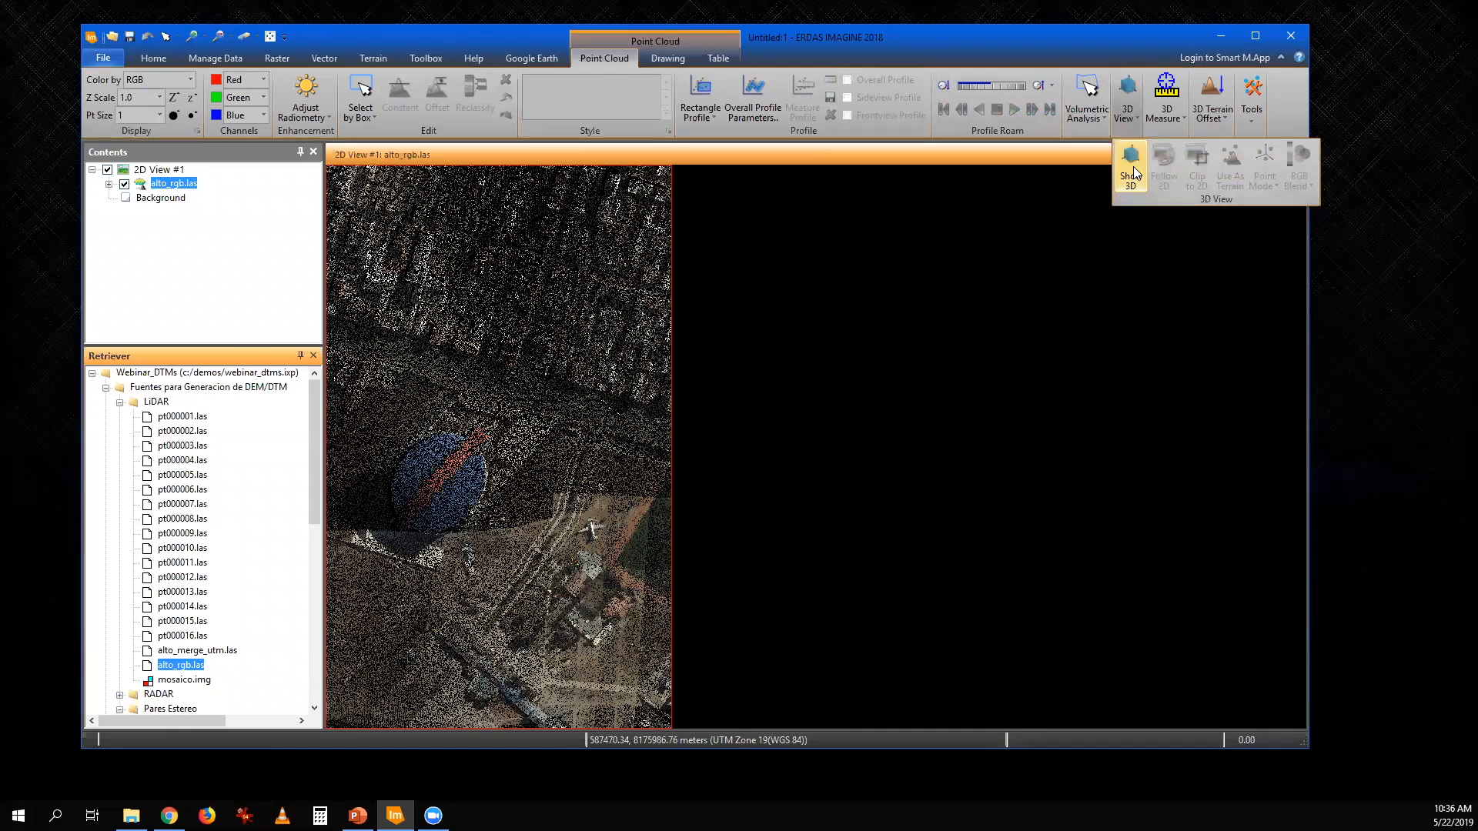
left_click(1133, 166)
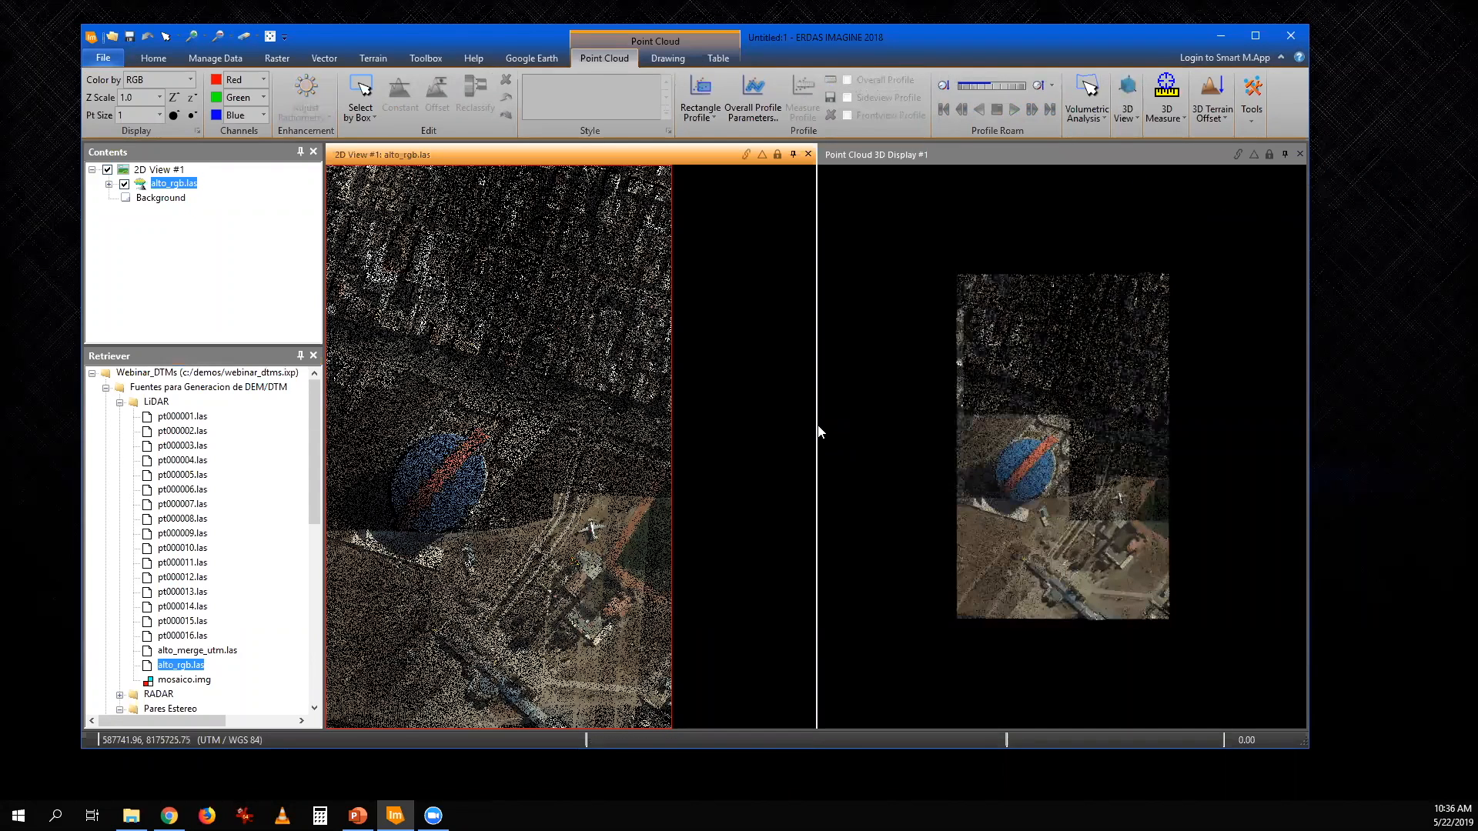
left_click_drag(815, 425, 637, 434)
left_click(174, 116)
left_click(174, 116)
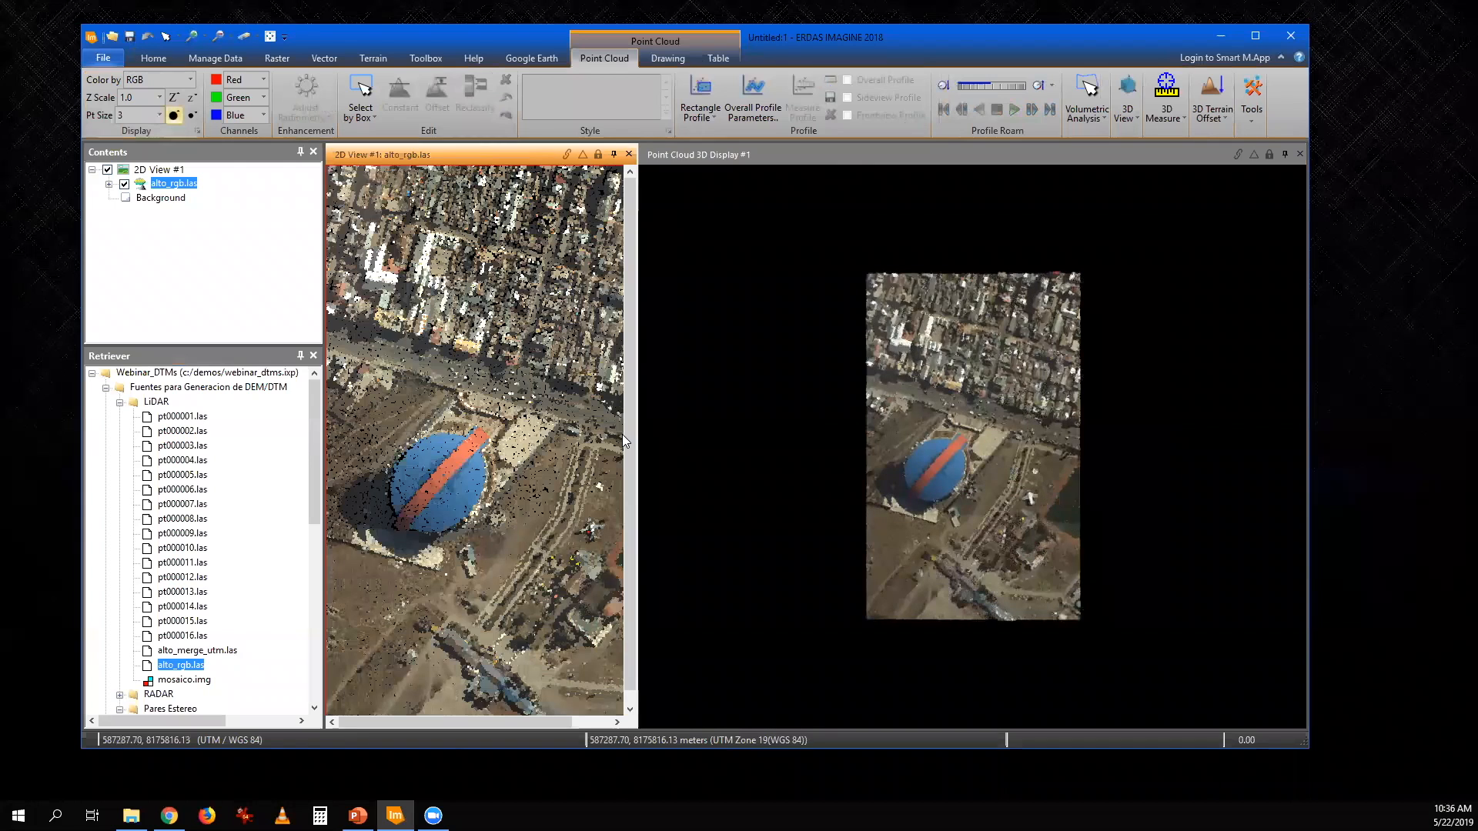
- Examine the blue dome, the parked aircraft and the city buildings of the RGB point cloud in 3D
left_click_drag(989, 523, 936, 420)
scroll(1031, 551, "up", 3)
scroll(936, 420, "up", 3)
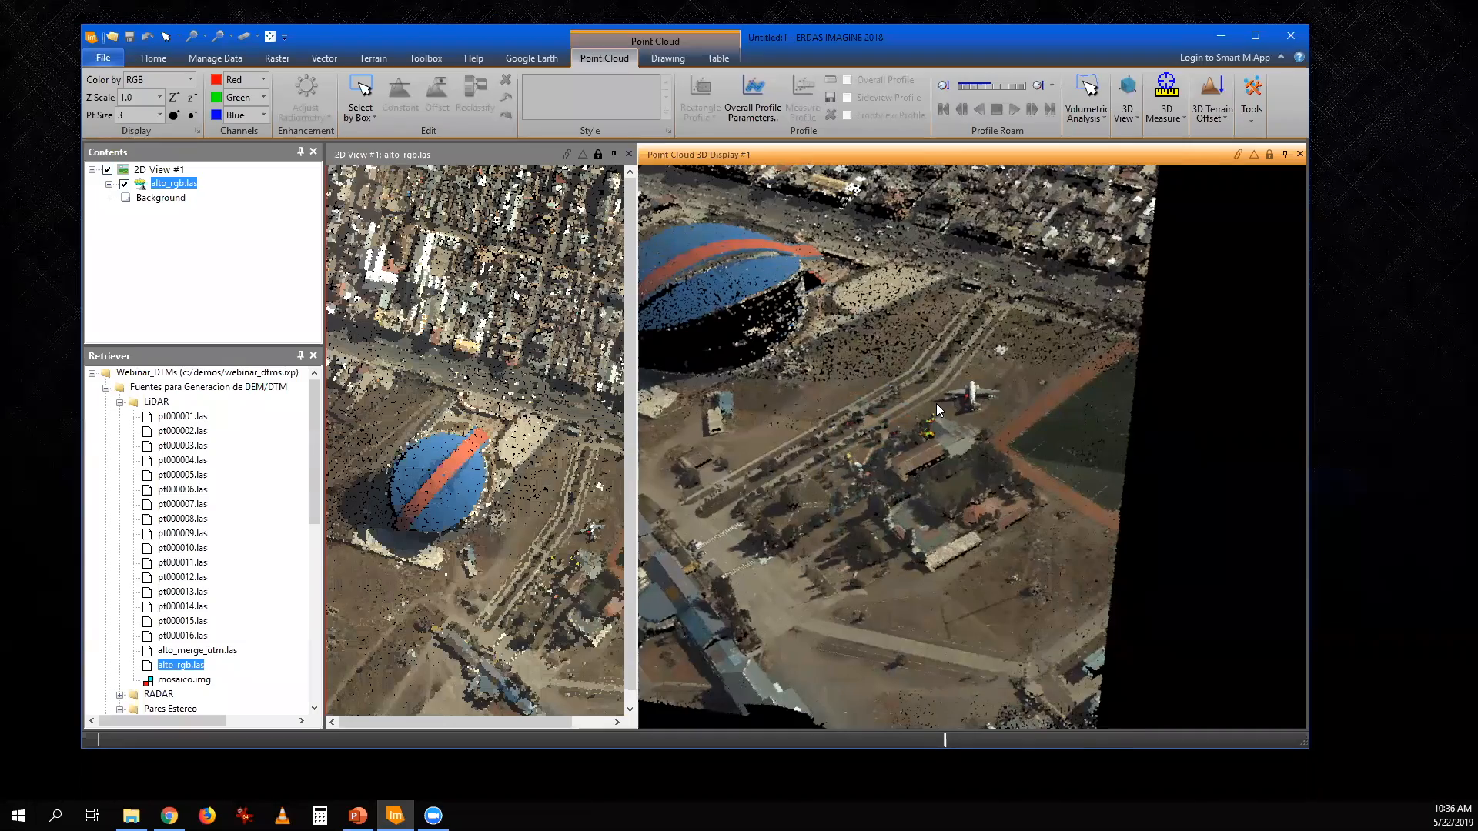
scroll(936, 403, "up", 3)
left_click_drag(880, 500, 1034, 414)
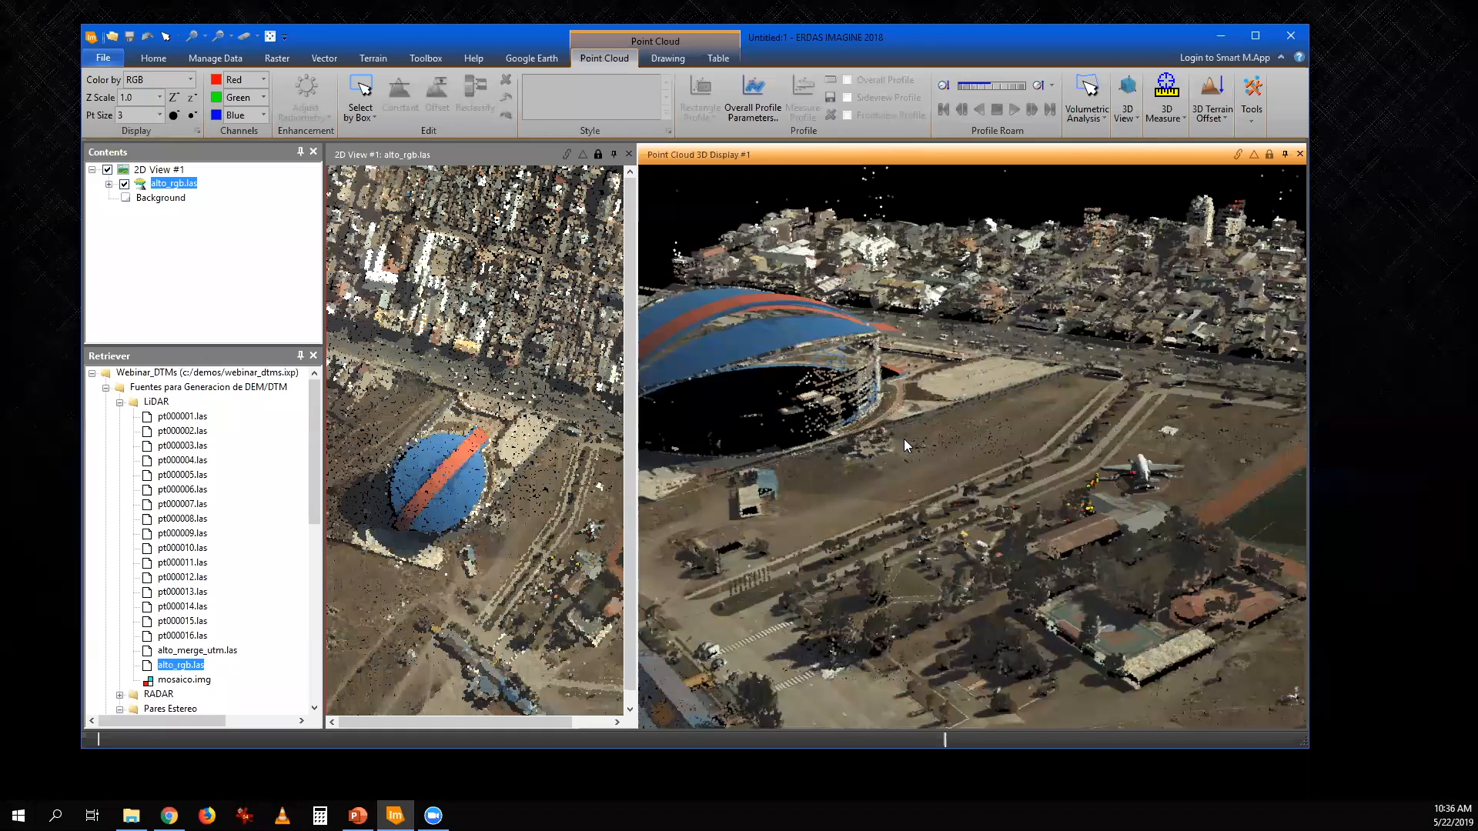
- Color the point cloud by Elevation and examine the avenue and trees near the dome up close in 3D
left_click(190, 80)
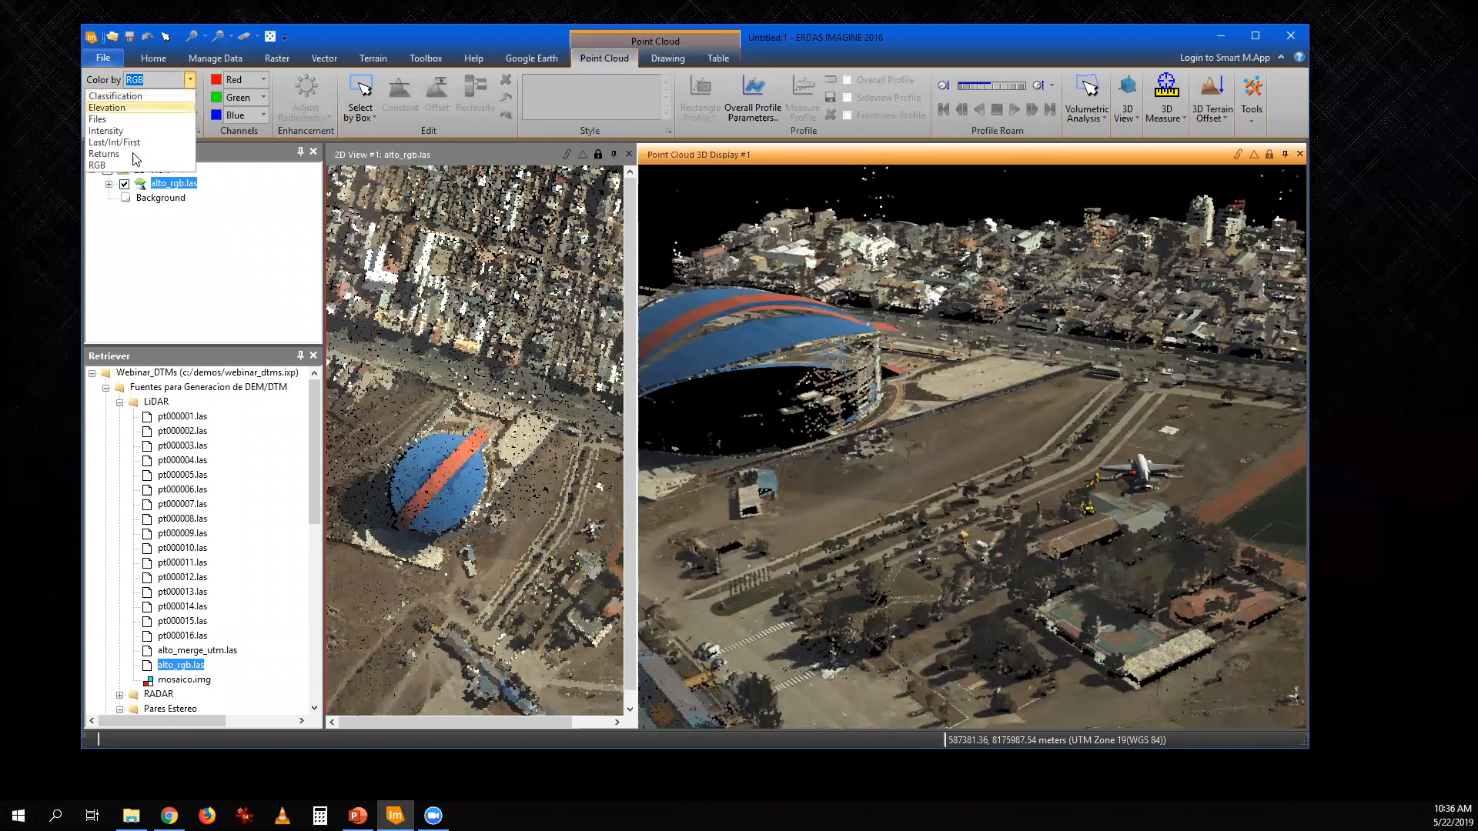
left_click(124, 108)
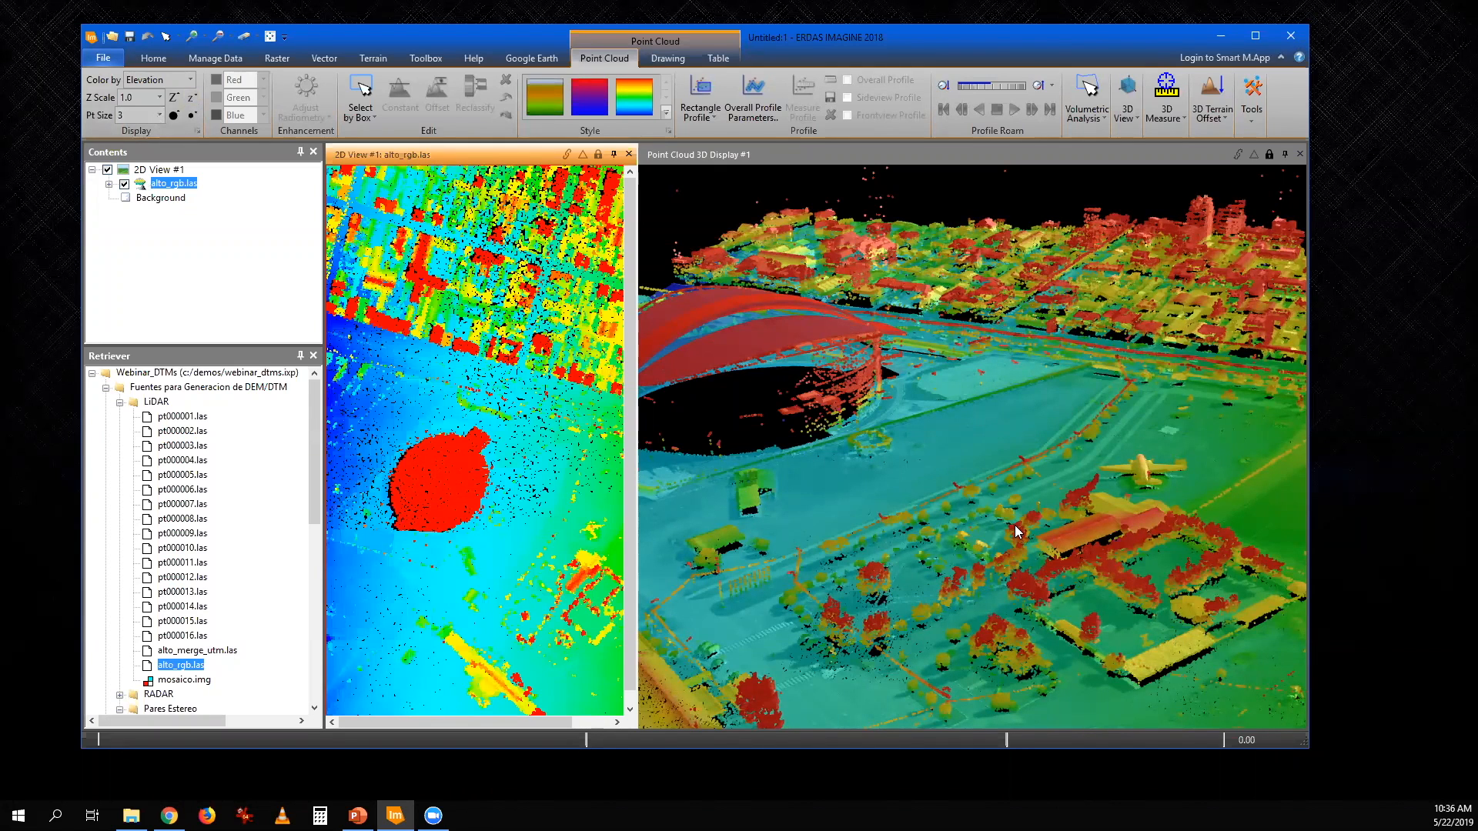
left_click(1036, 500)
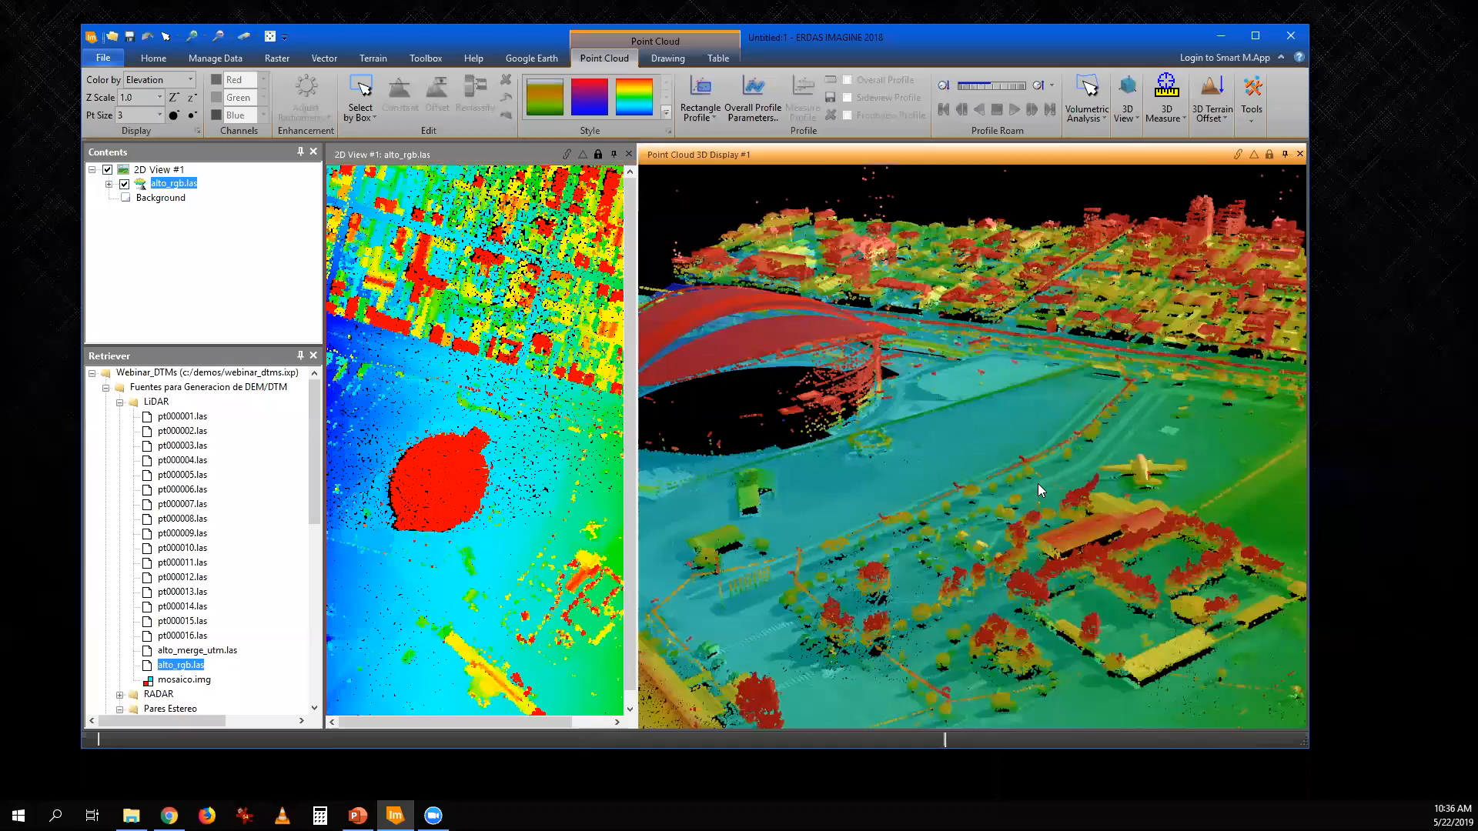
scroll(1039, 485, "up", 5)
left_click_drag(1079, 611, 1048, 519)
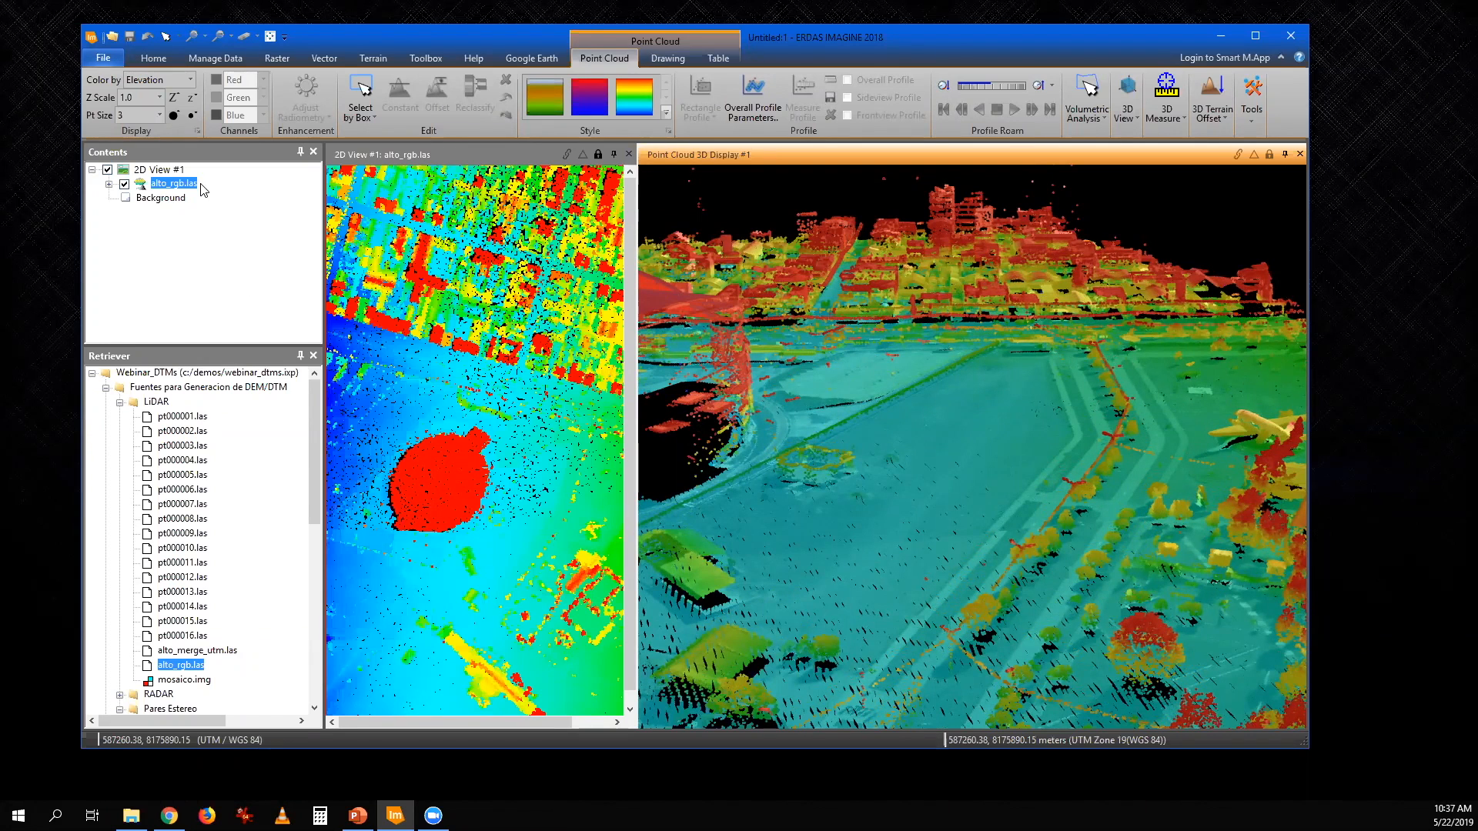
- Color the point cloud by RGB, Returns and Intensity in turn, and close the 3D view
left_click(190, 80)
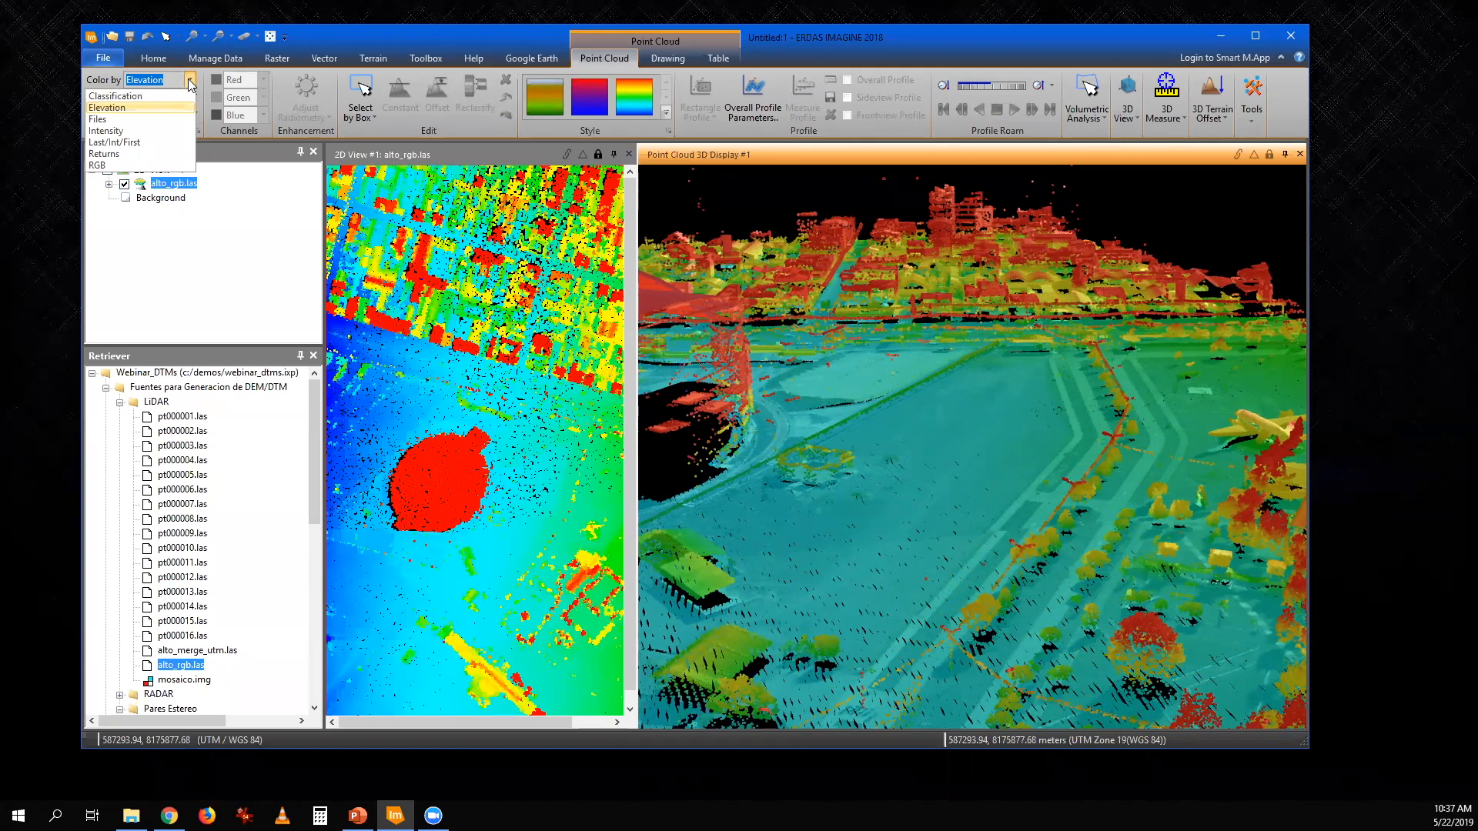
left_click(115, 166)
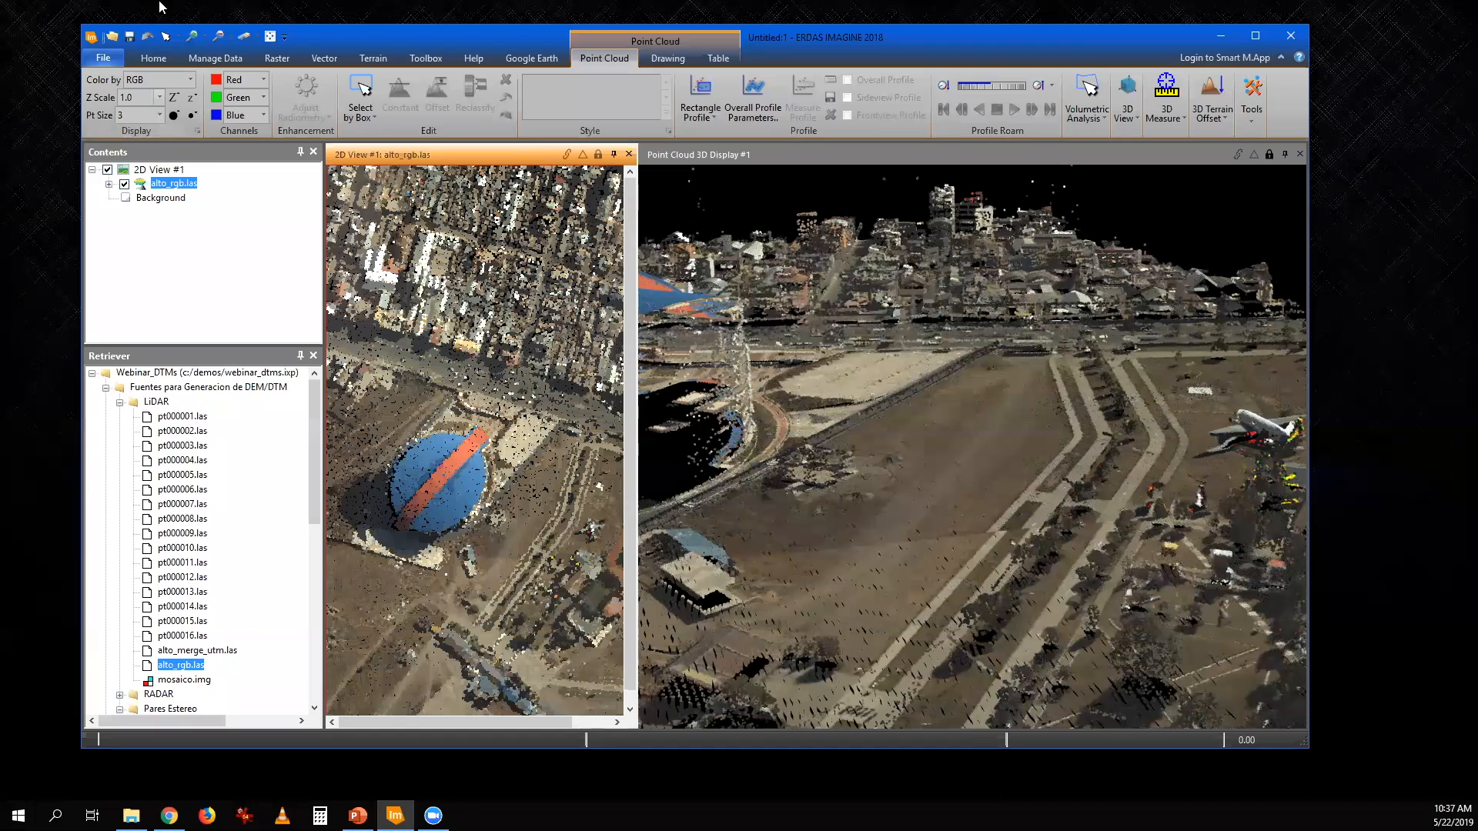
left_click(190, 79)
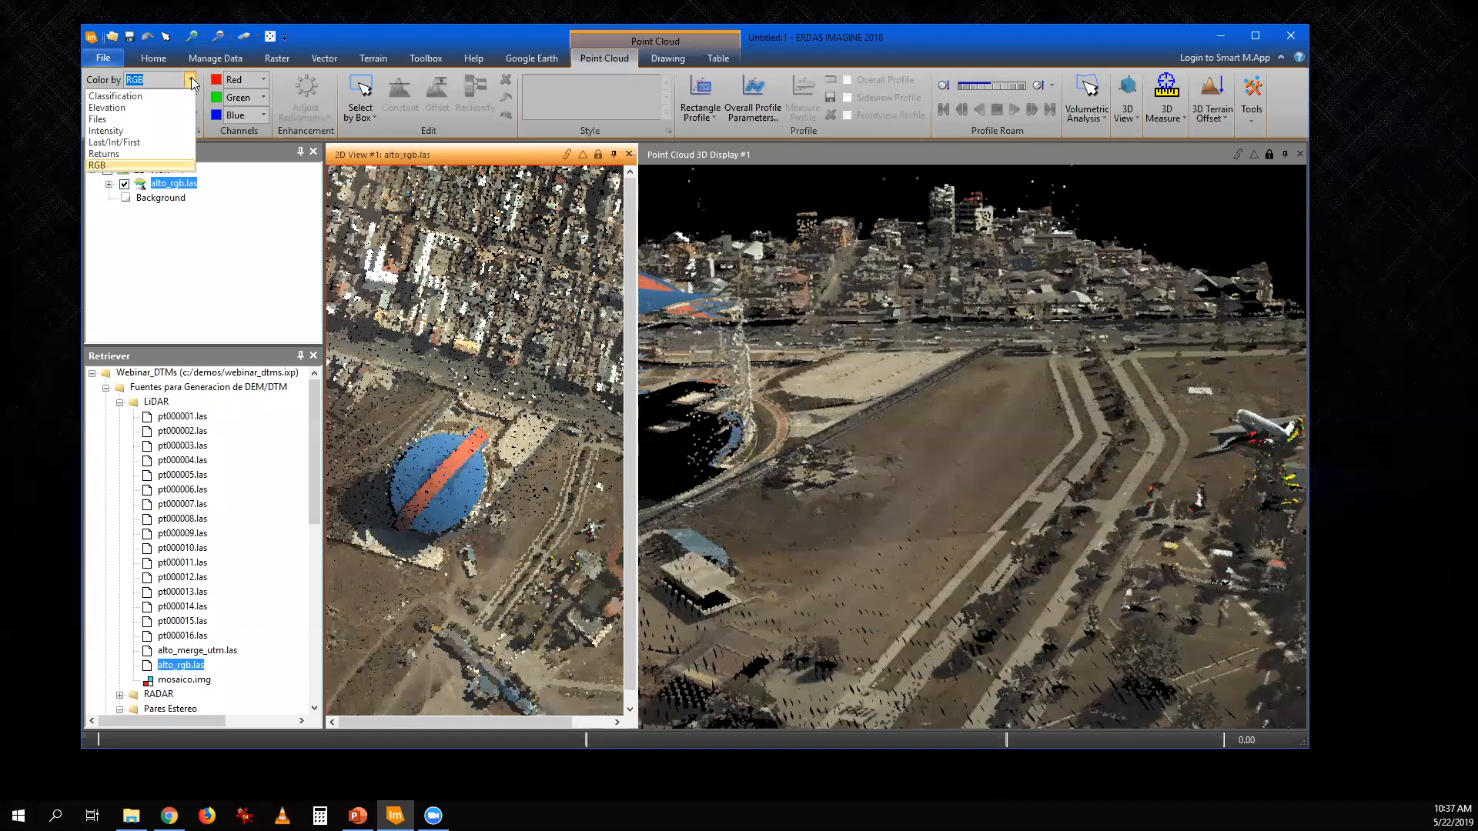
left_click(123, 154)
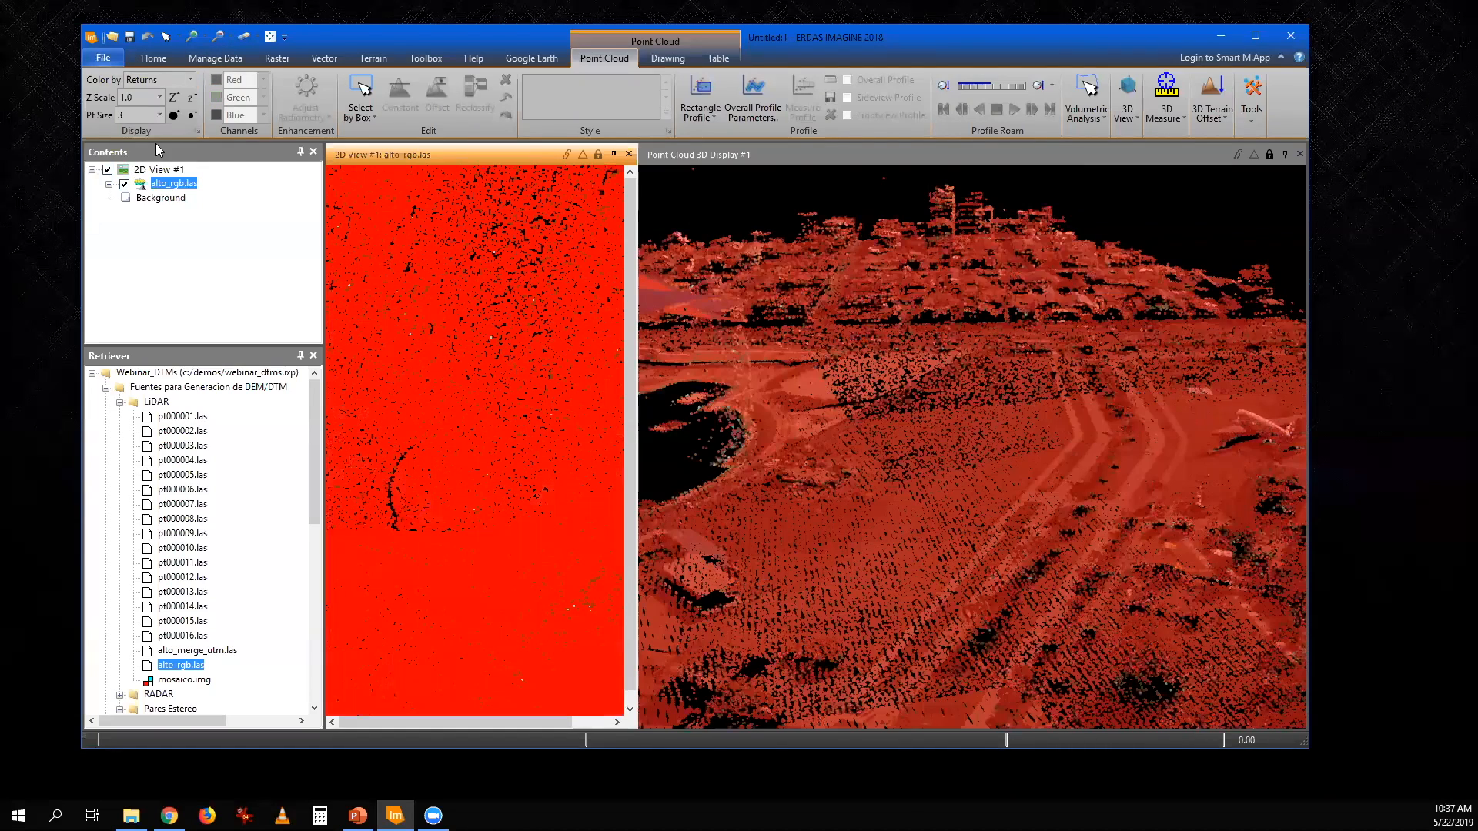
left_click(190, 80)
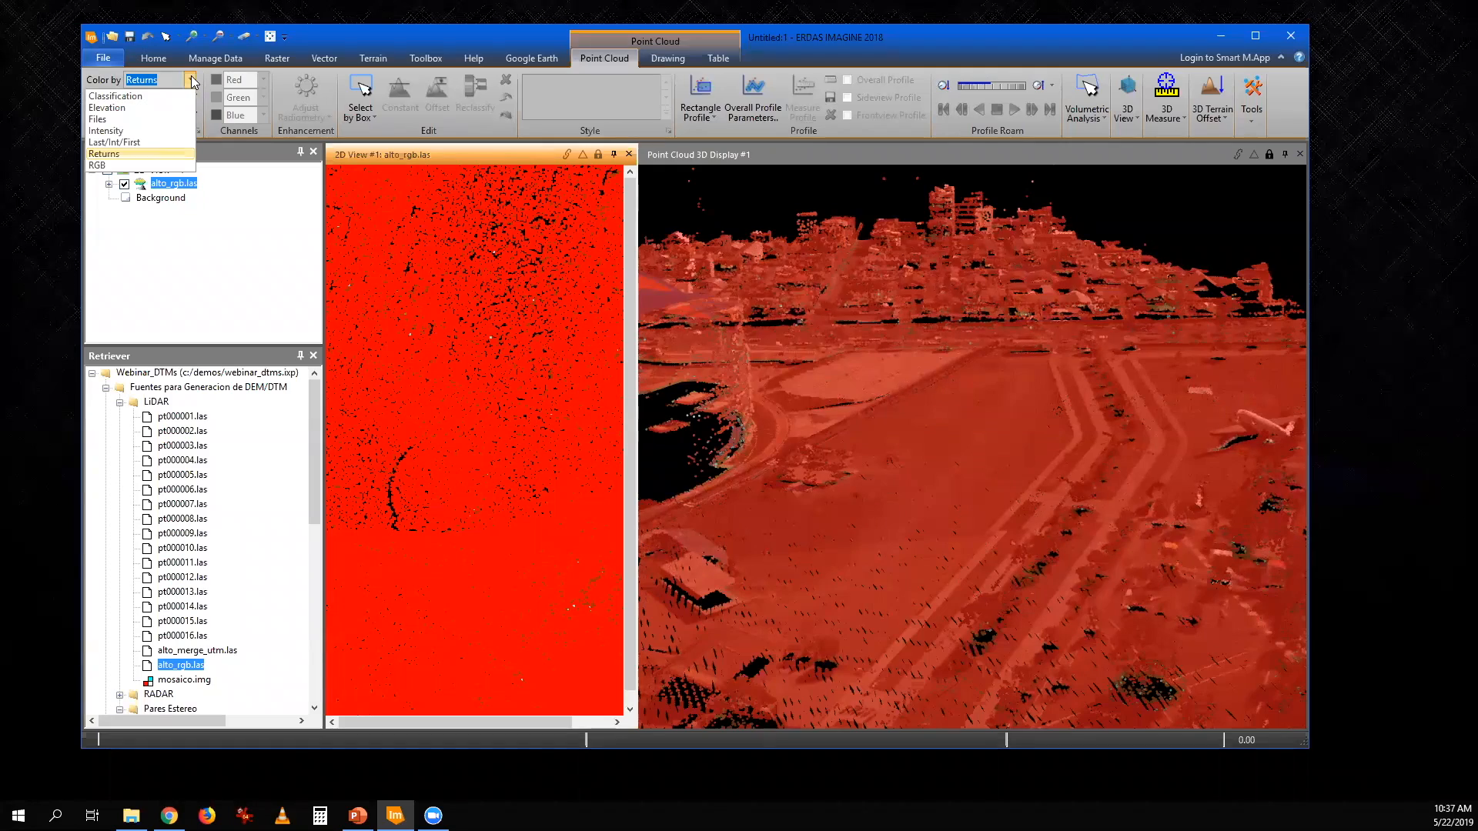
left_click(133, 129)
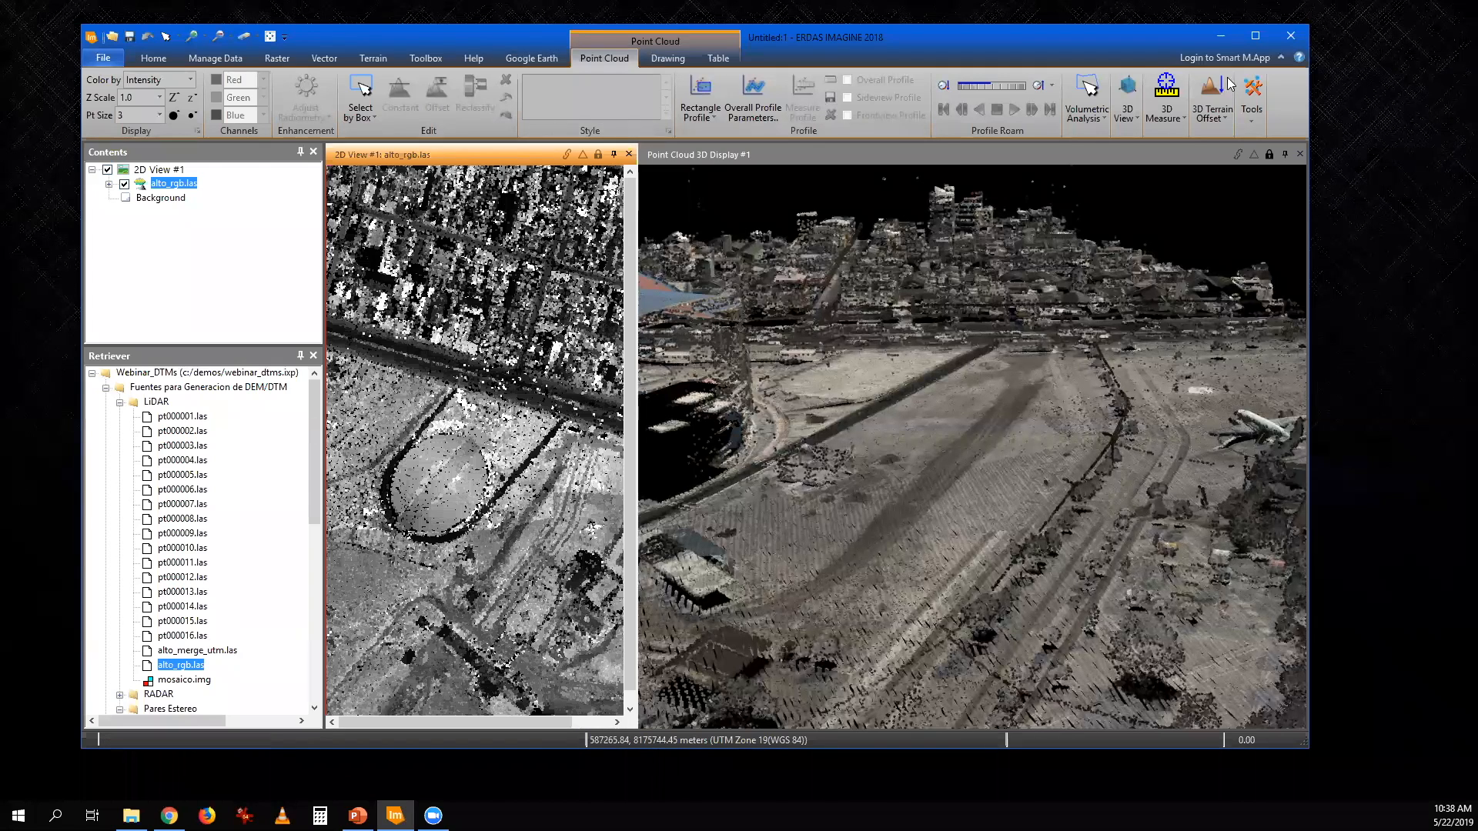
left_click(1300, 154)
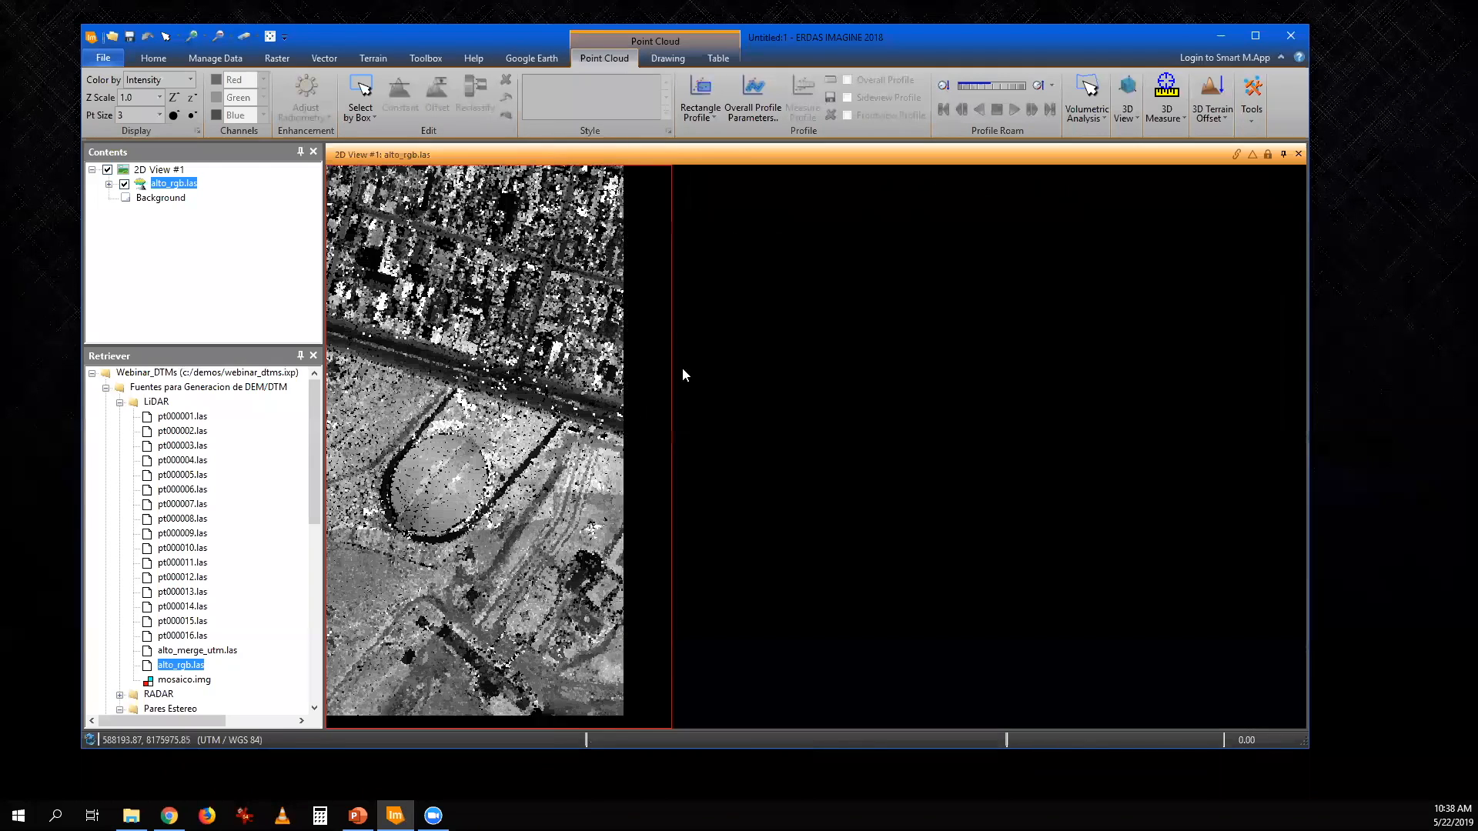
- Look through the file types available for adding a layer, and cancel without loading a file
left_click(112, 37)
left_click(720, 494)
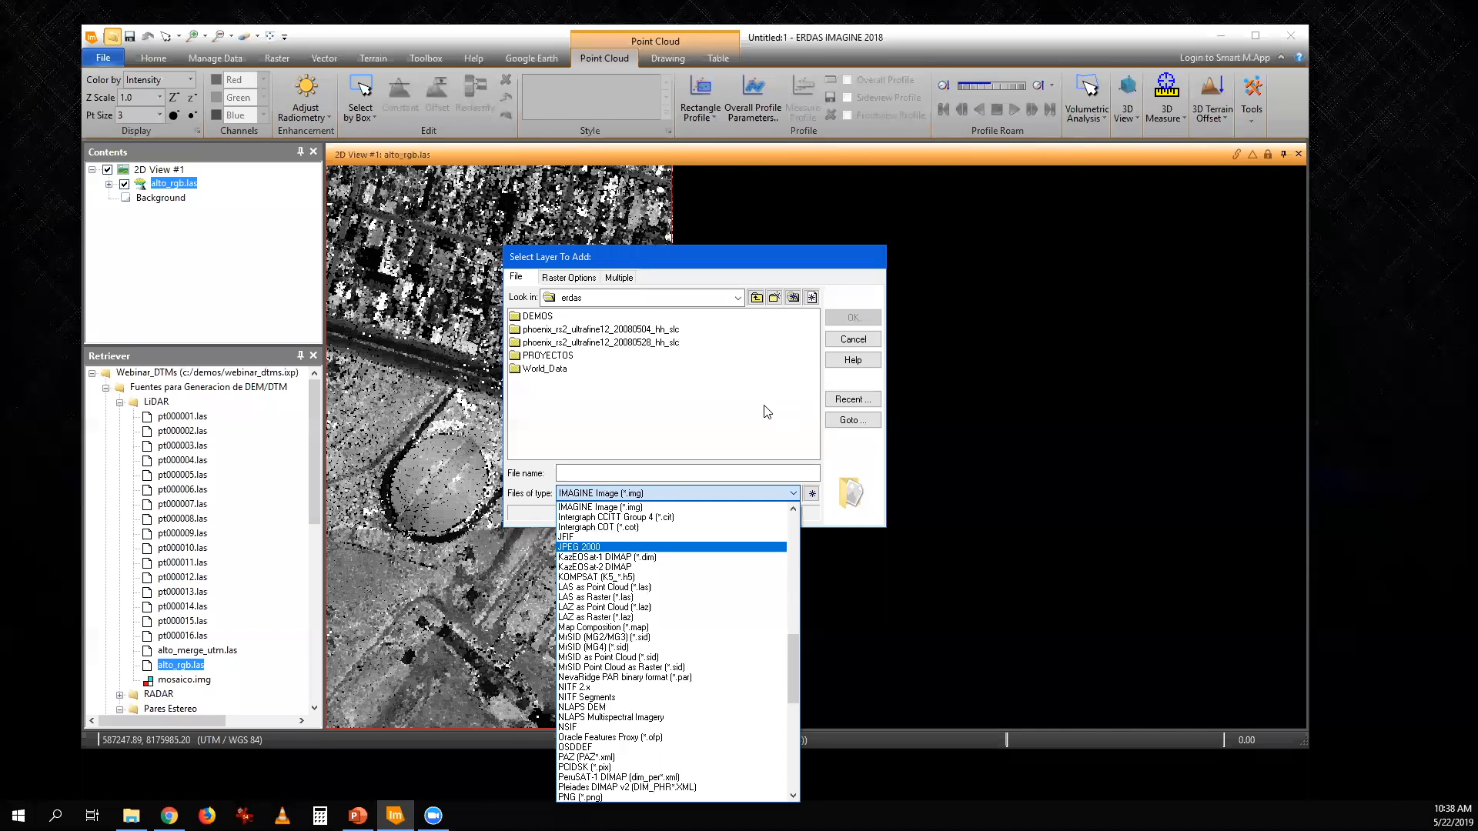
left_click(857, 342)
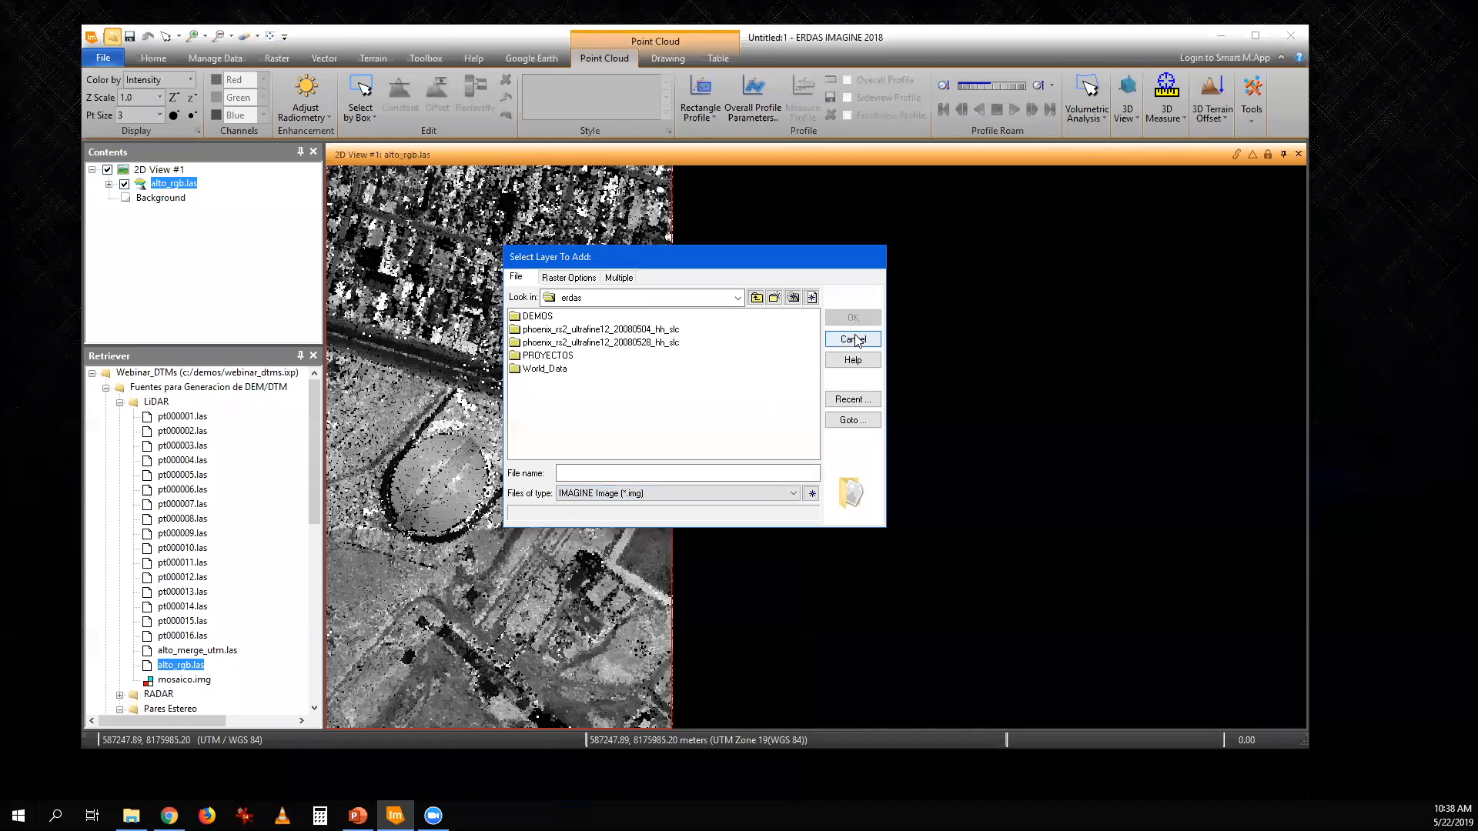
left_click(855, 340)
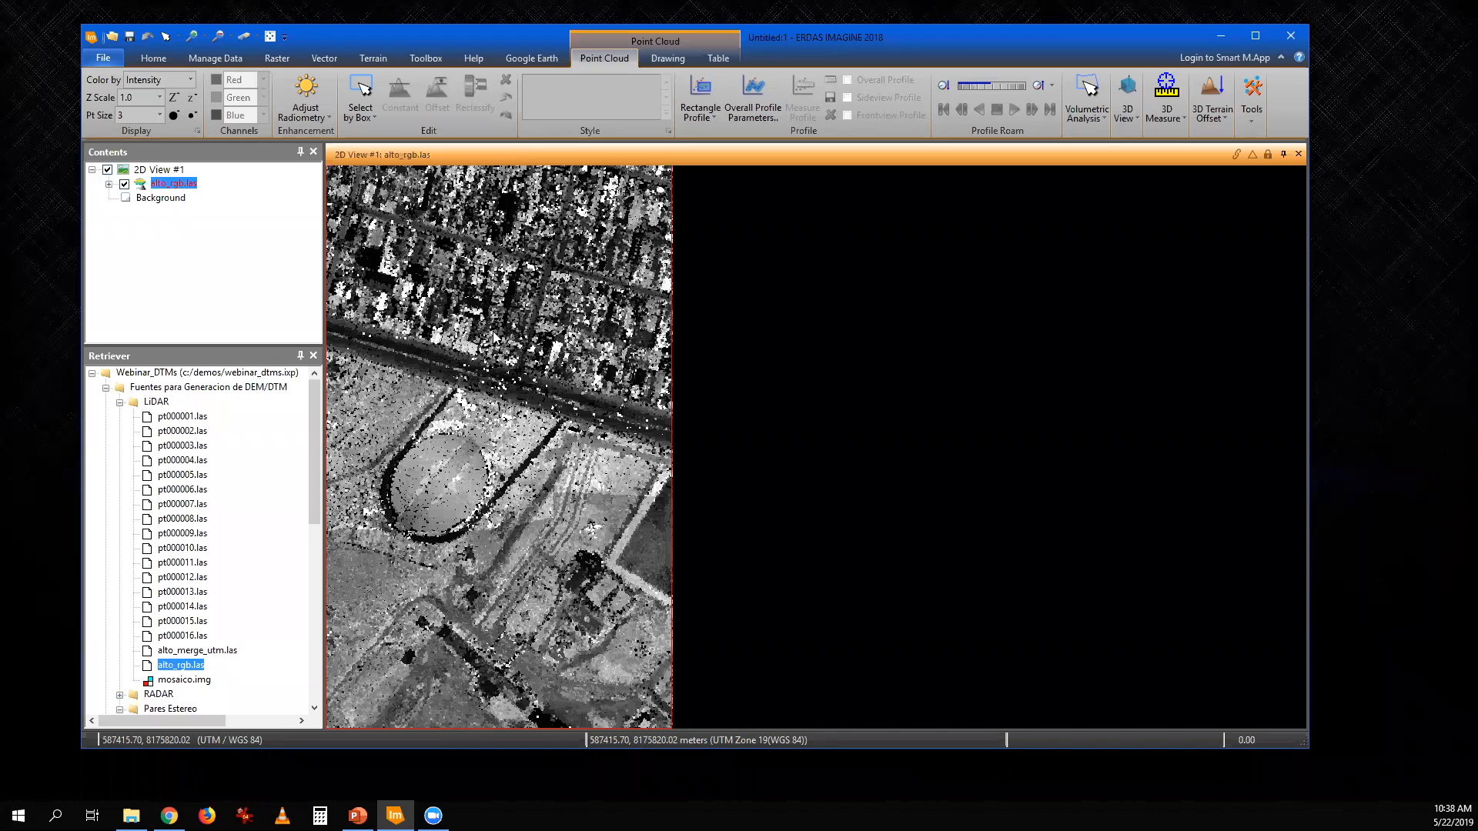
- Collapse the LiDAR folder, and color the point cloud in the 2D view by Elevation and again by RGB
left_click(119, 402)
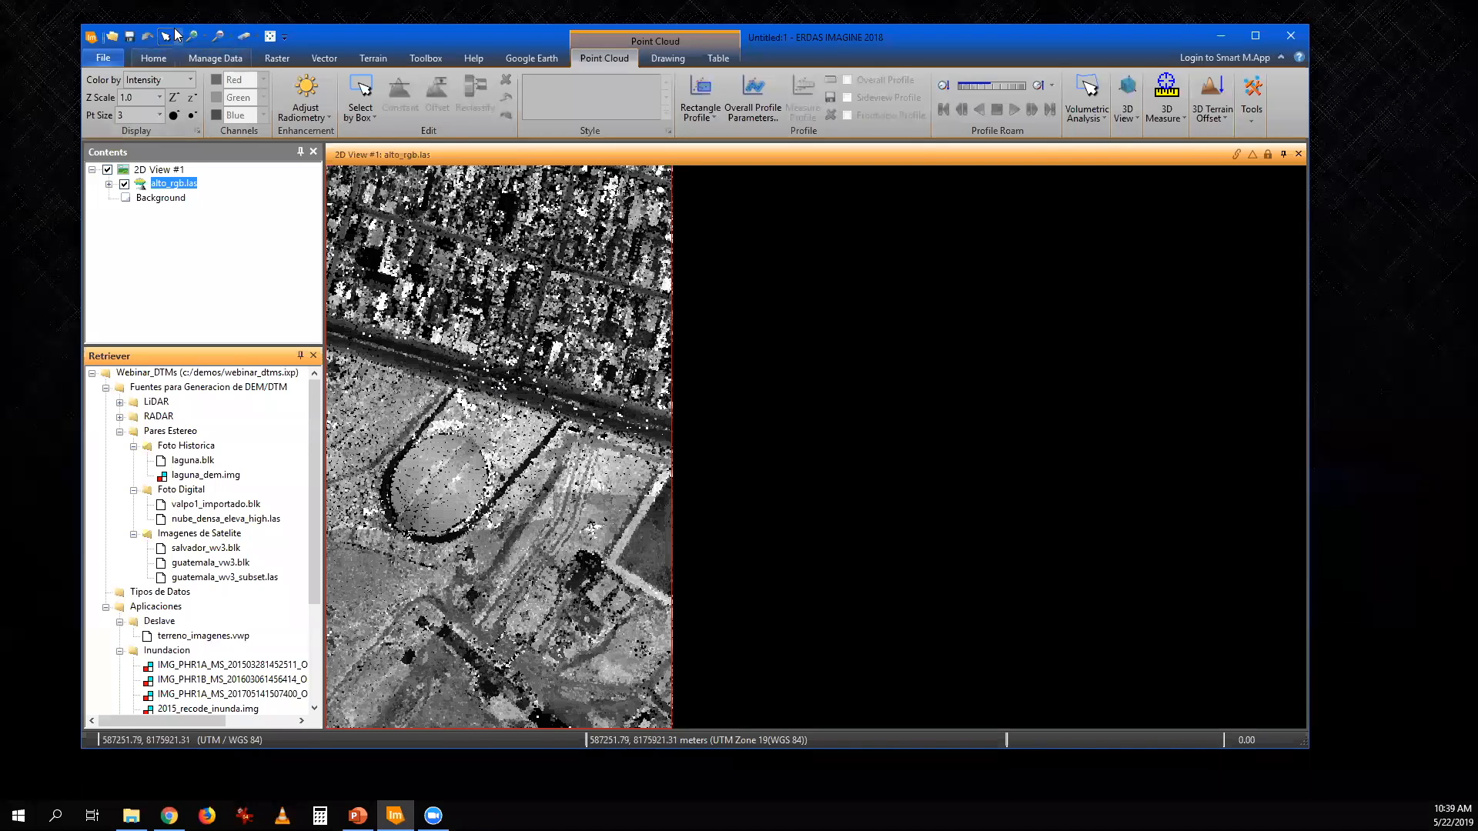
left_click(190, 80)
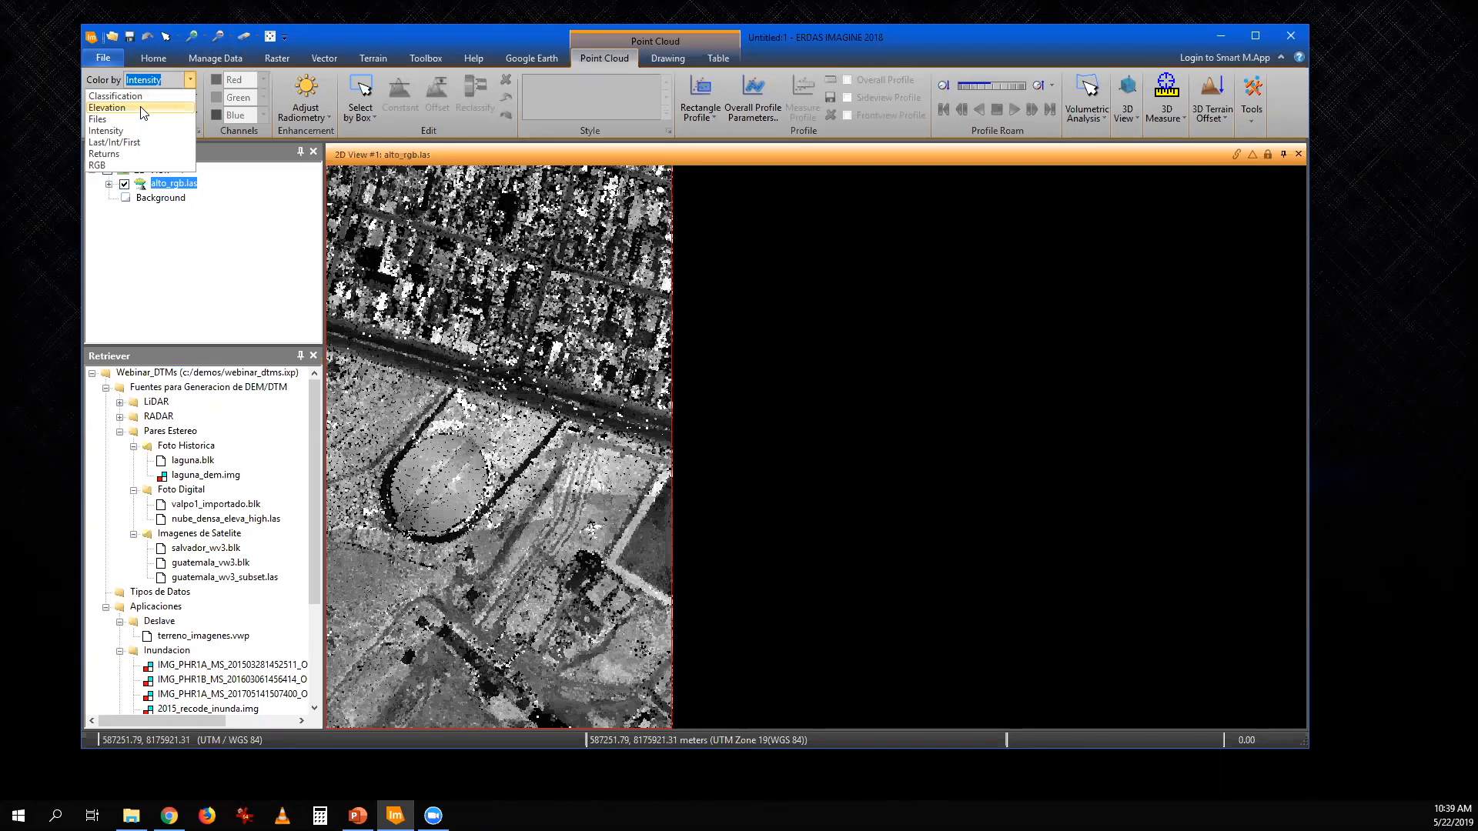
left_click(107, 108)
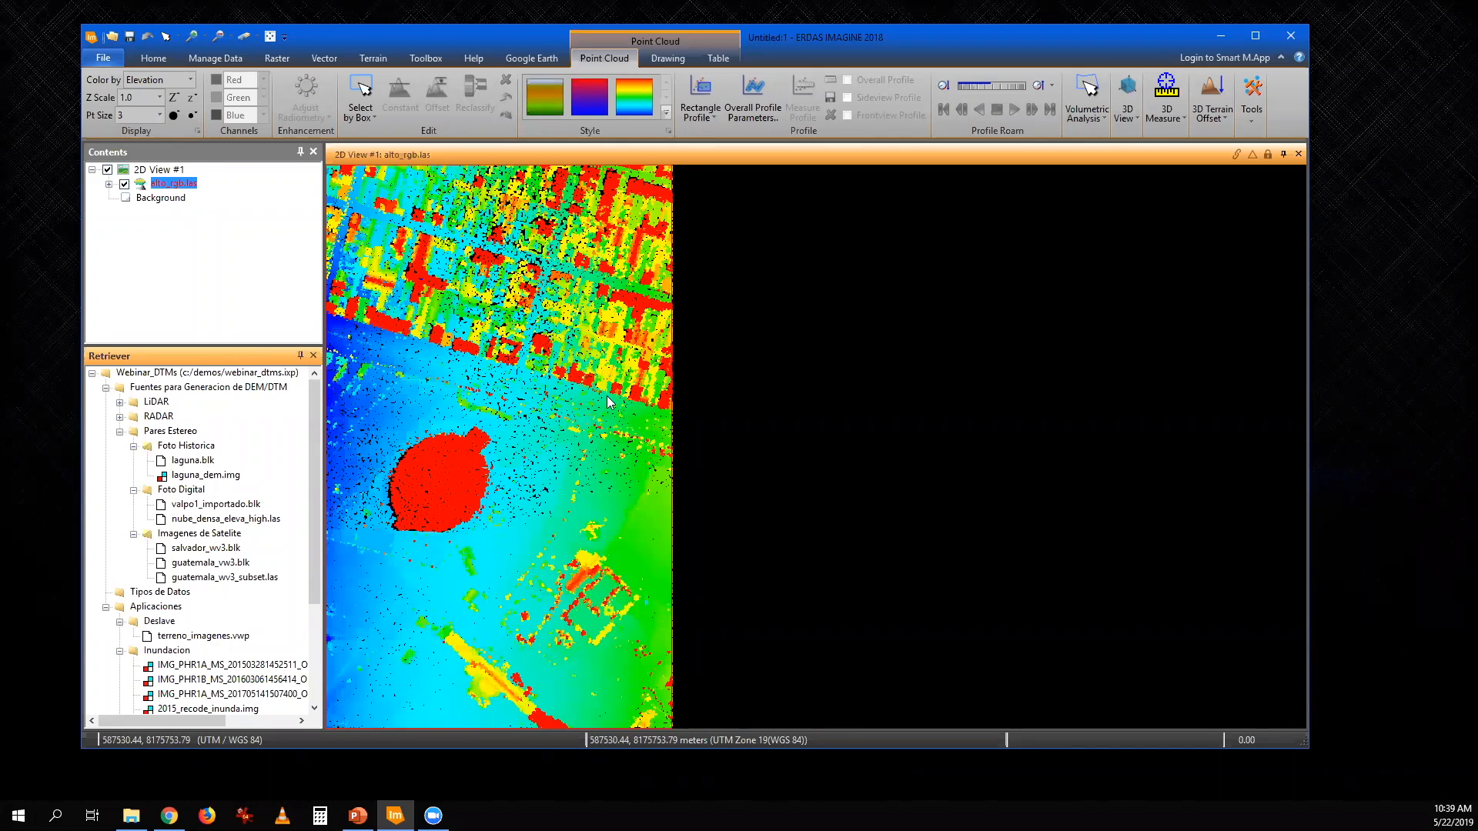
left_click(190, 80)
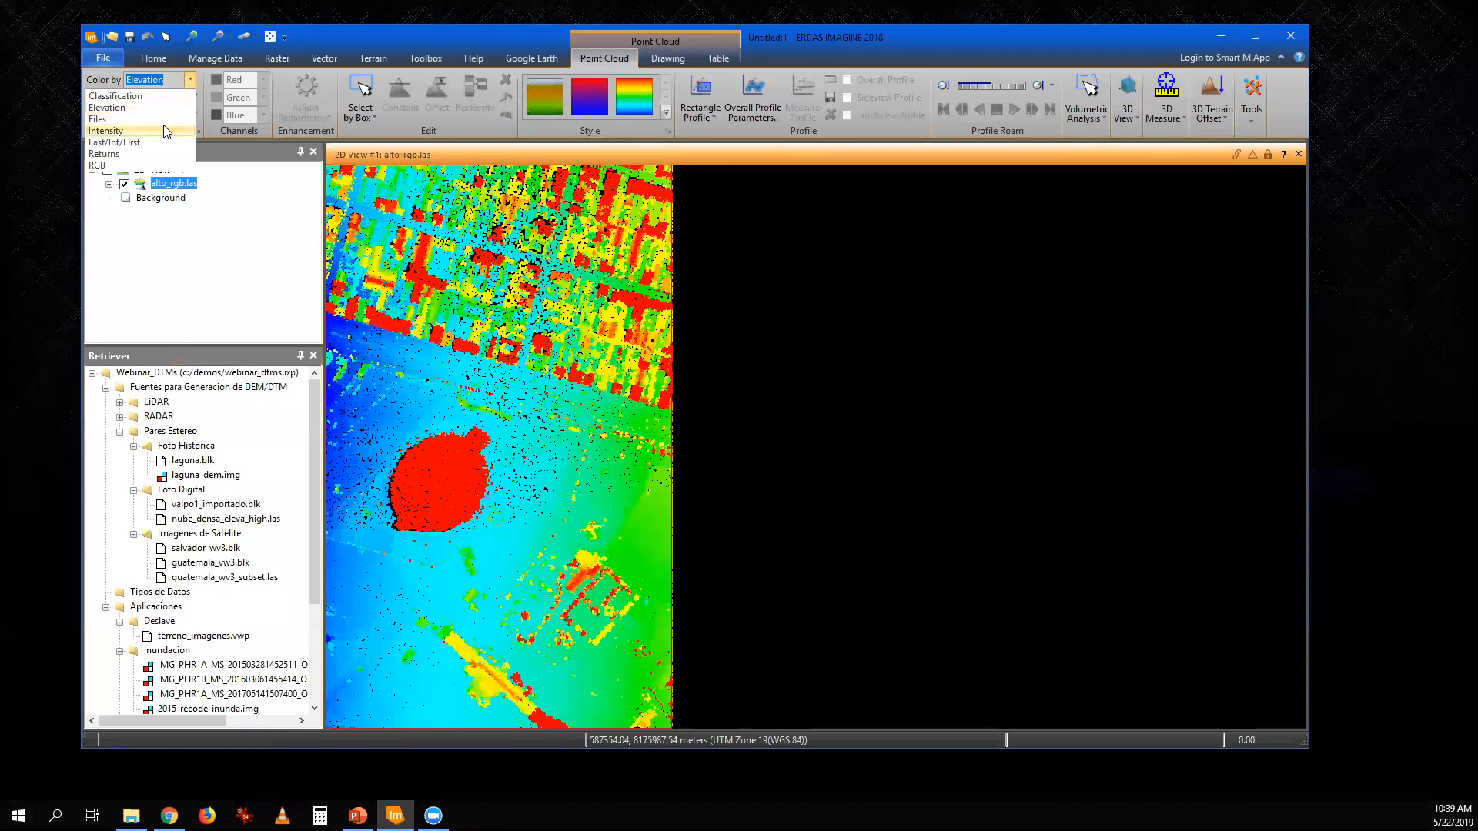
left_click(151, 166)
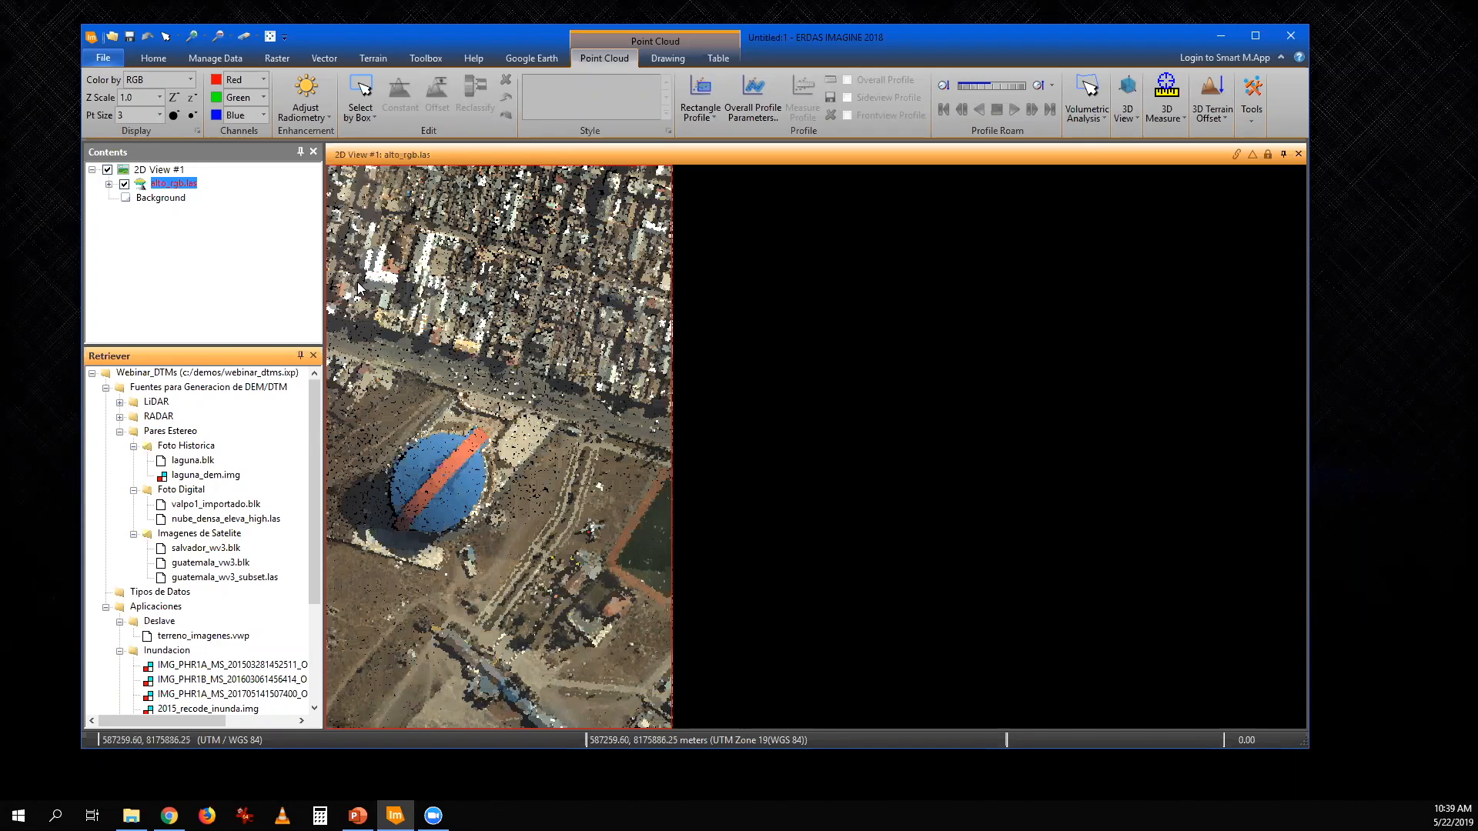
- Clear the 2D view and expand the RADAR folder of the Webinar_DTMs project
left_click(244, 35)
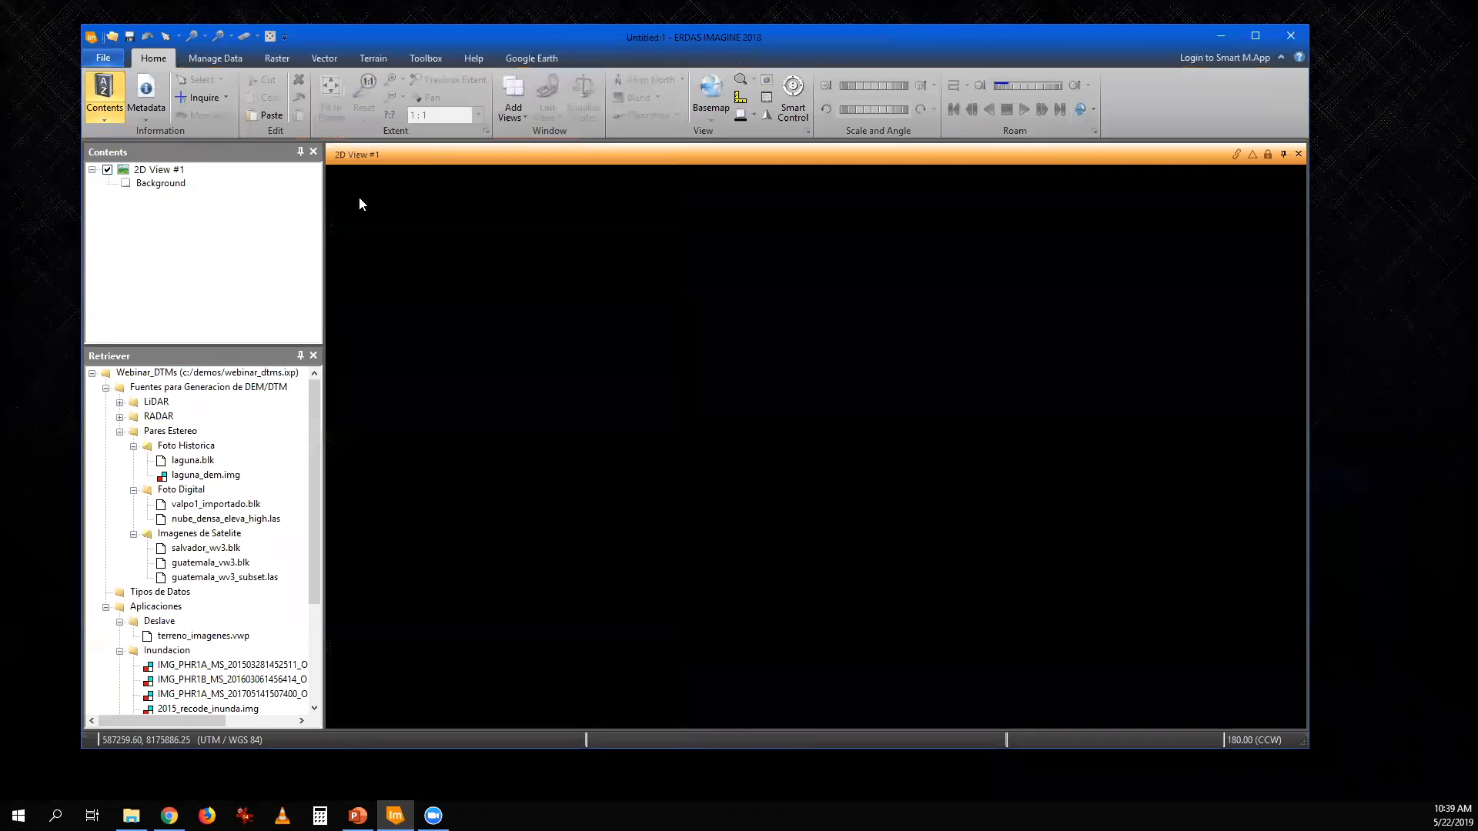
left_click(120, 418)
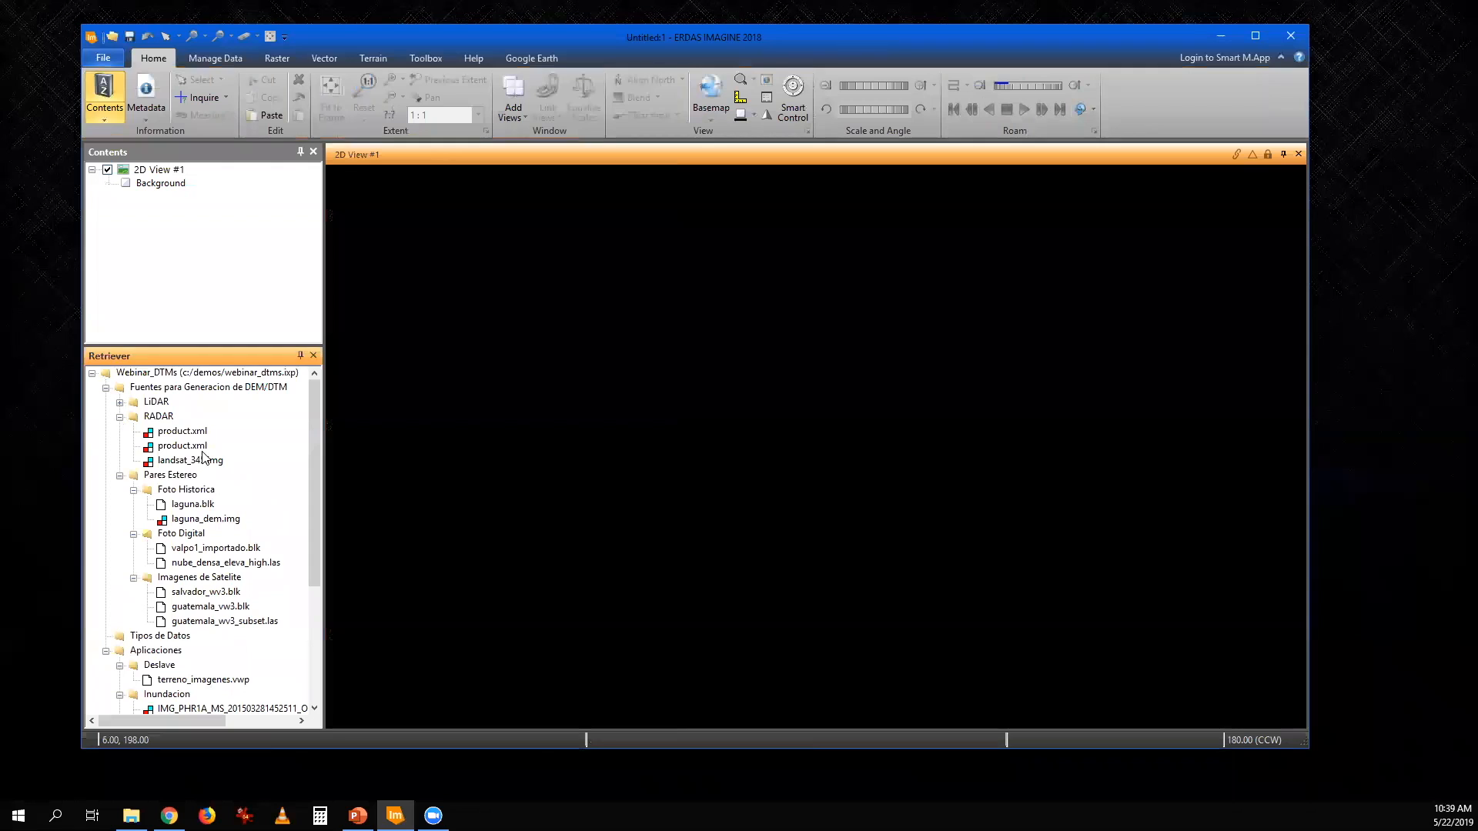
- Load the first product.xml from the RADAR folder, fit it to the frame, and examine its mountain and urban areas
left_click_drag(176, 437, 555, 389)
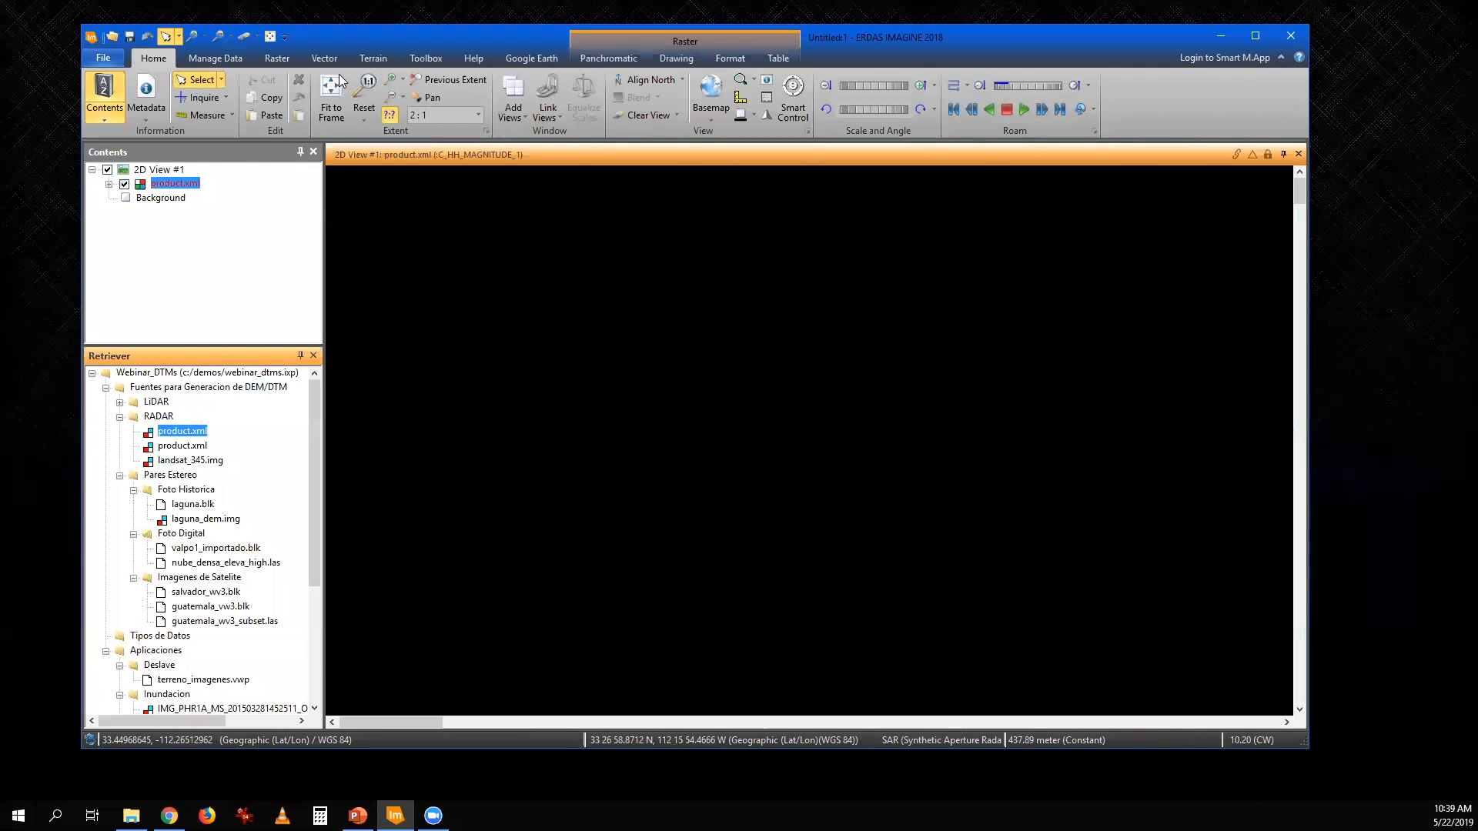
left_click(331, 93)
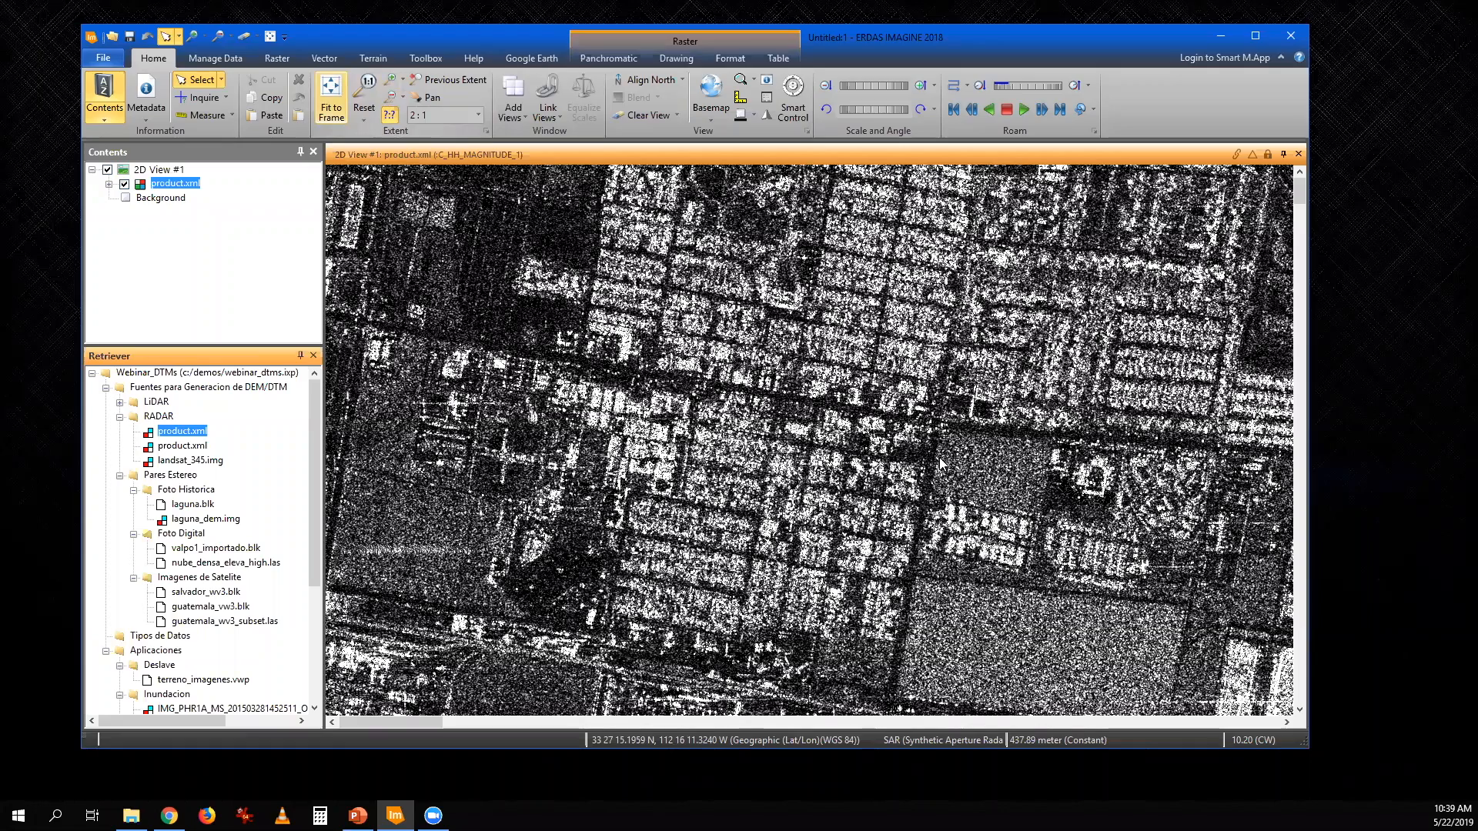
scroll(892, 496, "up", 5)
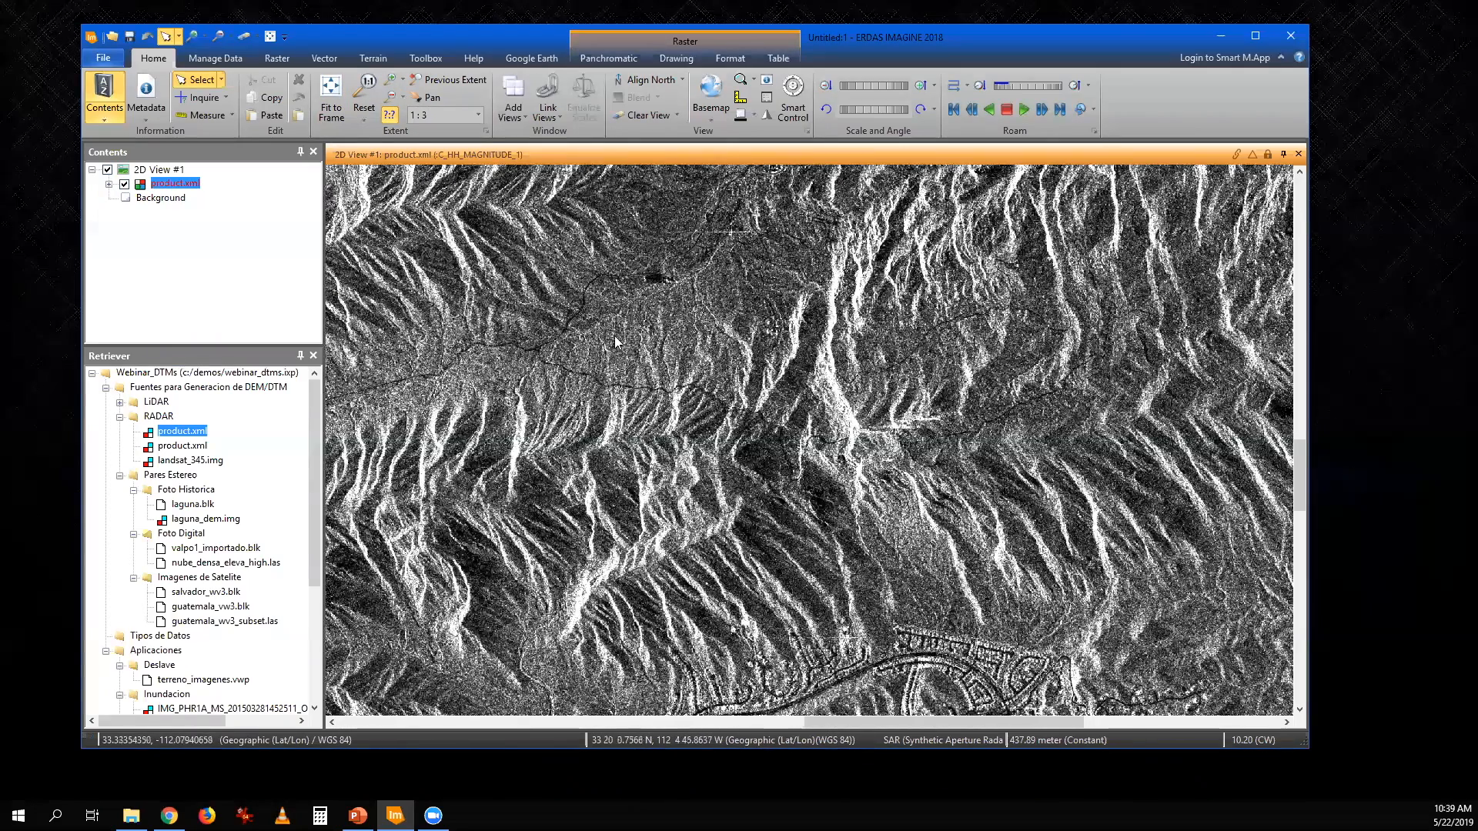
left_click_drag(639, 238, 701, 349)
left_click_drag(649, 405, 759, 558)
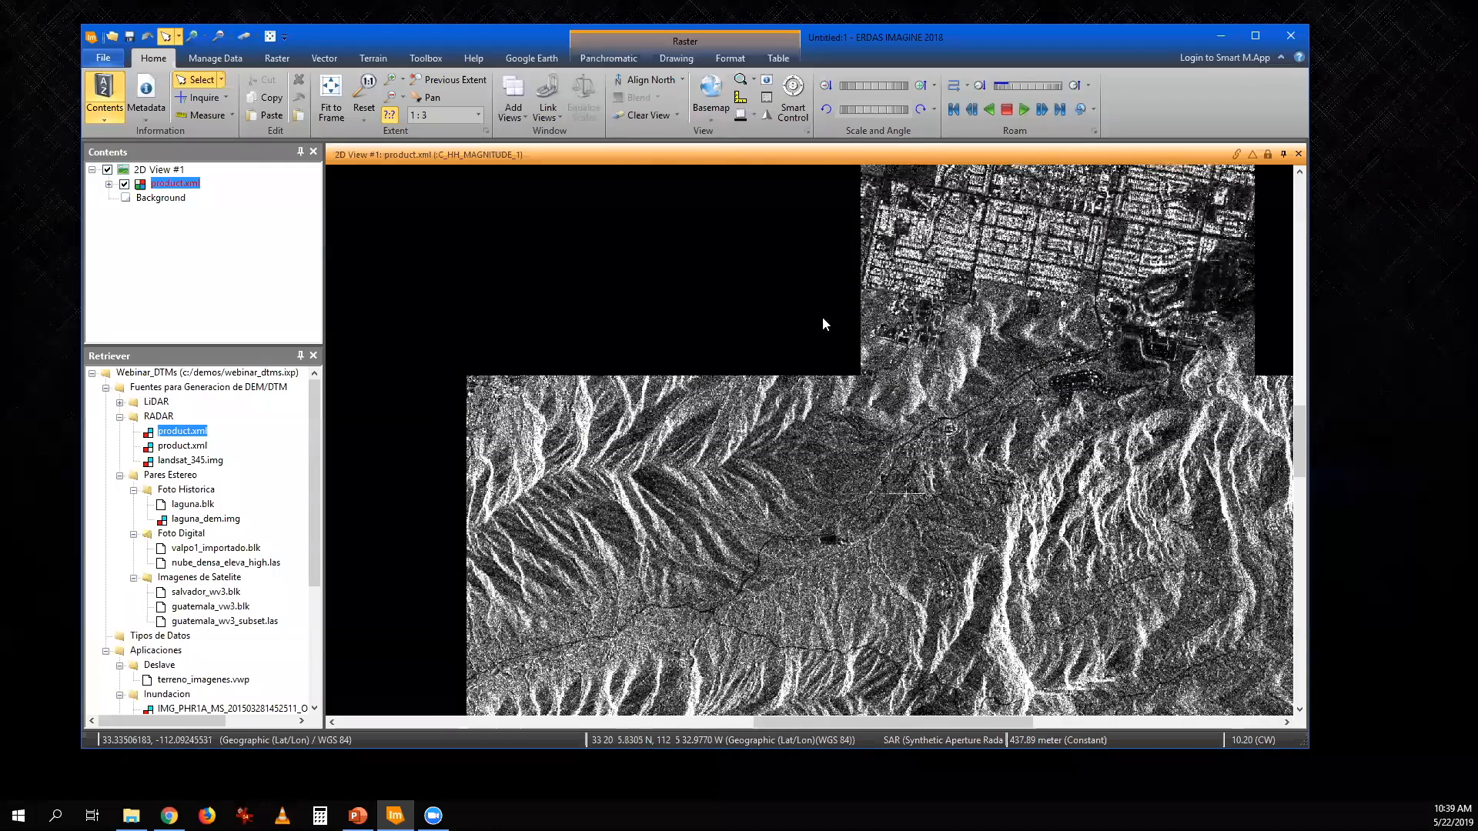
left_click_drag(836, 319, 760, 552)
left_click_drag(934, 333, 726, 412)
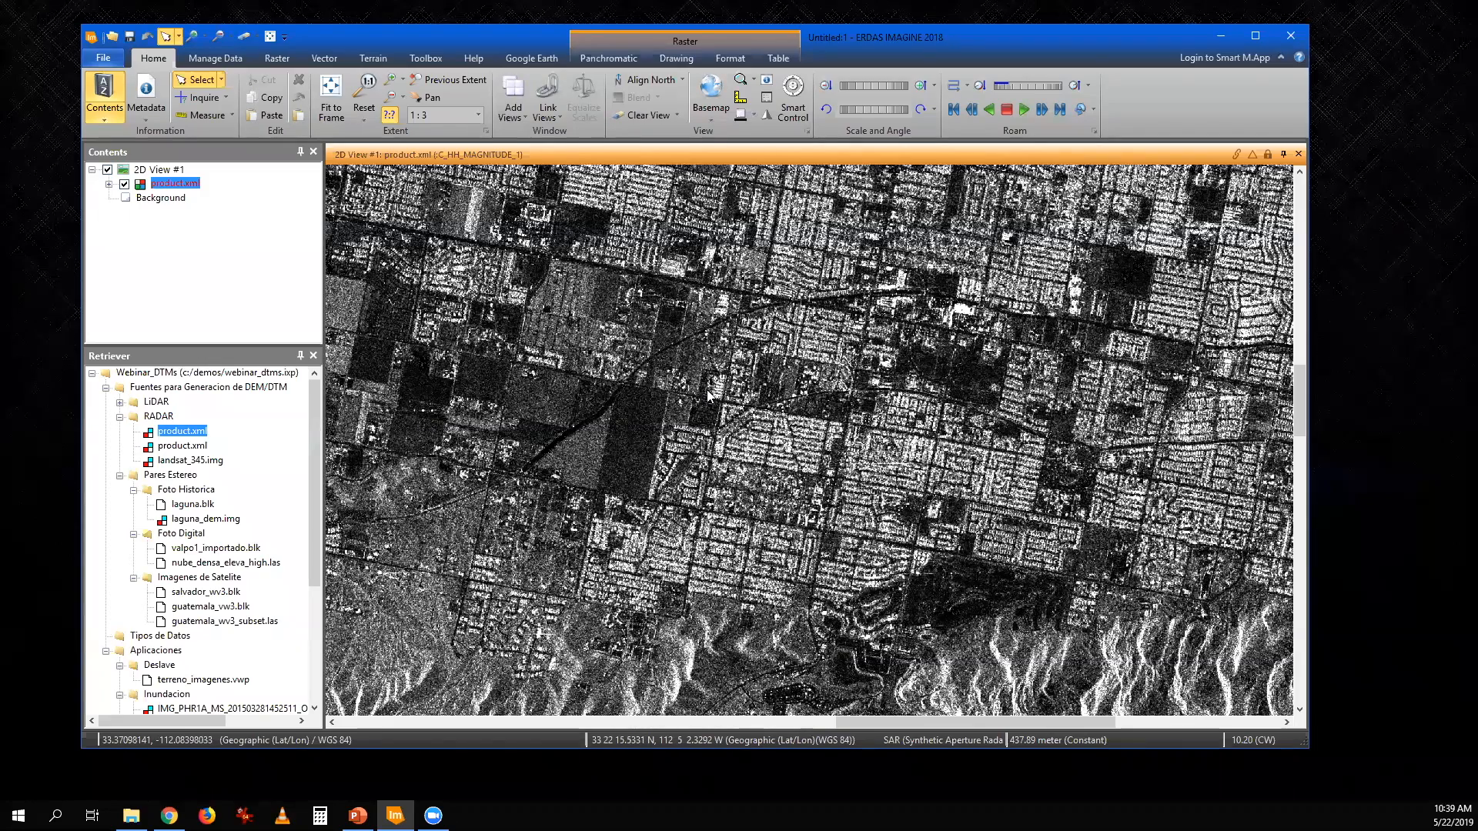
left_click_drag(737, 475, 980, 495)
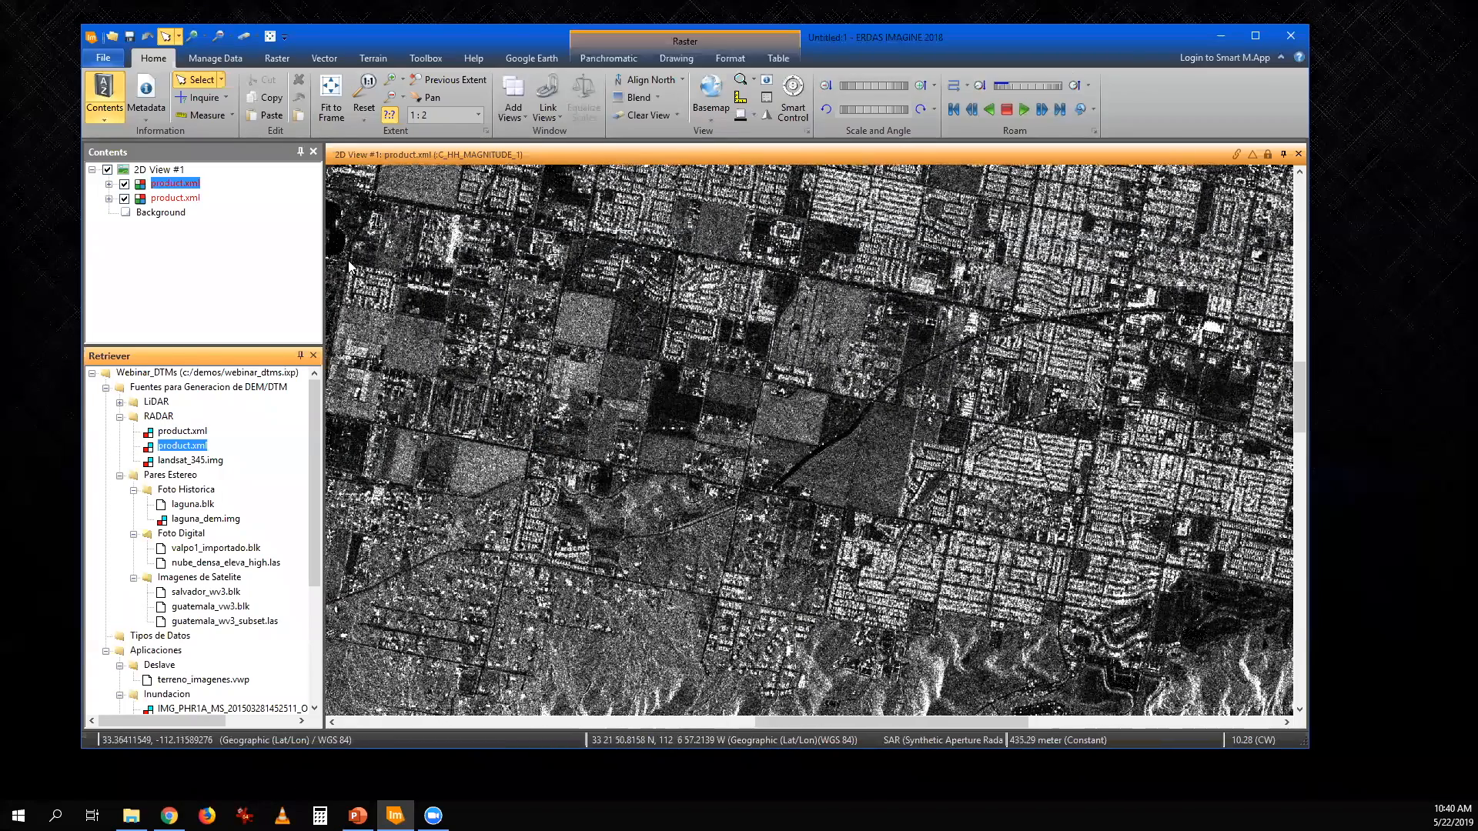
- Overlay the second RADAR product.xml and compare both images by toggling the upper layer, leaving it hidden
left_click(124, 184)
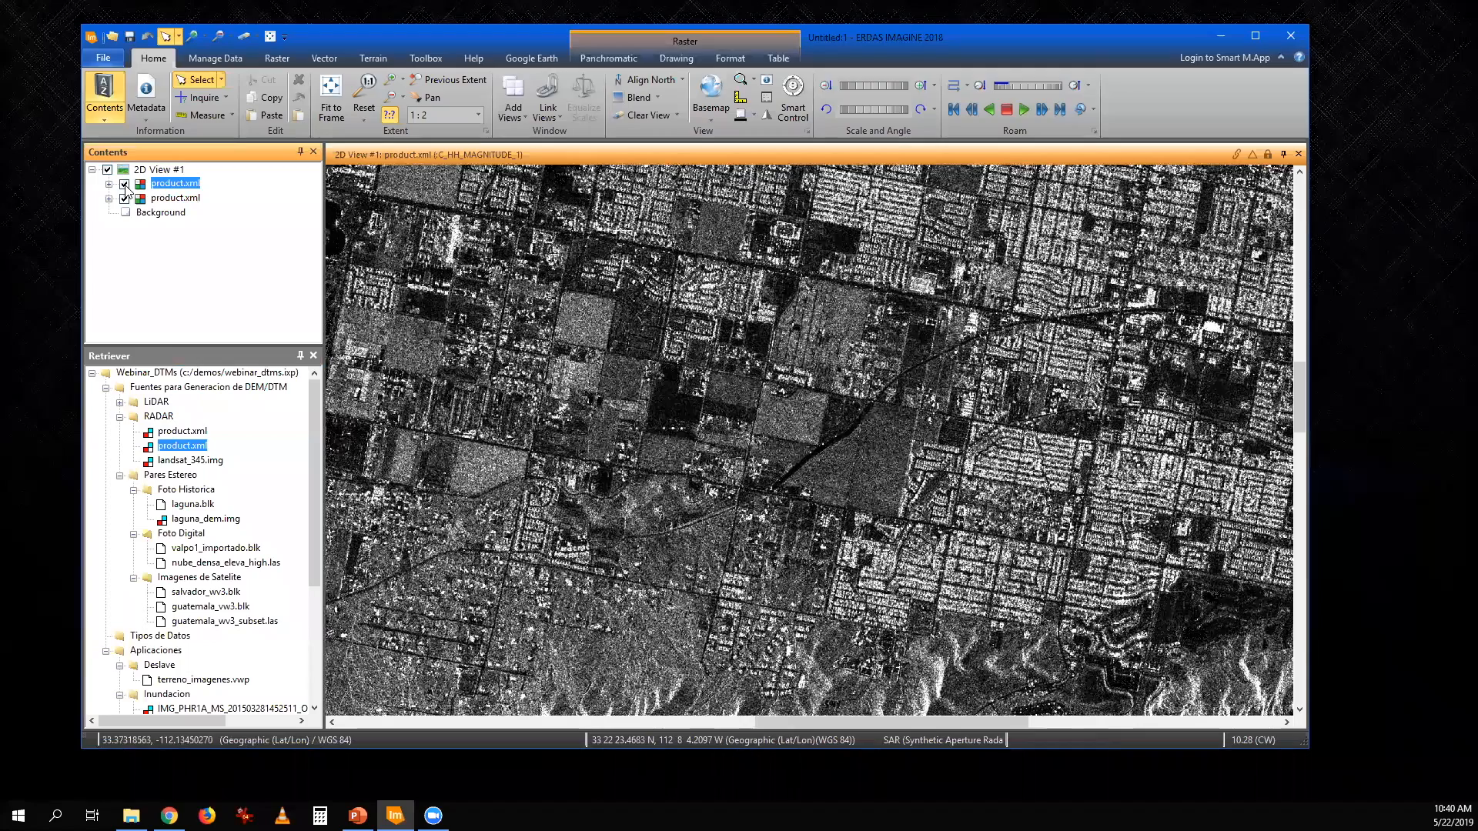
left_click(124, 184)
left_click(124, 184)
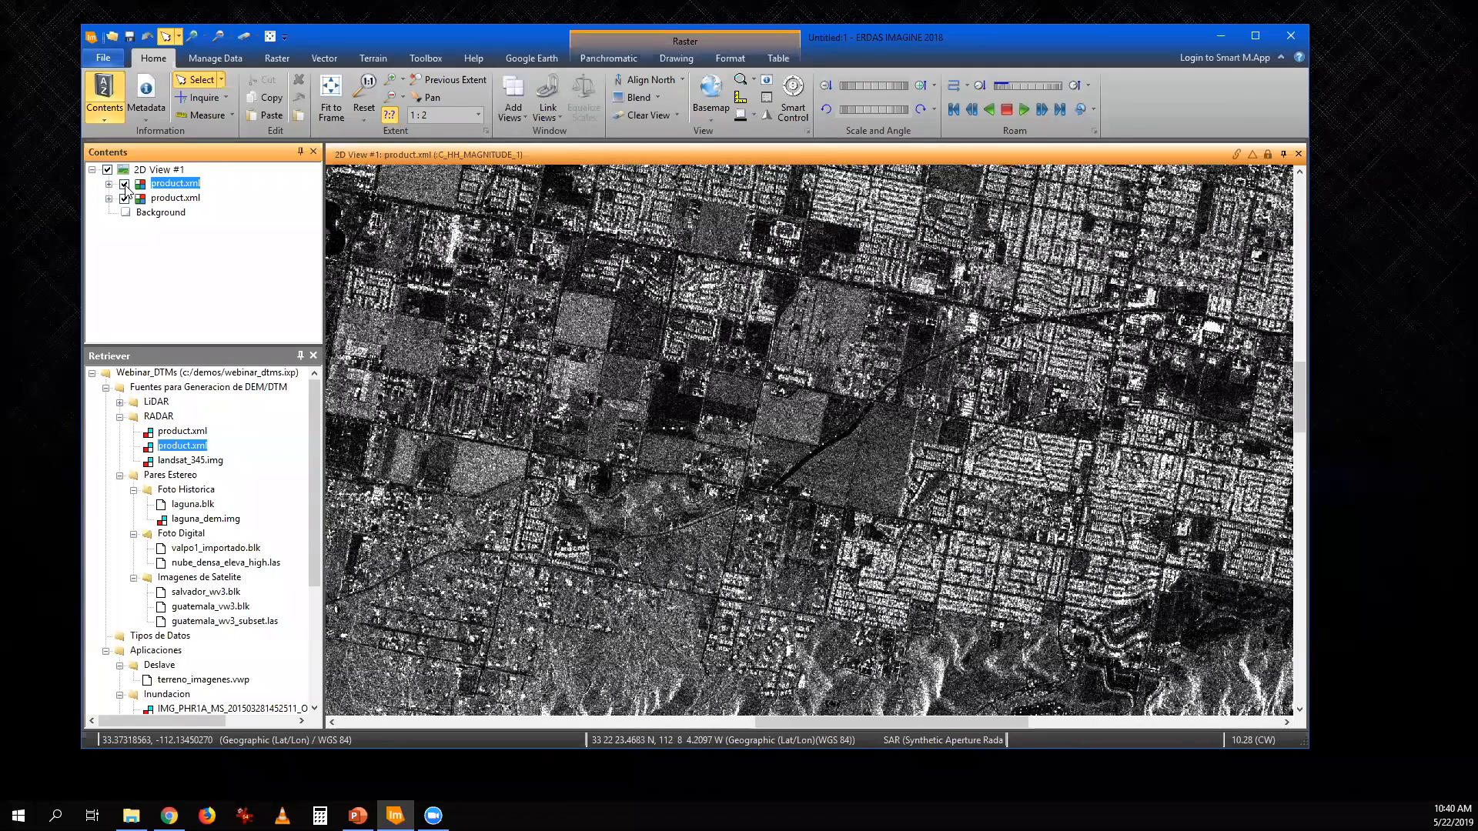
left_click(124, 184)
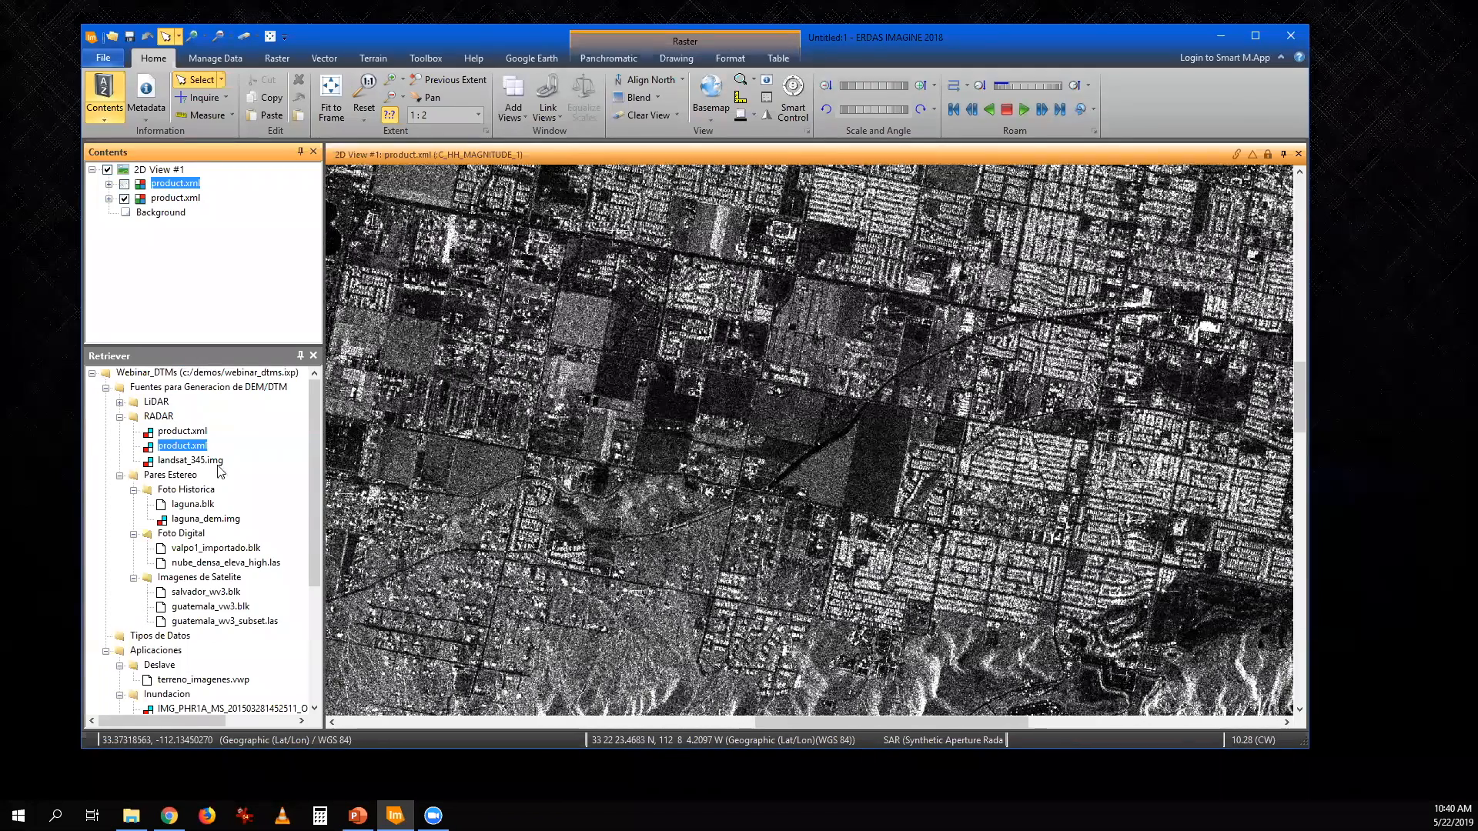
- Overlay landsat_345.img and compare it with the RADAR images by toggling layer visibility, leaving both product.xml layers shown
left_click(210, 460)
left_click_drag(210, 459, 559, 428)
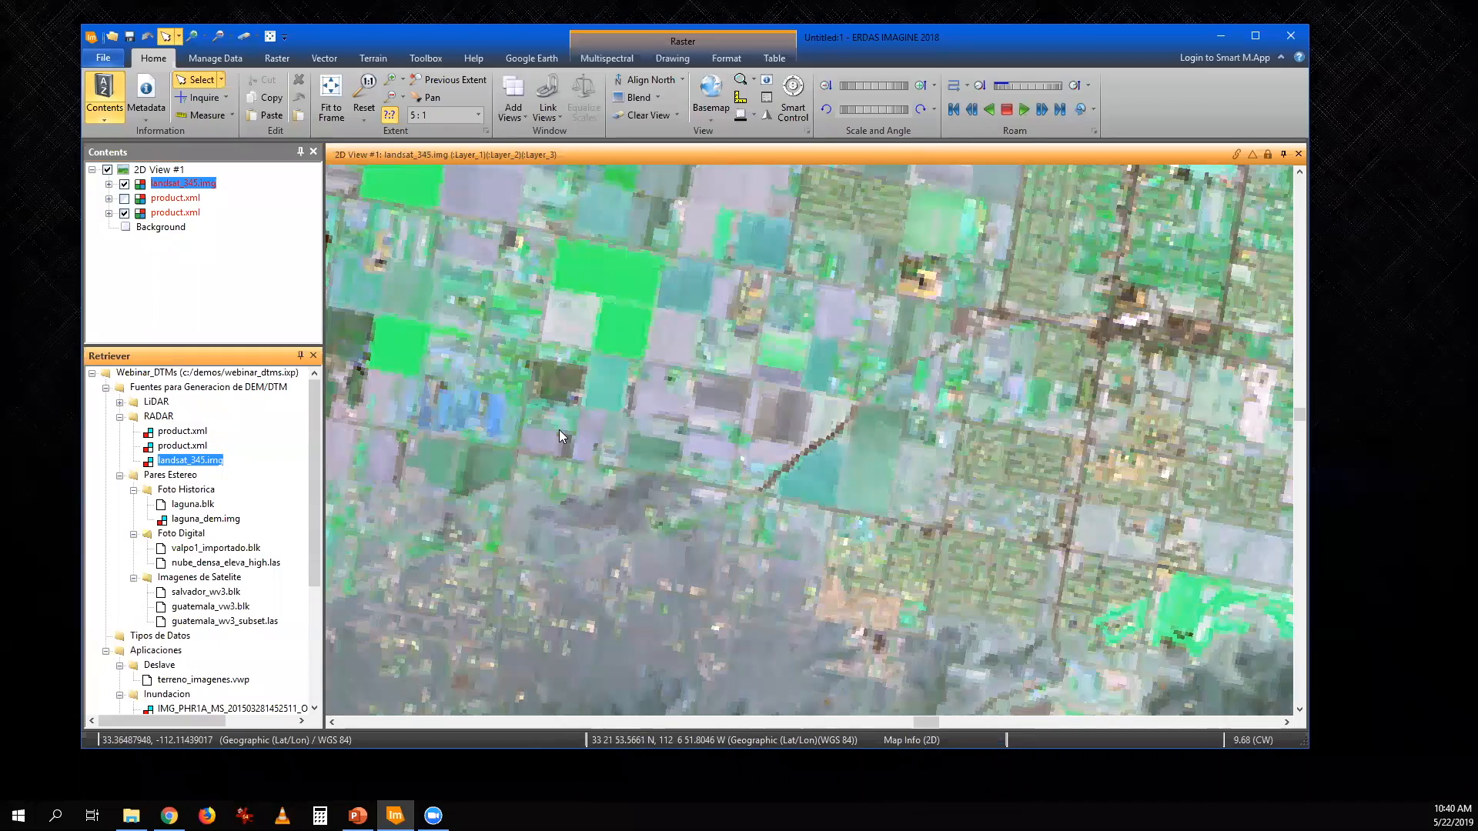
left_click(124, 183)
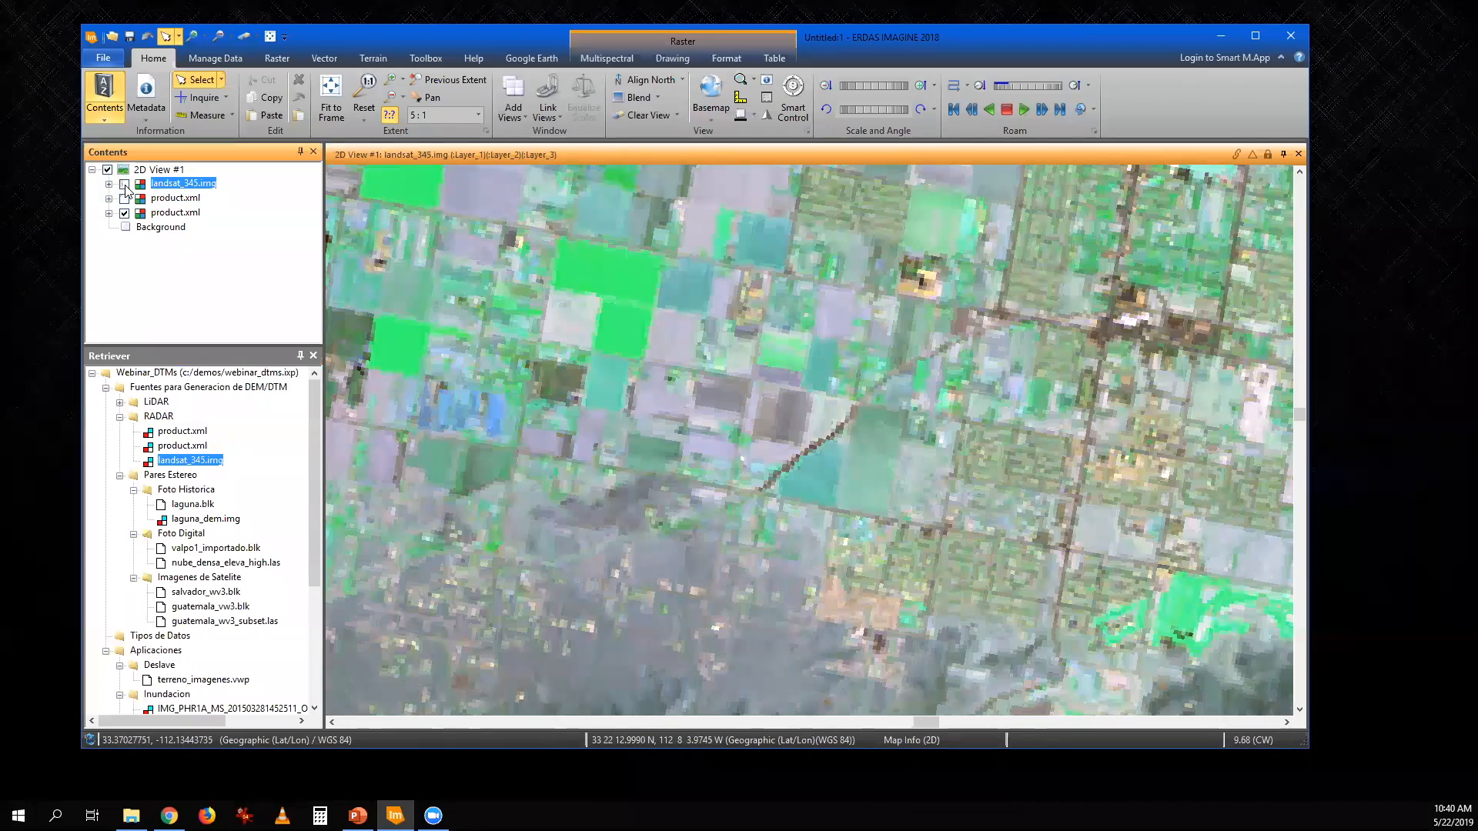
left_click(124, 184)
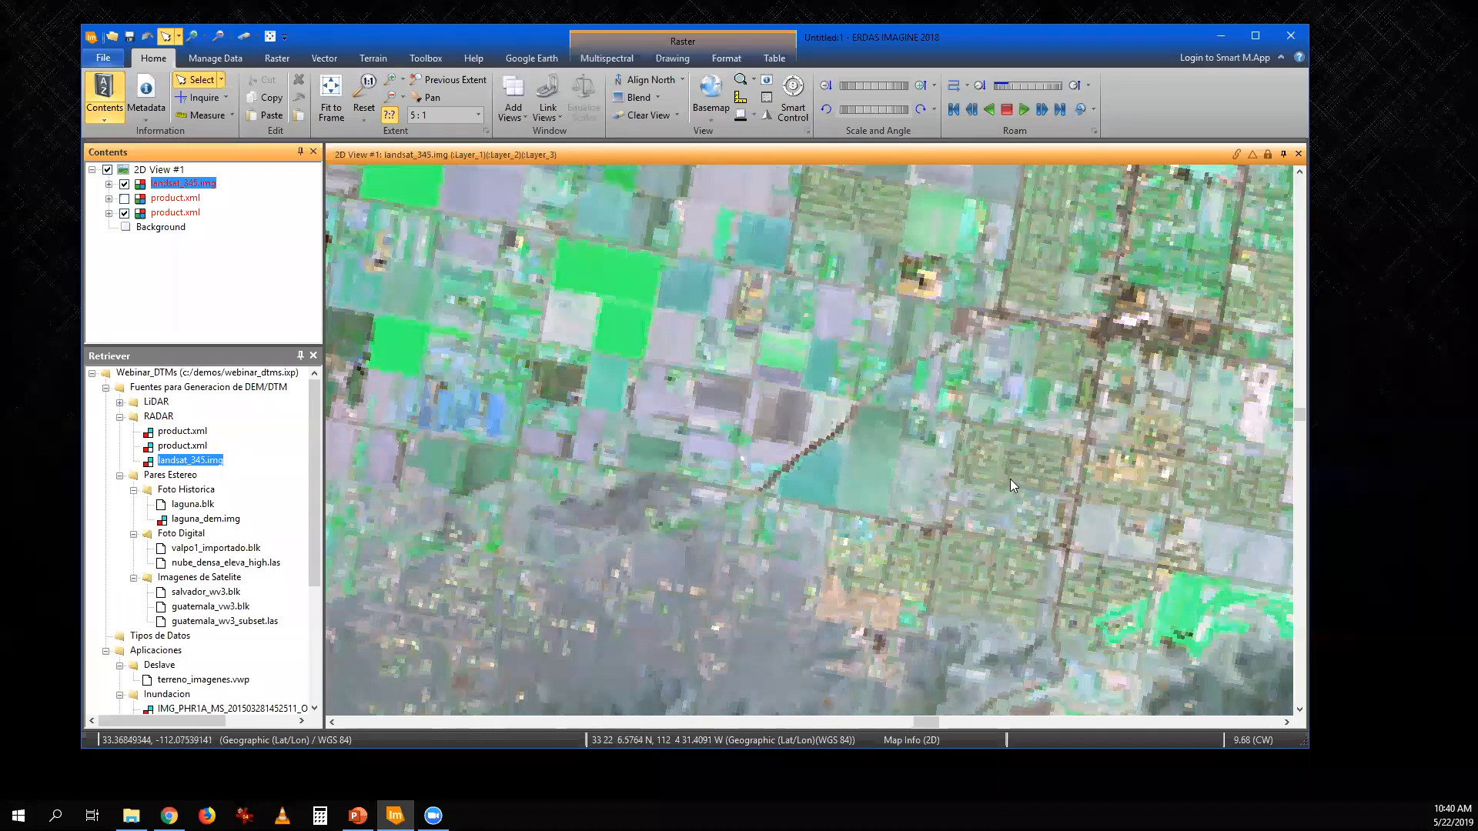
left_click(124, 185)
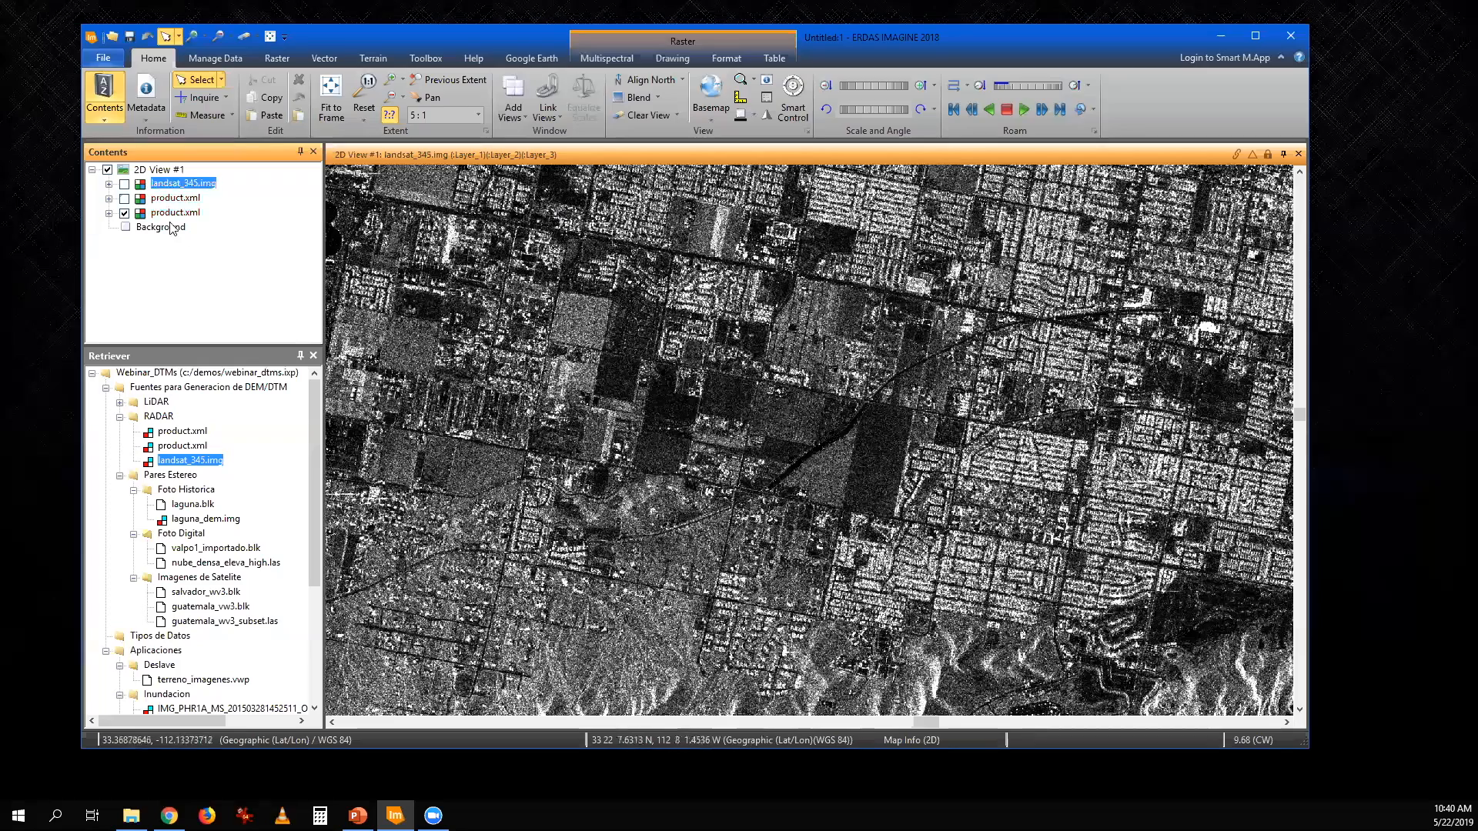
left_click(124, 198)
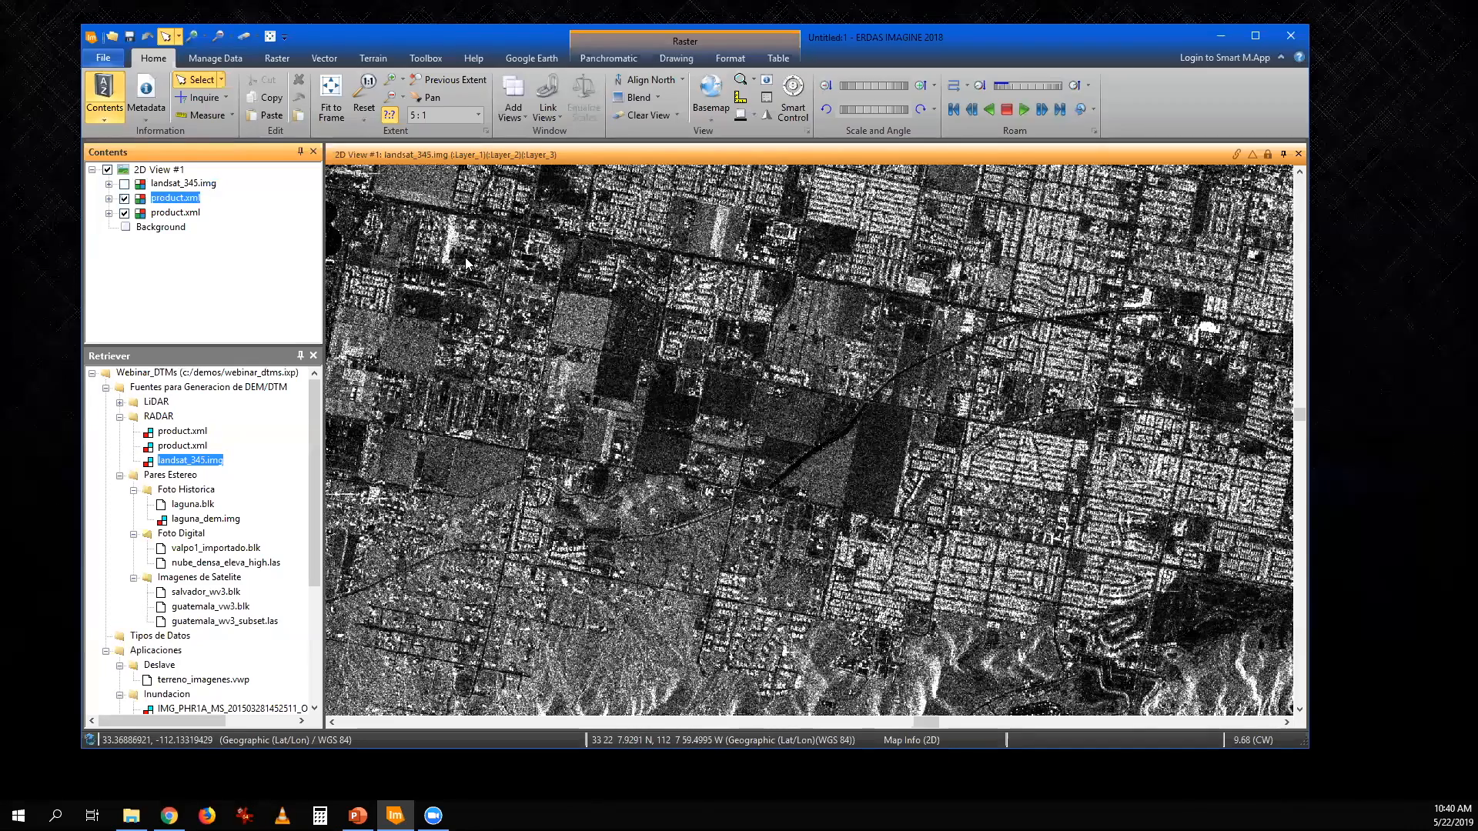
- Clear the 2D view and load laguna.blk from the Foto Historica folder into it
left_click(245, 37)
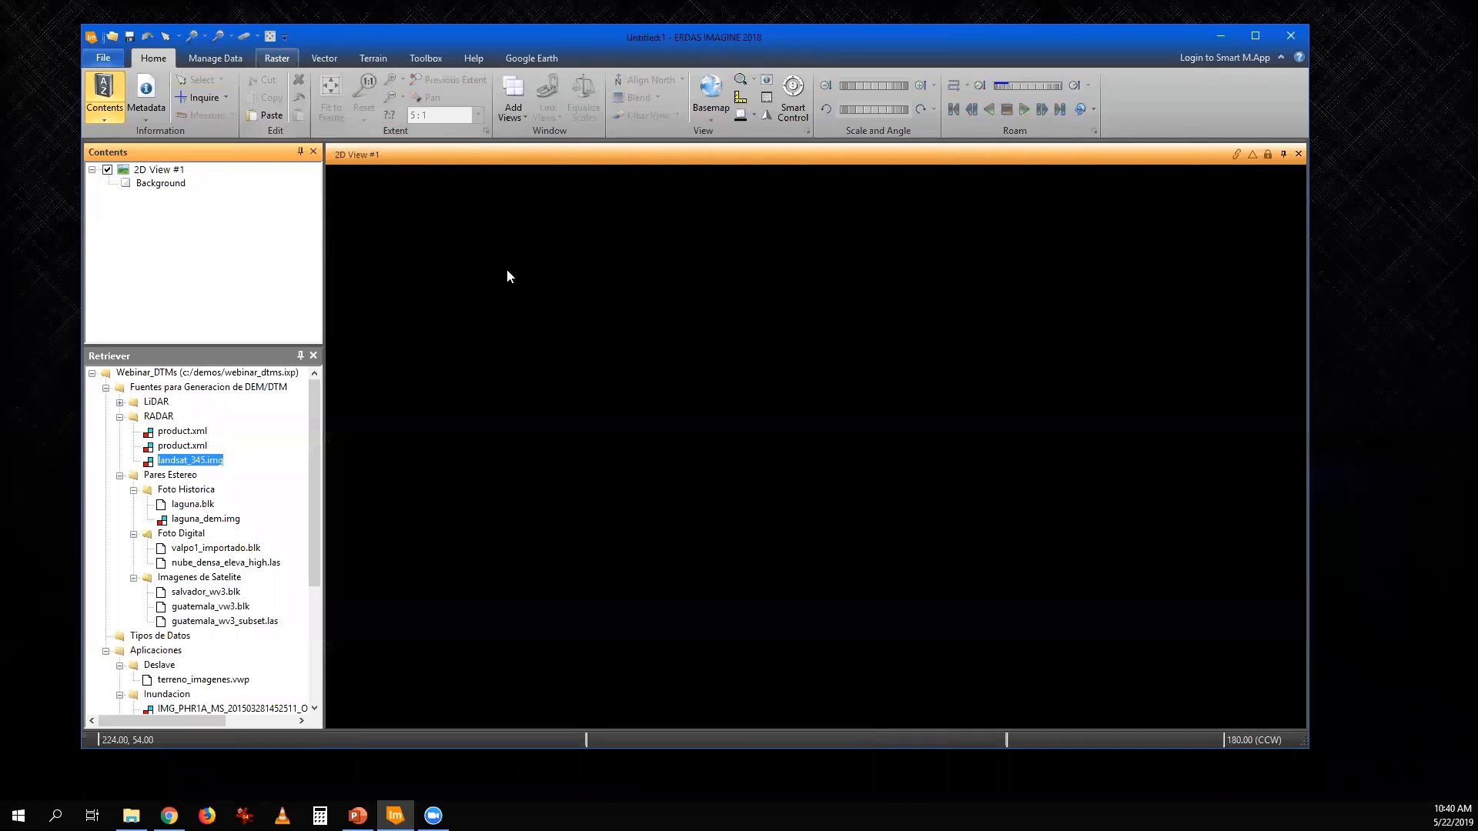
left_click(119, 416)
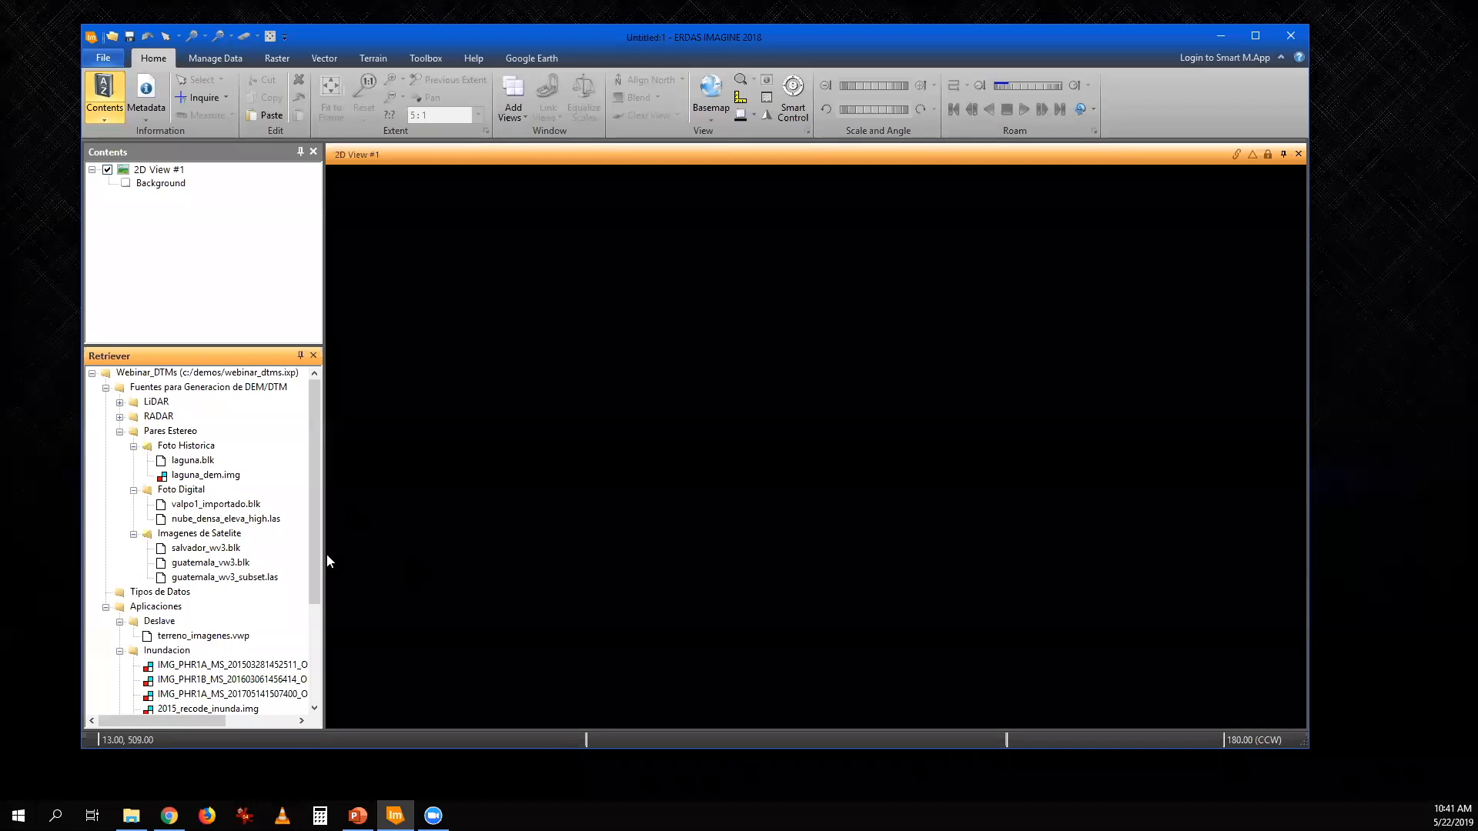
left_click(185, 463)
left_click_drag(186, 463, 471, 455)
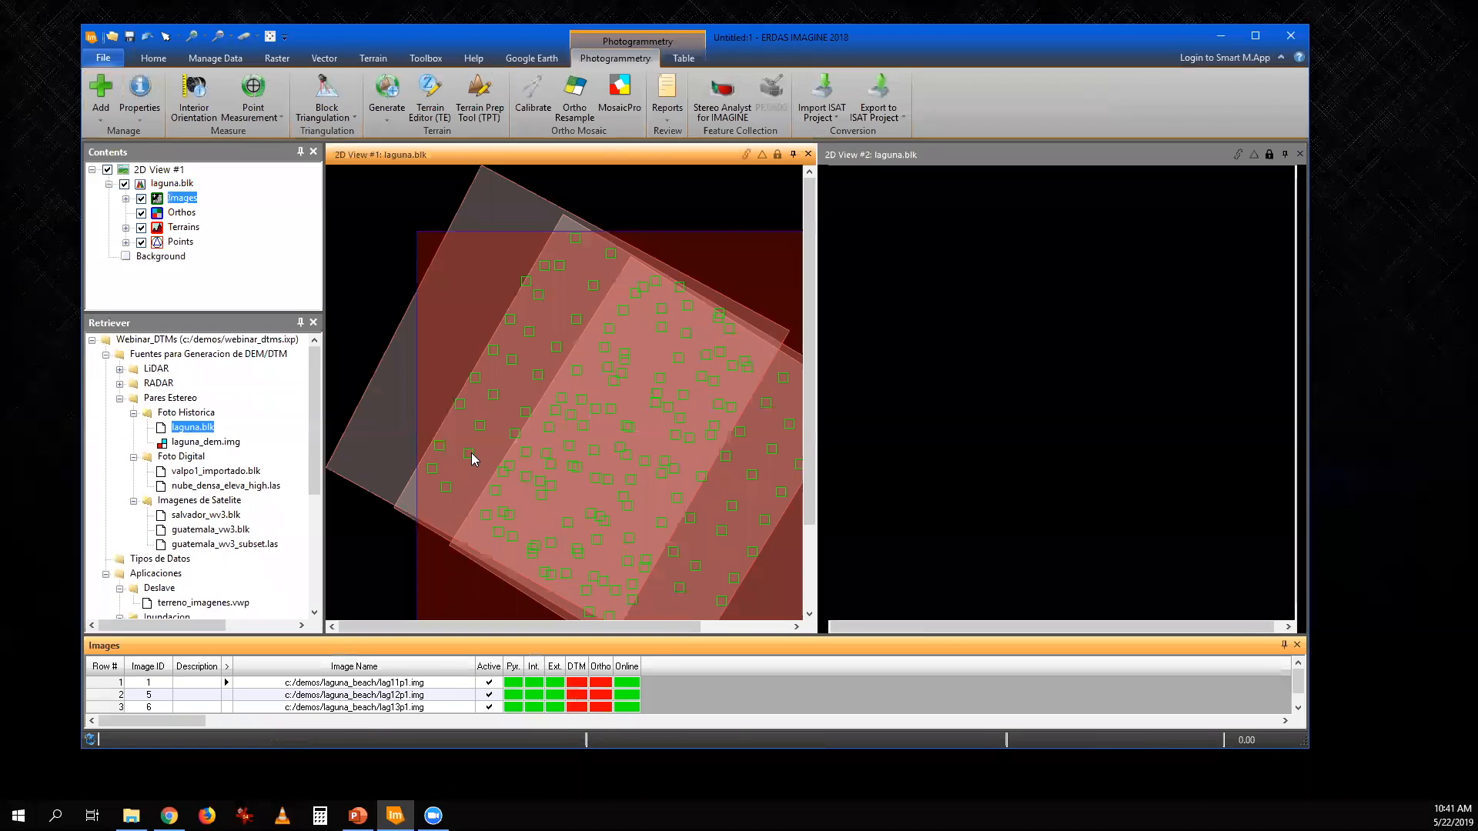
- Display lag12p1.img in the second 2D view and fit the block's footprints to the first view
left_click(108, 694)
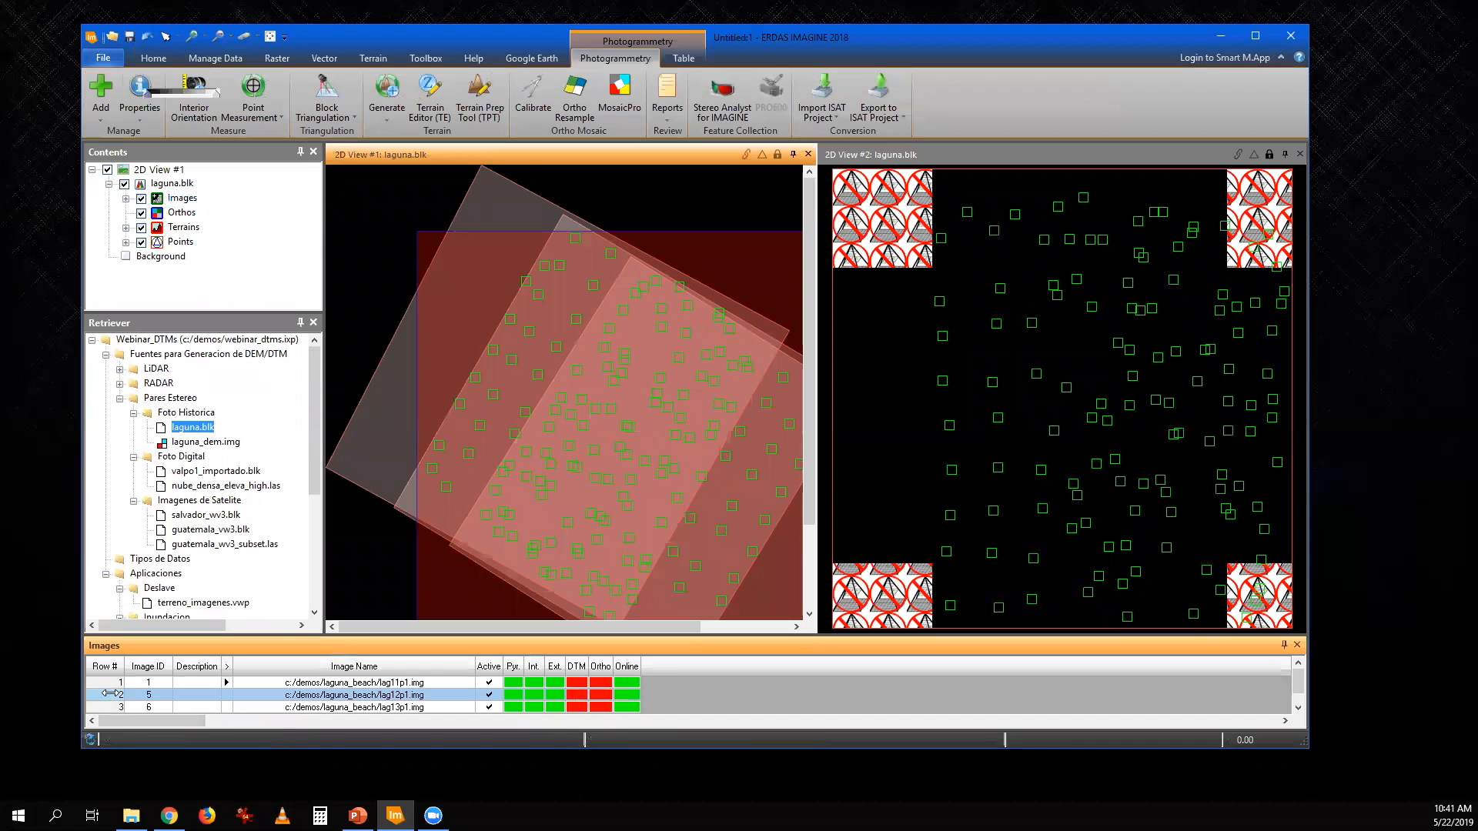
left_click(461, 154)
left_click(270, 37)
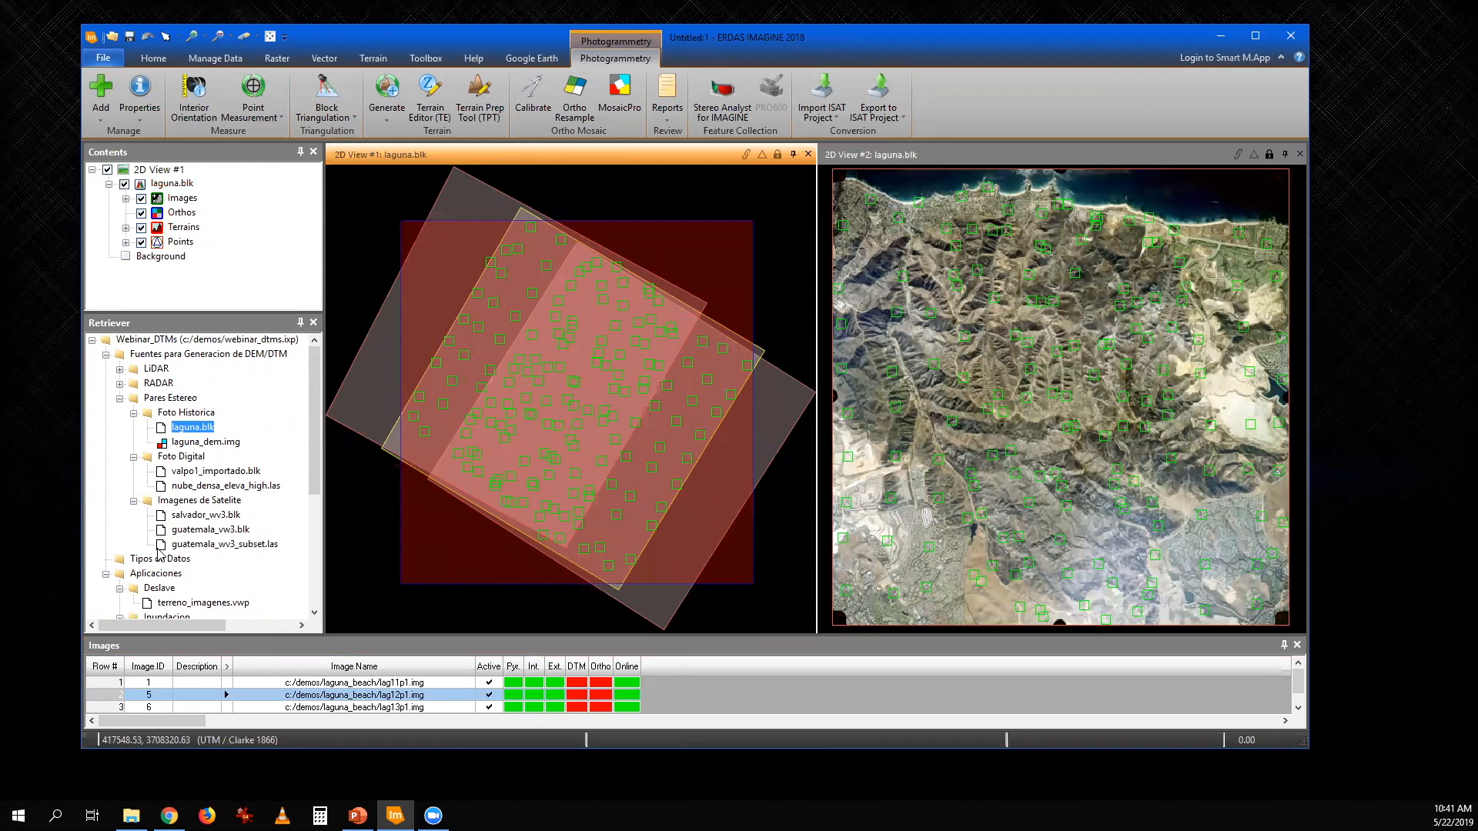
- Hide the Terrains layer and deactivate lag11p1.img to examine the overlap of the lag12p1.img and lag13p1.img footprints
left_click(141, 228)
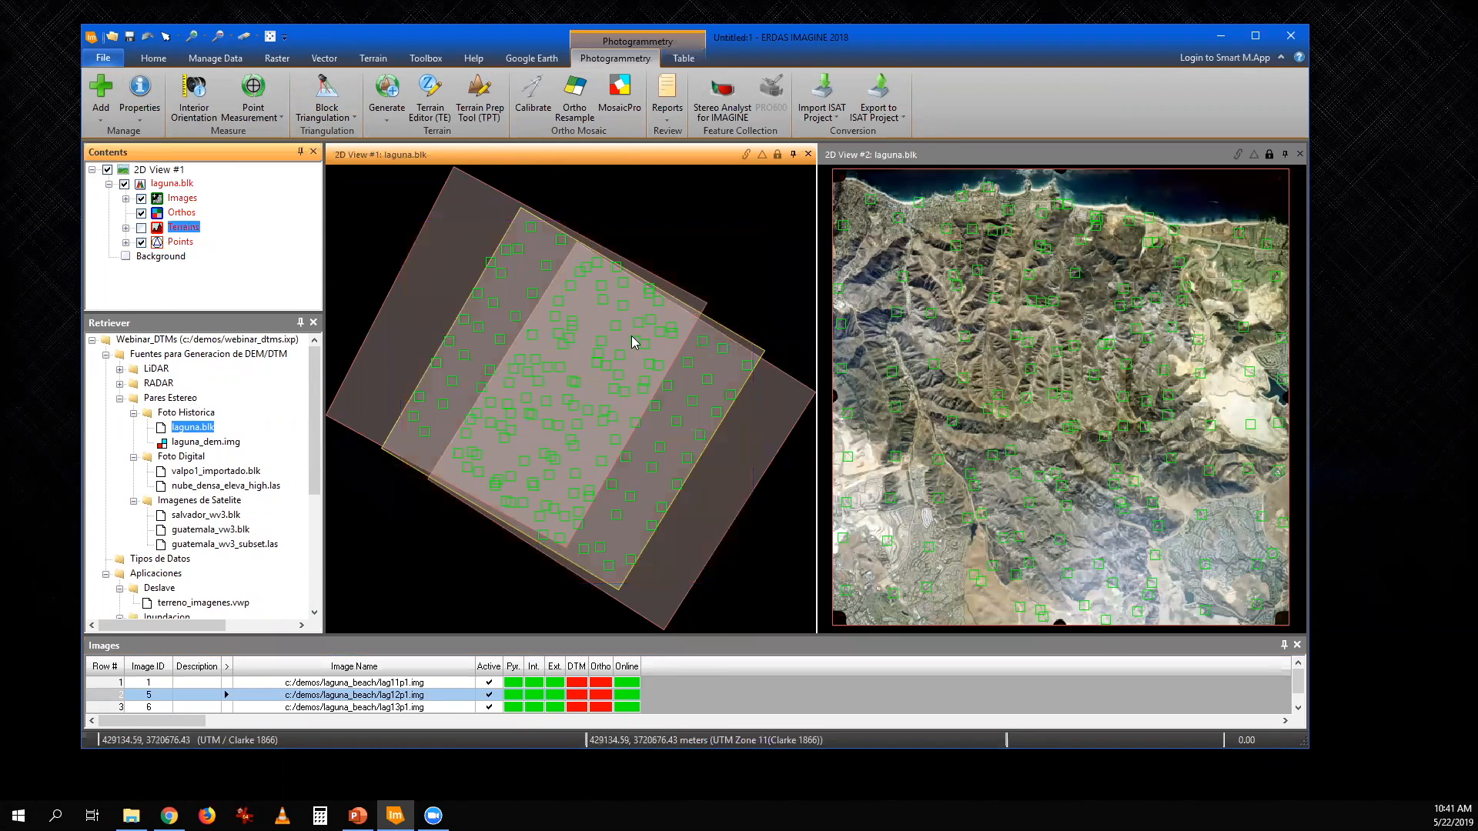
left_click(487, 682)
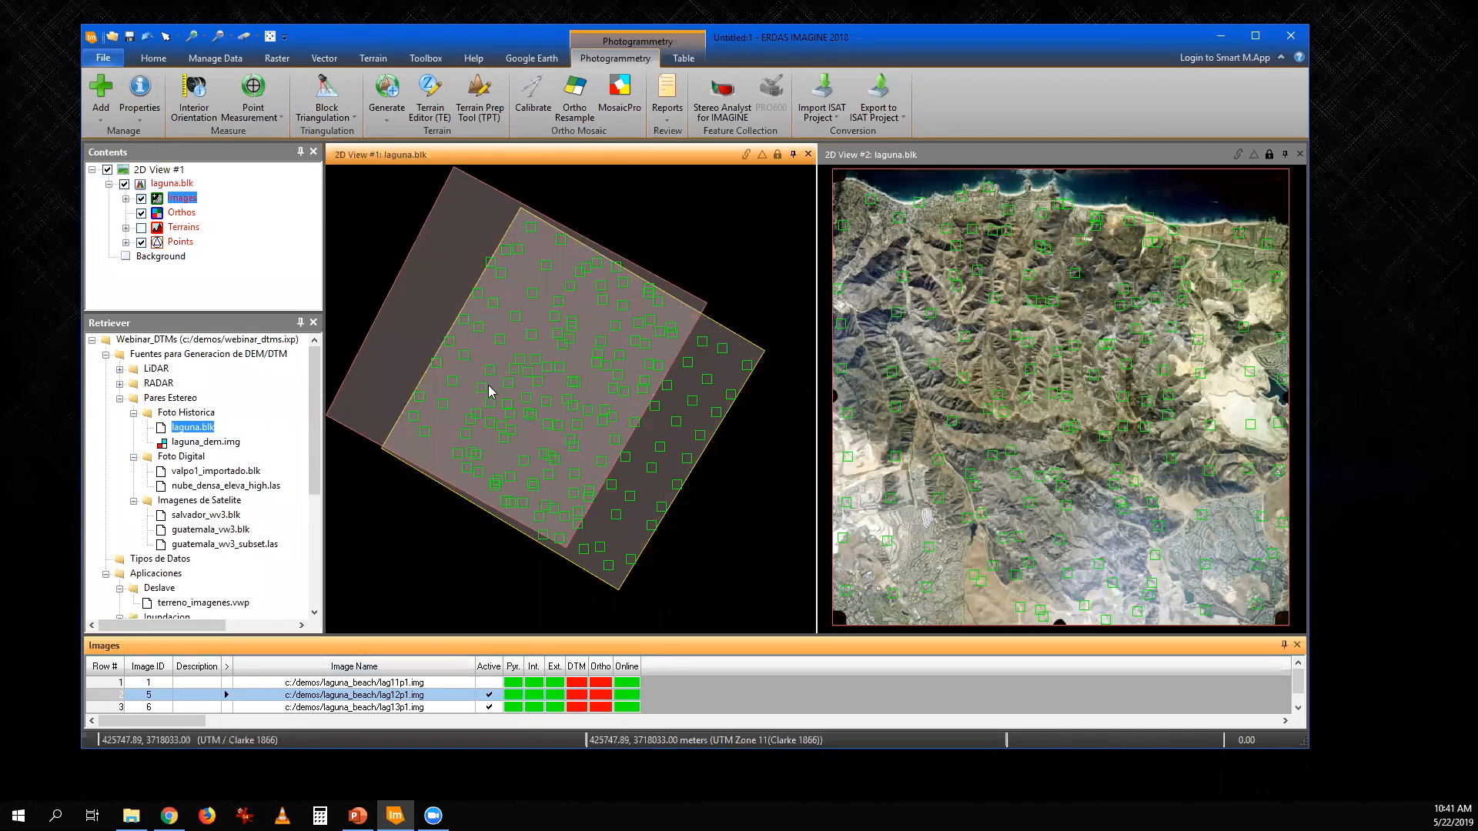
left_click(408, 334)
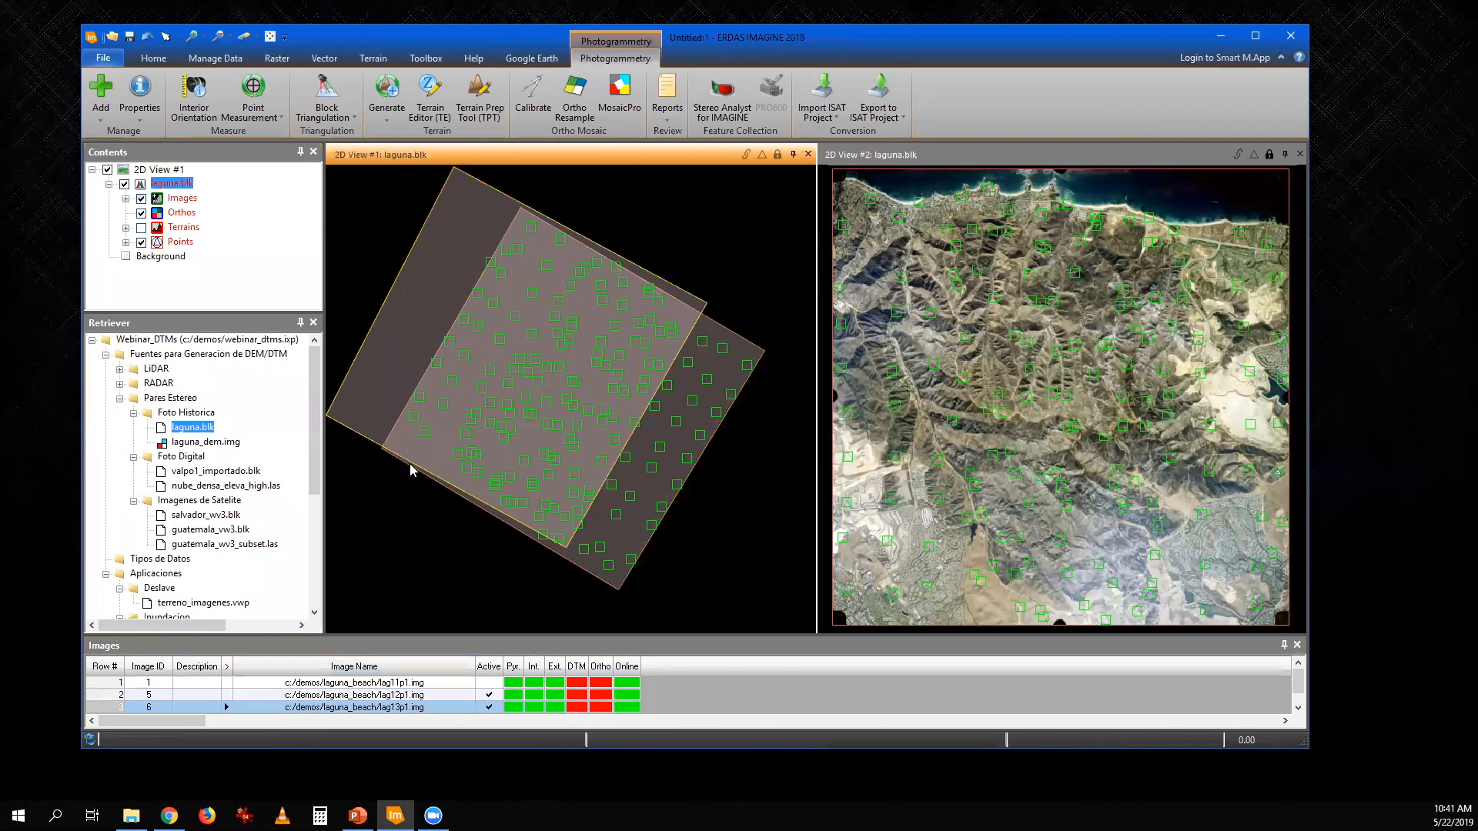
left_click(675, 472)
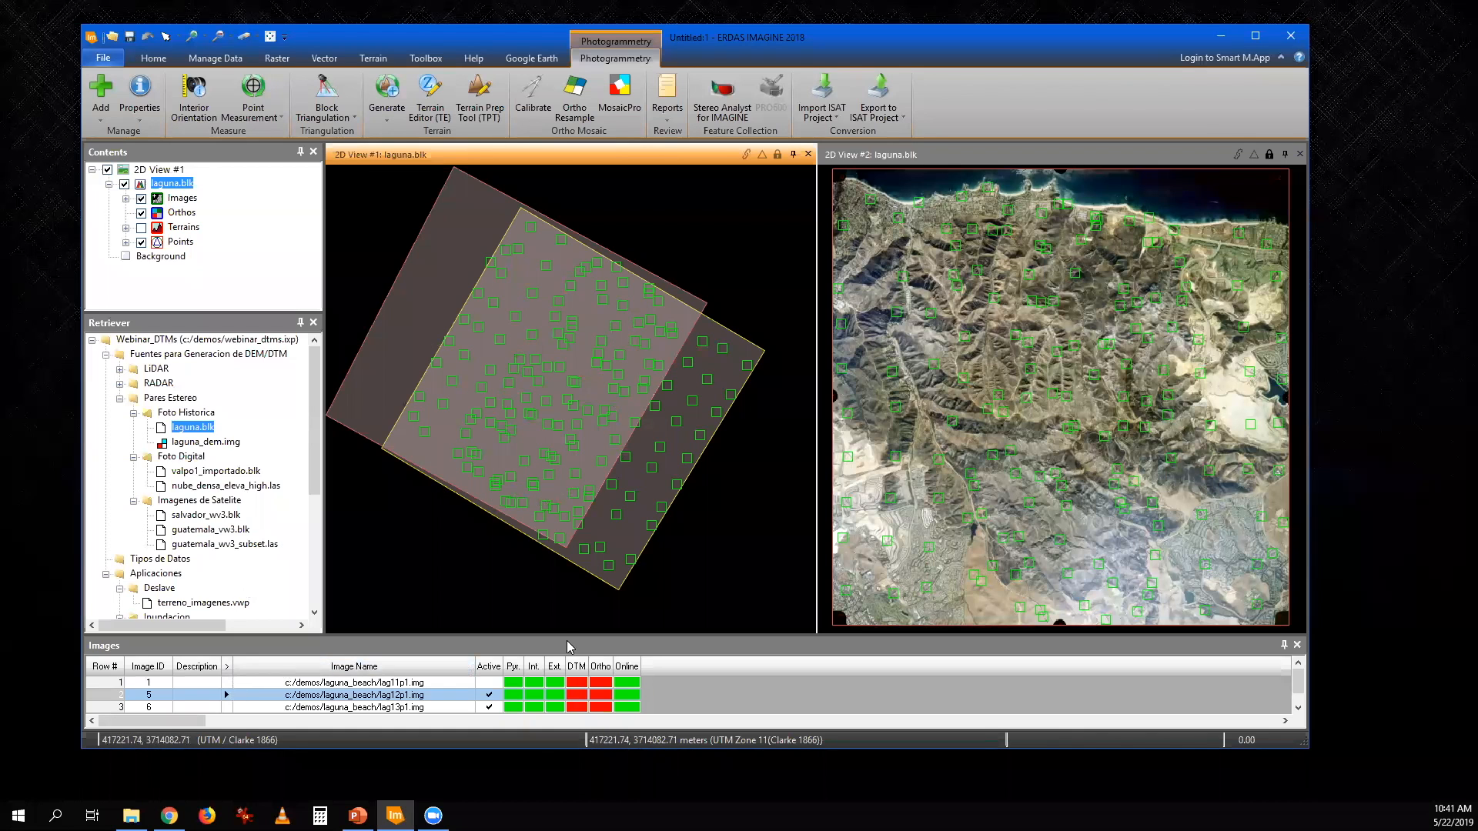
left_click(488, 706)
left_click(489, 682)
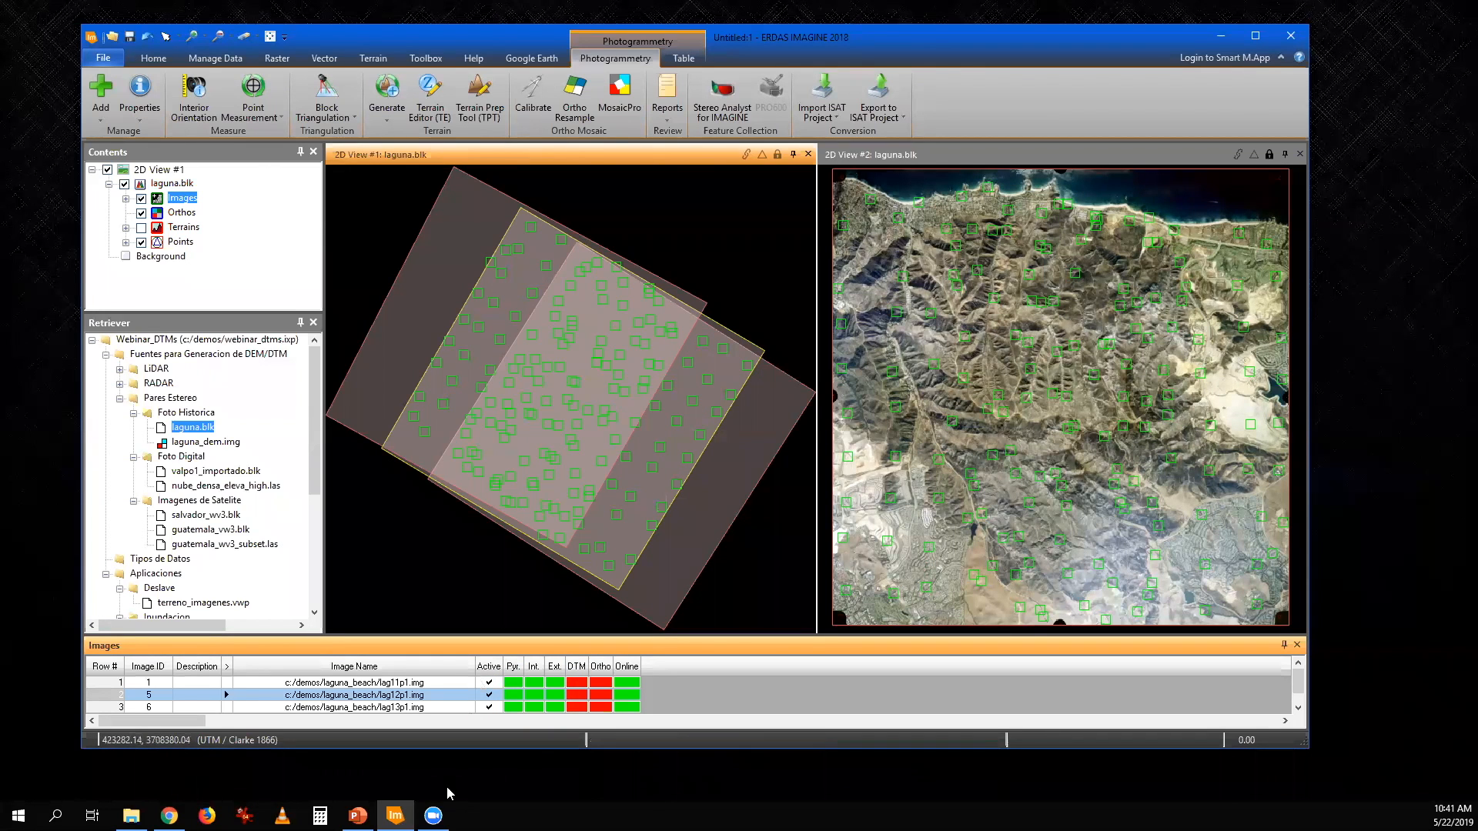
left_click(490, 683)
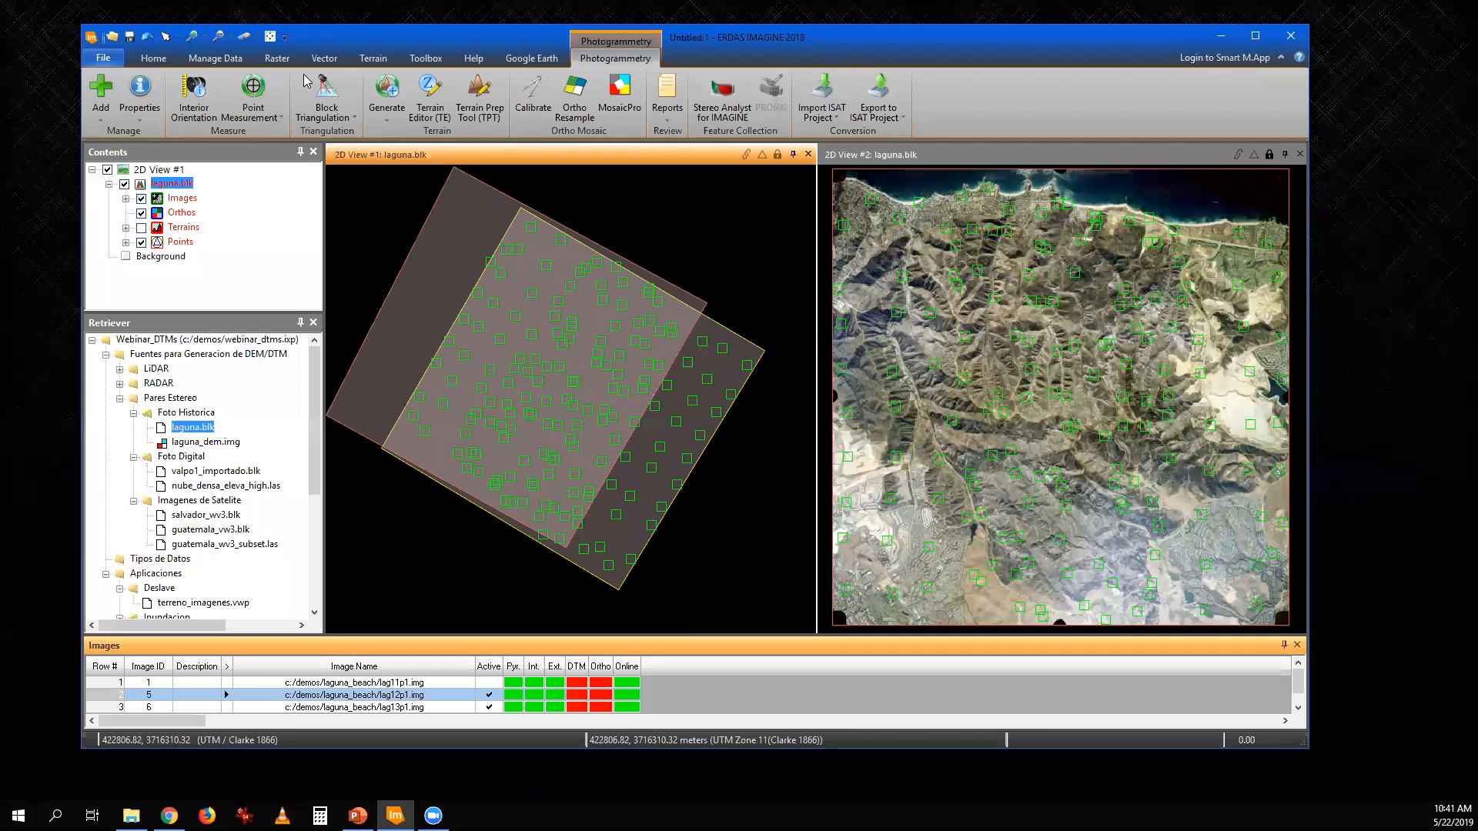
- Inspect the interior orientation and first fiducial mark of lag12p1.img in the Frame Camera Frame Editor, and close it
left_click(188, 187)
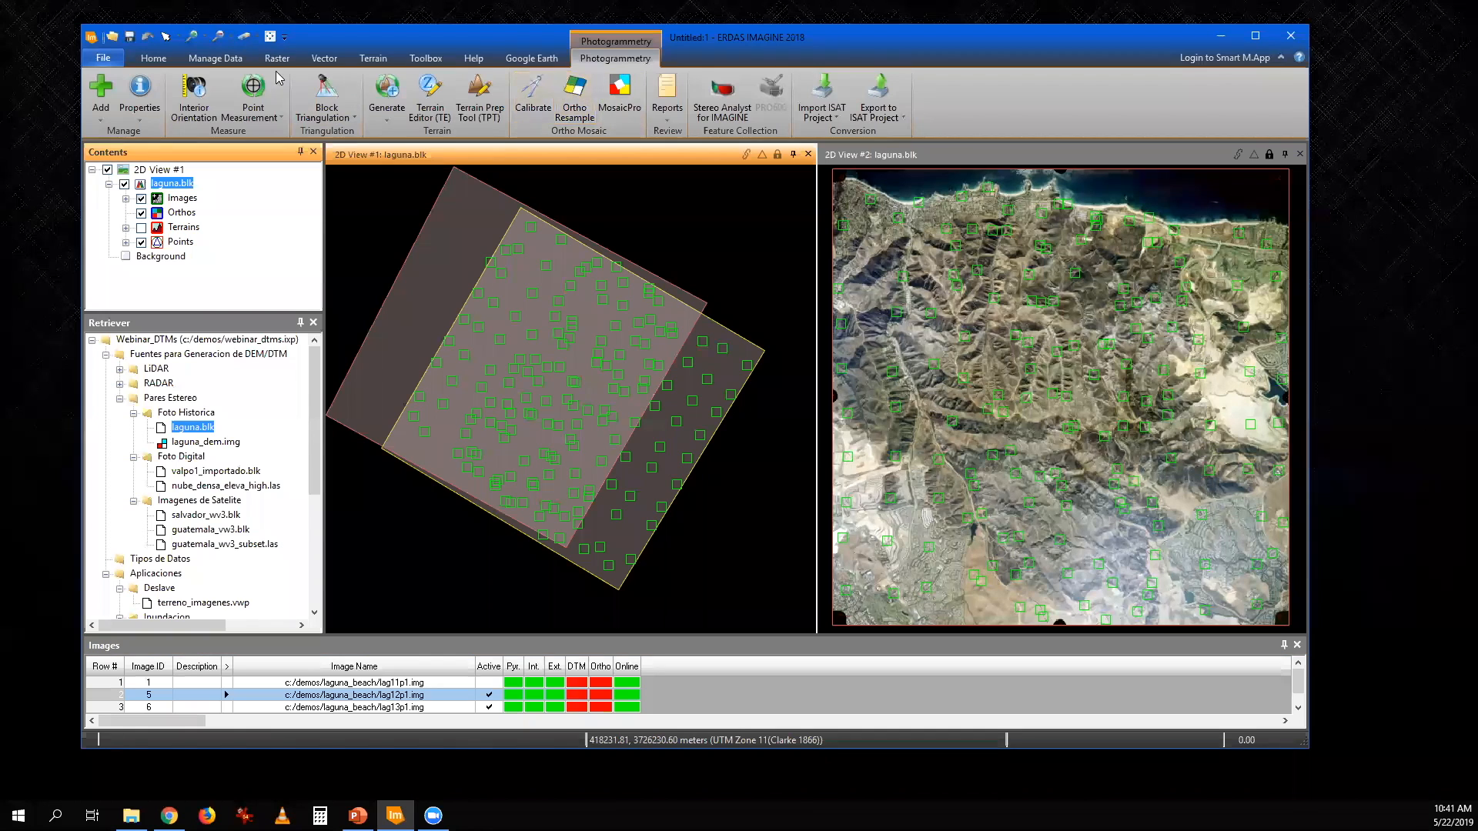
left_click(152, 119)
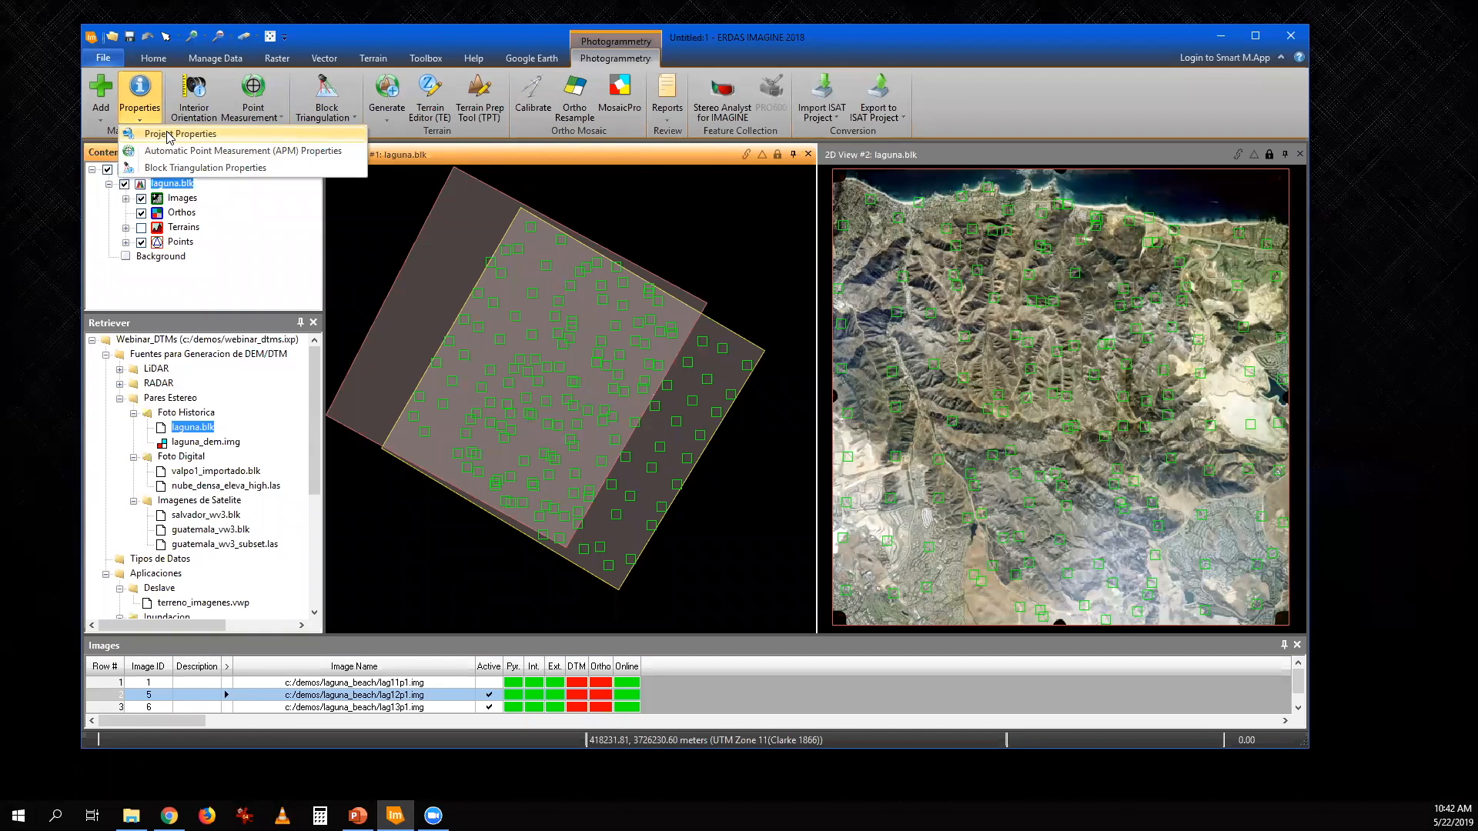
left_click(170, 135)
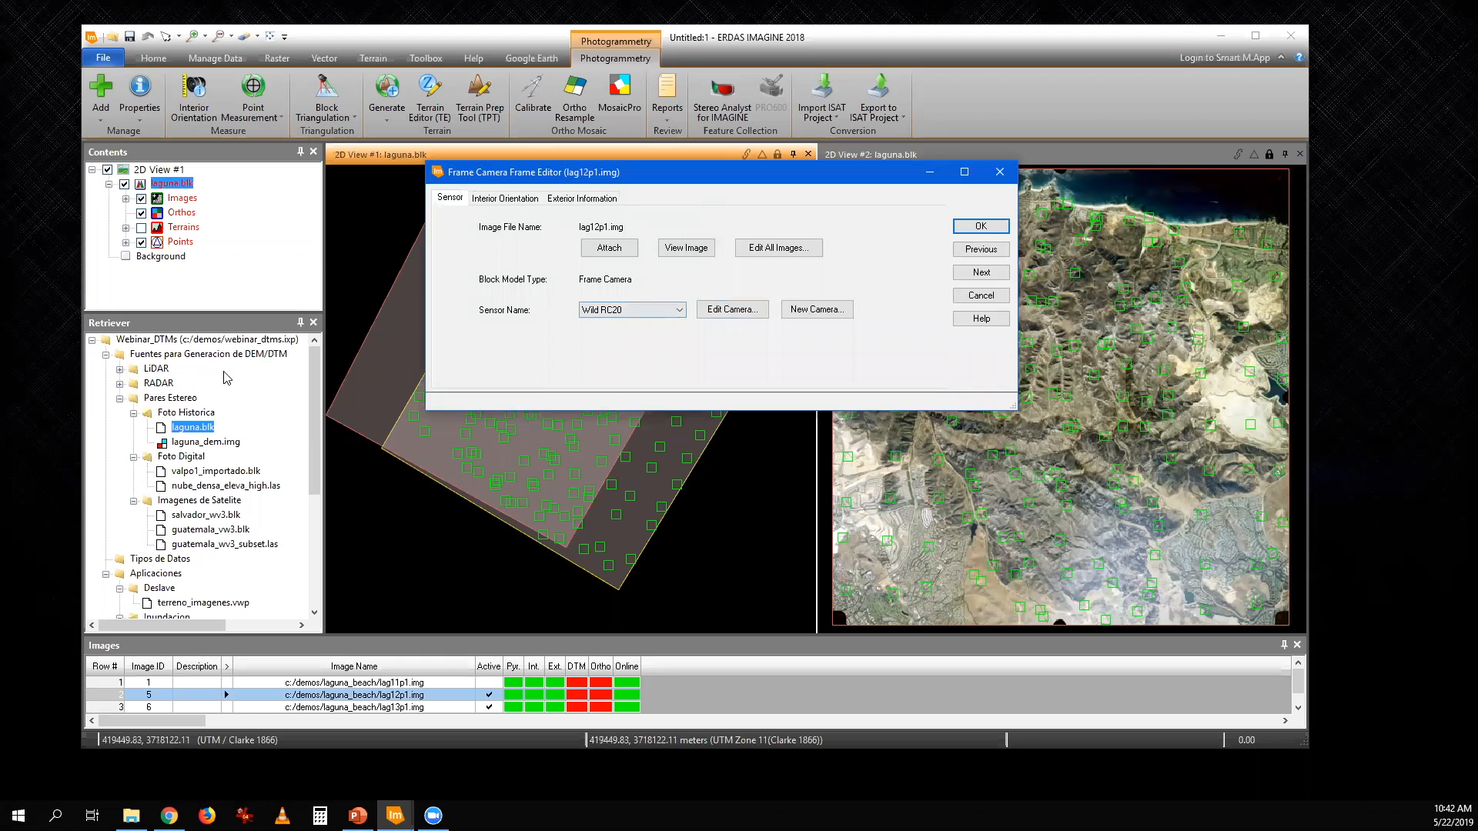
left_click(529, 201)
left_click(589, 242)
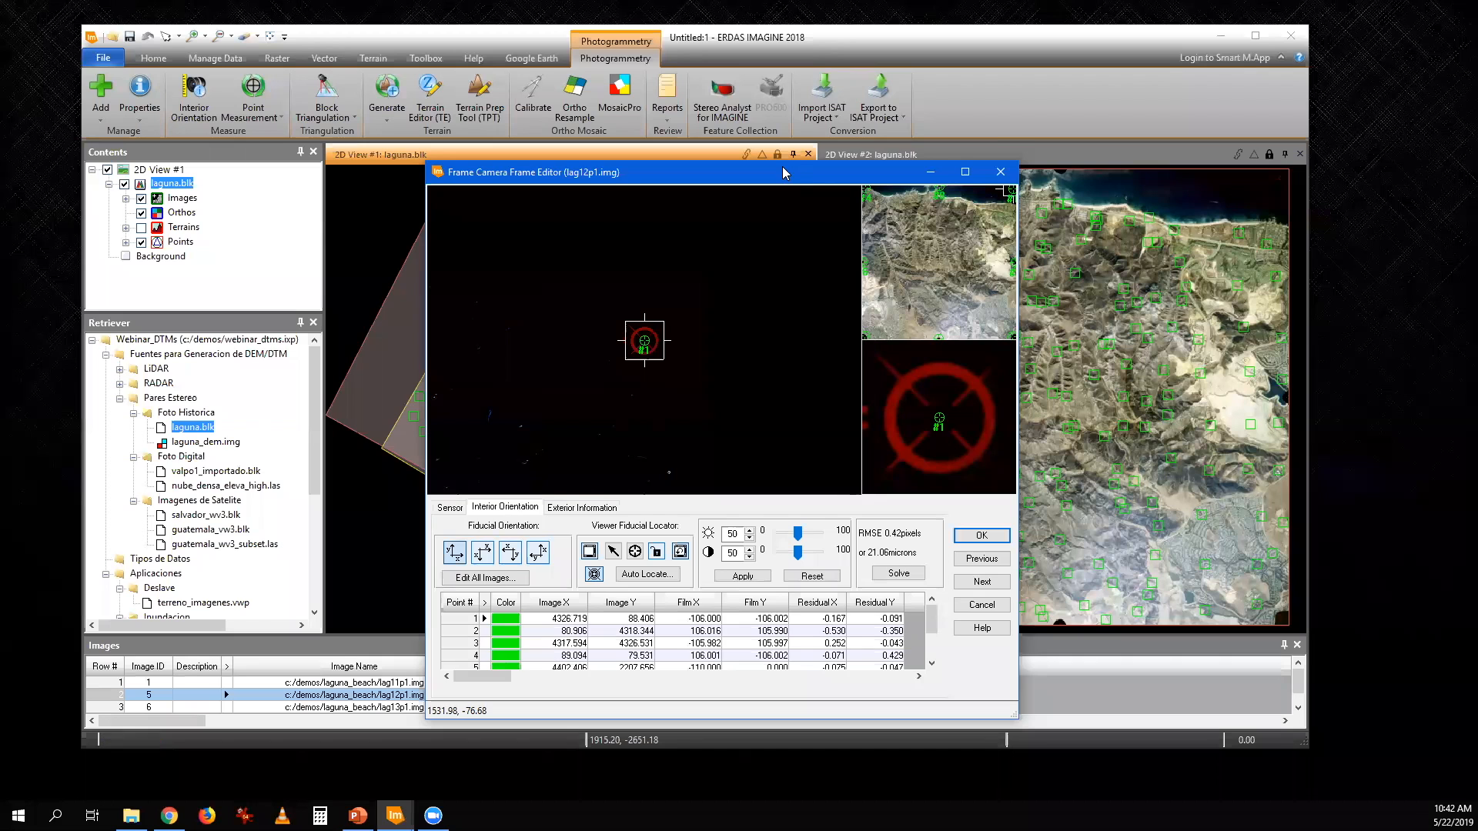
left_click_drag(803, 182, 728, 133)
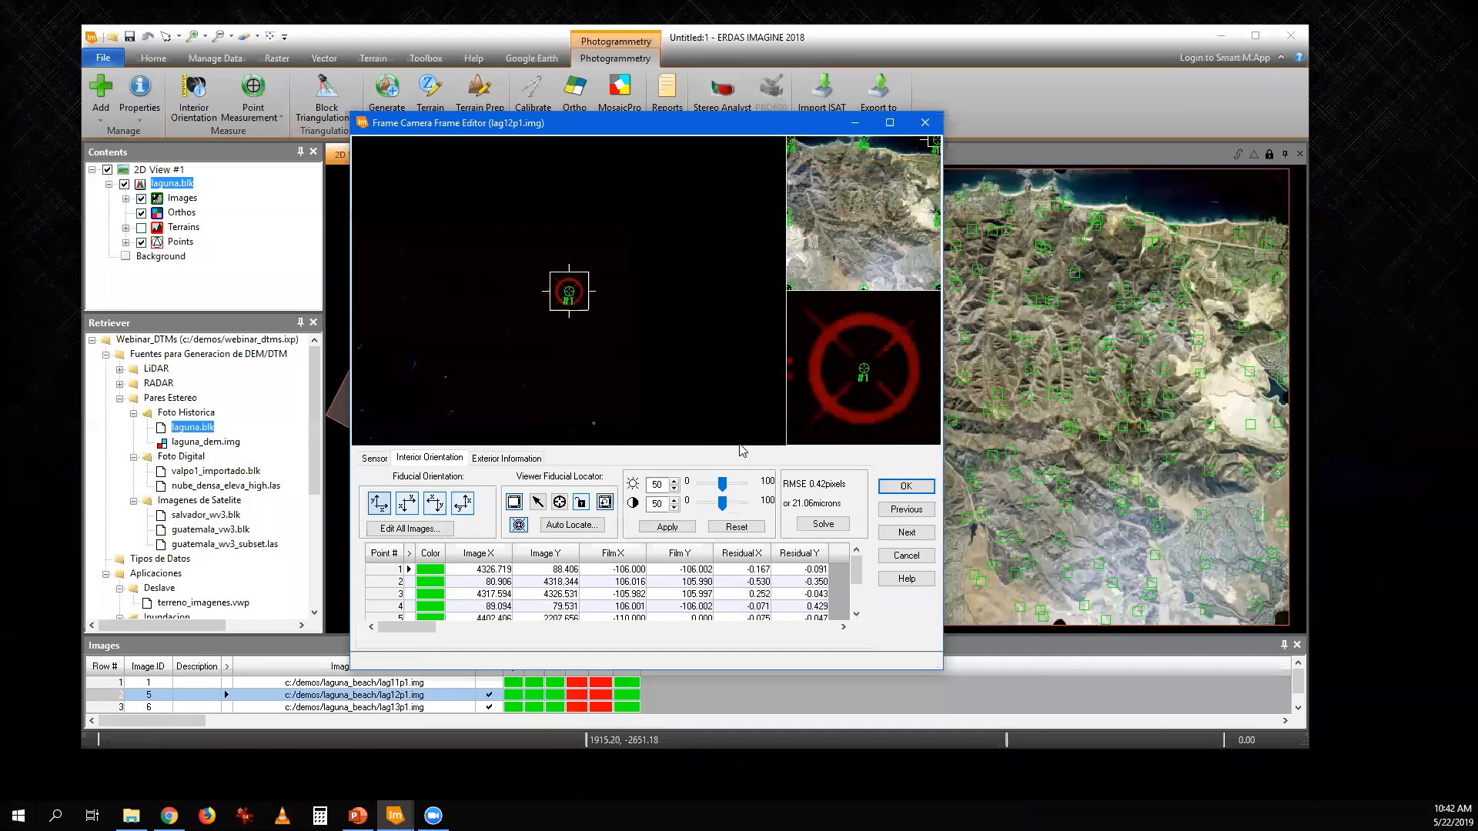
left_click(926, 123)
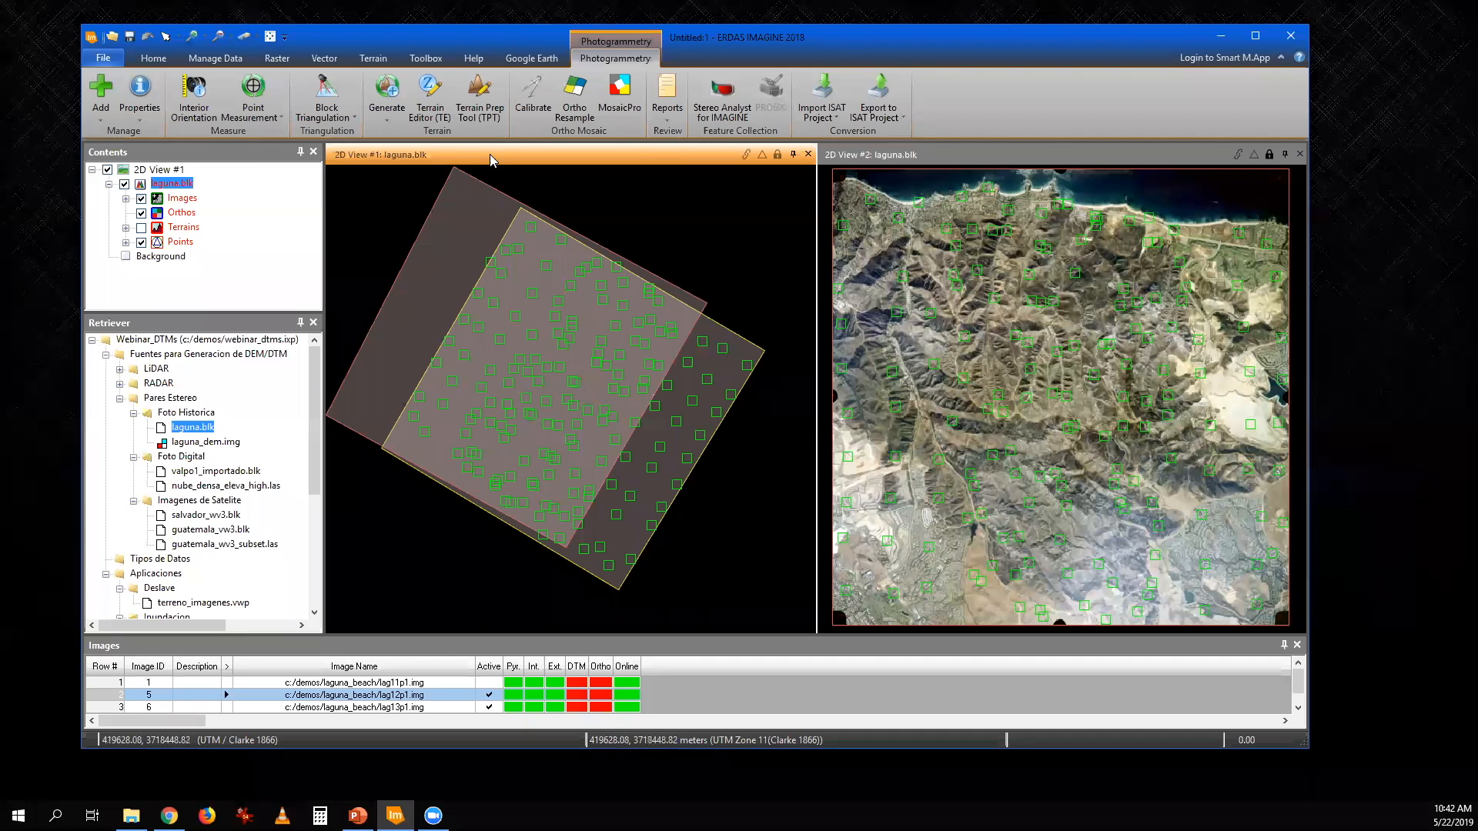
- View the lag13p1.img - lag12p1.img stereo pair with laguna_dem.img loaded as terrain in the Terrain Editor, and close it
left_click(427, 100)
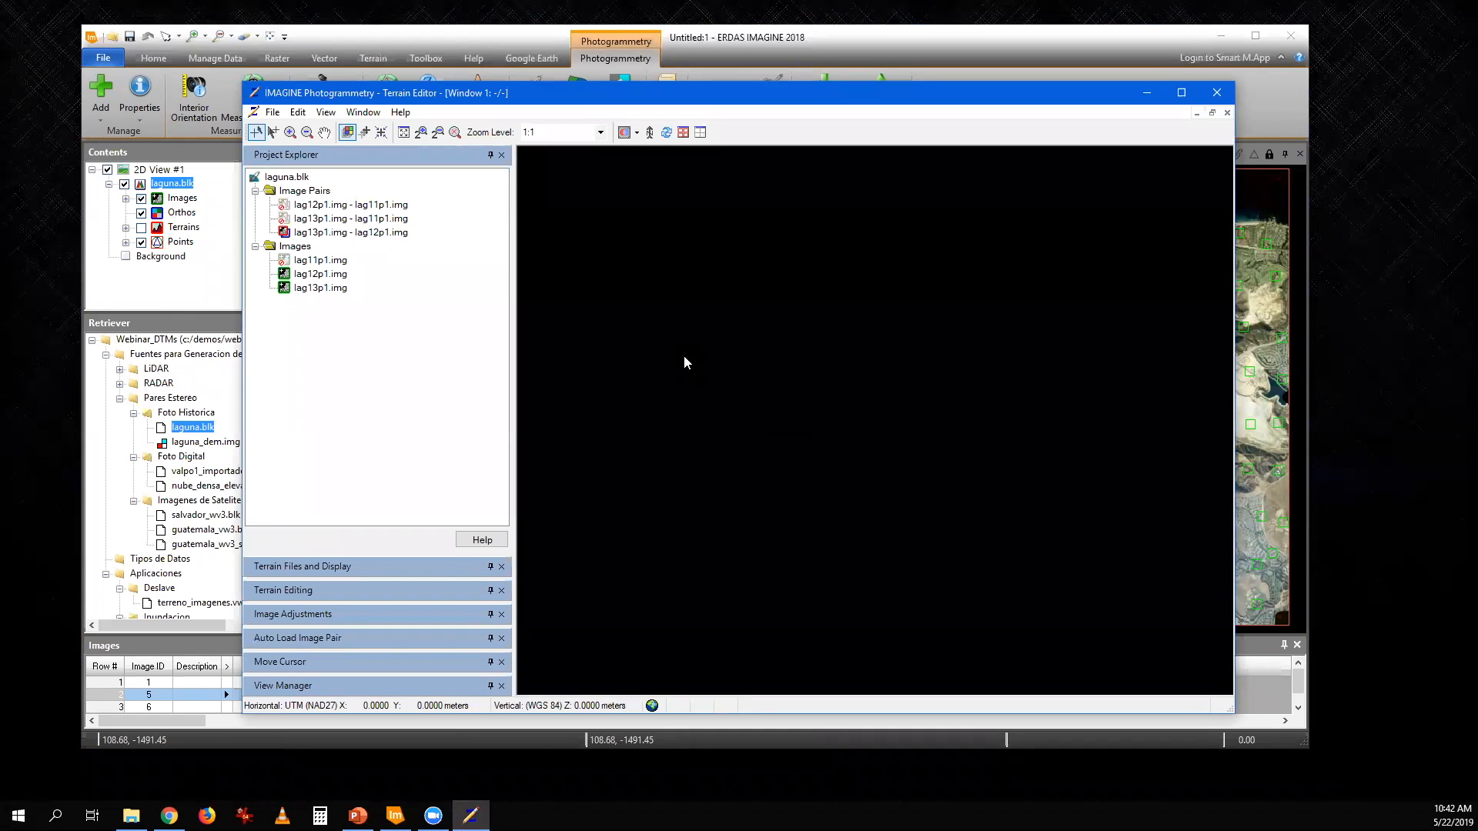
double_click(351, 232)
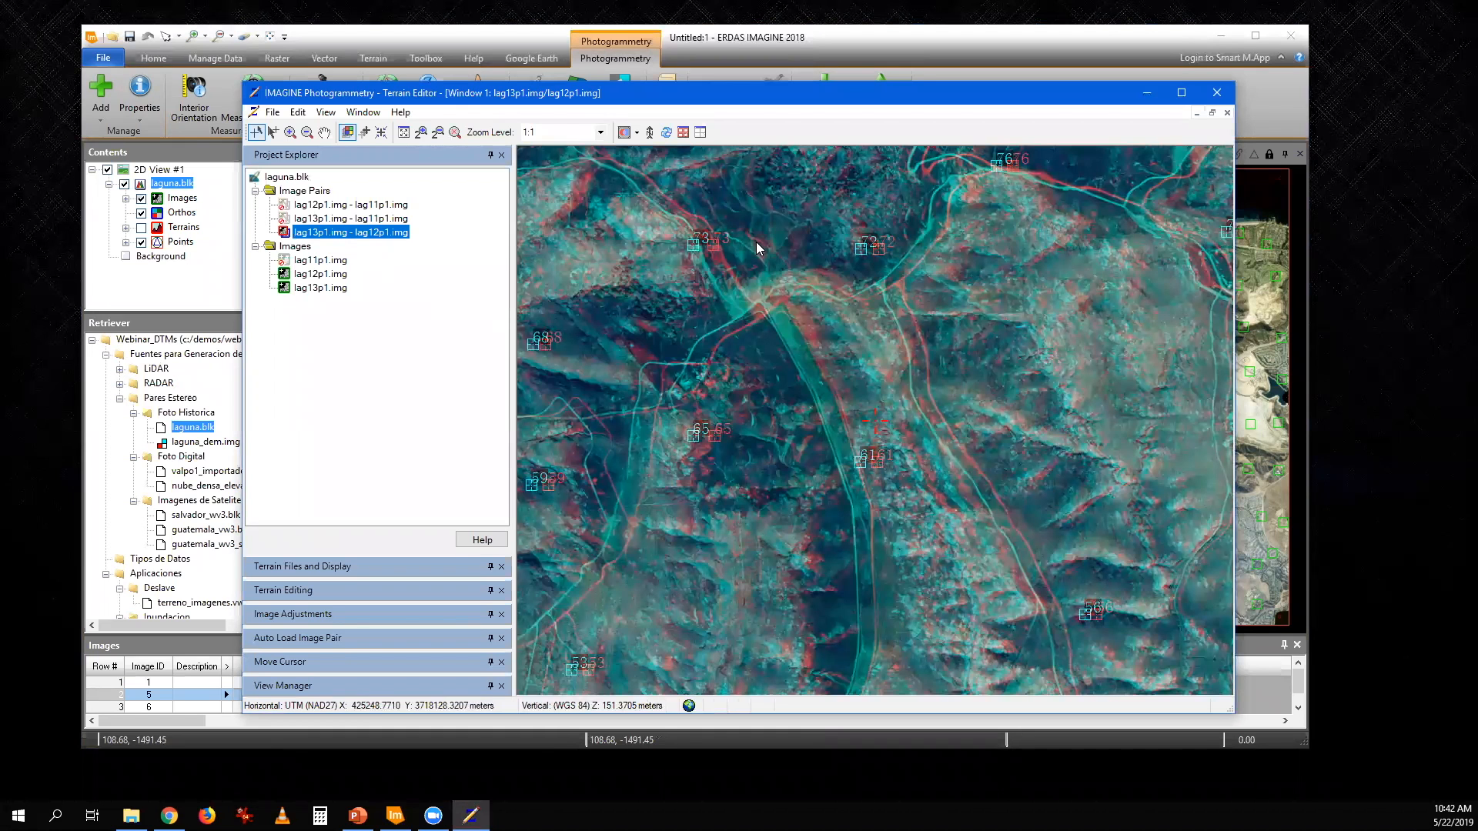
left_click(416, 568)
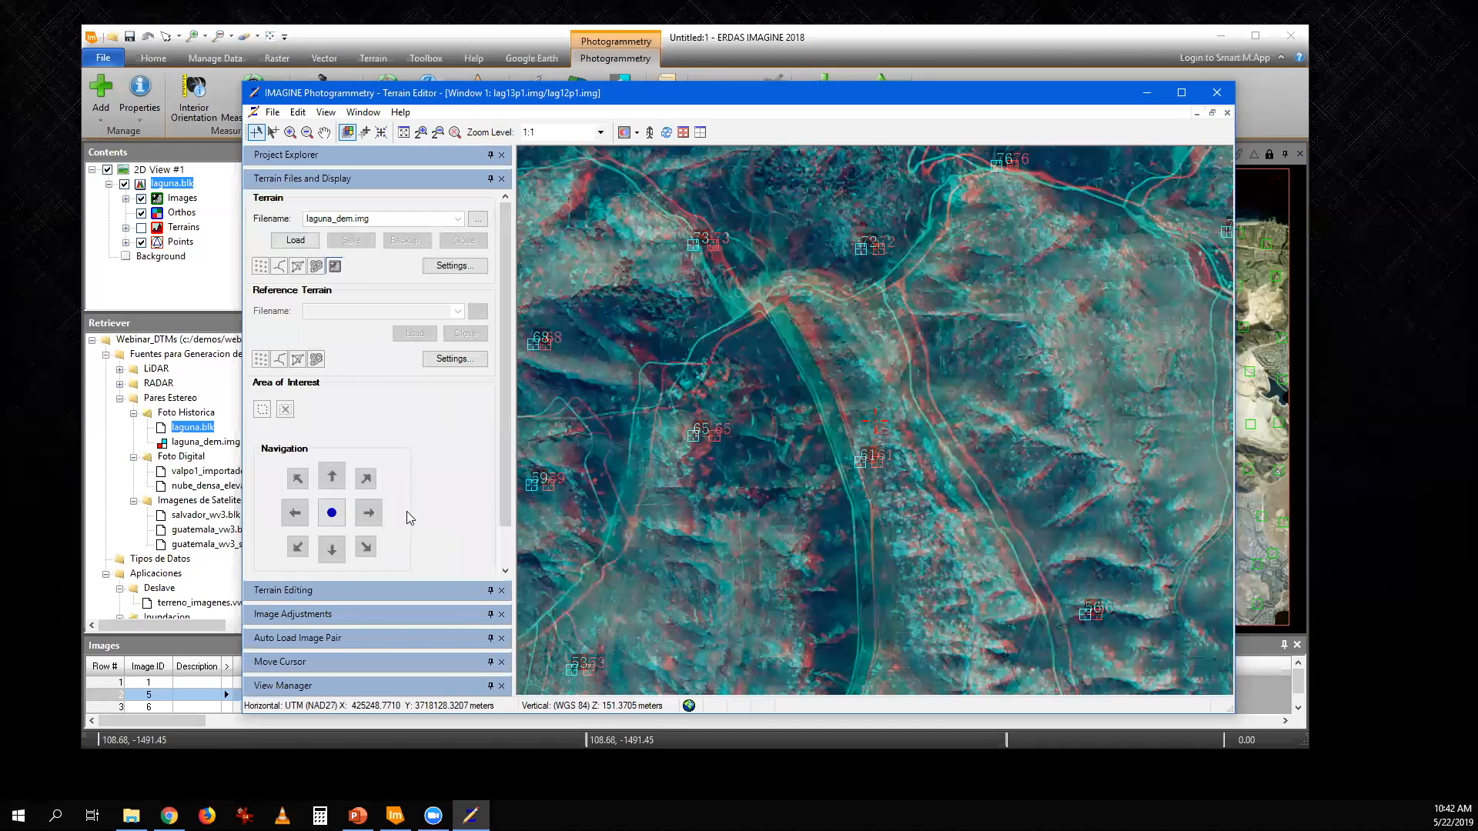
left_click(295, 240)
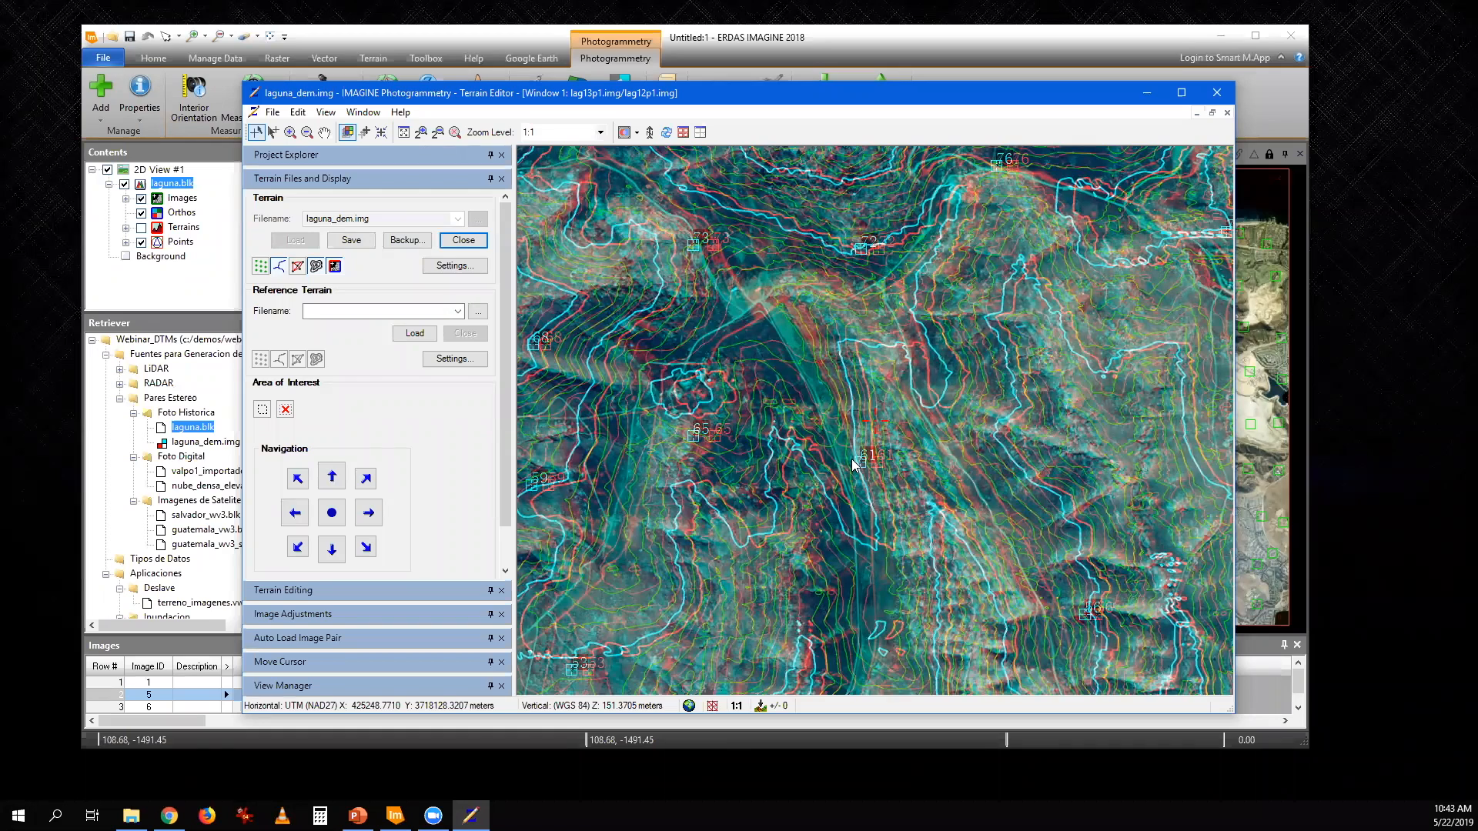
left_click(1217, 94)
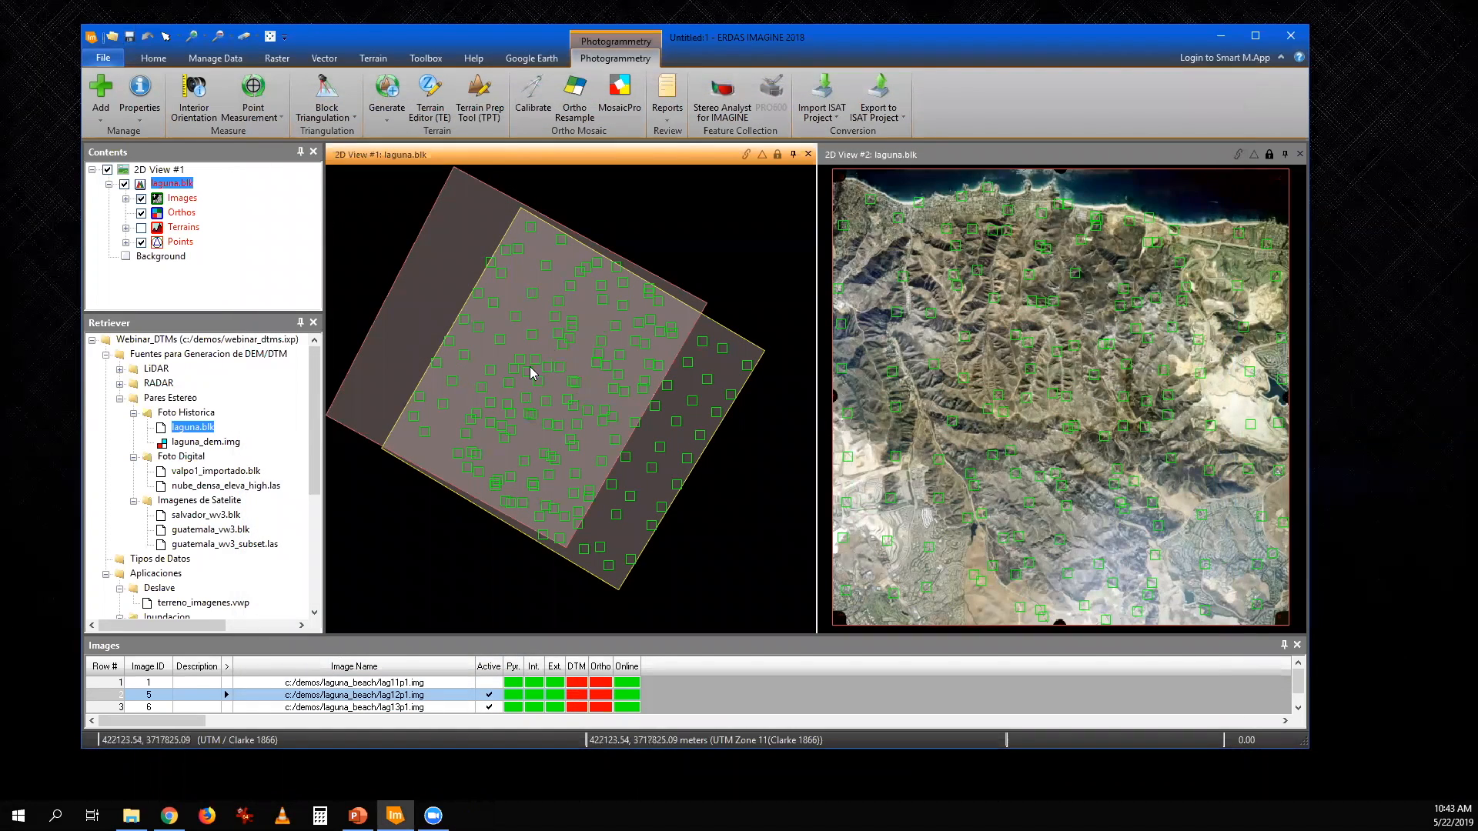
- Review the output type options of Automatic Terrain Extraction for the laguna block, selecting LTF, and cancel the extraction
left_click(388, 121)
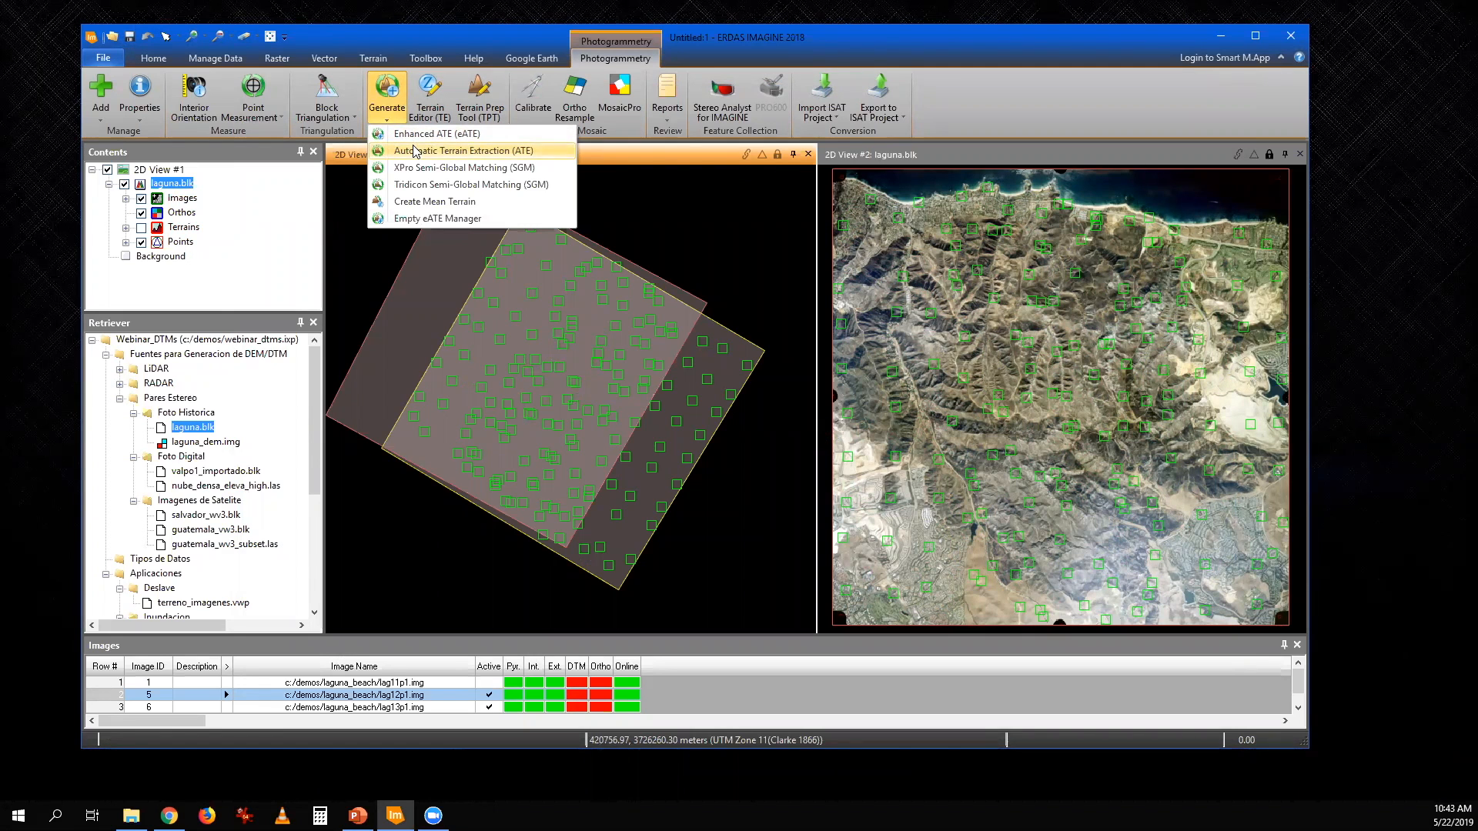
left_click(415, 151)
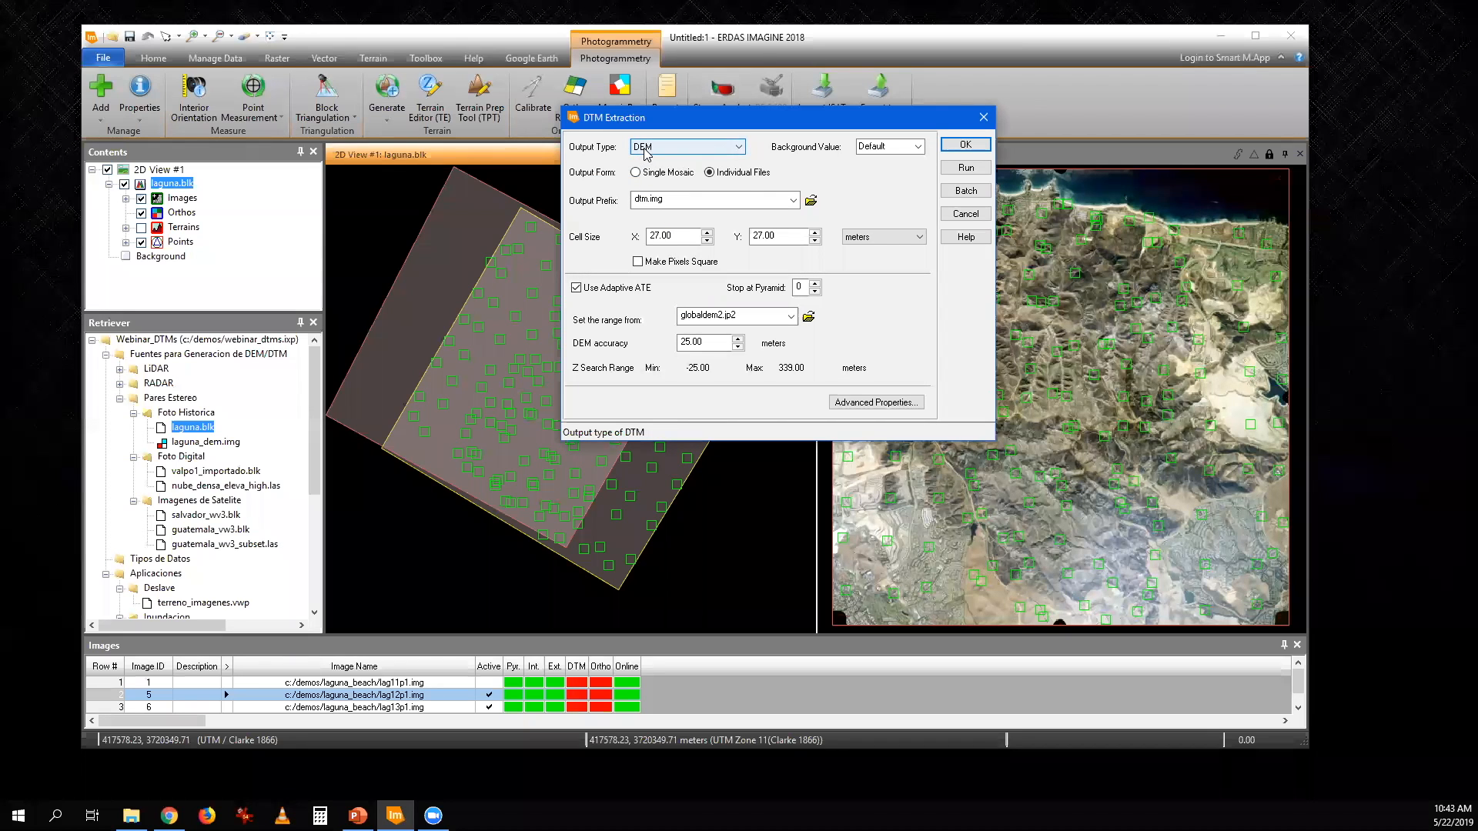
left_click(735, 150)
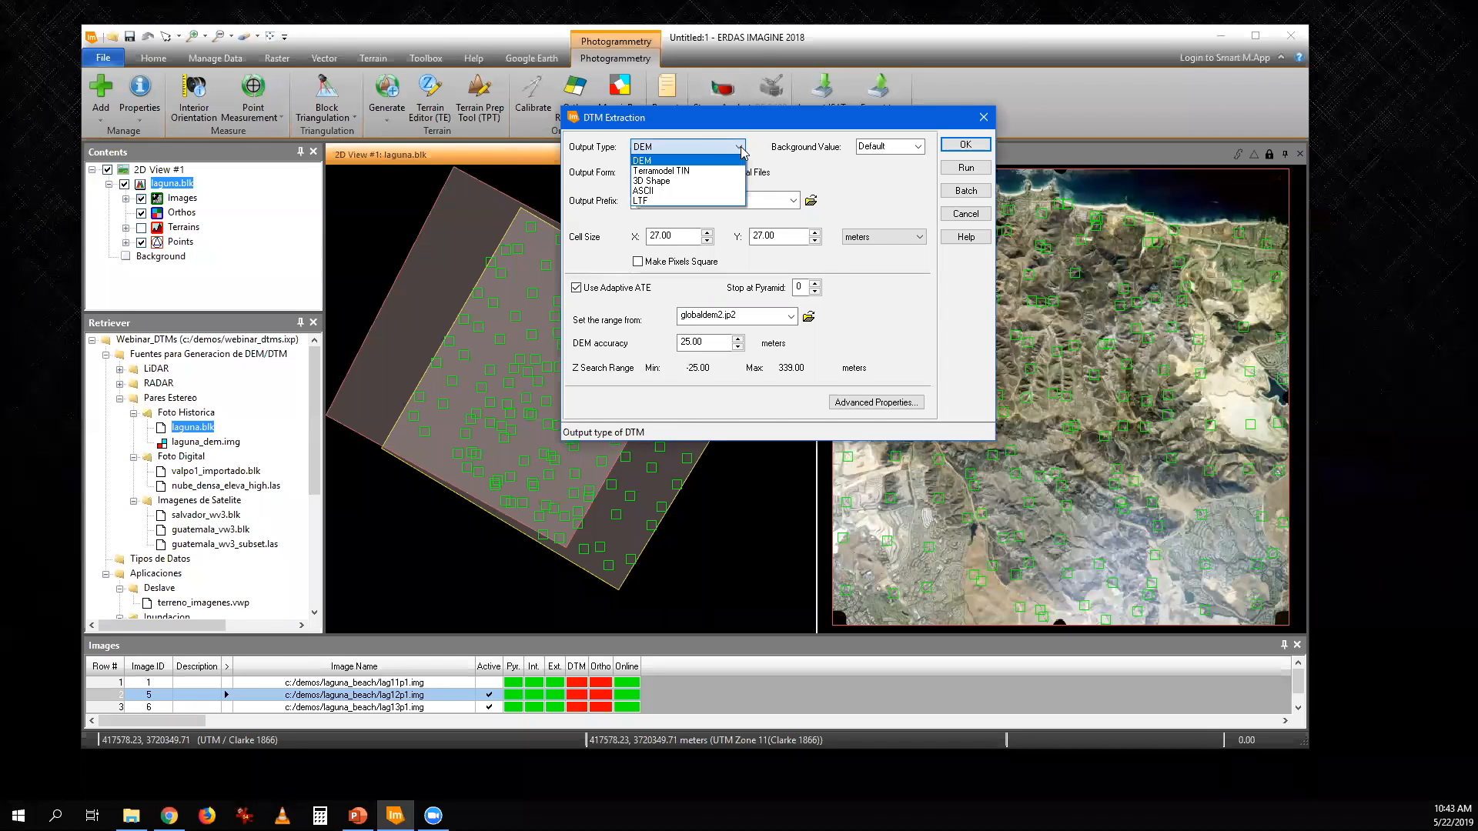
left_click(672, 201)
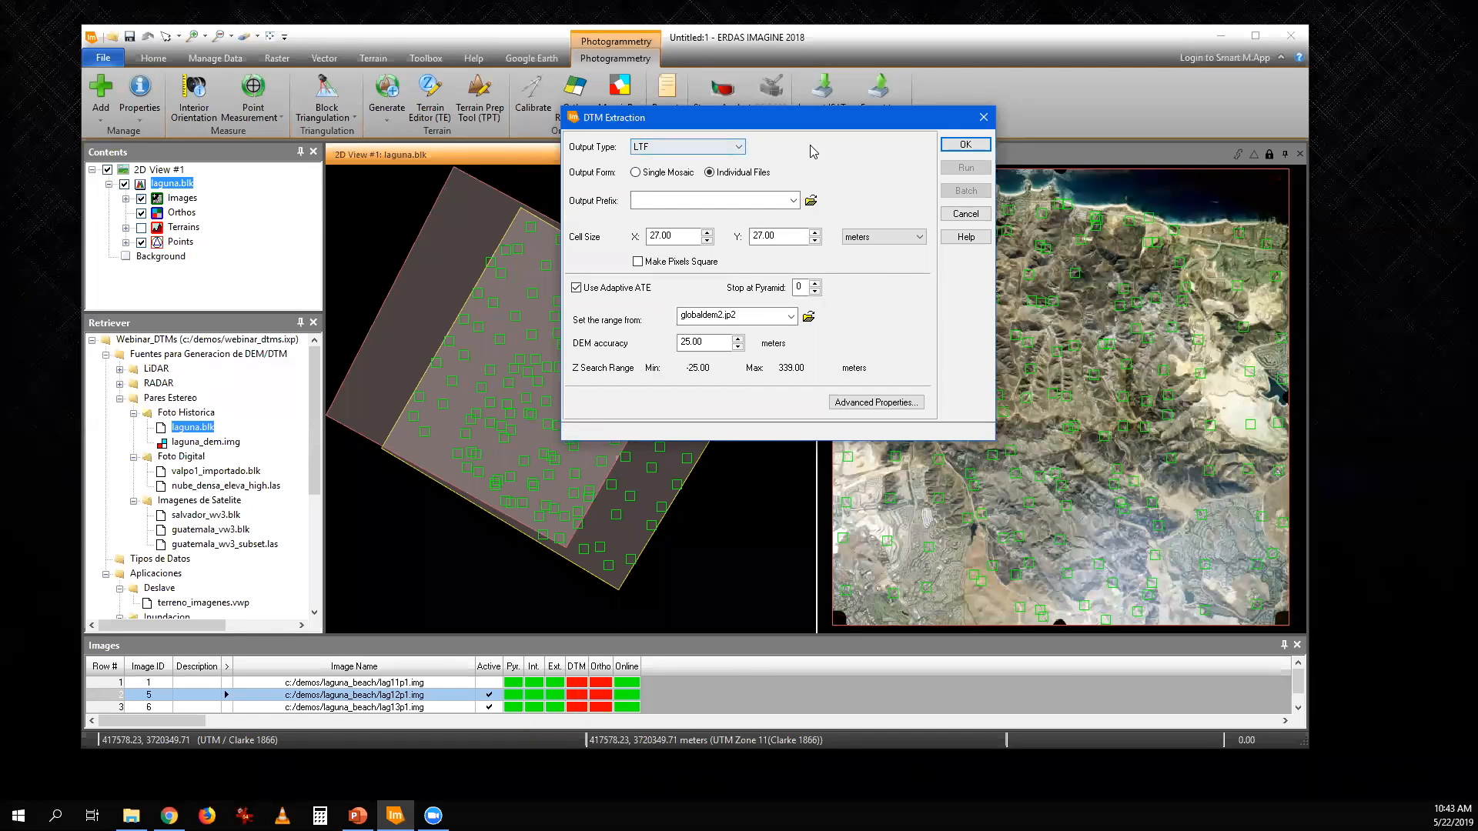
left_click(965, 214)
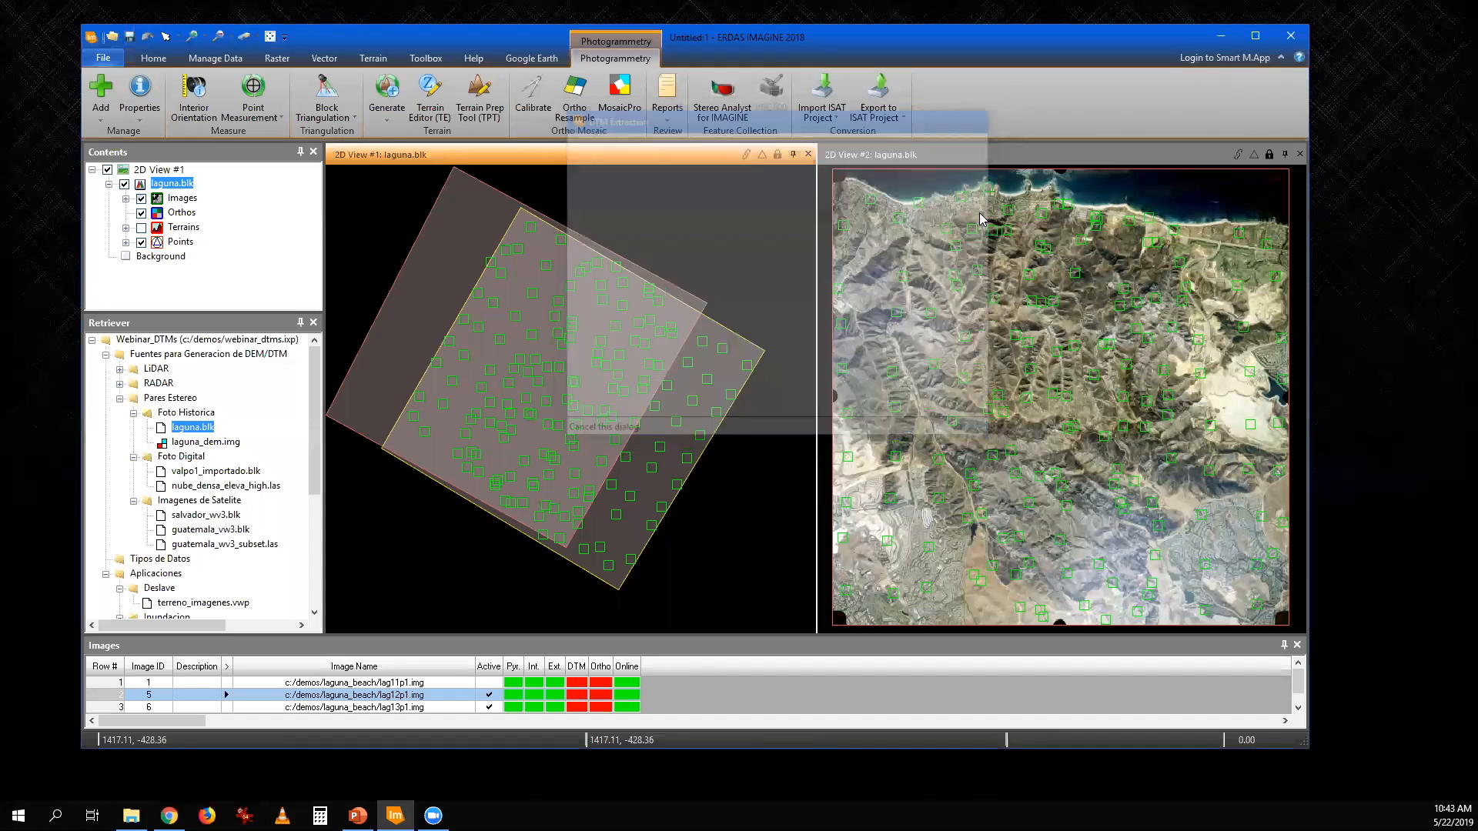
- Try to start Tridicon Semi-Global Matching for the laguna block, answering the prompt about detailed image statistics
left_click(389, 123)
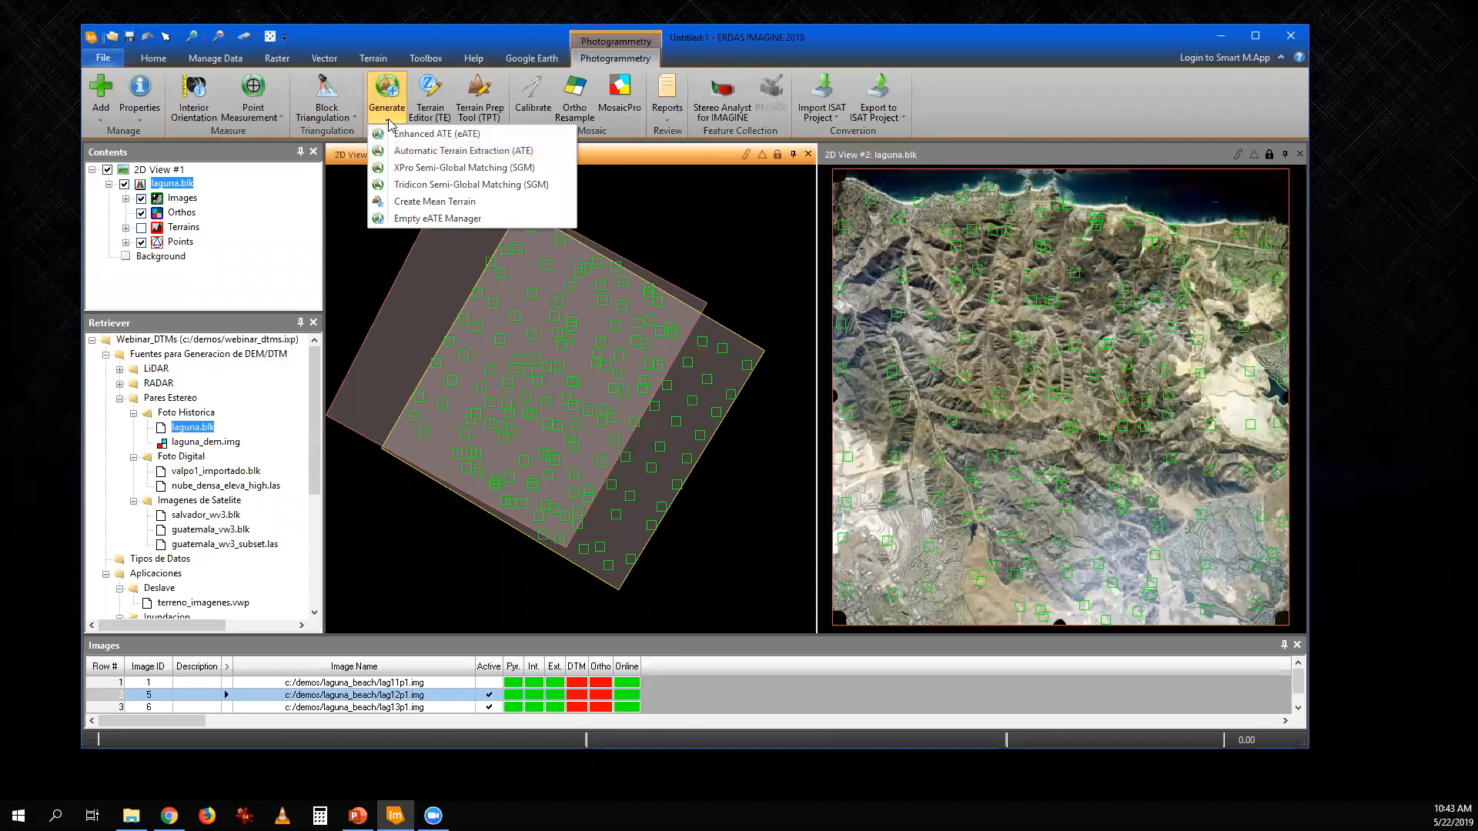
left_click(422, 185)
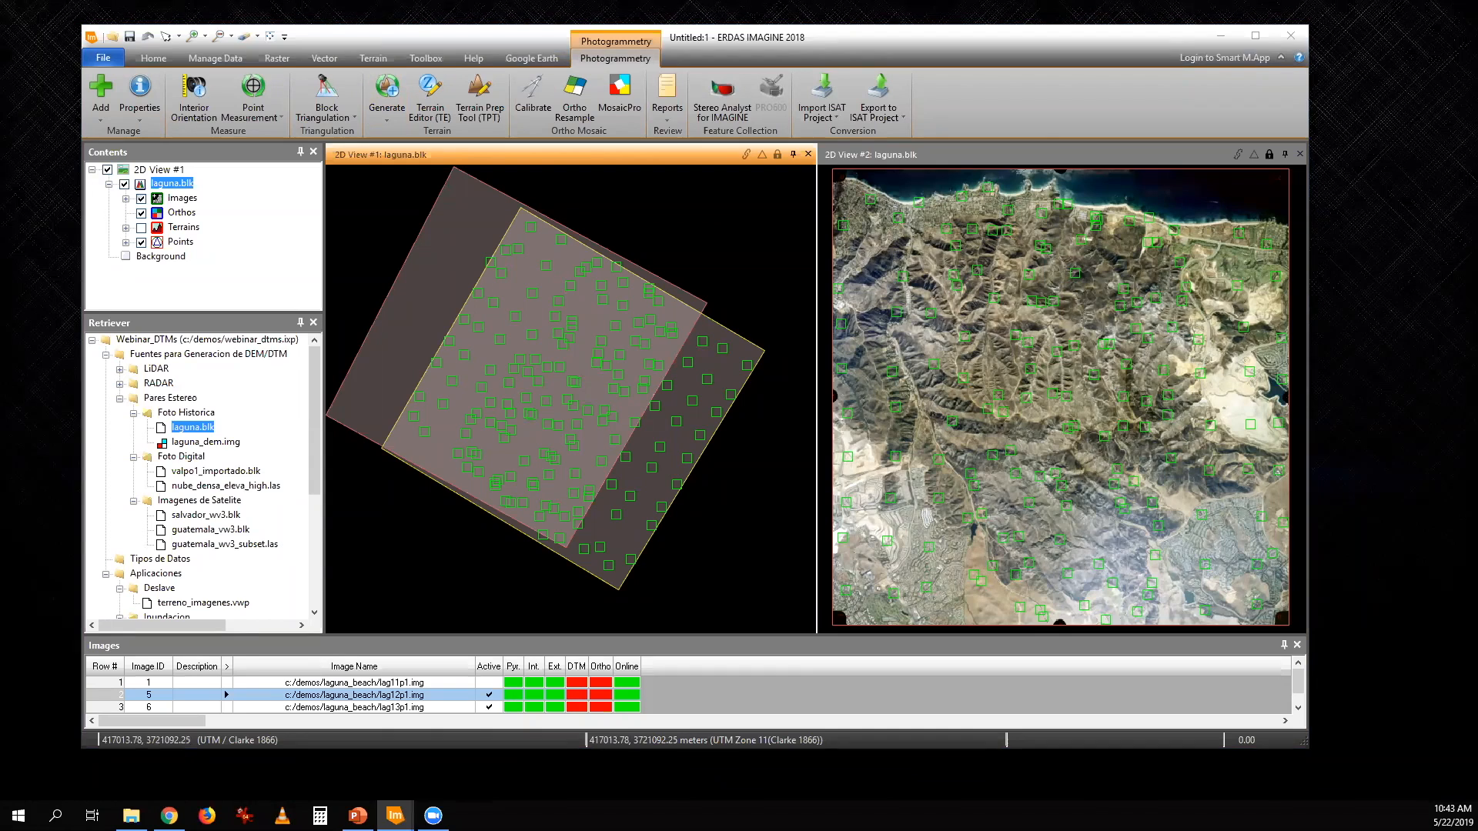
left_click(676, 309)
left_click(394, 125)
left_click(465, 192)
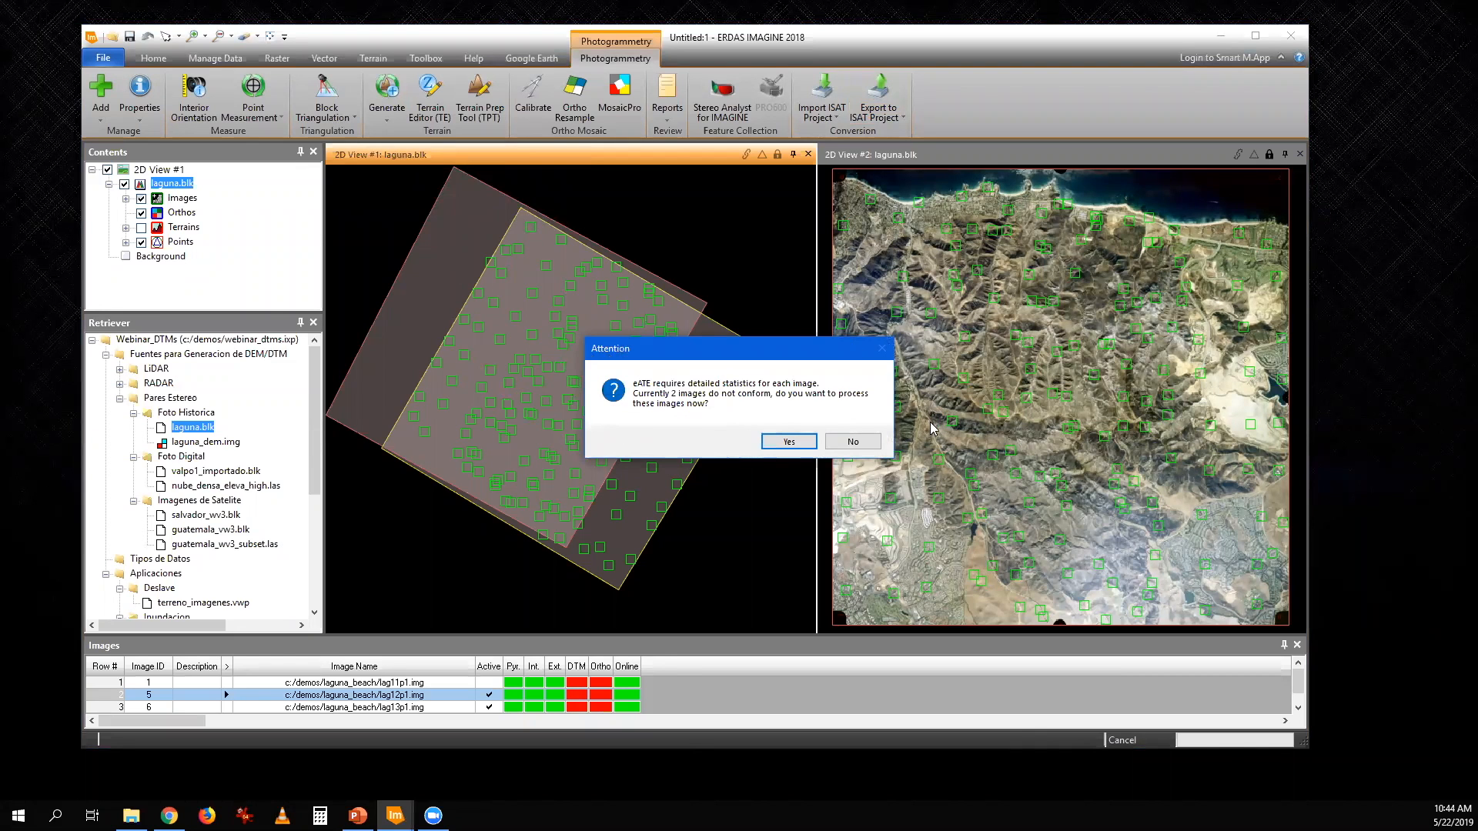
left_click(789, 441)
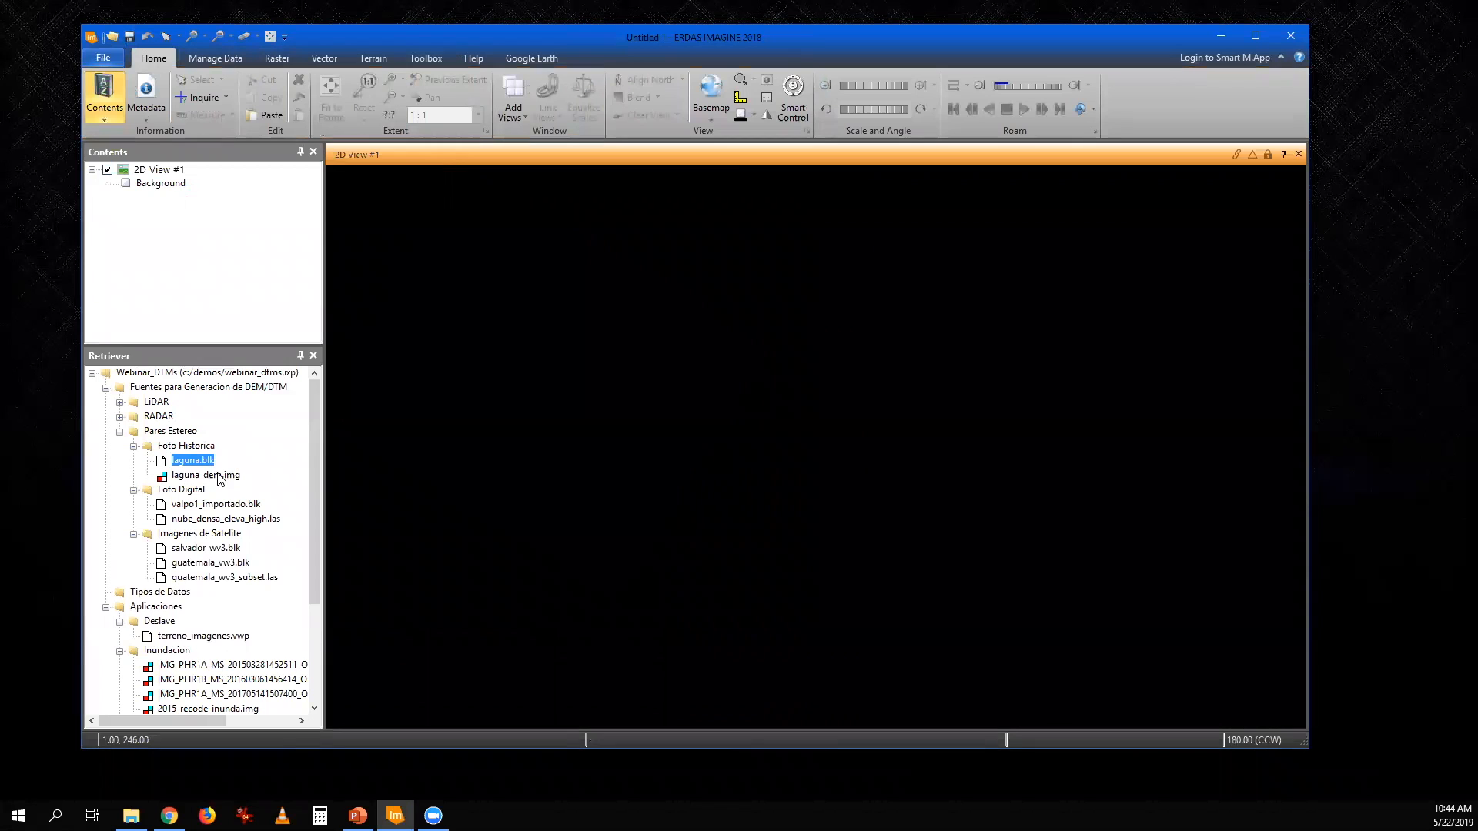
- Display laguna_dem.img in the empty 2D view, and add the same file again as a Relief layer
left_click_drag(221, 475, 588, 432)
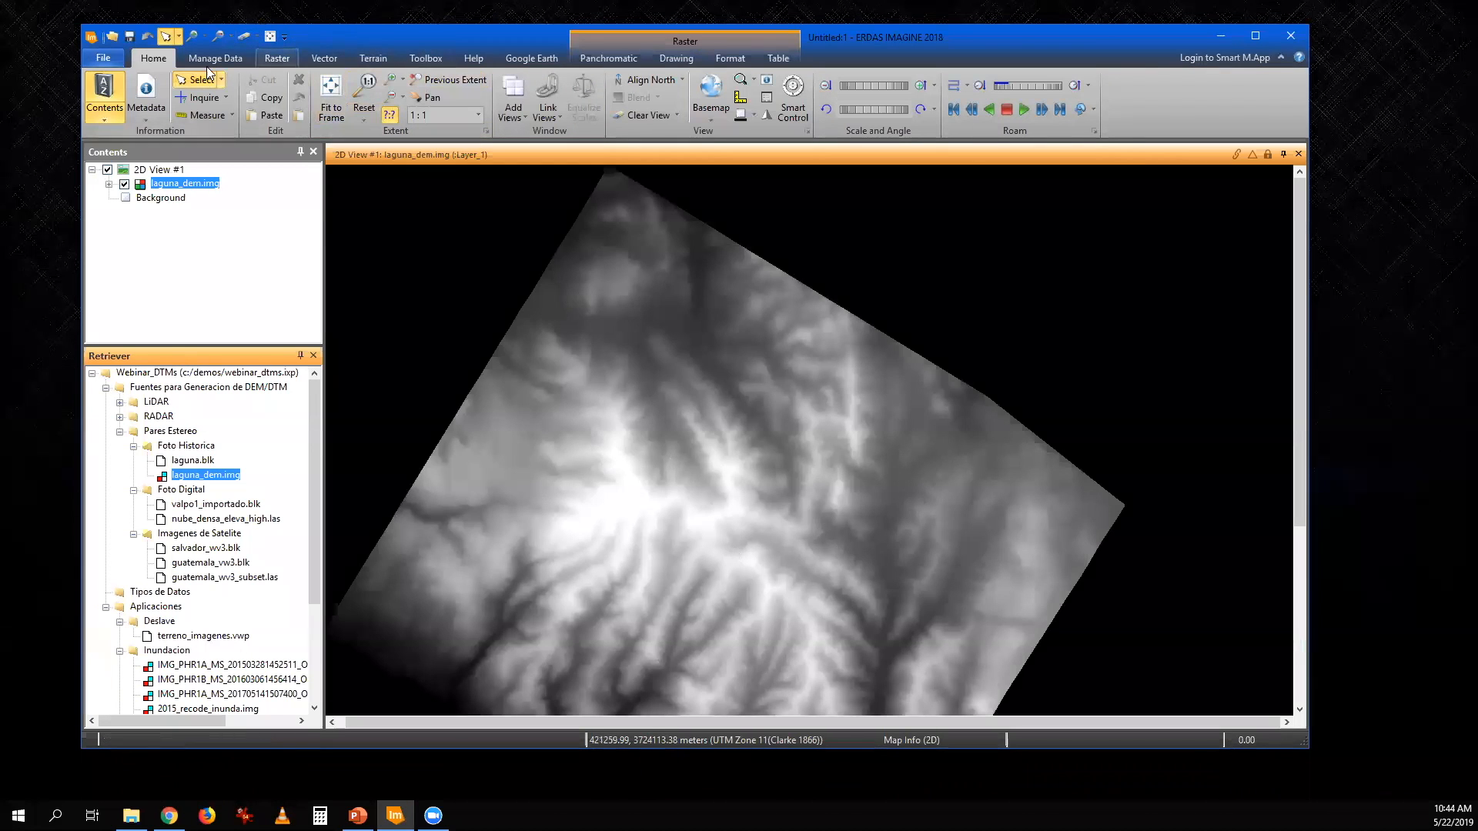
left_click(385, 118)
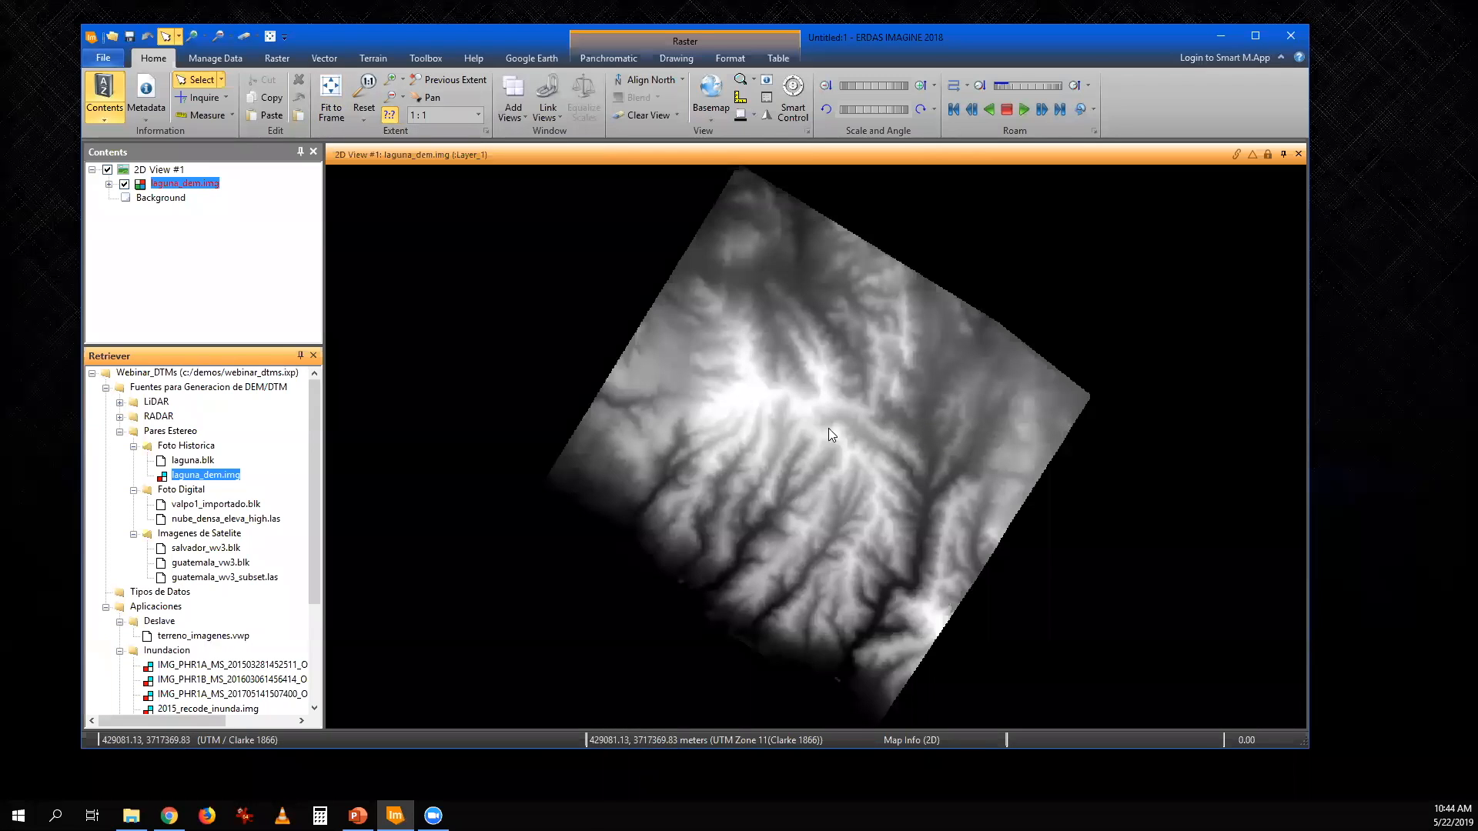
left_click(112, 44)
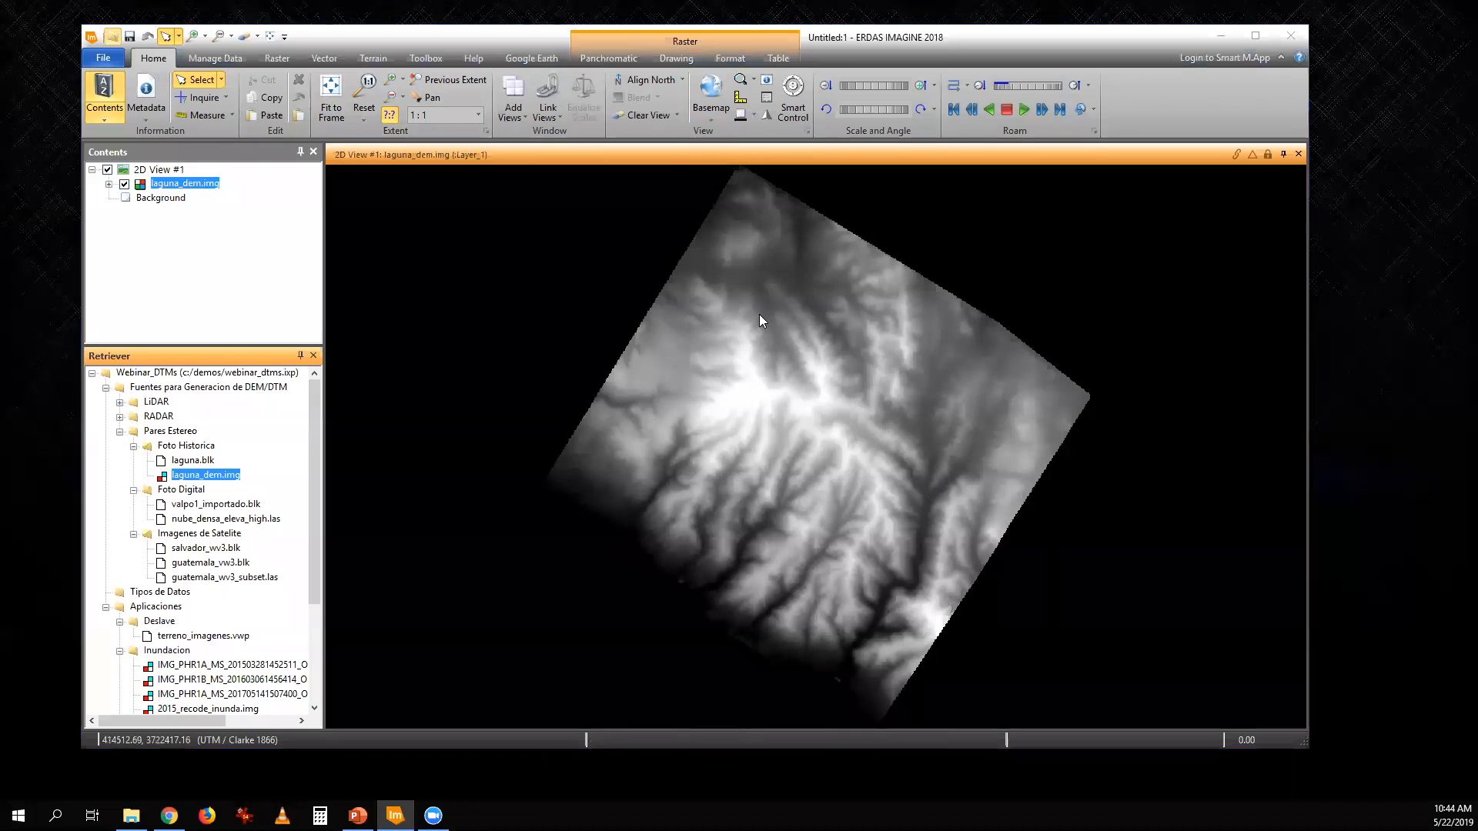
left_click(860, 401)
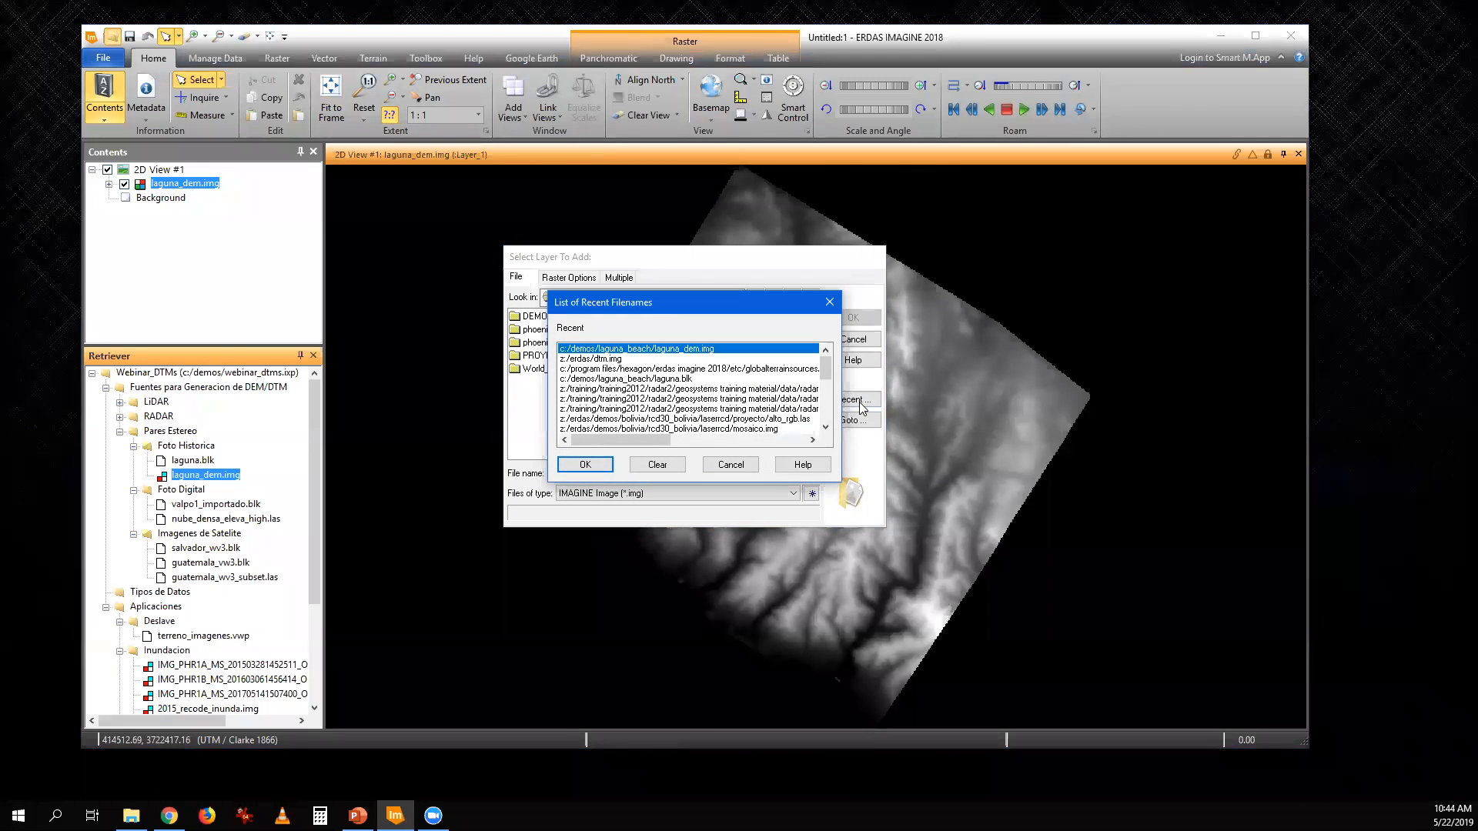
left_click(592, 466)
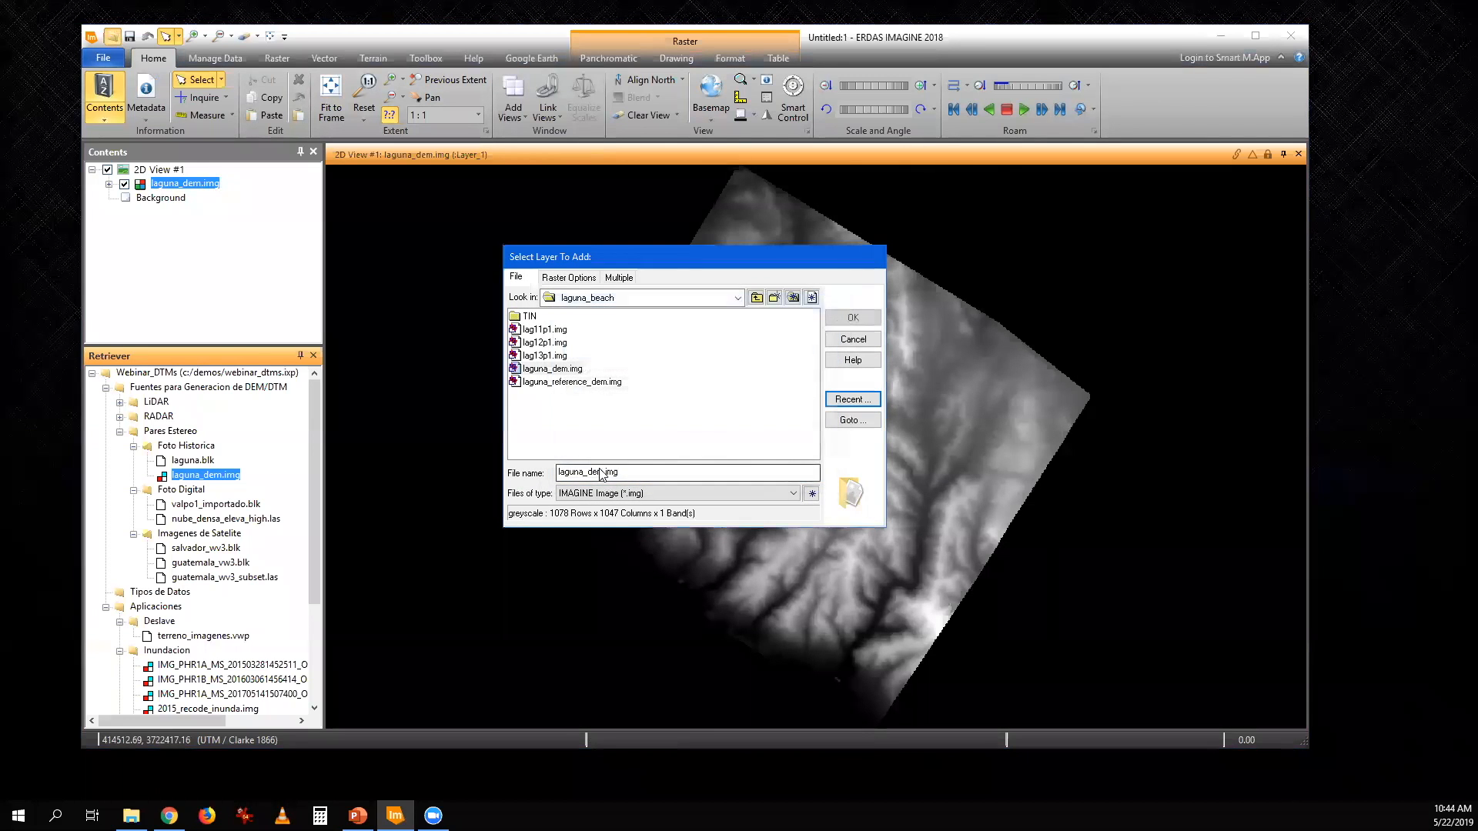
left_click(568, 369)
left_click(575, 278)
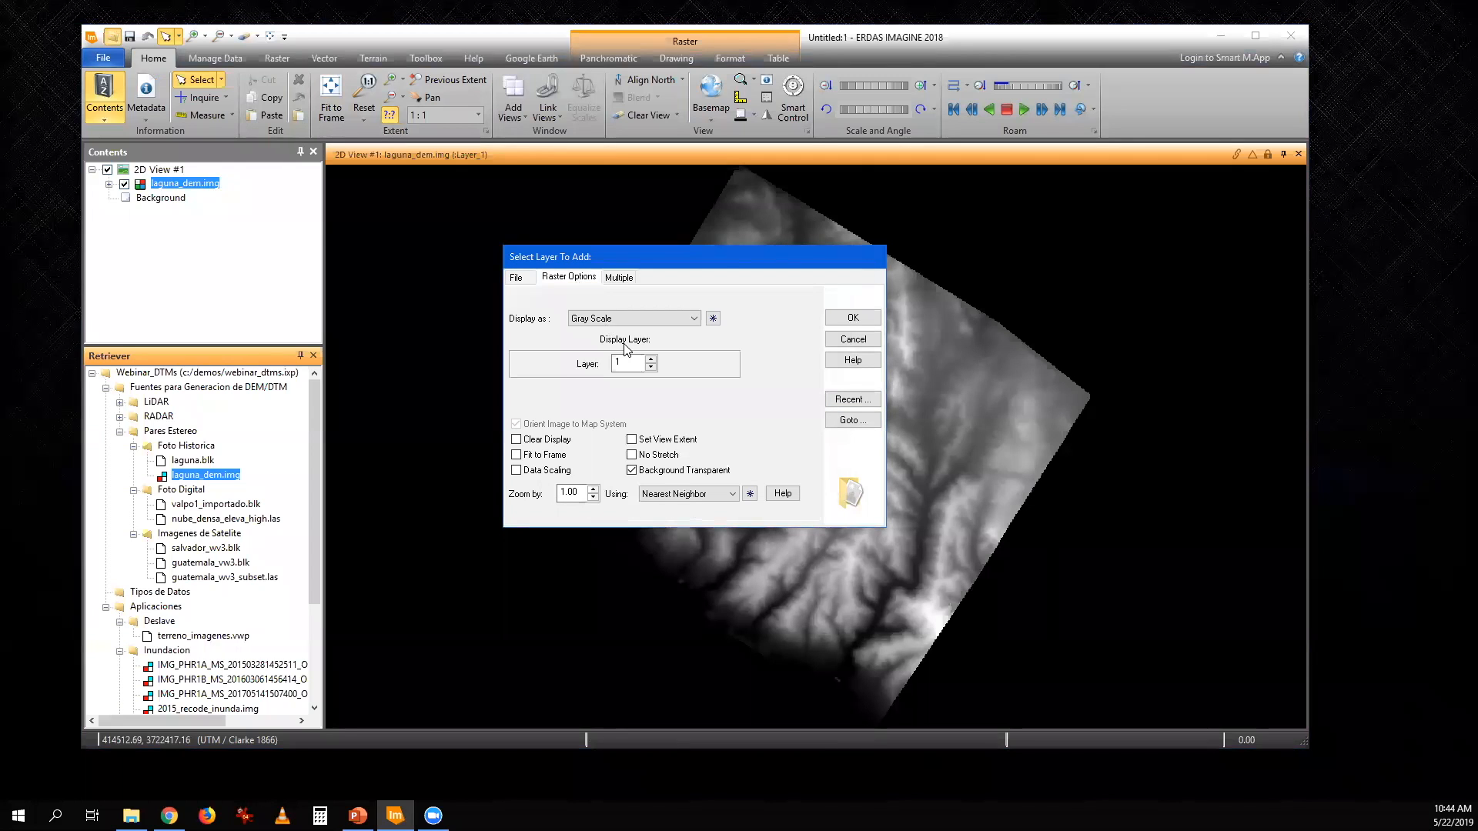
left_click(633, 317)
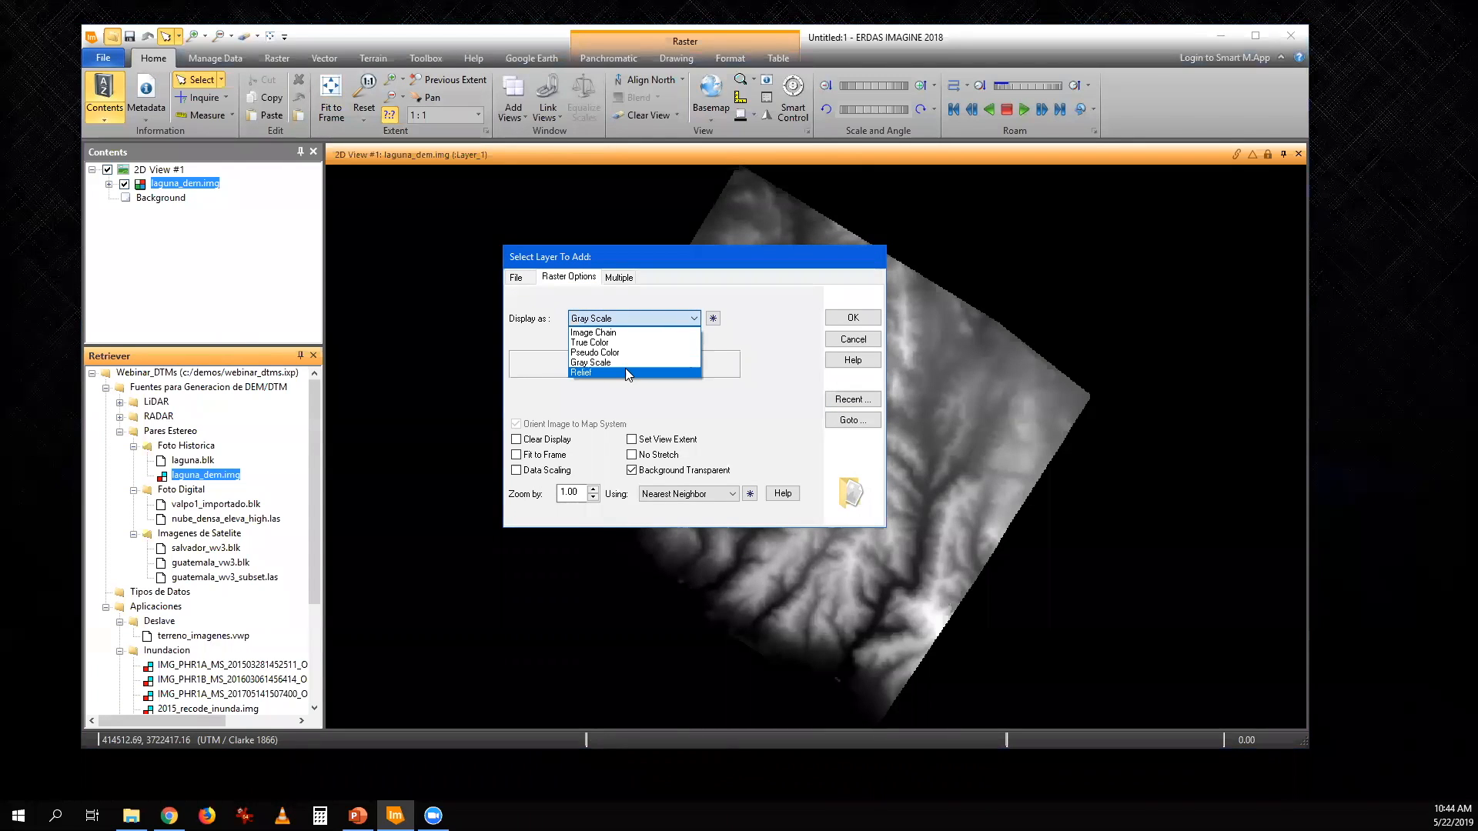
left_click(625, 373)
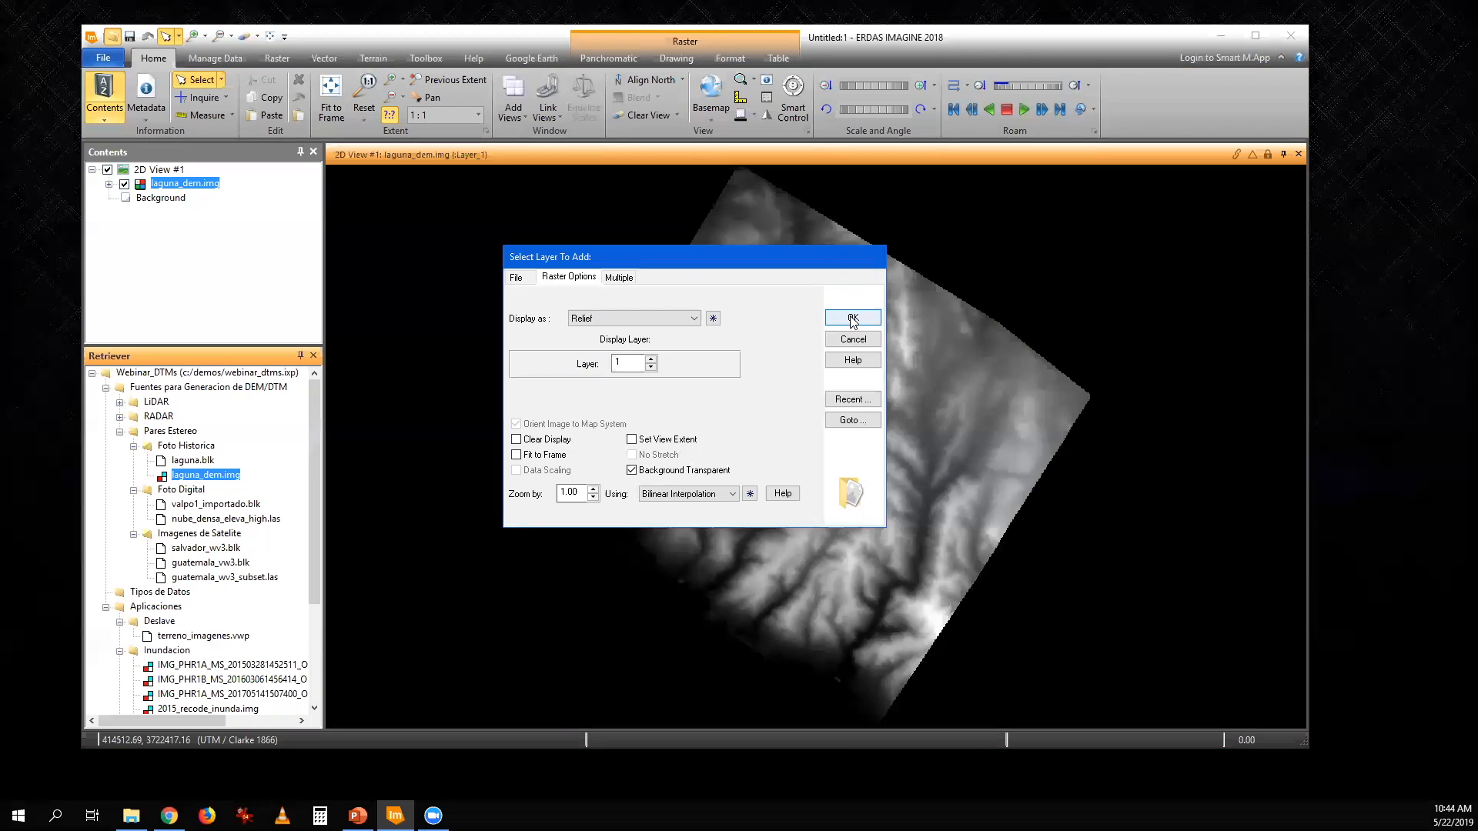
left_click_drag(759, 263, 384, 206)
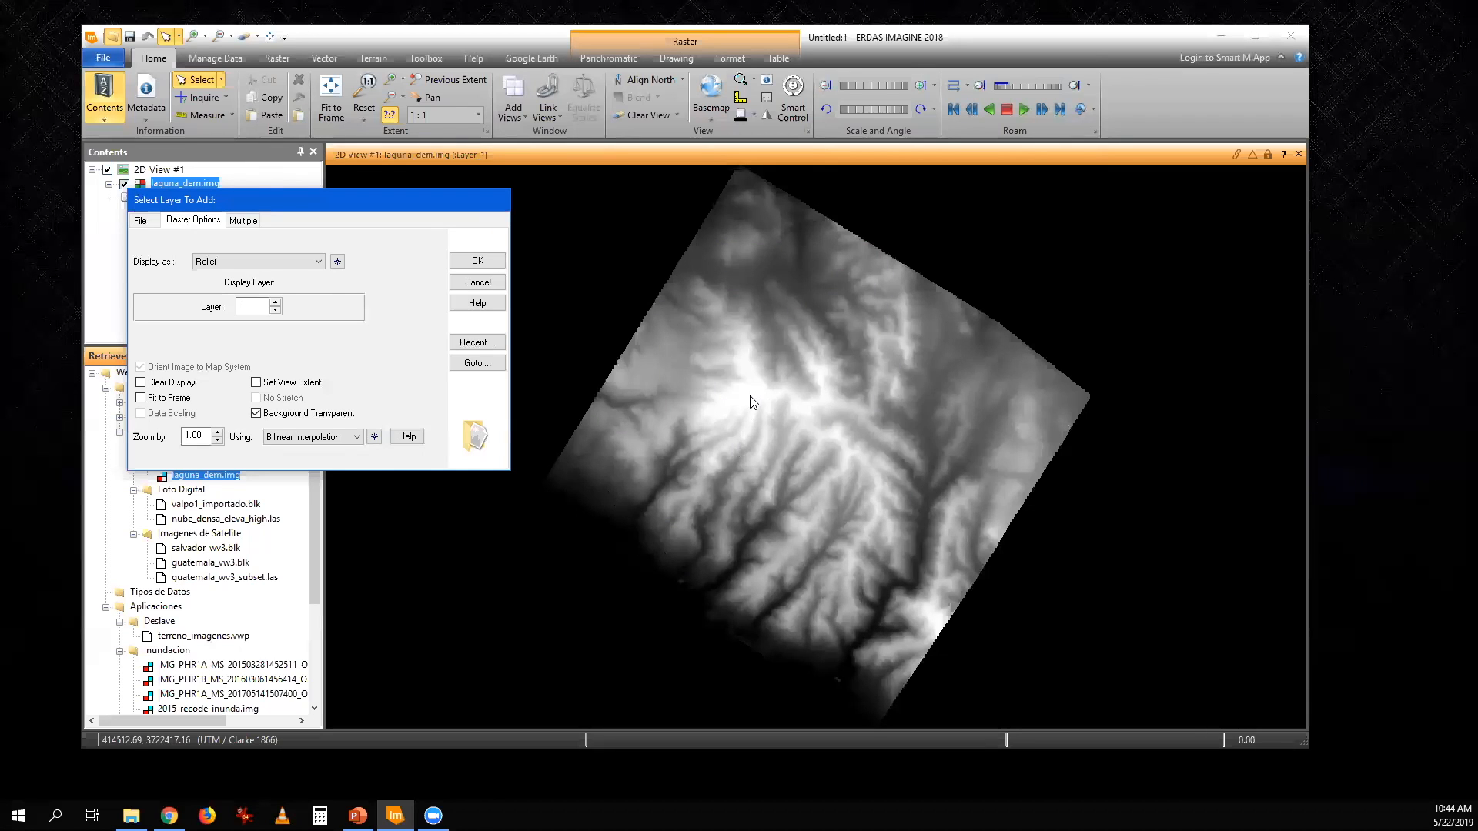
left_click(477, 261)
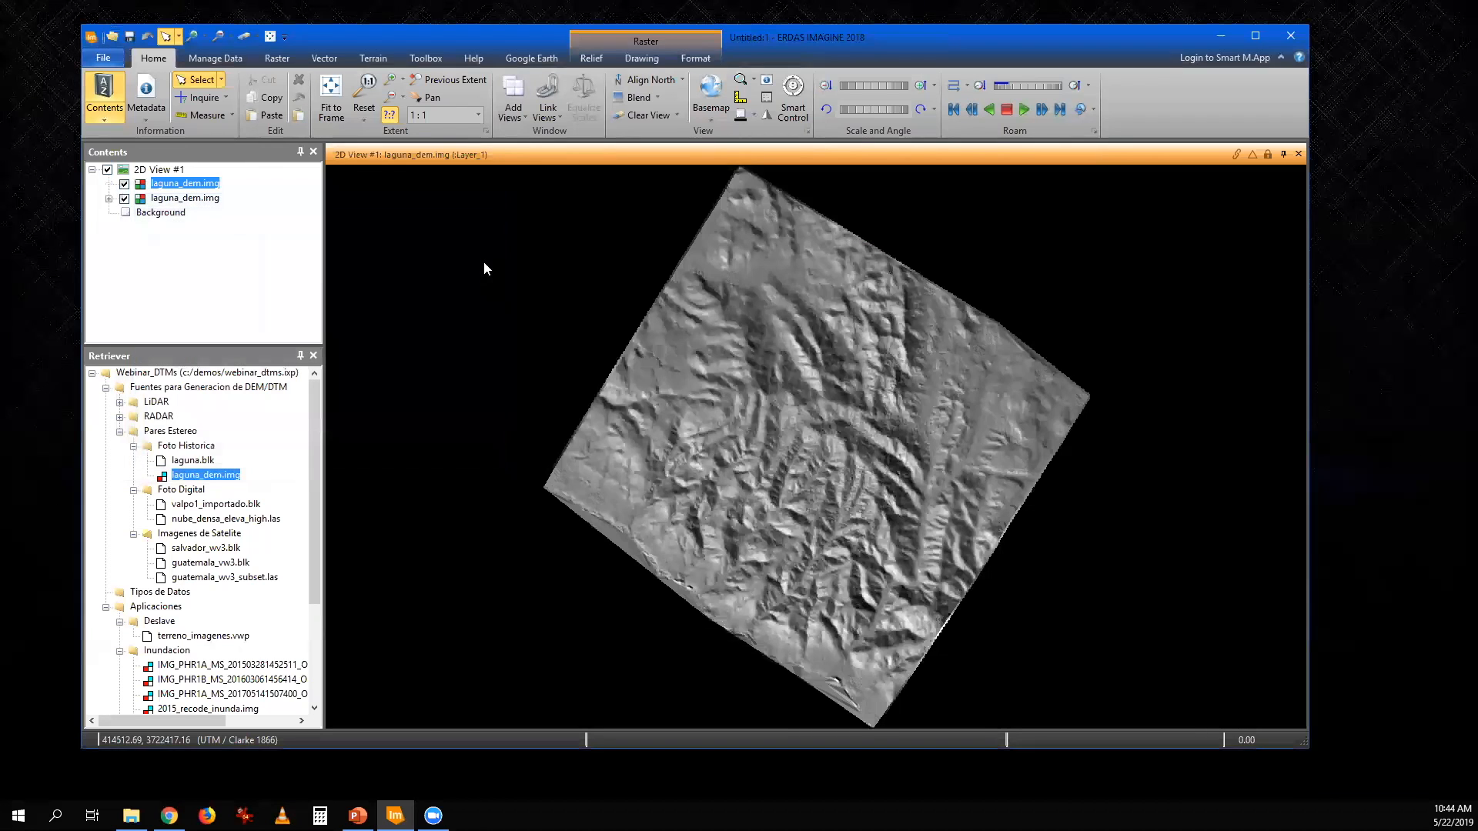
- Set the relief's sun position to azimuth 51°20'24" and elevation 39°47'30", and examine the shaded terrain up close
left_click(592, 60)
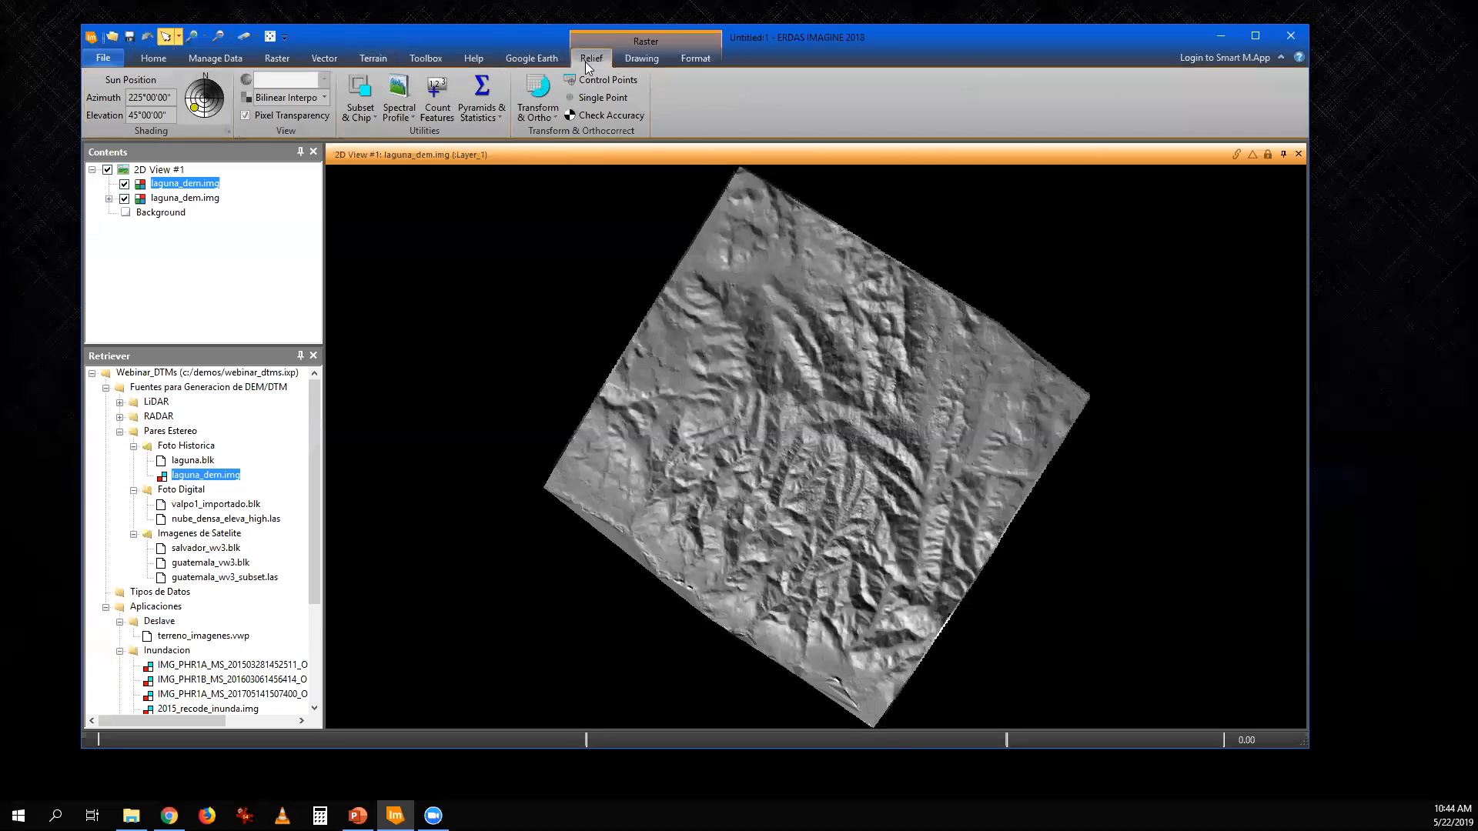
left_click_drag(194, 110, 216, 89)
scroll(864, 466, "up", 2)
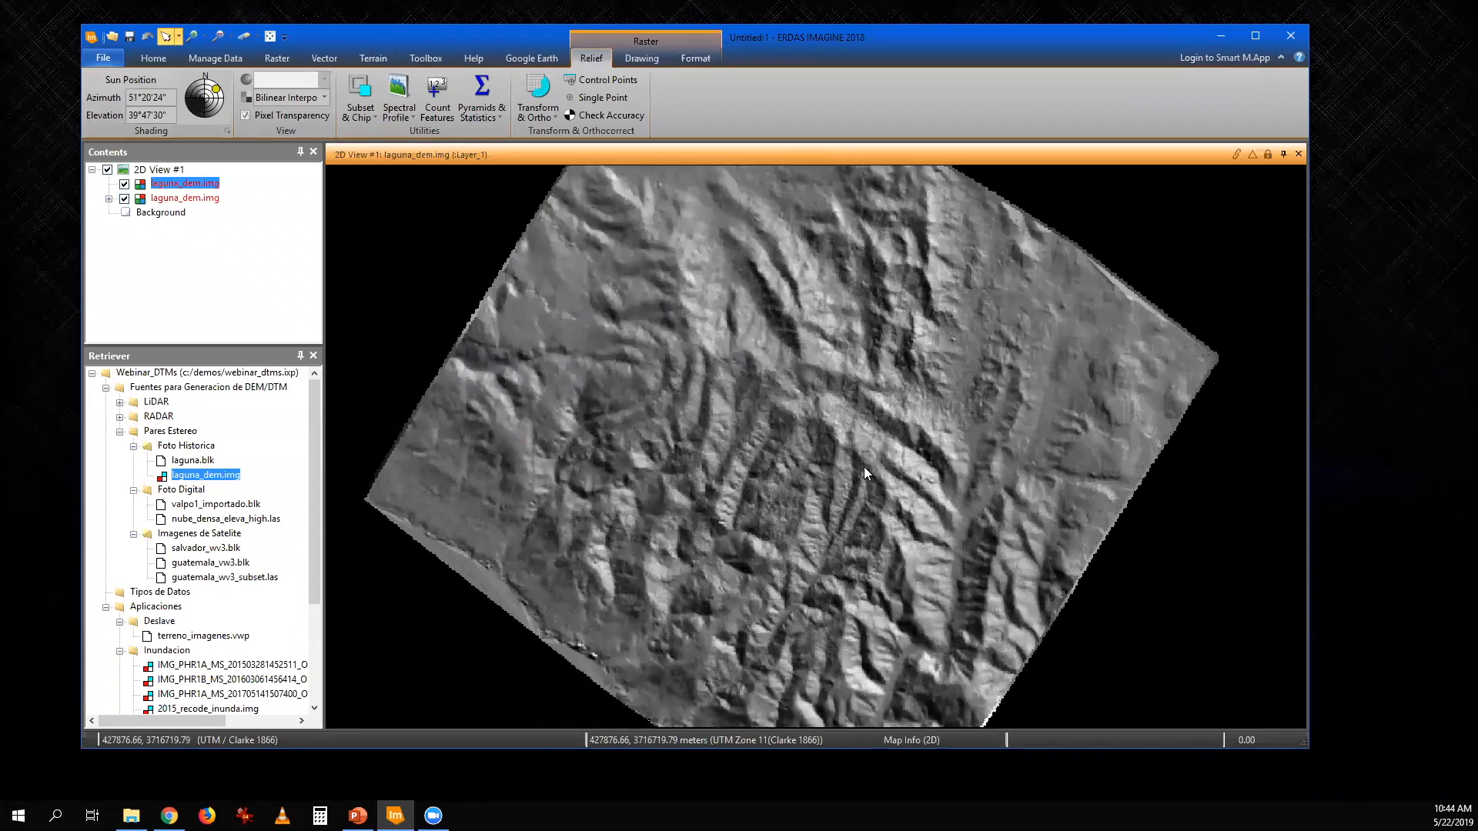
scroll(864, 467, "up", 3)
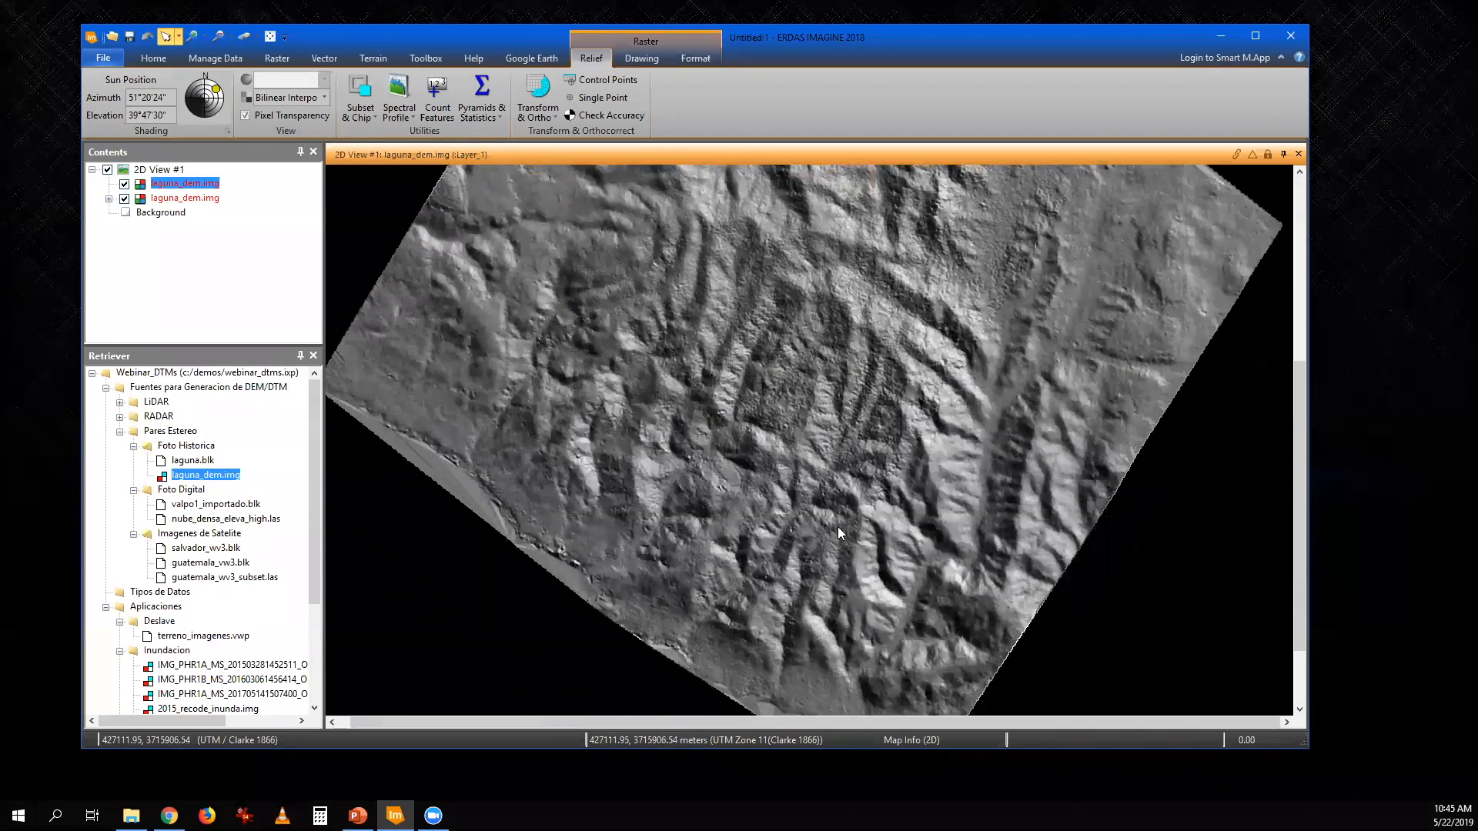
scroll(838, 527, "up", 4)
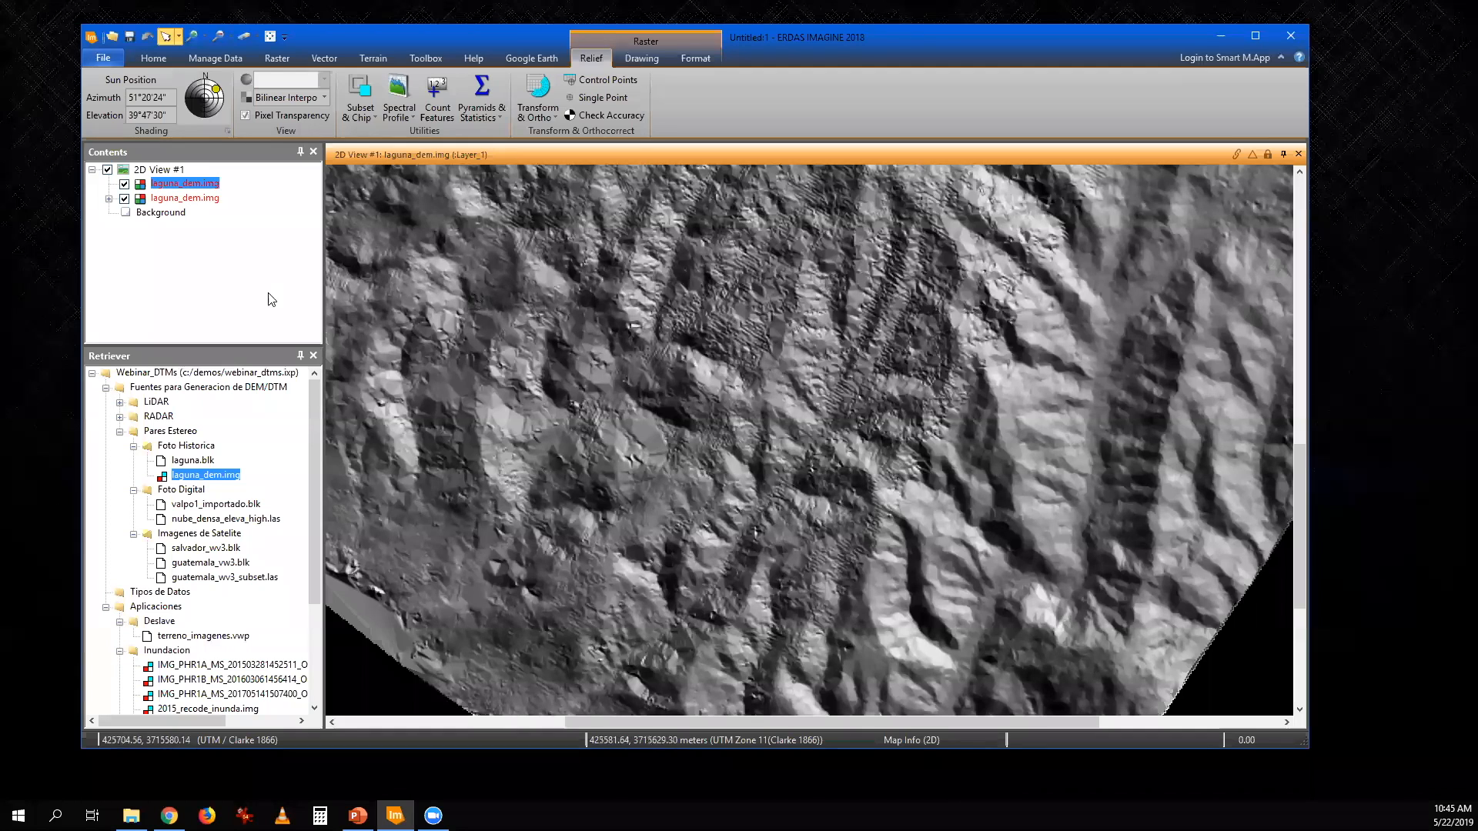
- Compare the relief and grayscale versions of laguna_dem.img with a Swipe transition, and close the transition
left_click(153, 58)
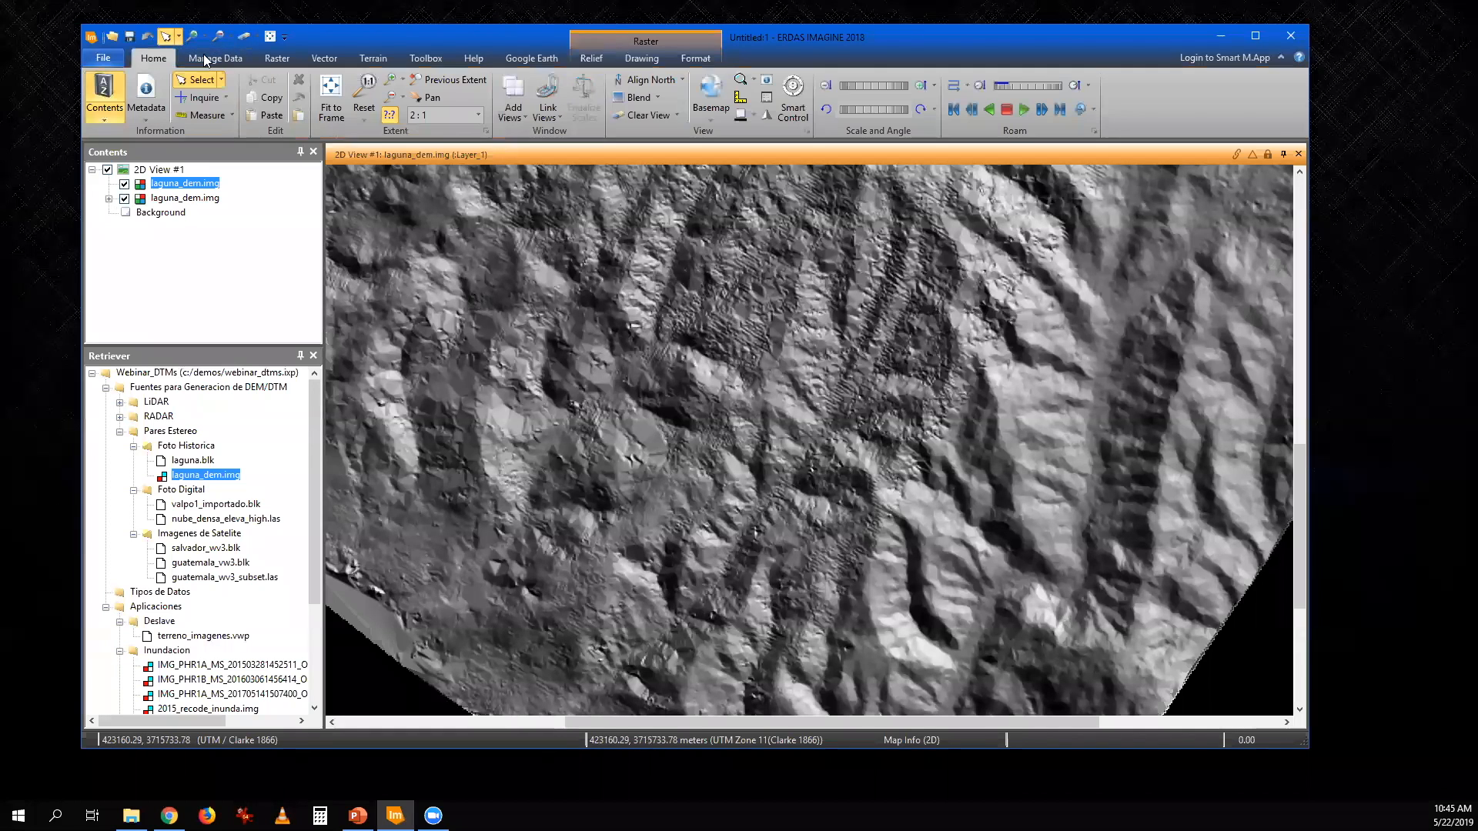
left_click(659, 98)
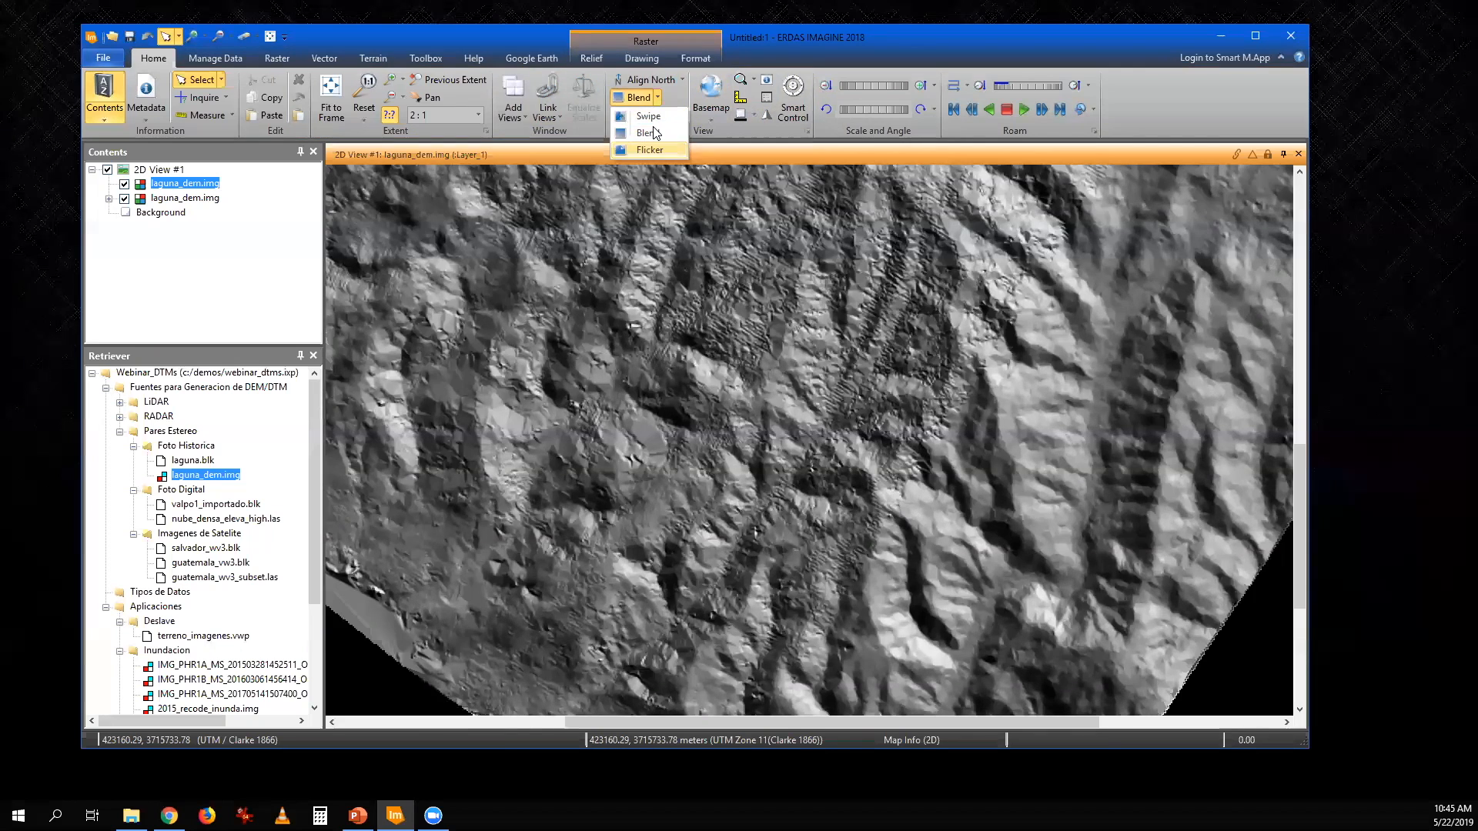
left_click(648, 116)
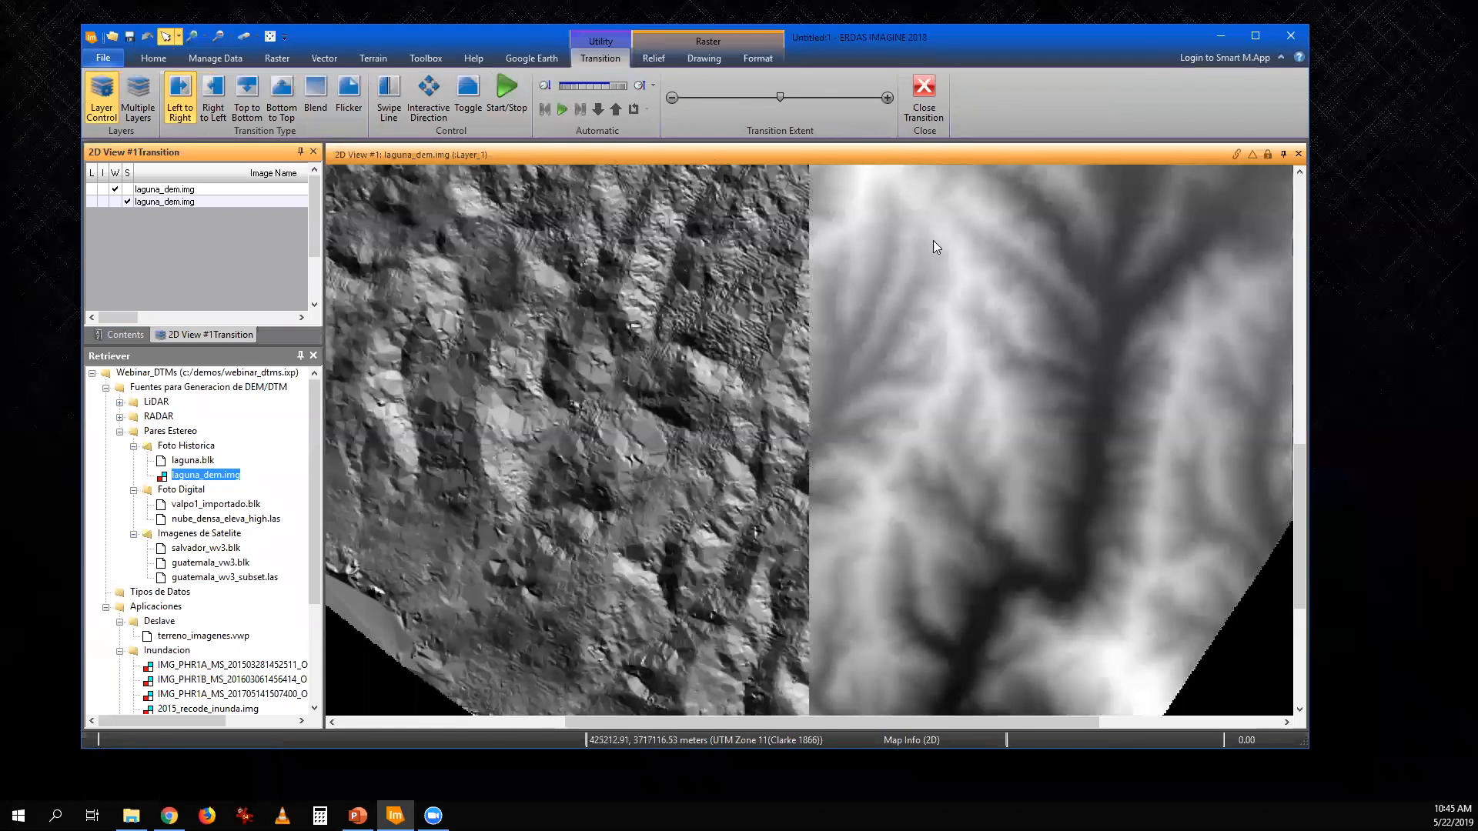
left_click_drag(779, 98, 802, 121)
left_click_drag(794, 112, 748, 108)
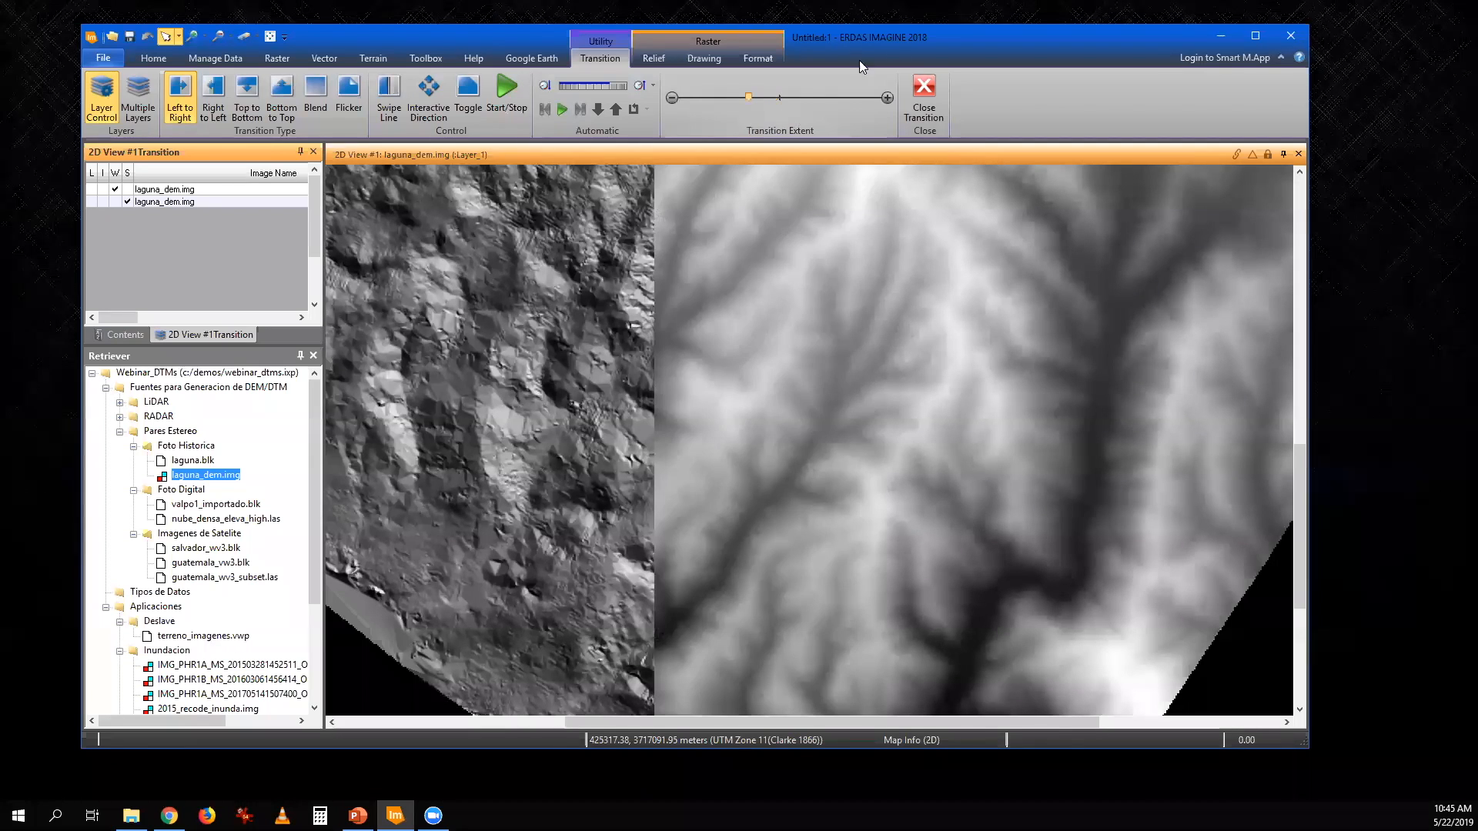
left_click(922, 84)
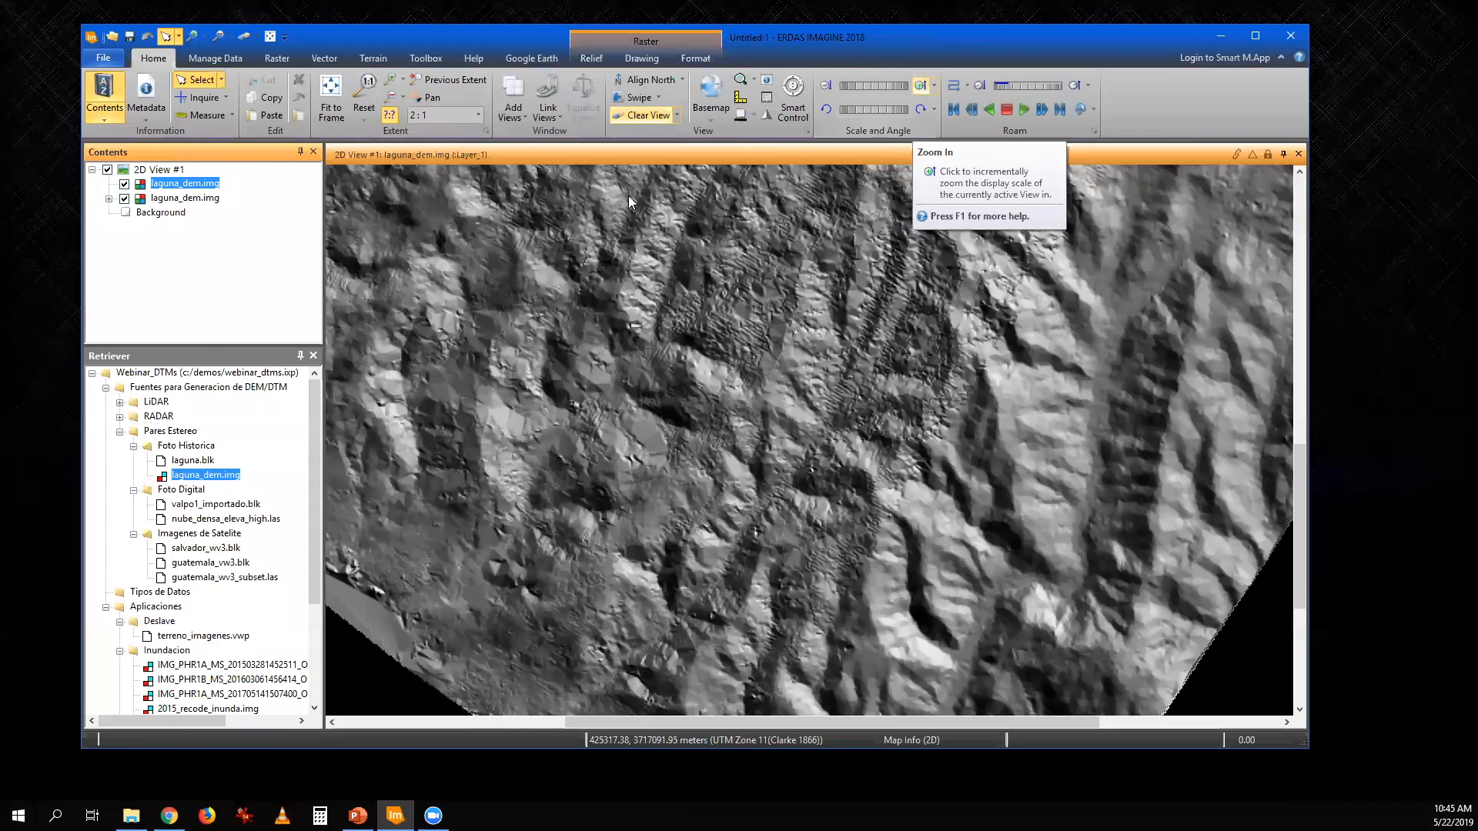
- Clear the view and load valpo1_importado.blk, showing dsc04425.jpg in the second view and fitting the block's footprints in the first
left_click(244, 37)
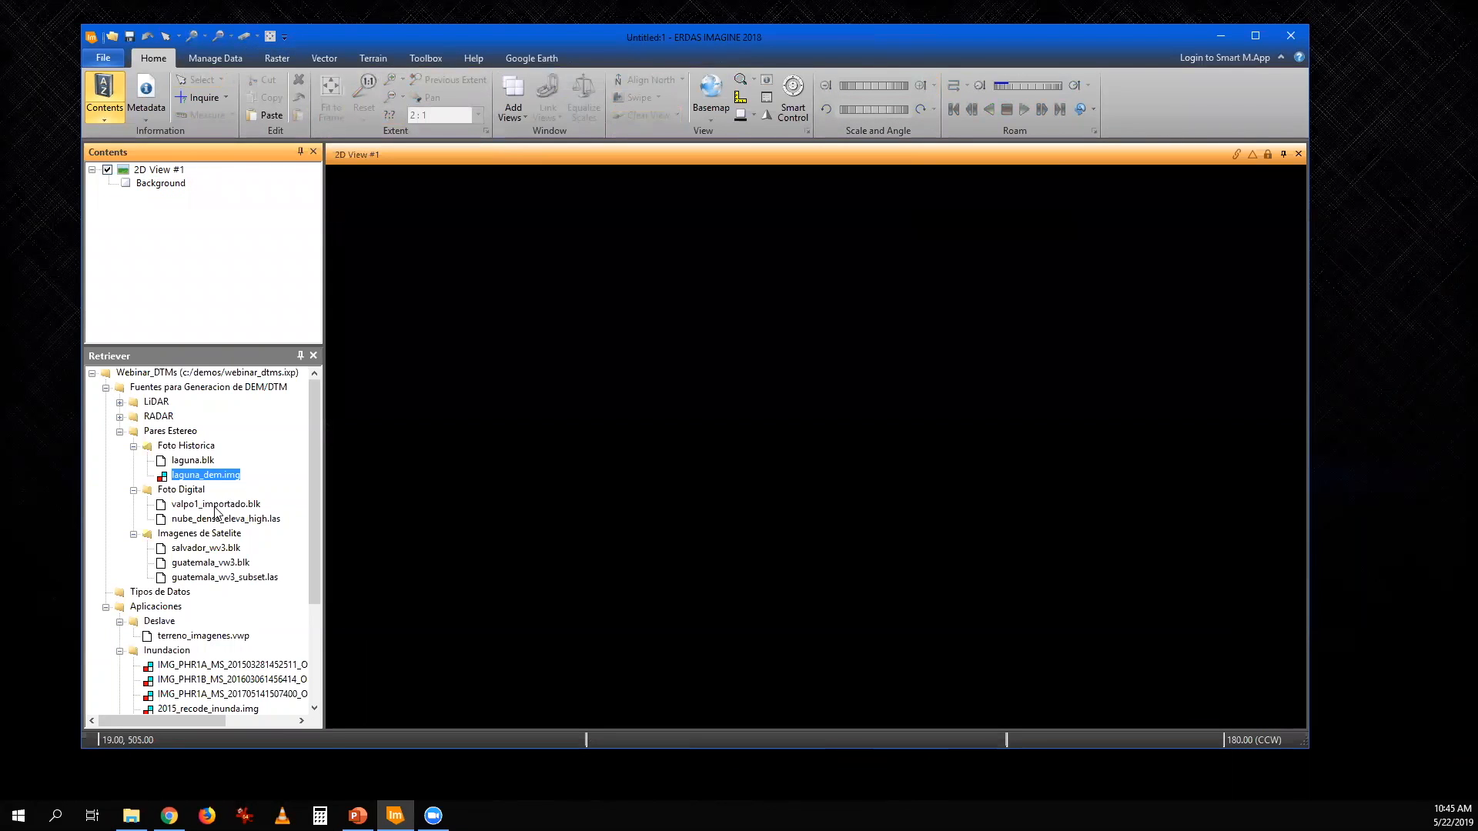
left_click_drag(217, 510, 559, 459)
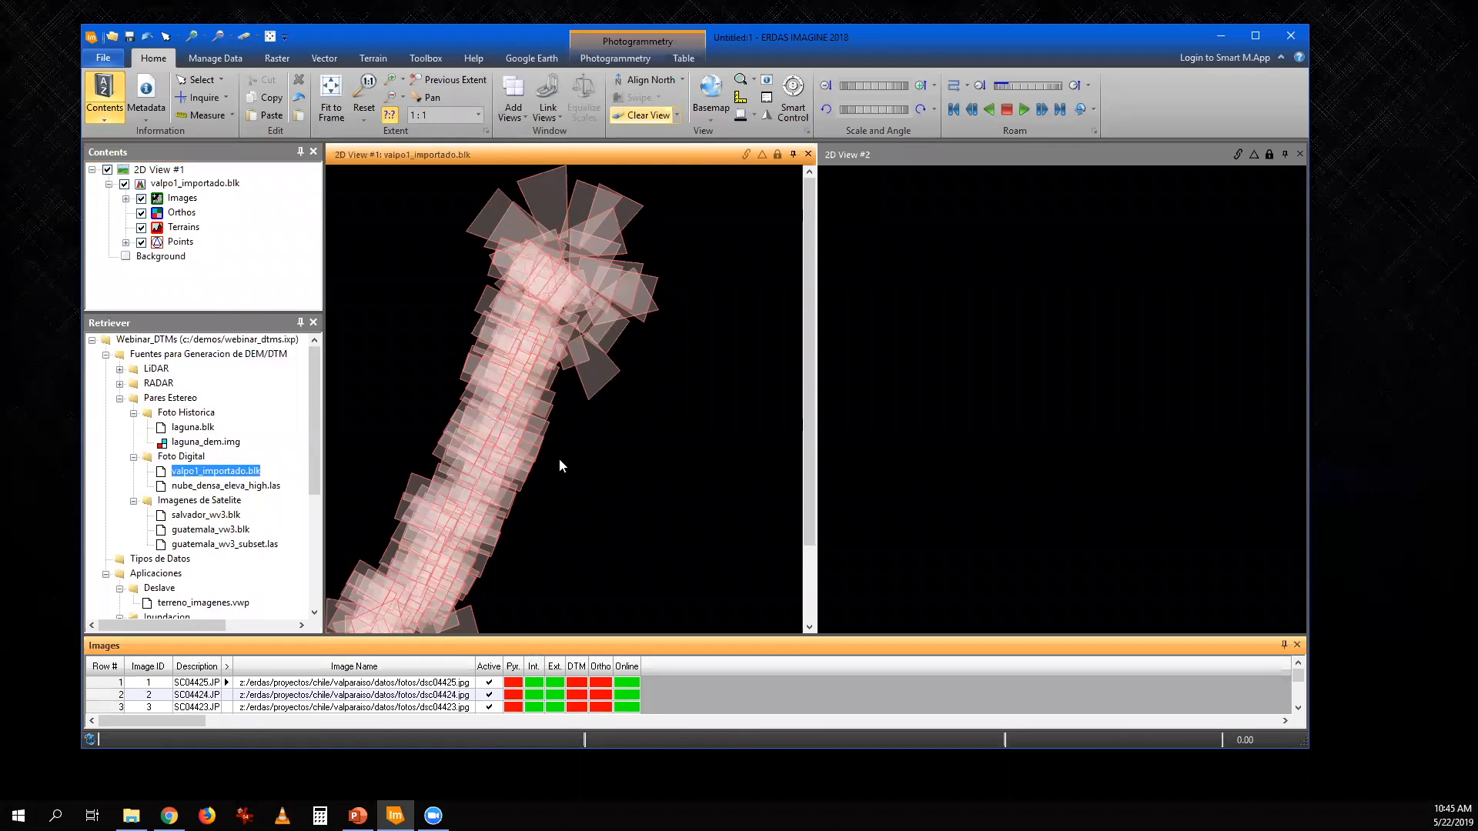
left_click(115, 683)
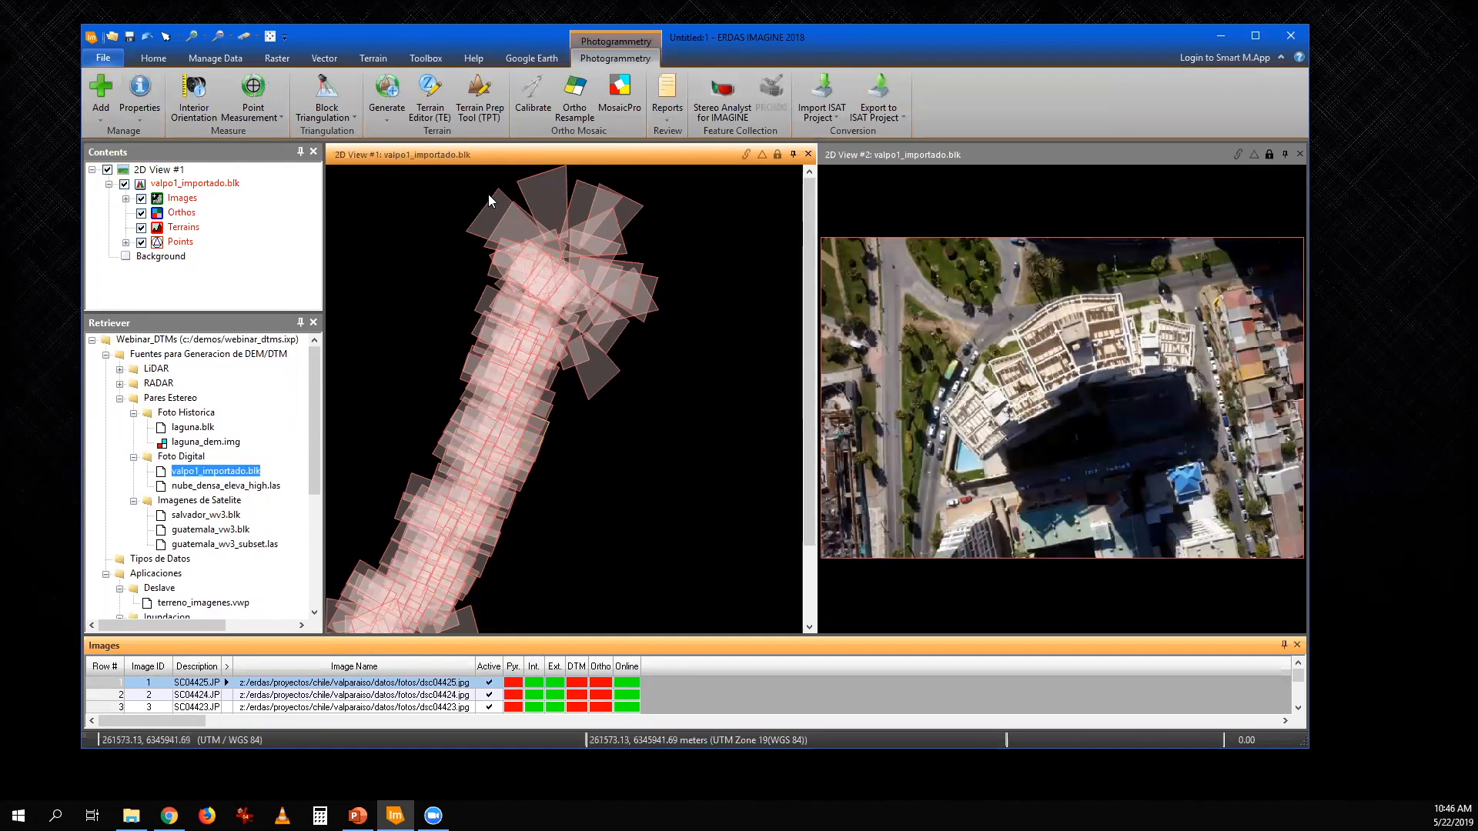
left_click(270, 36)
- Examine the buildings, pool and street traffic in dsc04425.jpg at several magnifications in the second view
scroll(1003, 387, "up", 5)
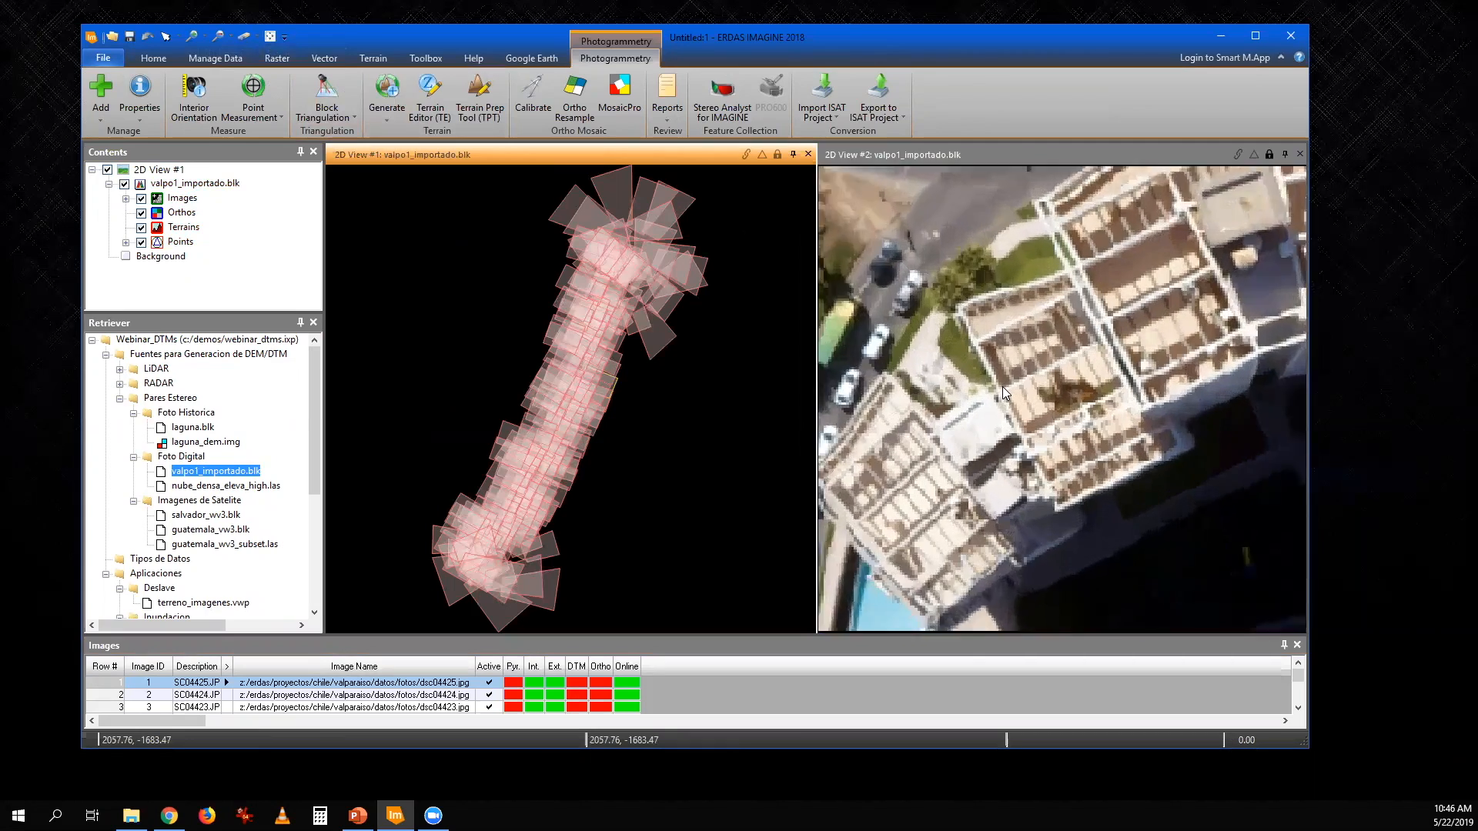
scroll(1002, 387, "up", 3)
left_click_drag(1039, 389, 1252, 248)
scroll(908, 384, "down", 1)
left_click_drag(894, 383, 990, 340)
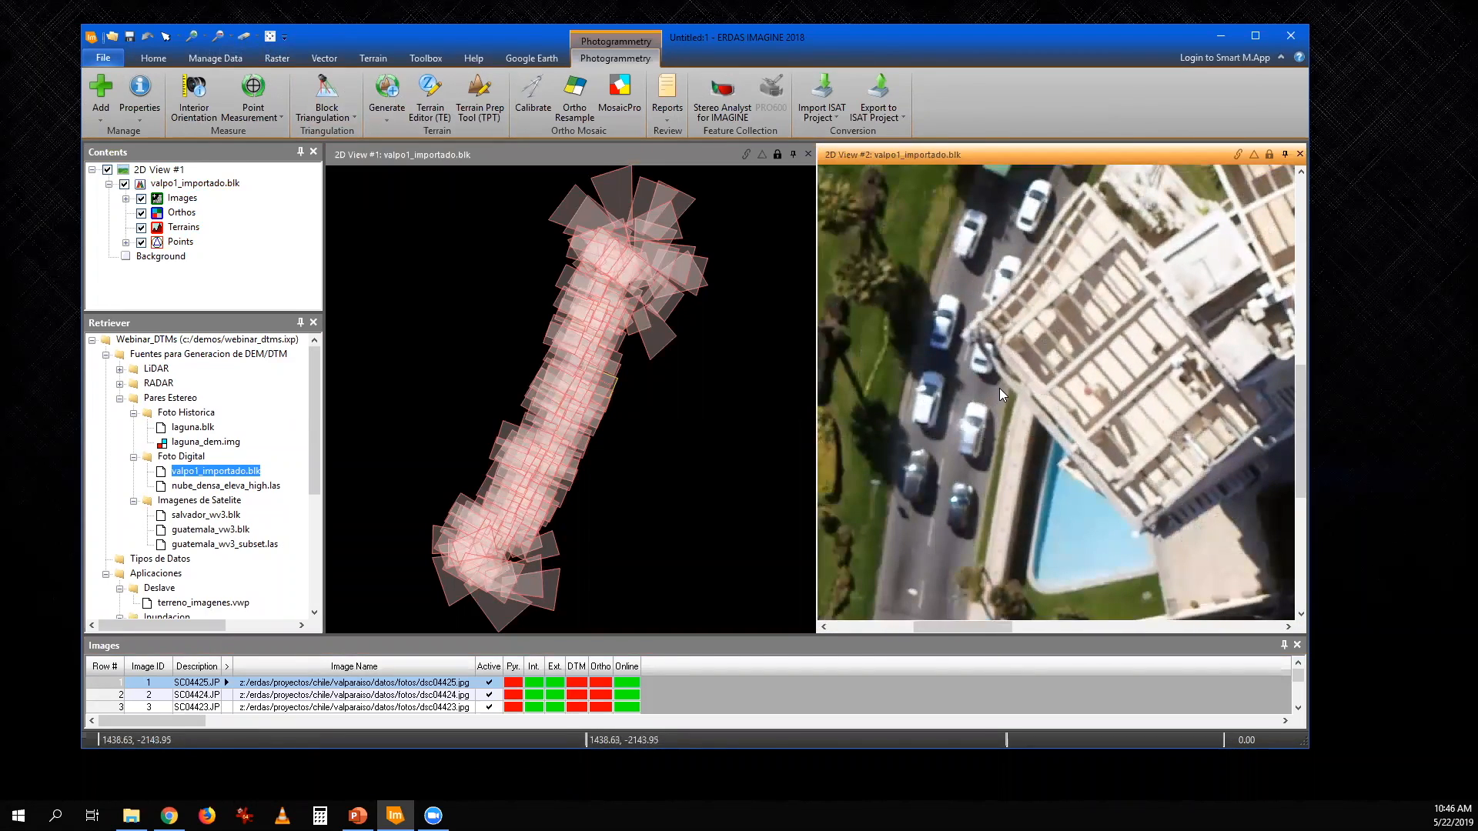
scroll(1053, 340, "down", 1)
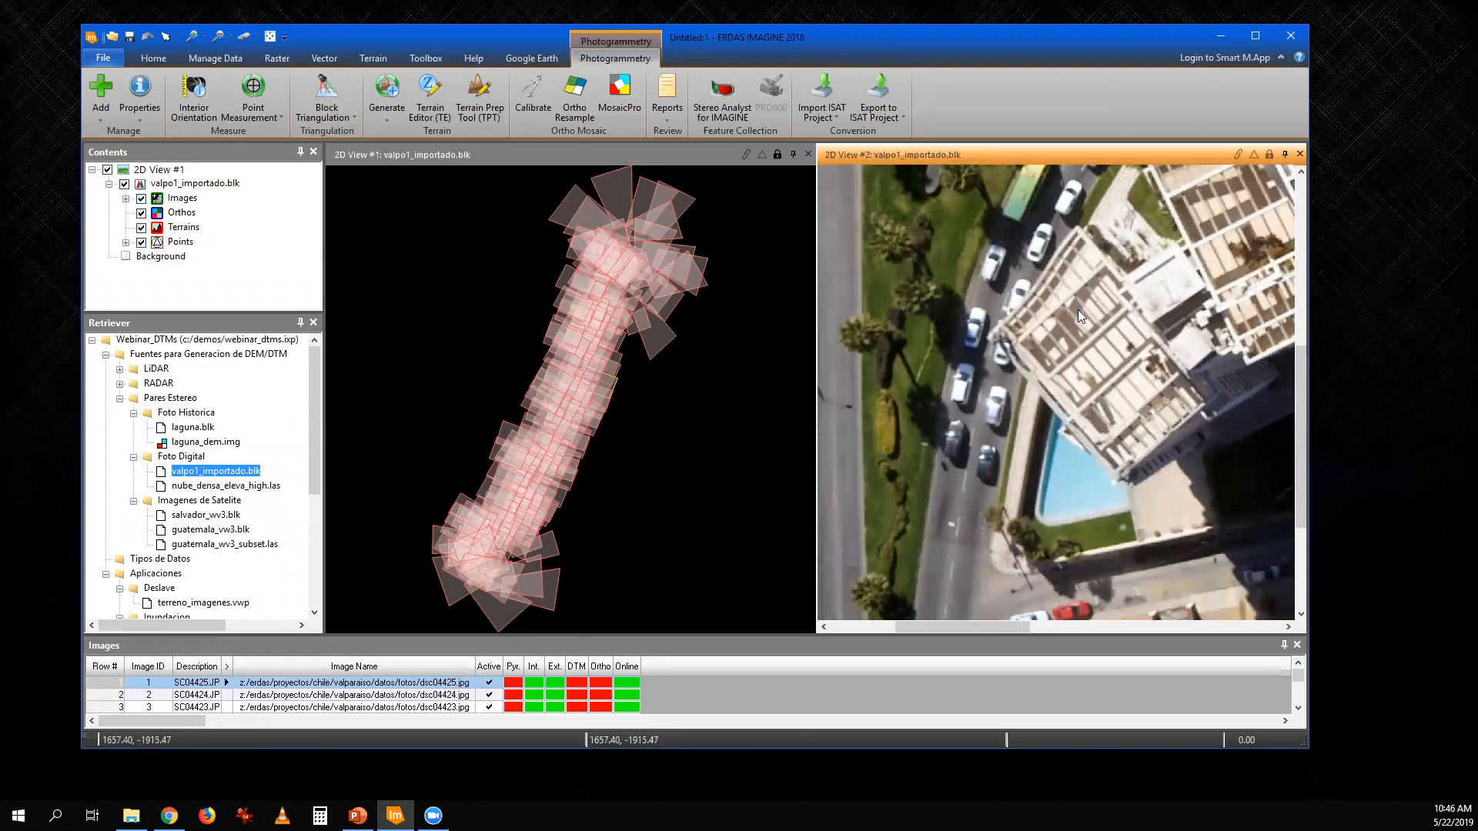
scroll(1077, 309, "down", 1)
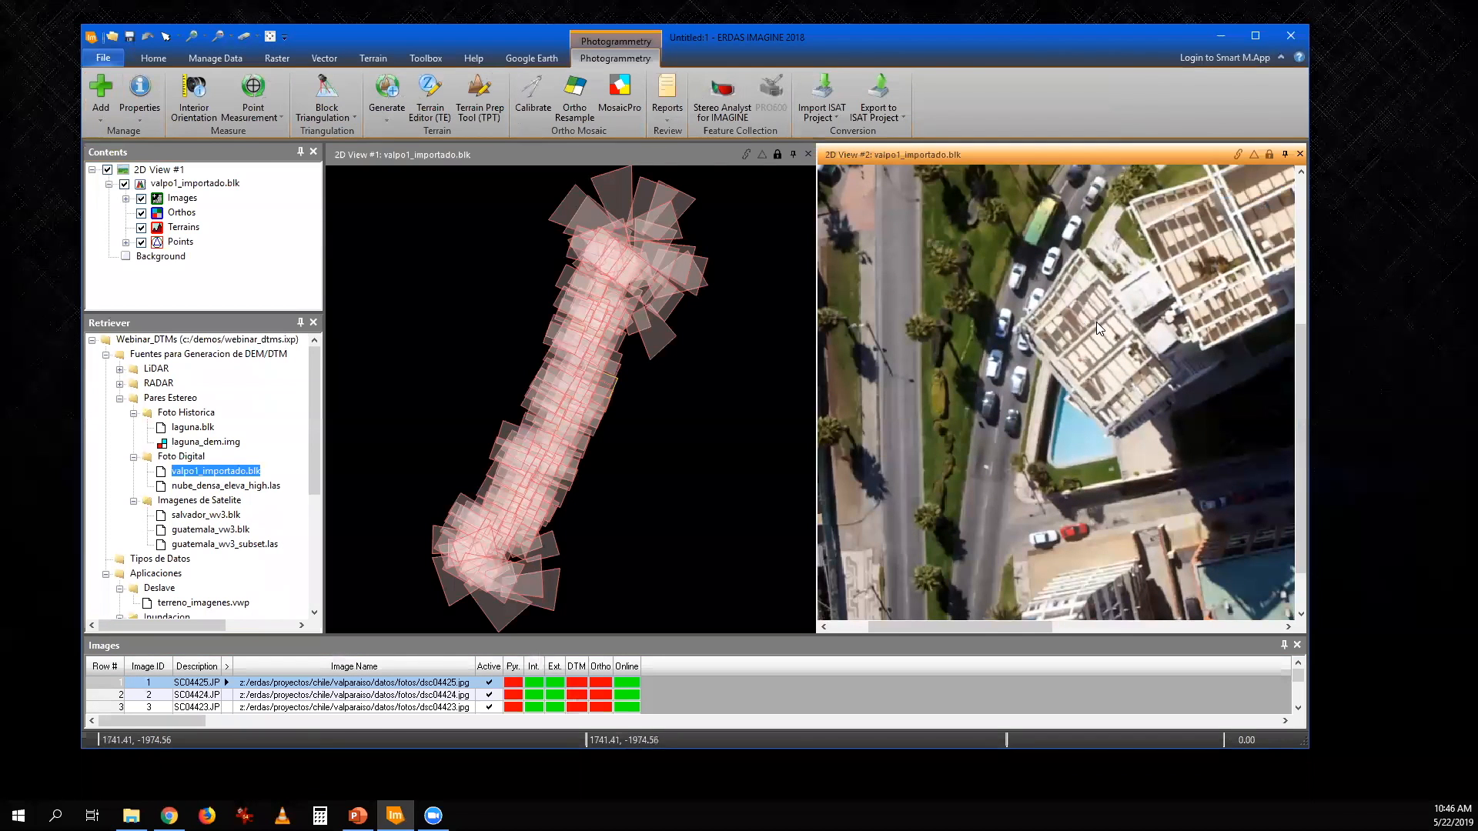
- Examine the house roofs and parked cars in dsc04425.jpg up close in the second view
scroll(1096, 321, "down", 1)
left_click_drag(1039, 369, 975, 484)
left_click_drag(1138, 384, 1054, 440)
scroll(1147, 459, "up", 3)
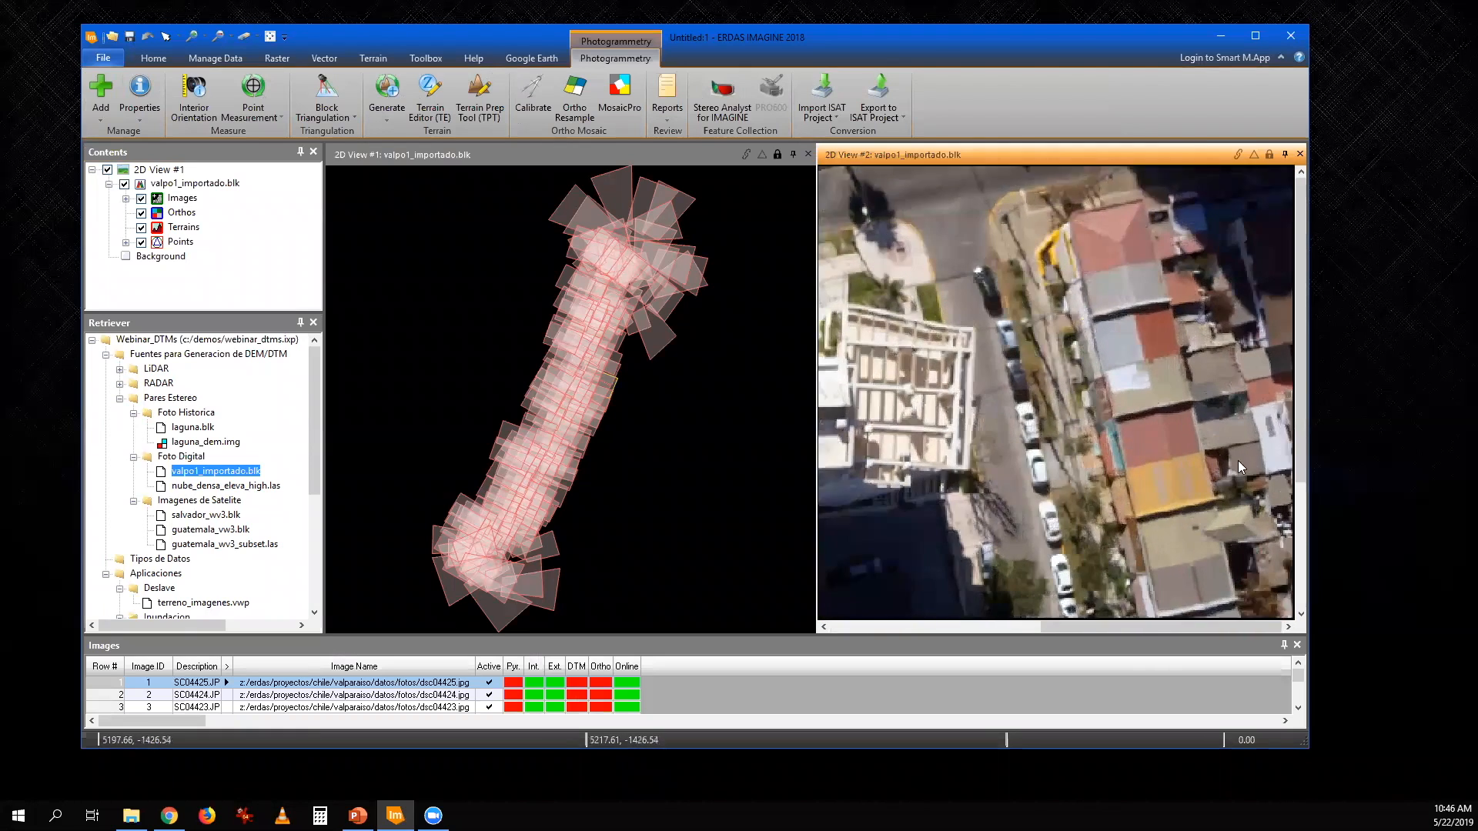
scroll(1179, 459, "up", 2)
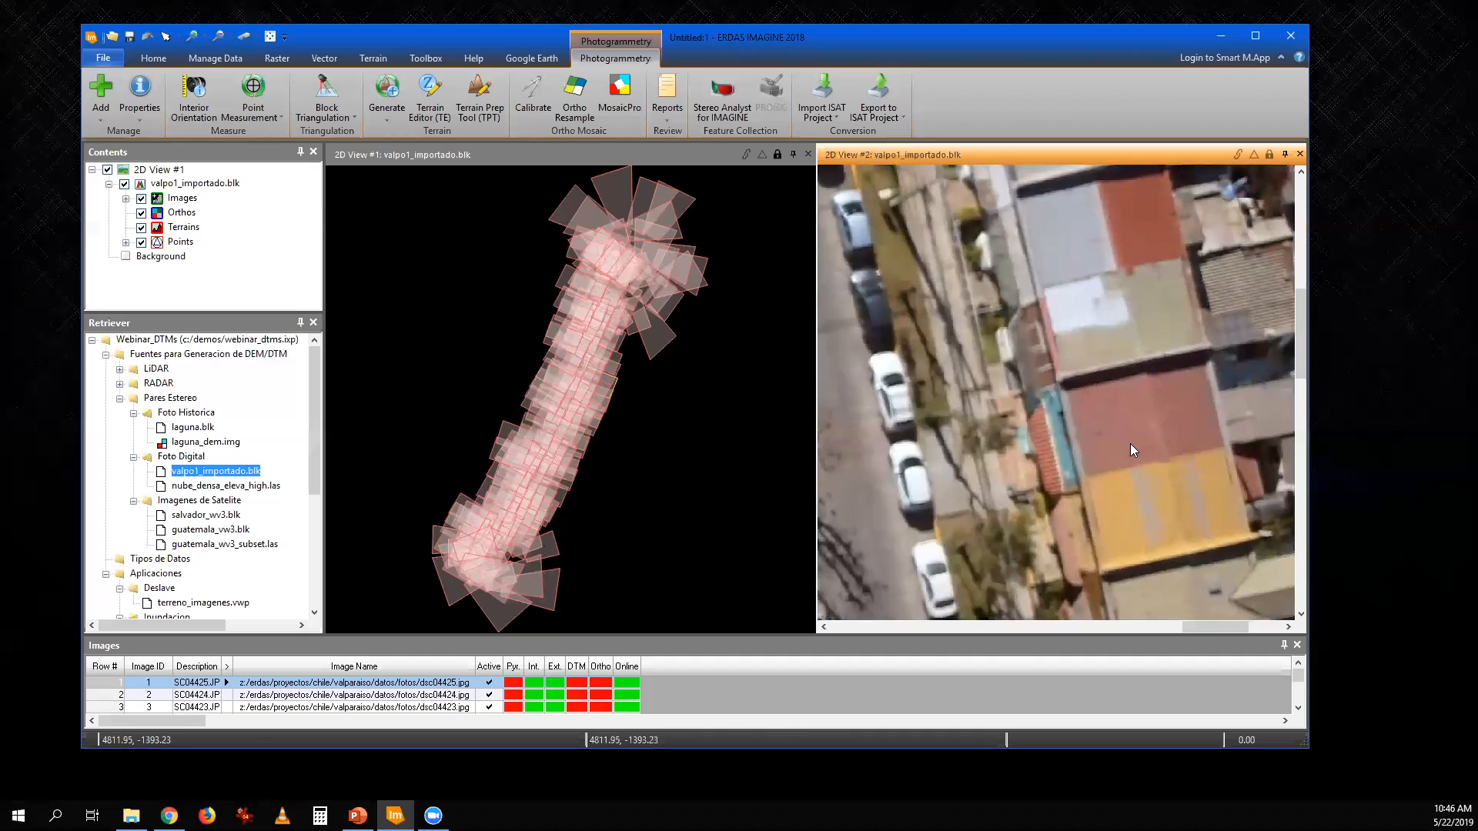
- Review the general and fiducial camera information for the sensor of dsc04425.jpg, and leave the camera settings unchanged
left_click(503, 154)
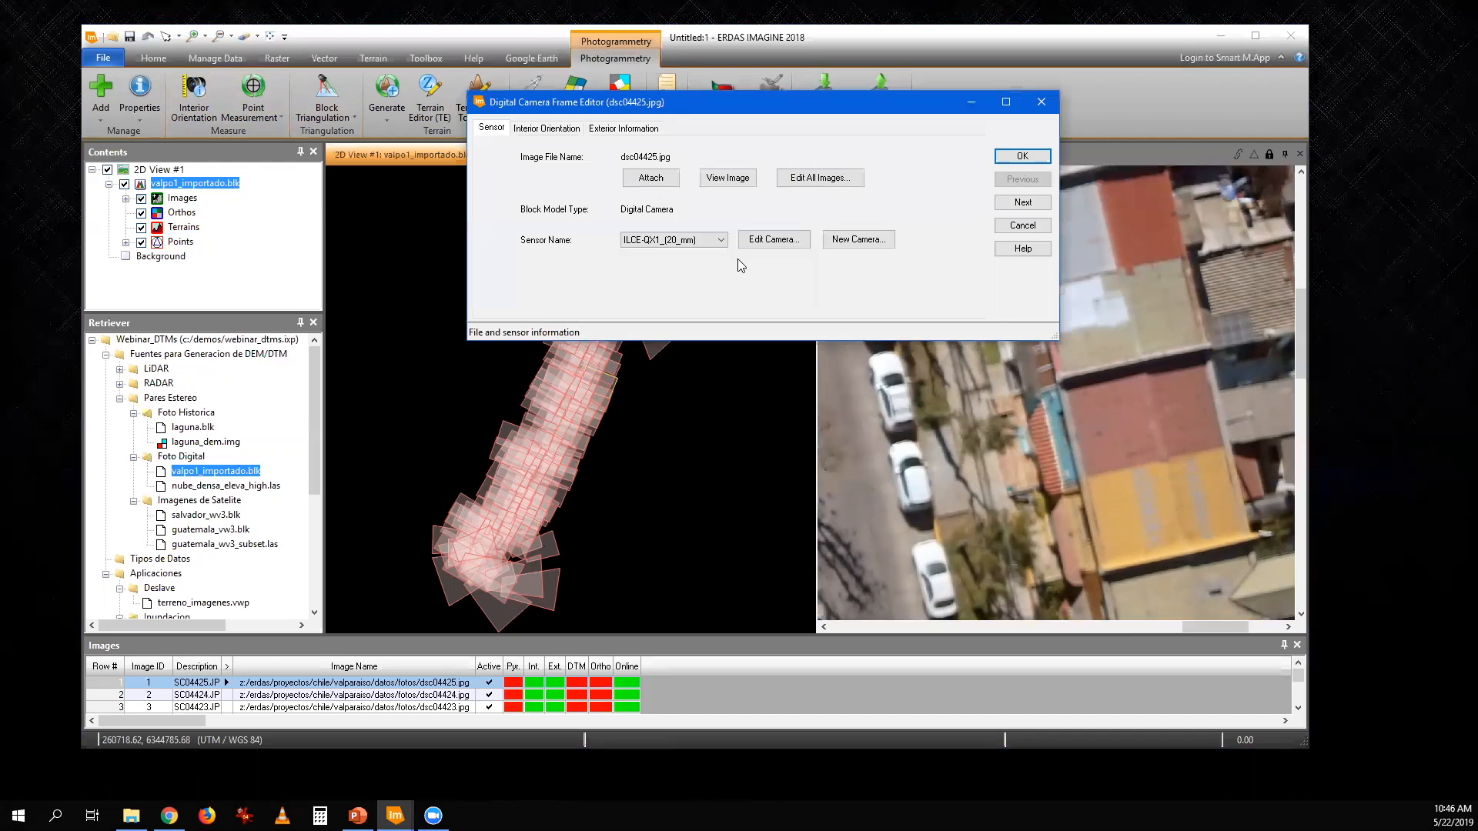
left_click(774, 240)
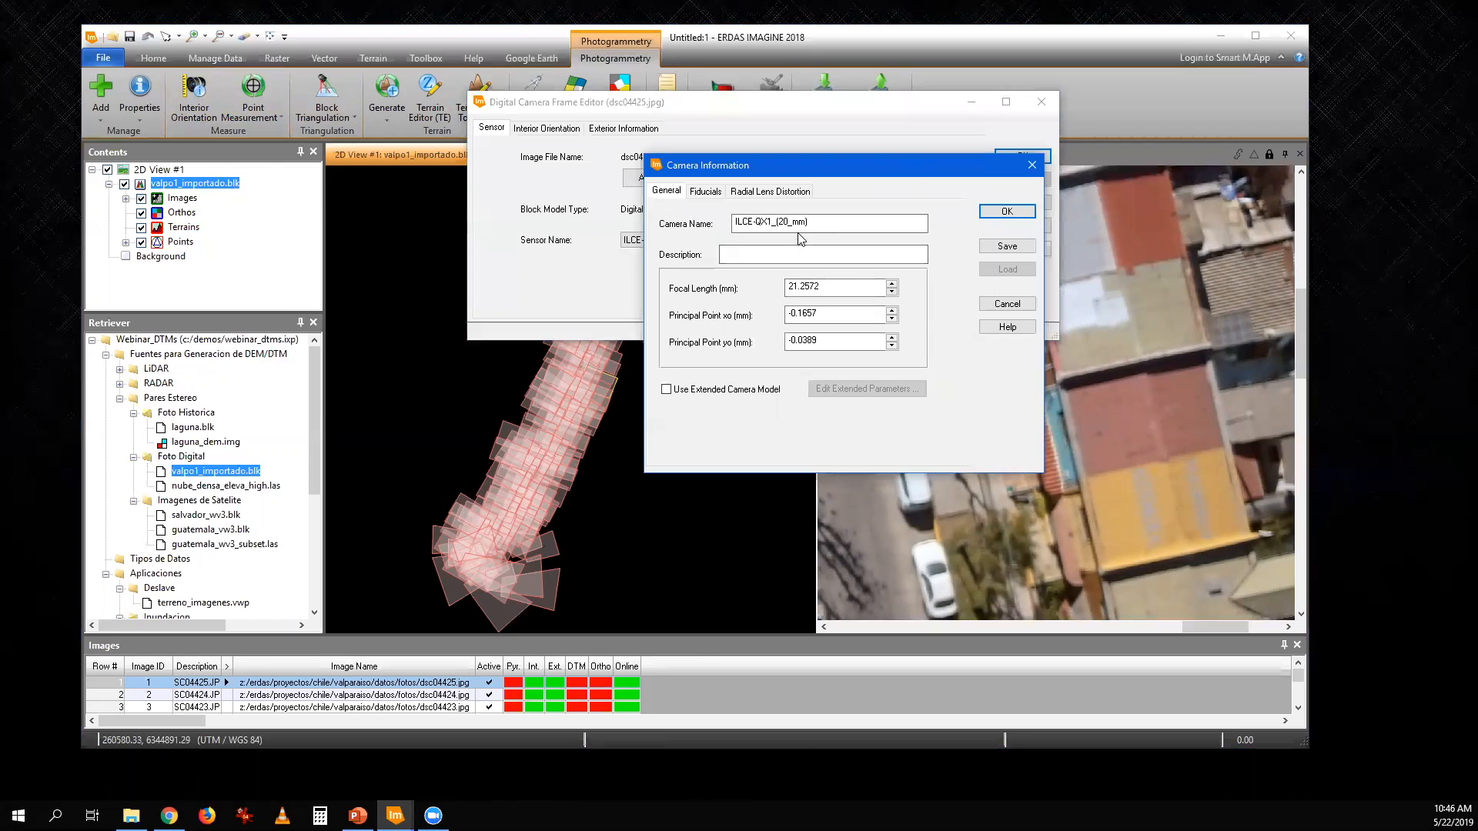
left_click_drag(814, 223, 733, 224)
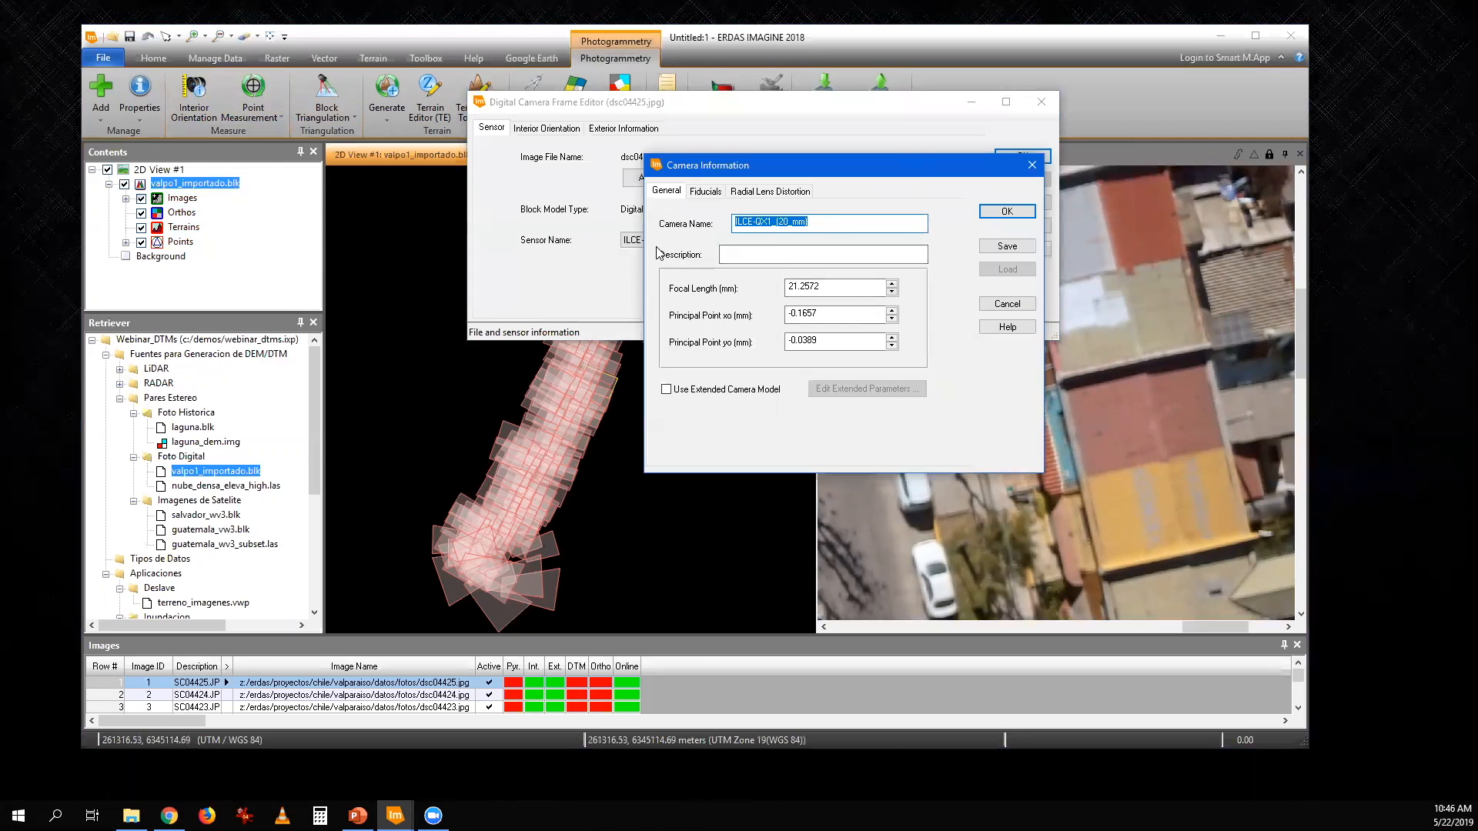
left_click(707, 191)
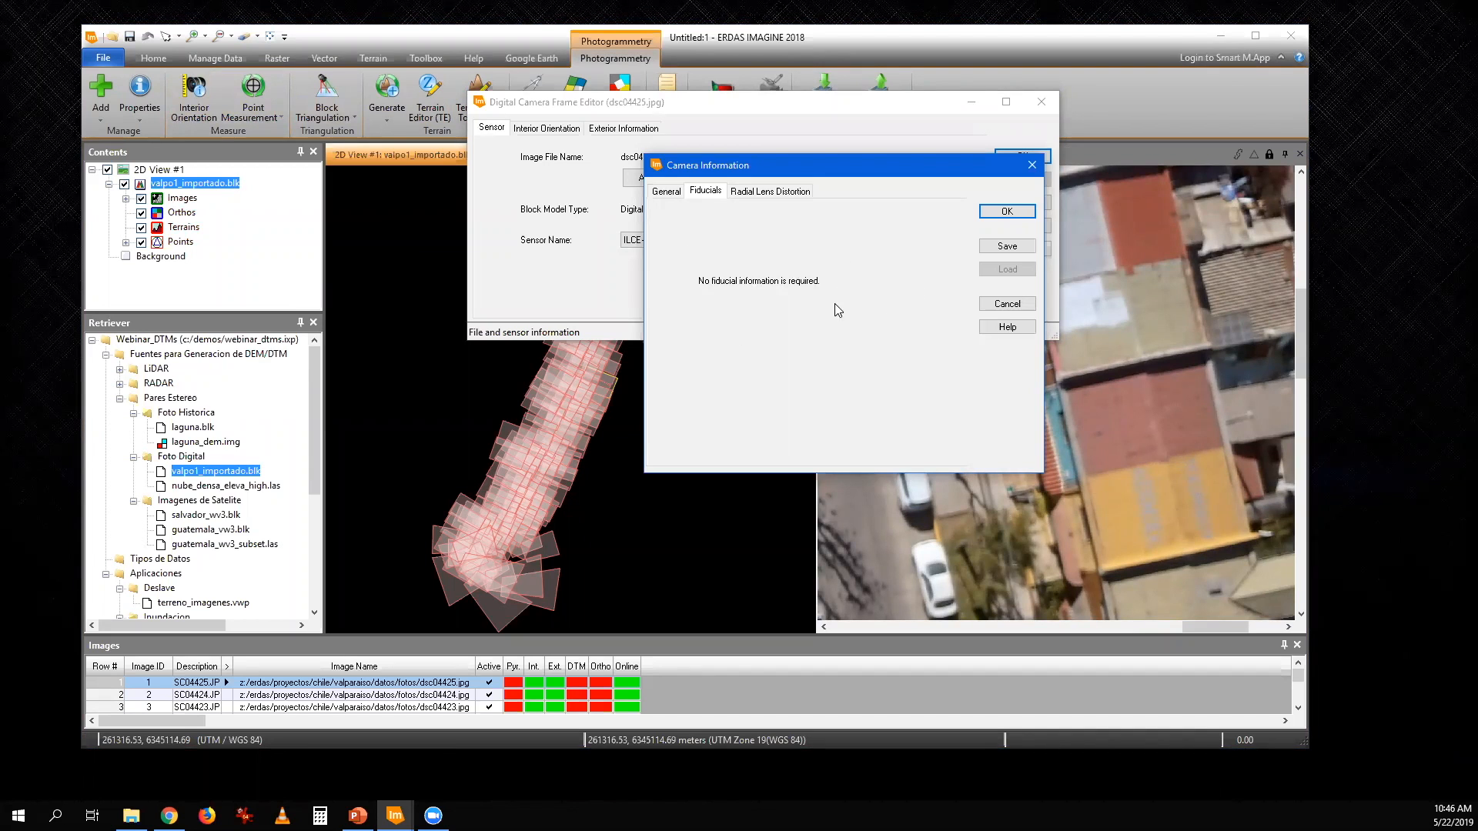
left_click(1027, 304)
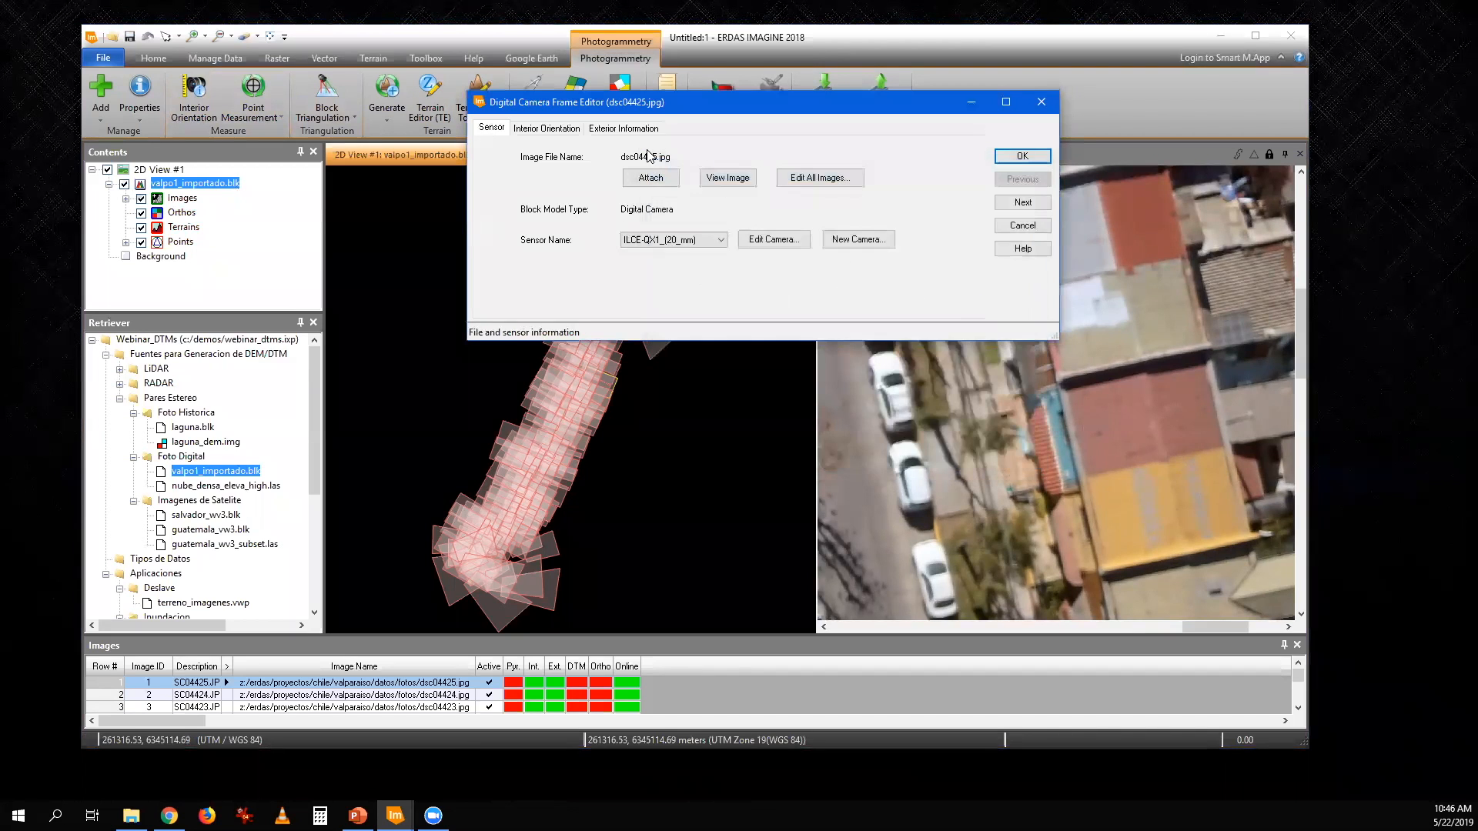
- Check the interior orientation pixel sizes of dsc04425.jpg, and close the frame editor without applying changes
left_click(547, 129)
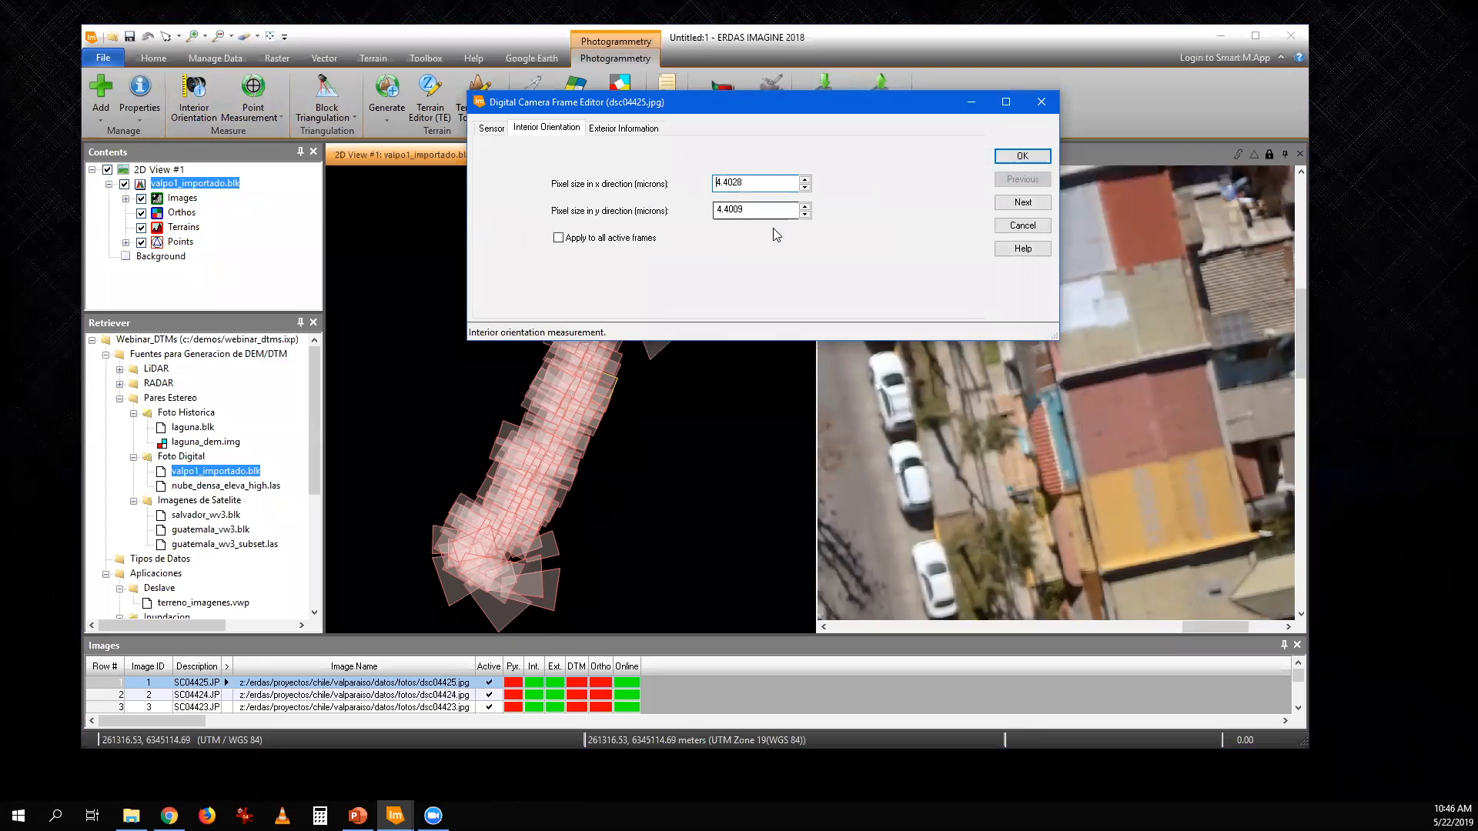
left_click_drag(753, 181, 708, 182)
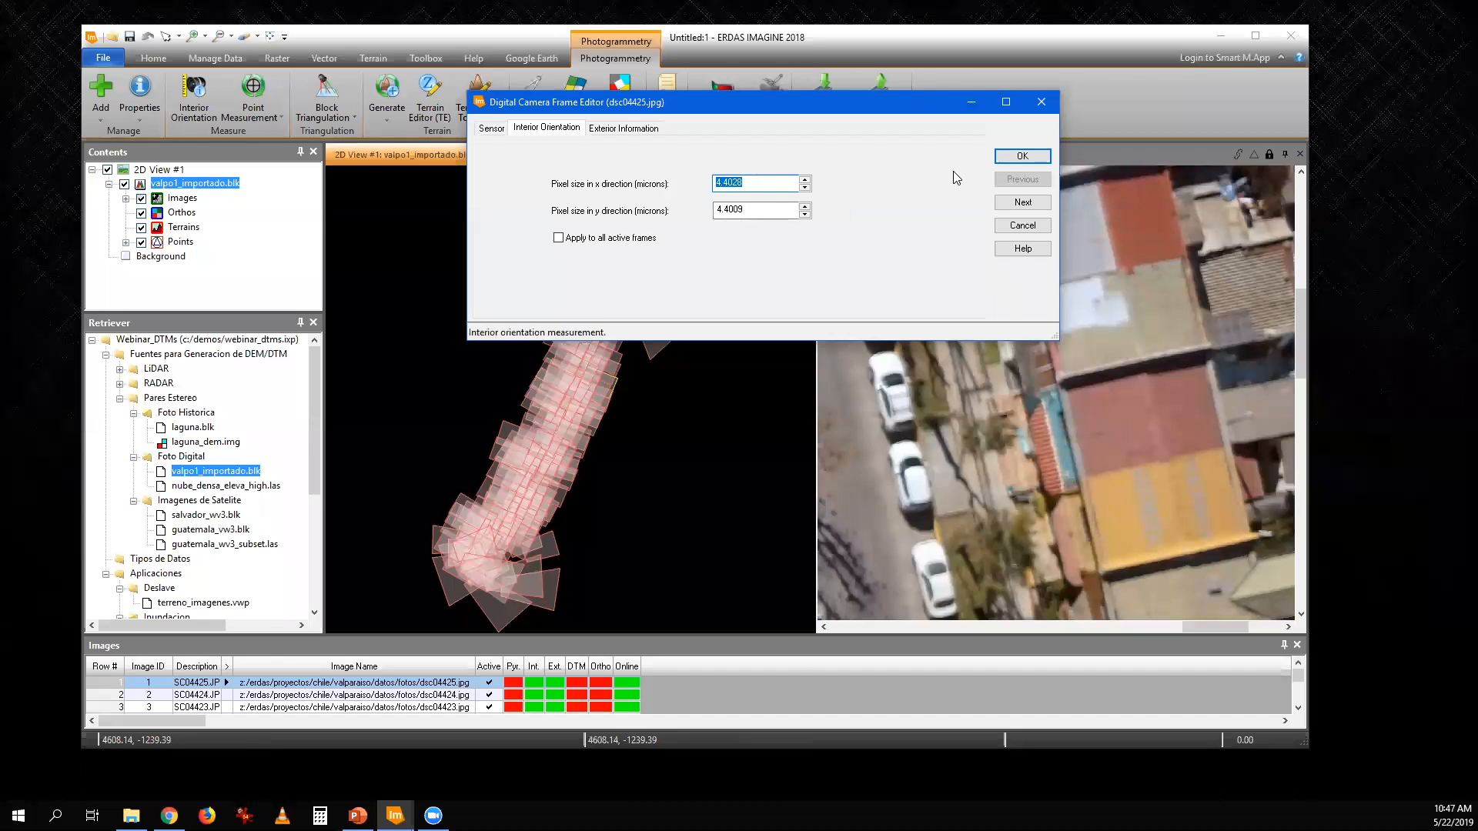
left_click(1033, 229)
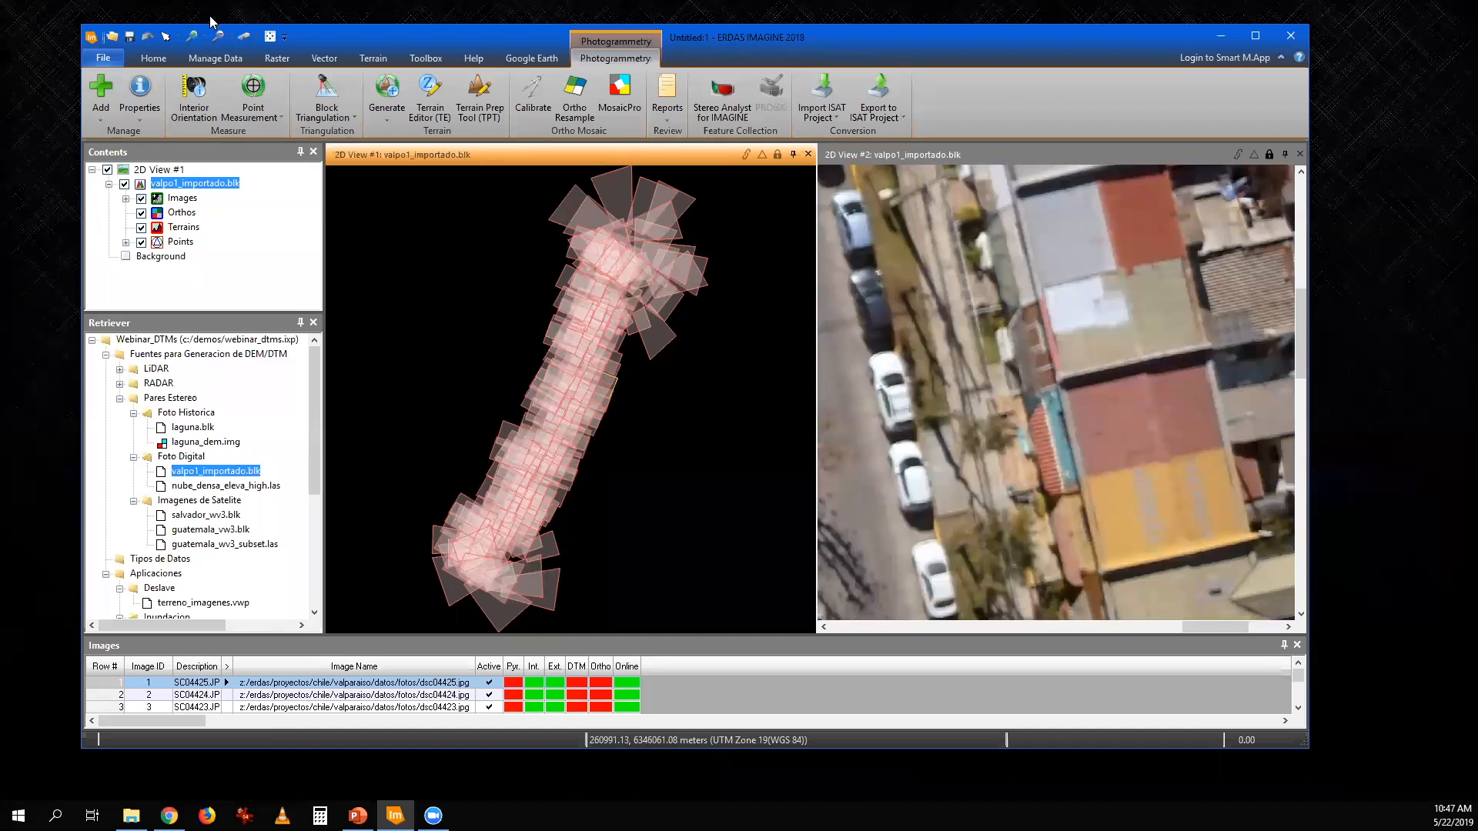
- Clear the views without saving changes to valpo1_importado.blk, and load nube_densa_eleva_high.las into the 2D view
left_click(242, 35)
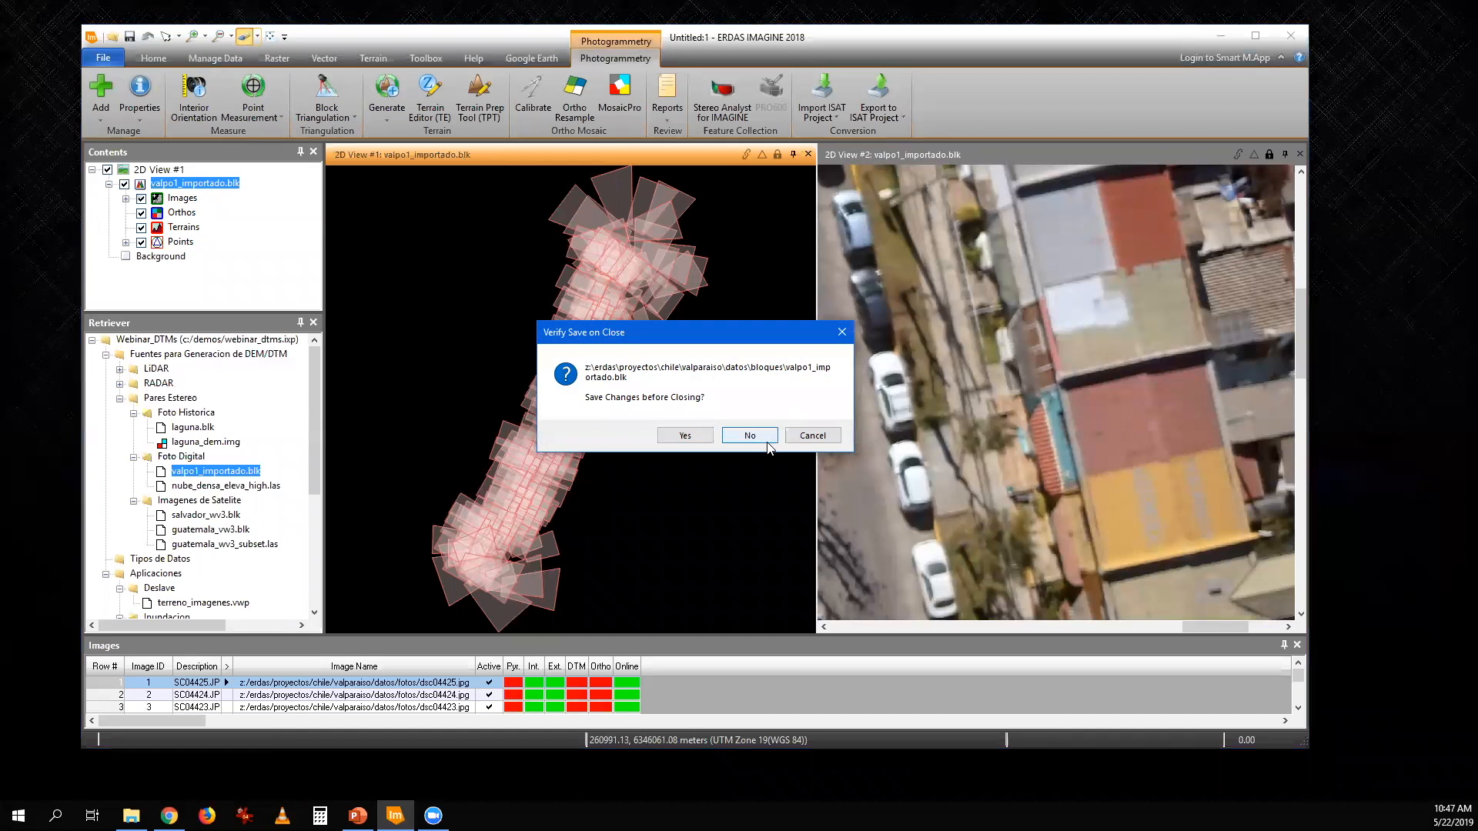
left_click(766, 442)
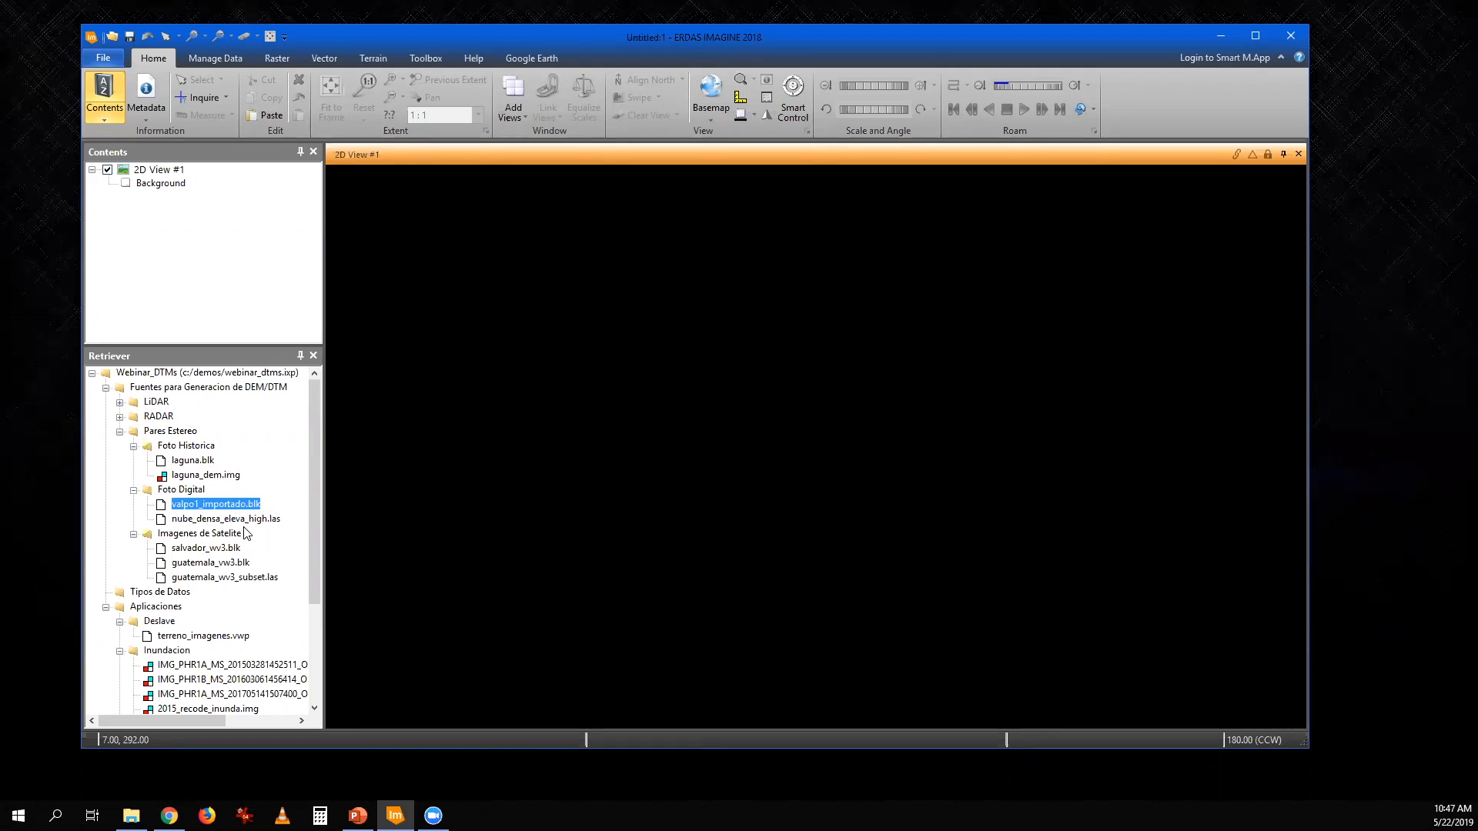
left_click_drag(231, 520, 613, 488)
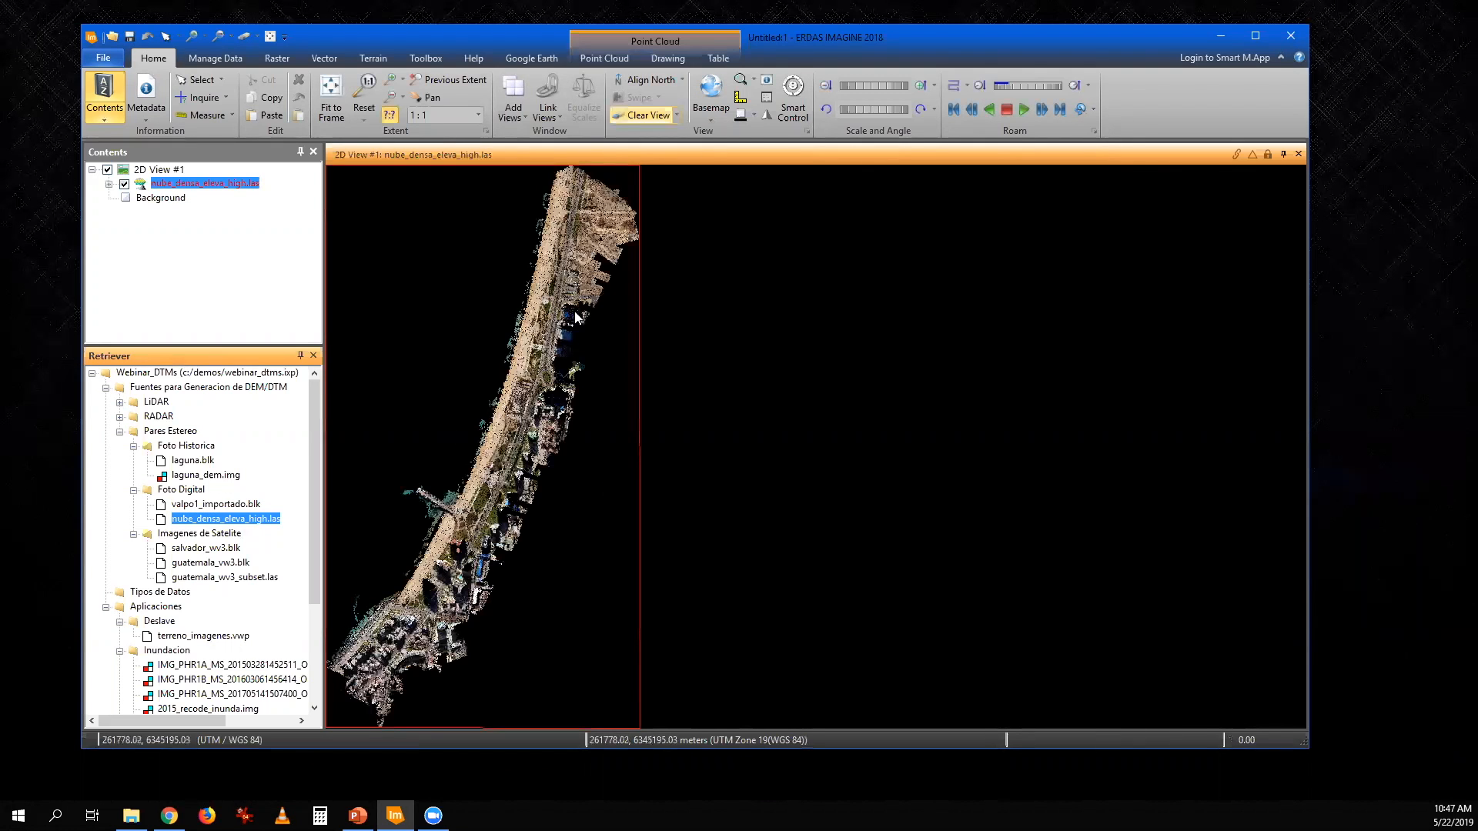
- Open the point cloud in a 3D display beside the 2D view, and widen the 3D display
left_click(591, 57)
left_click(1127, 110)
left_click(1134, 160)
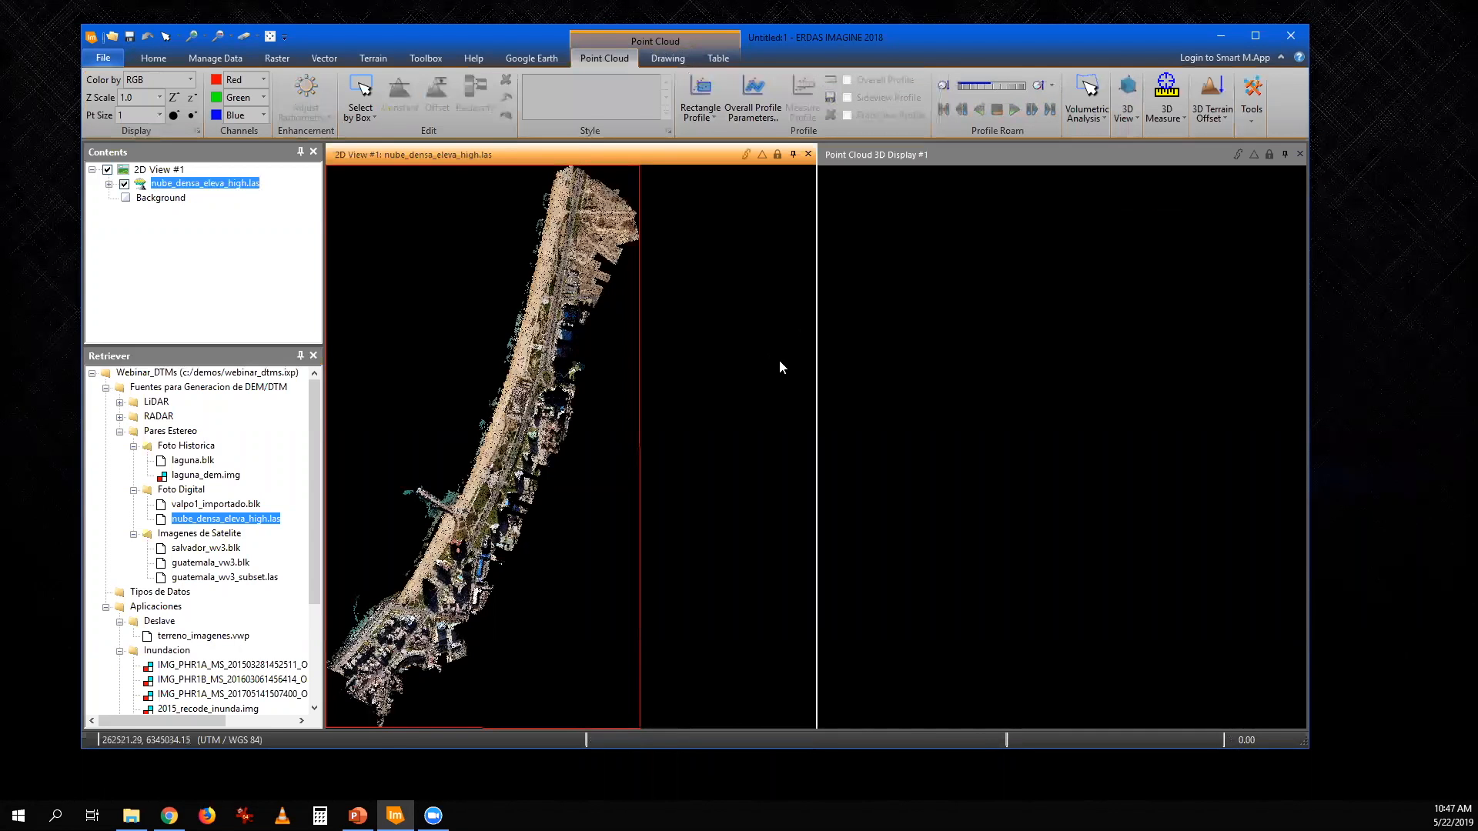
left_click_drag(814, 366, 530, 390)
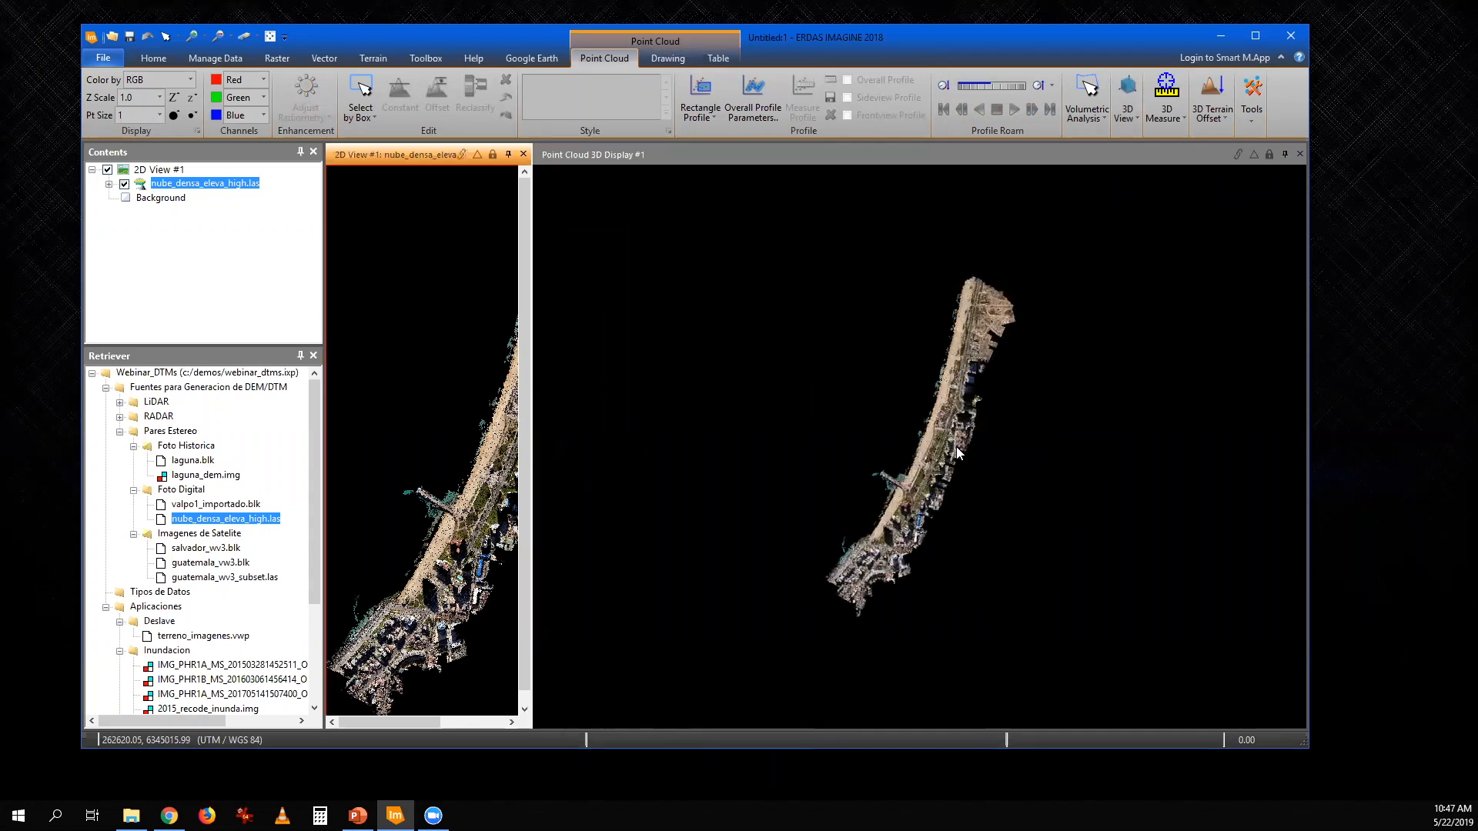
- Set the point size of the cloud to 3 with the 3D display tilted over the beach and pier
left_click_drag(931, 410, 845, 700)
scroll(939, 495, "up", 5)
left_click_drag(943, 479, 1003, 580)
scroll(1002, 581, "up", 5)
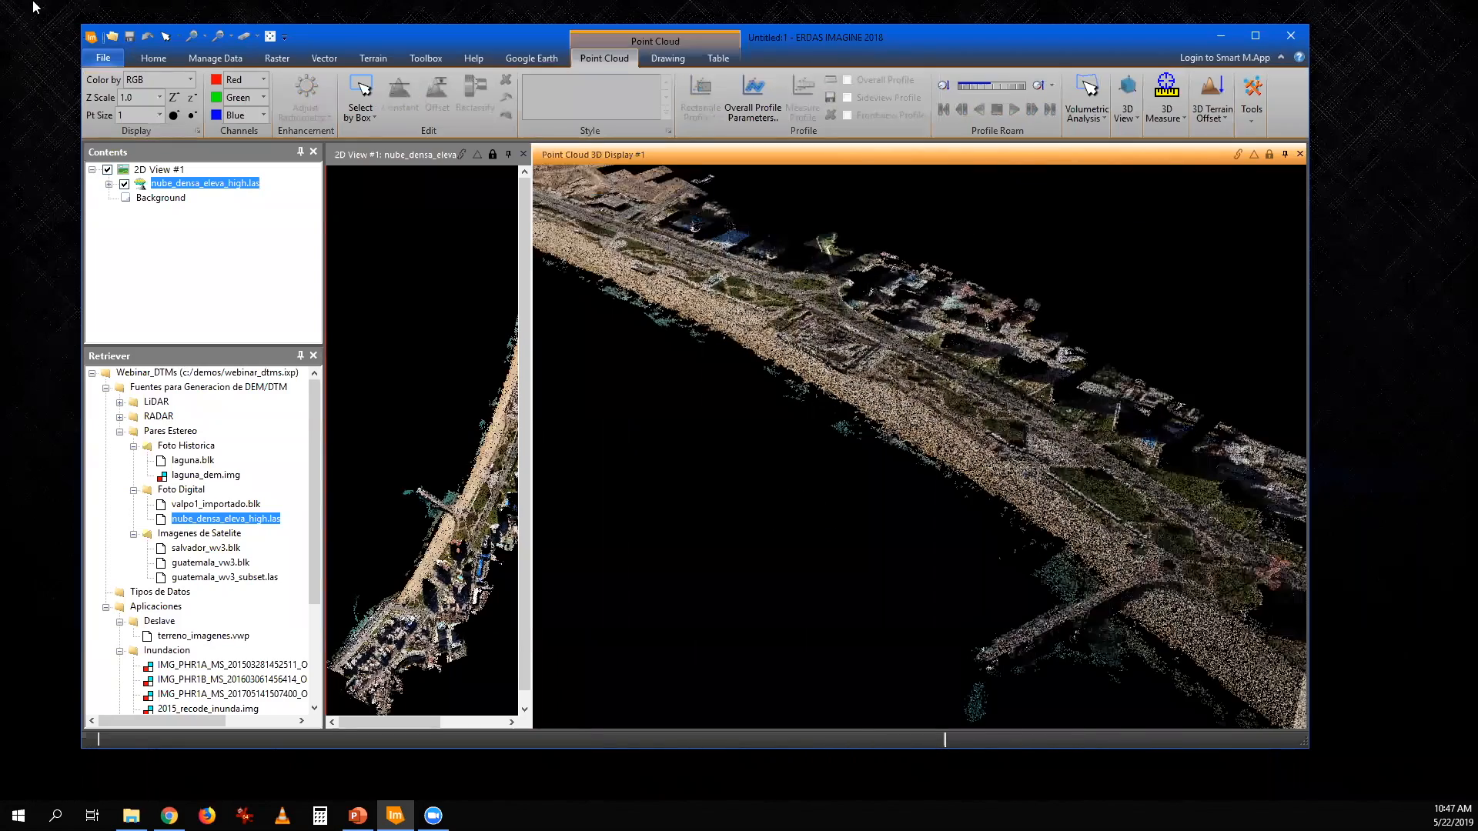
left_click(174, 115)
left_click_drag(993, 442, 859, 452)
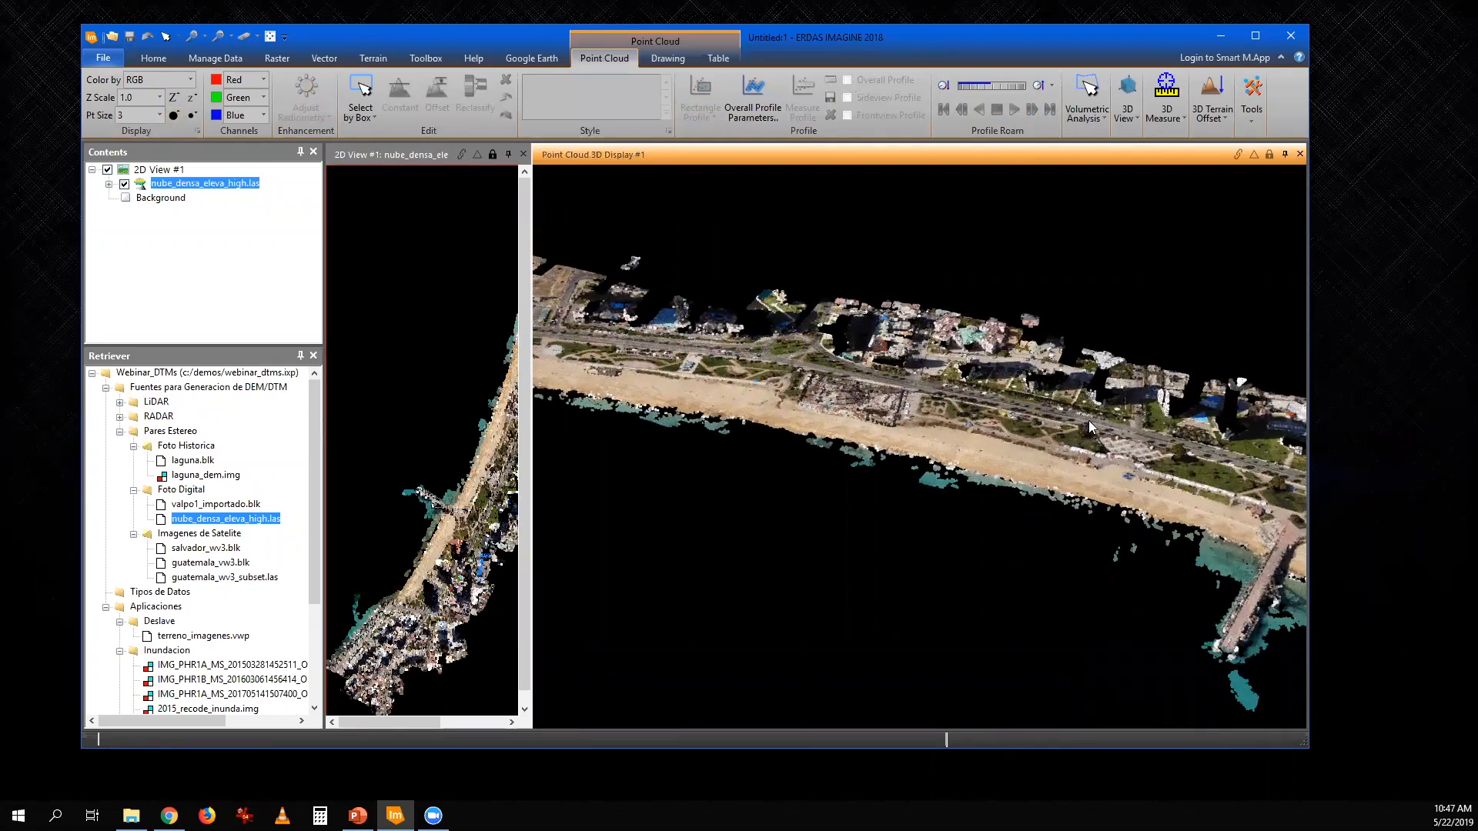
- Examine the coastal avenue, roundabout and buildings of the point cloud up close in the 3D display
left_click_drag(1189, 306, 998, 274)
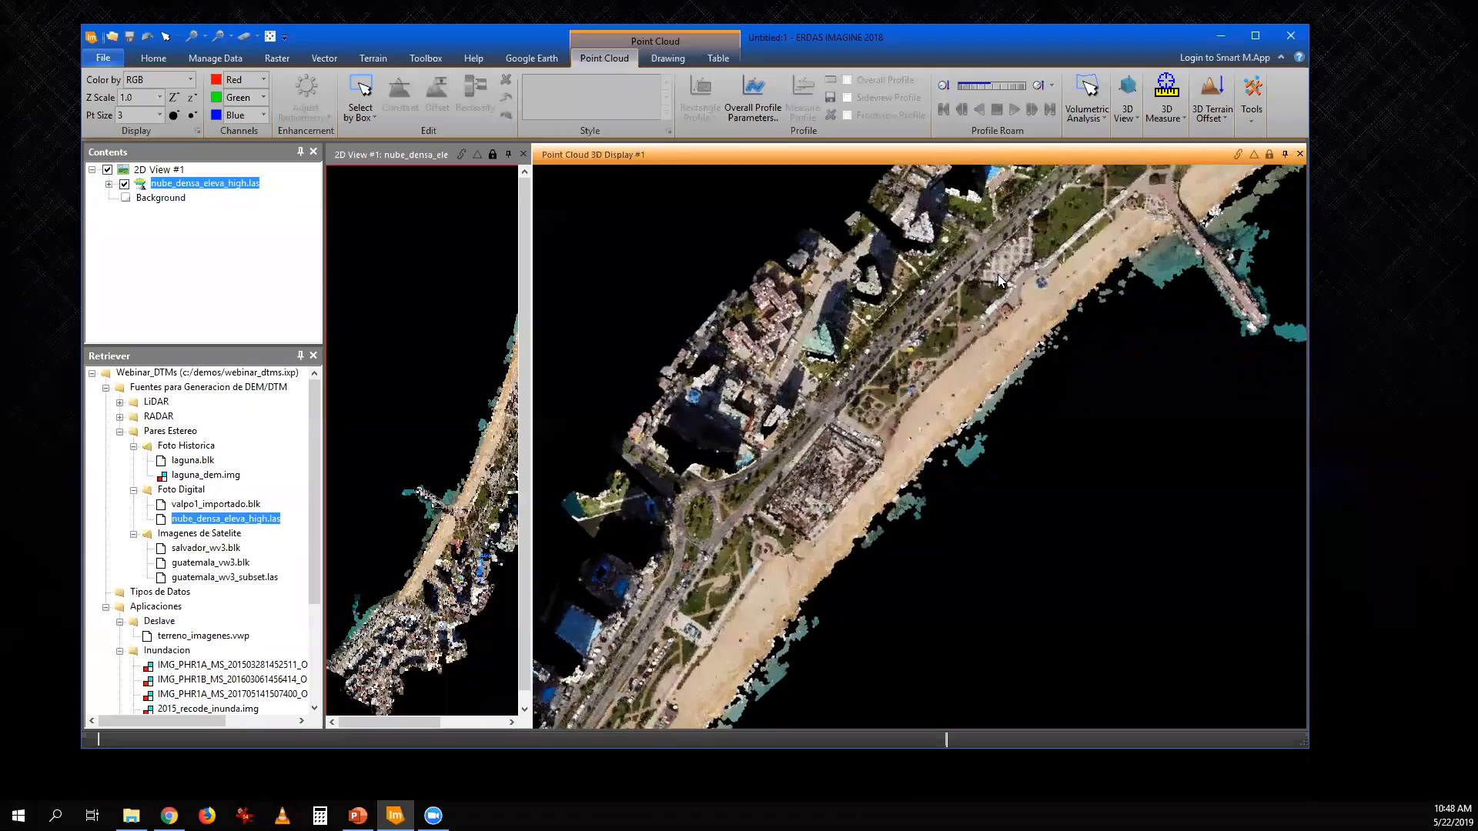
scroll(868, 391, "up", 2)
left_click_drag(868, 391, 1064, 400)
scroll(783, 453, "up", 2)
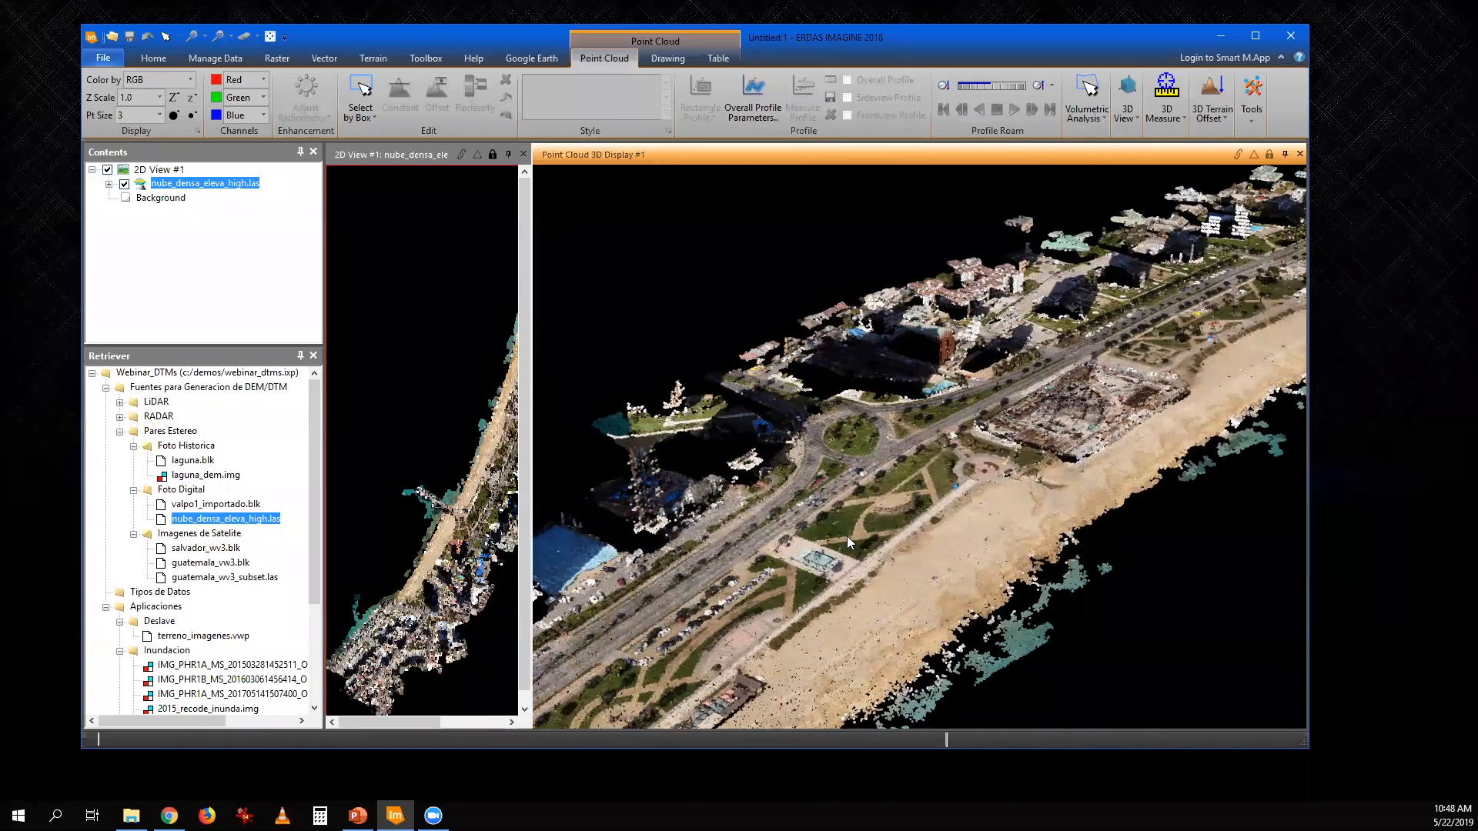
- Display the point cloud colored by elevation and by intensity
left_click(190, 80)
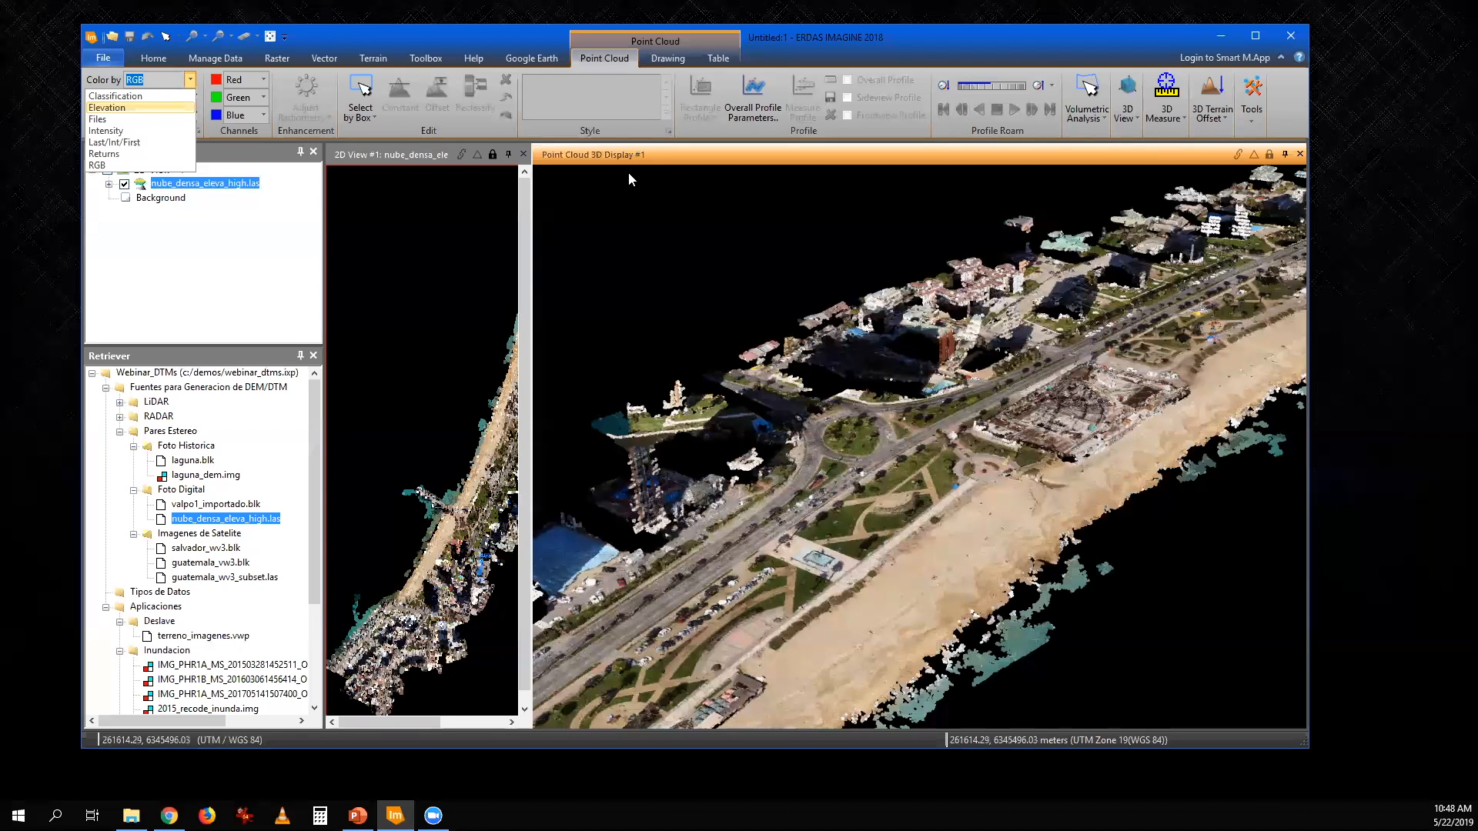
left_click(646, 155)
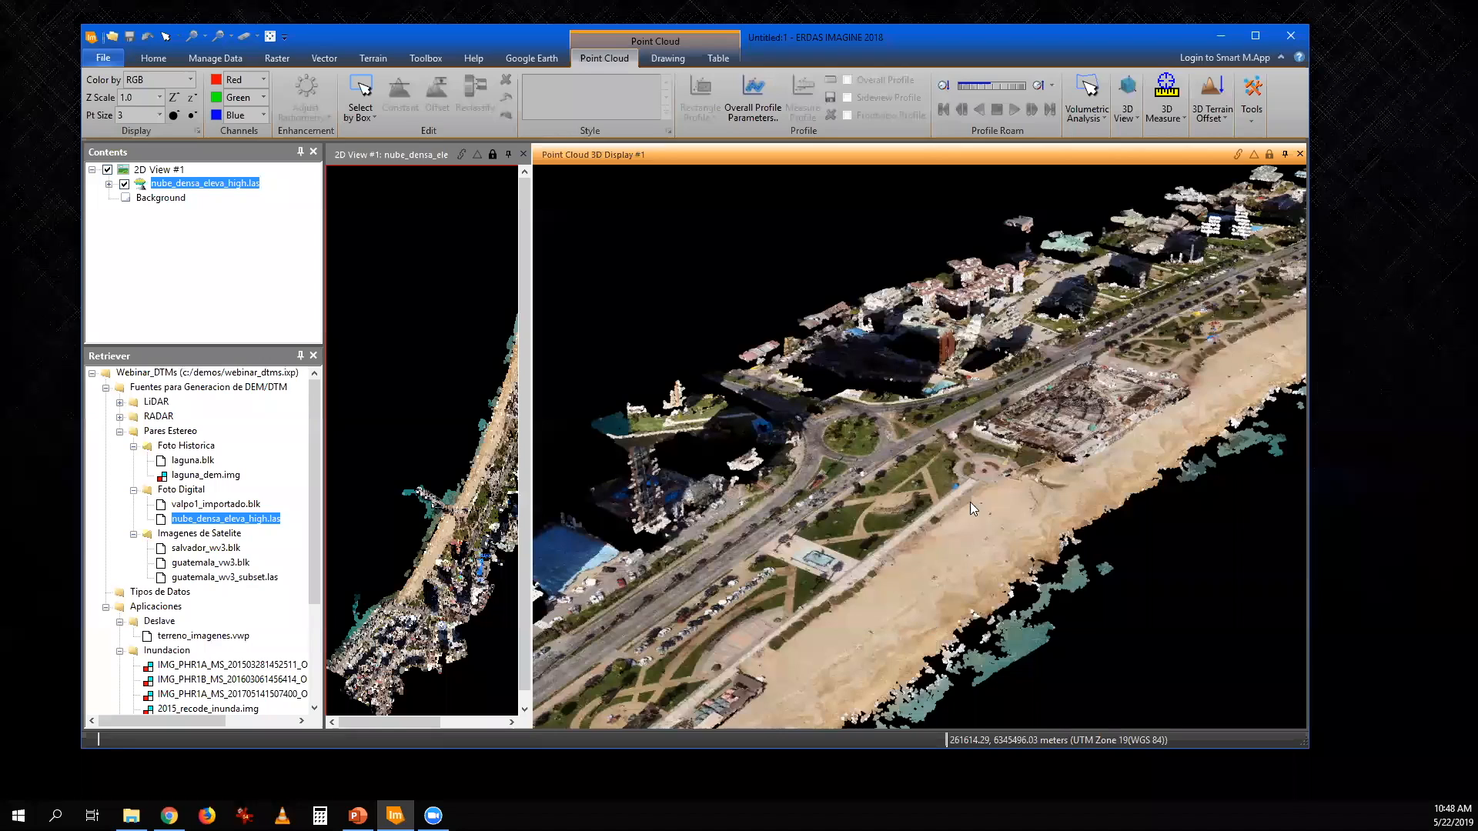
left_click(190, 79)
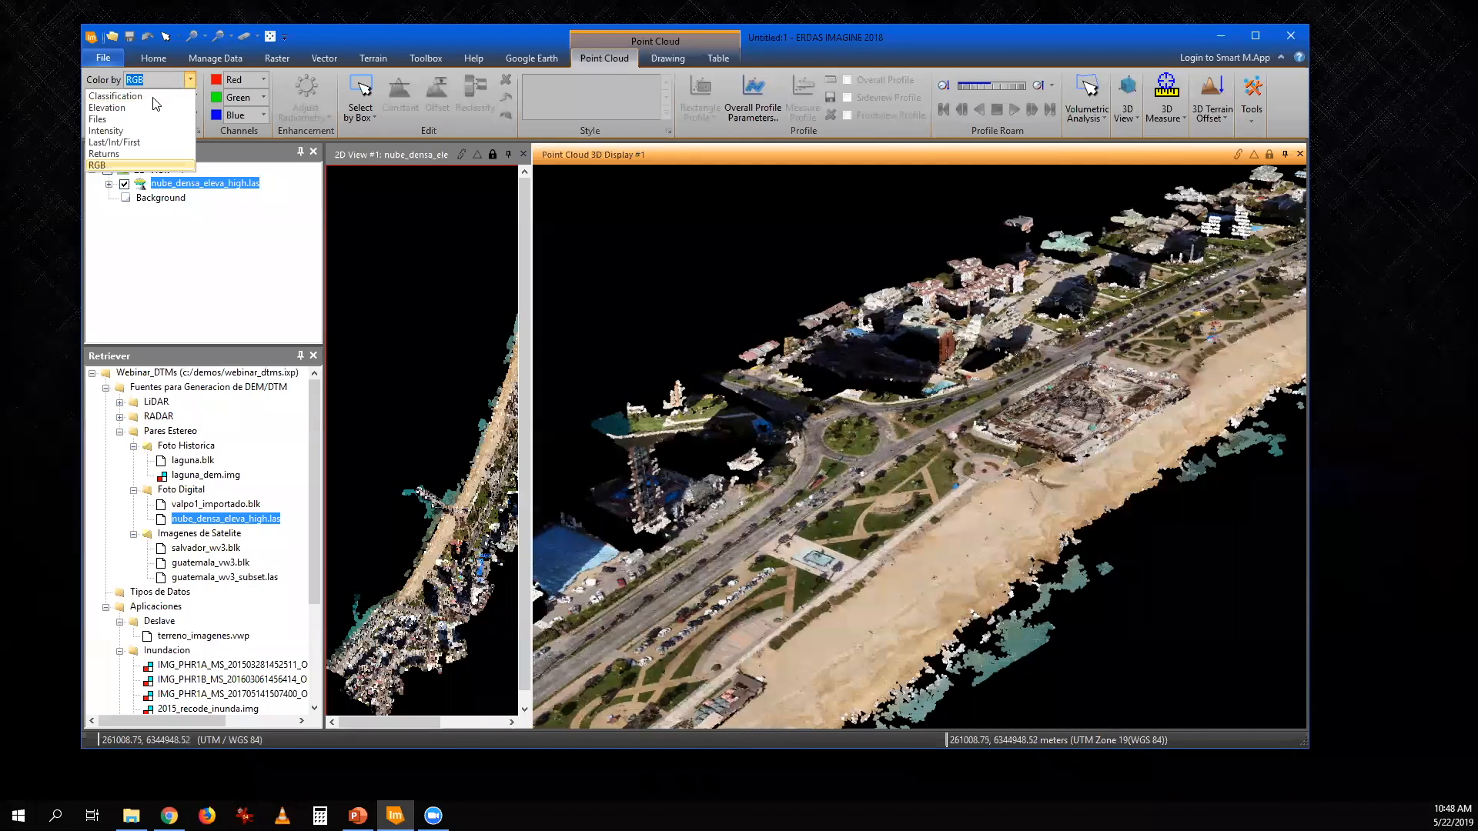
left_click(139, 104)
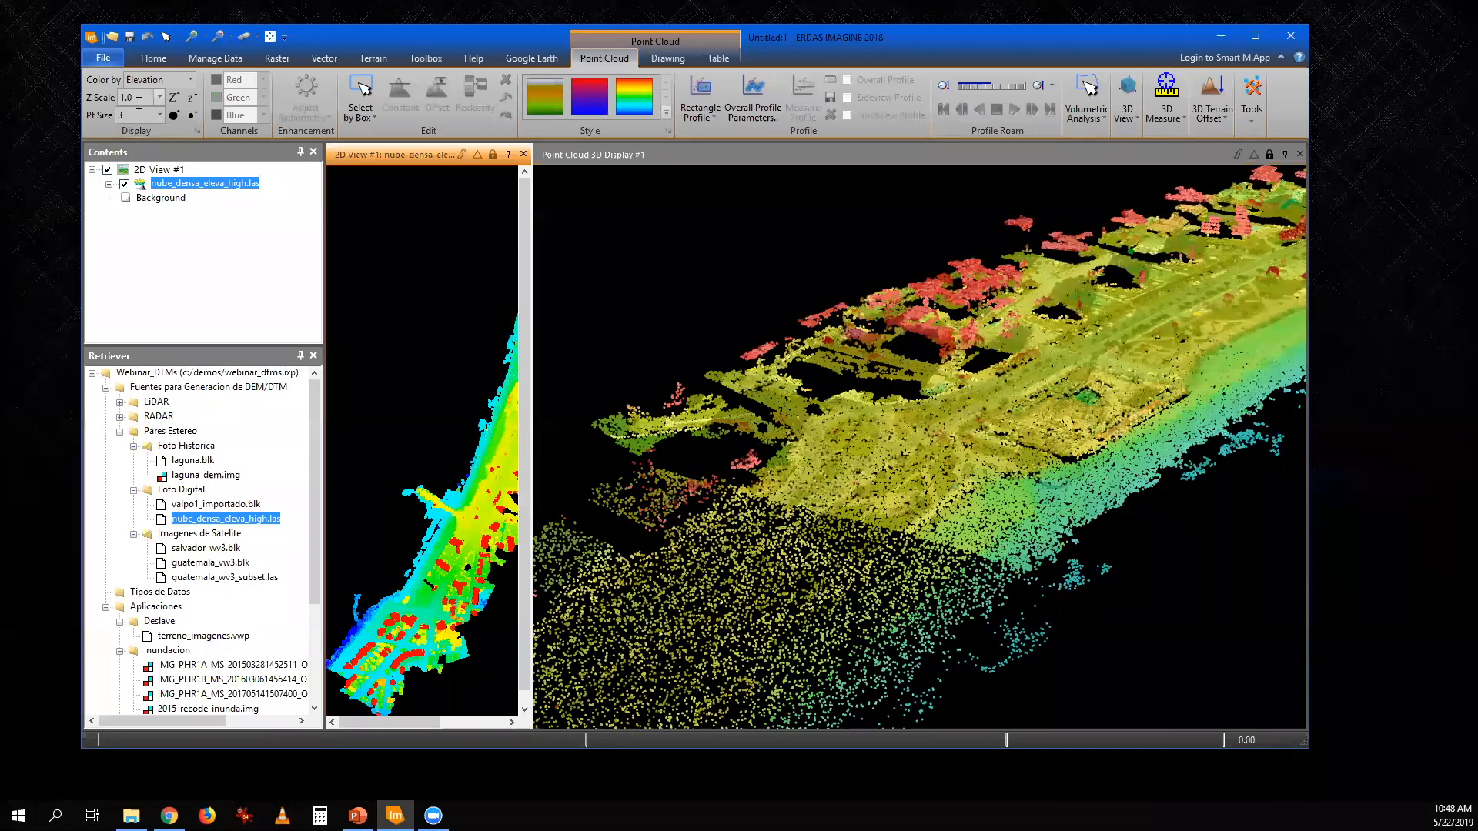
left_click(189, 79)
left_click(108, 131)
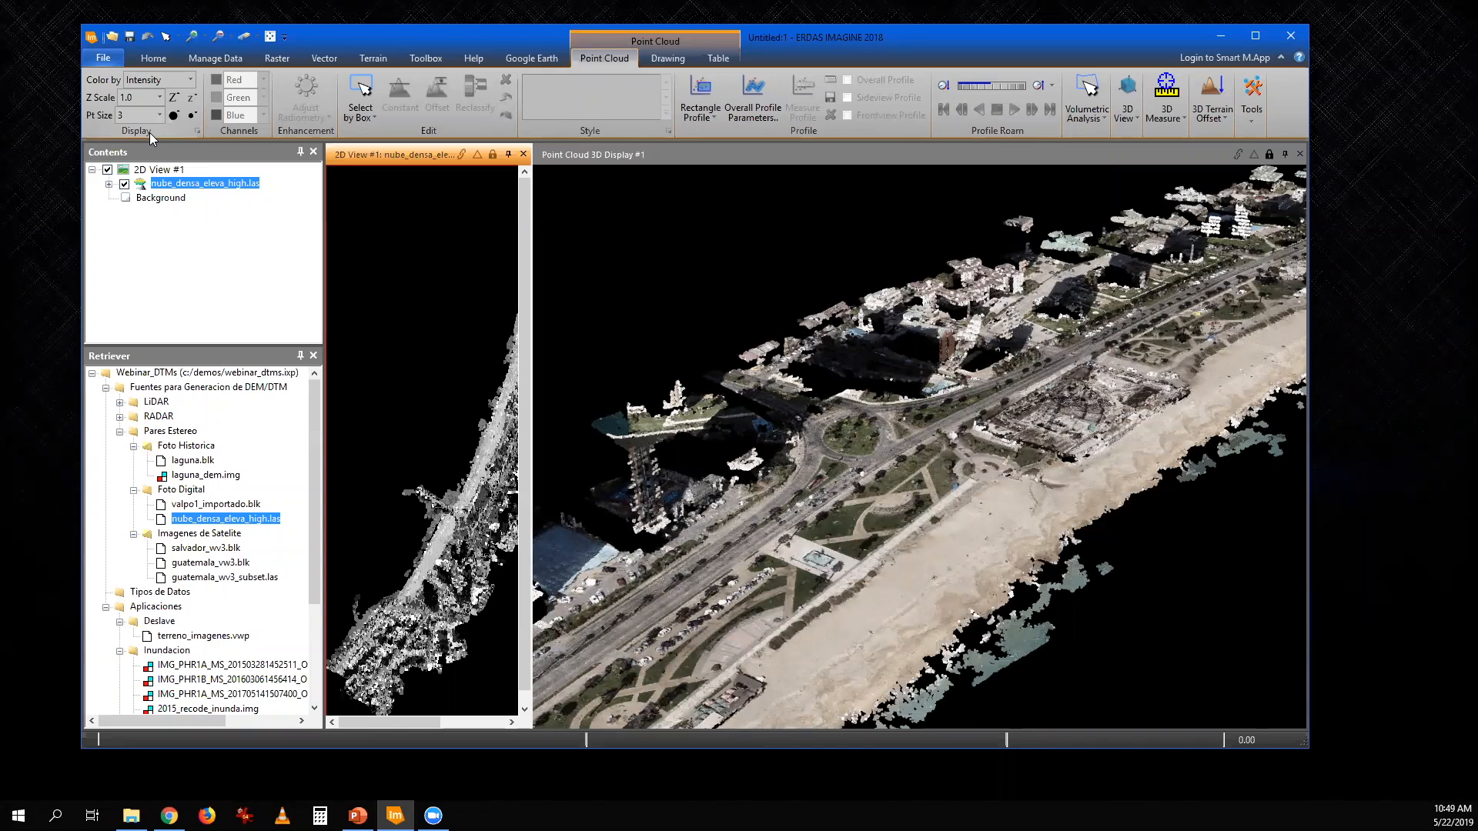
- Display the point cloud colored by returns and by elevation, and restore the RGB coloring
left_click(186, 81)
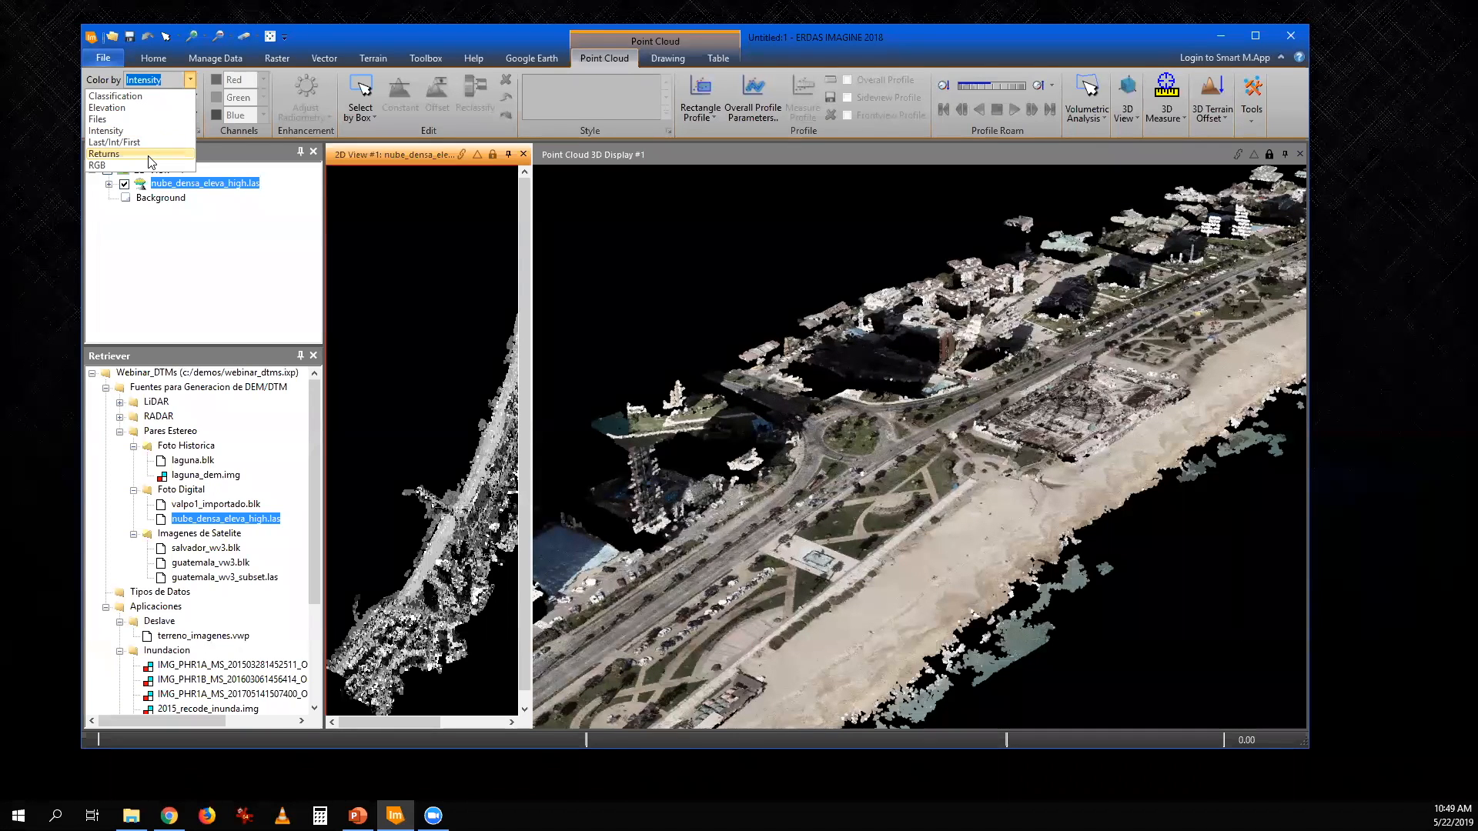
left_click(151, 154)
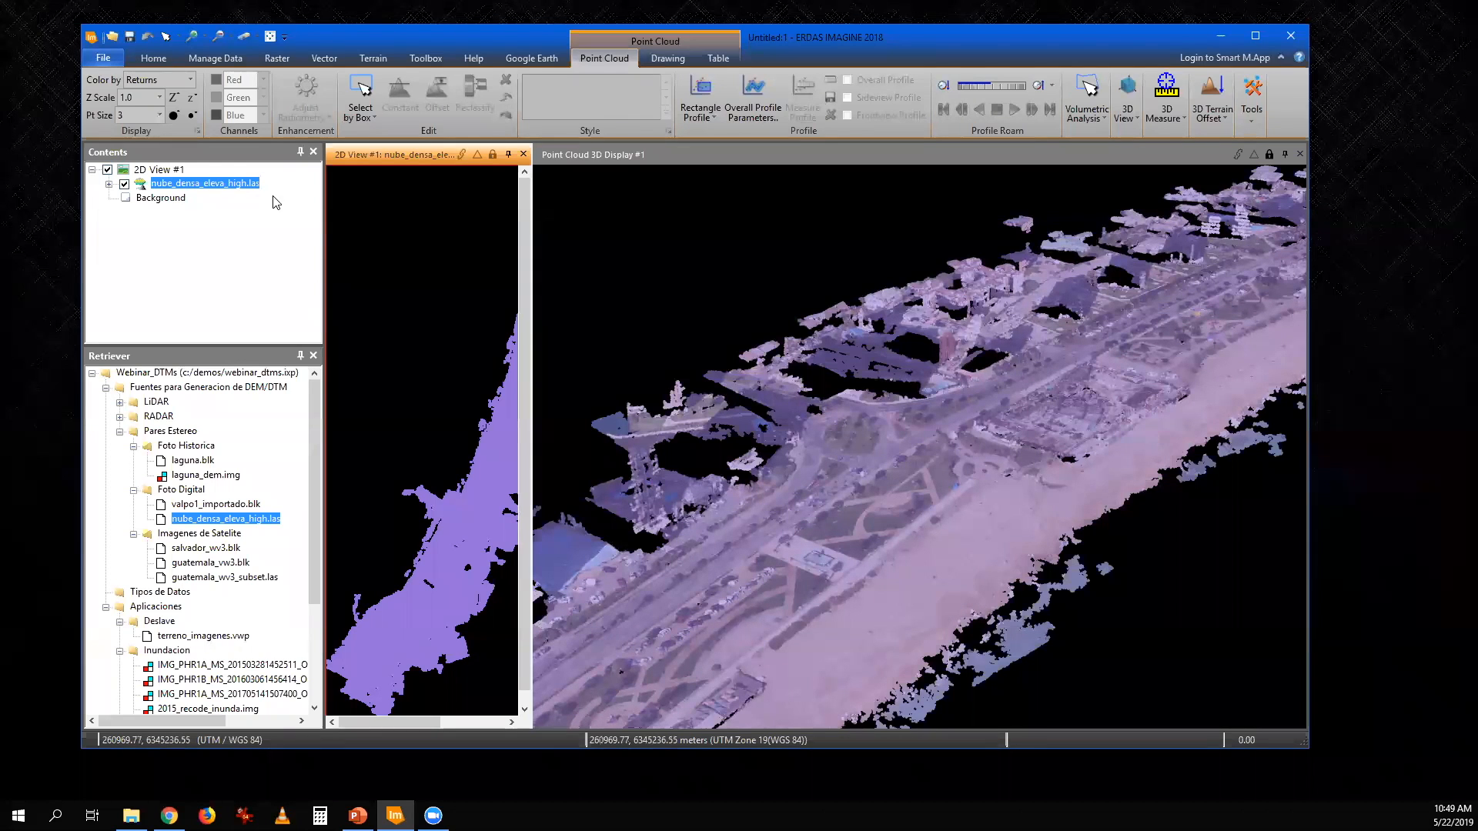
left_click(190, 80)
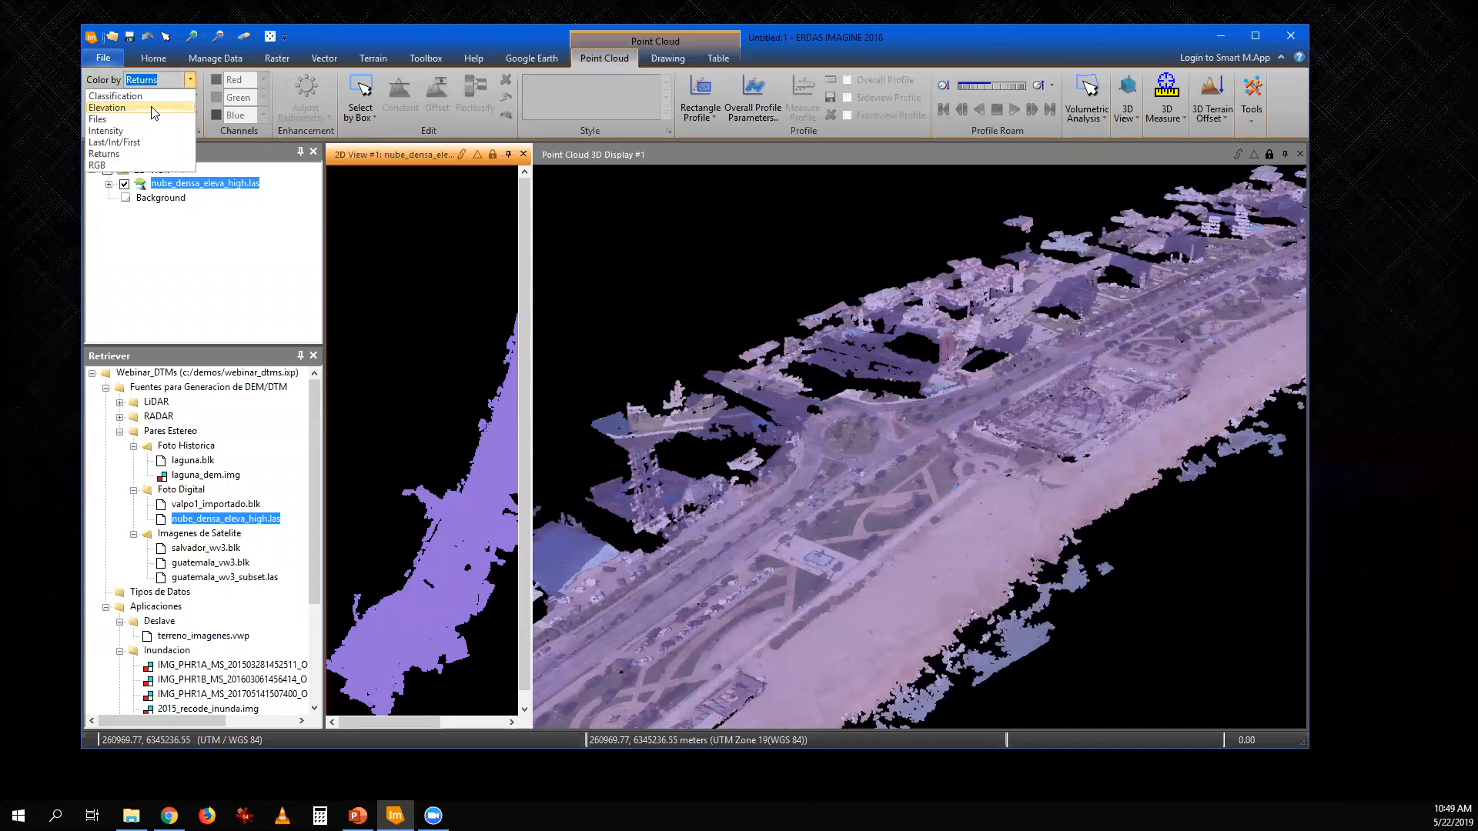
left_click(155, 108)
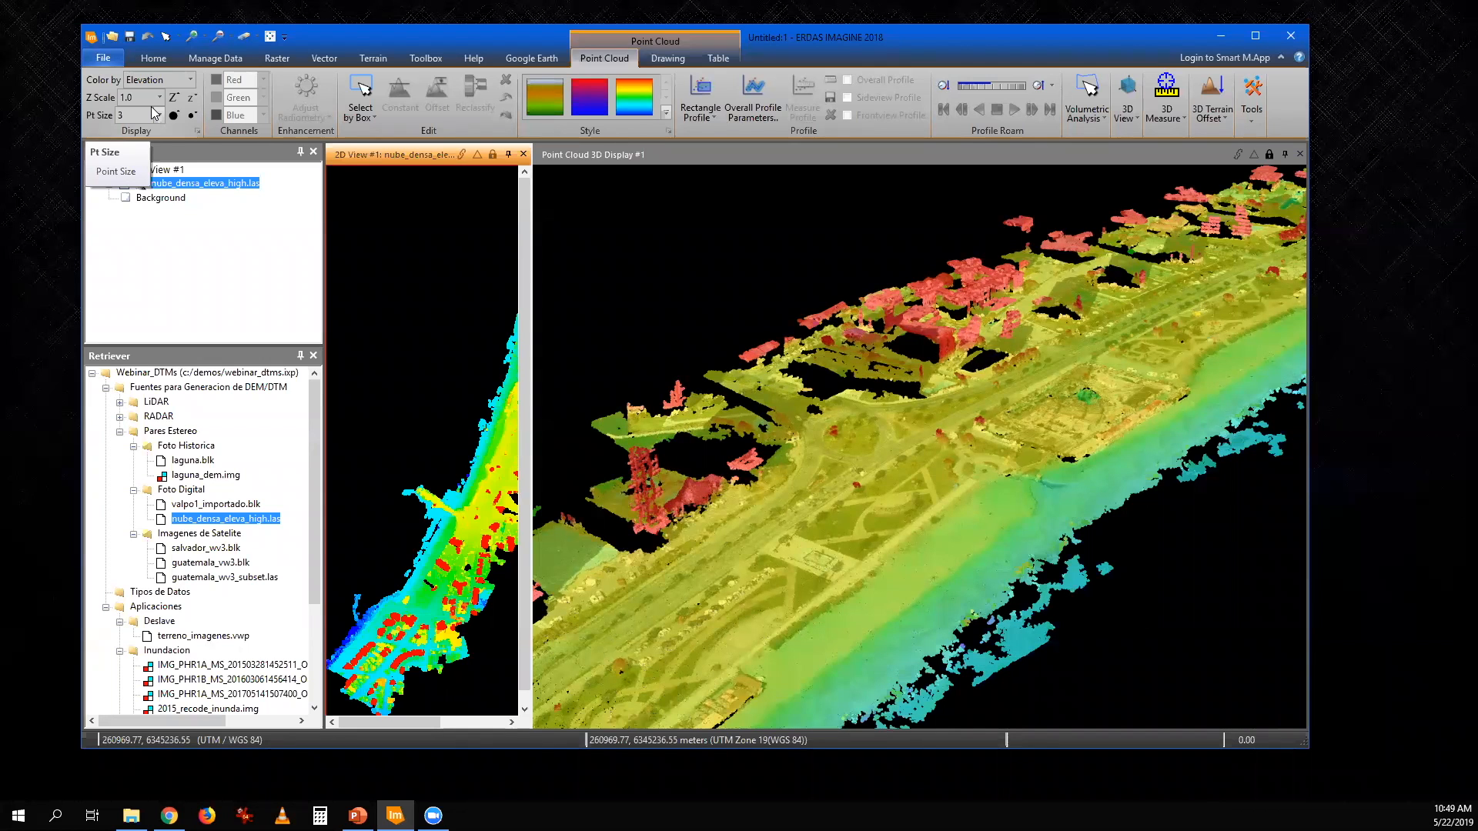
left_click(190, 79)
left_click(144, 165)
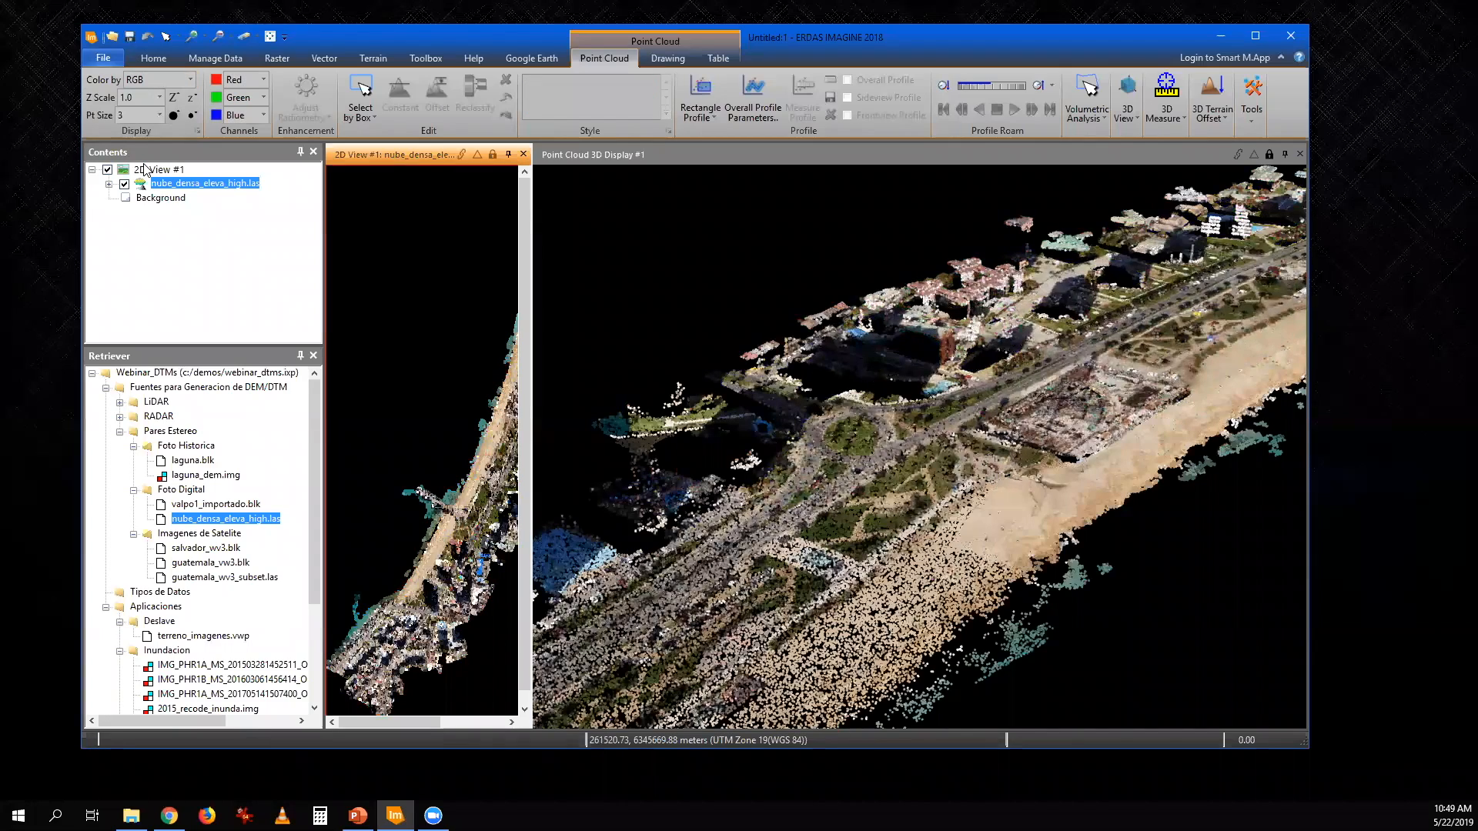
- Examine the full stretch of coastline in the RGB point cloud from several angles in the 3D display
left_click_drag(999, 348, 977, 417)
scroll(976, 418, "down", 2)
scroll(923, 454, "up", 2)
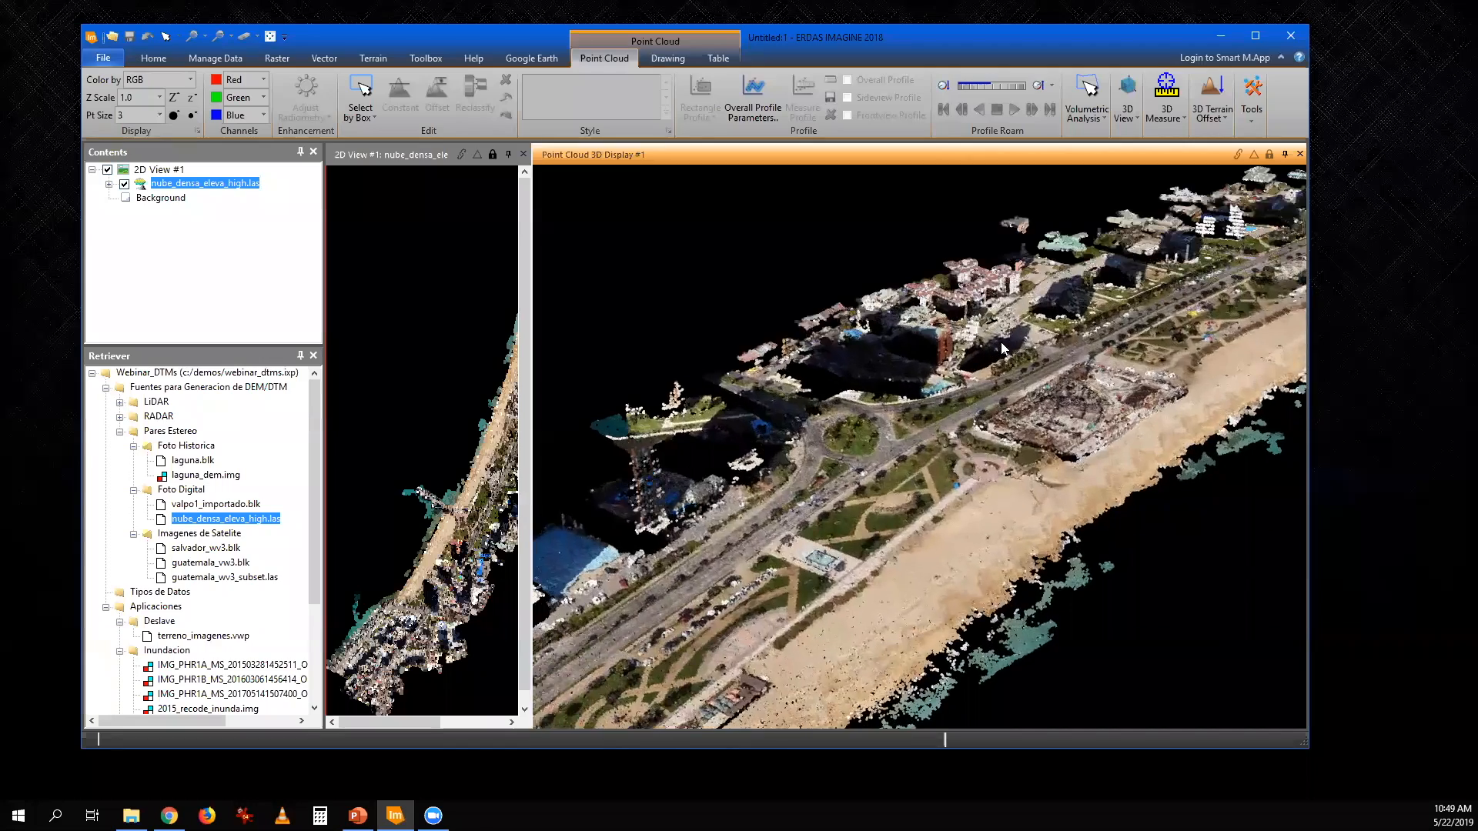
scroll(820, 521, "down", 5)
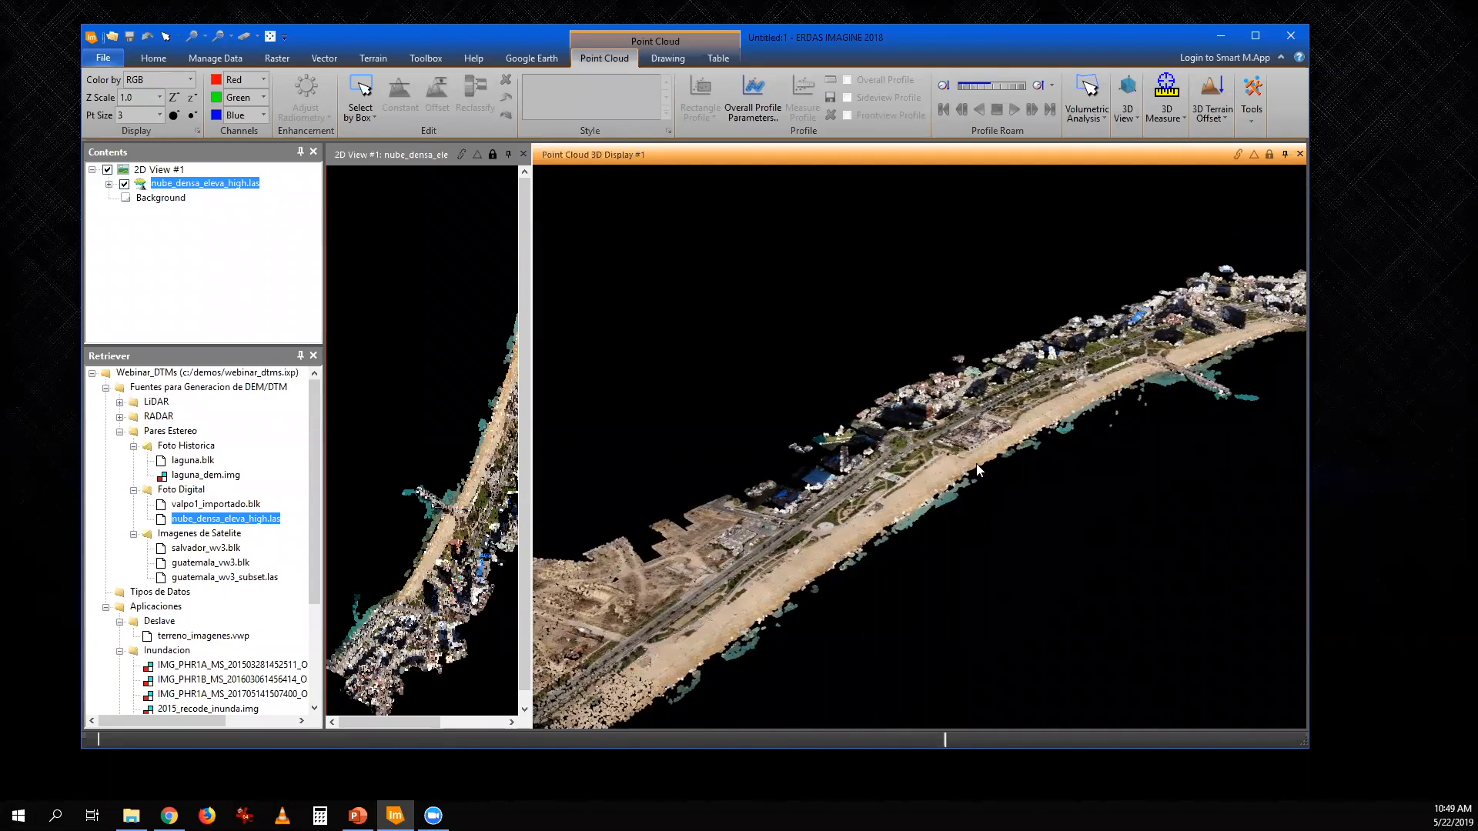
left_click_drag(821, 522, 965, 491)
left_click_drag(1108, 514, 1095, 269)
left_click_drag(1076, 322, 981, 335)
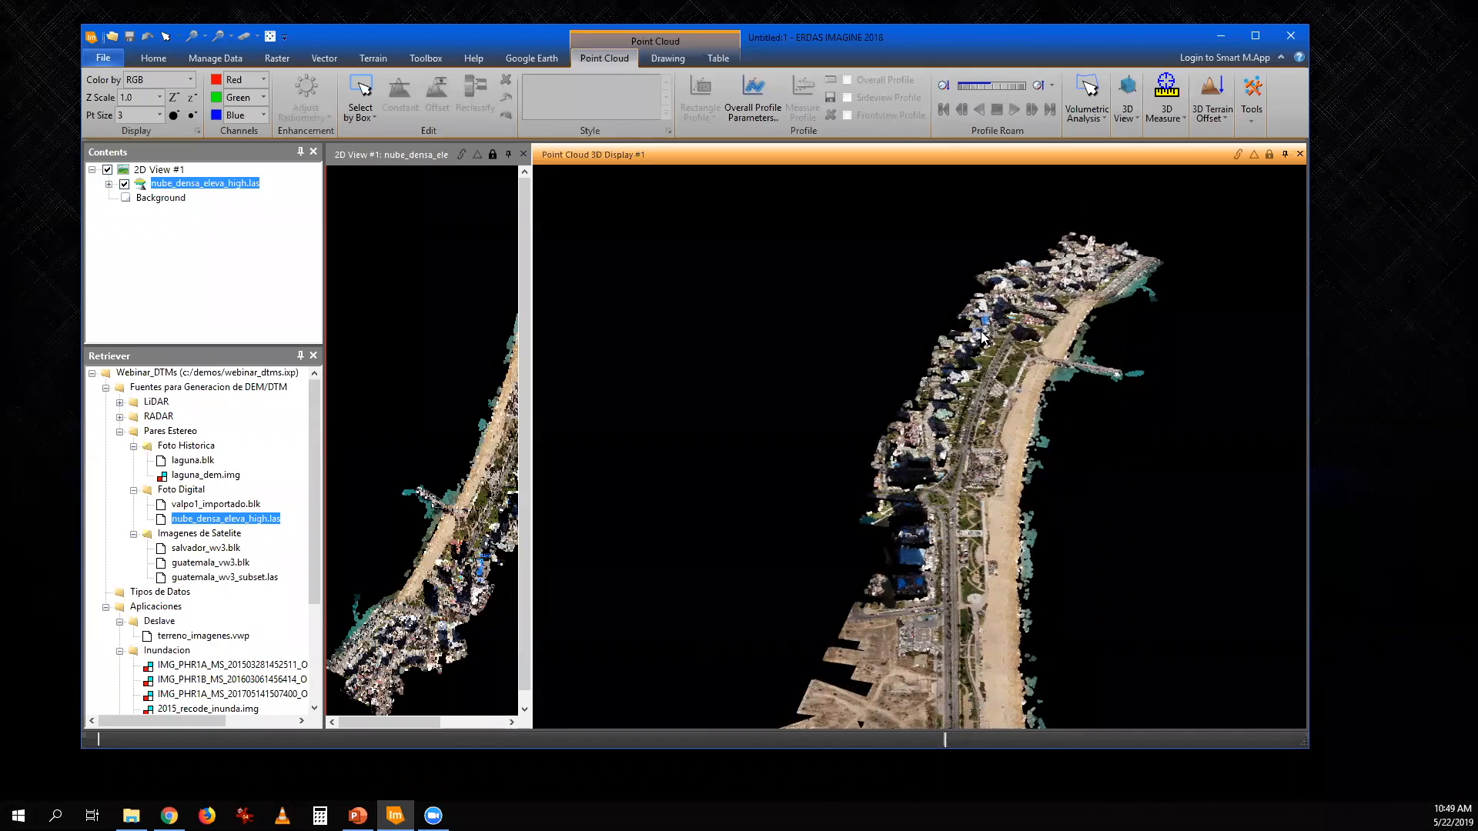
- Close the 2D view and the 3D point cloud display to empty the workspace
left_click(524, 154)
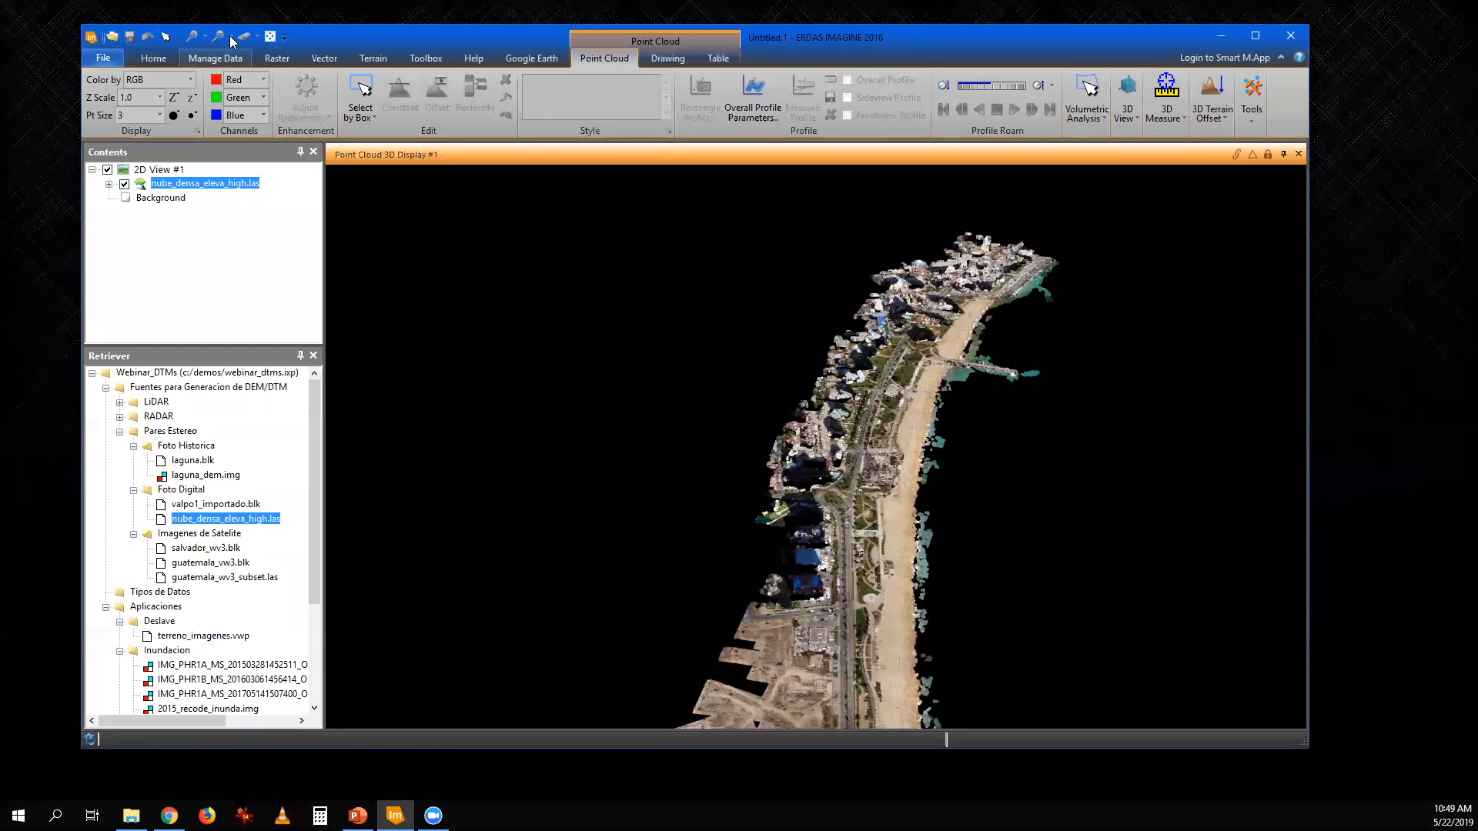
left_click(1299, 154)
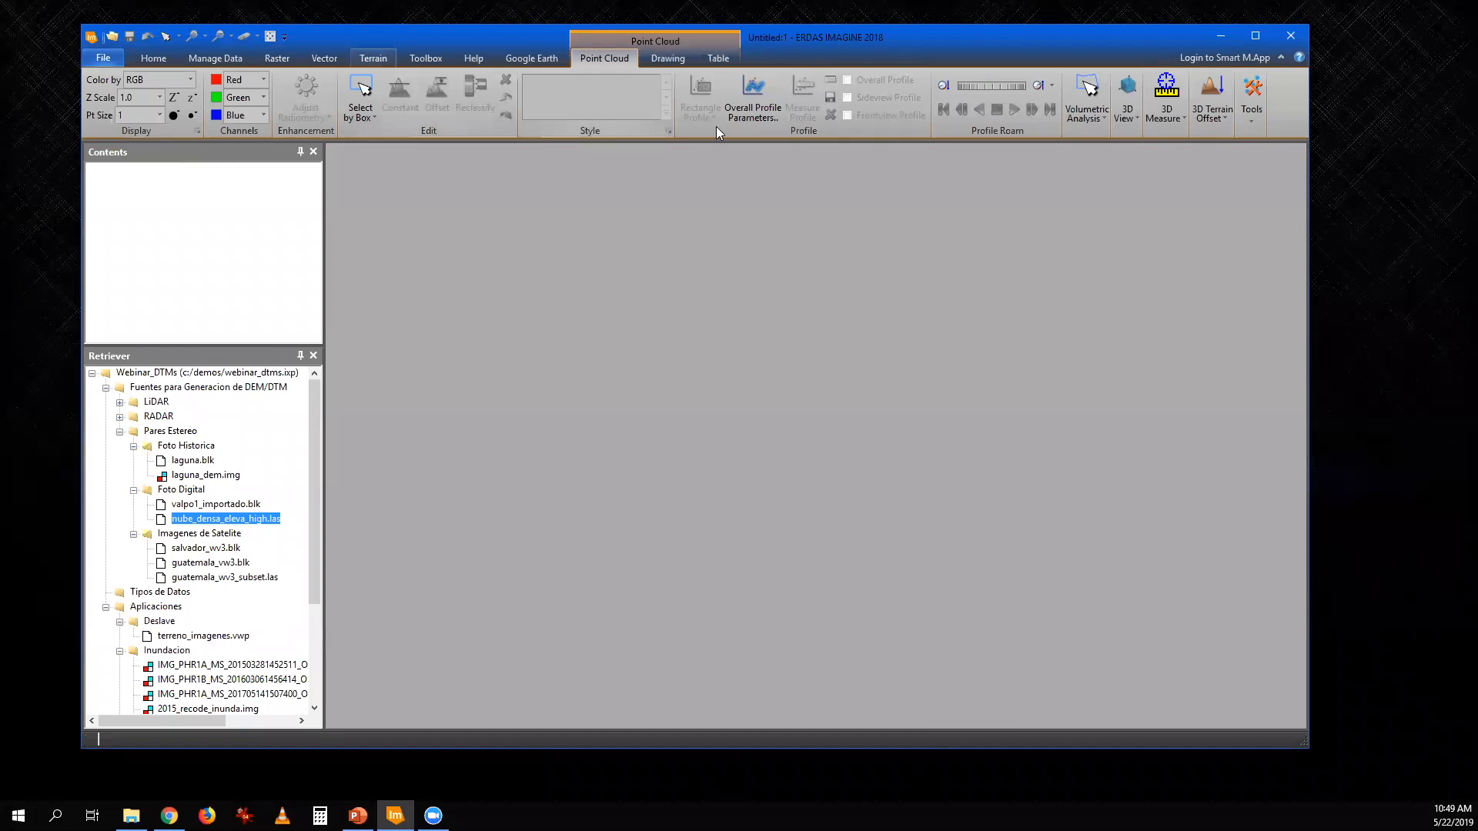
left_click(153, 59)
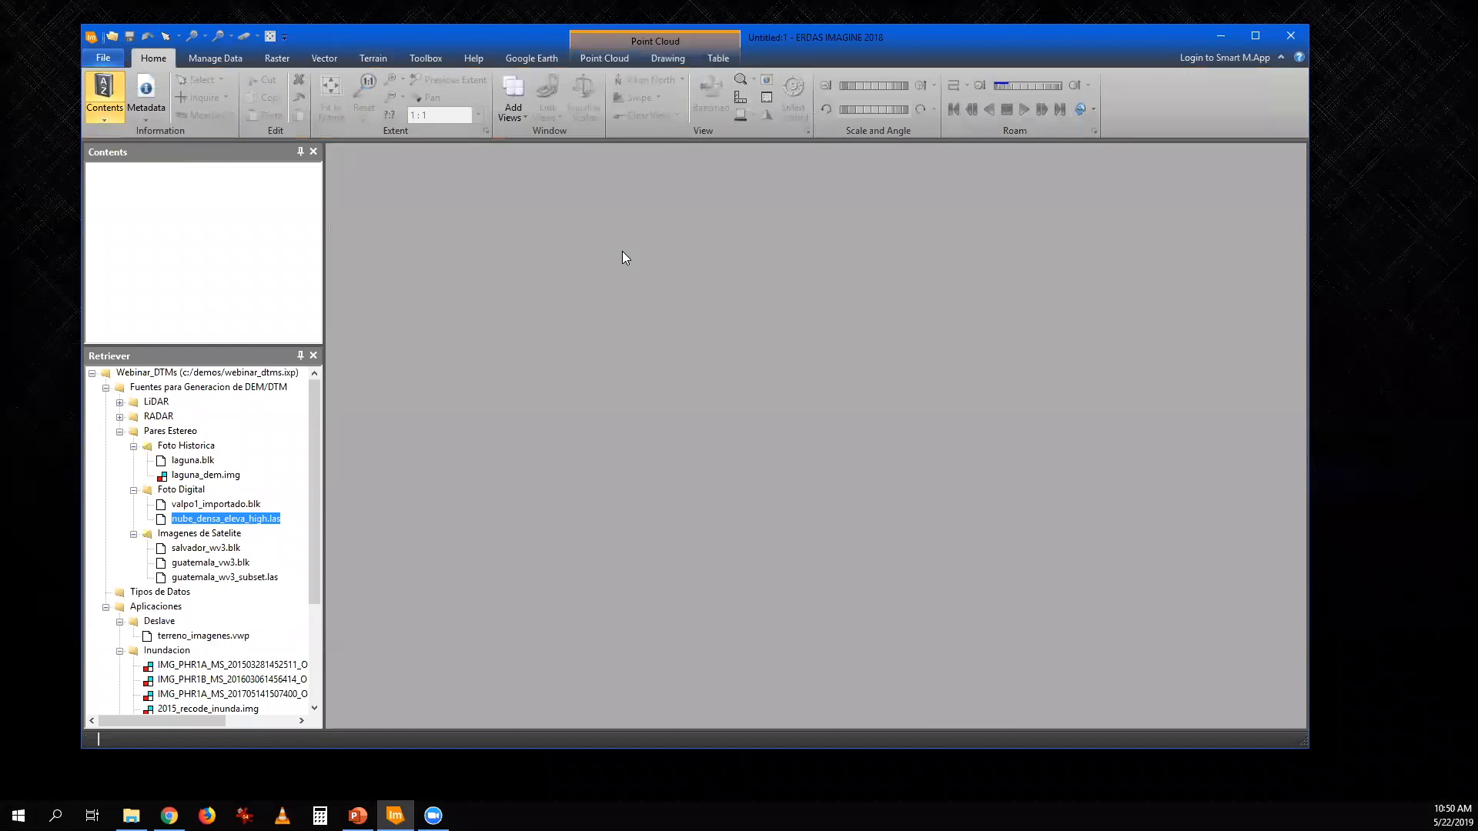
- Load the valpo1_importado.blk block in a new 2D view and display the last photo in its image list, row 190
left_click(514, 108)
left_click(554, 230)
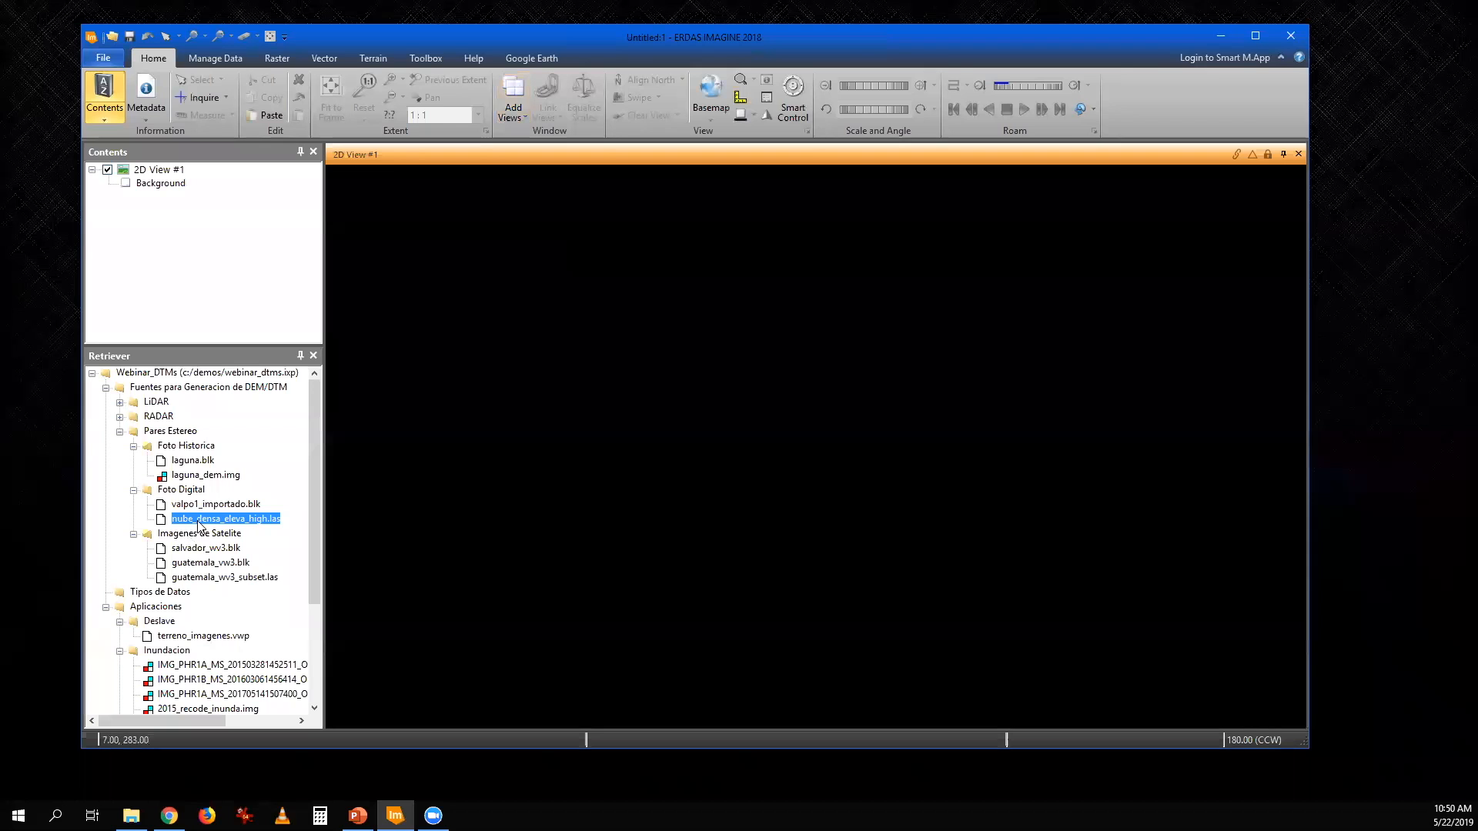
left_click_drag(215, 505, 579, 498)
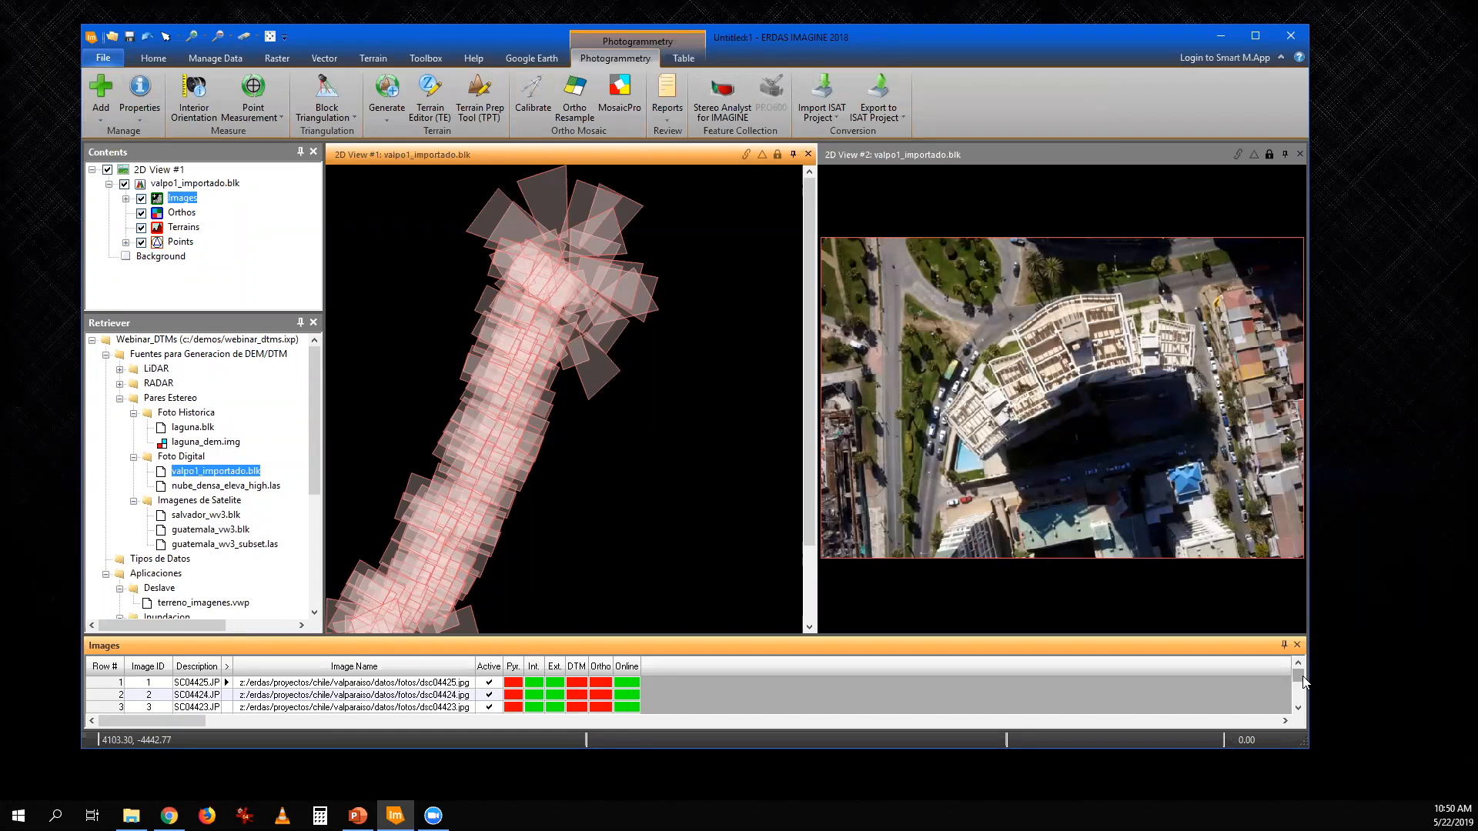
left_click_drag(1302, 679, 1300, 698)
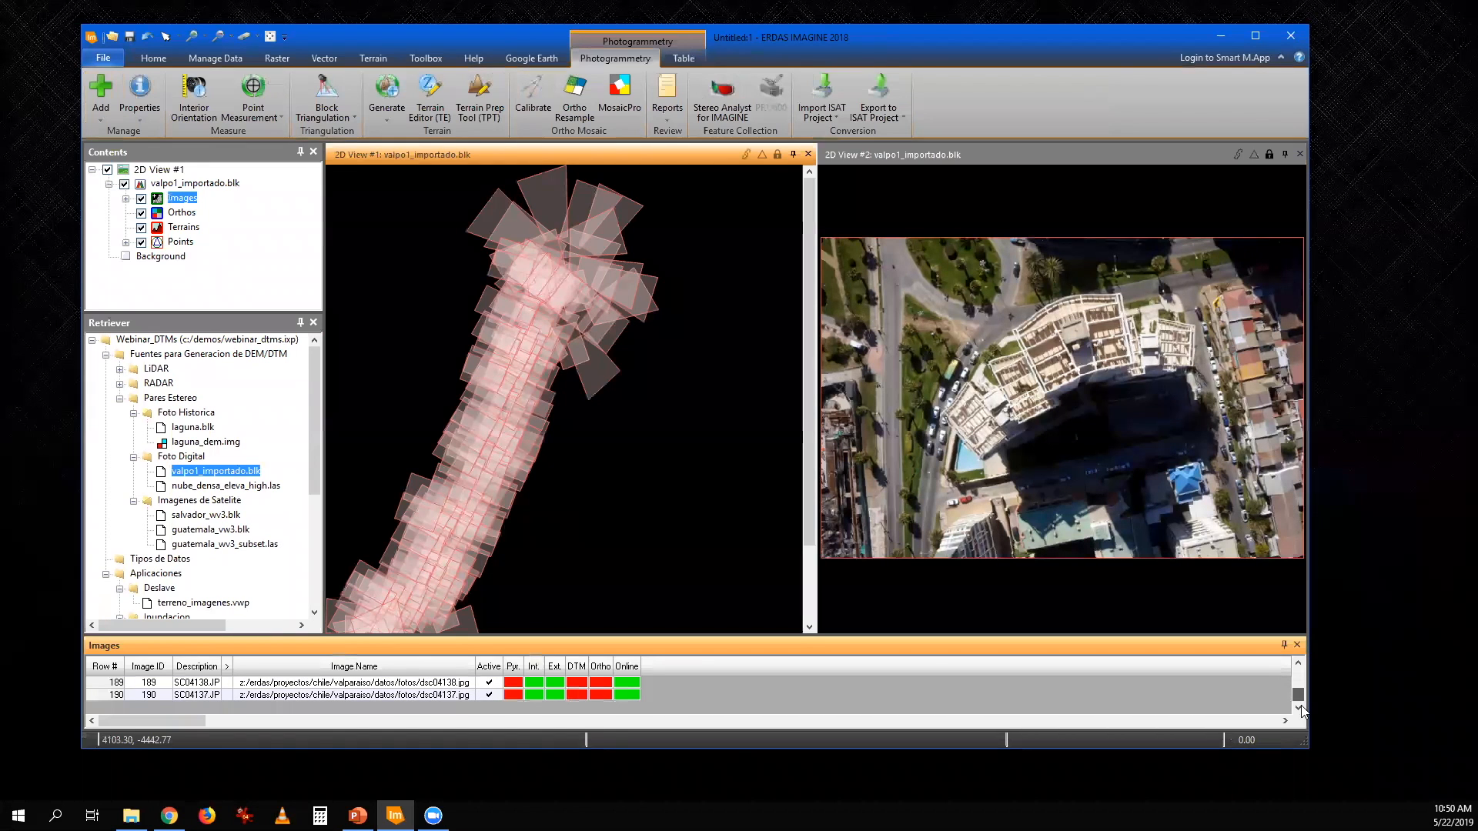
left_click(107, 695)
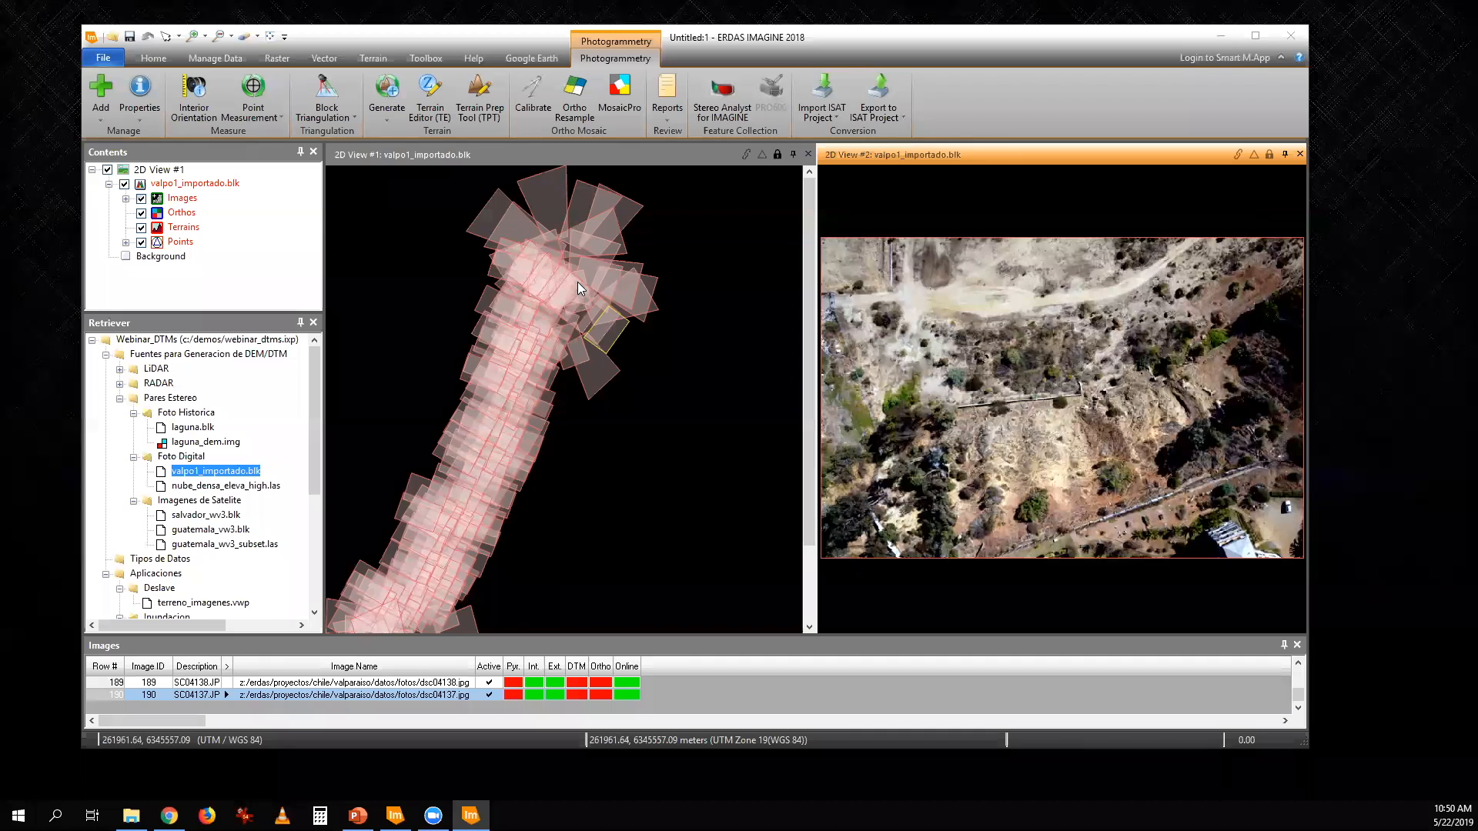
- Replace the displayed block with the satellite block guatemala_vw3.blk and fit its footprint to the view
left_click(245, 37)
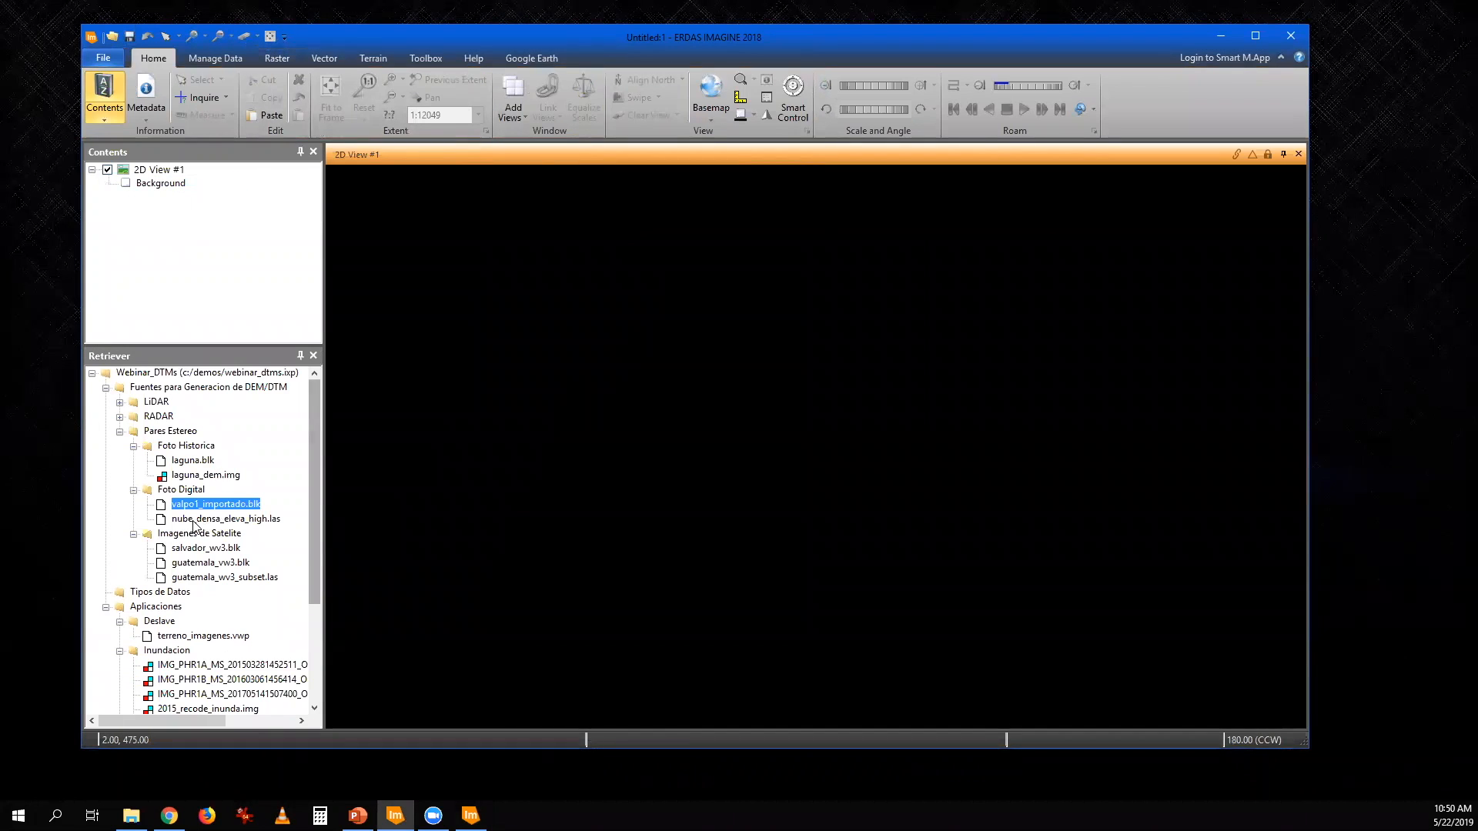
left_click_drag(220, 570, 662, 529)
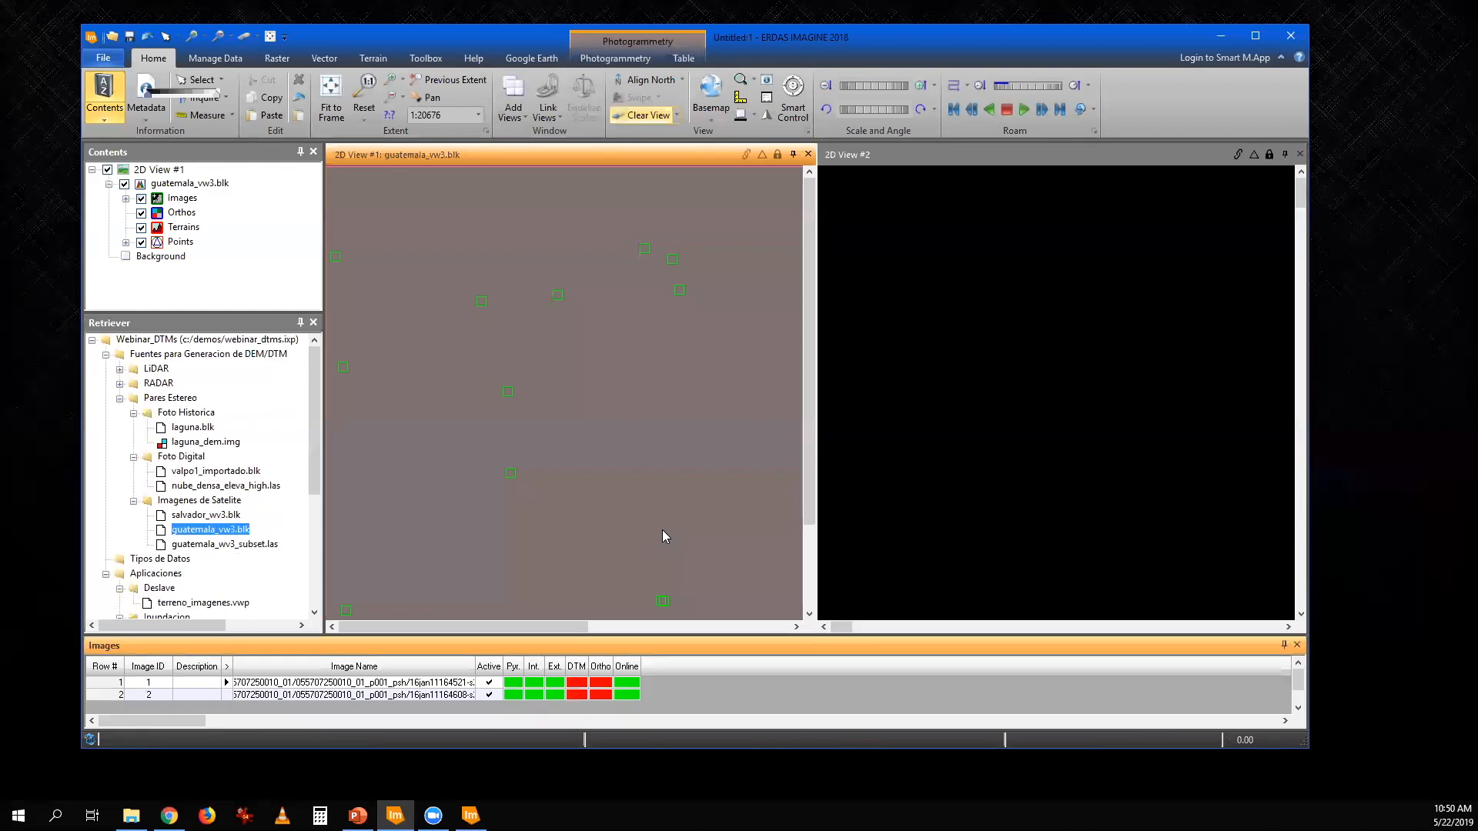
left_click(267, 38)
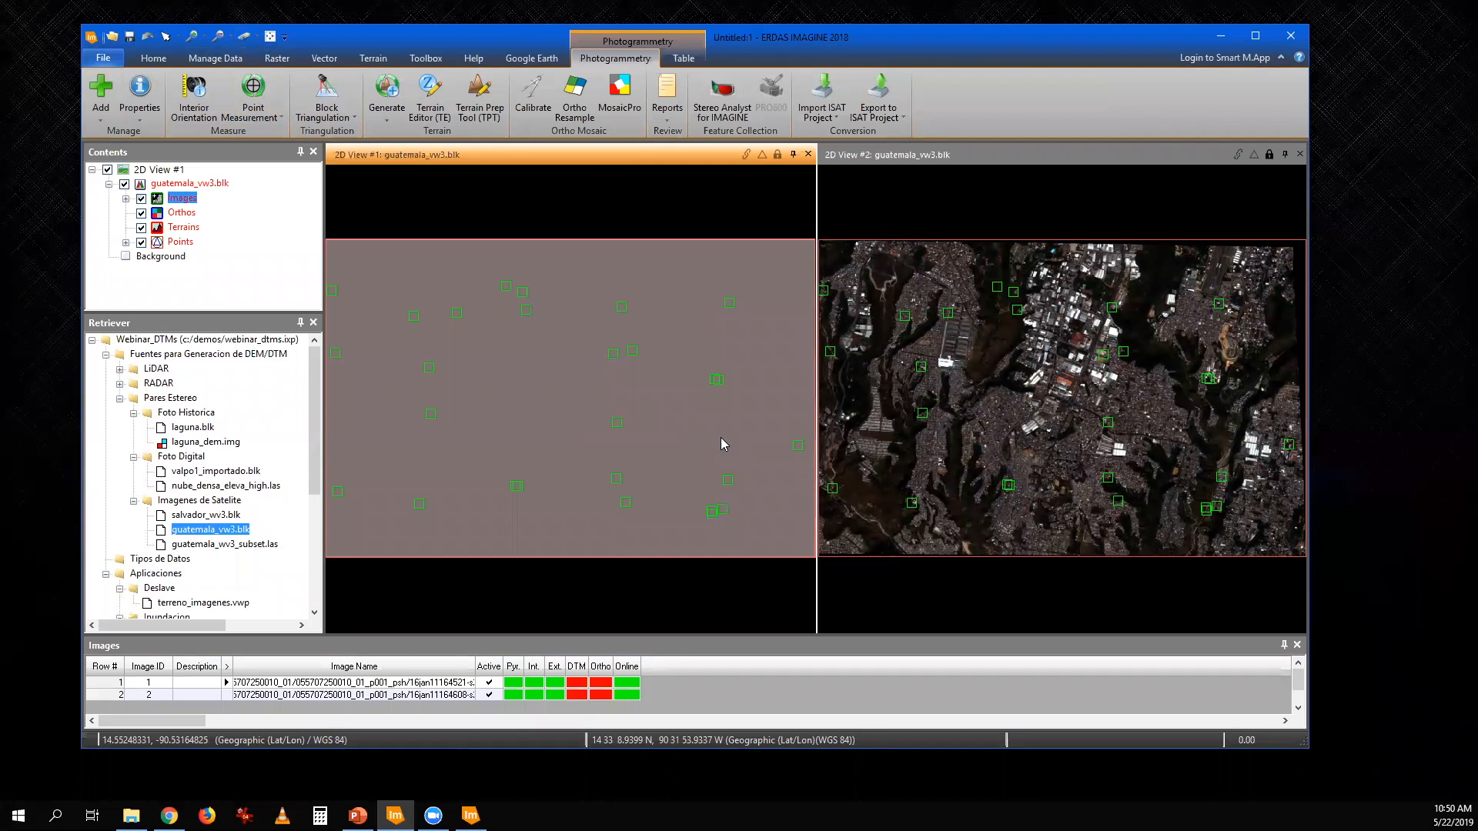
- Check the sensor type in the general block properties of guatemala_vw3.blk and close them without changes
left_click(157, 117)
left_click(161, 132)
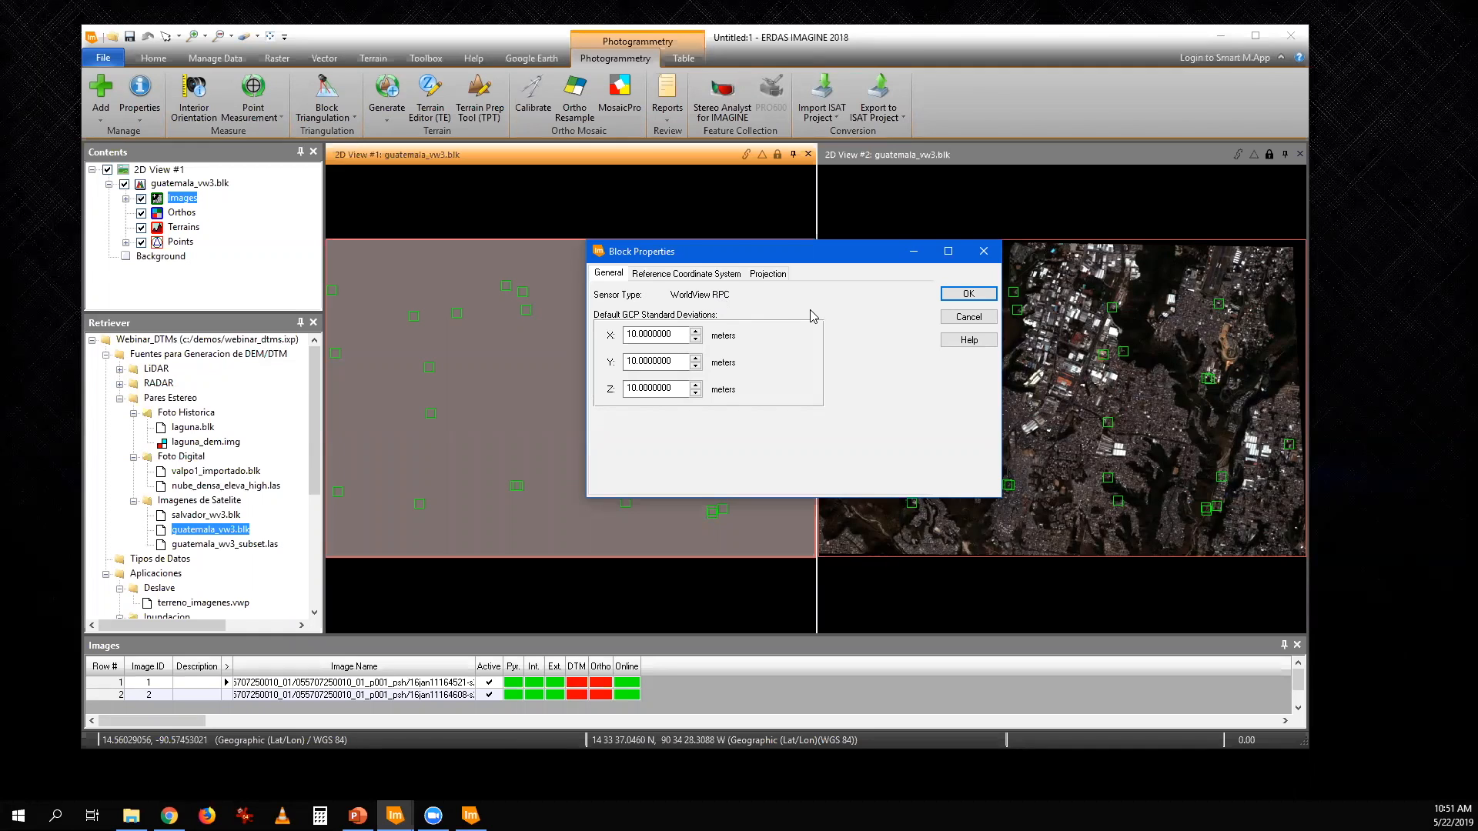
left_click(960, 317)
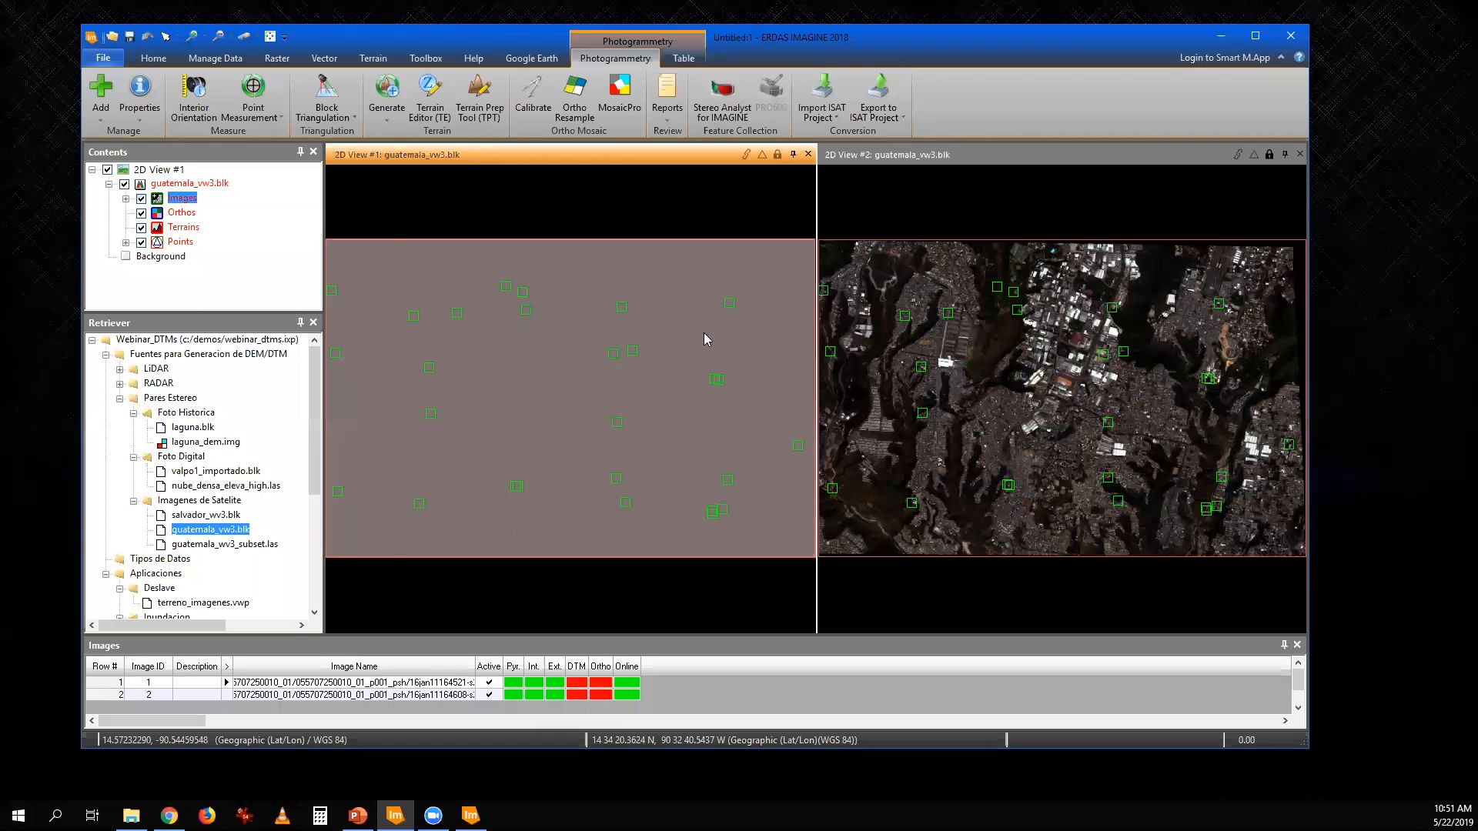
- Measure the area of the whole Guatemala block footprint with a rectangle, in square kilometers
scroll(703, 332, "down", 1)
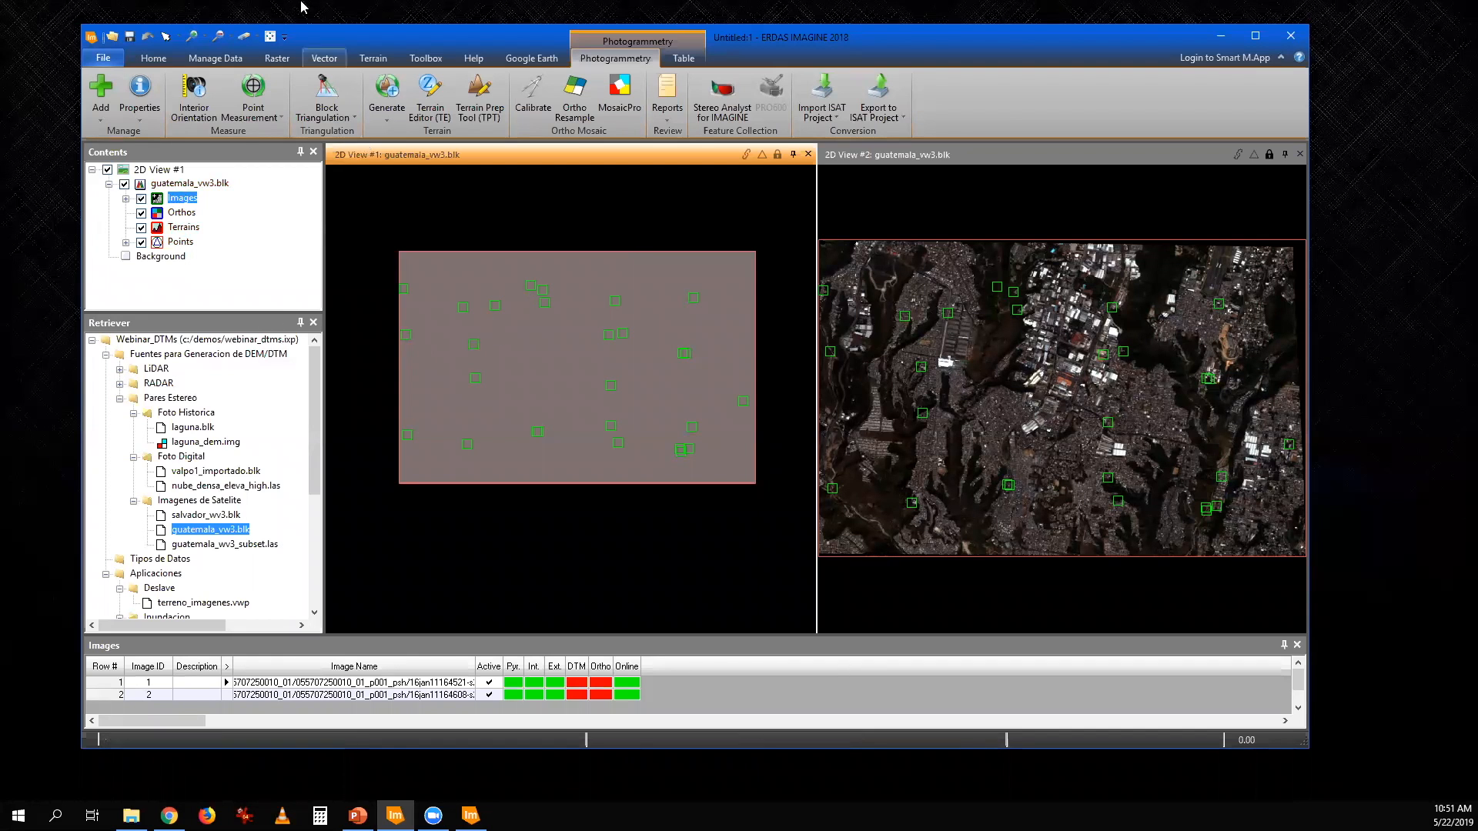
left_click(154, 61)
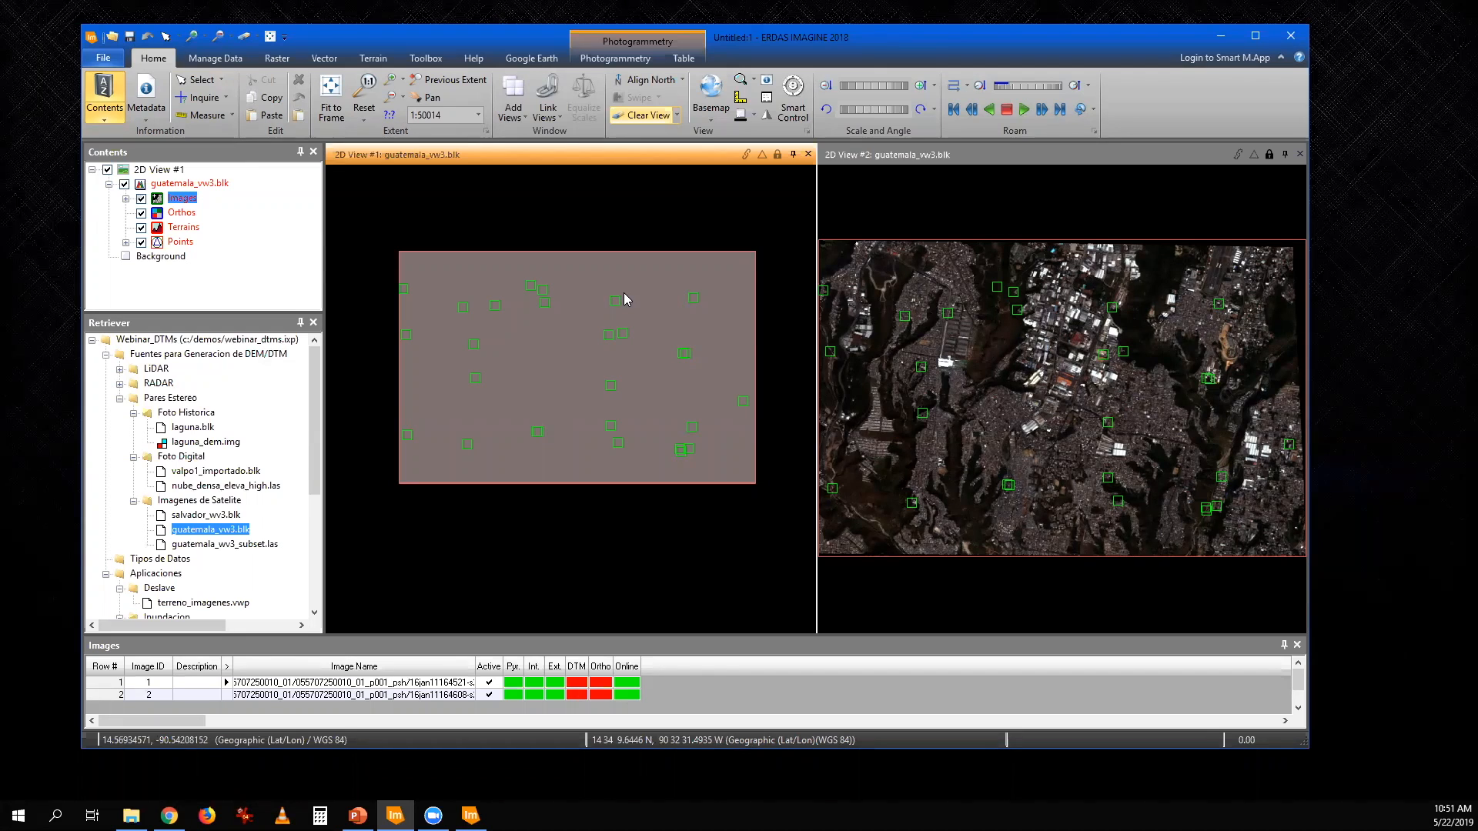
left_click(208, 115)
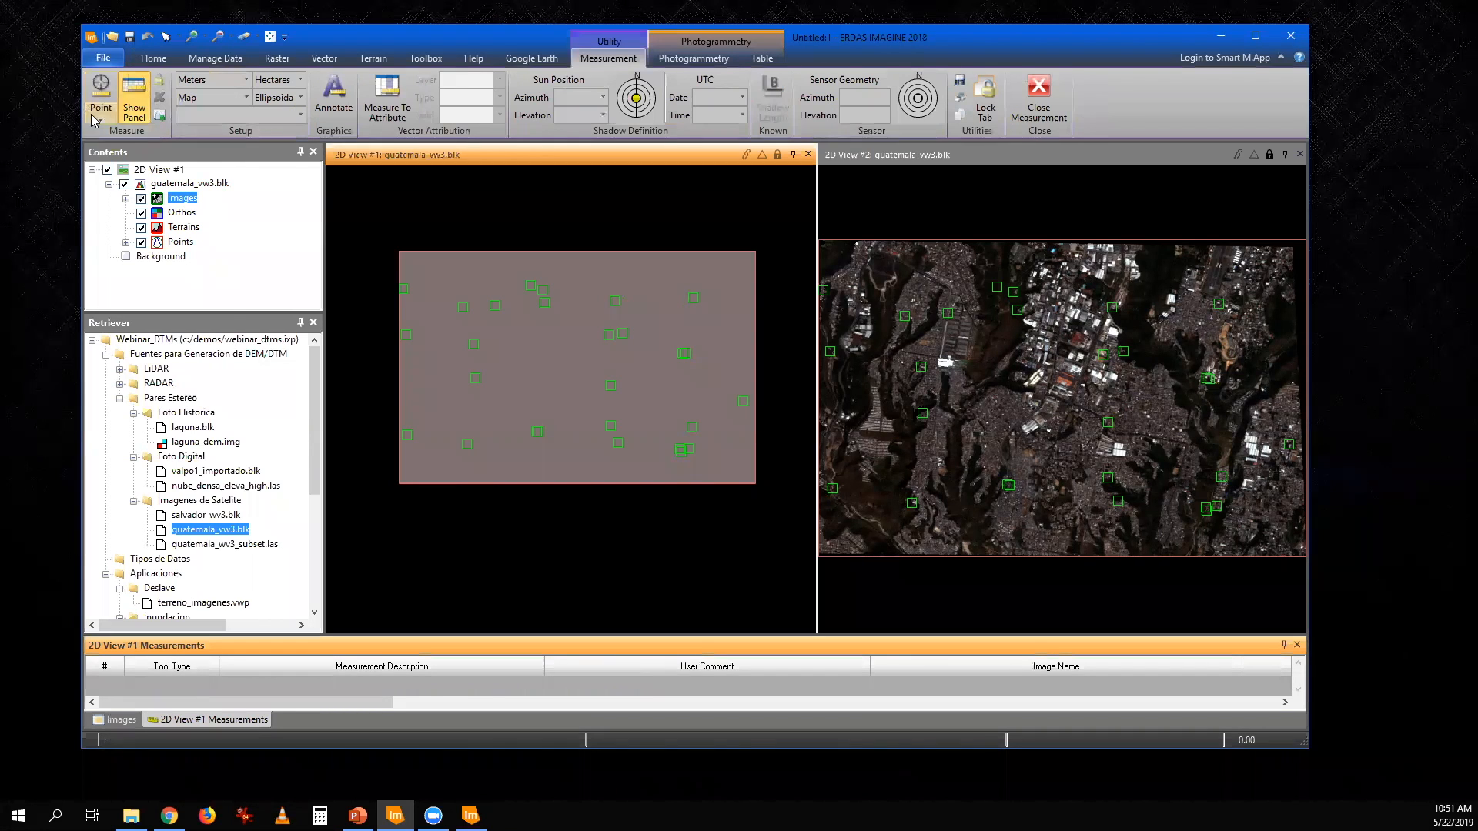
left_click(101, 116)
left_click(123, 285)
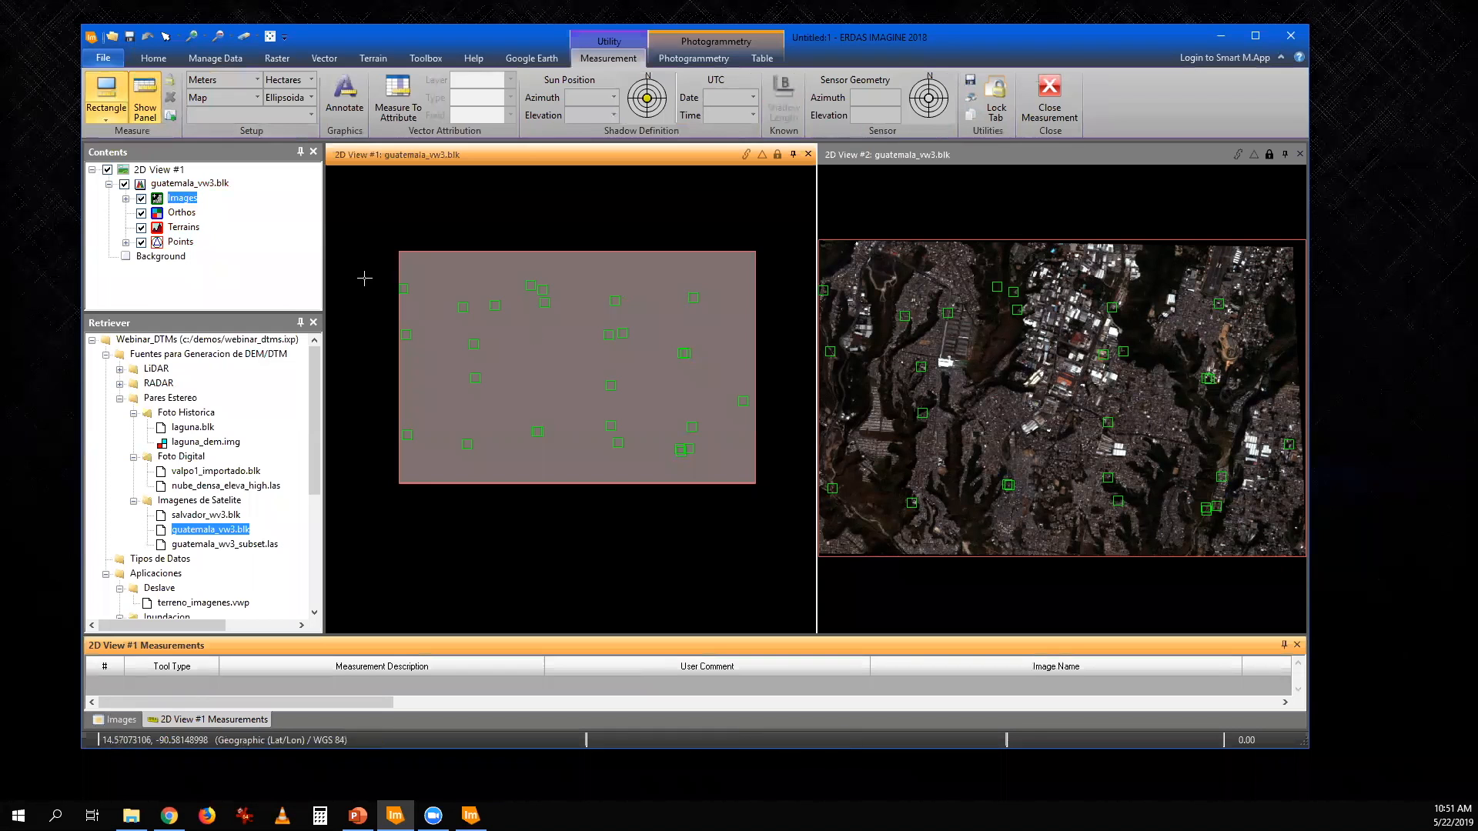
left_click_drag(398, 252, 756, 485)
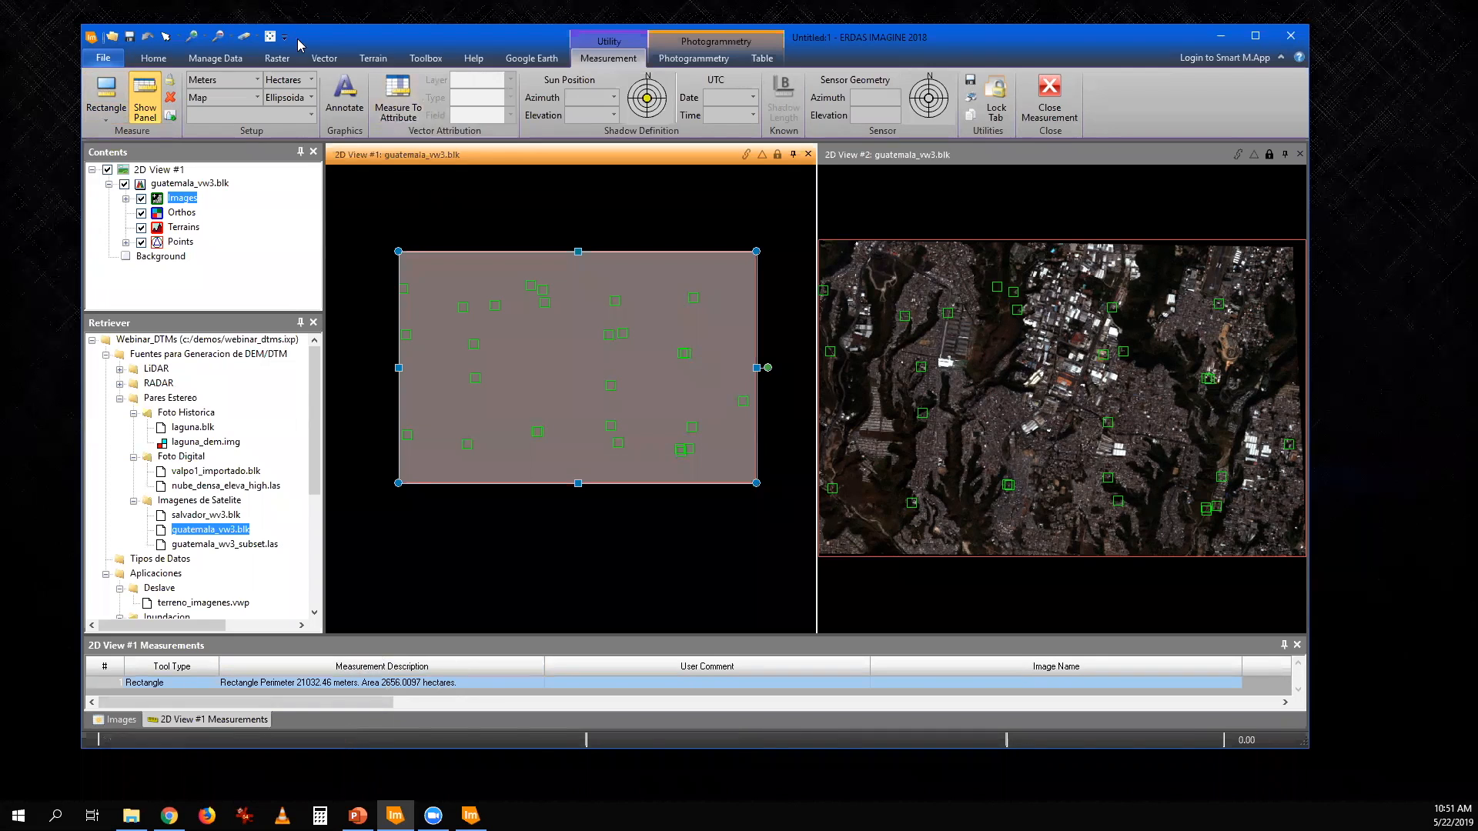
left_click(311, 79)
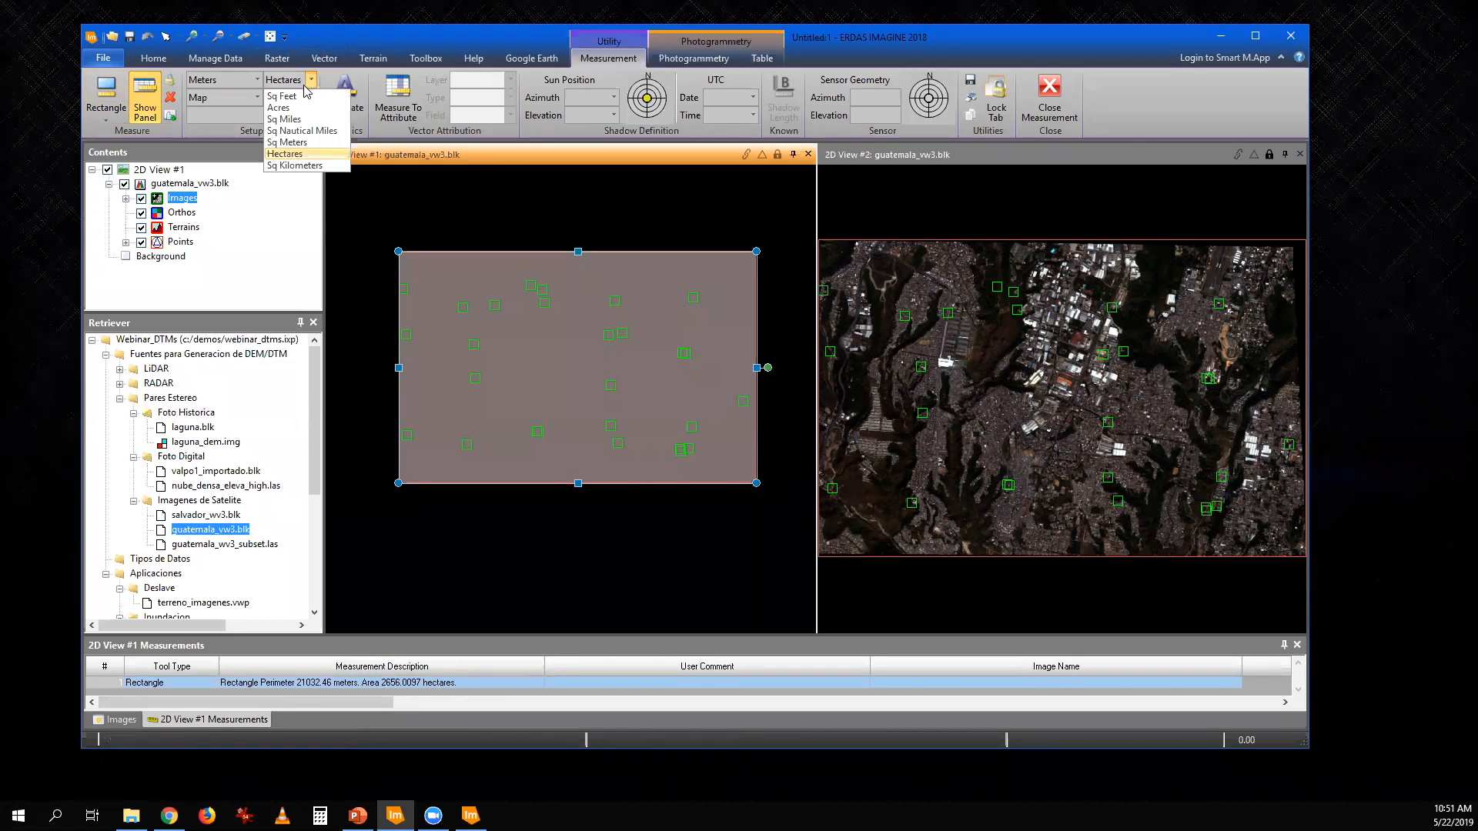
left_click(309, 165)
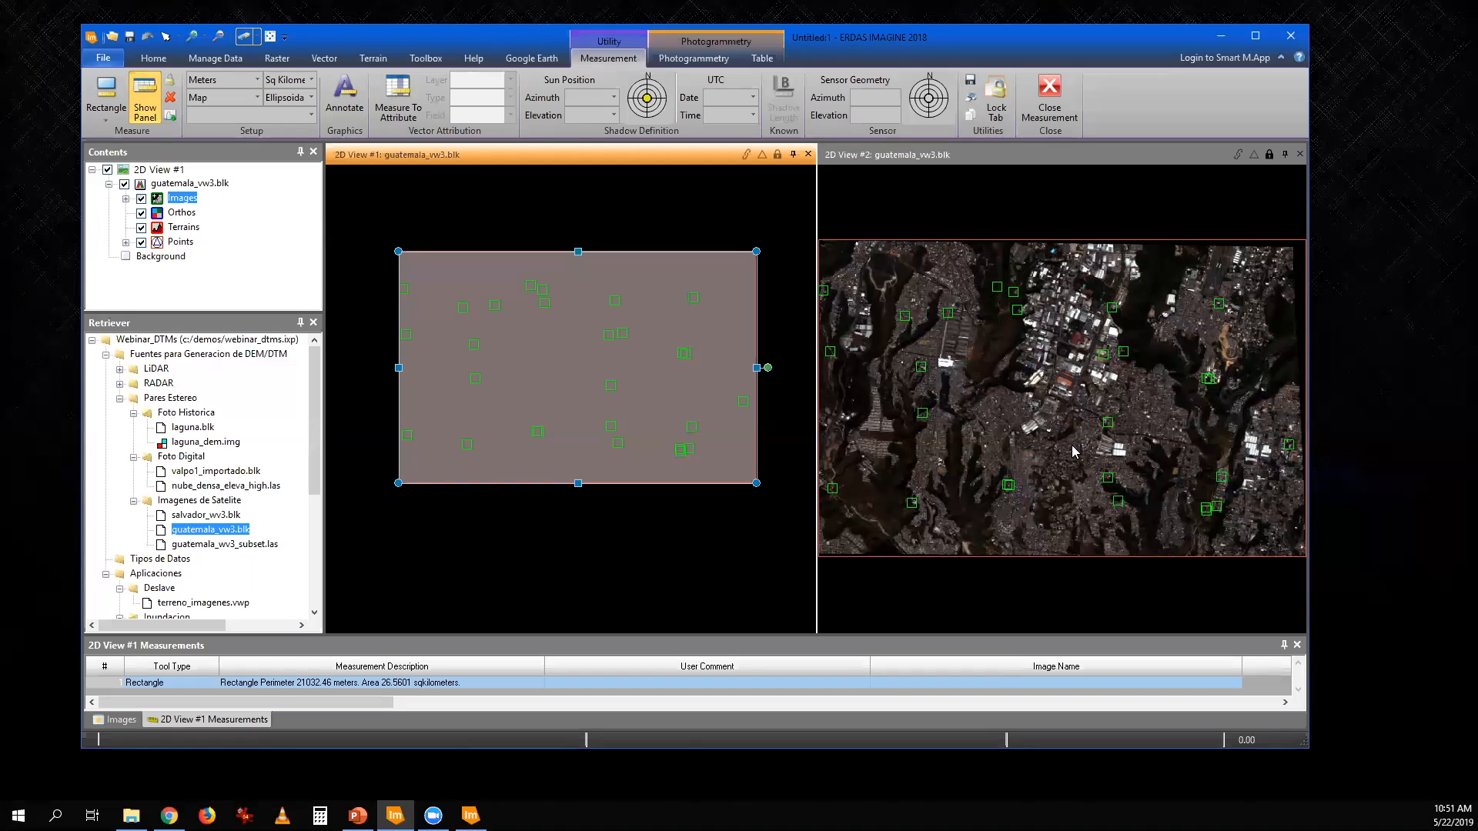
- Examine the image detail around the TIPIC, S.A. warehouse roof in the second 2D view at close range
scroll(1093, 416, "up", 5)
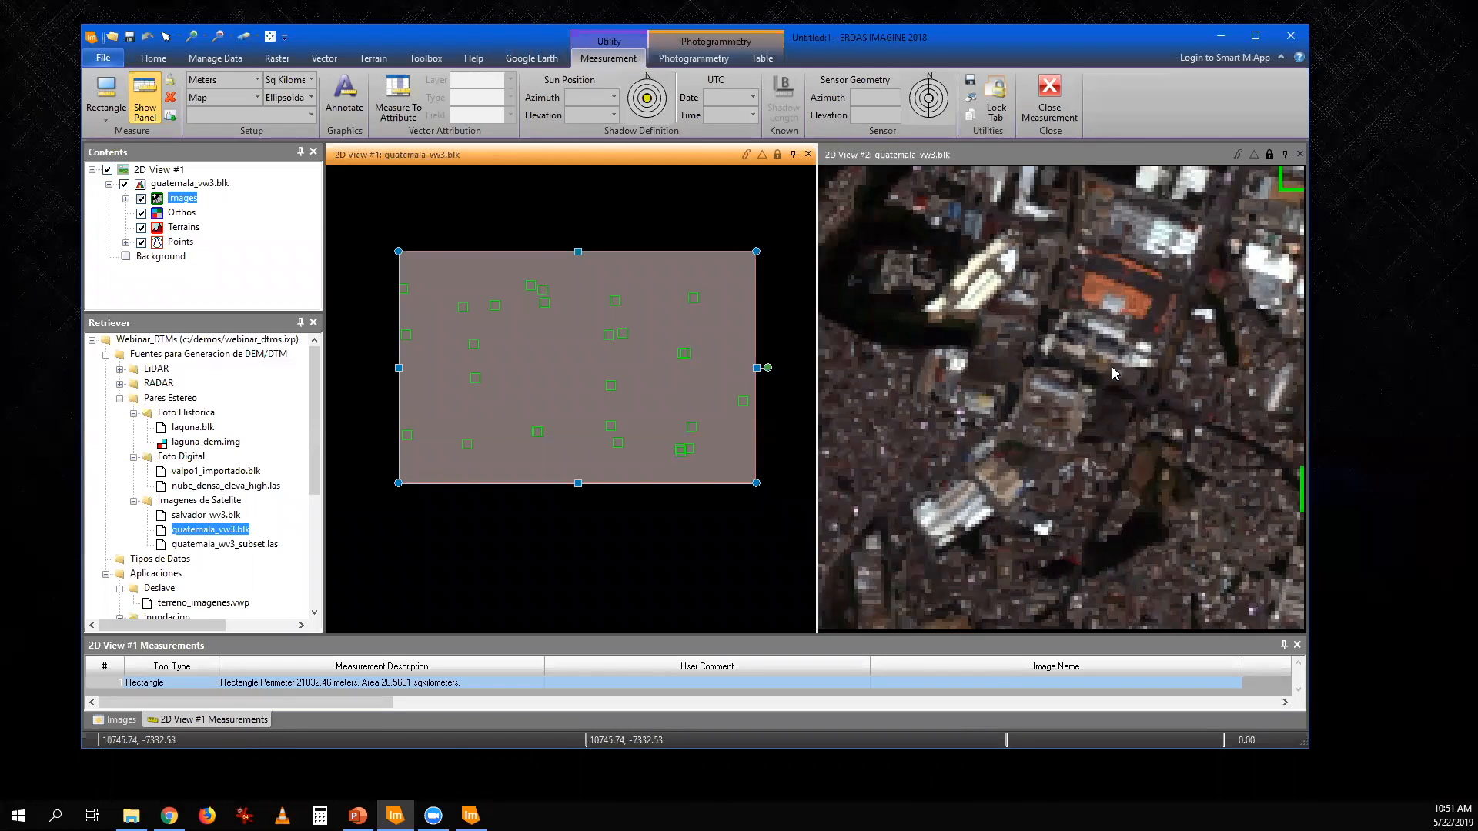
scroll(1112, 373, "up", 2)
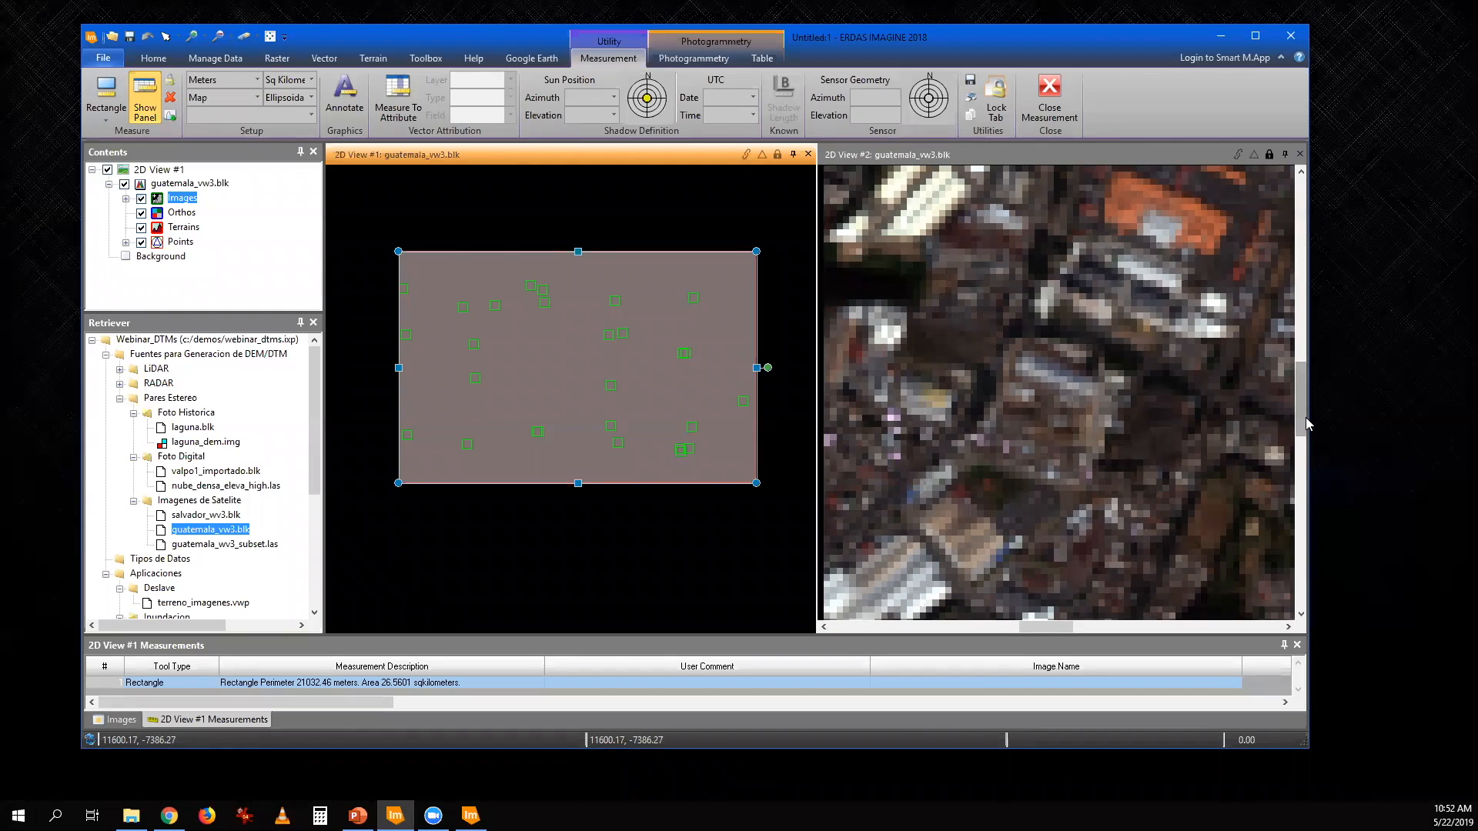
scroll(1056, 367, "up", 5)
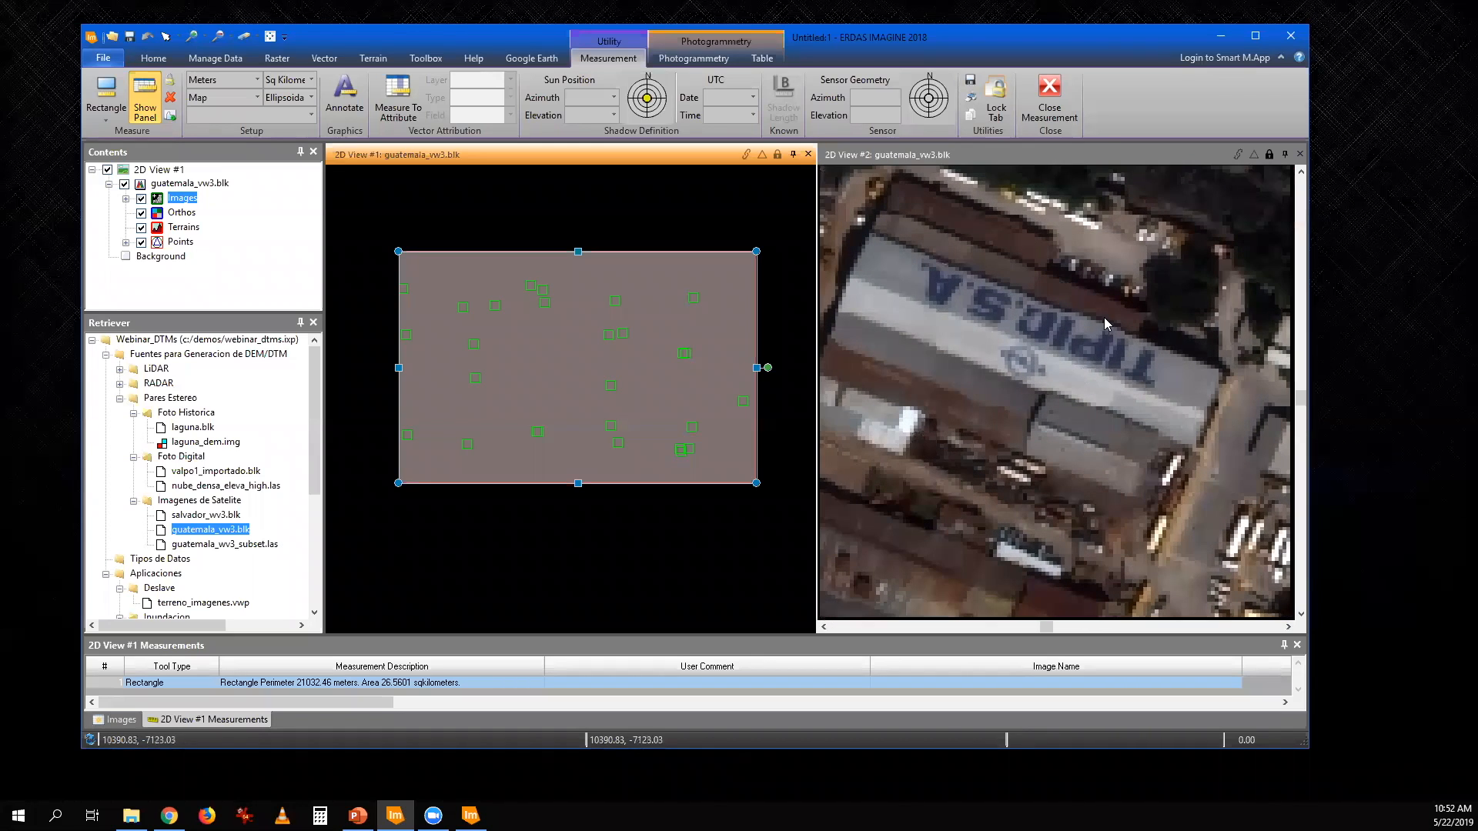
scroll(1121, 277, "up", 2)
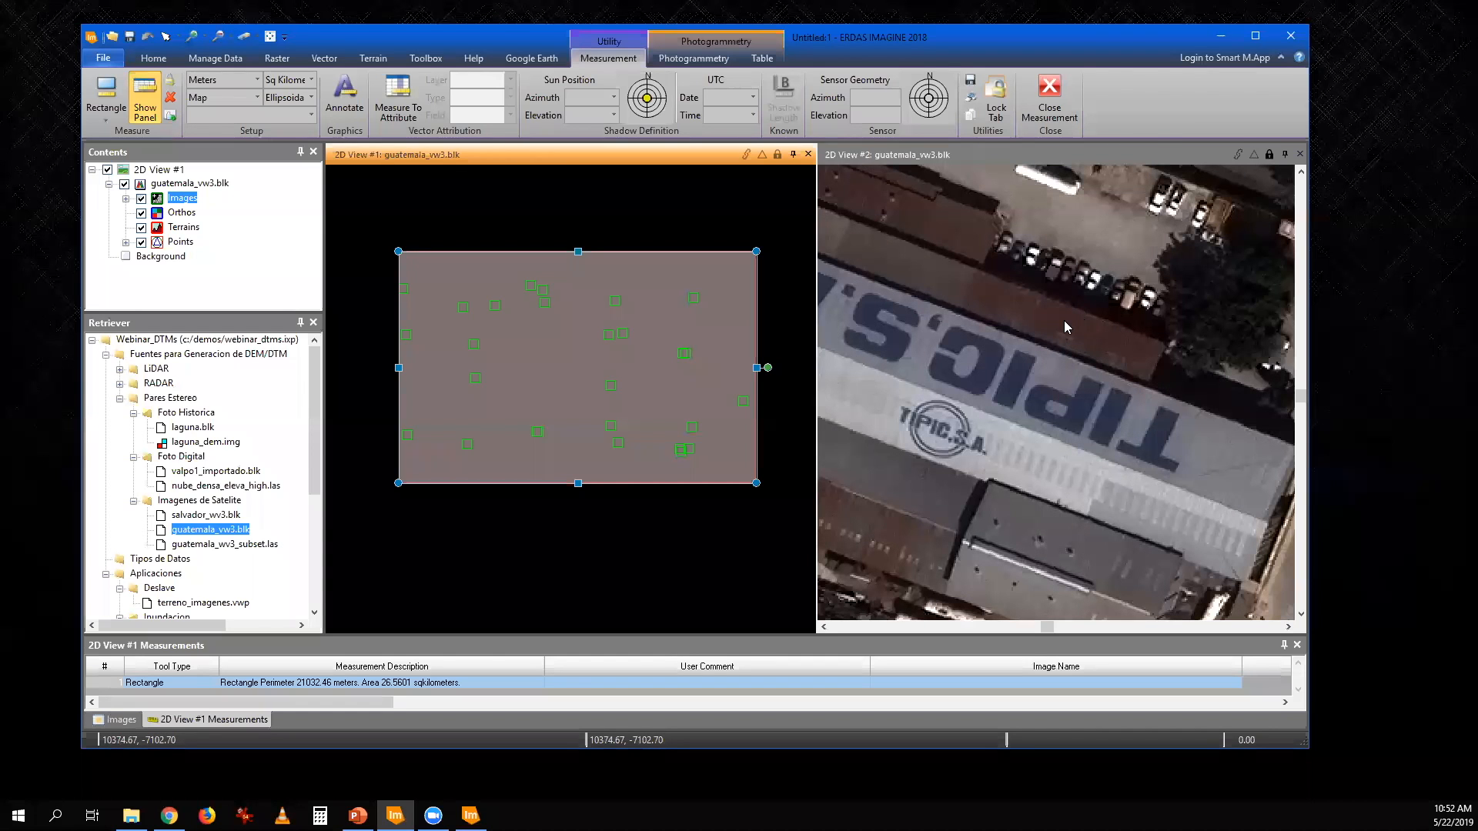
scroll(1063, 320, "down", 1)
scroll(1066, 323, "down", 2)
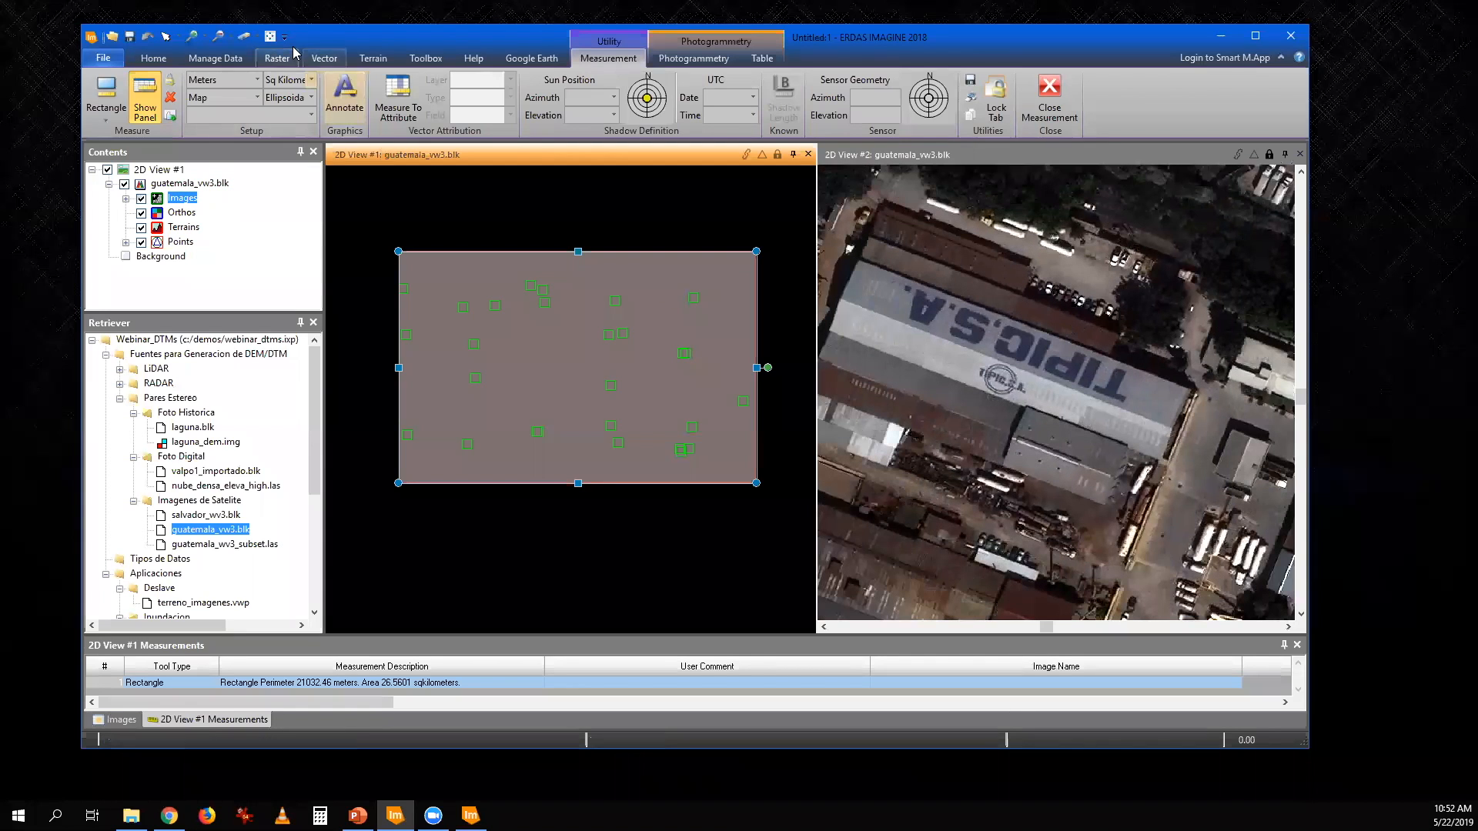
- Replace the block with the point cloud guatemala_wv3_subset.las without saving the block changes, and close the measurement tools
left_click(243, 34)
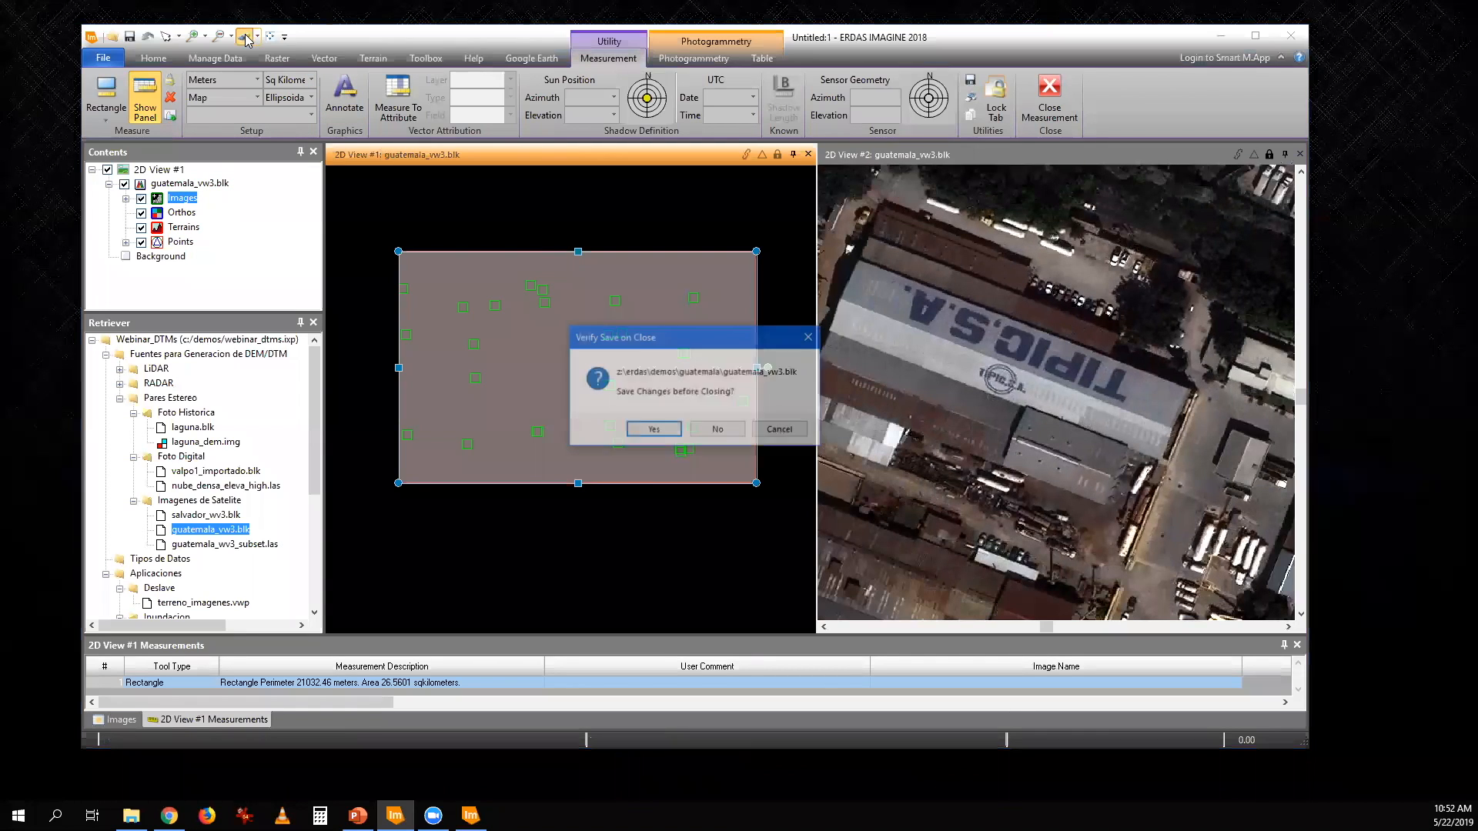
left_click(718, 430)
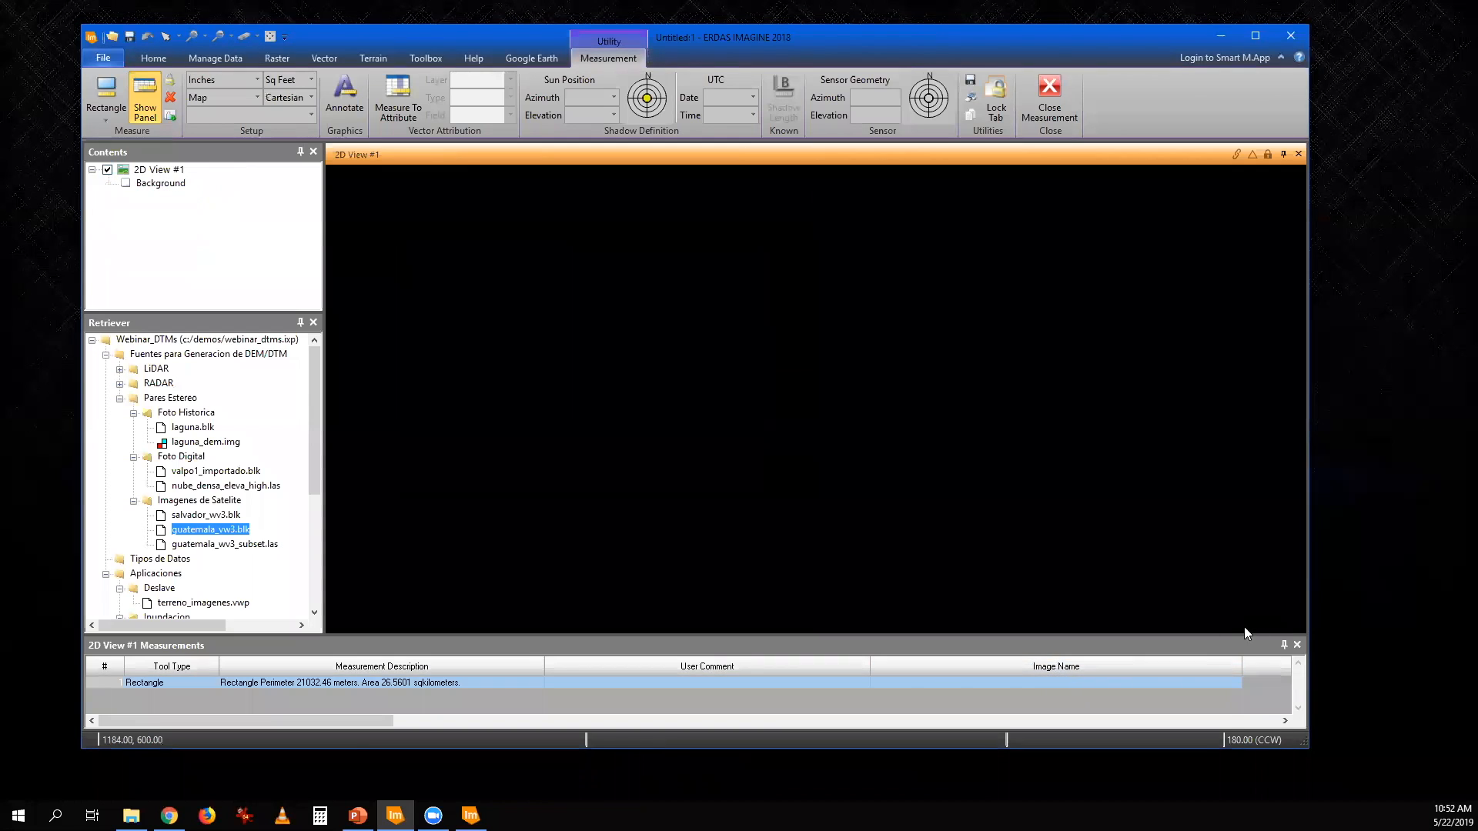
left_click_drag(229, 577, 748, 561)
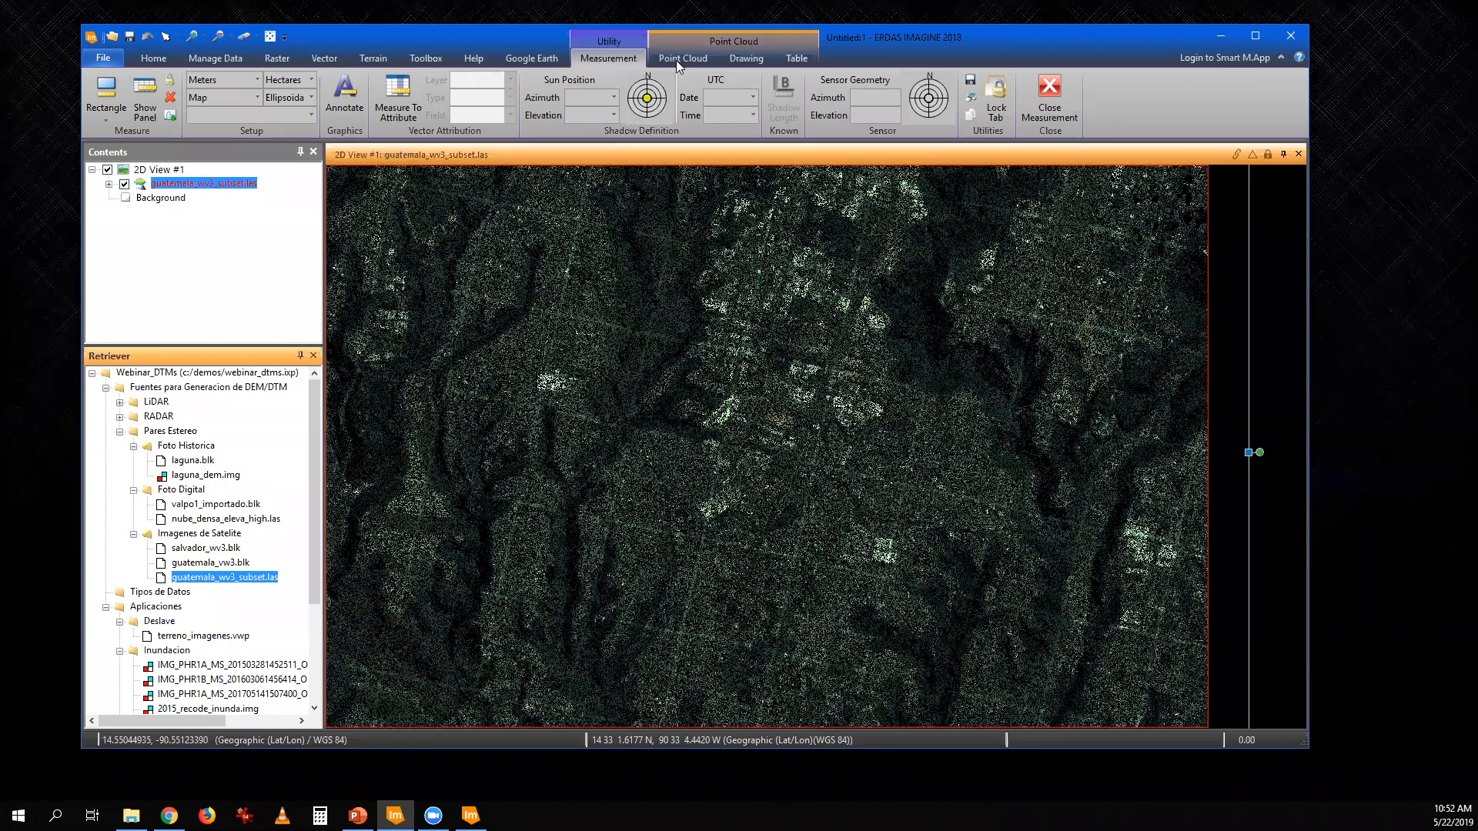
left_click(1049, 98)
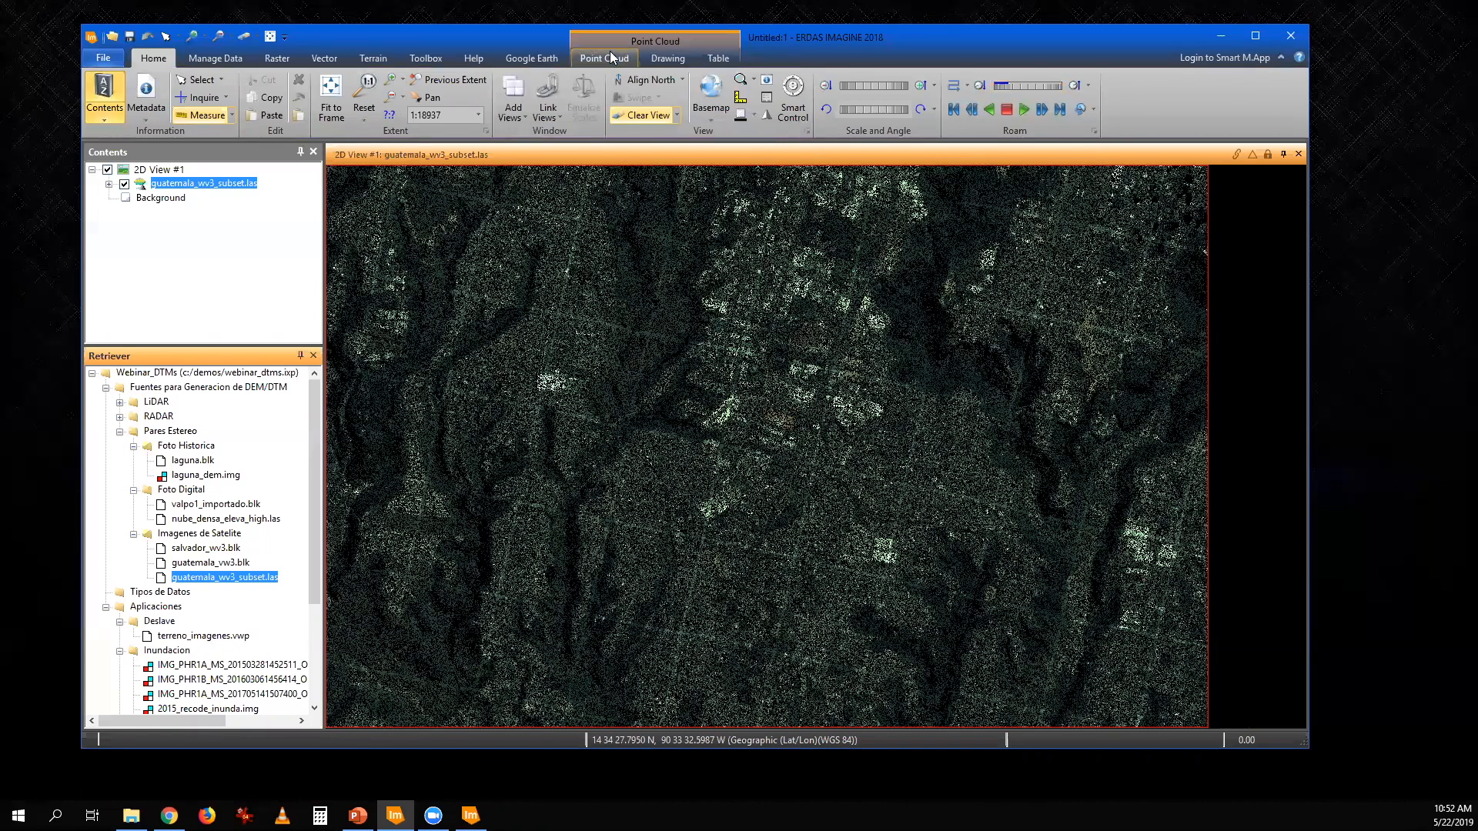
- Apply the Basic Gaussian radiometric stretch to the Guatemala point cloud
left_click(597, 58)
left_click(321, 119)
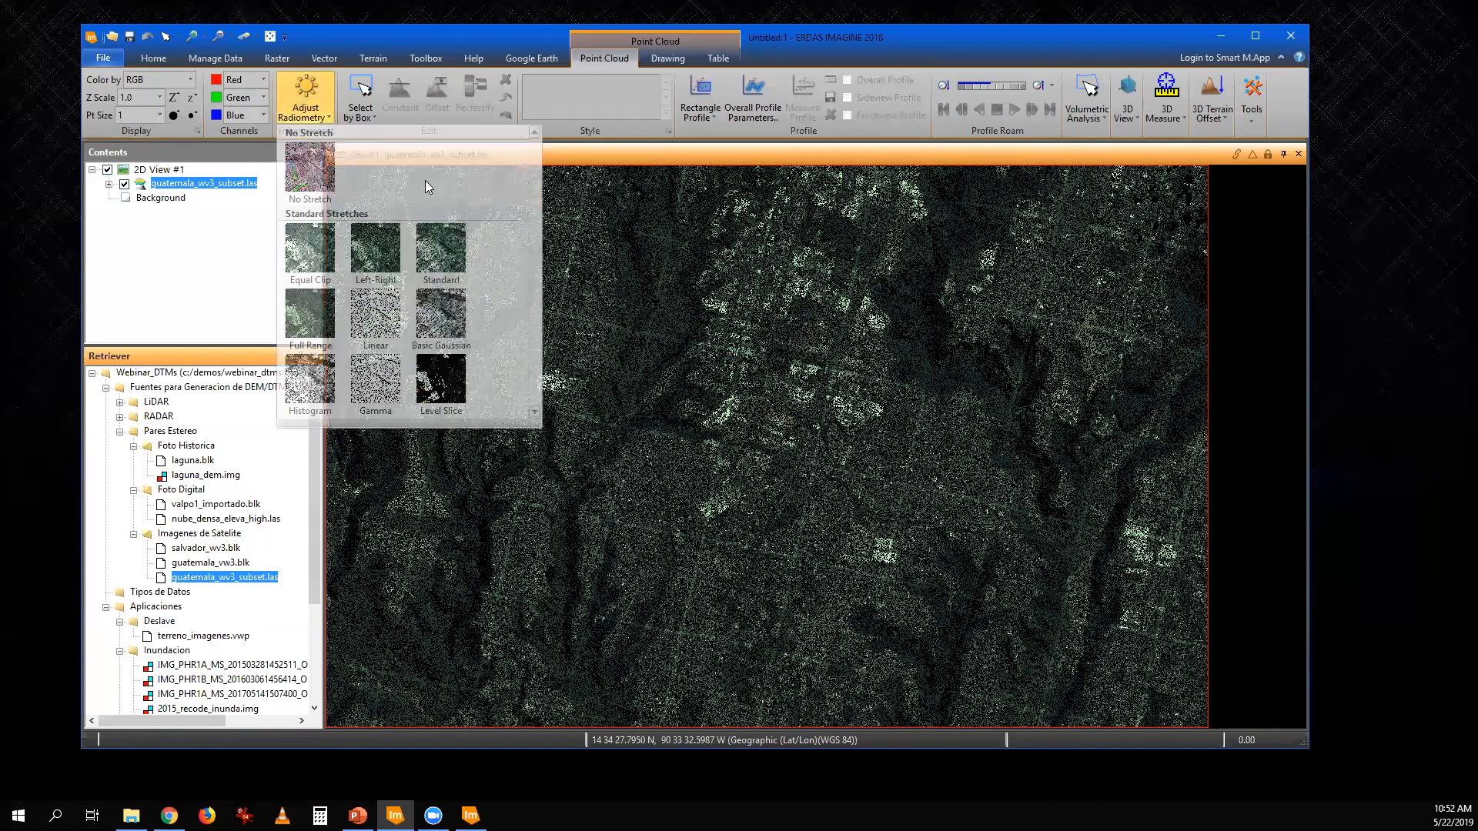
left_click(456, 312)
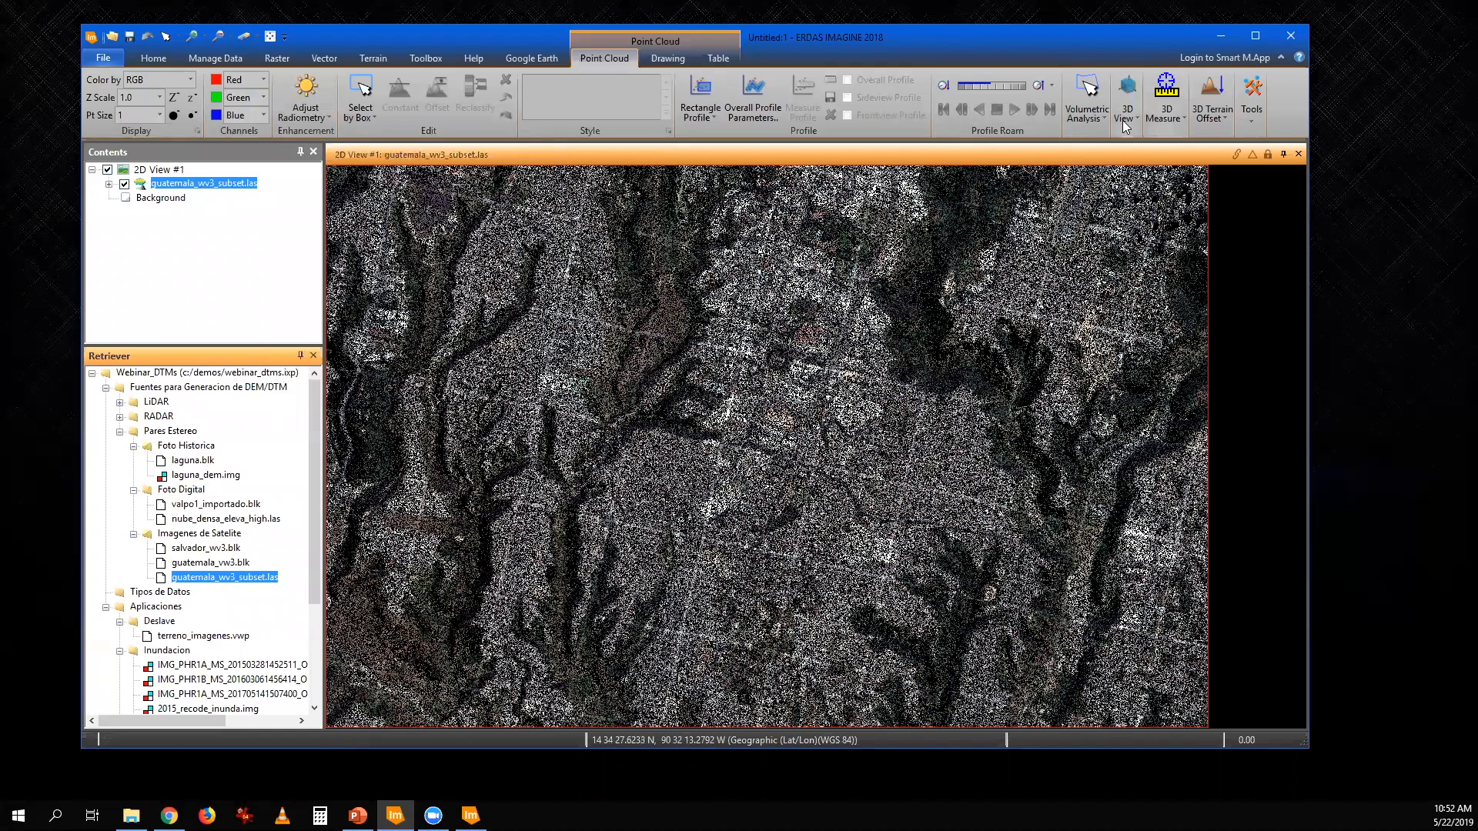
- Show the Guatemala point cloud in a tilted 3D display and set the point size to 3
left_click(1124, 124)
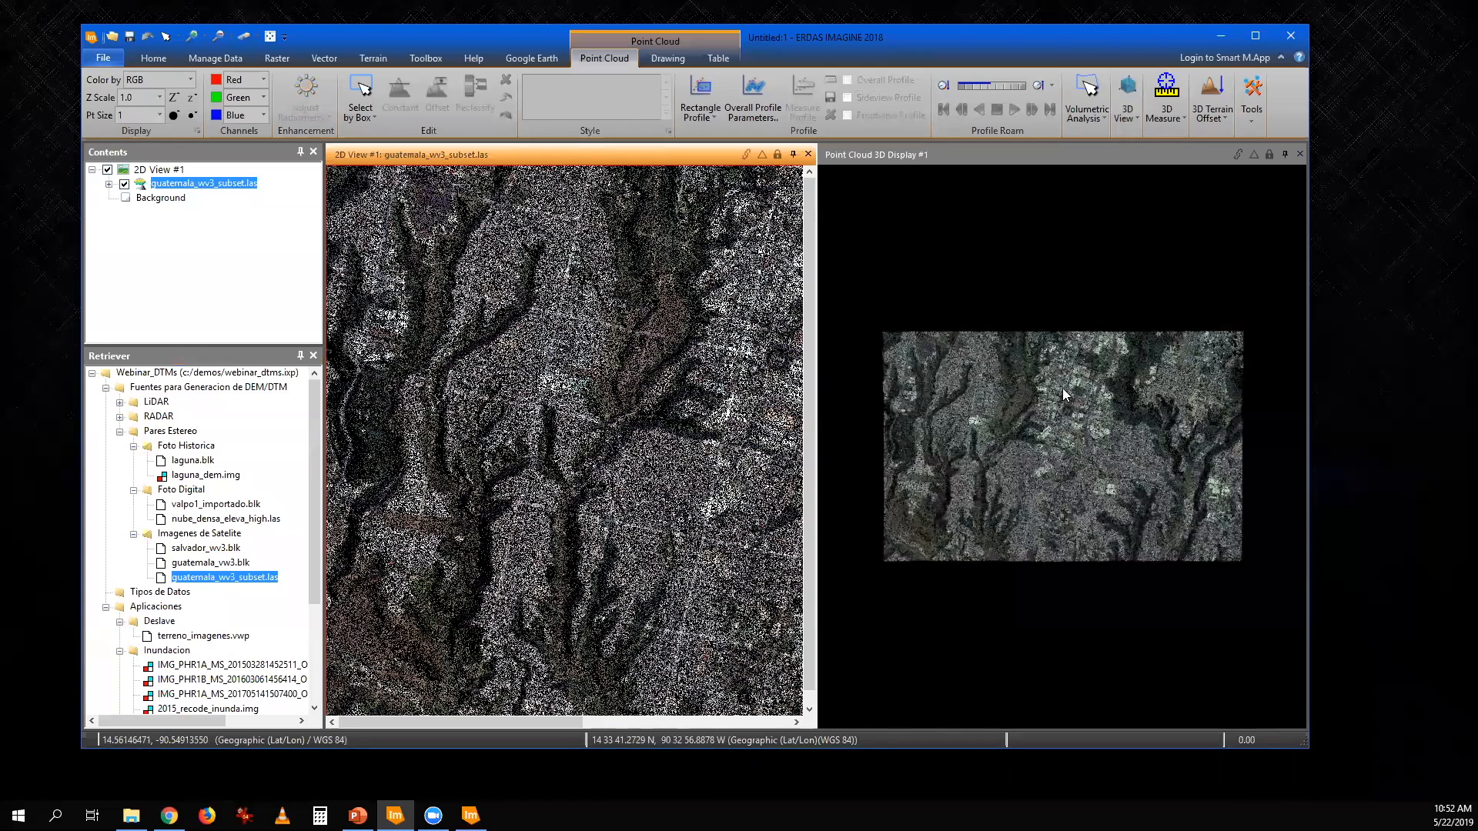
left_click_drag(1063, 388, 959, 639)
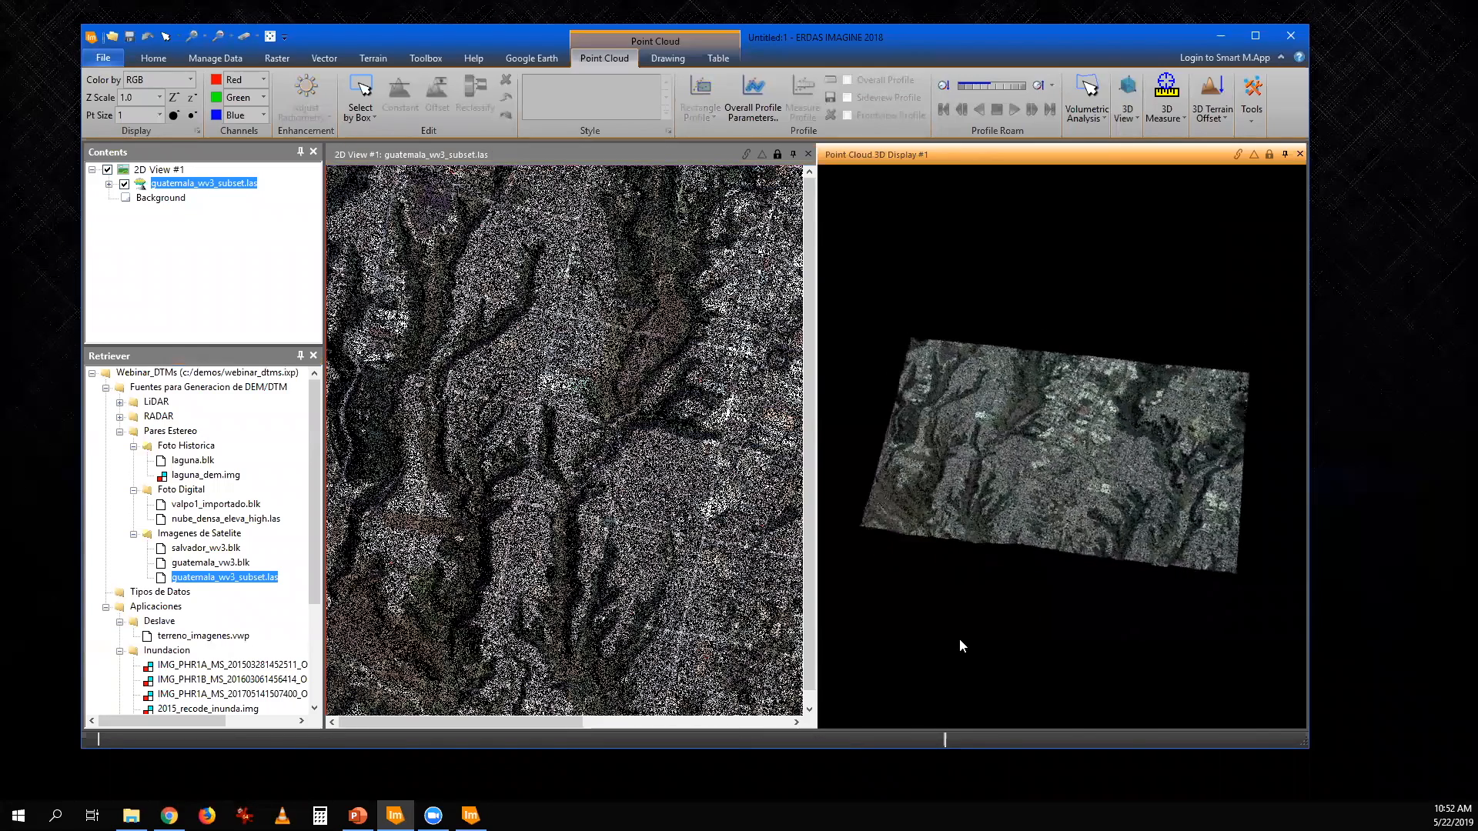
left_click(174, 115)
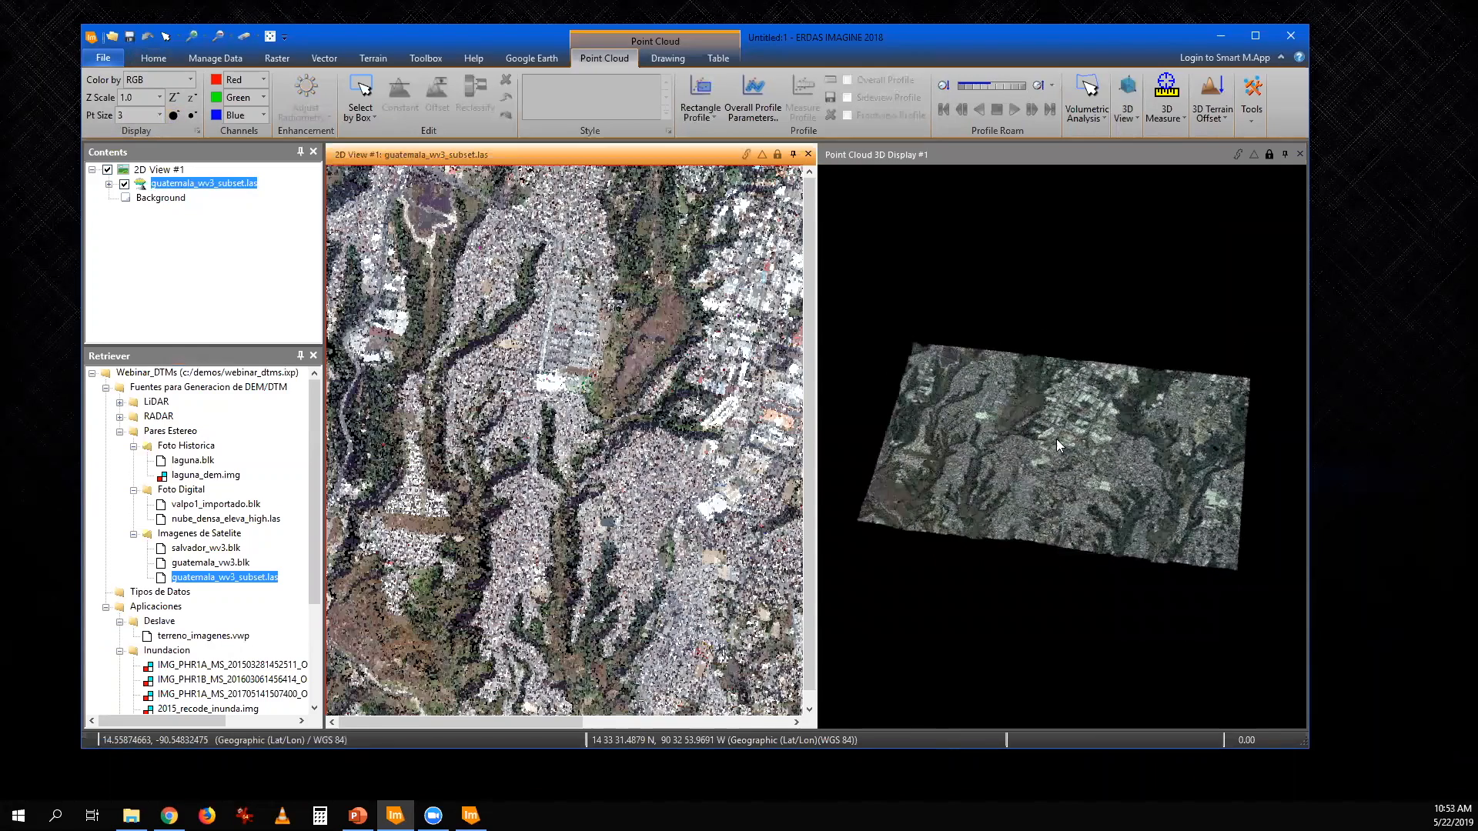
- Enlarge the 3D display and examine the TIPIC, S.A. warehouse and its surroundings in the point cloud from oblique angles
left_click(1061, 494)
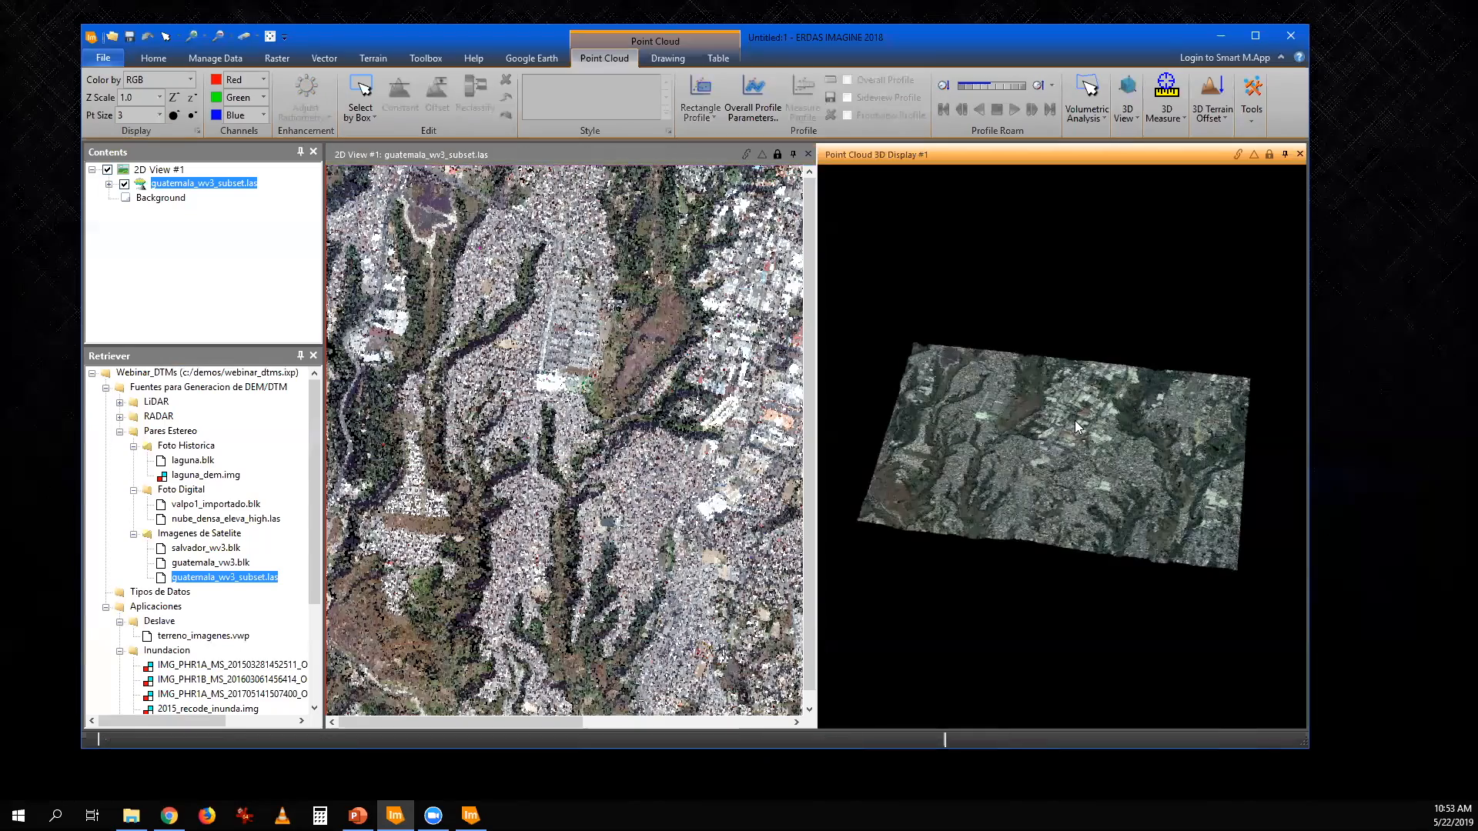
scroll(1055, 466, "up", 5)
scroll(1062, 417, "up", 5)
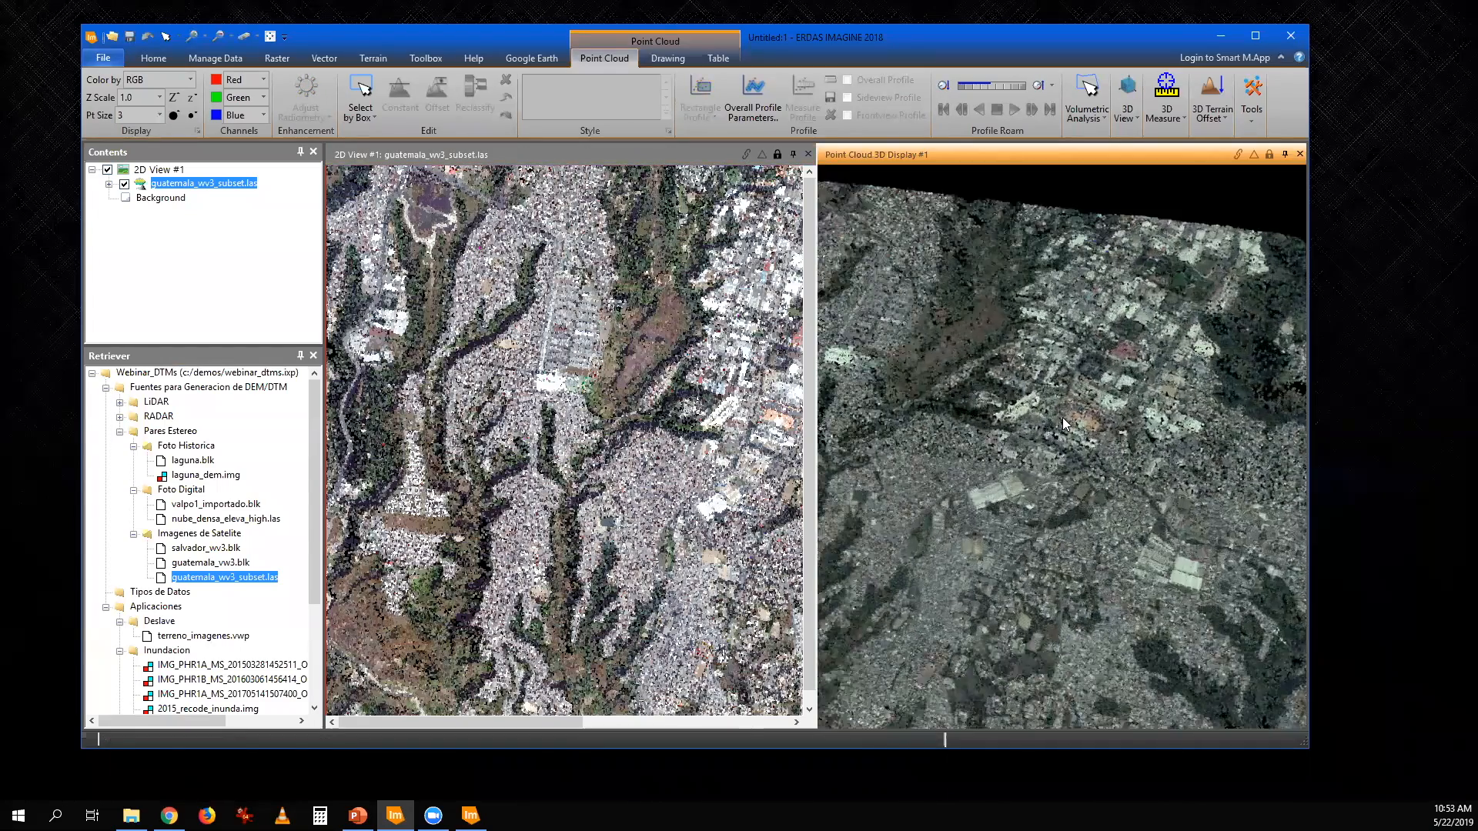
left_click_drag(1122, 354, 1105, 394)
left_click_drag(1137, 480, 835, 437)
scroll(1123, 412, "up", 2)
scroll(1134, 431, "up", 2)
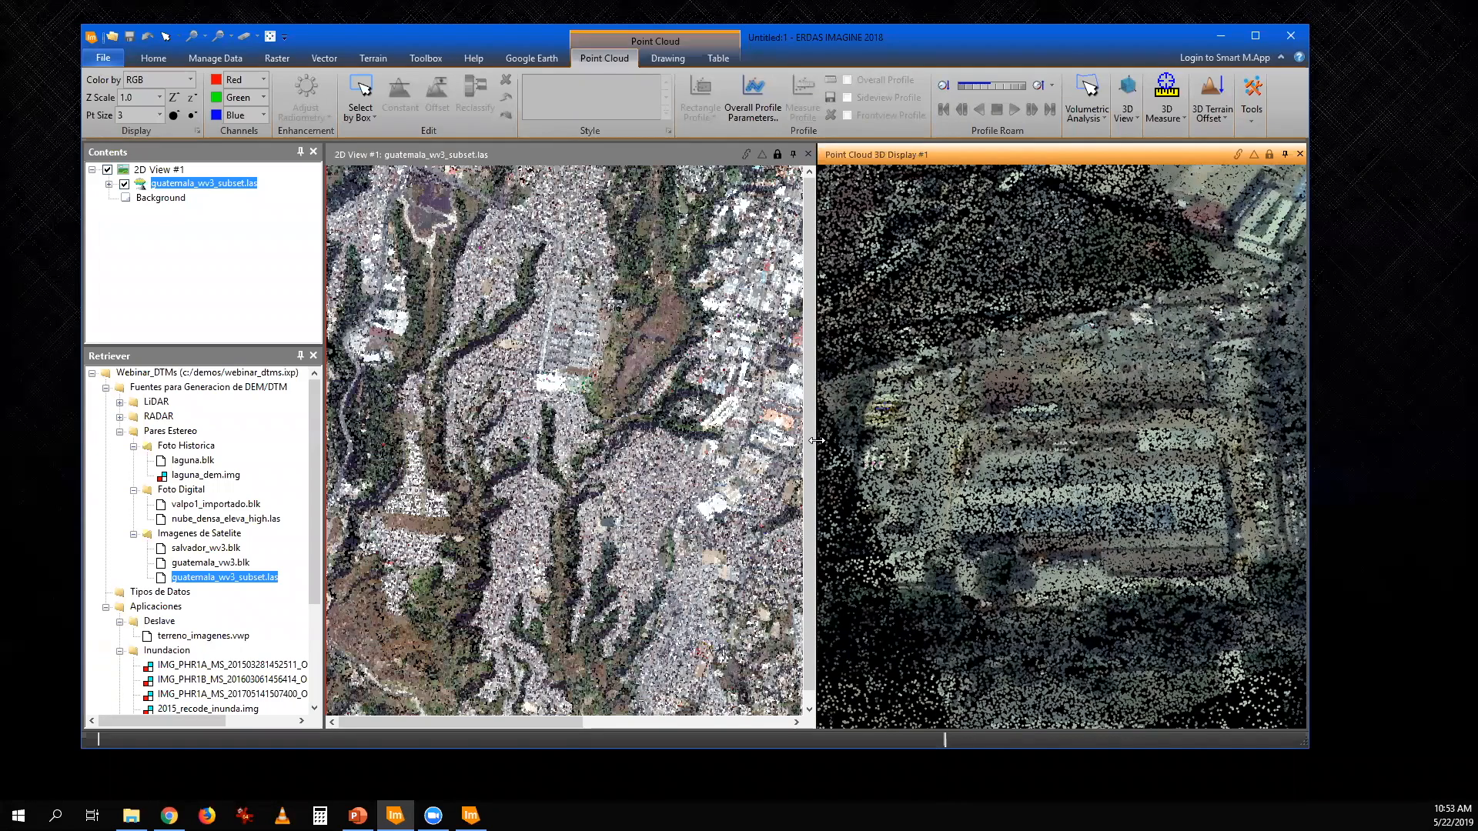
left_click_drag(817, 440, 571, 456)
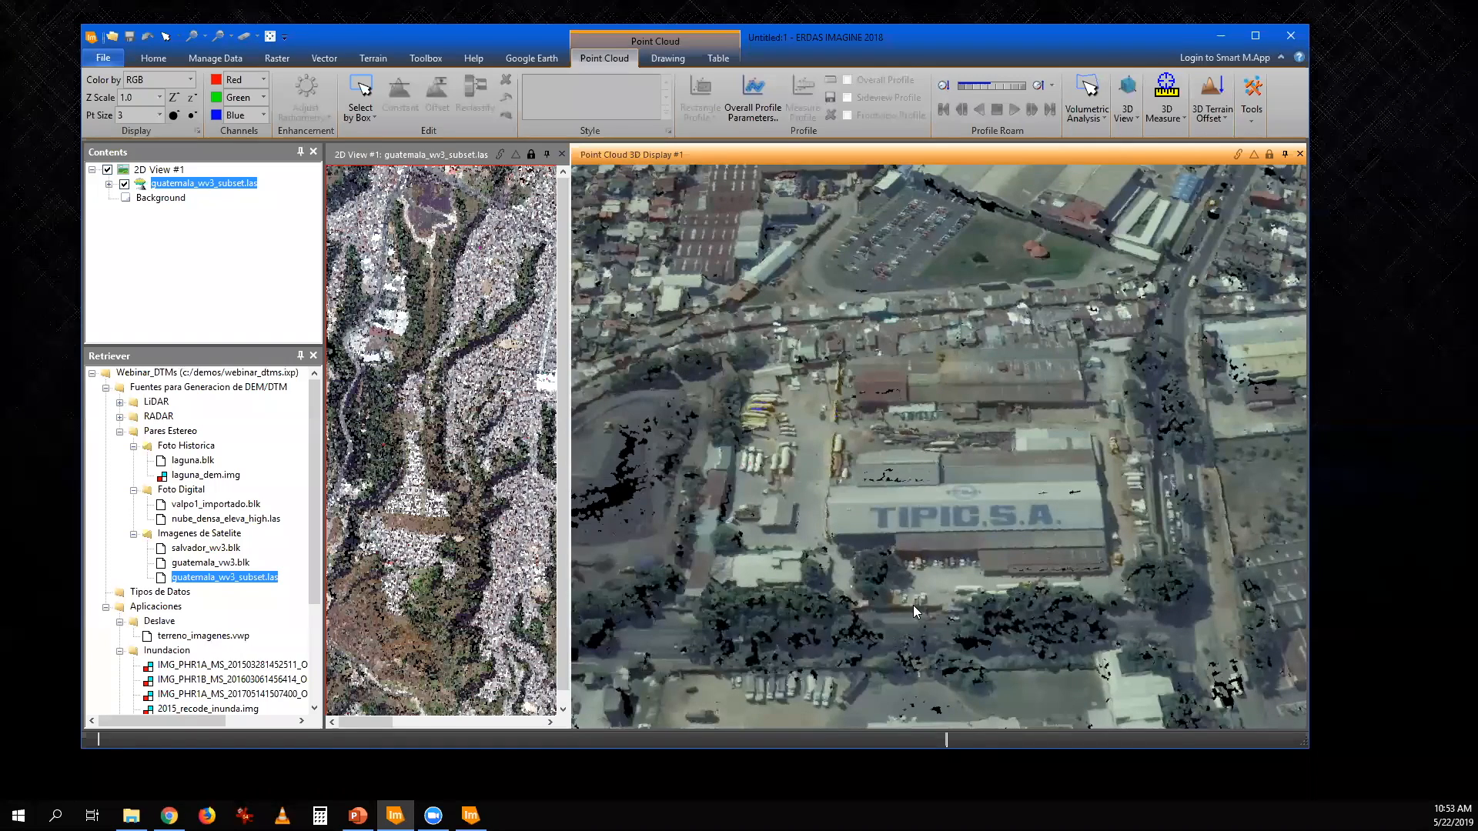
scroll(913, 605, "up", 1)
left_click_drag(962, 577, 873, 611)
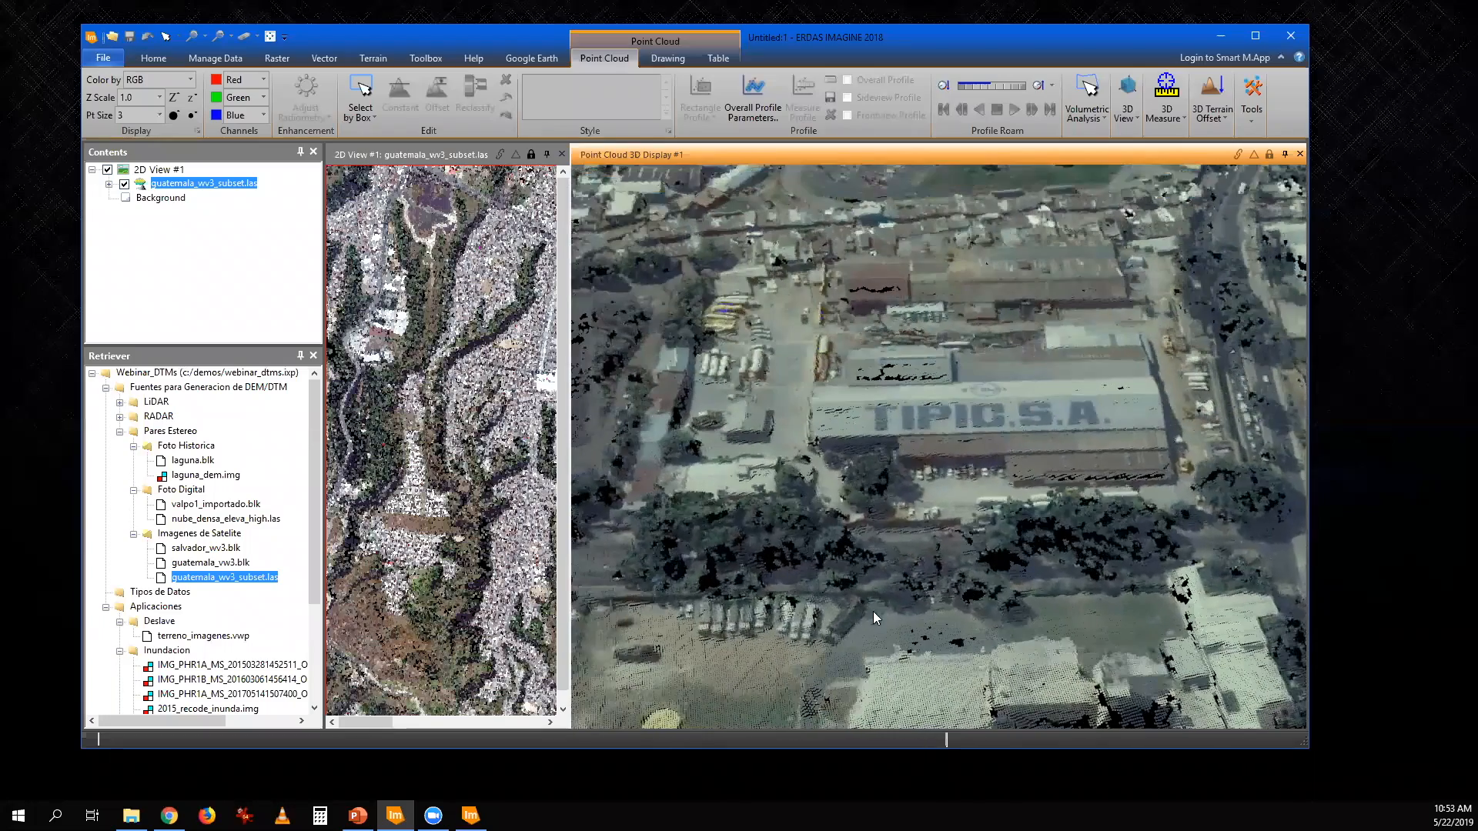
left_click_drag(908, 437, 951, 350)
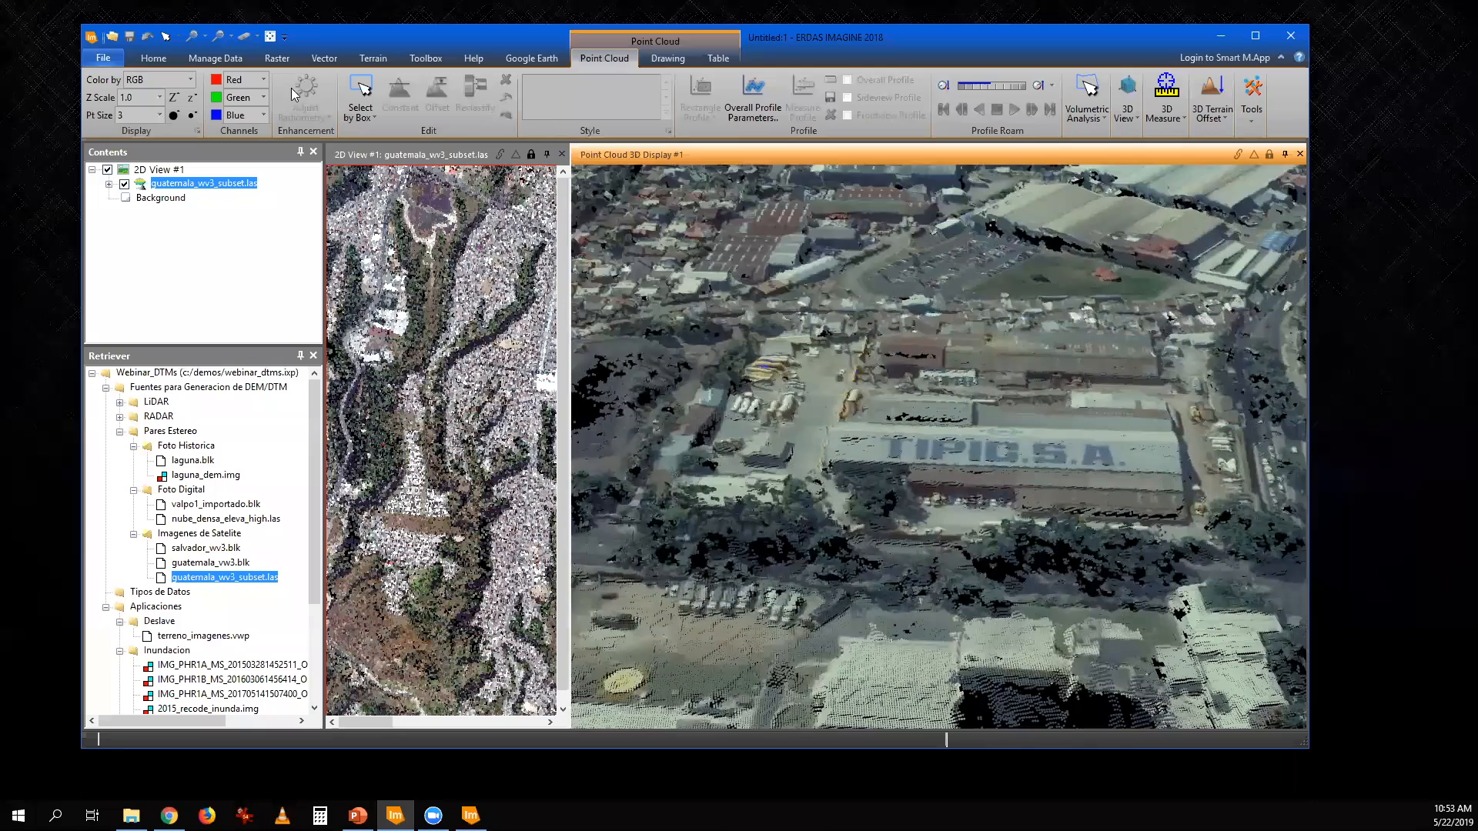
- Switch the Guatemala point cloud from RGB to another coloring mode
left_click(190, 80)
left_click(152, 106)
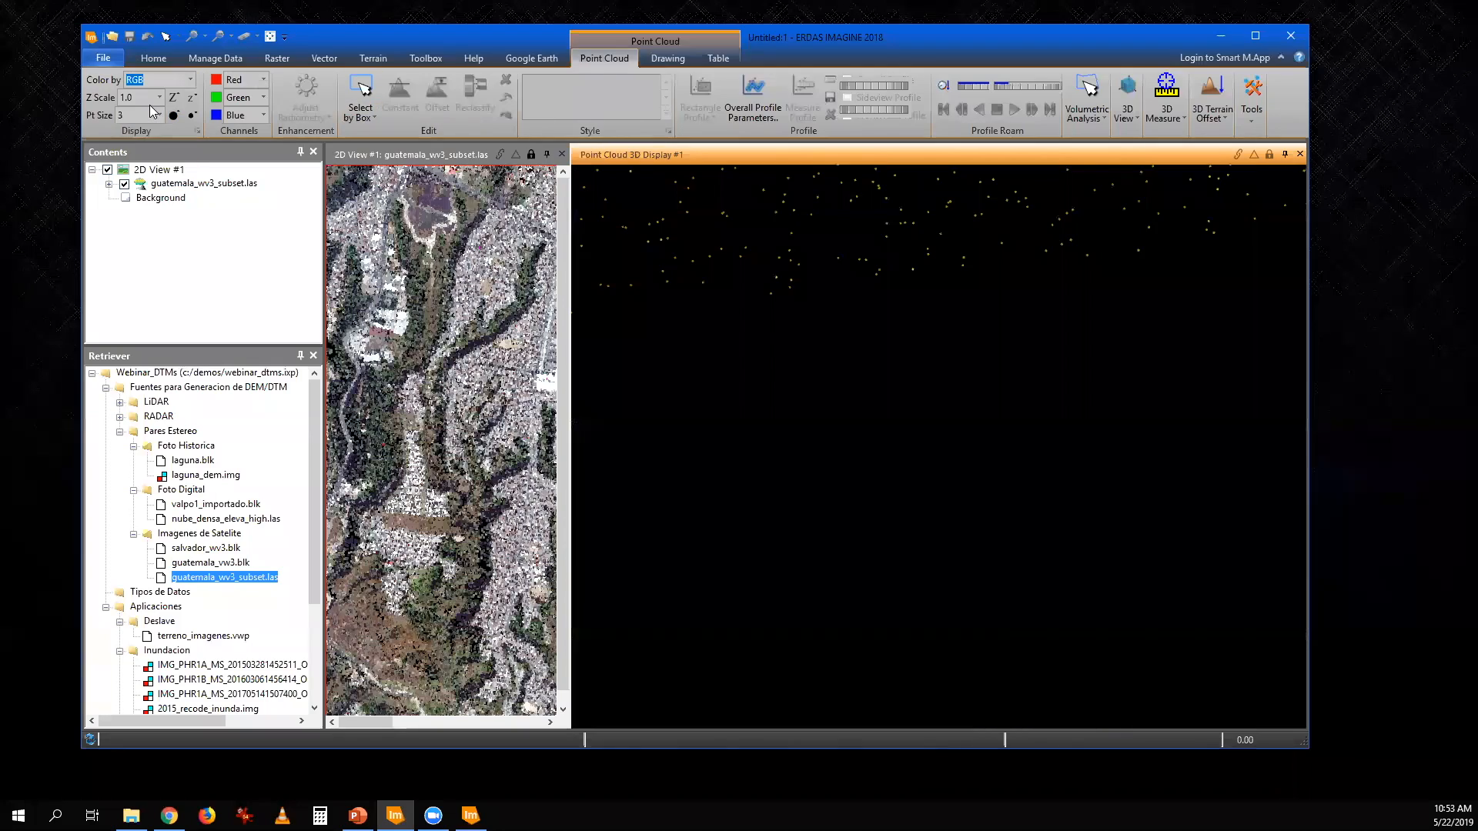
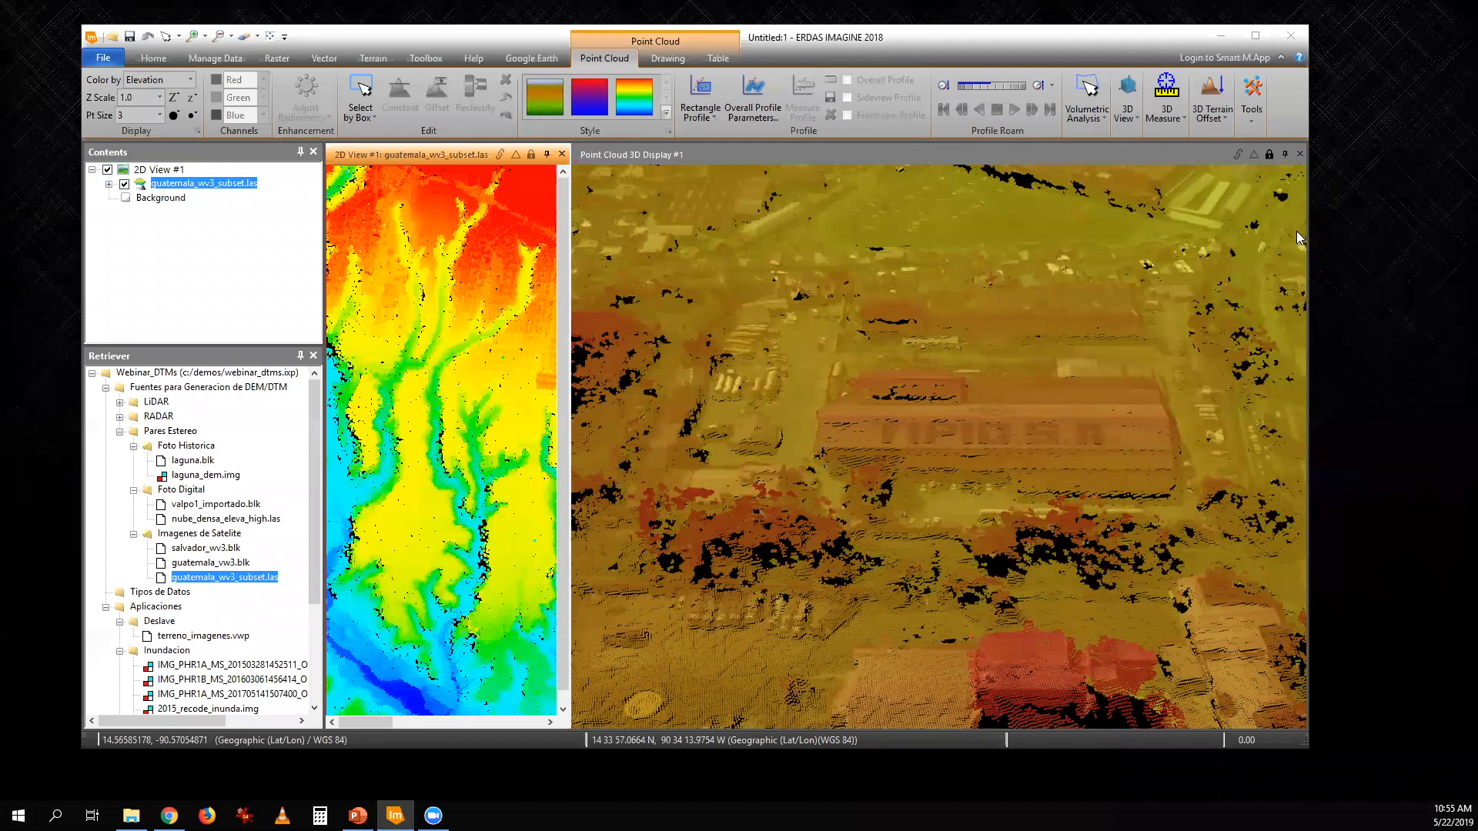
- Close the 3D point cloud display and clear the Guatemala point cloud from the 2D view
left_click(1301, 154)
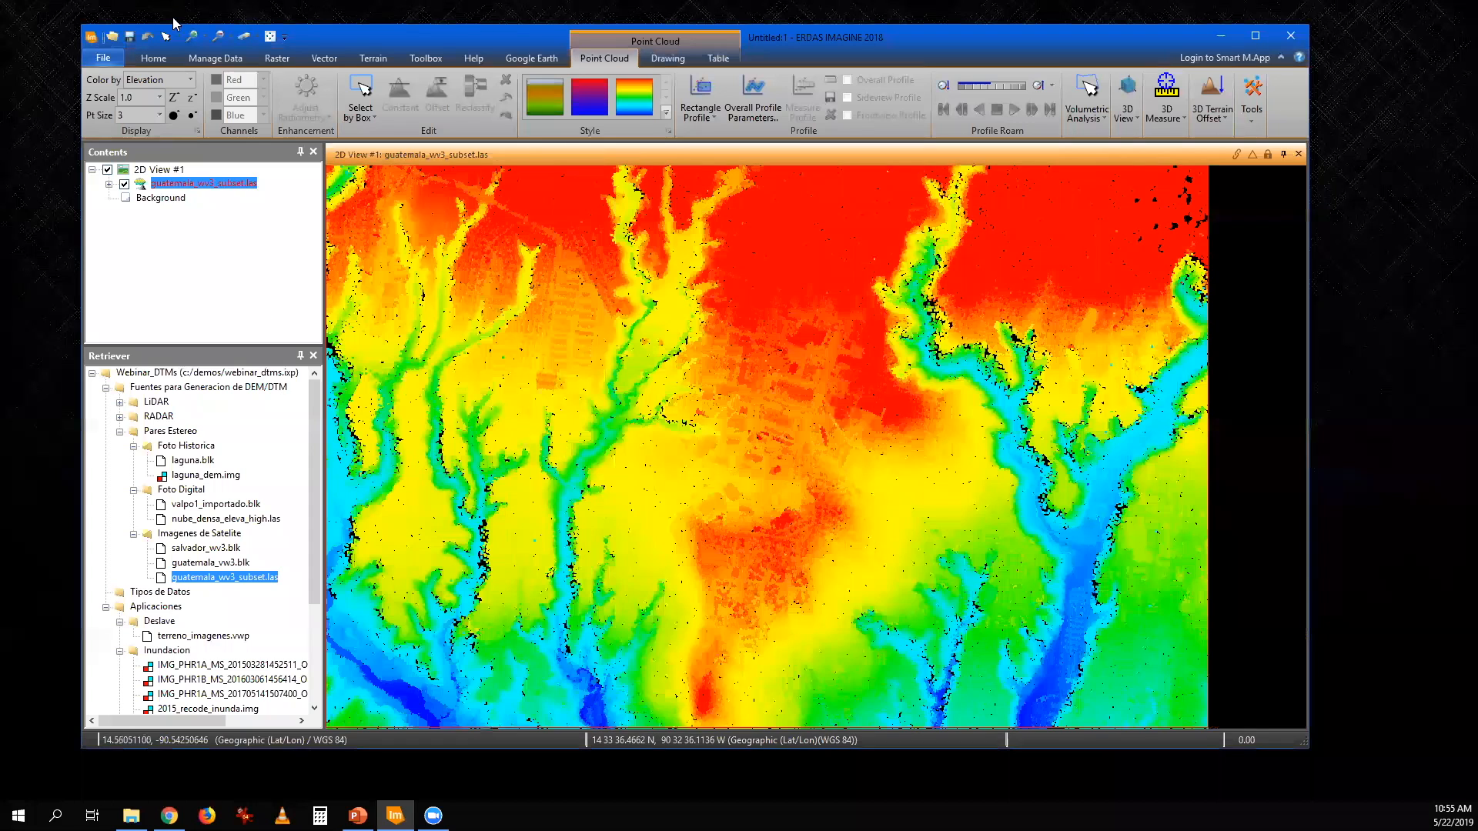
left_click(245, 37)
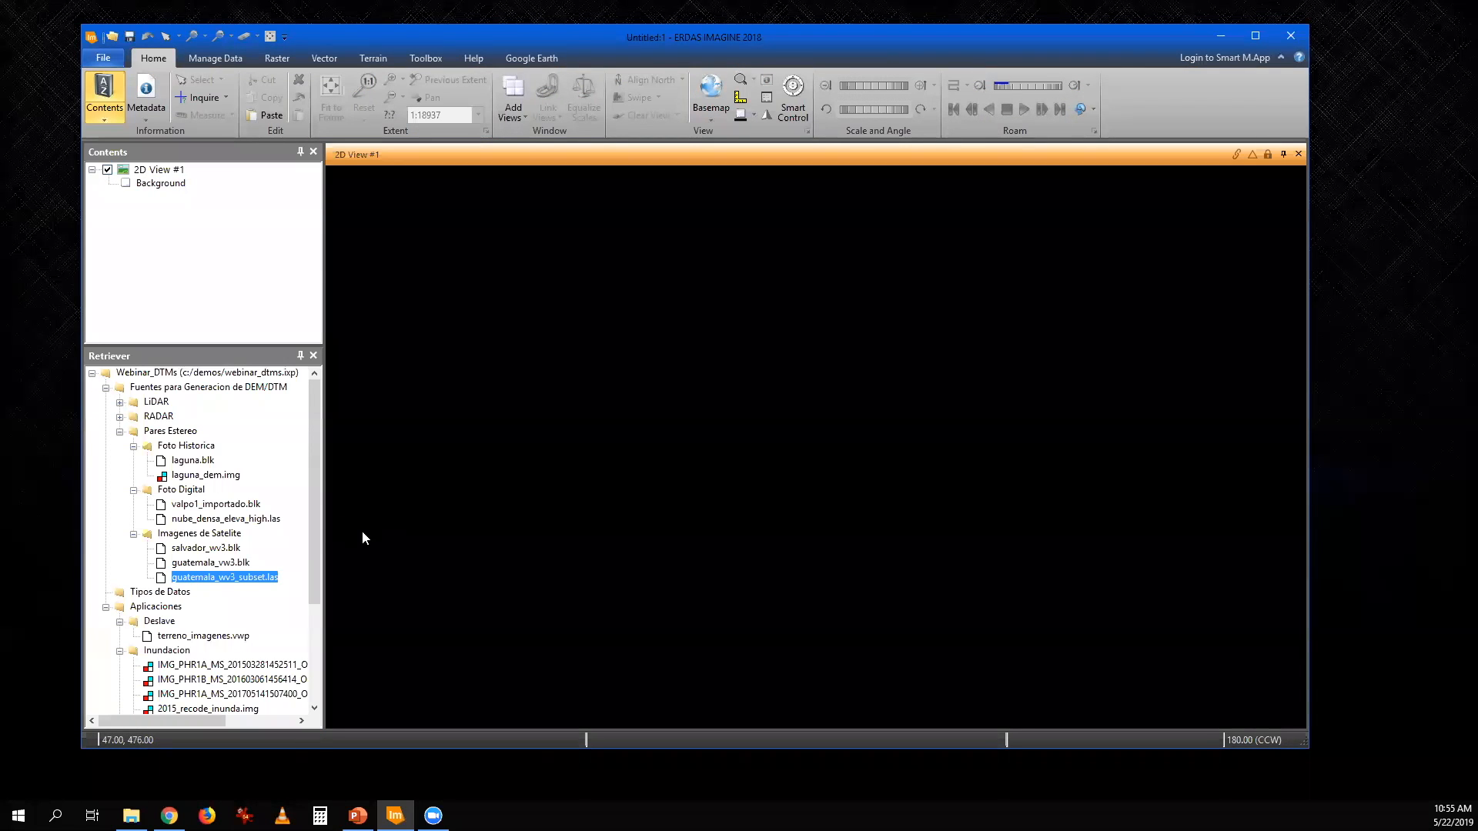
- Create a new 3D view, widen it beside the 2D view, and load terreno_imagenes.vwp from the Deslave folder into it
left_click(514, 109)
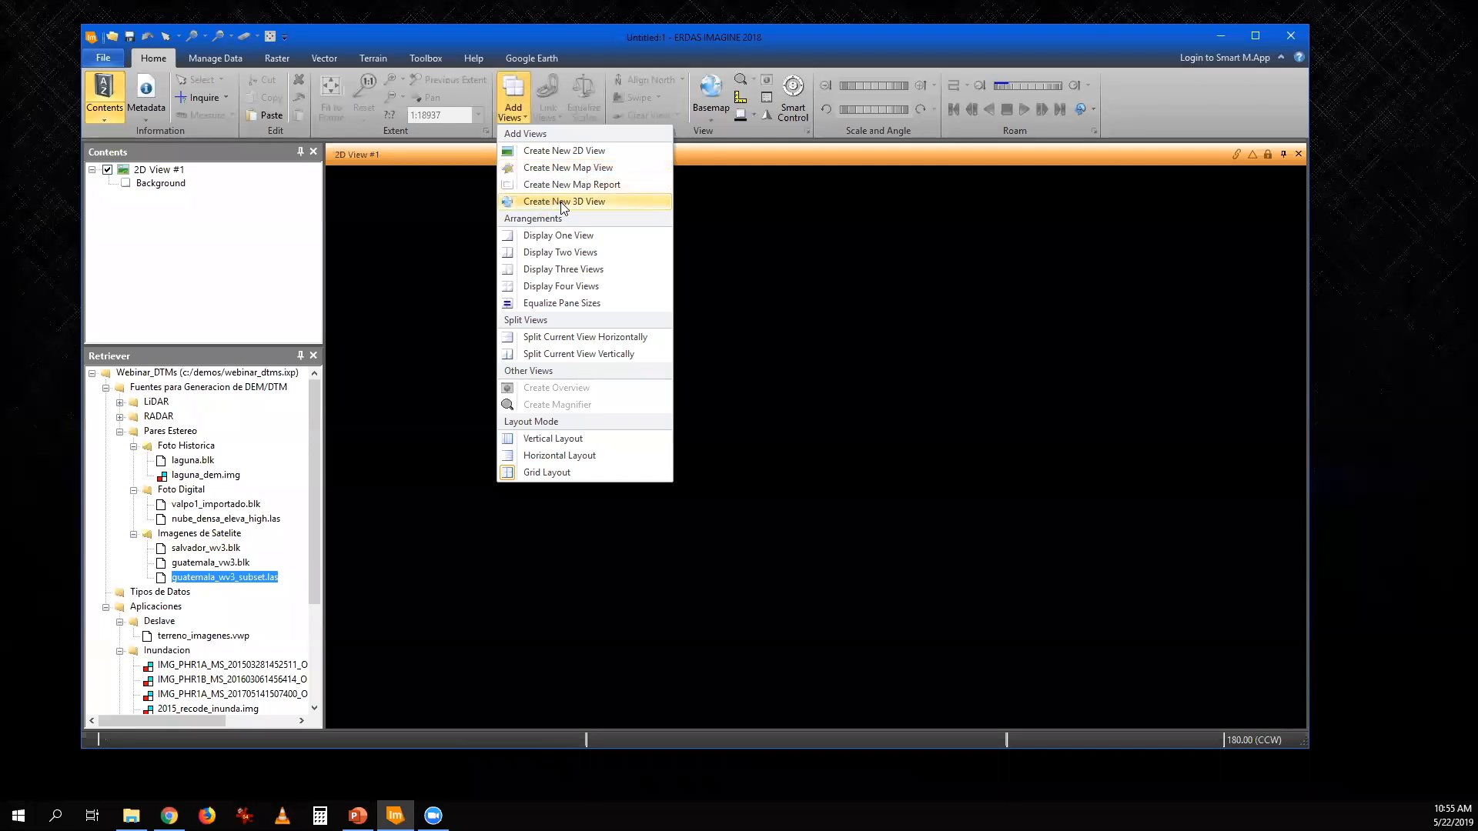
left_click(538, 200)
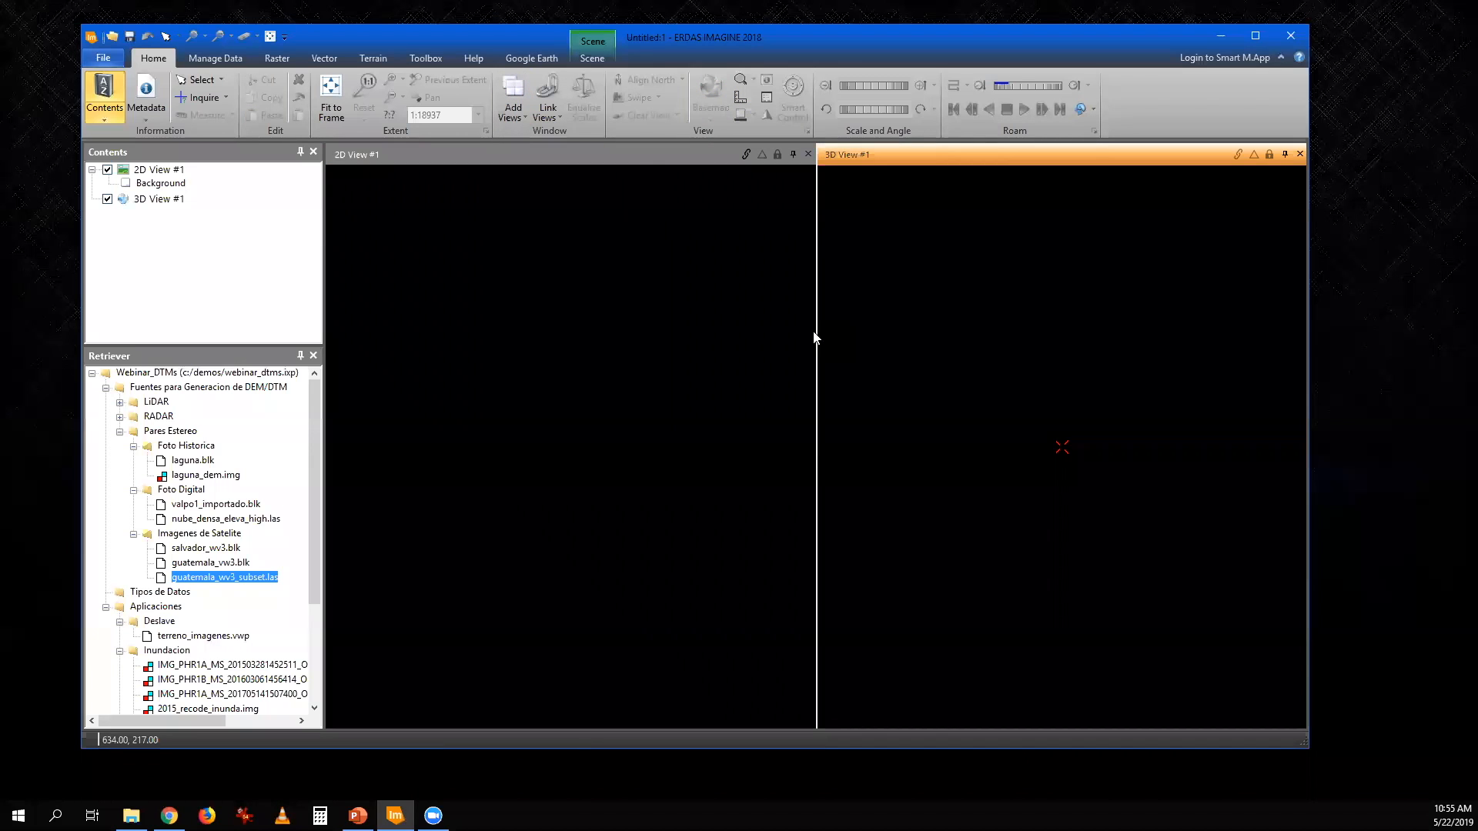
left_click_drag(815, 329, 540, 345)
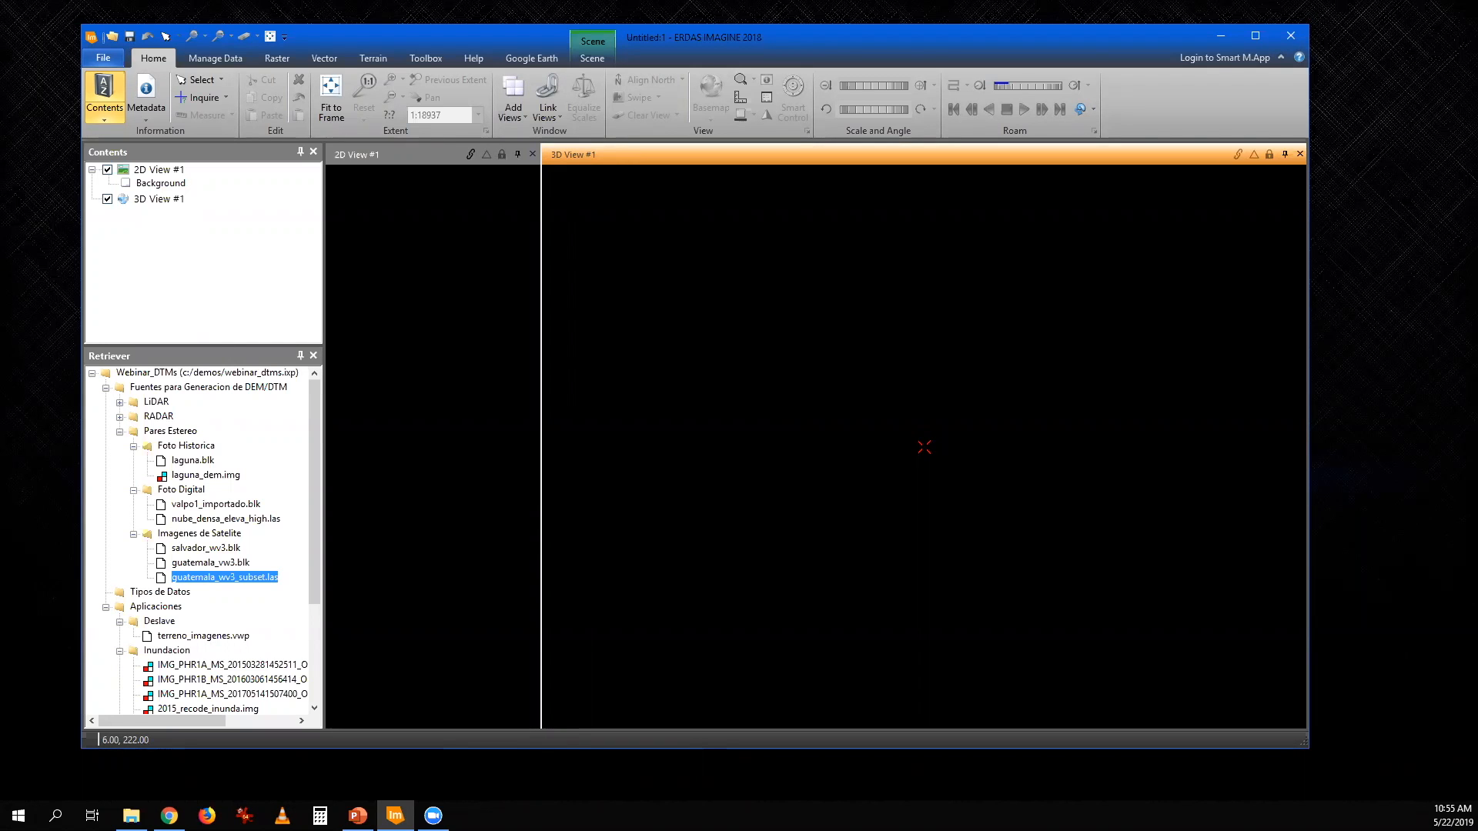
double_click(229, 636)
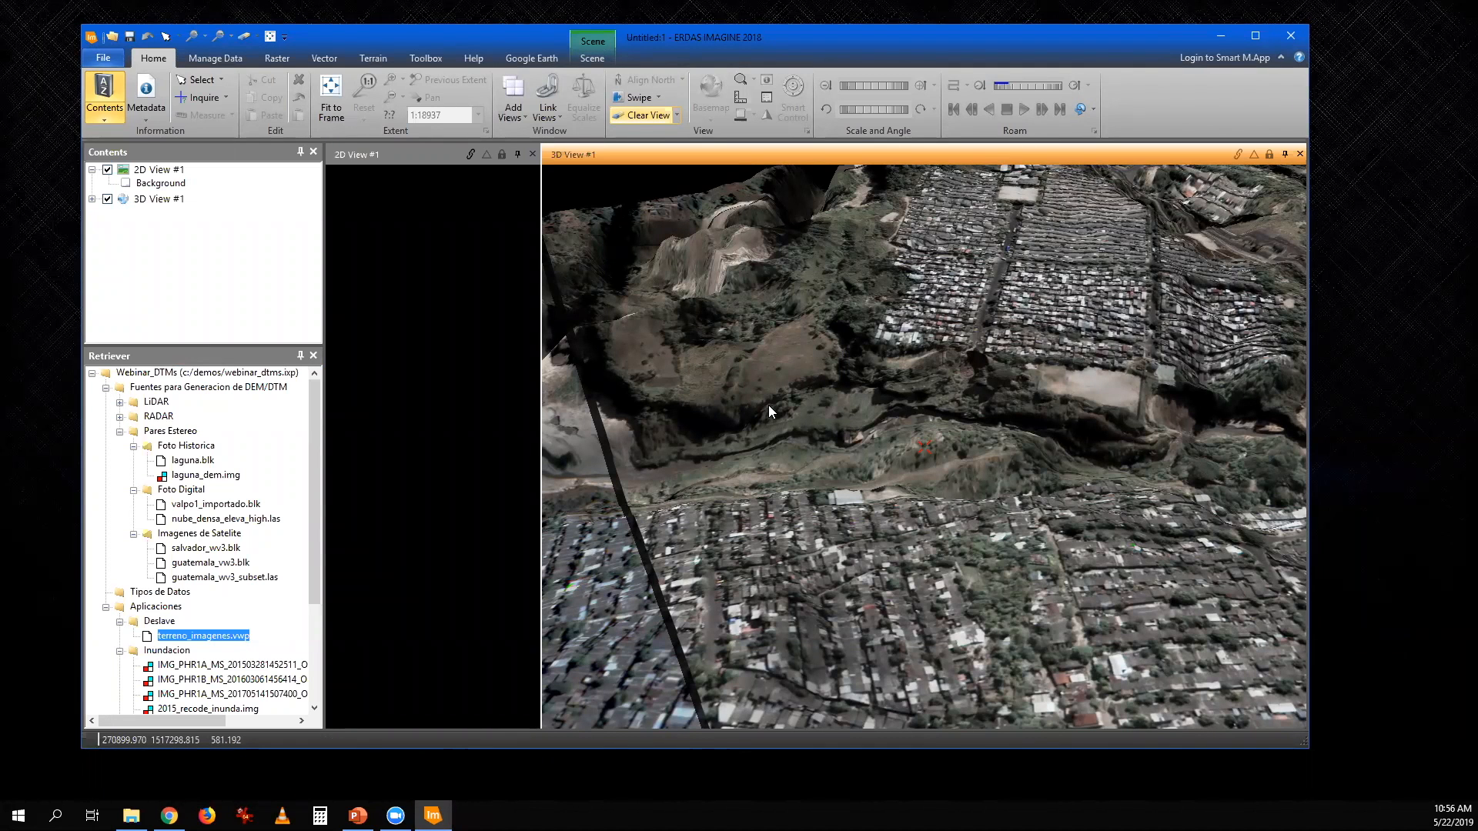
- List the raster layers of the 3D terrain scene and examine the ravine and the settlement edge from oblique angles
left_click_drag(952, 417, 1075, 460)
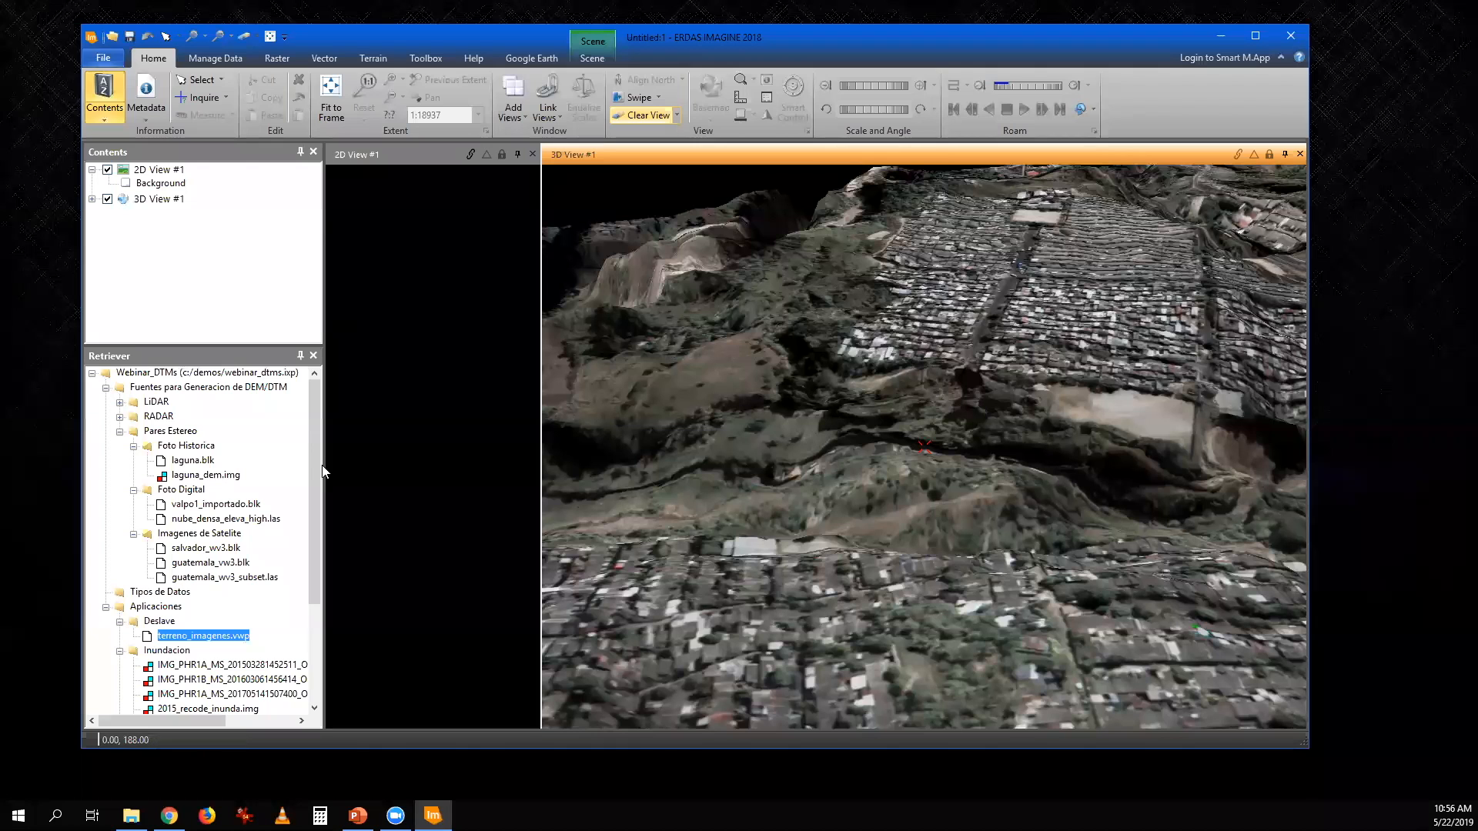
left_click(91, 198)
right_click(217, 279)
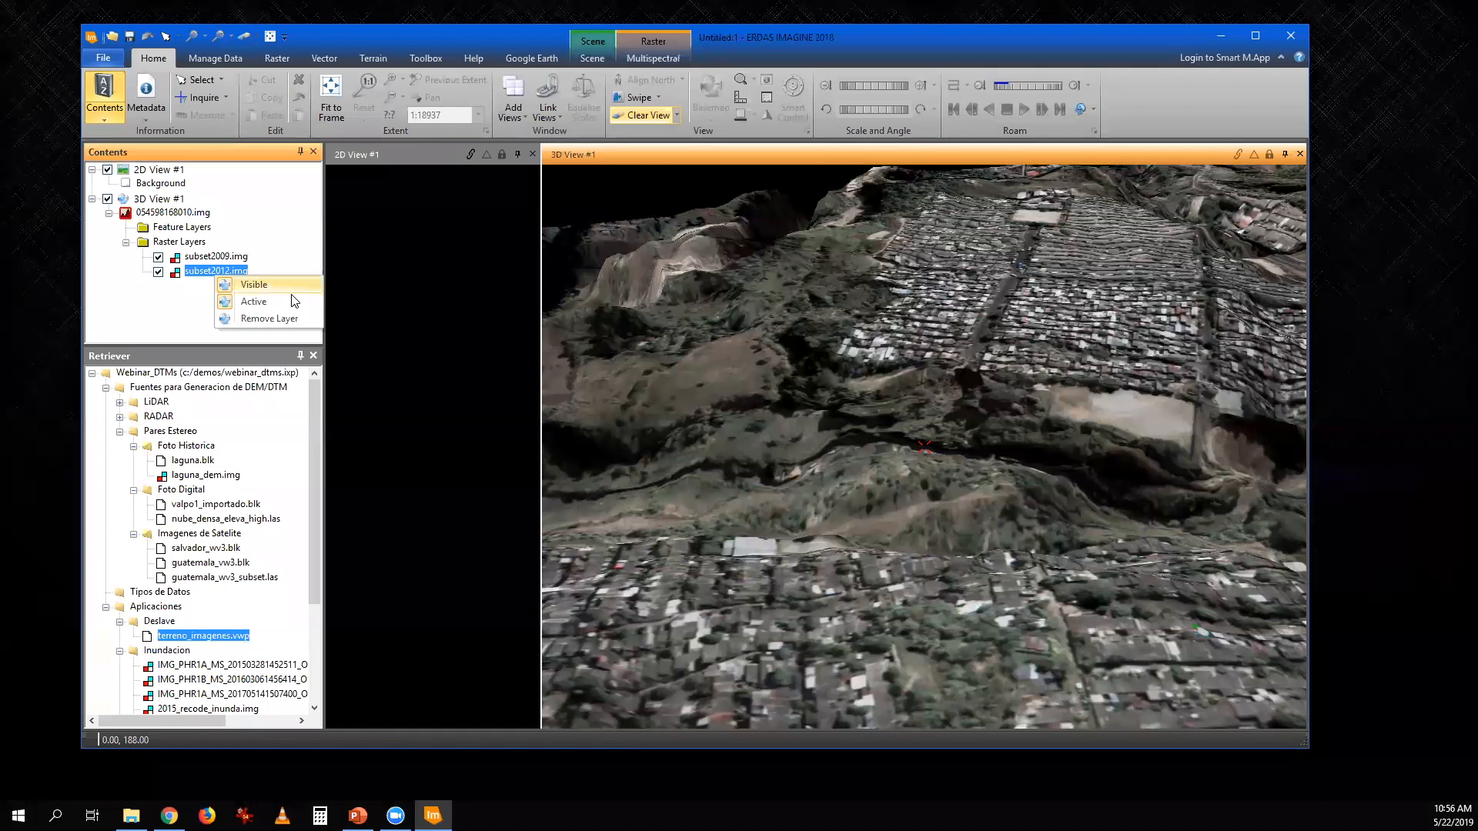
key("Escape")
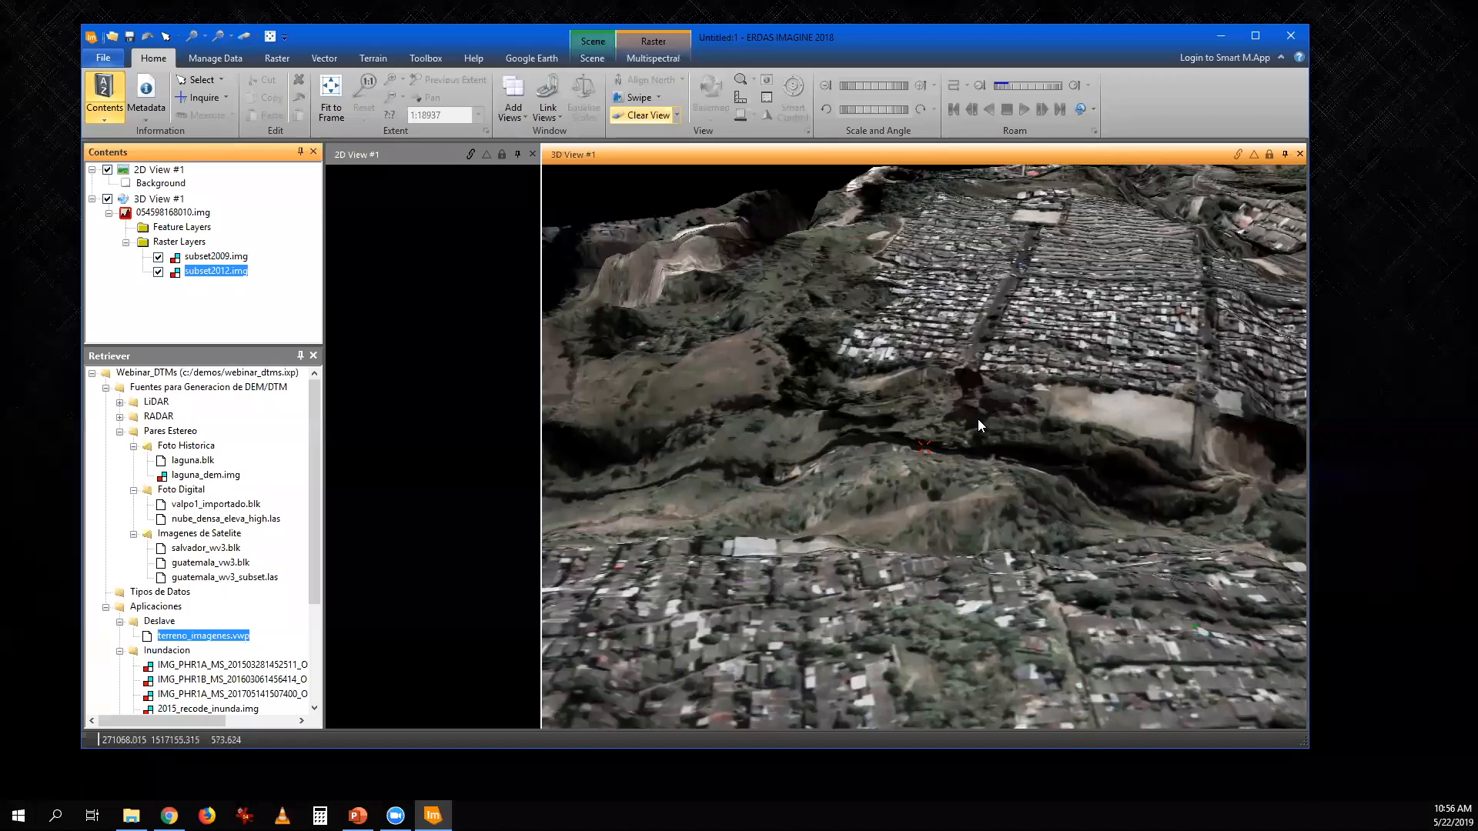
scroll(985, 408, "up", 3)
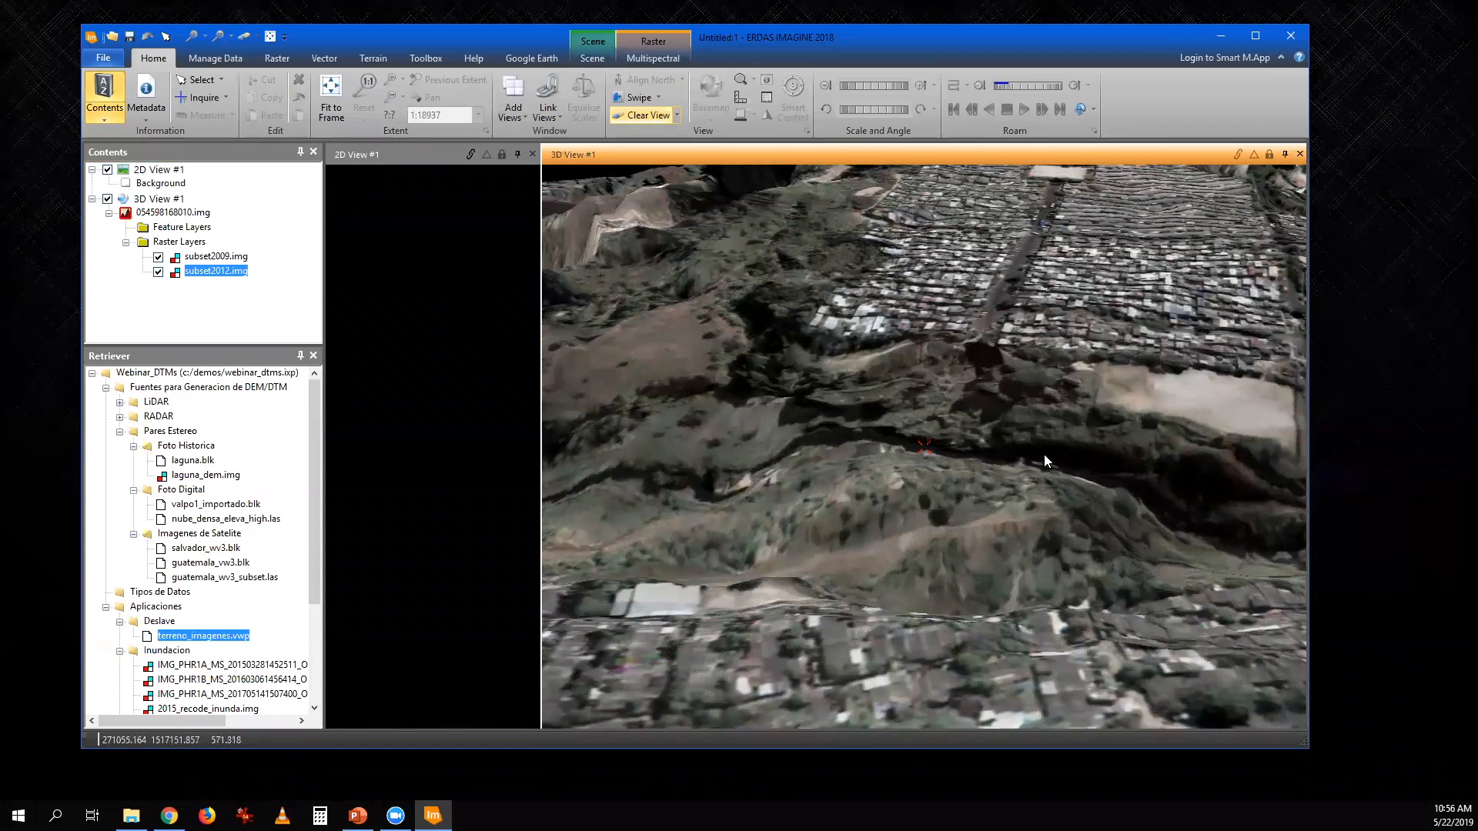
scroll(1052, 423, "up", 3)
scroll(1057, 436, "up", 3)
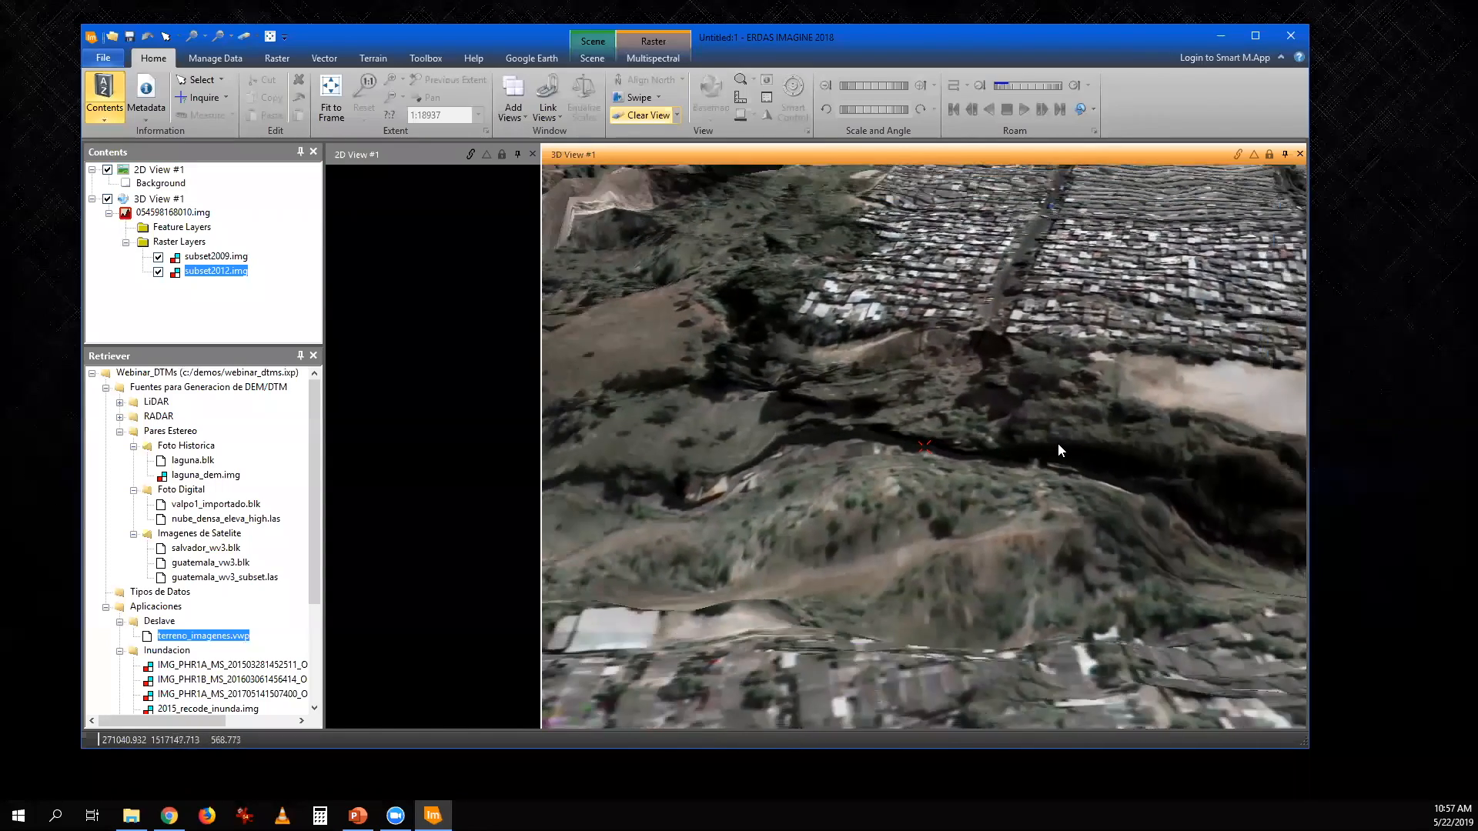
scroll(1057, 454, "up", 3)
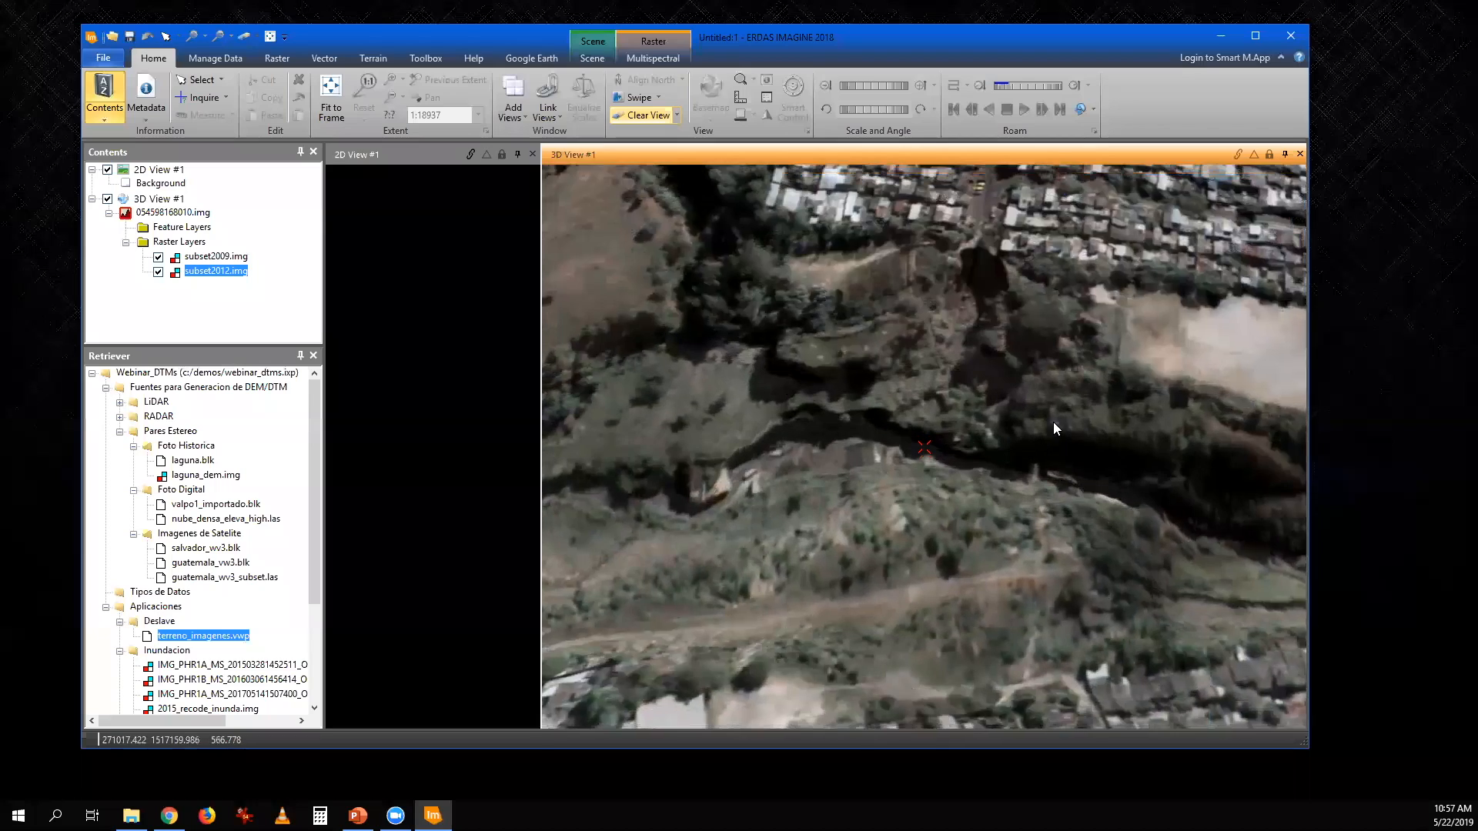
scroll(1049, 439, "up", 2)
scroll(1042, 493, "down", 4)
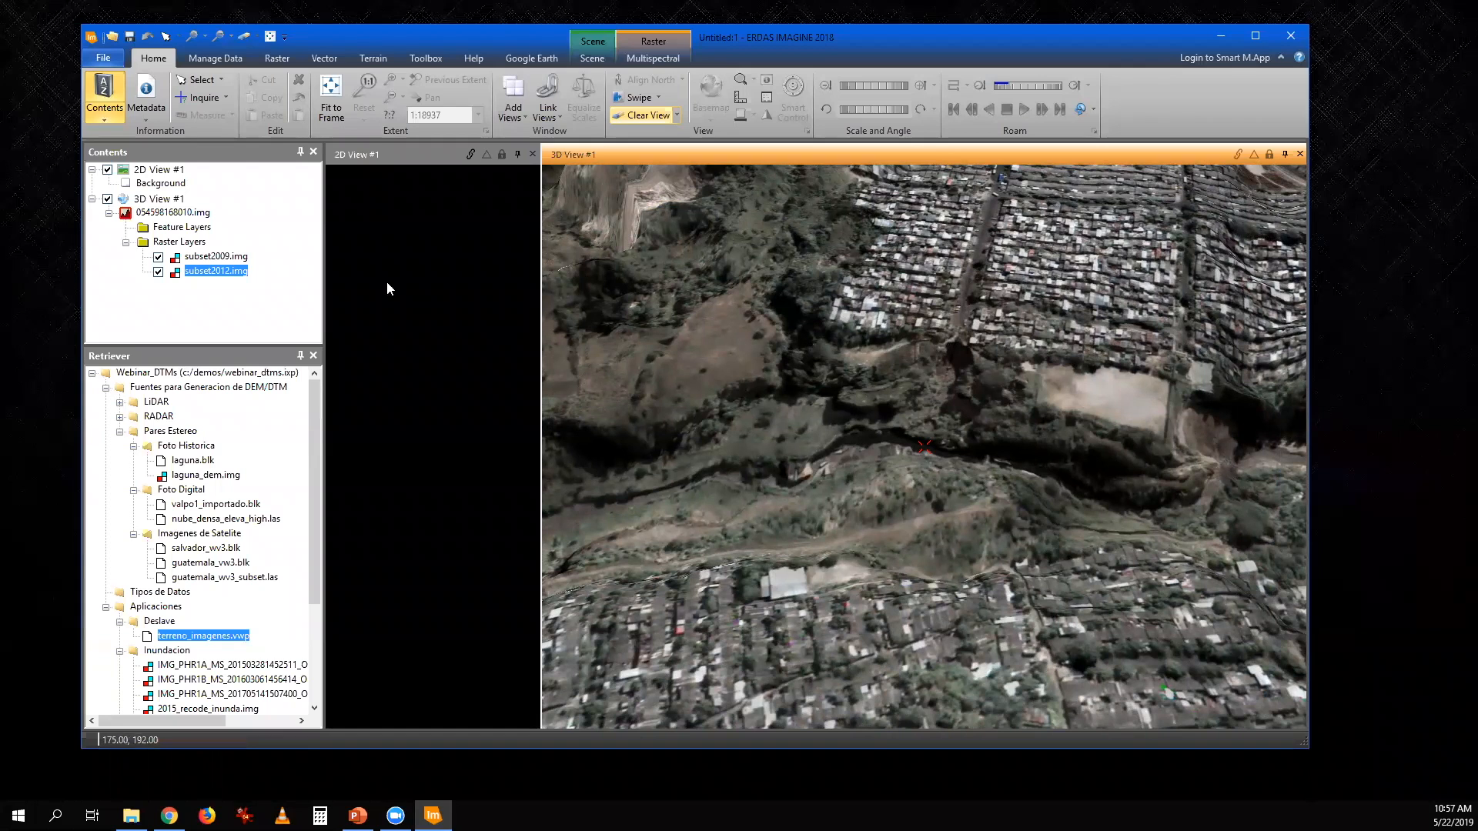
- Compare the 2009 and 2012 images in the 3D view with the Blend tool, setting the blend to 31%
left_click(658, 99)
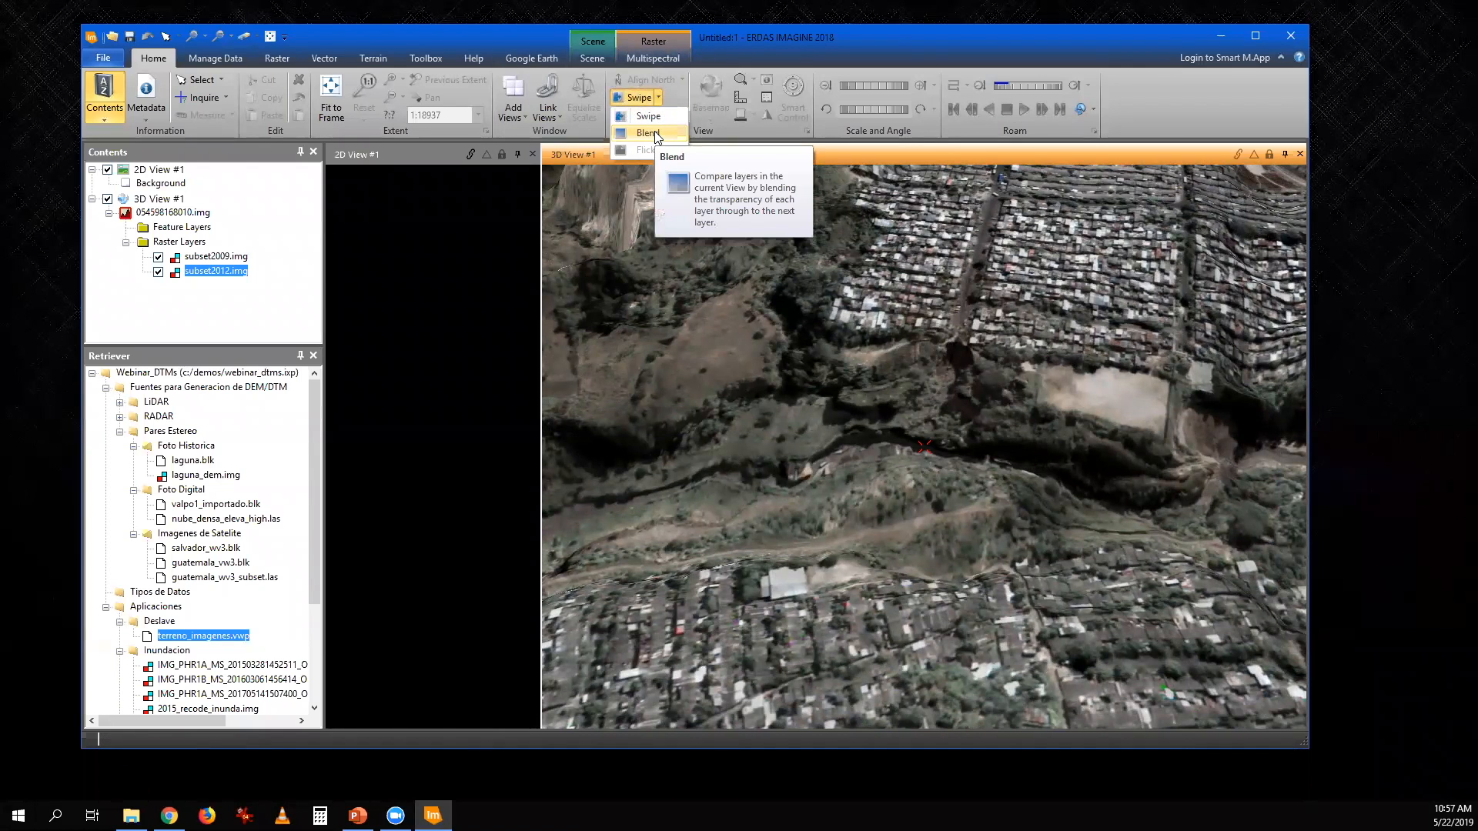
left_click(655, 132)
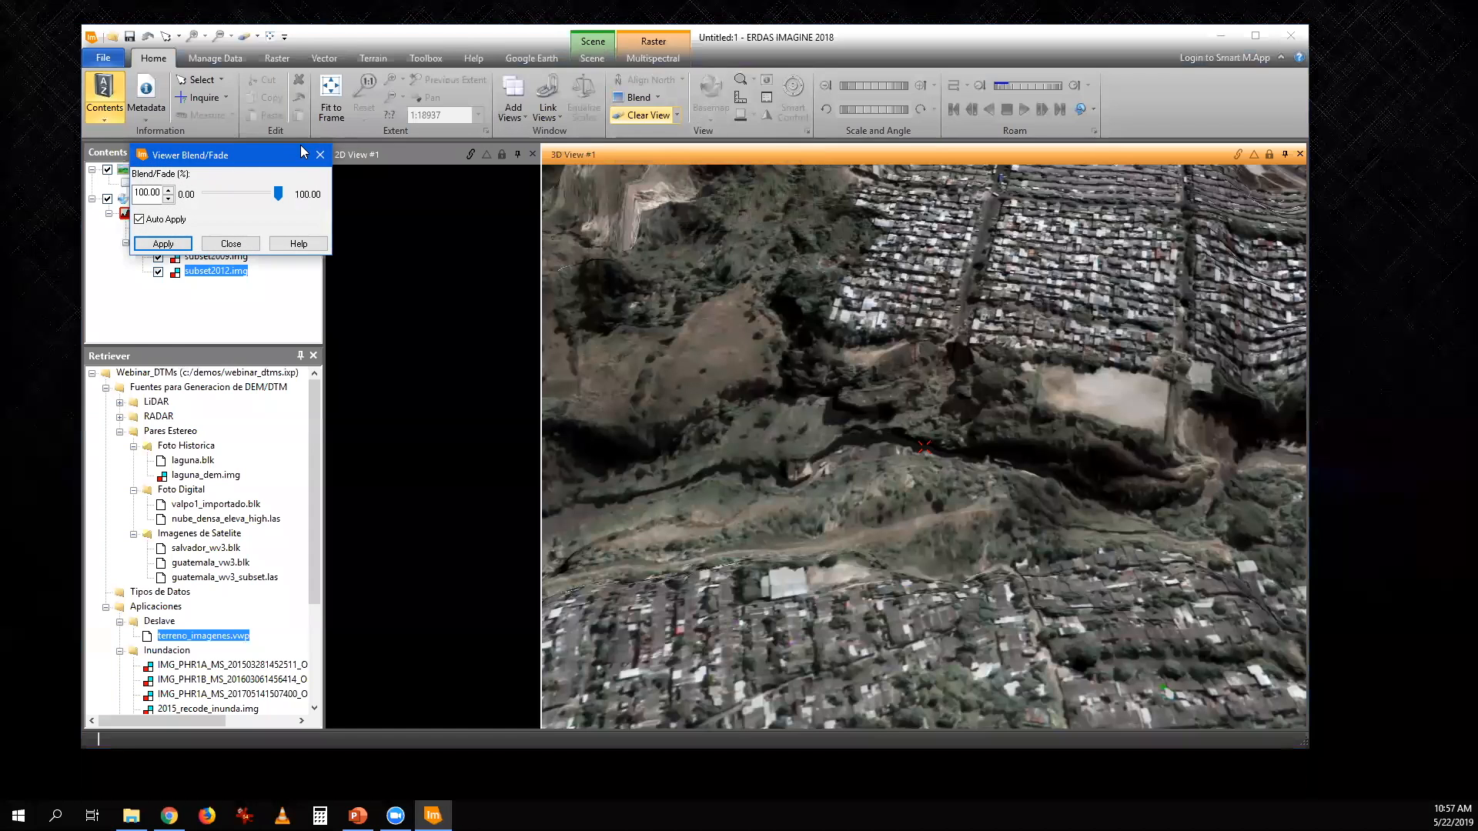
left_click_drag(301, 145, 1406, 14)
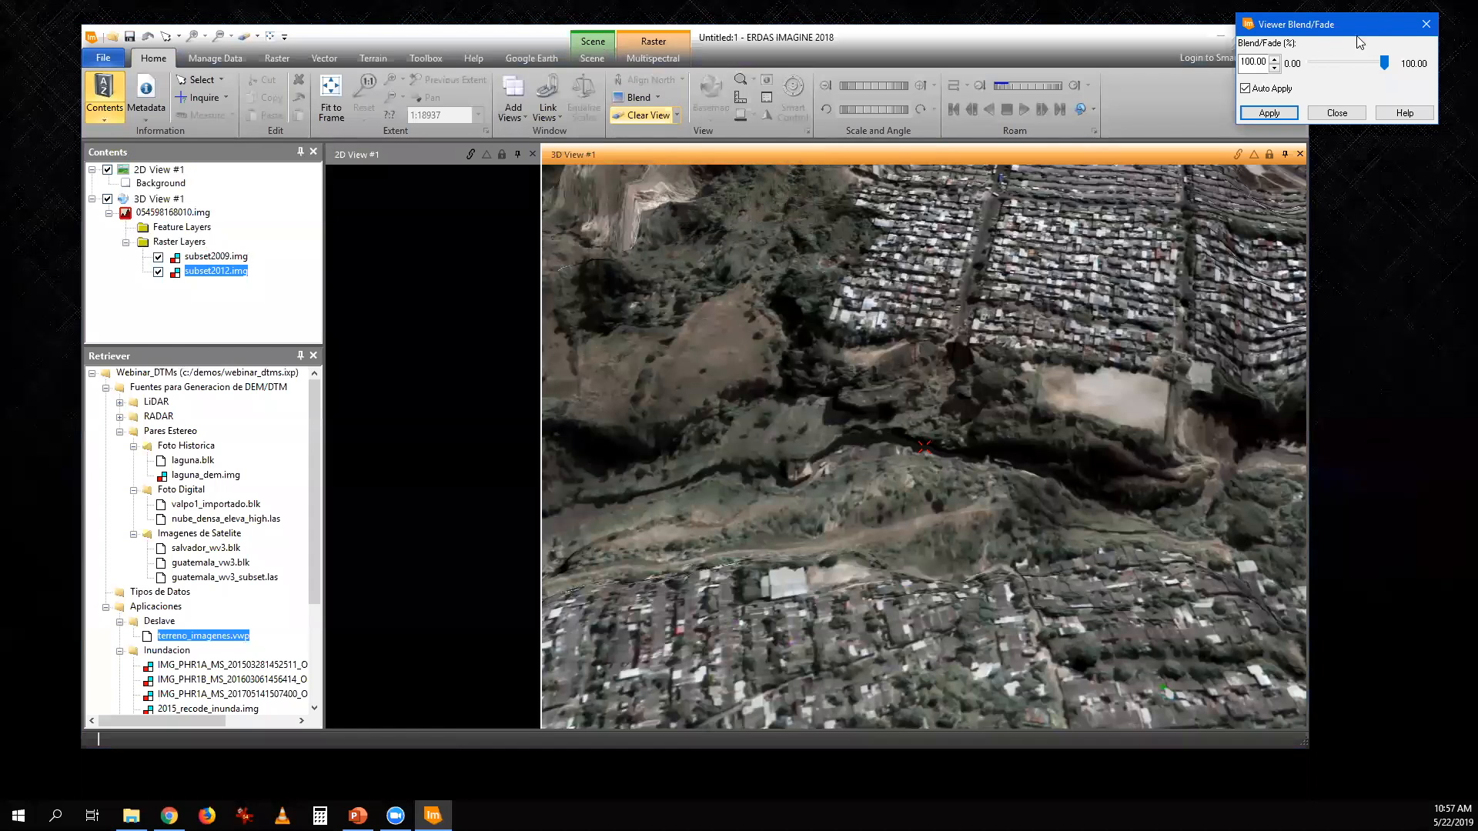
left_click_drag(1383, 65, 1334, 76)
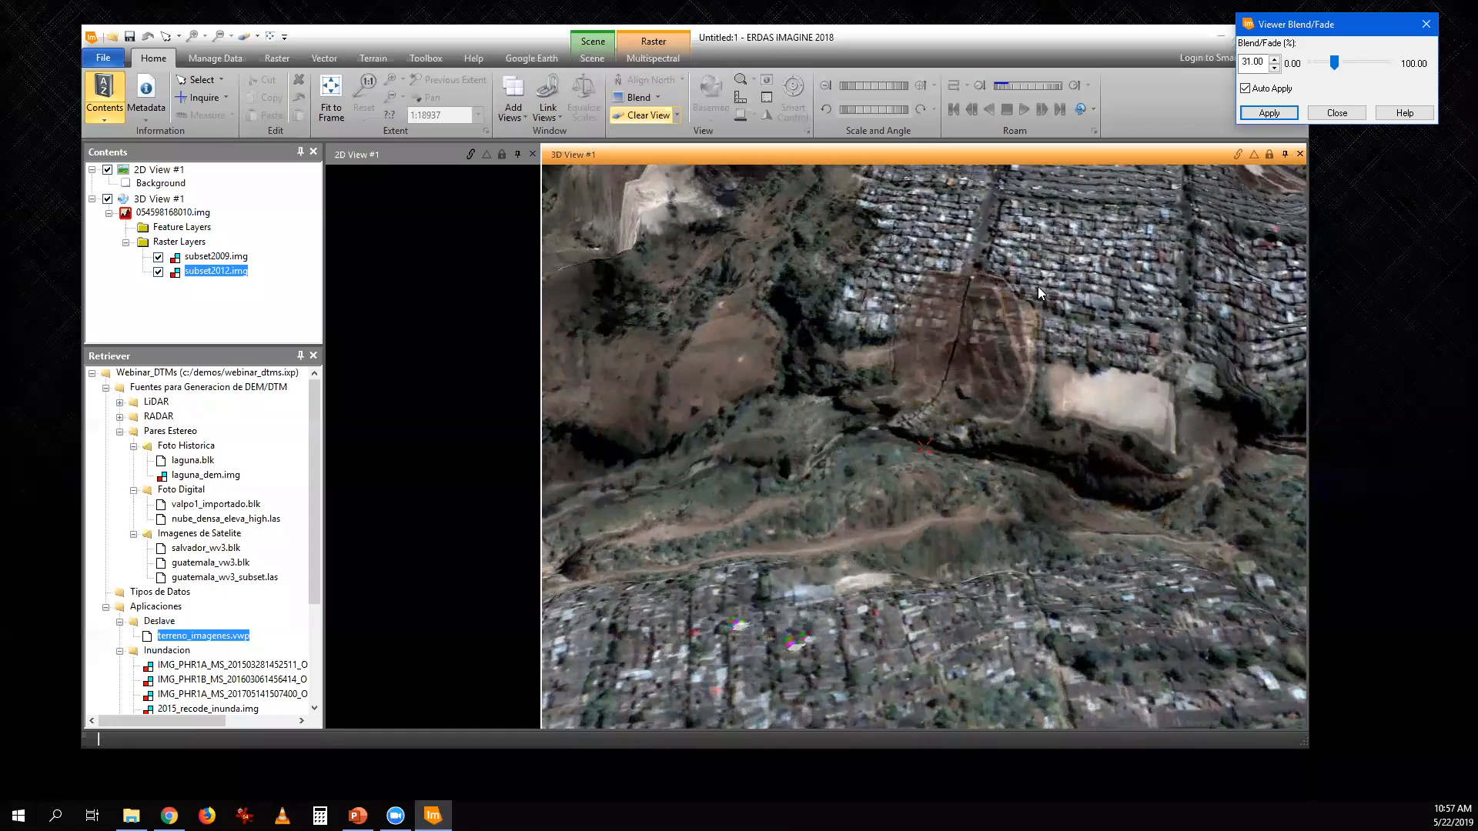
- Examine the landslide area at the settlement's edge up close while varying the image blend, ending at 100%
left_click(959, 314)
scroll(989, 254, "up", 4)
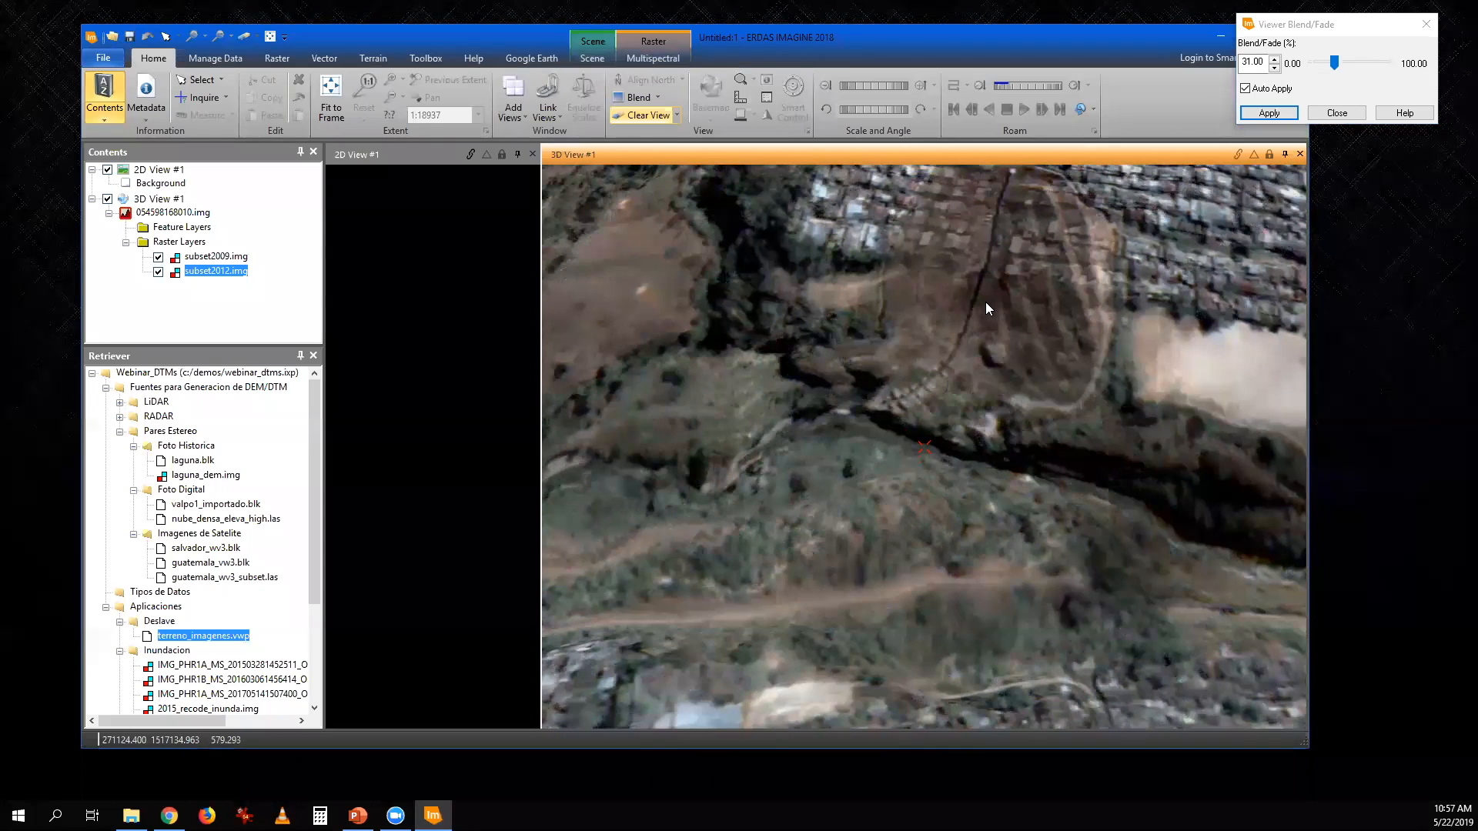
left_click_drag(1336, 63, 1355, 91)
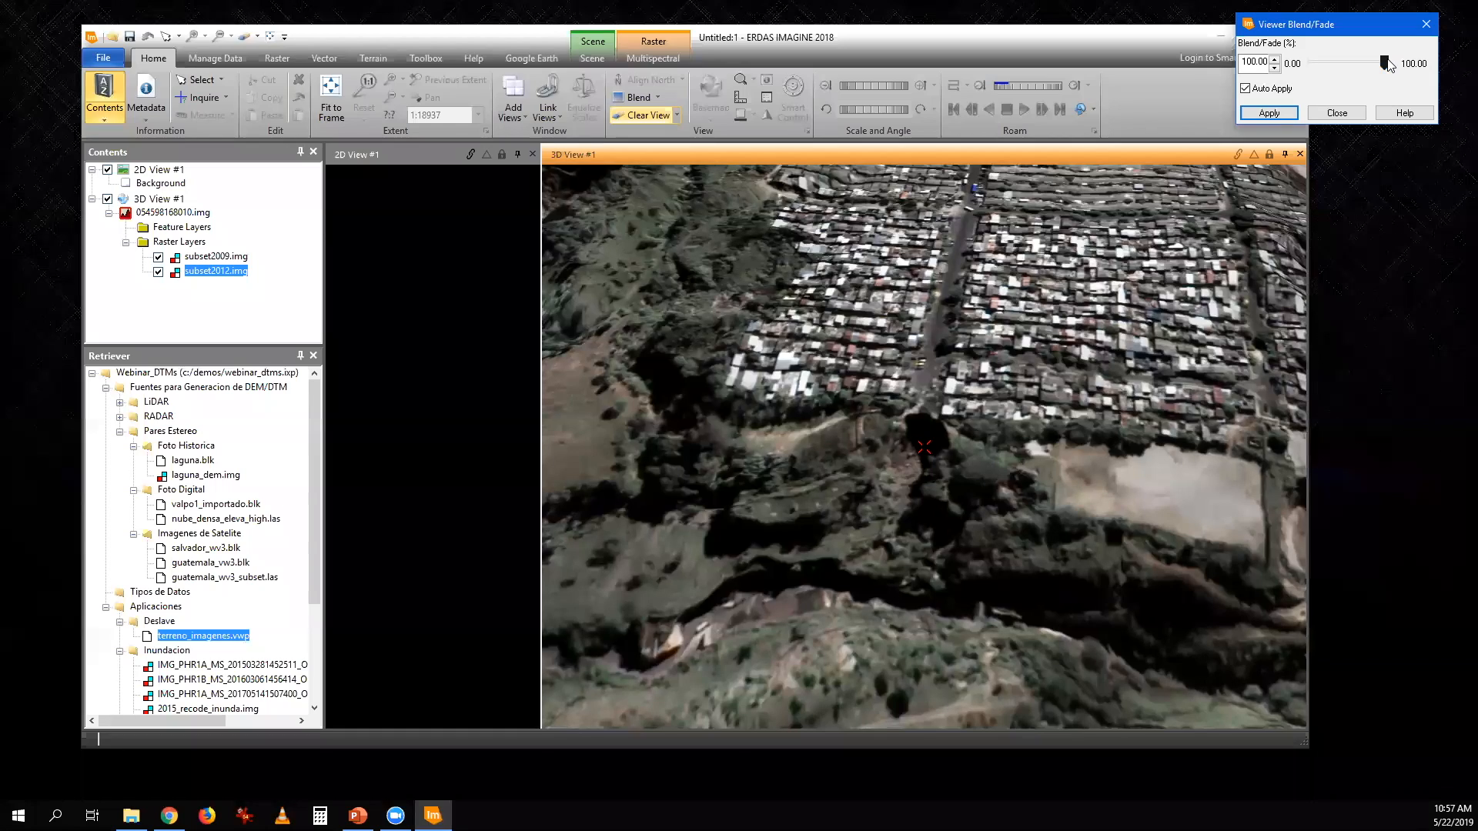
mouse_move(1388, 65)
left_mouse_down()
mouse_move(1310, 66)
mouse_move(1380, 78)
mouse_move(1289, 81)
mouse_move(1384, 82)
left_mouse_up()
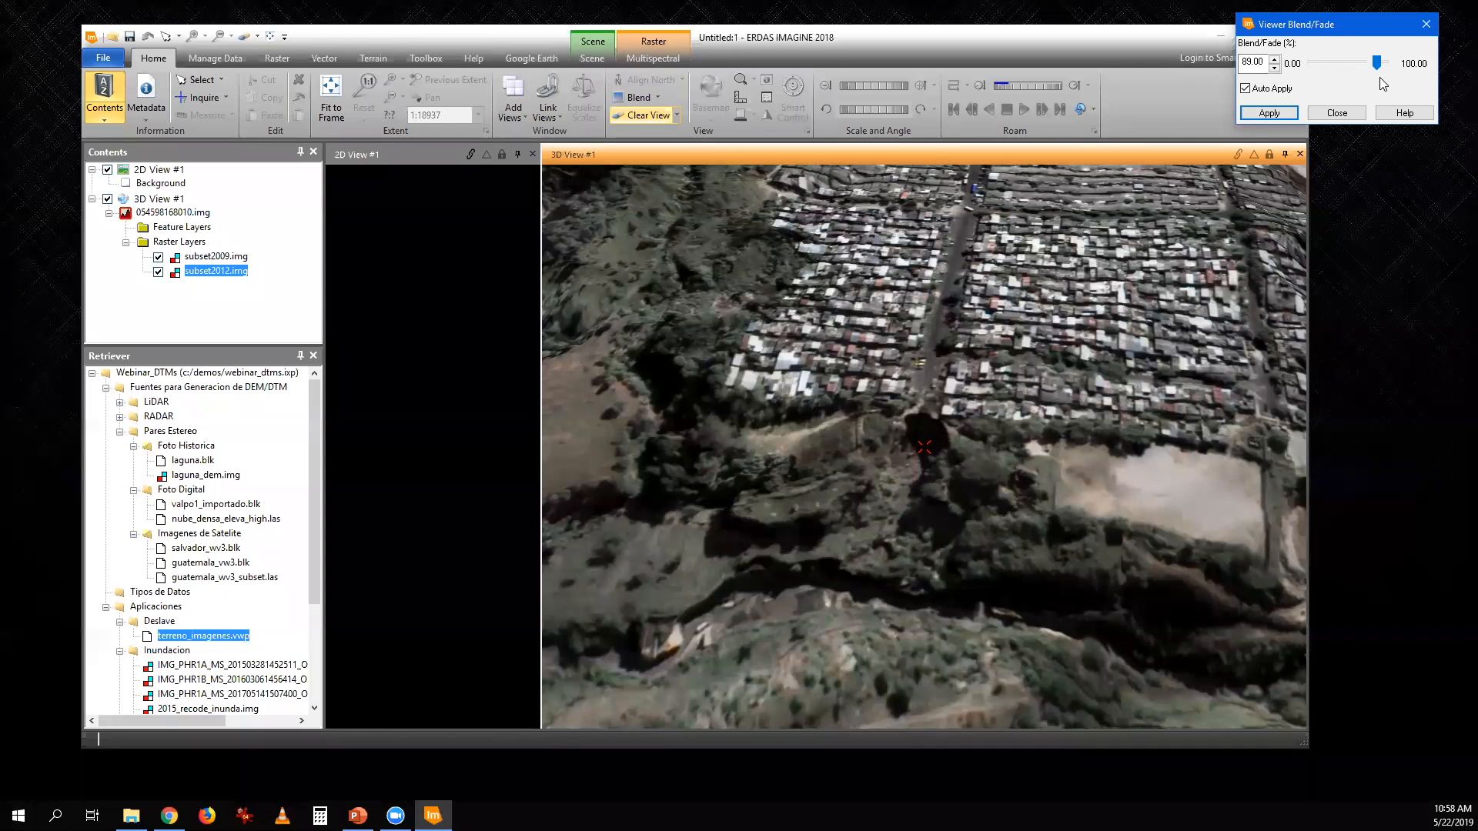
mouse_move(1378, 64)
left_mouse_down()
mouse_move(1391, 65)
mouse_move(1282, 71)
mouse_move(1405, 63)
mouse_move(1313, 77)
mouse_move(1387, 66)
left_mouse_up()
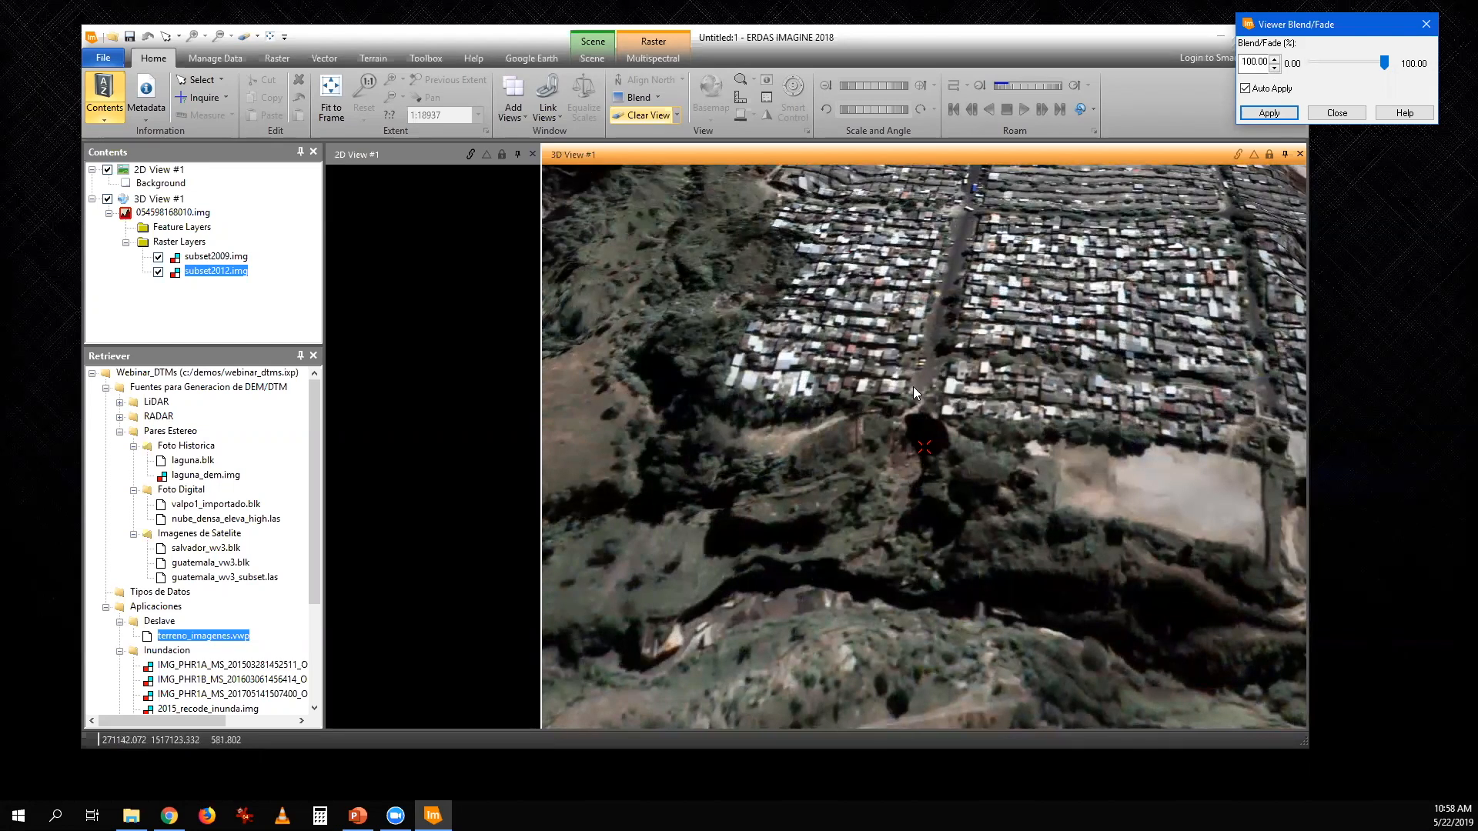
- View the whole terrain model from a distance, and close the Blend/Fade tool and the 3D view
left_click(988, 387)
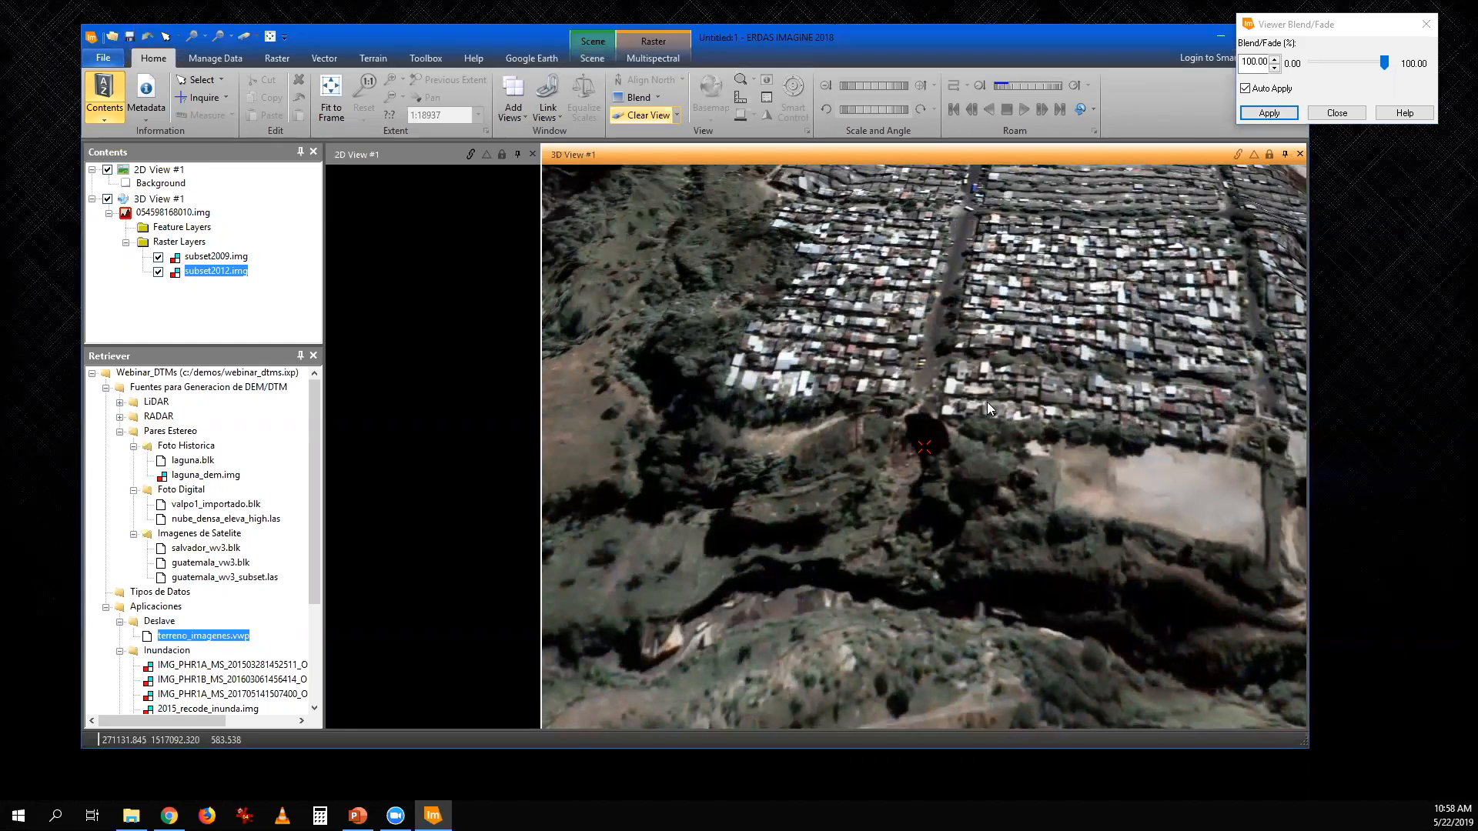
scroll(987, 402, "down", 5)
left_click_drag(974, 355, 946, 622)
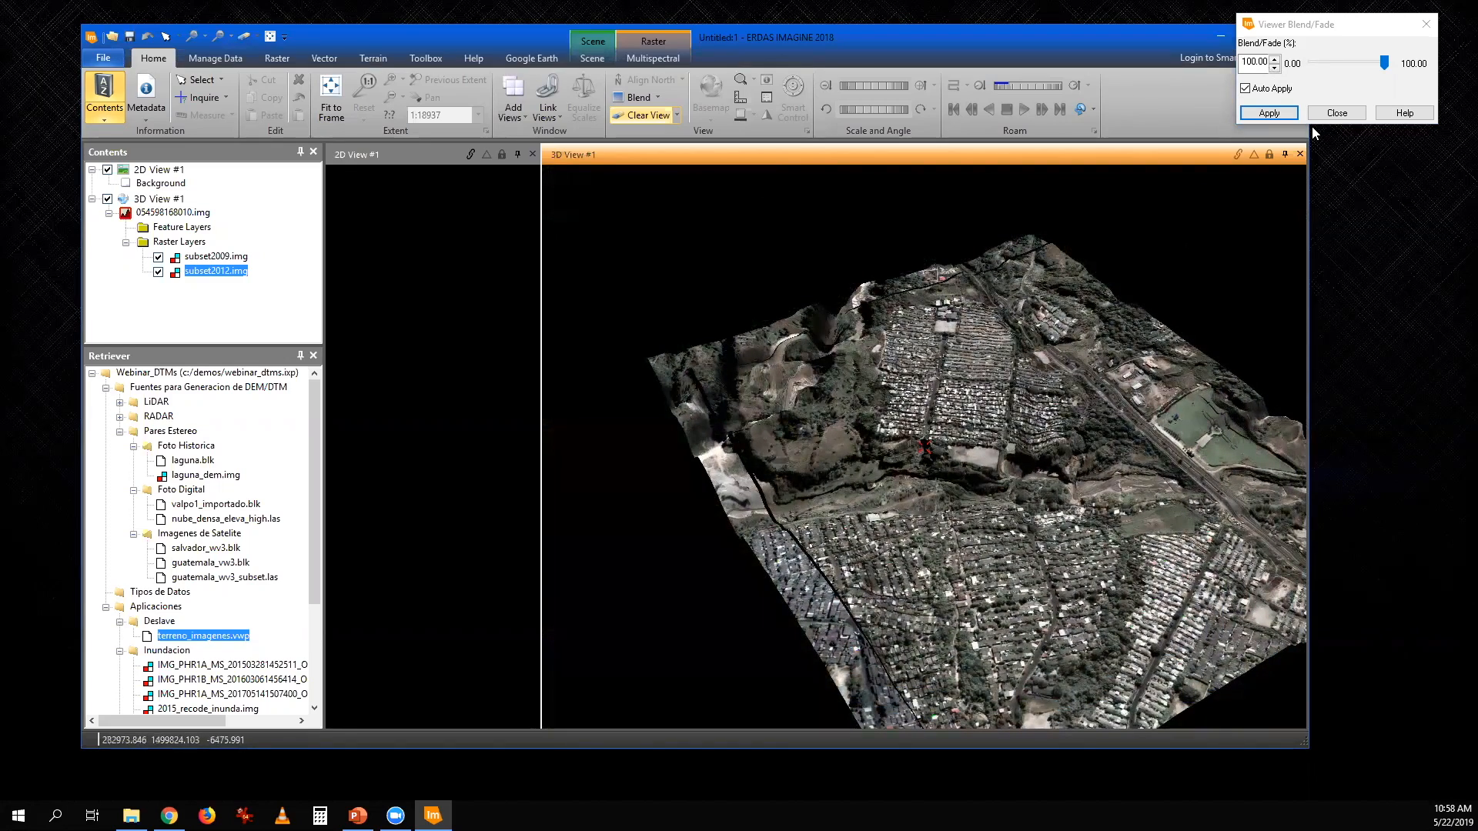
left_click(1347, 117)
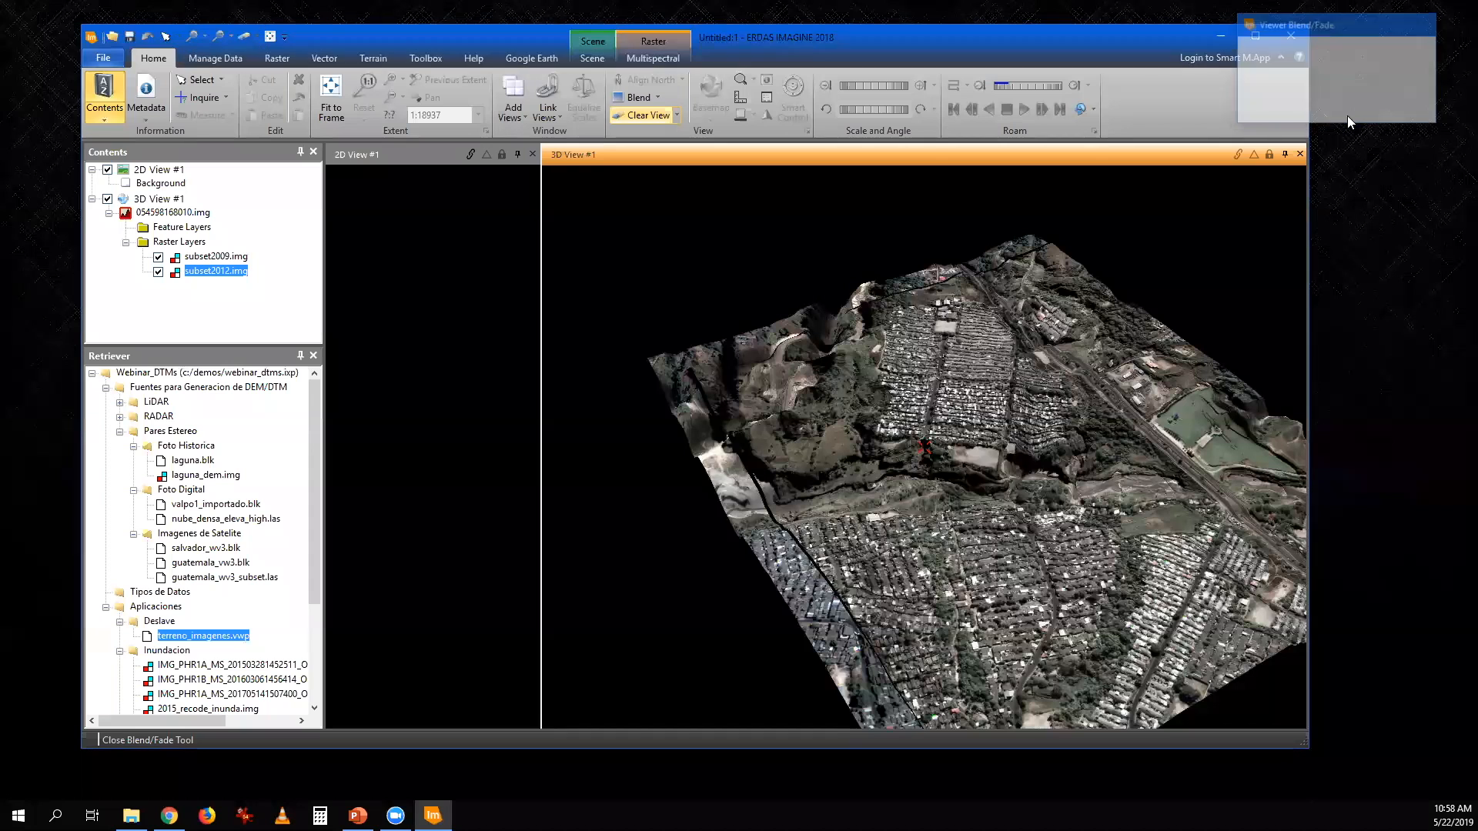
left_click(1300, 154)
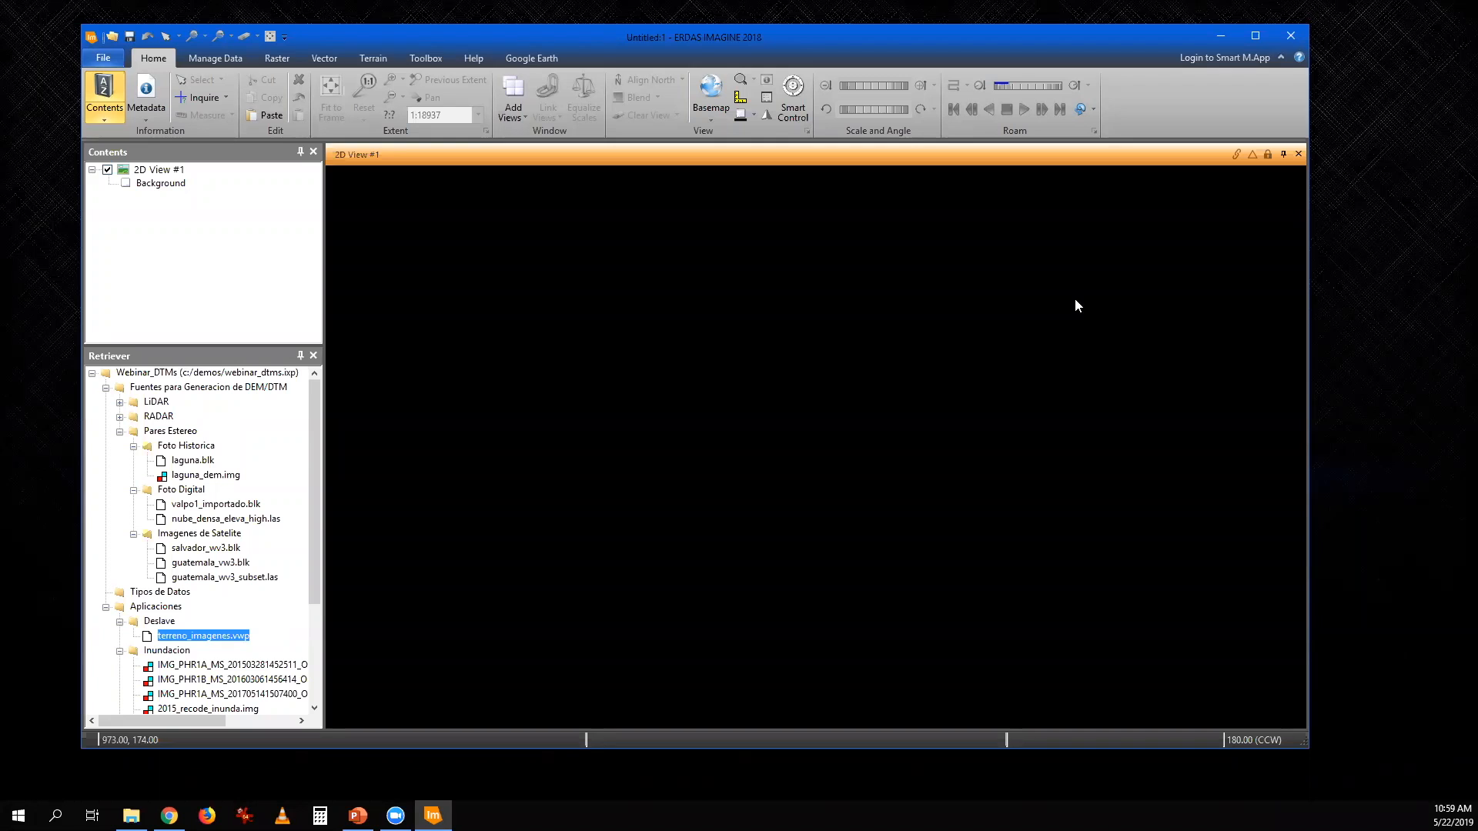
- Create a new 3D view beside the 2D view and widen the data list to show the full Inundacion file names
left_click_drag(319, 576, 325, 686)
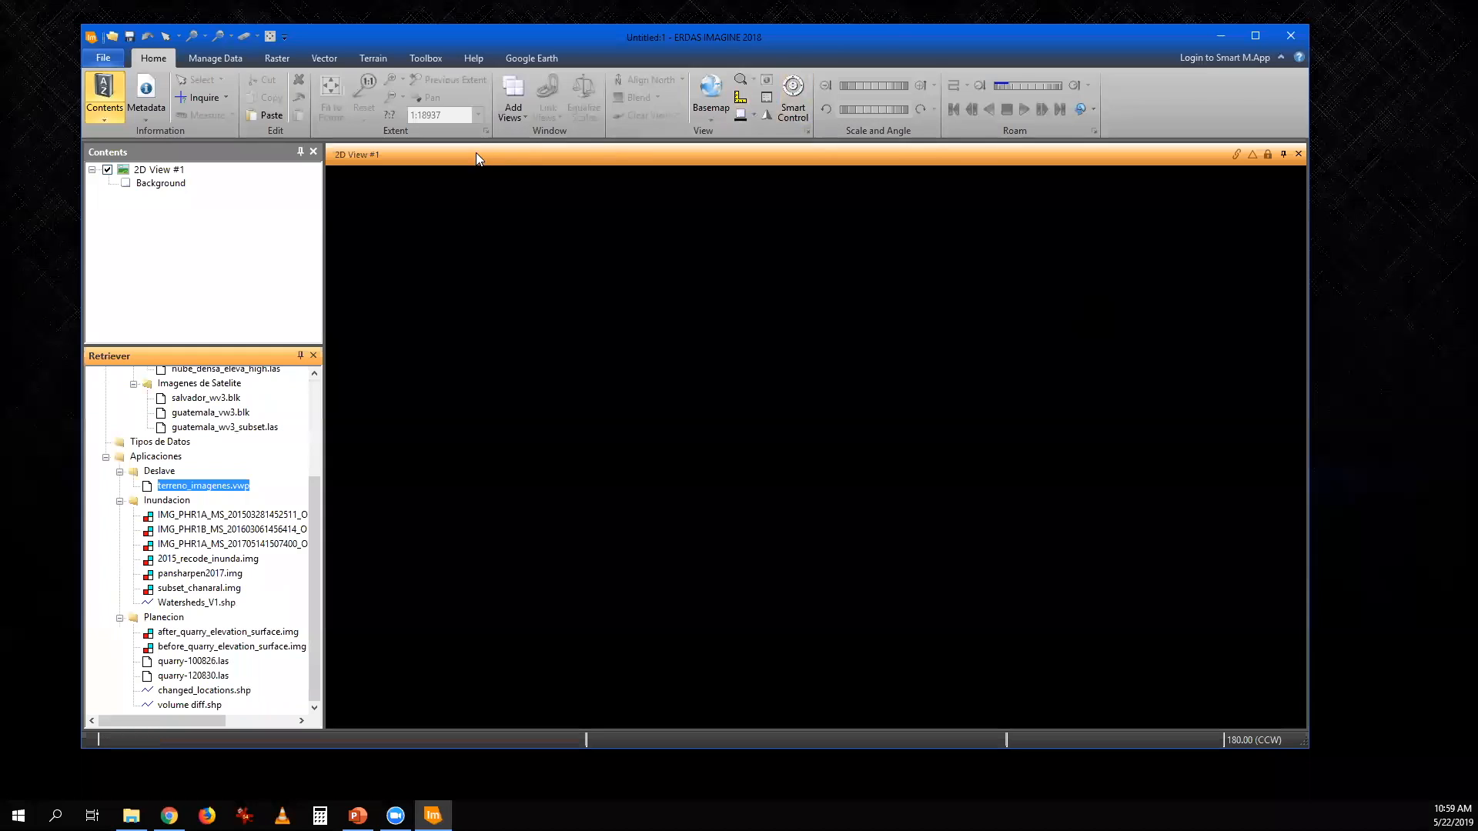
left_click(512, 120)
left_click(538, 201)
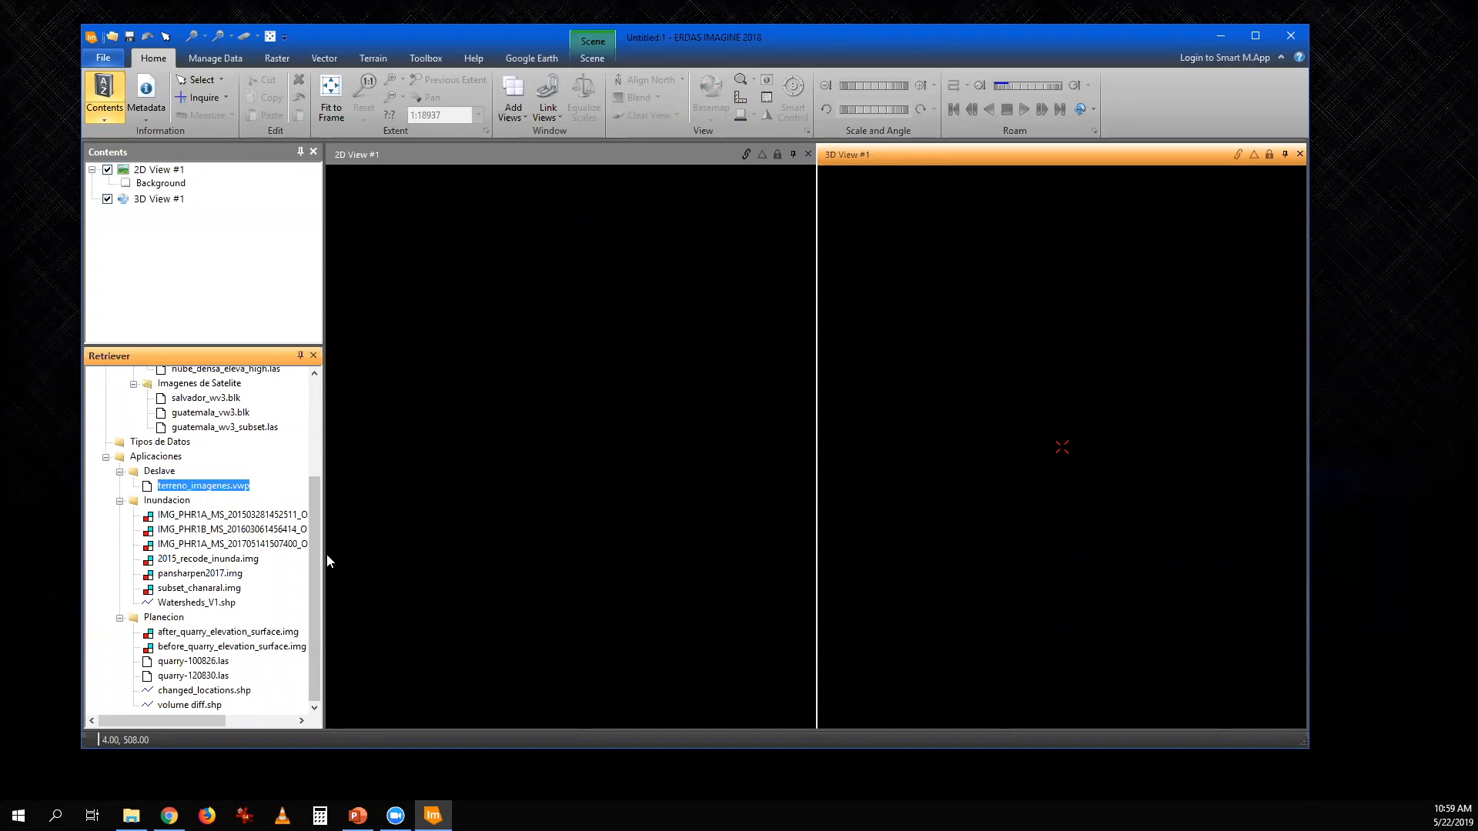
left_click_drag(326, 554, 442, 544)
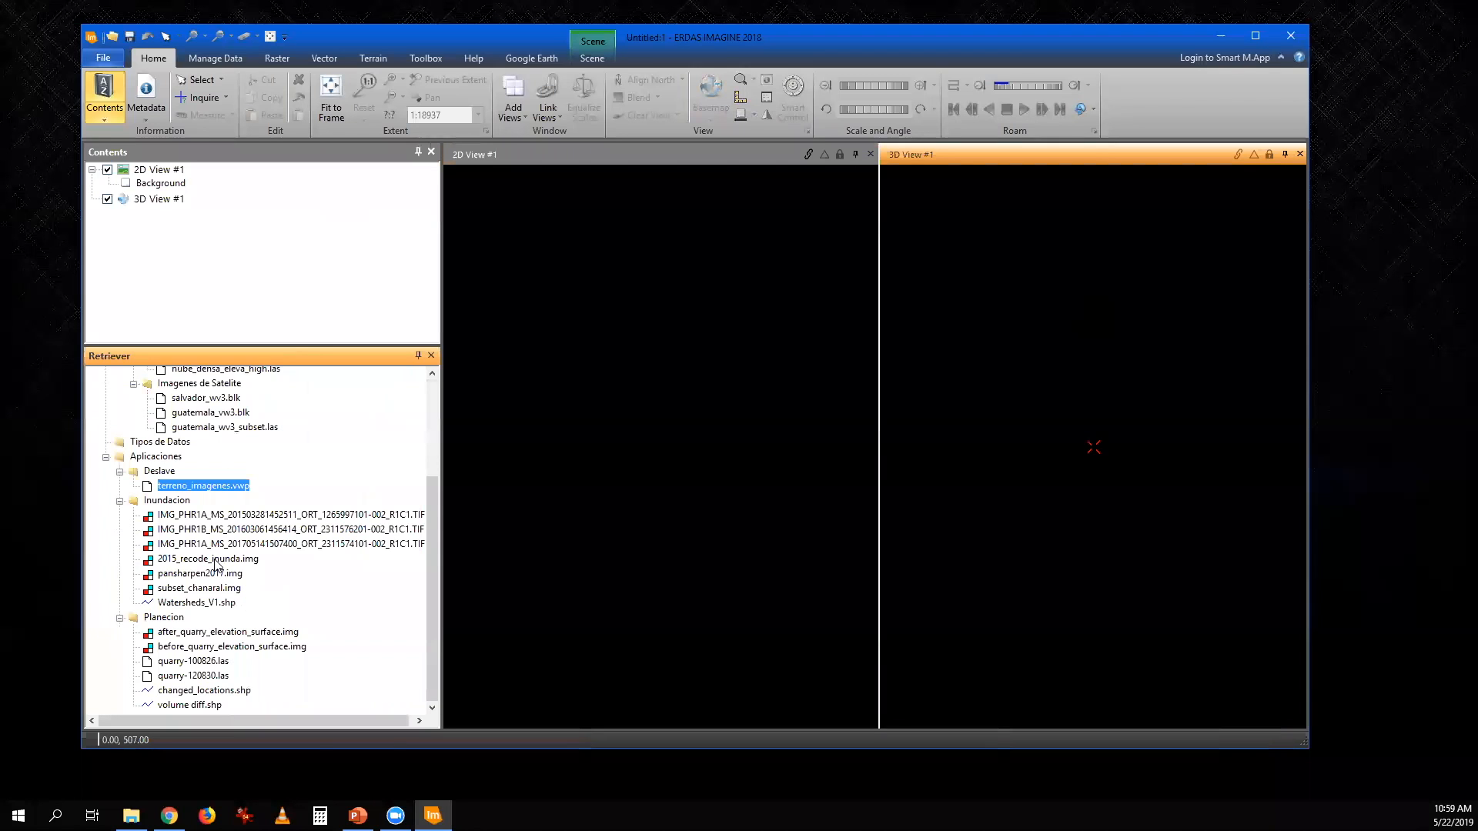
- Load pansharpen2017.img into the 2D view, enlarge that view, and fit the image to its frame
left_click_drag(217, 574, 556, 514)
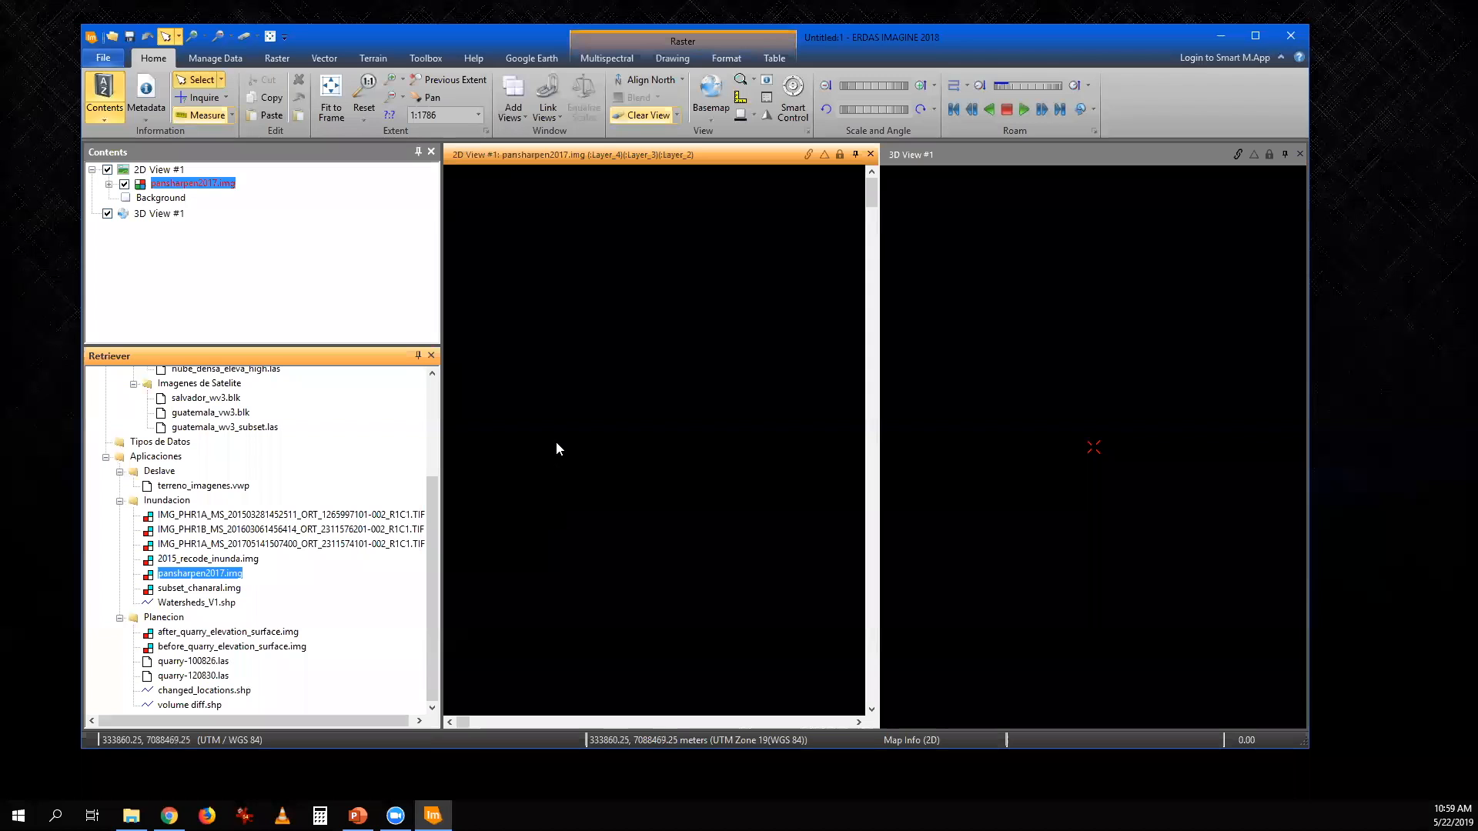
left_click_drag(881, 426, 1048, 427)
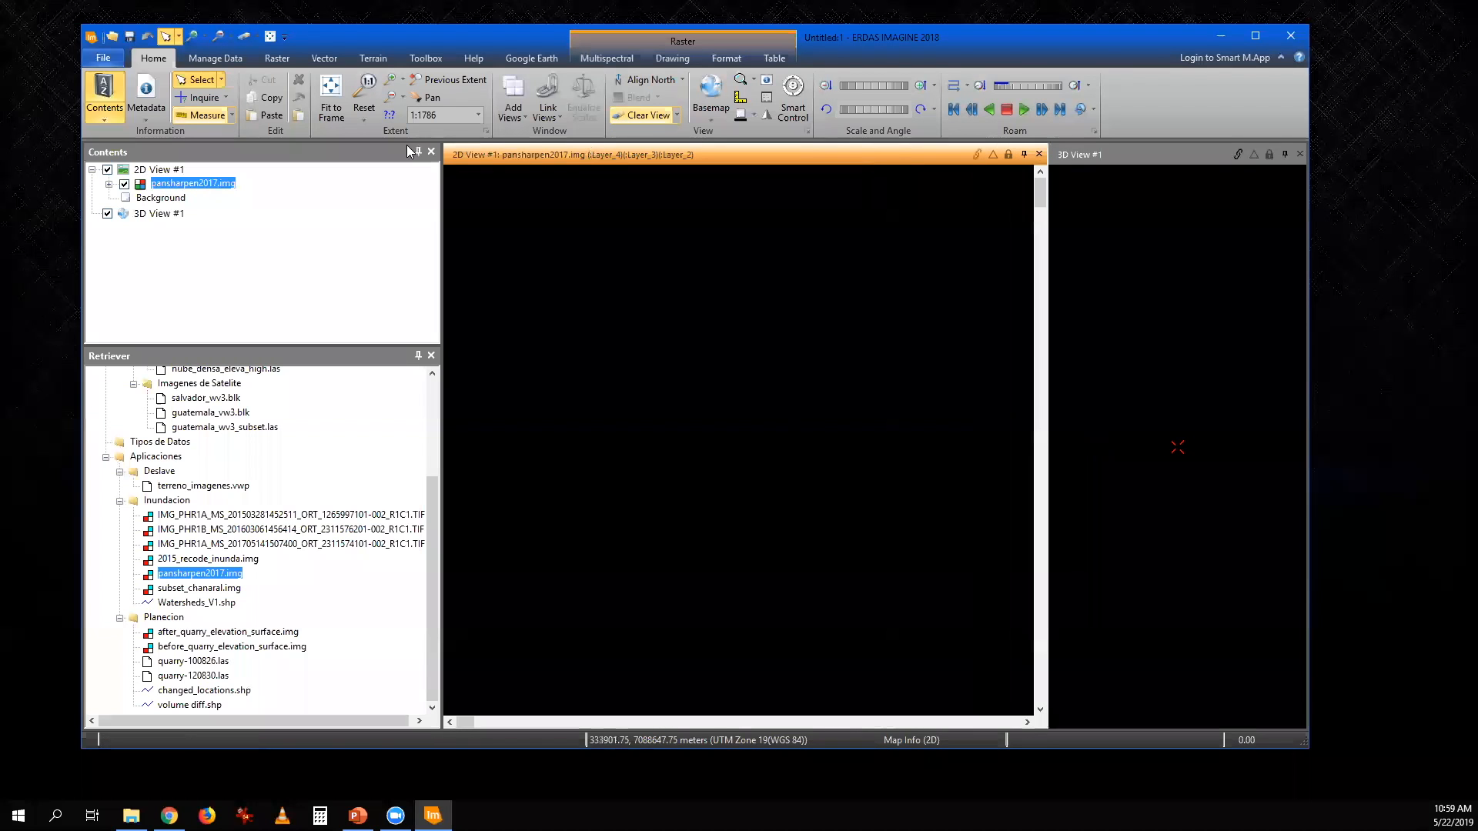
left_click(331, 96)
- Examine the coastal town, the river channel and the flooded shoreline in the pansharpened 2017 image
scroll(648, 435, "up", 10)
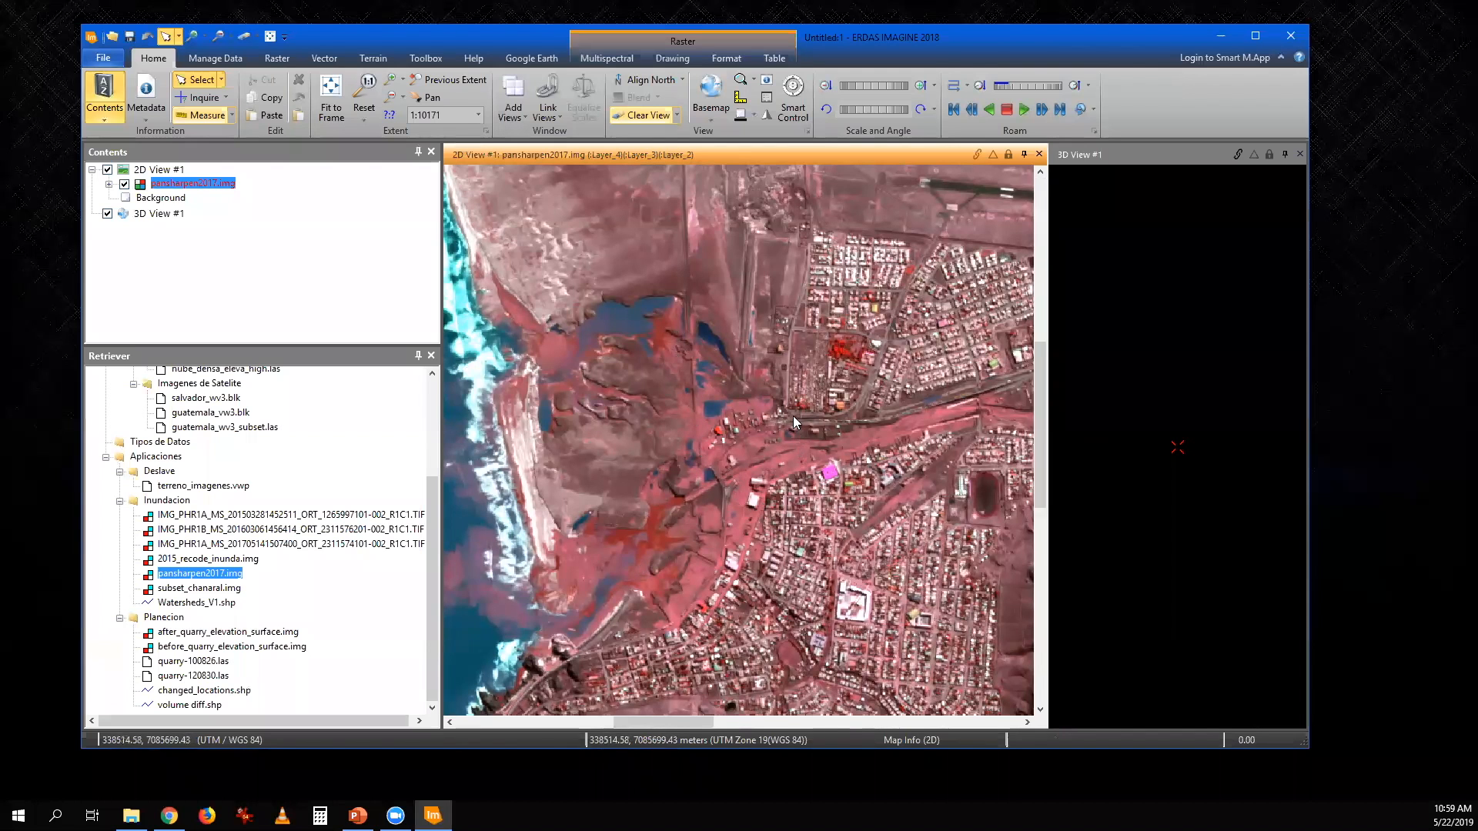
scroll(775, 437, "down", 3)
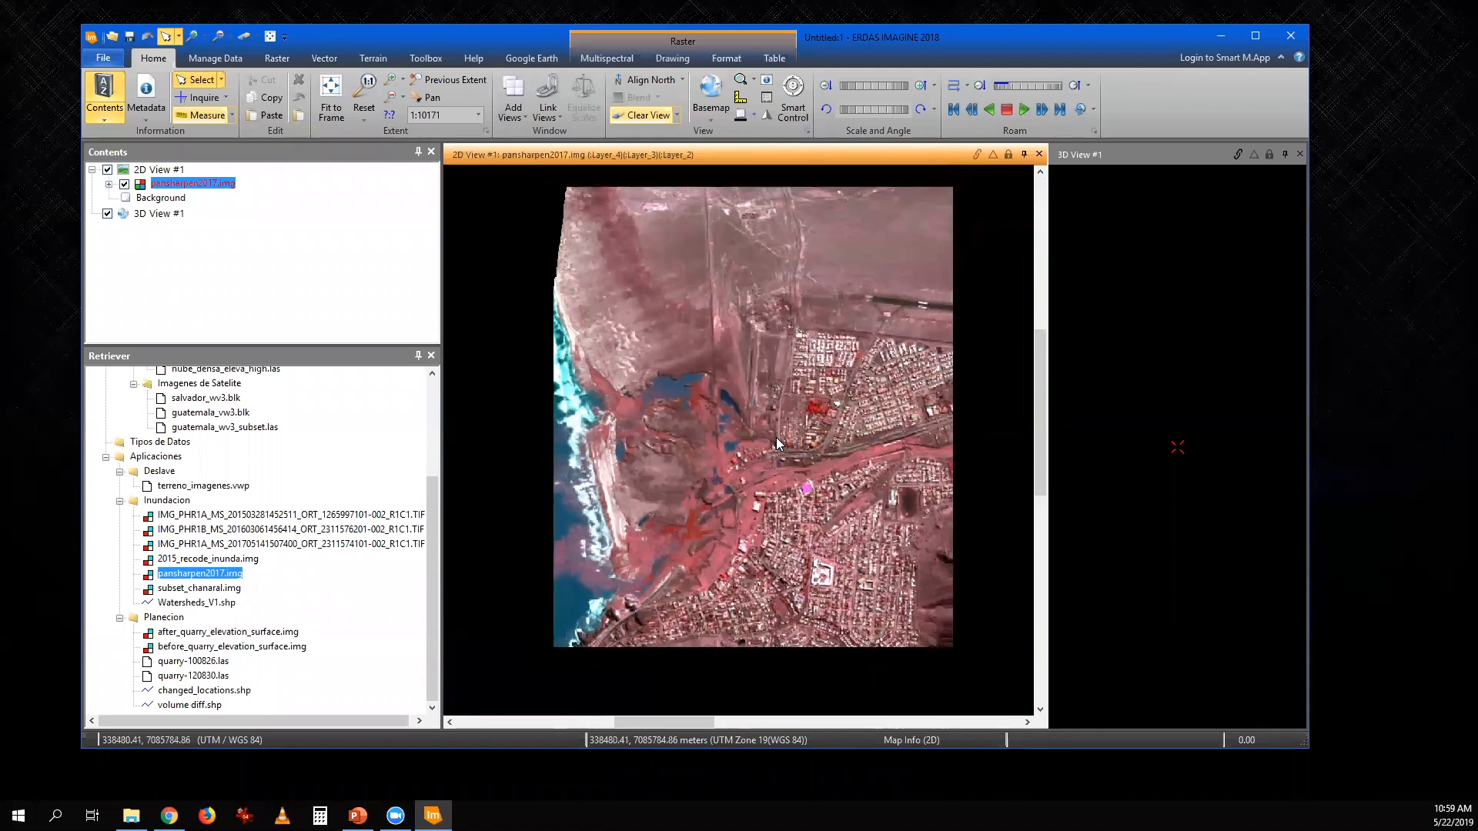
scroll(776, 437, "down", 3)
left_click_drag(683, 493, 618, 514)
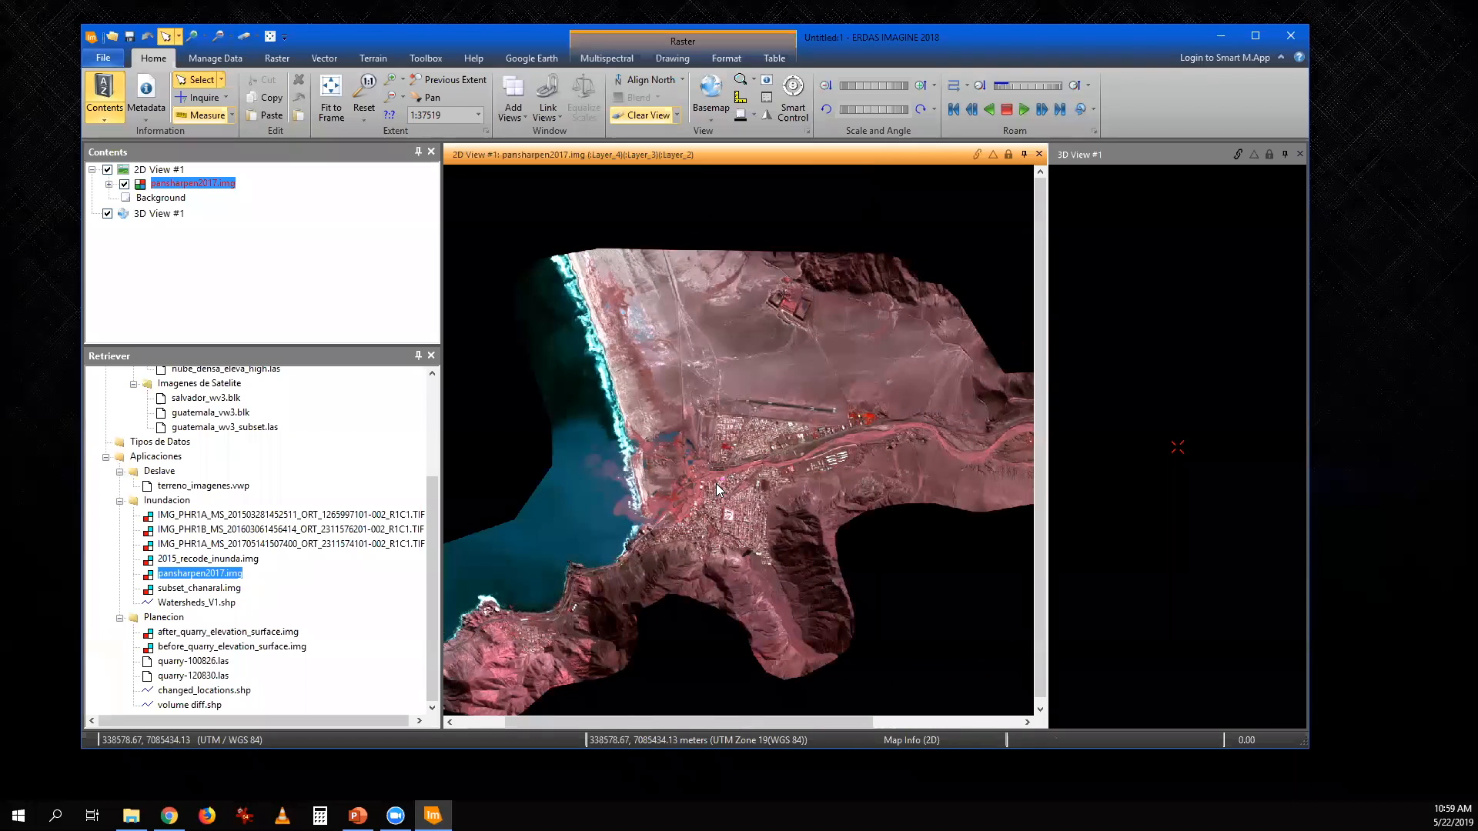
left_click_drag(788, 498, 658, 492)
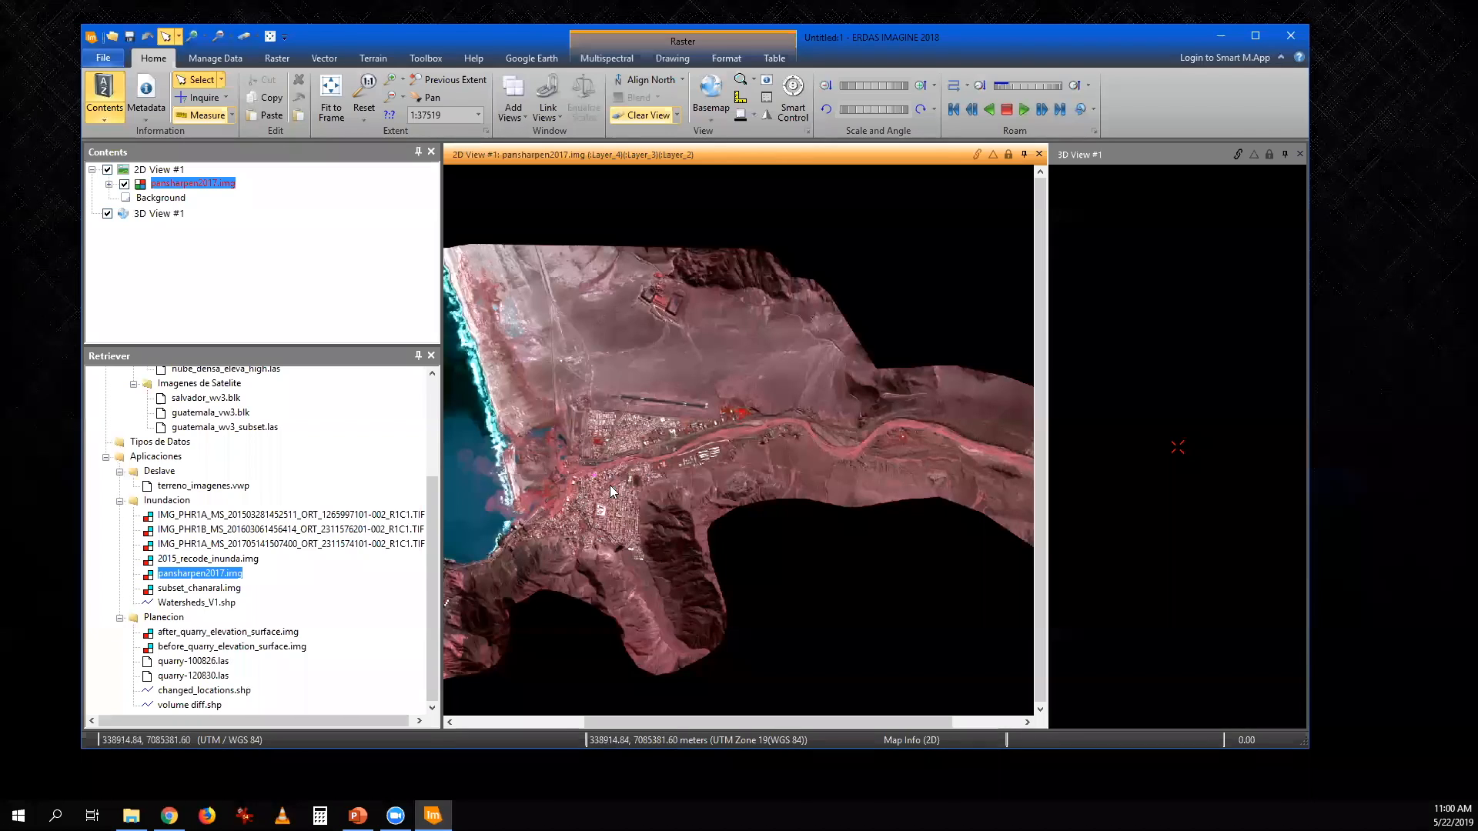
scroll(612, 491, "up", 5)
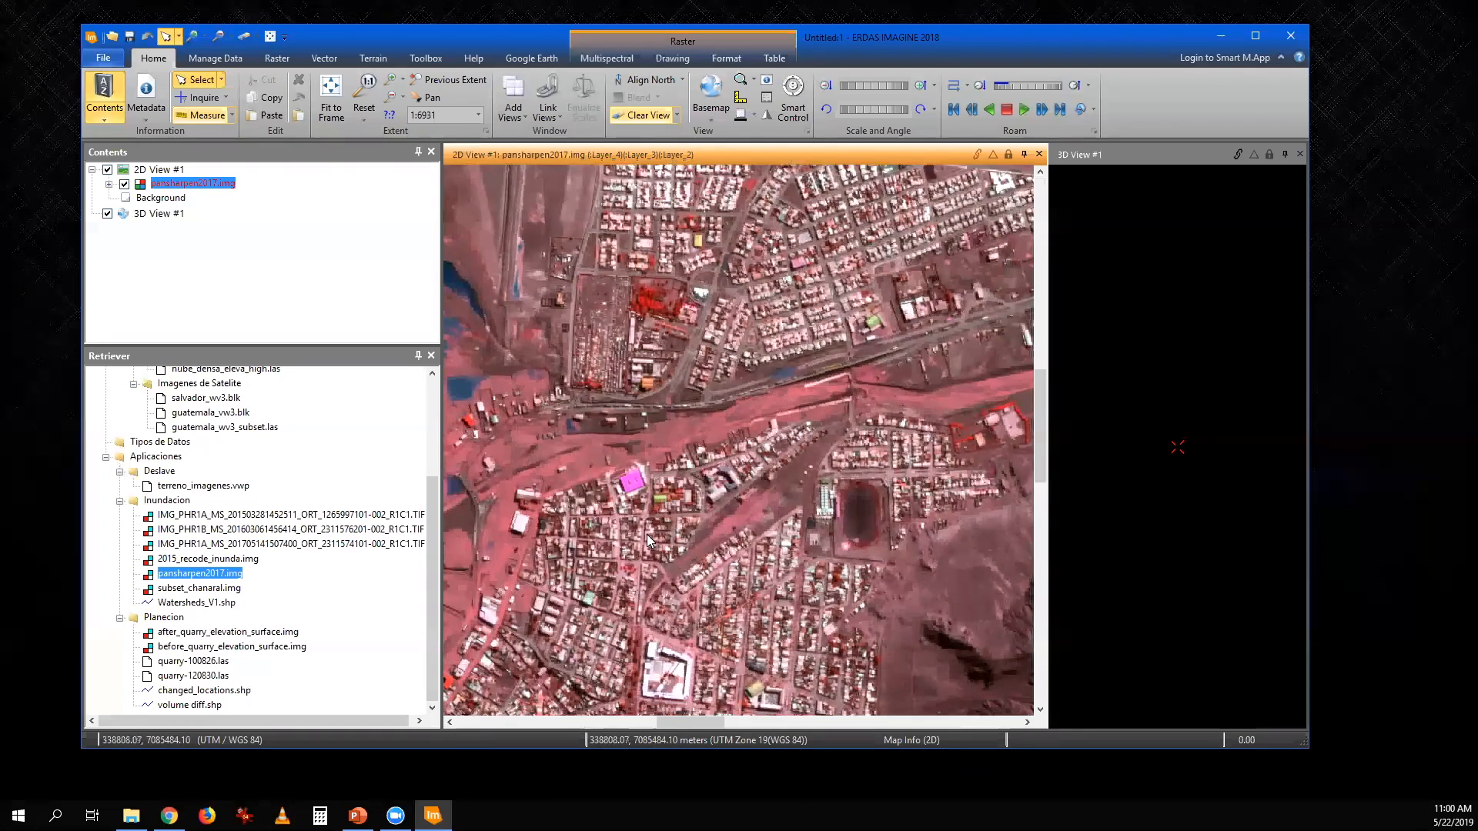
- Close the empty 3D view and display two 2D views, keeping the pansharpened 2017 image in the first
scroll(719, 435, "down", 5)
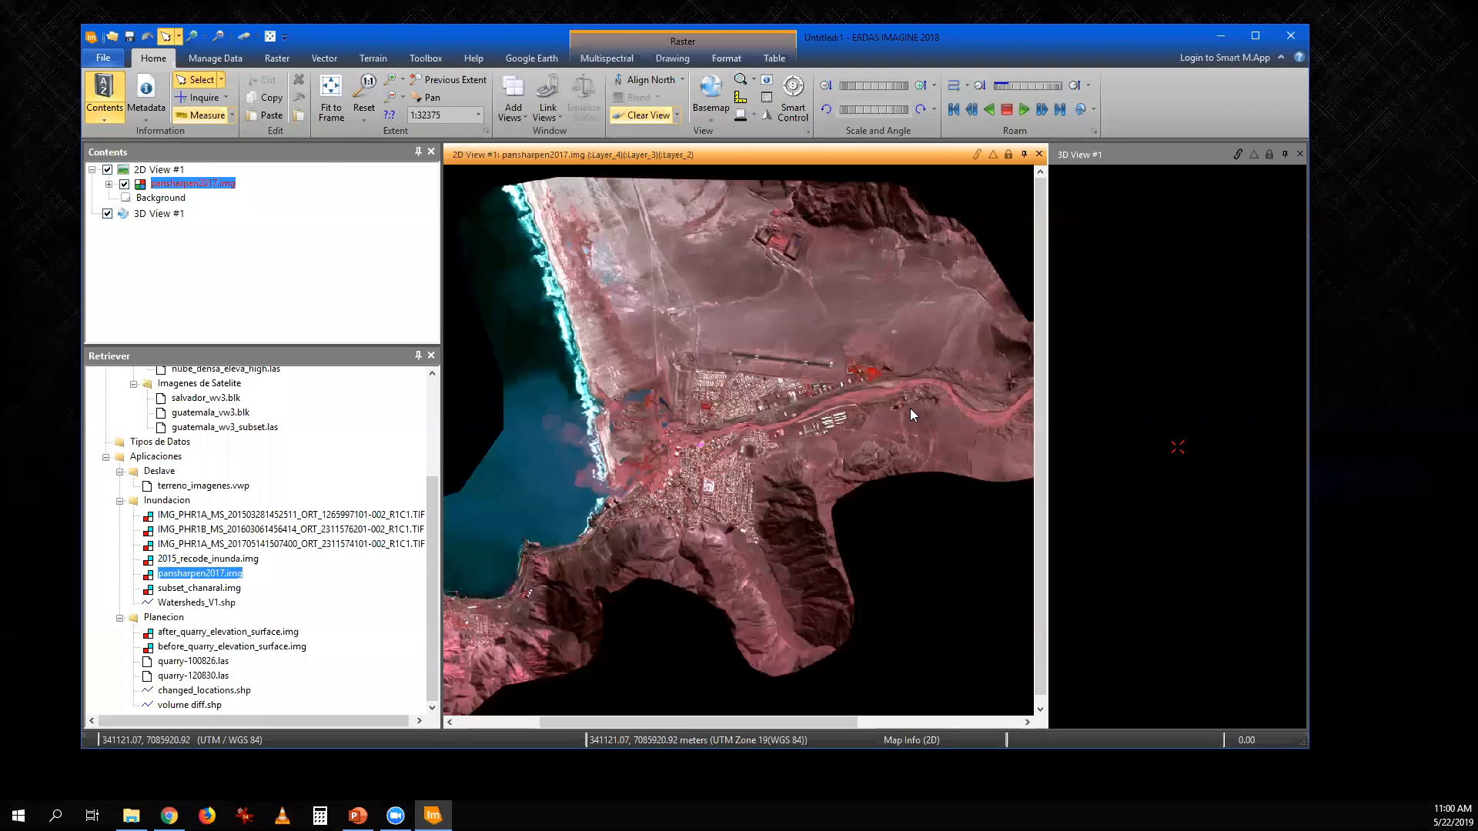
left_click(1299, 154)
left_click(513, 112)
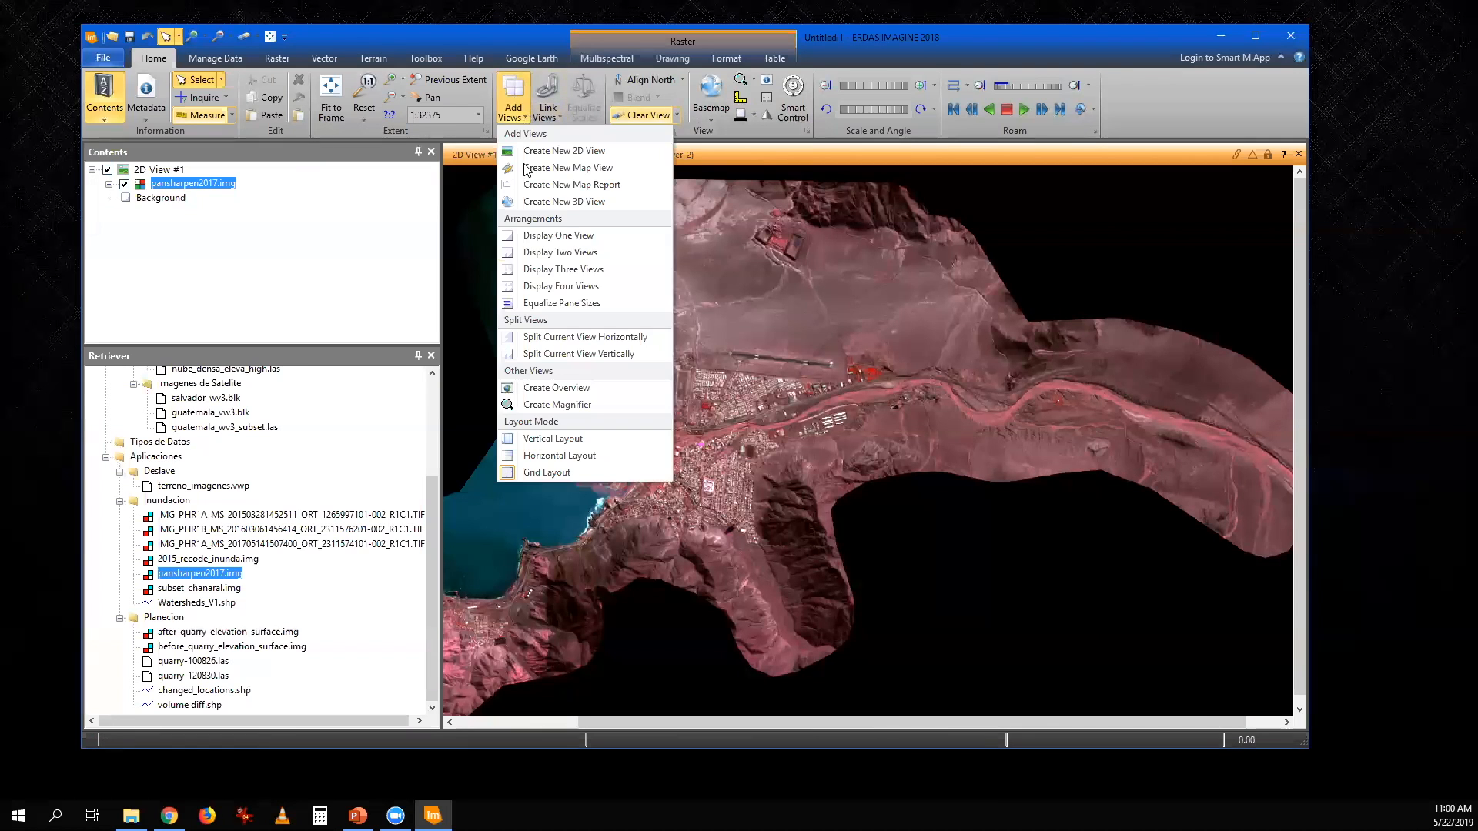
left_click(554, 253)
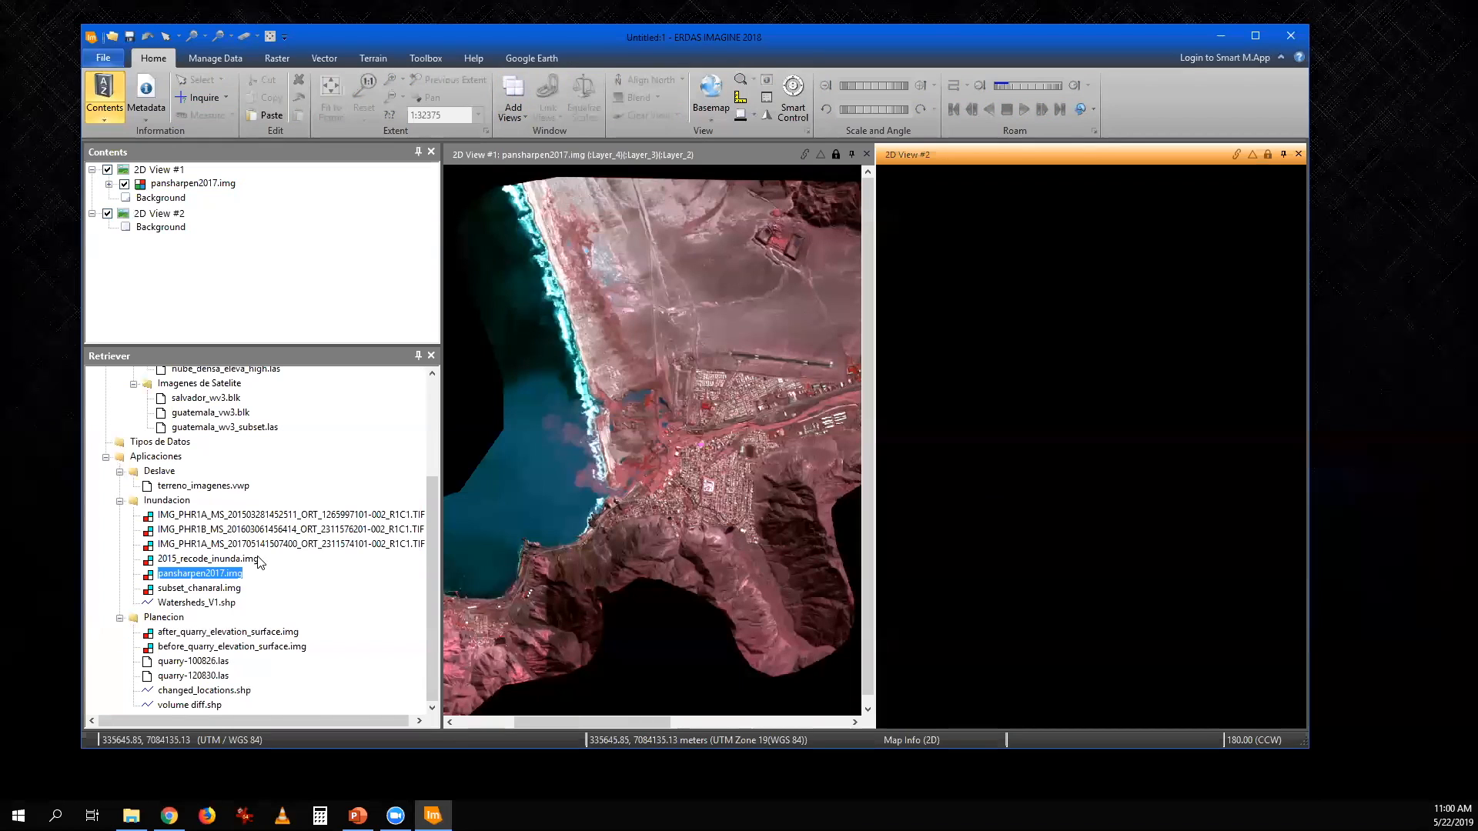
- Load subset_chanaral.img into 2D View #2, fit it to the frame, and overlay Watersheds_V1.shp on it
left_click_drag(218, 595, 1023, 511)
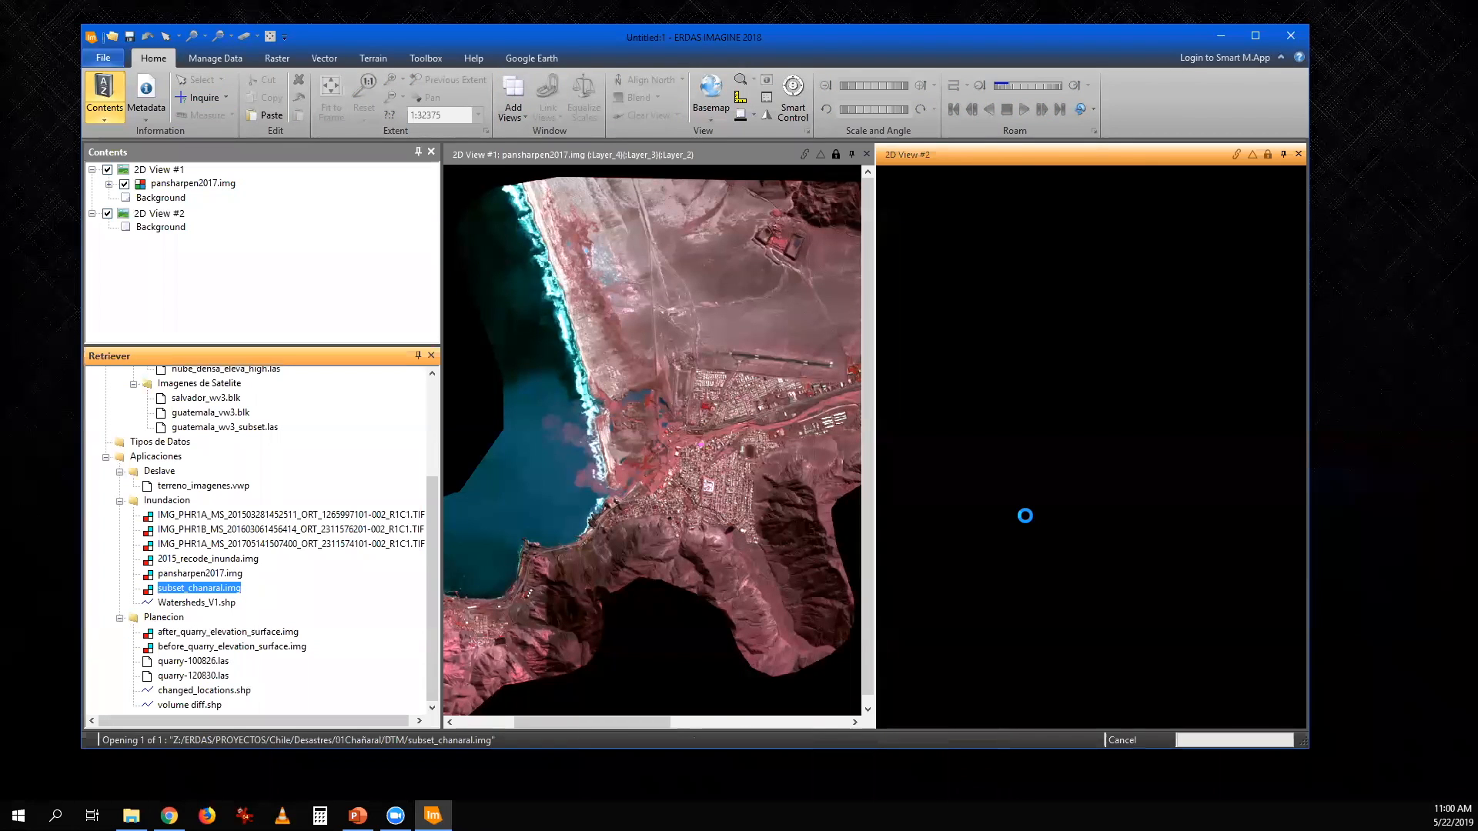
left_click(331, 97)
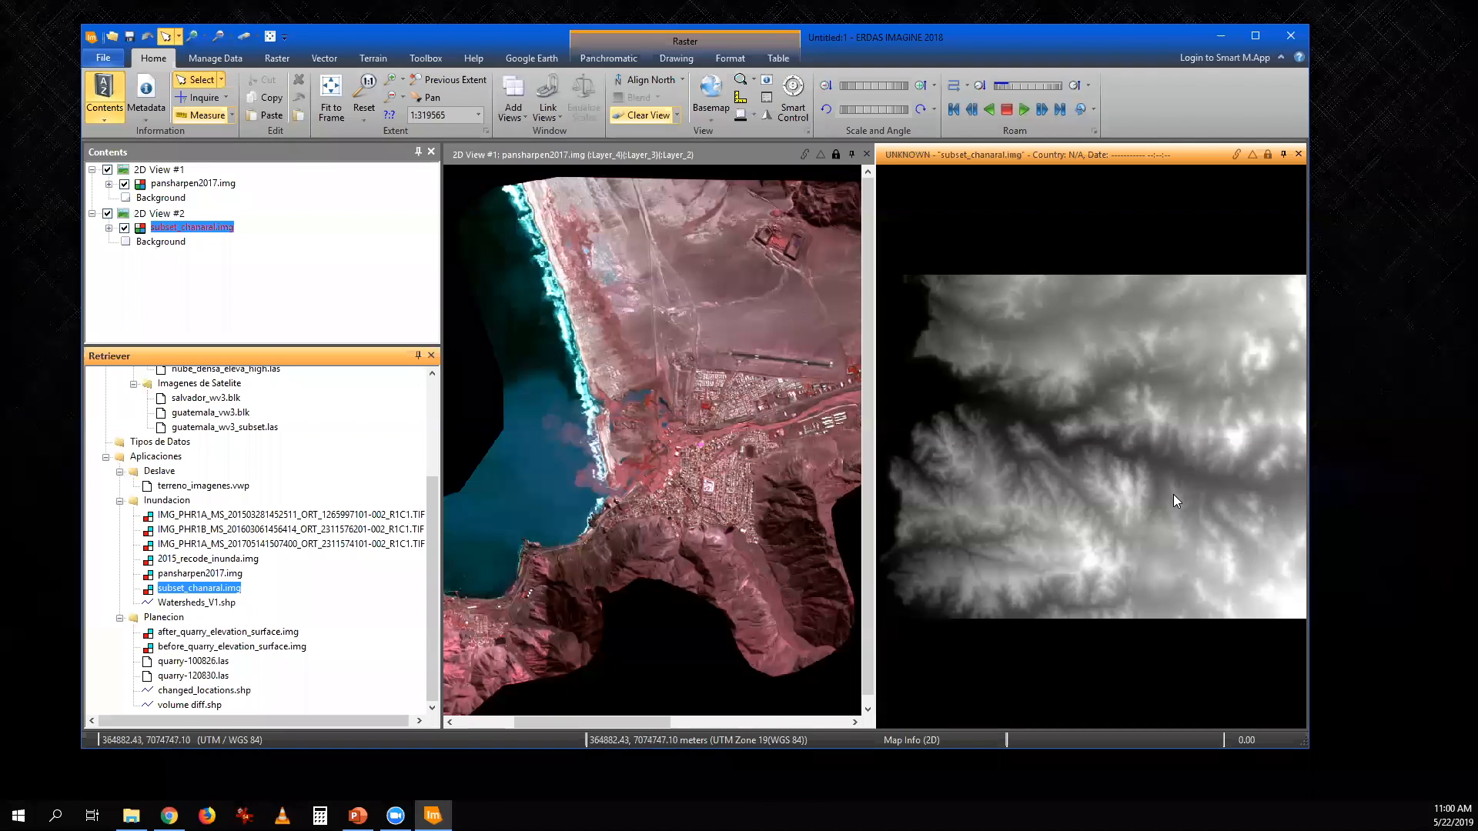
left_click_drag(199, 605, 108, 254)
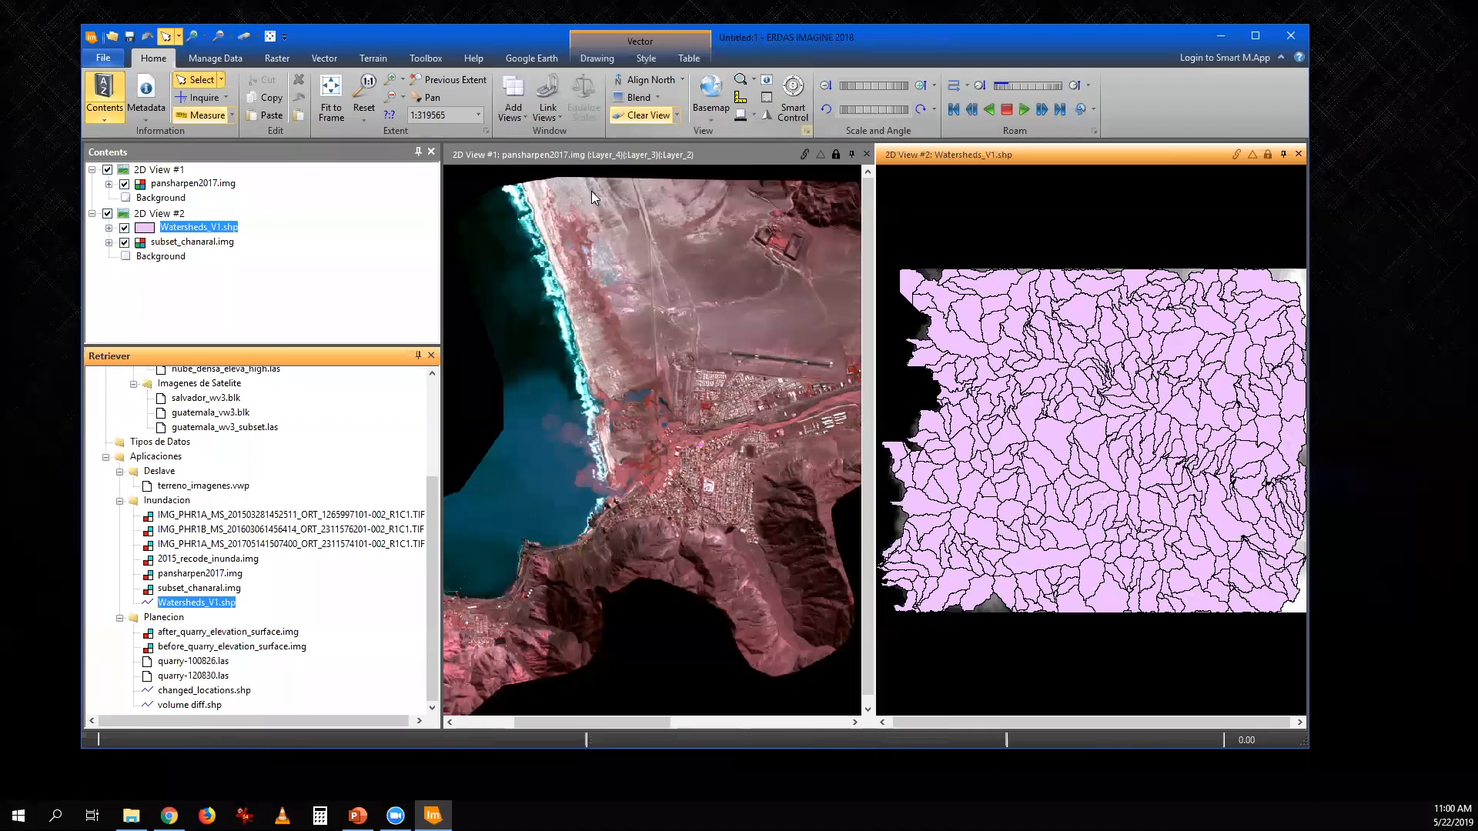
- Remove the area fill from the Watersheds_V1.shp polygons and set their line color to cyan
left_click(218, 227)
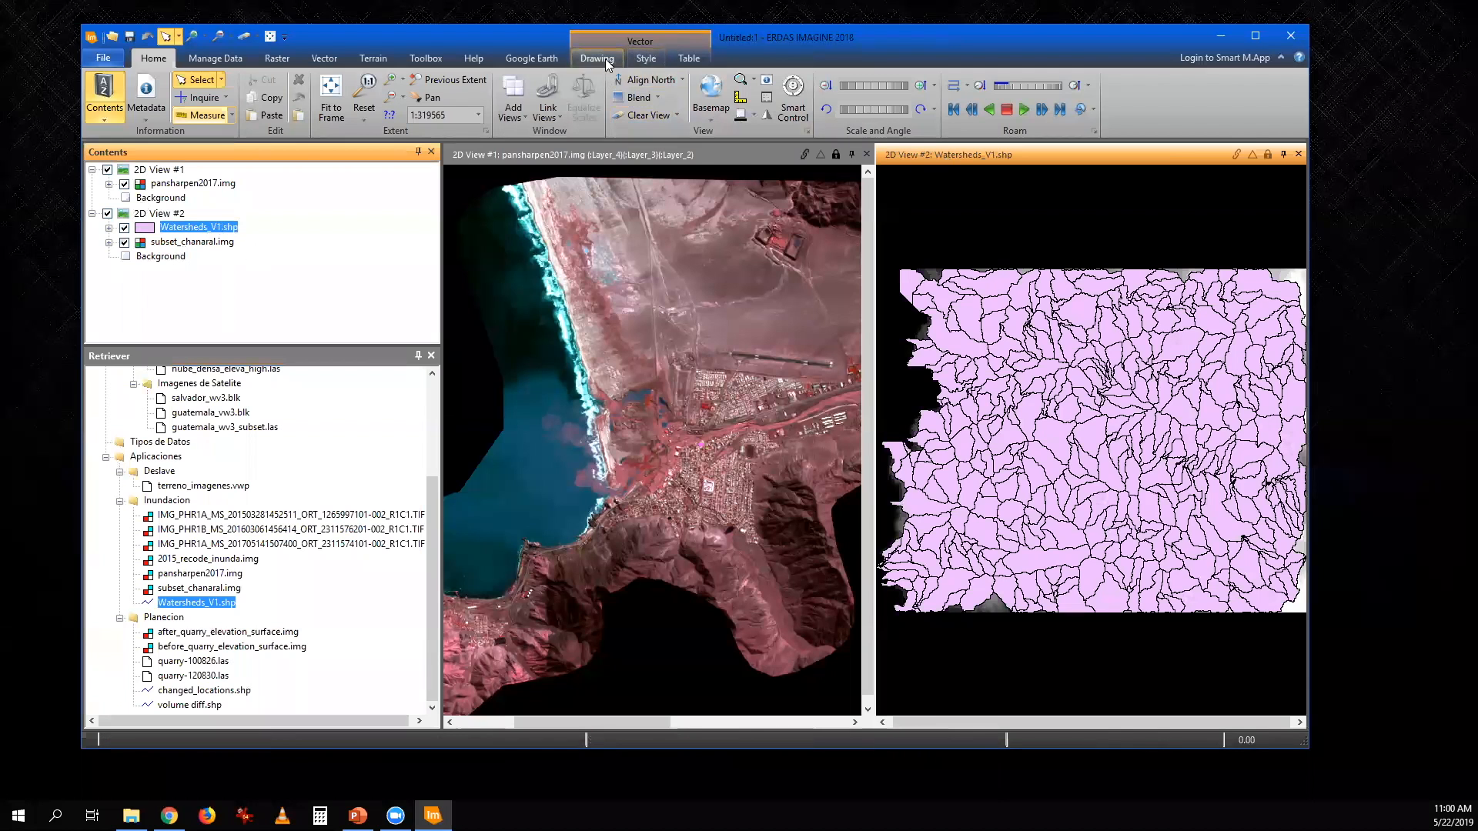
left_click(605, 58)
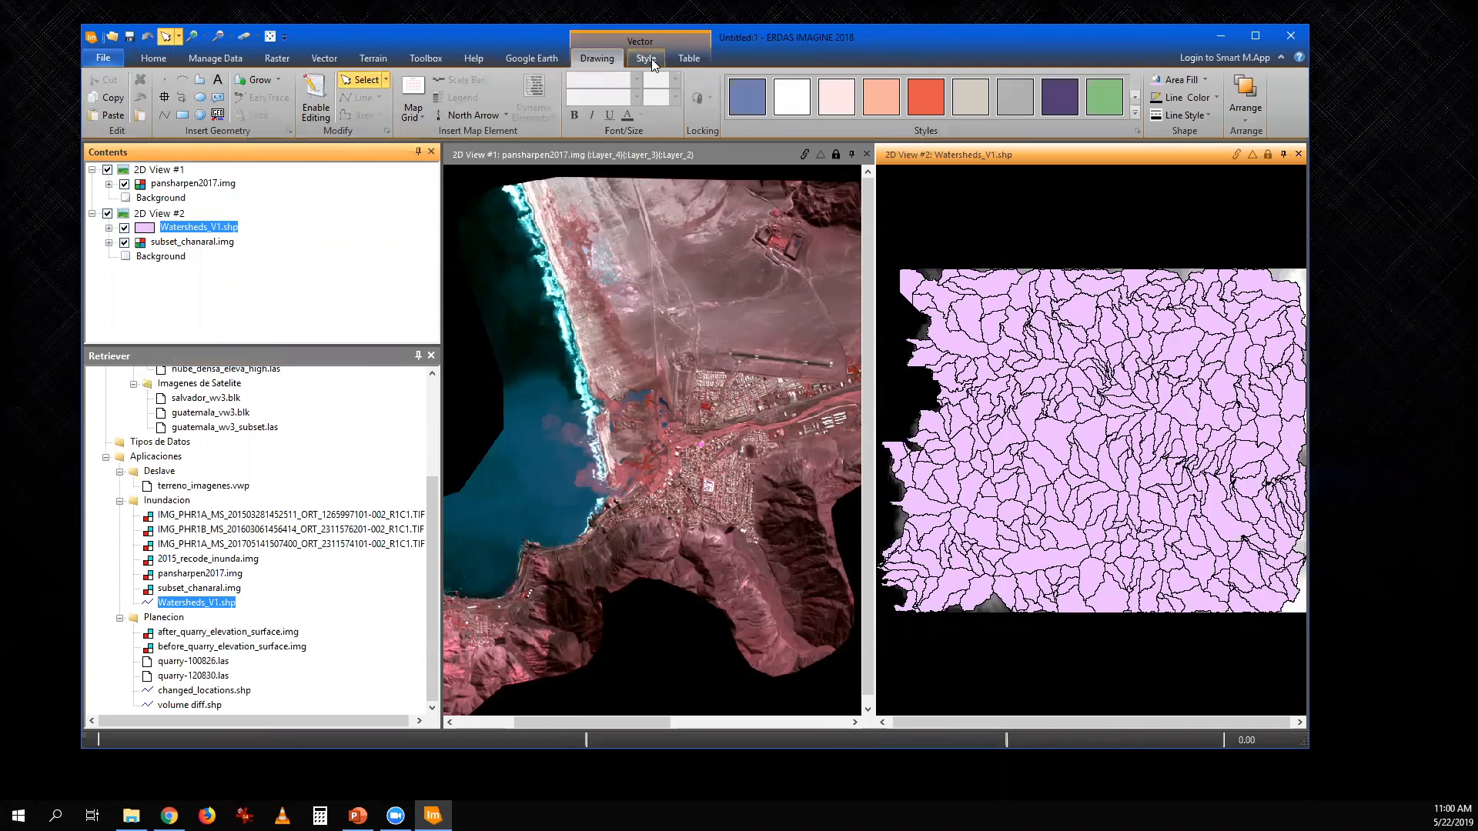
left_click(1207, 79)
left_click(1210, 230)
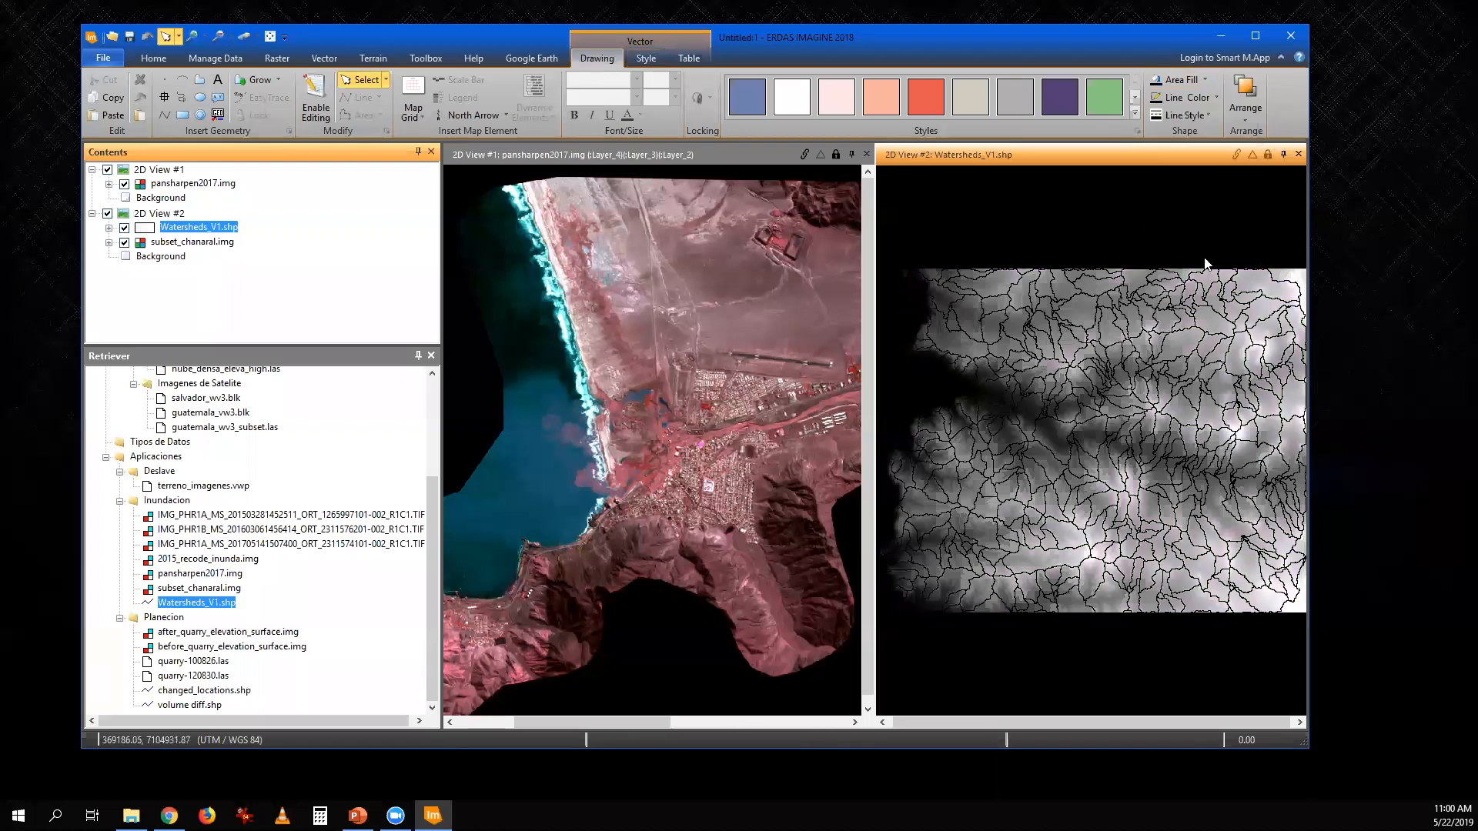
left_click(1215, 98)
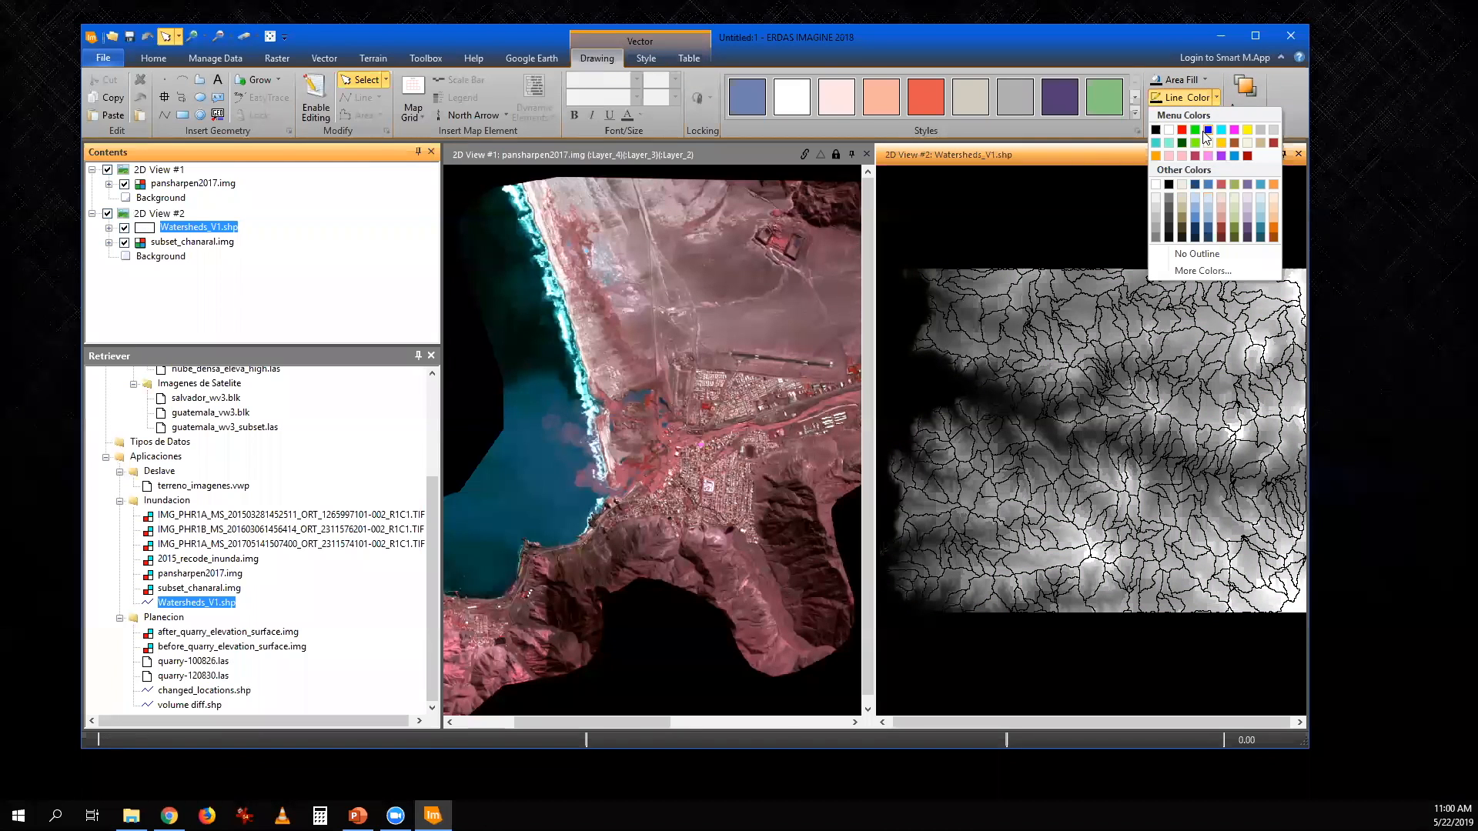
left_click(1221, 129)
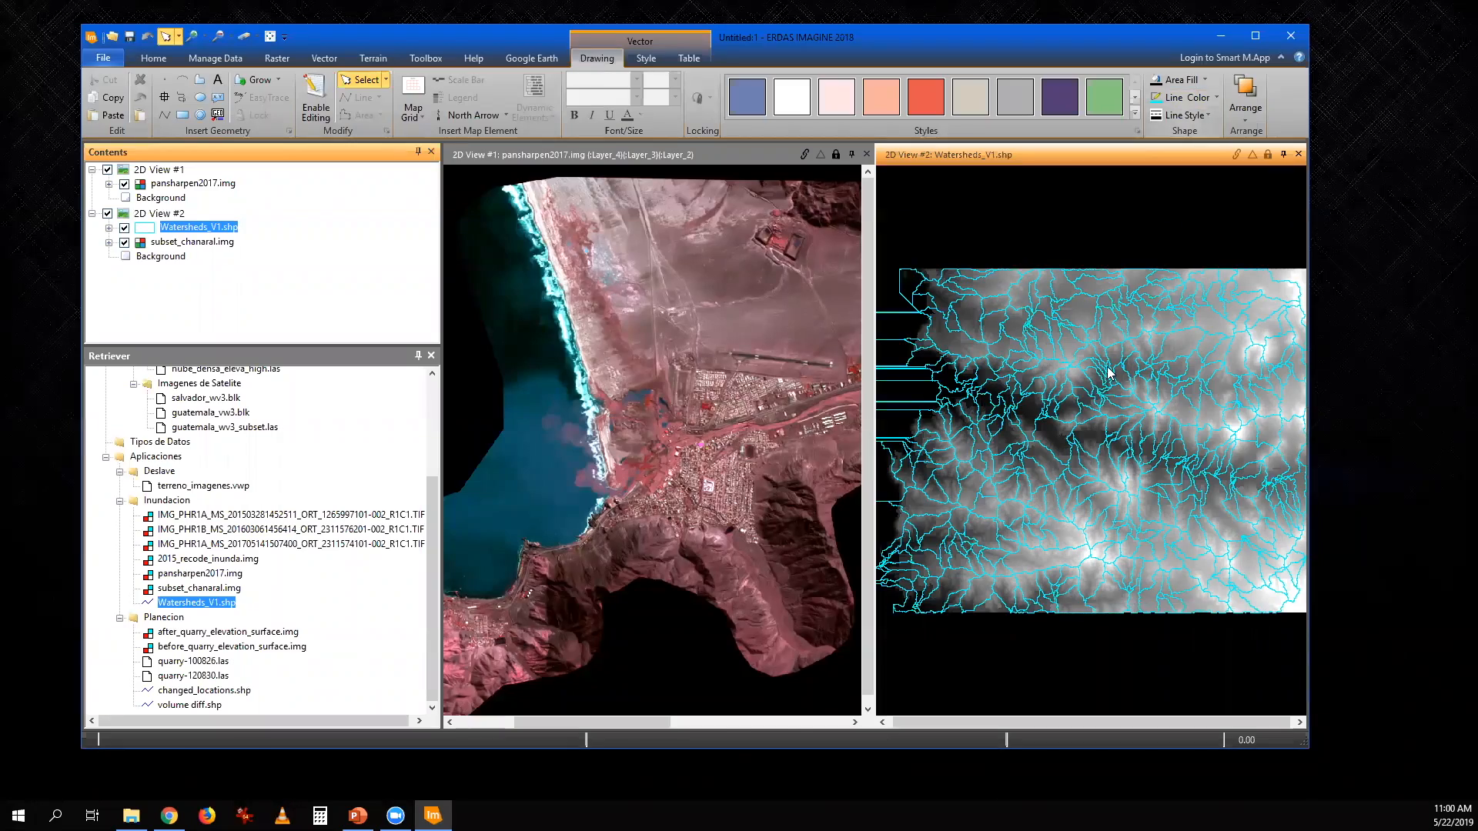
- Inspect the watershed boundaries over the elevation model, and overlay the styled Watersheds_V1.shp layer on the pansharpened 2017 image in 2D View #1
scroll(1124, 408, "up", 3)
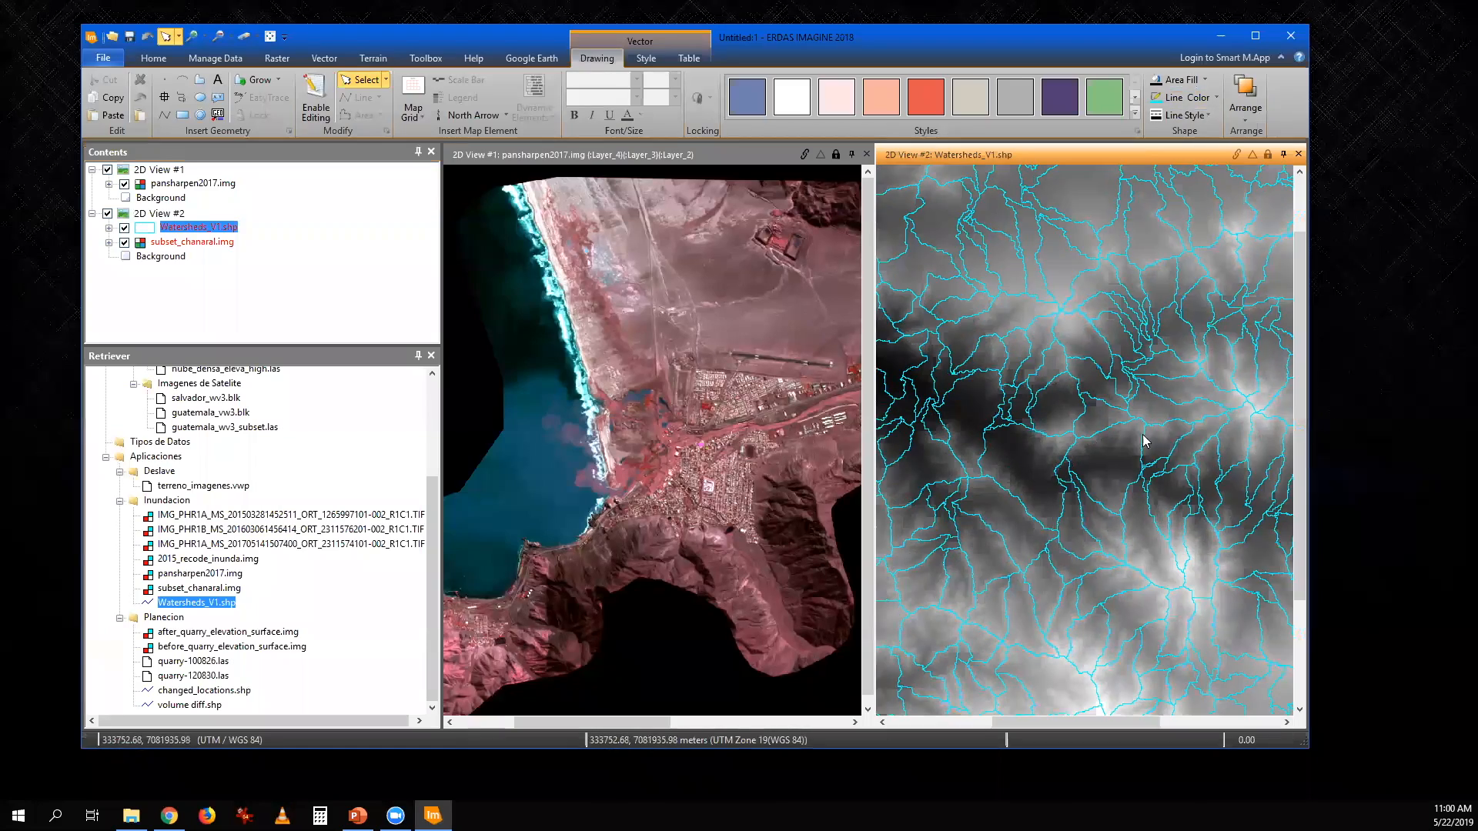
scroll(1143, 440, "up", 3)
scroll(1042, 412, "up", 4)
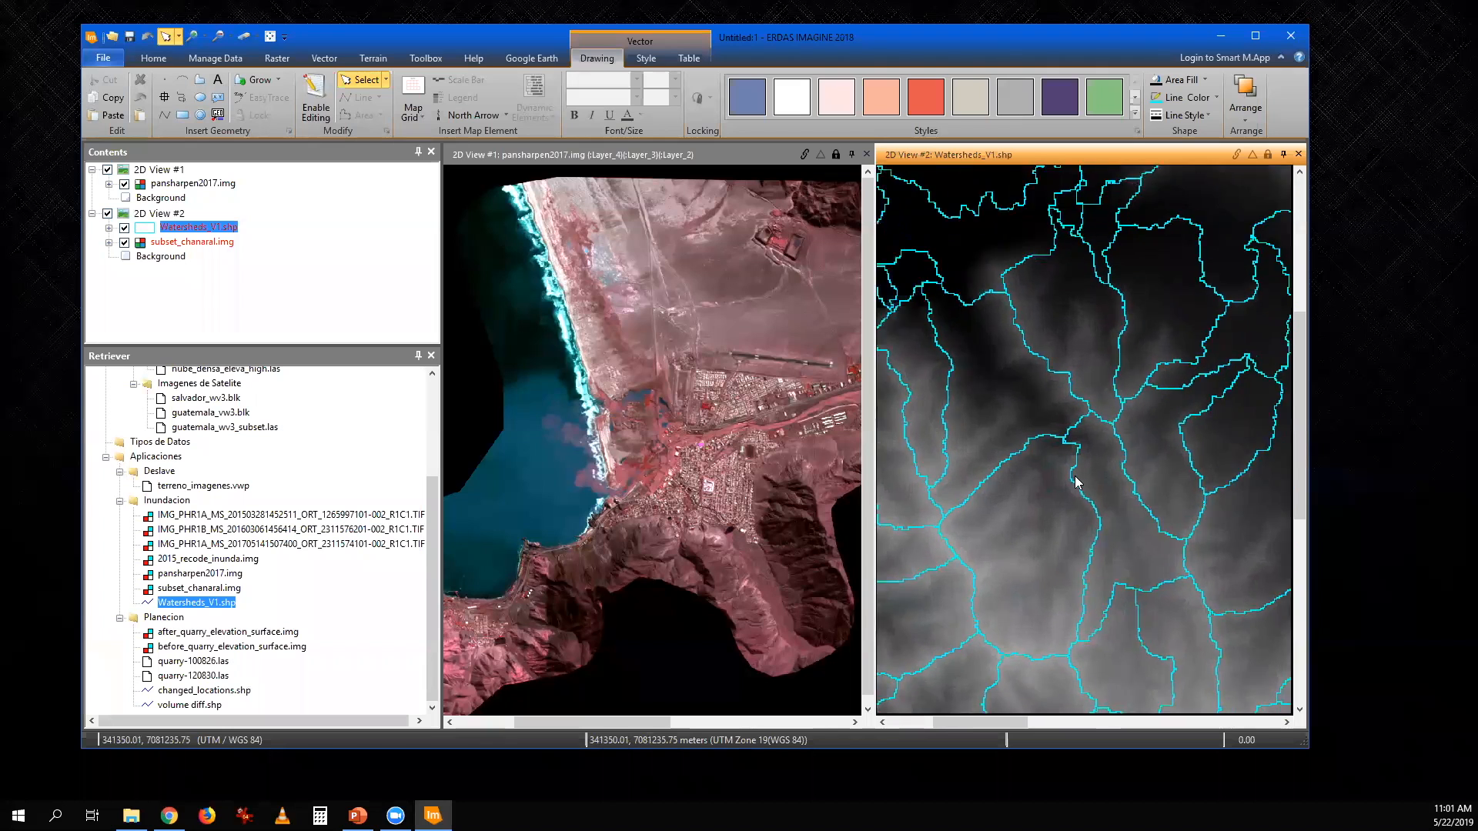
scroll(1075, 483, "up", 1)
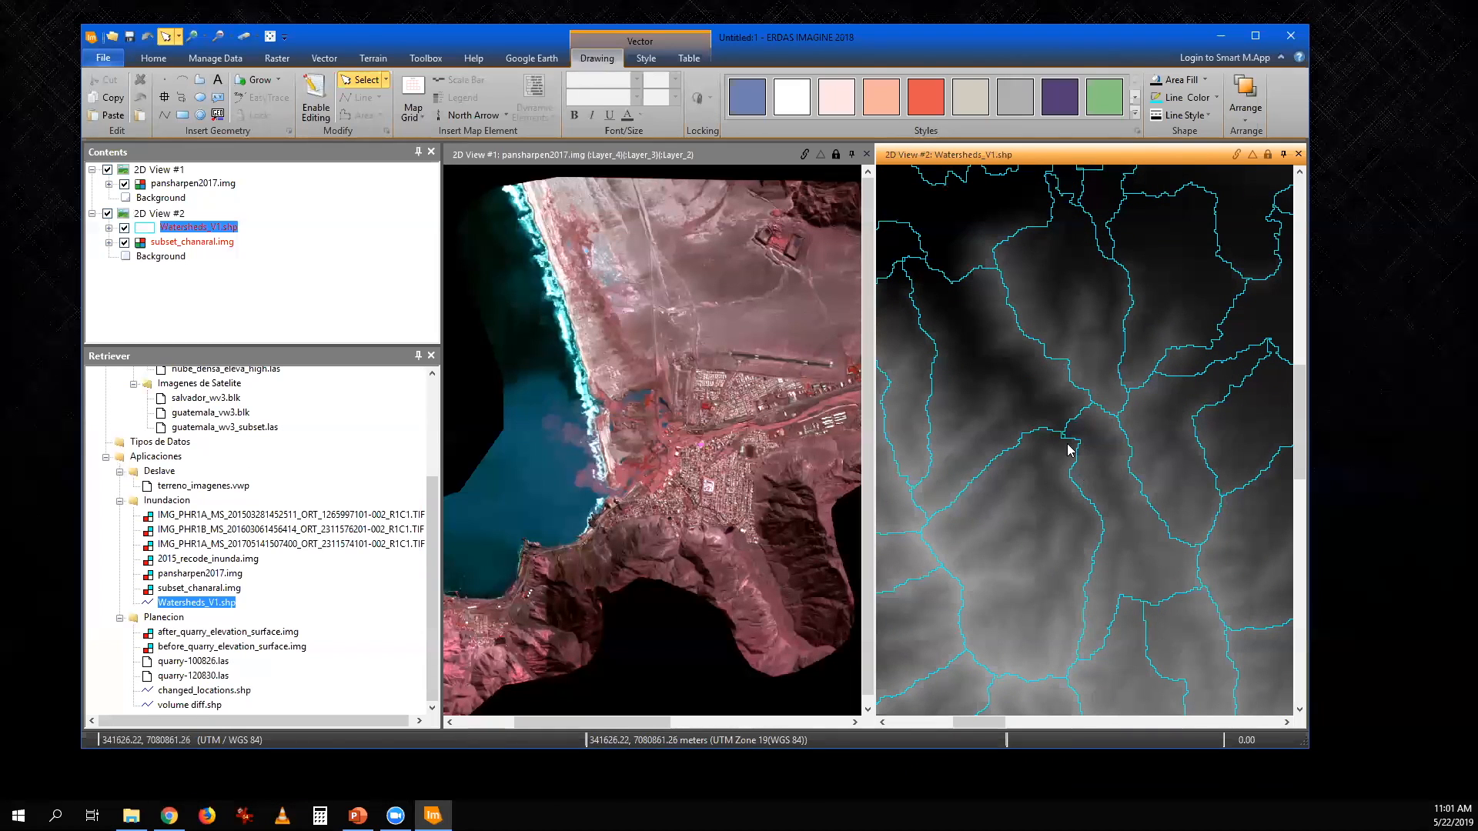
left_click_drag(211, 227, 773, 448)
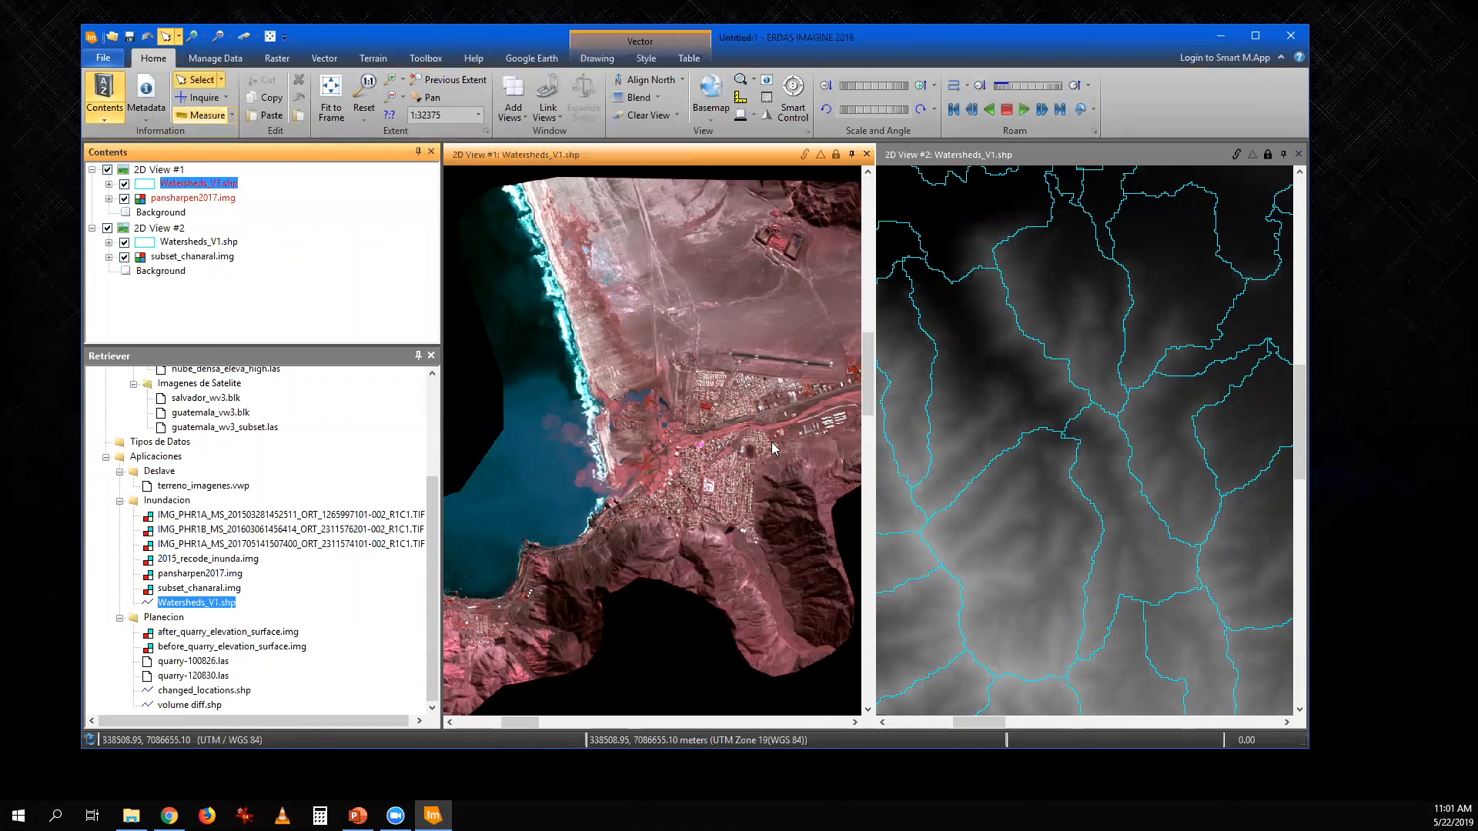
left_click_drag(721, 429, 642, 421)
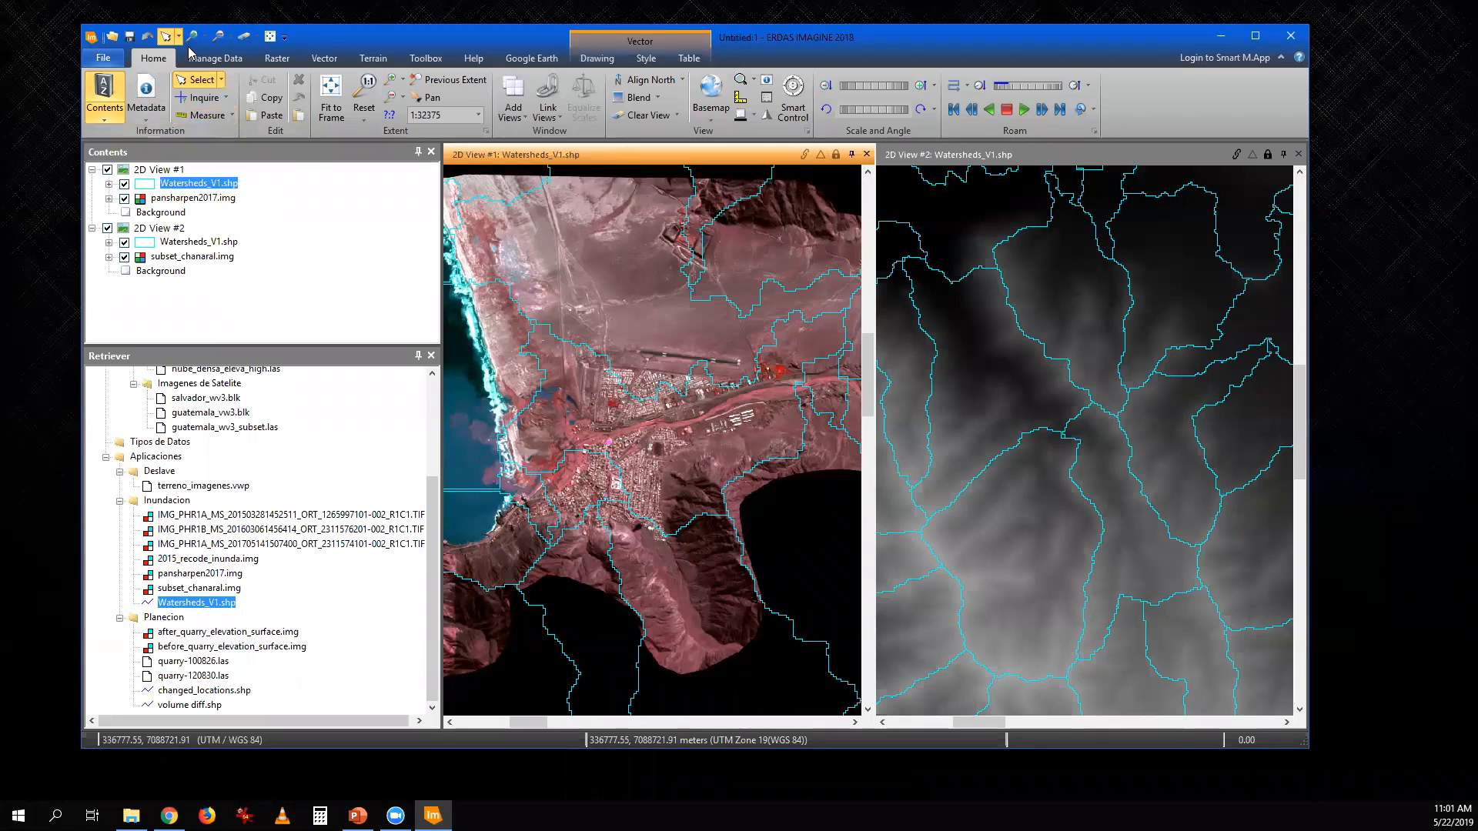
- Clear the layers from 2D View #1, close 2D View #2, and display two empty 2D views
left_click(243, 38)
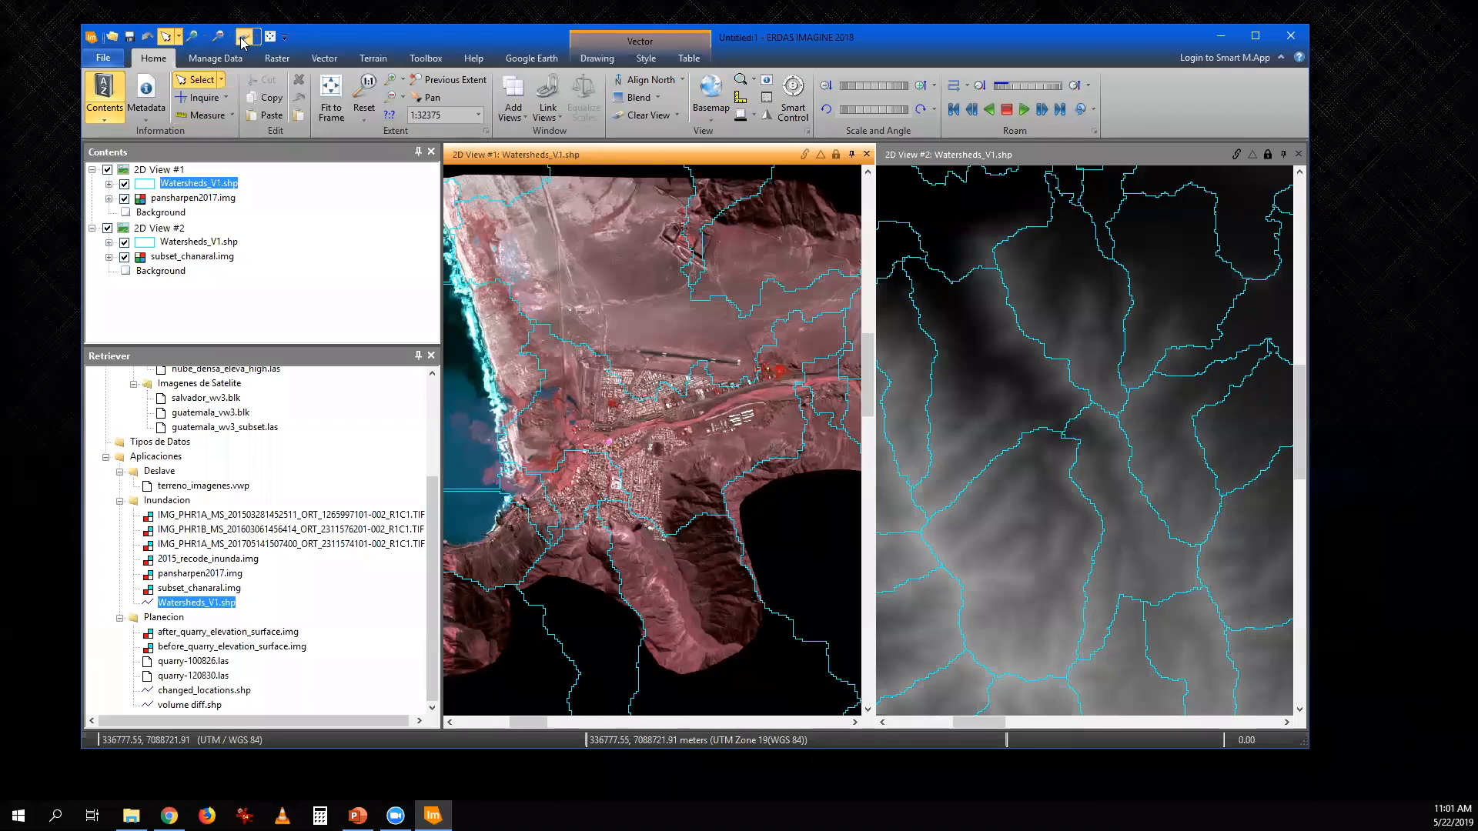
left_click(1284, 154)
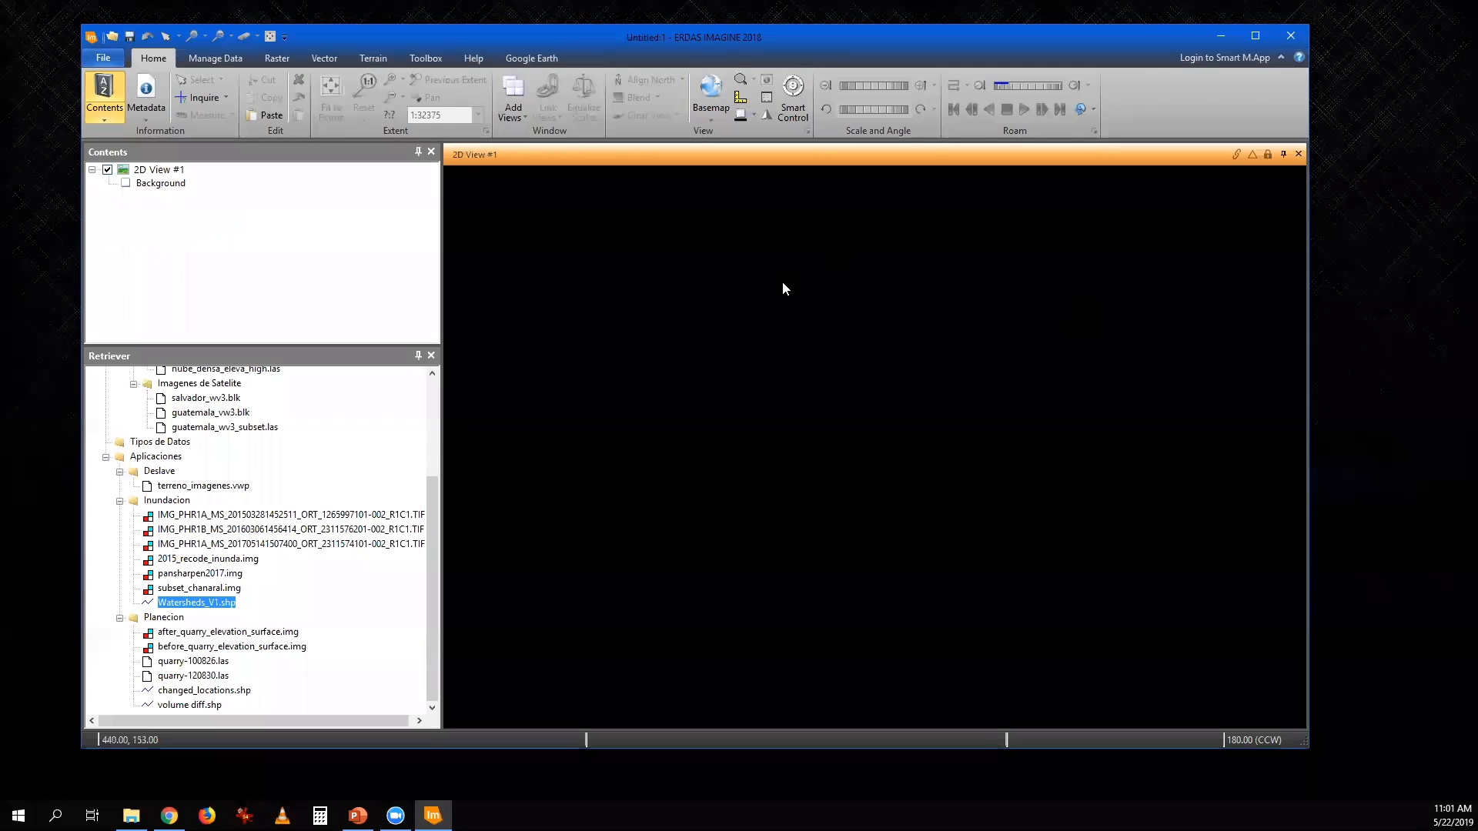
left_click(514, 114)
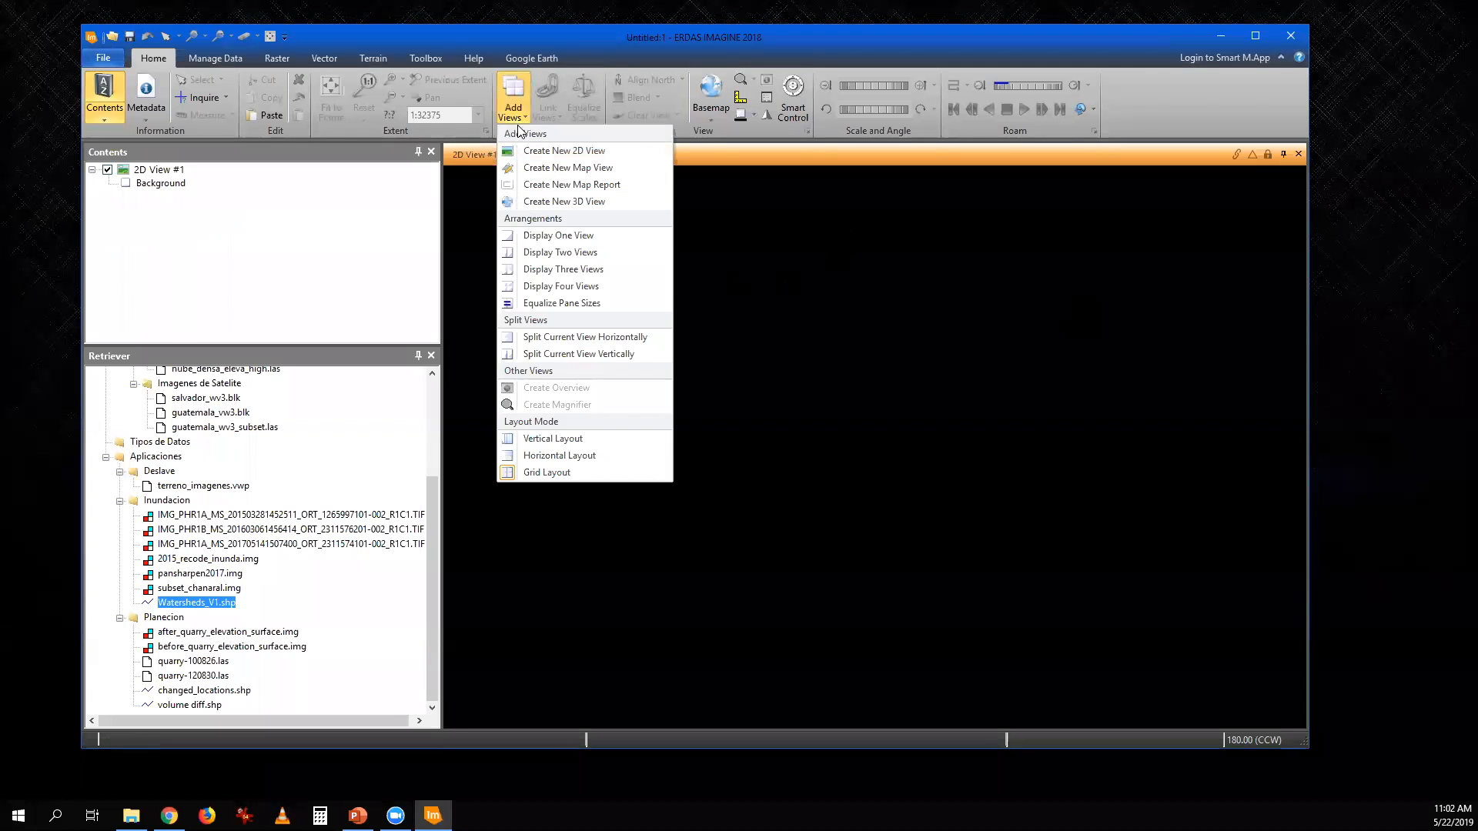
left_click(582, 260)
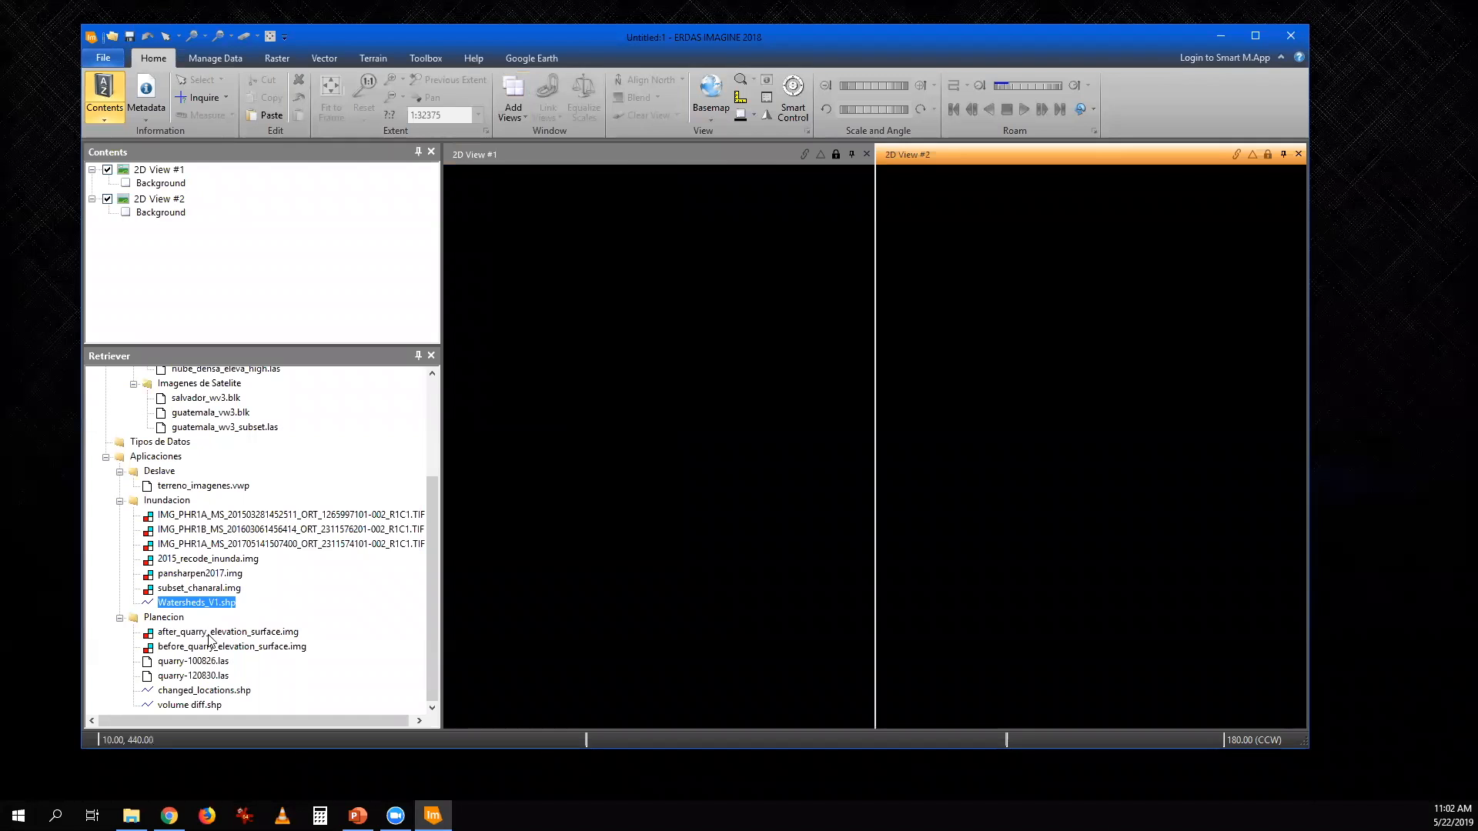
- Load before_quarry_elevation_surface.img into 2D View #1 and after_quarry_elevation_surface.img into 2D View #2, fitting each to its frame
left_click_drag(208, 636, 1131, 542)
left_click(781, 552)
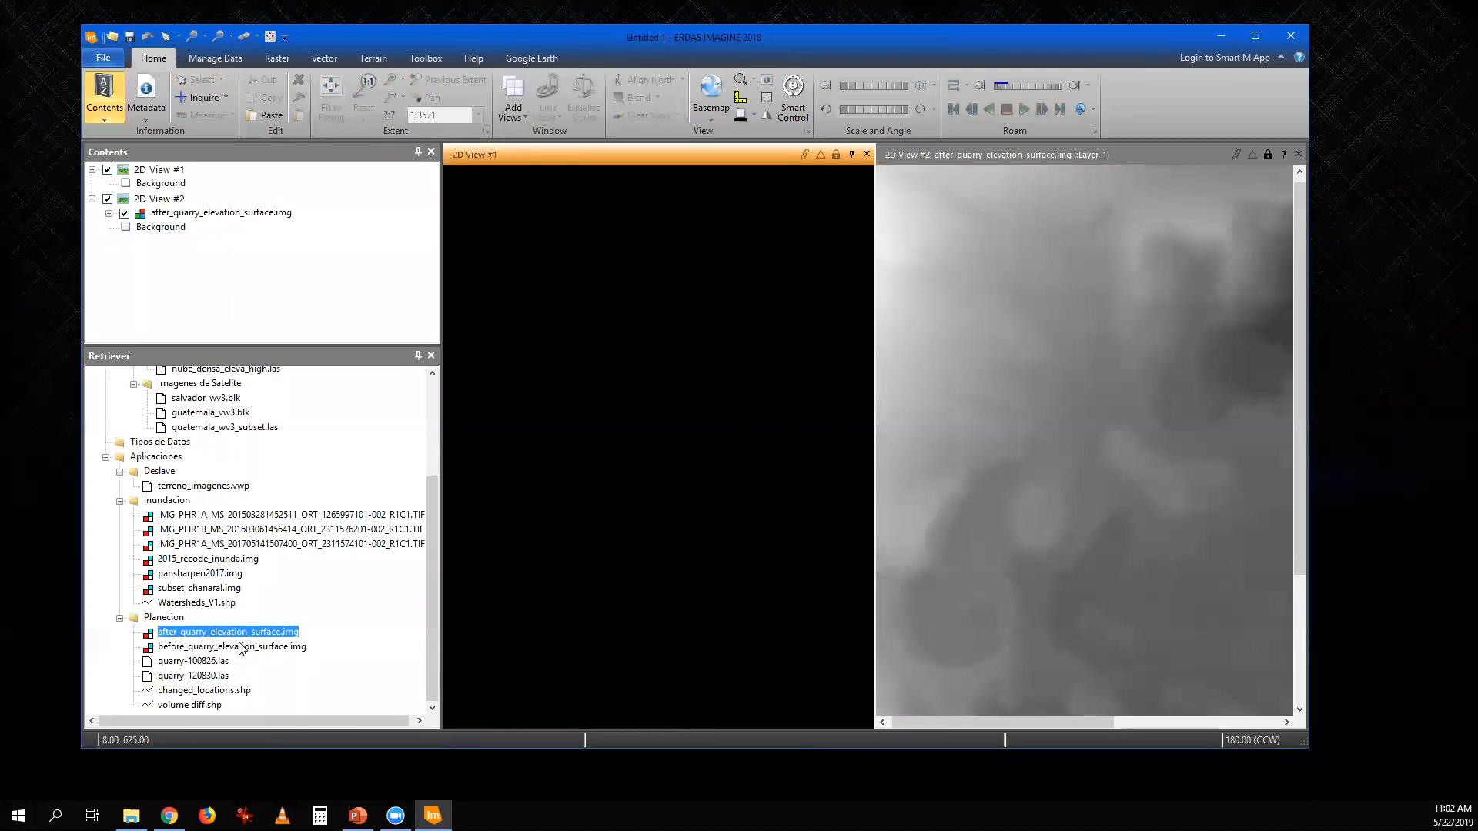
left_click_drag(243, 653, 679, 576)
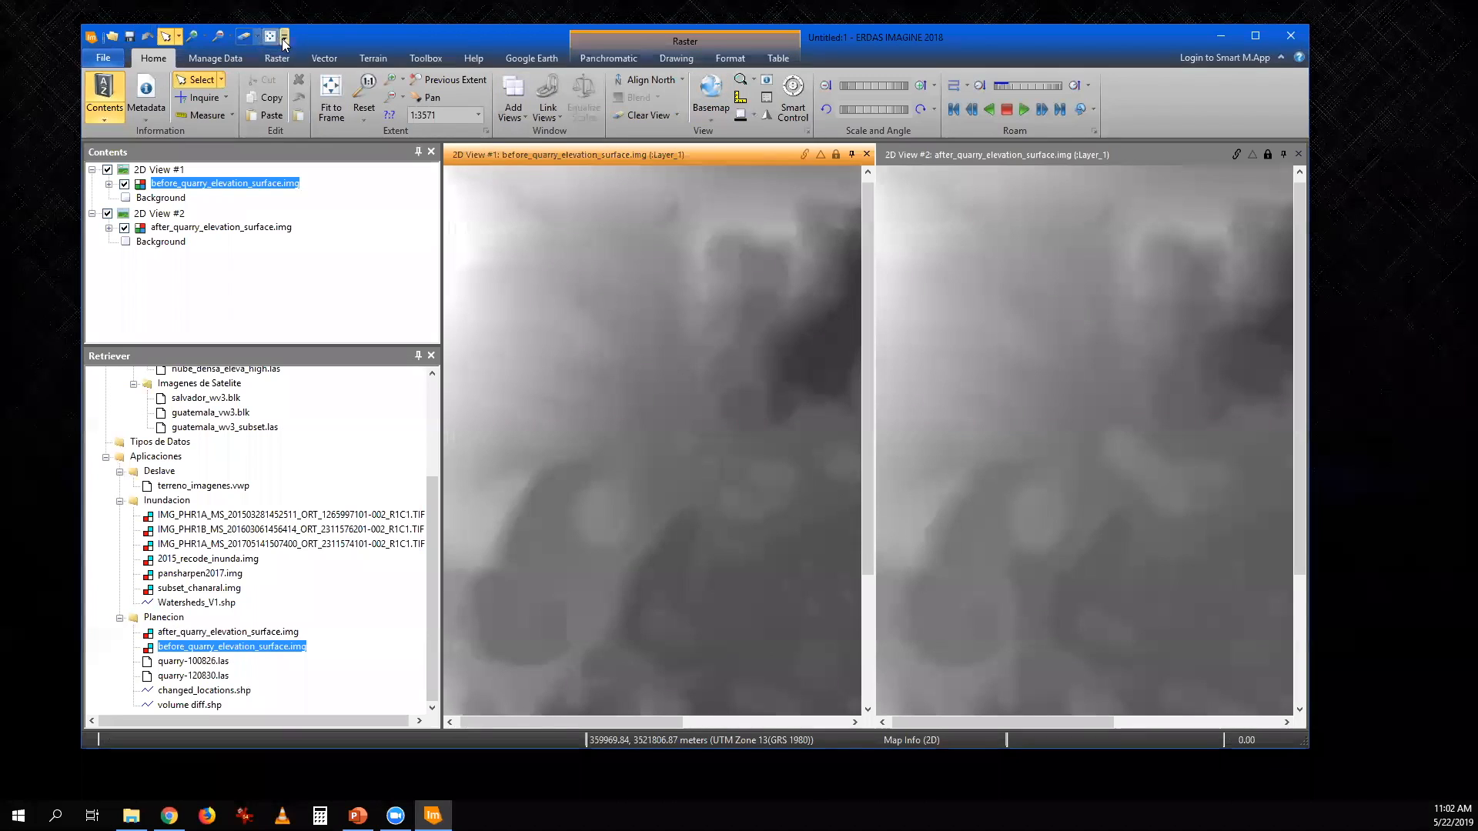
left_click(331, 96)
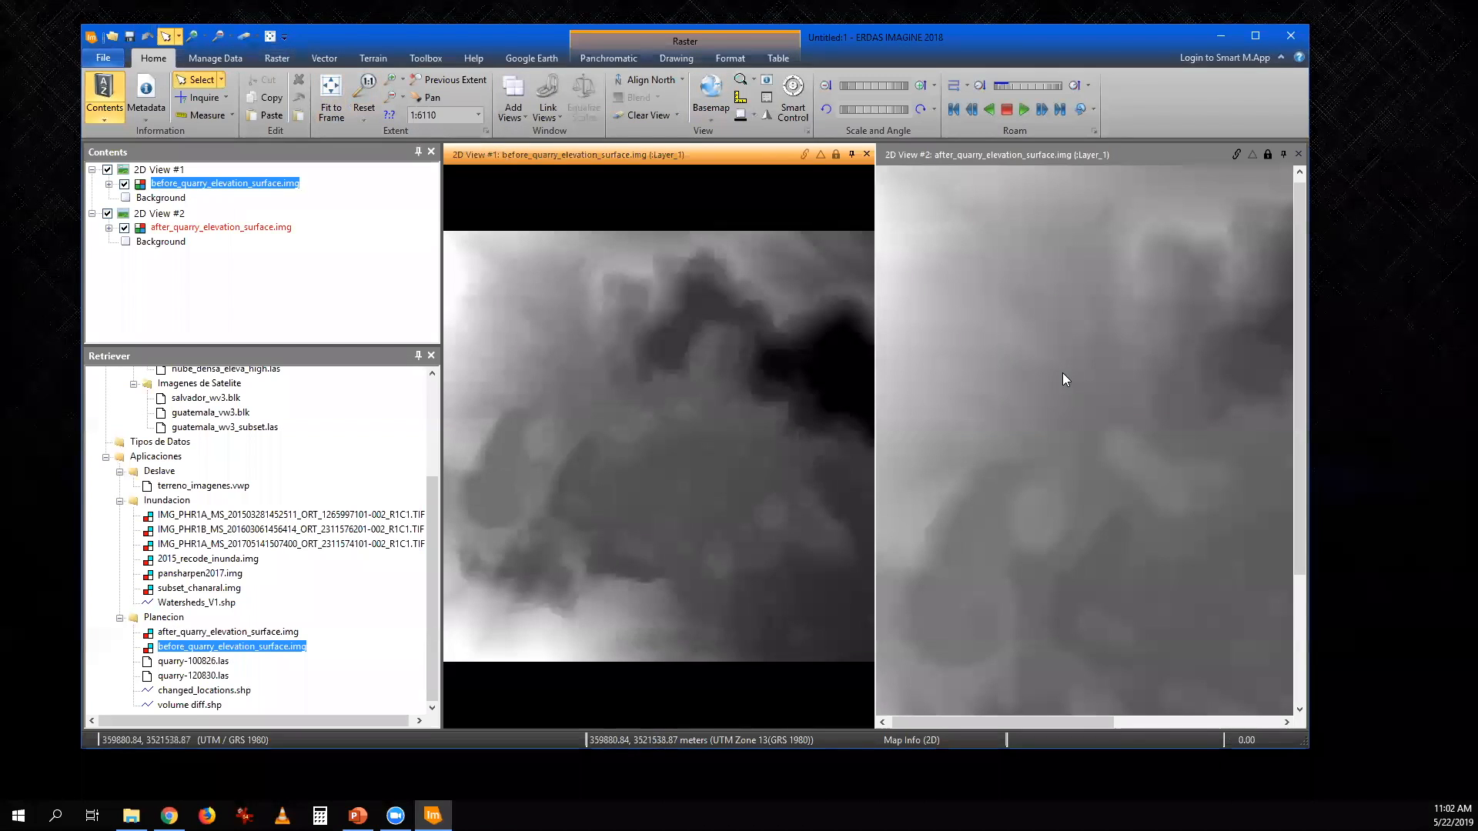
left_click(1062, 379)
left_click(331, 96)
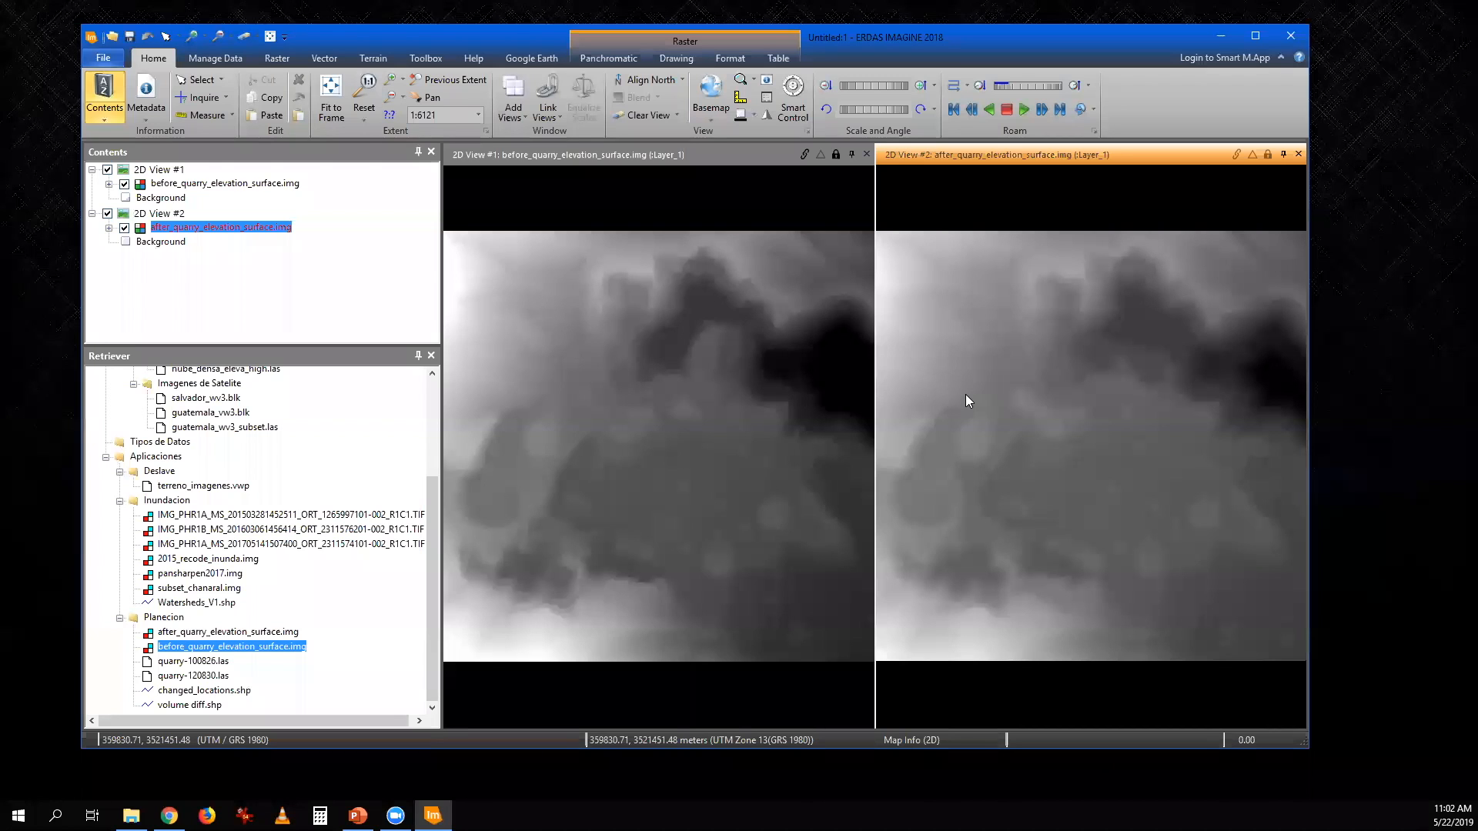
- Link the two 2D views spatially and compare the central pit area in the before and after quarry surfaces
left_click(749, 171)
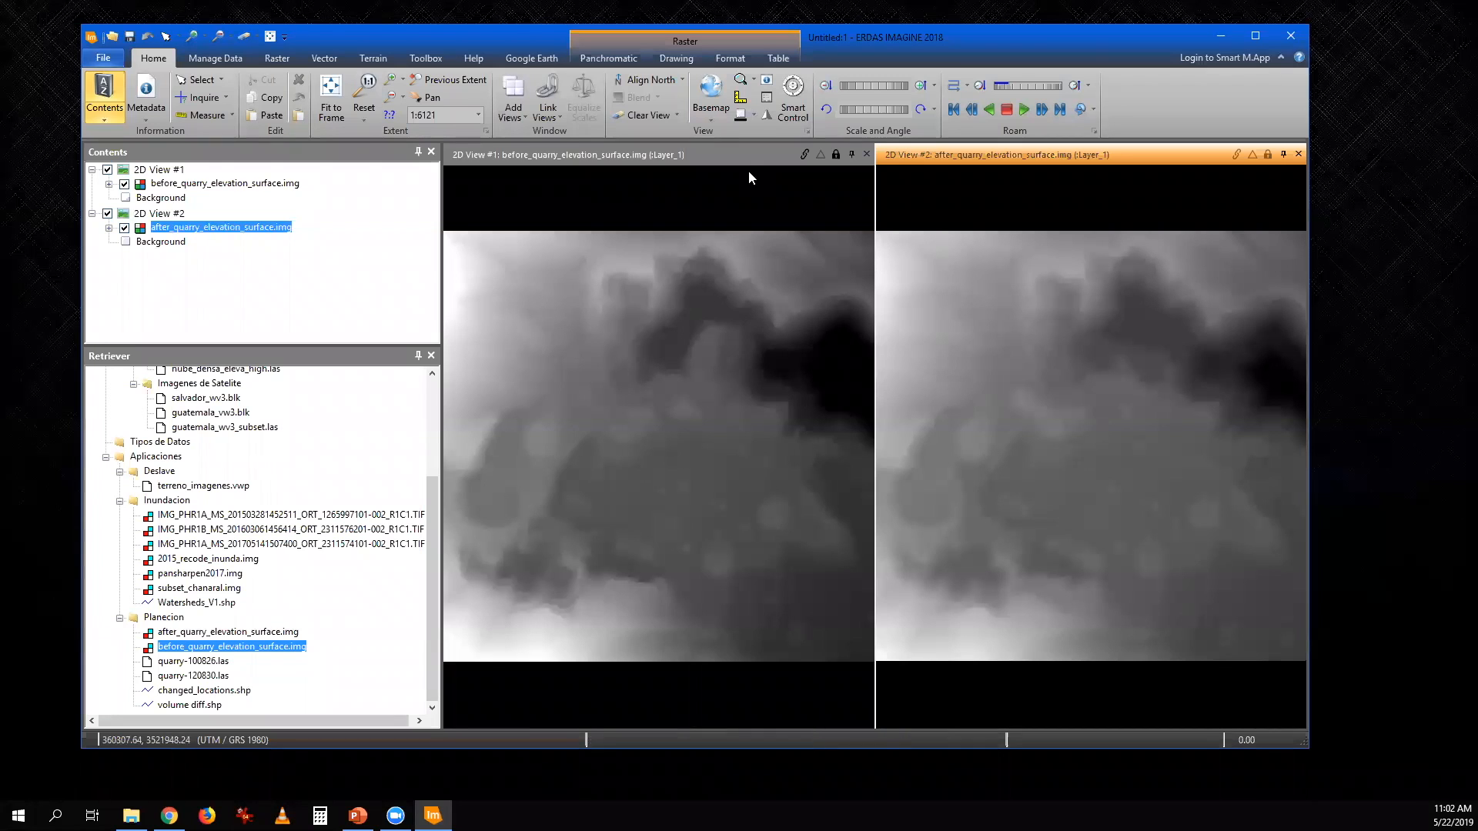
left_click(1237, 155)
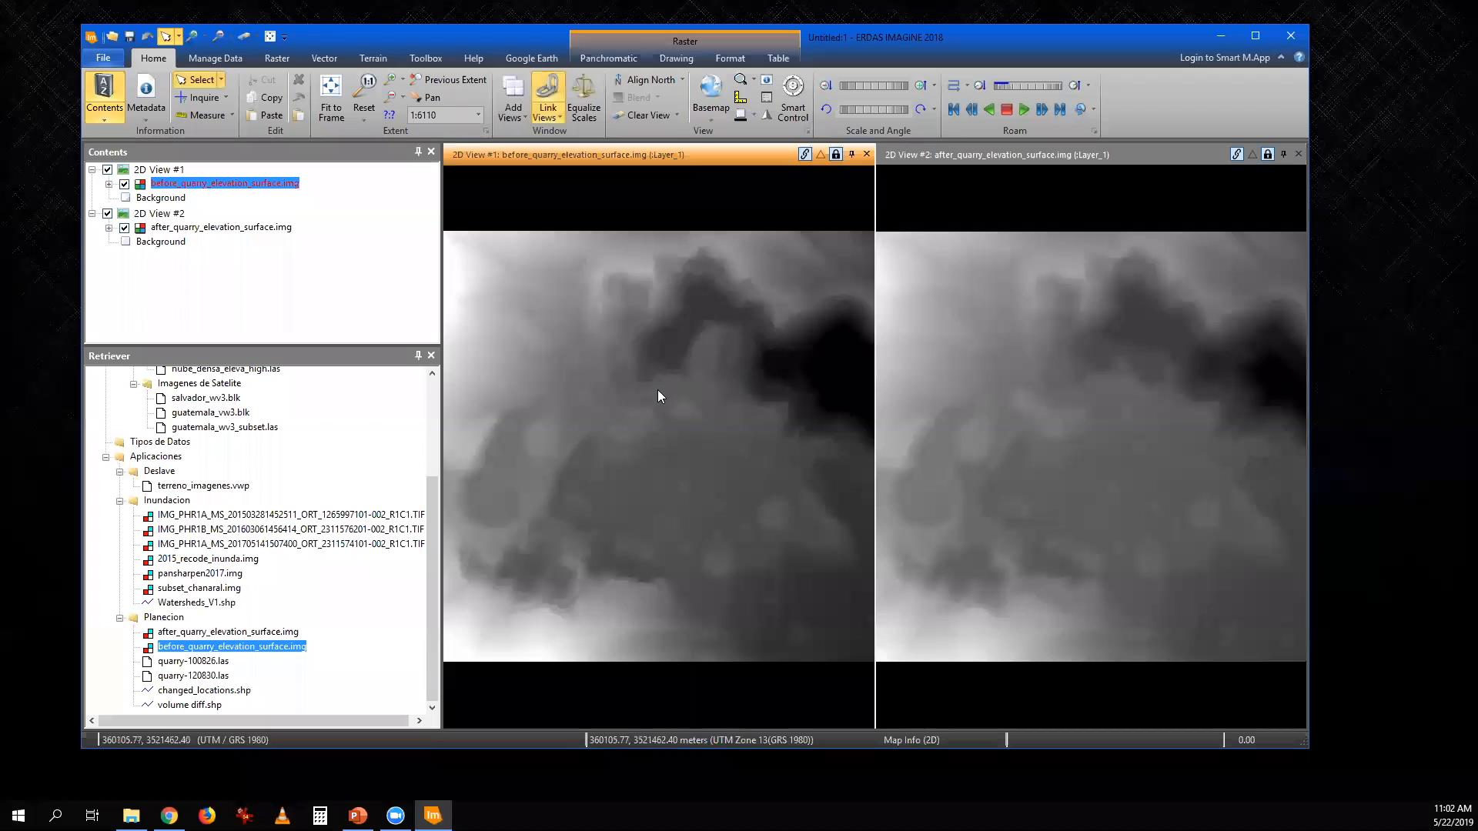
scroll(657, 389, "up", 3)
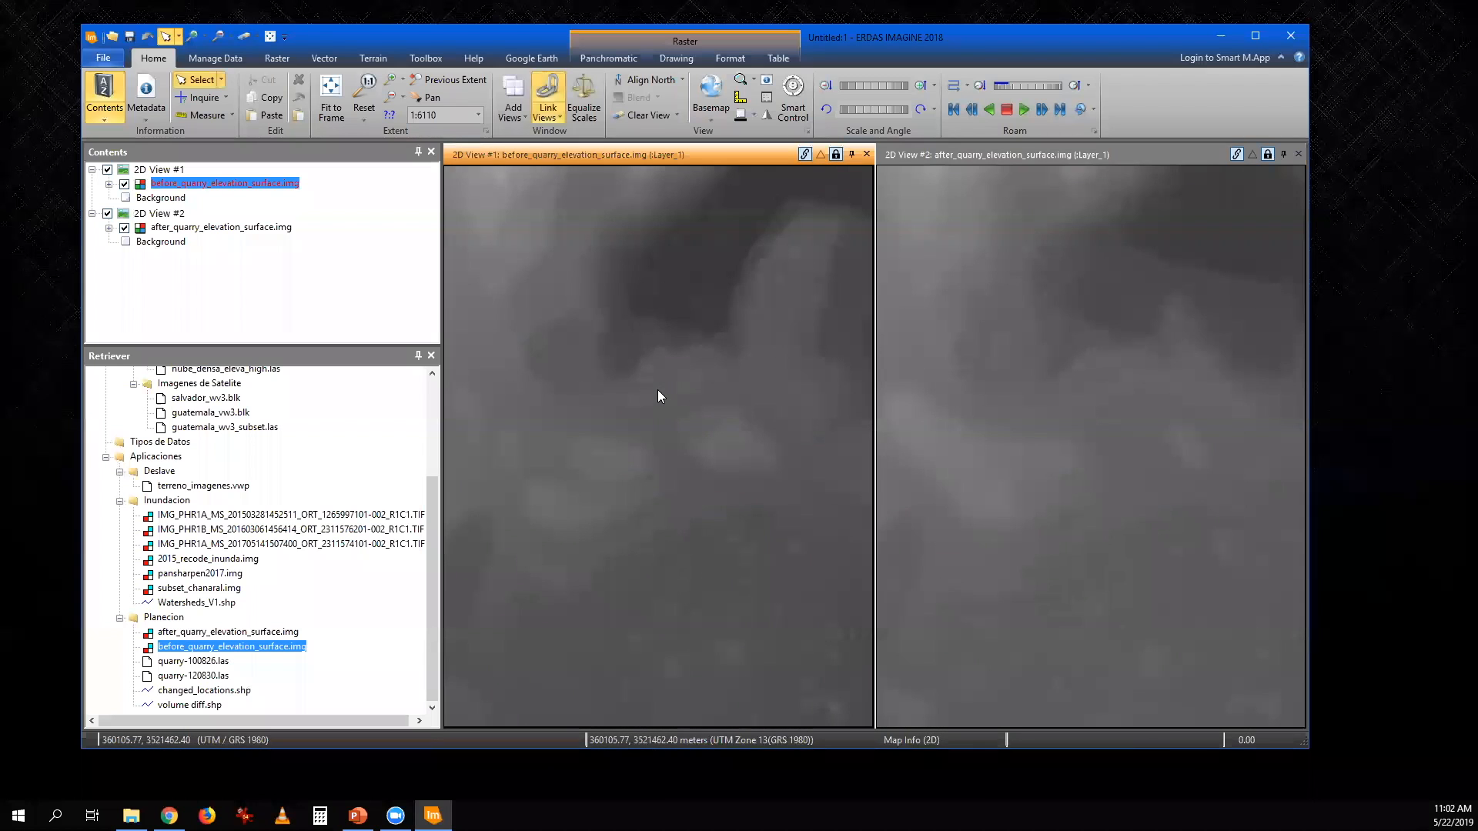
scroll(657, 389, "up", 3)
mouse_move(729, 377)
left_mouse_down()
mouse_move(737, 321)
mouse_move(729, 366)
left_mouse_up()
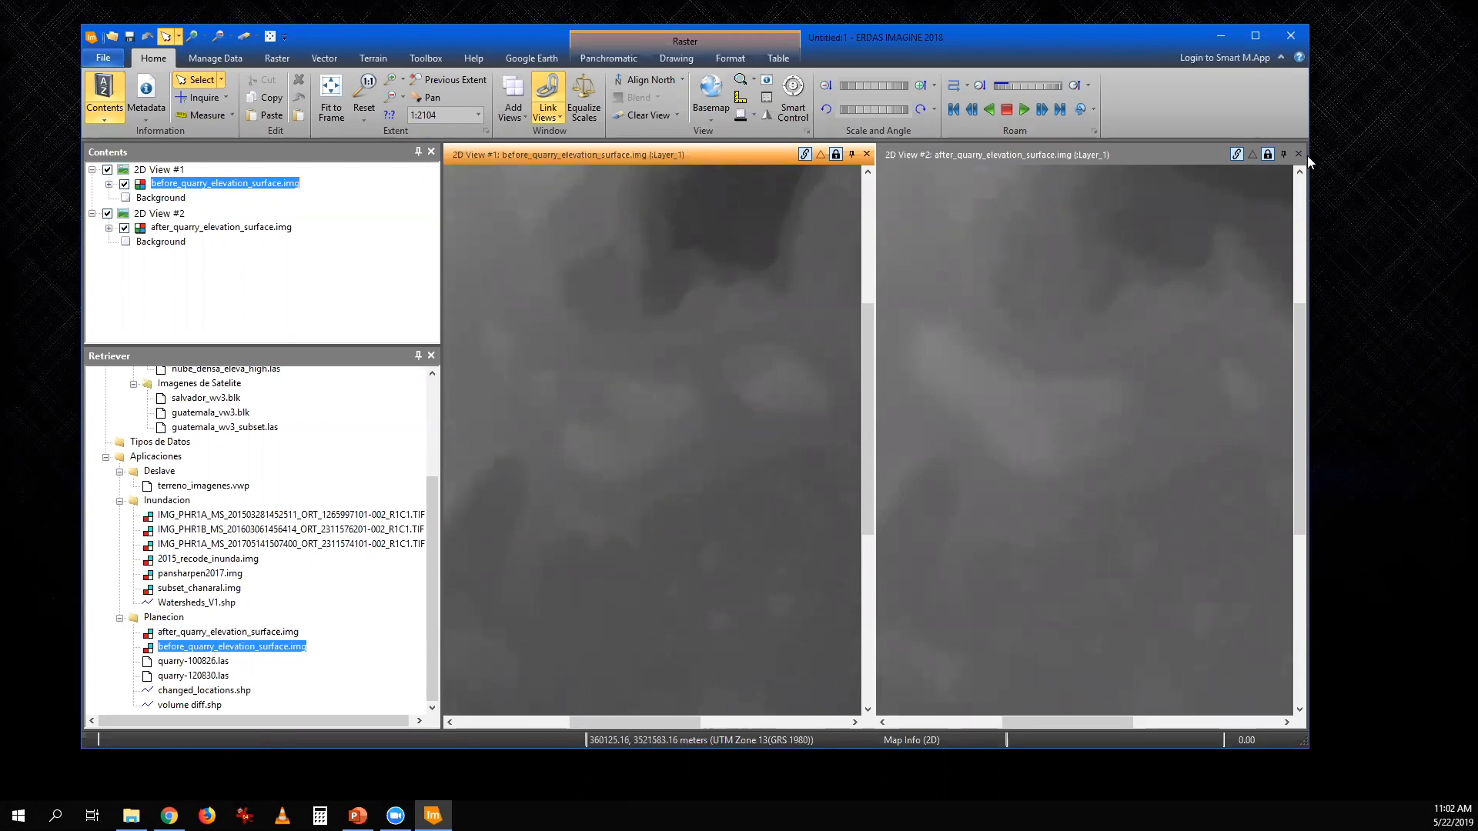
- Unlink the two 2D views and clear the quarry elevation surfaces from both
left_click(1240, 156)
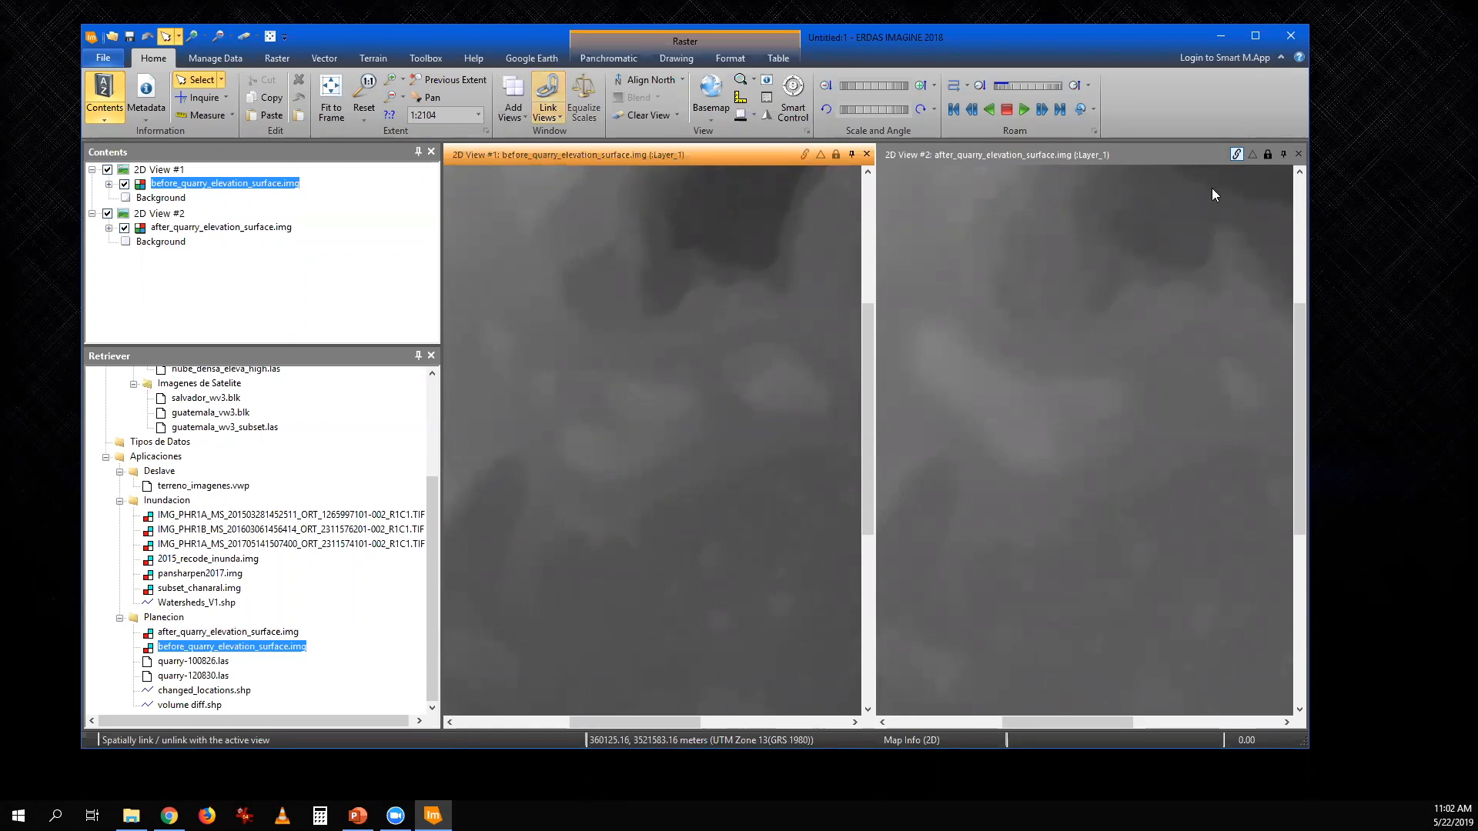
left_click(245, 35)
left_click(528, 208)
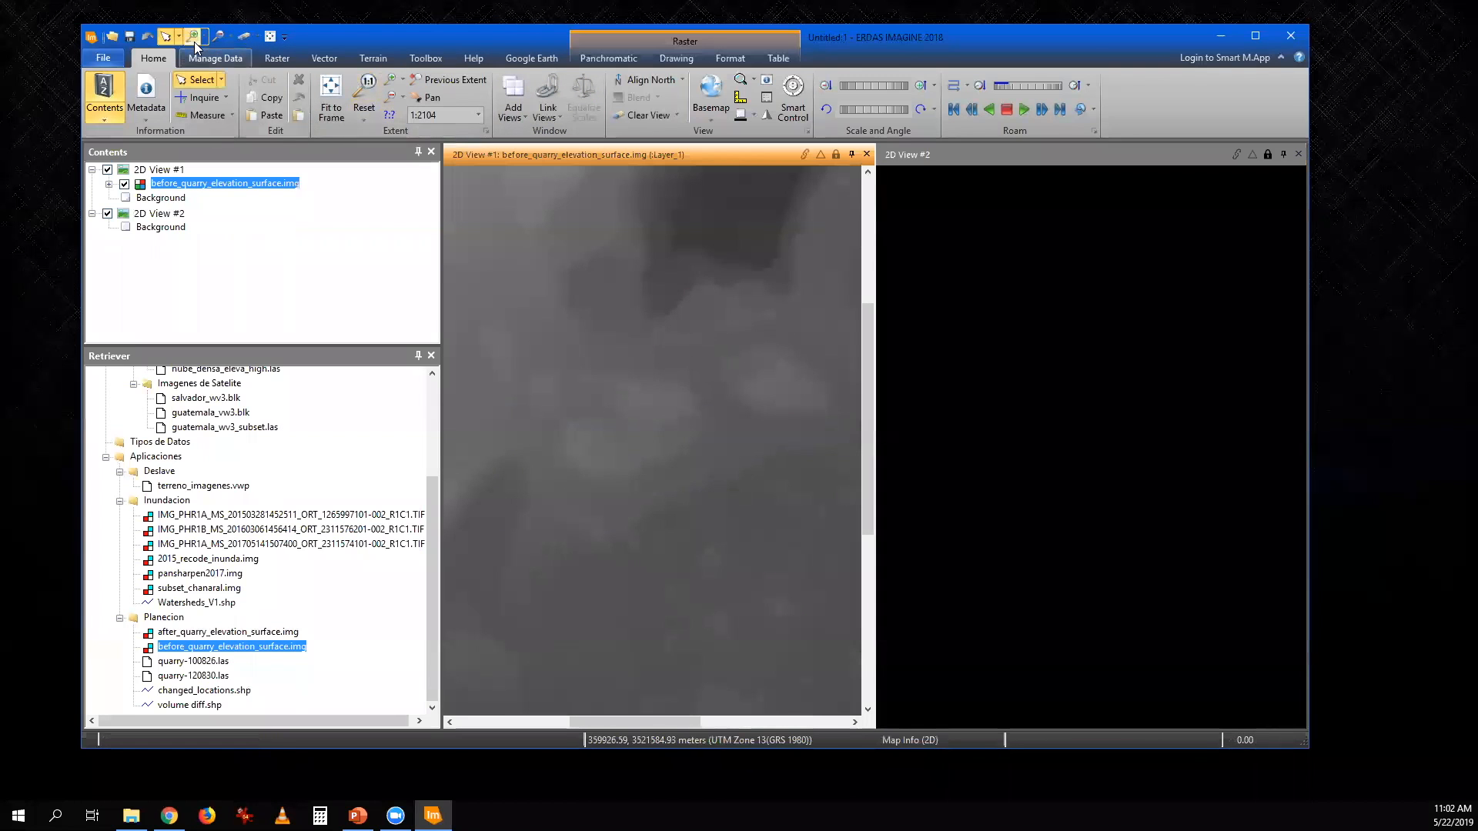
left_click(245, 37)
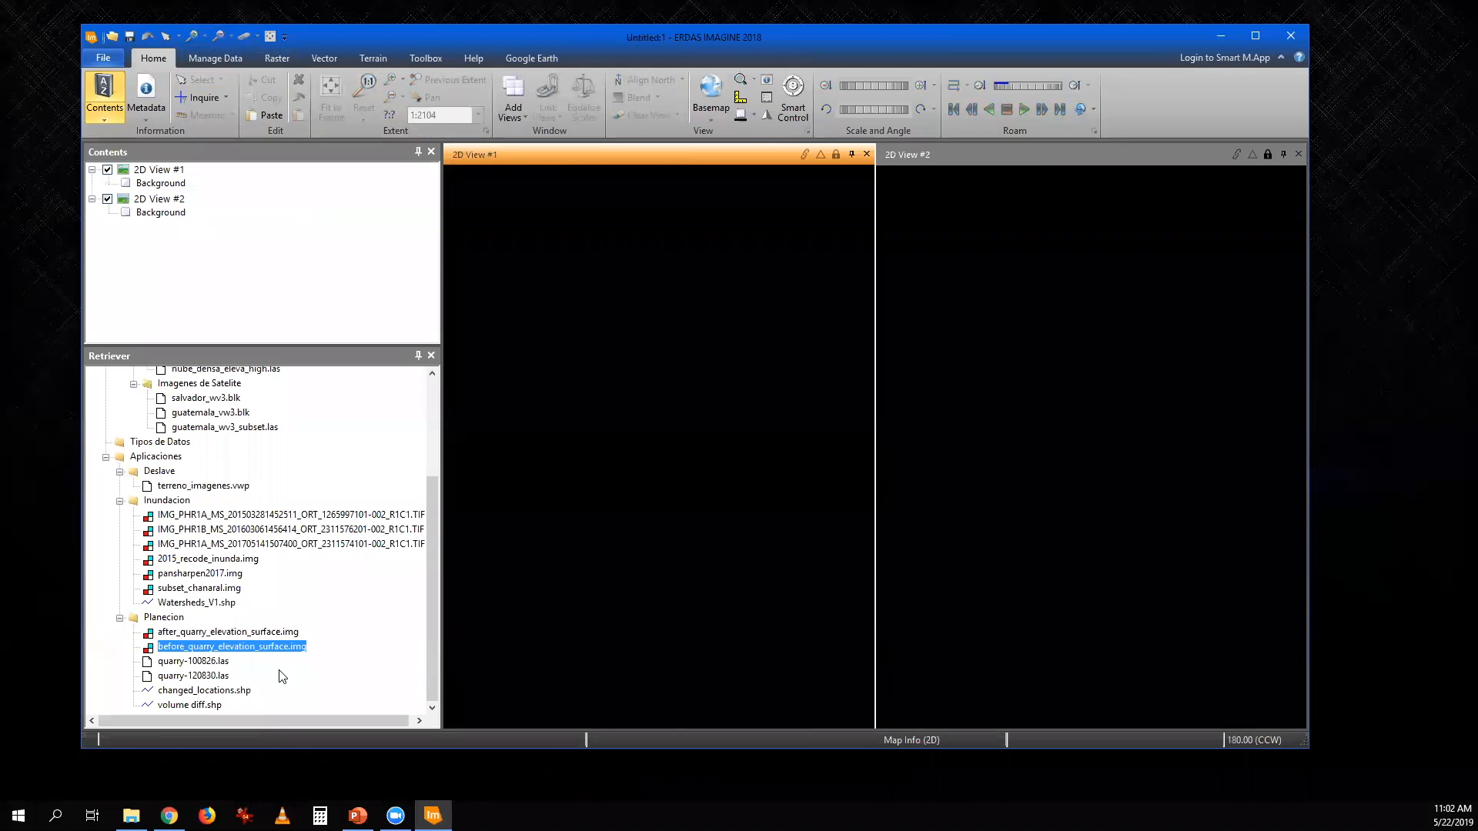
- Load quarry-100826.las into 2D View #1 and quarry-120830.las into 2D View #2, and link the two views spatially
left_click_drag(209, 663, 534, 597)
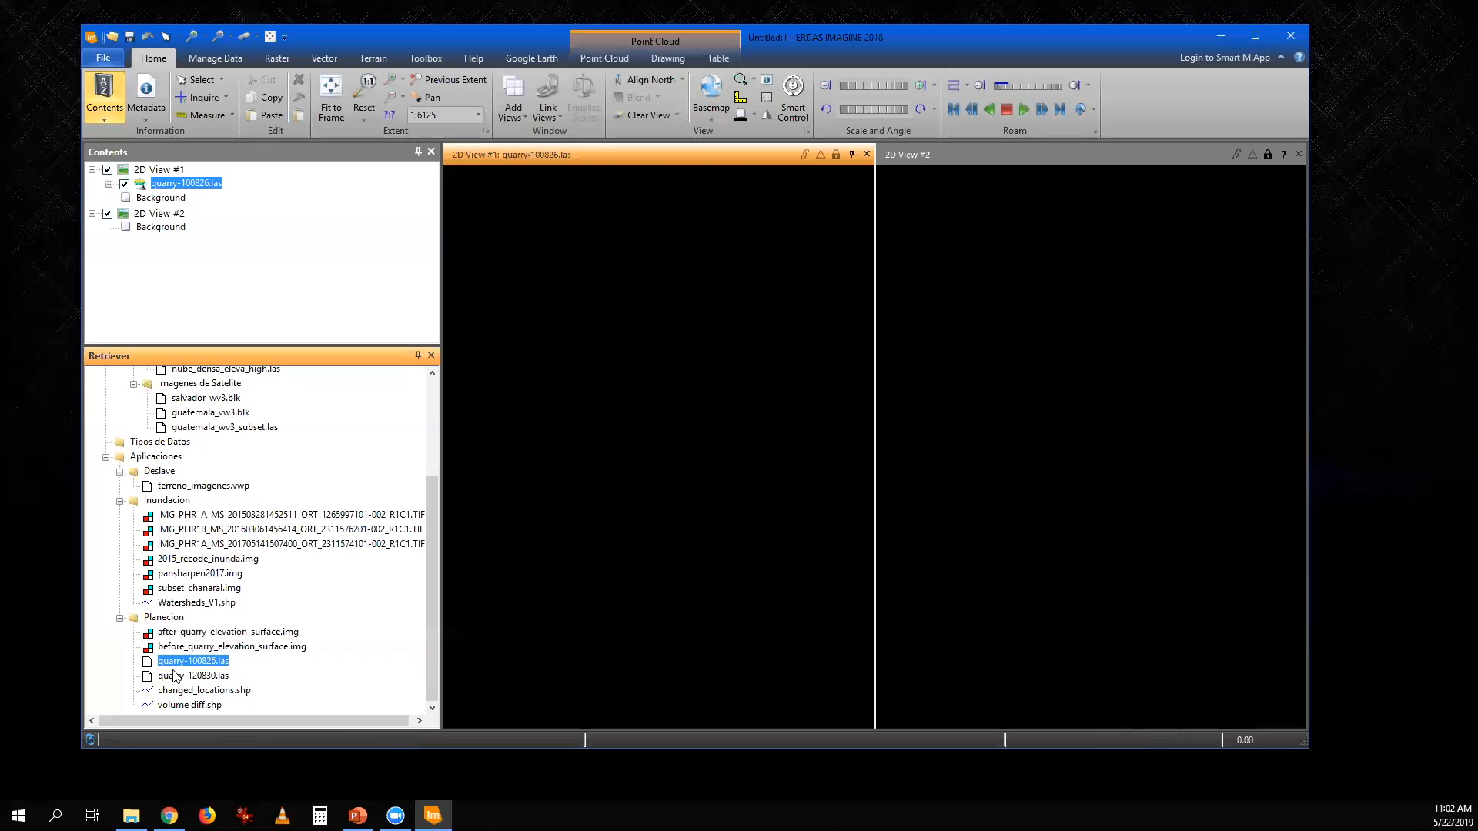
left_click_drag(192, 676, 1169, 544)
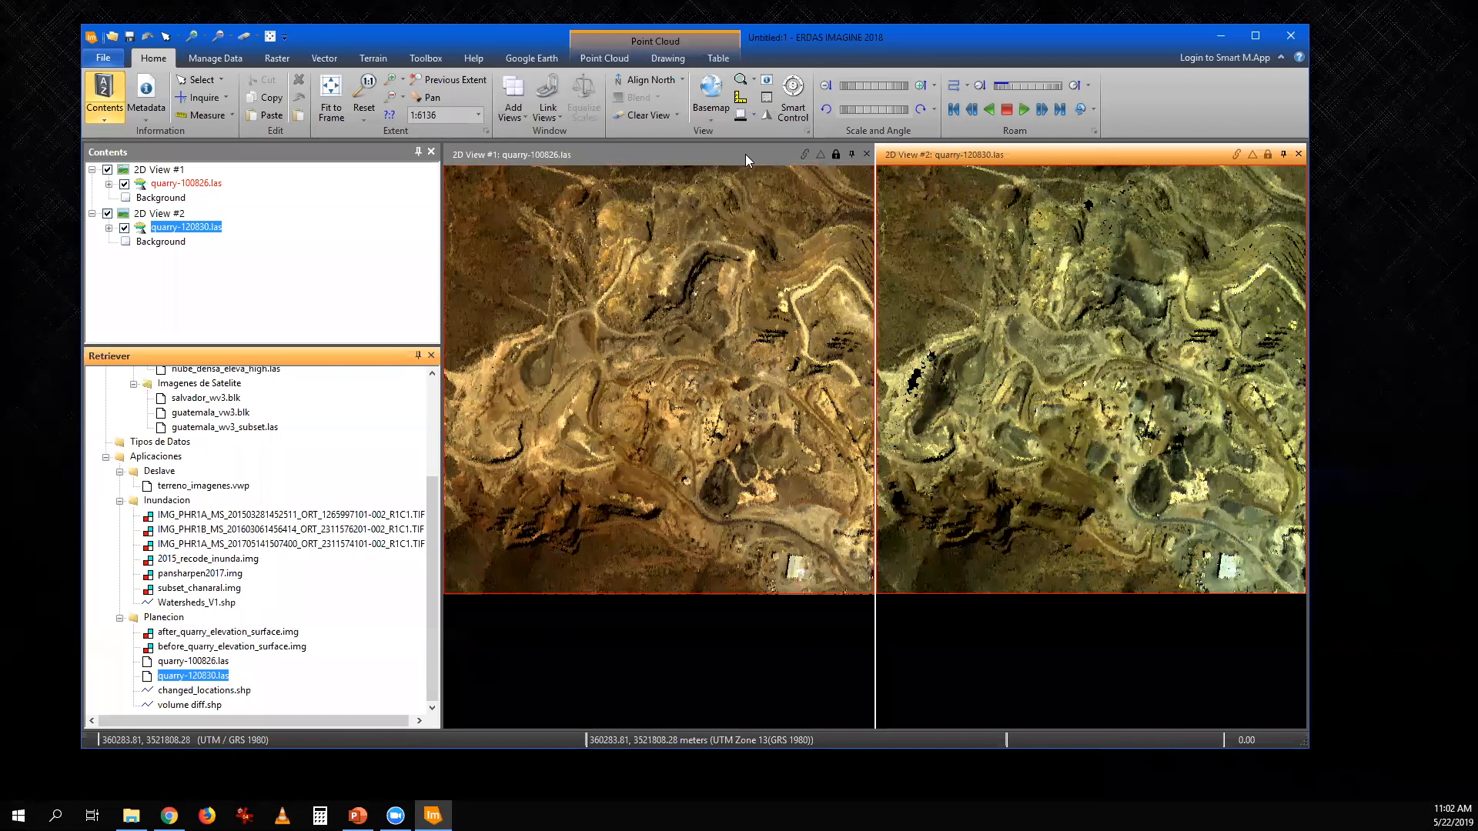
left_click(745, 154)
left_click(1237, 154)
left_click(1267, 156)
- Compare the quarry's pits, roads and equipment area up close in the two linked point clouds
scroll(730, 395, "up", 2)
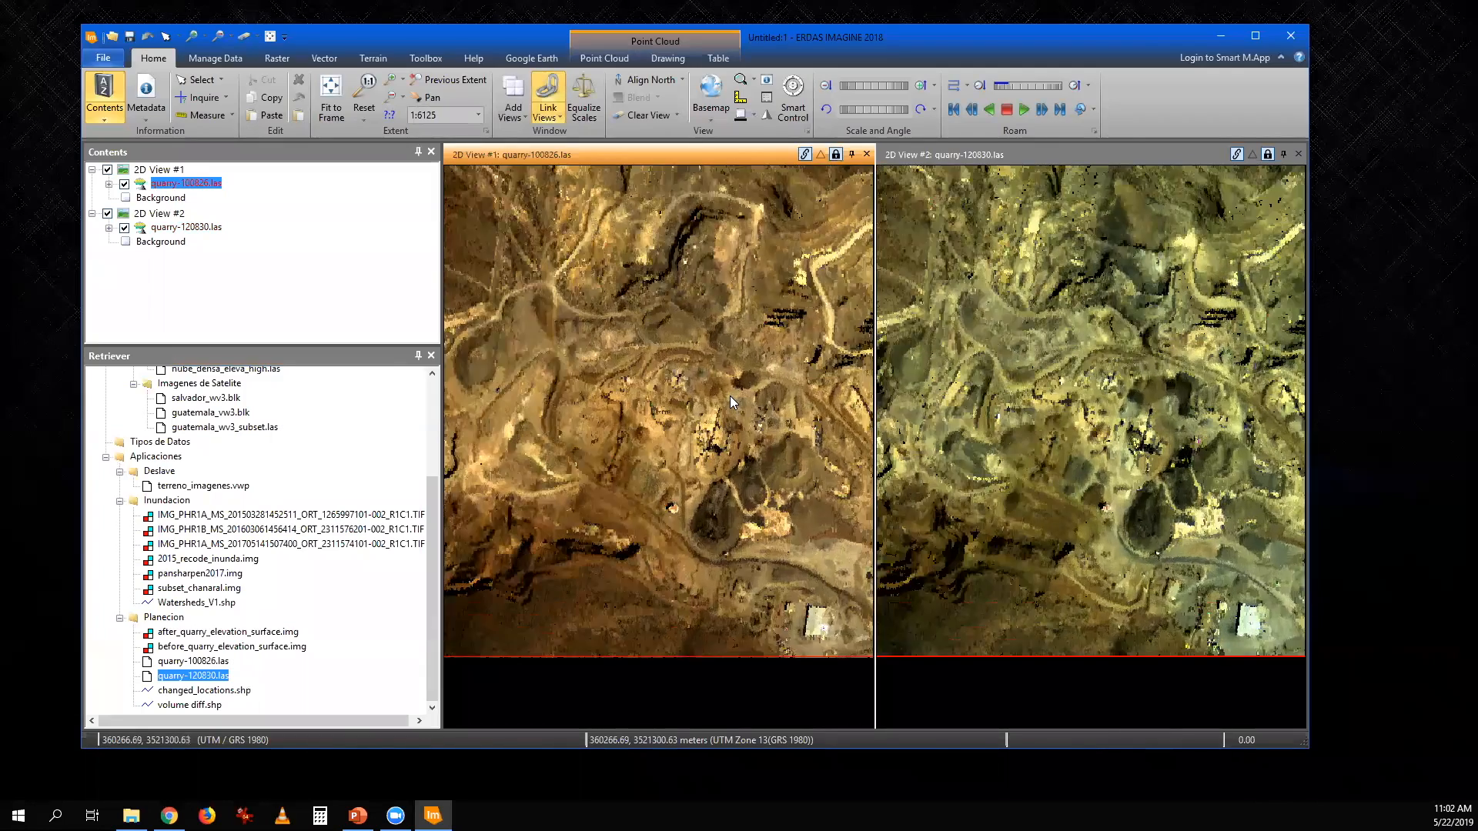
scroll(730, 396, "up", 4)
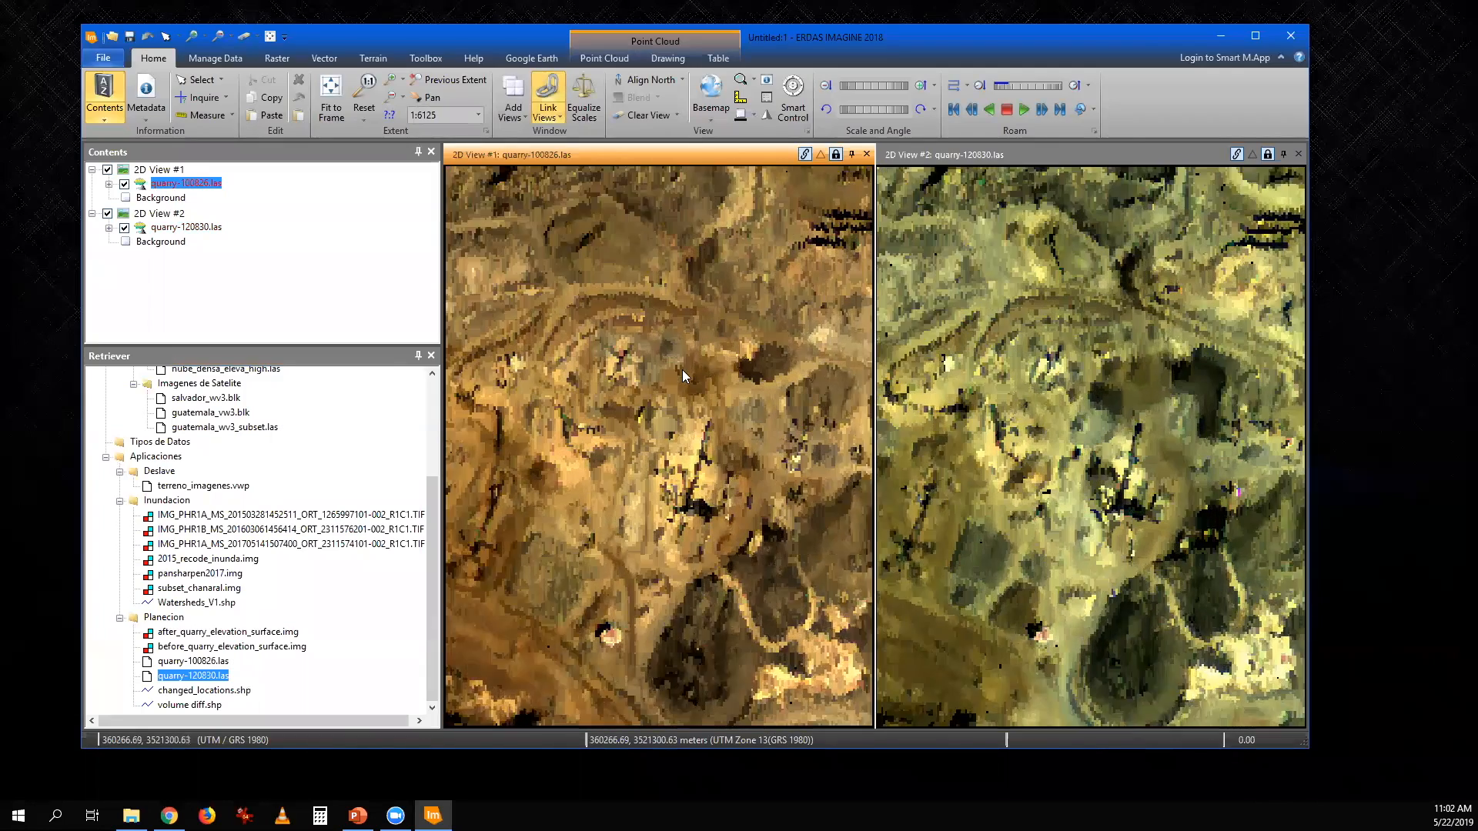
scroll(682, 370, "up", 3)
left_click_drag(728, 356, 600, 430)
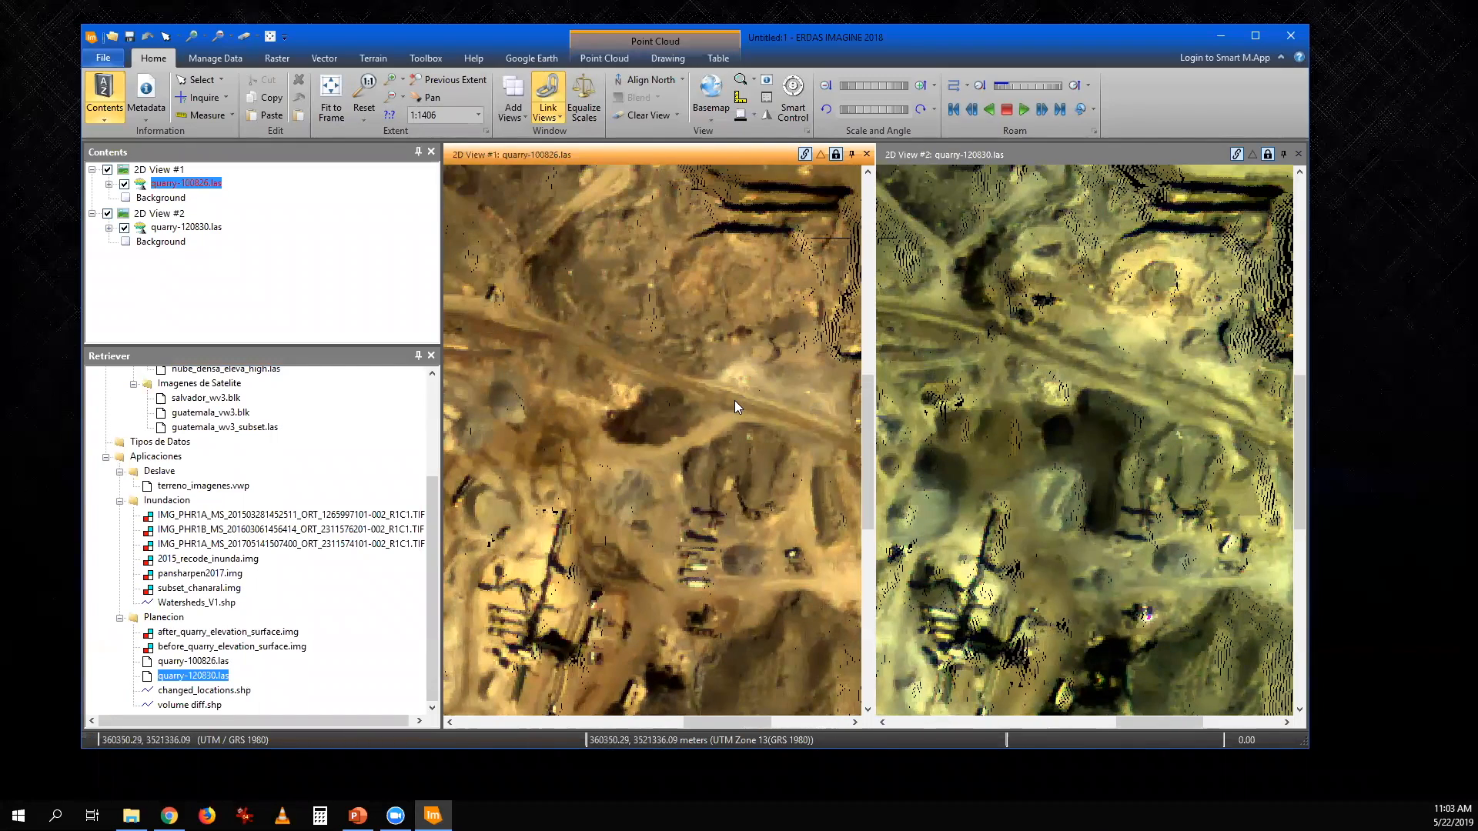
- Inspect the conveyor and stockpile area in the two linked point clouds, and compare the wider quarry extent
left_click_drag(835, 358, 796, 361)
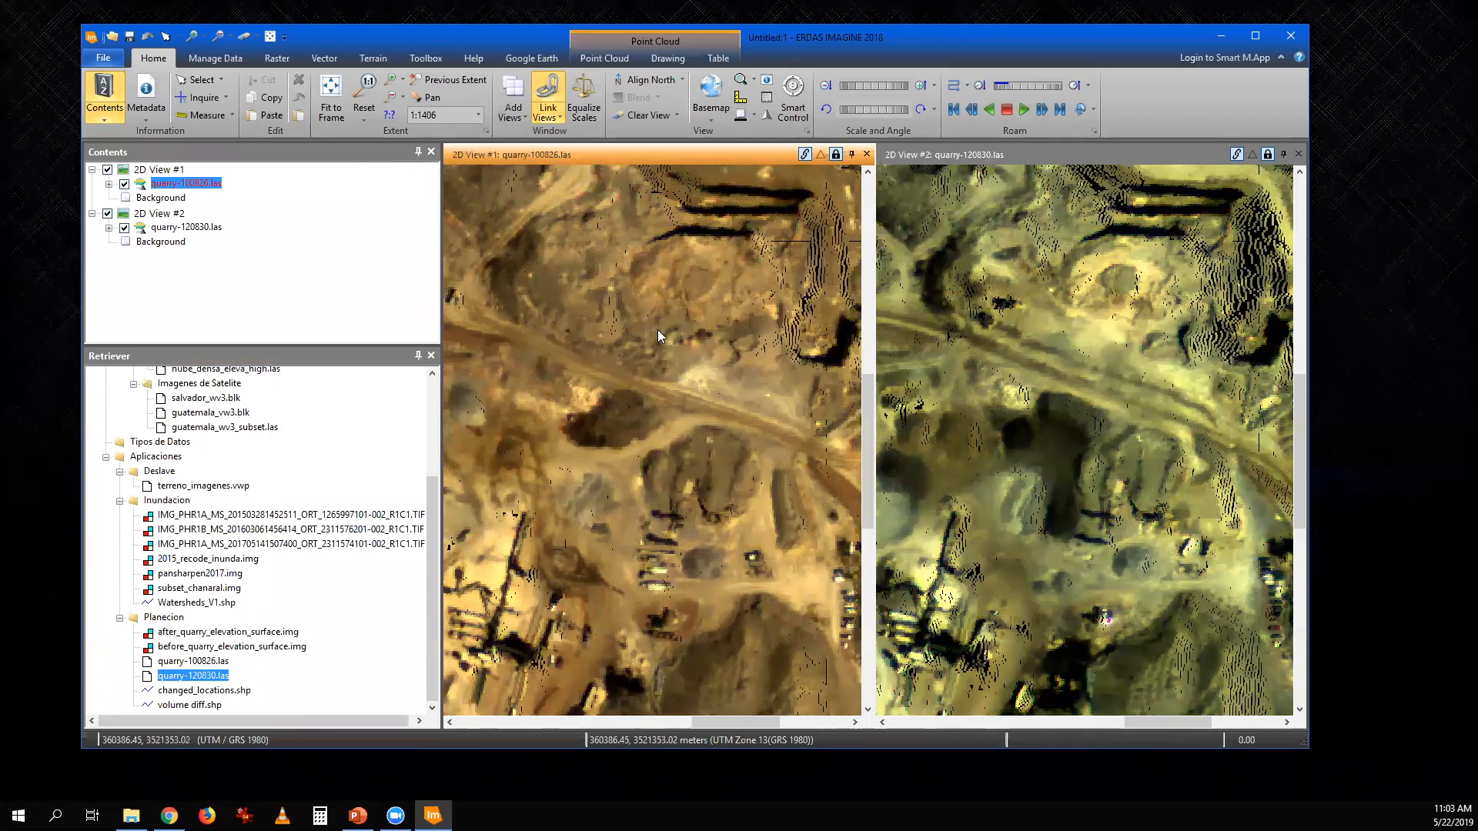
left_click_drag(557, 400, 849, 537)
left_click_drag(639, 605, 748, 447)
left_click_drag(736, 580, 713, 490)
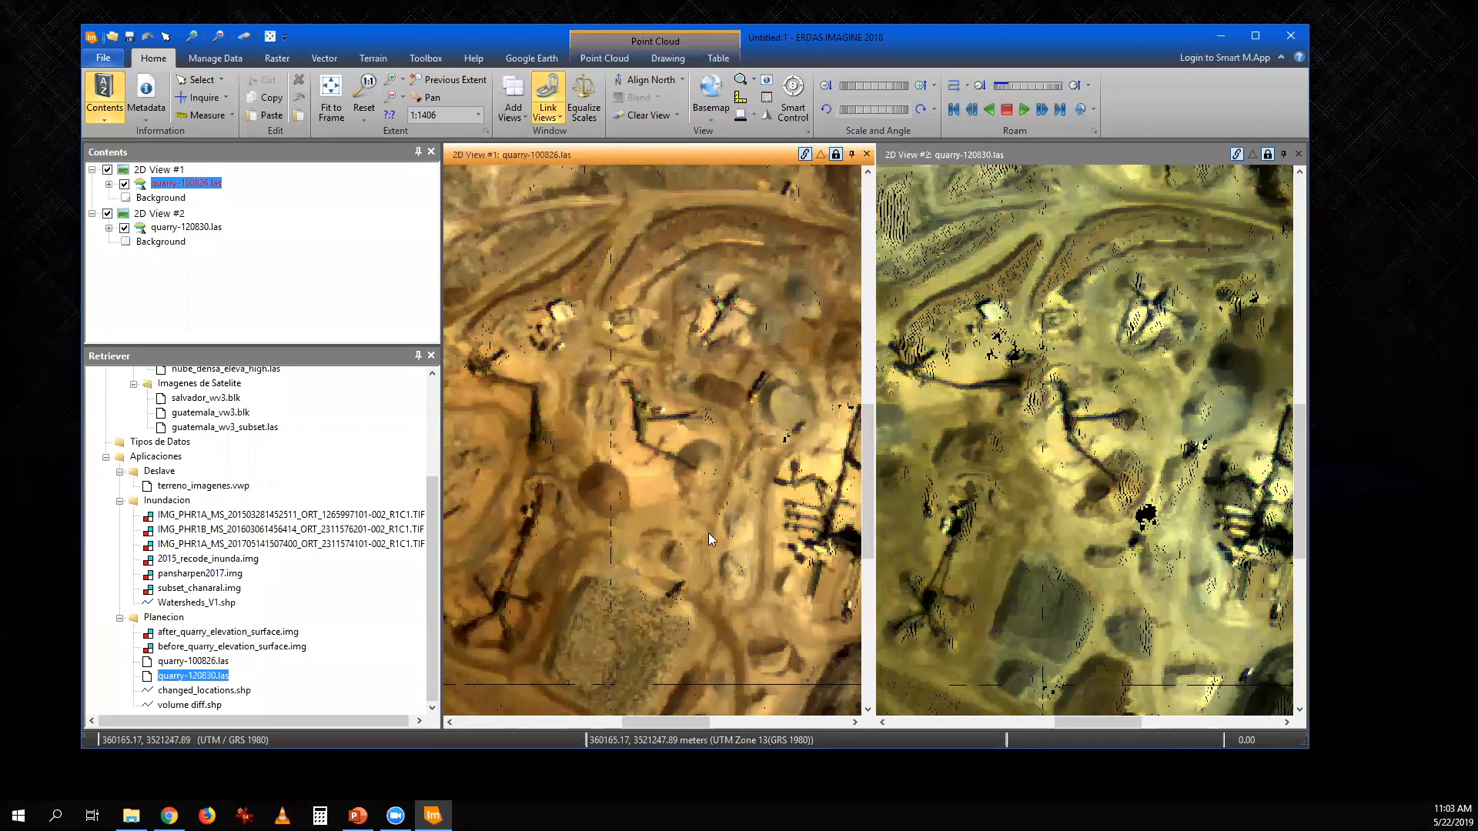
left_click_drag(708, 549, 700, 481)
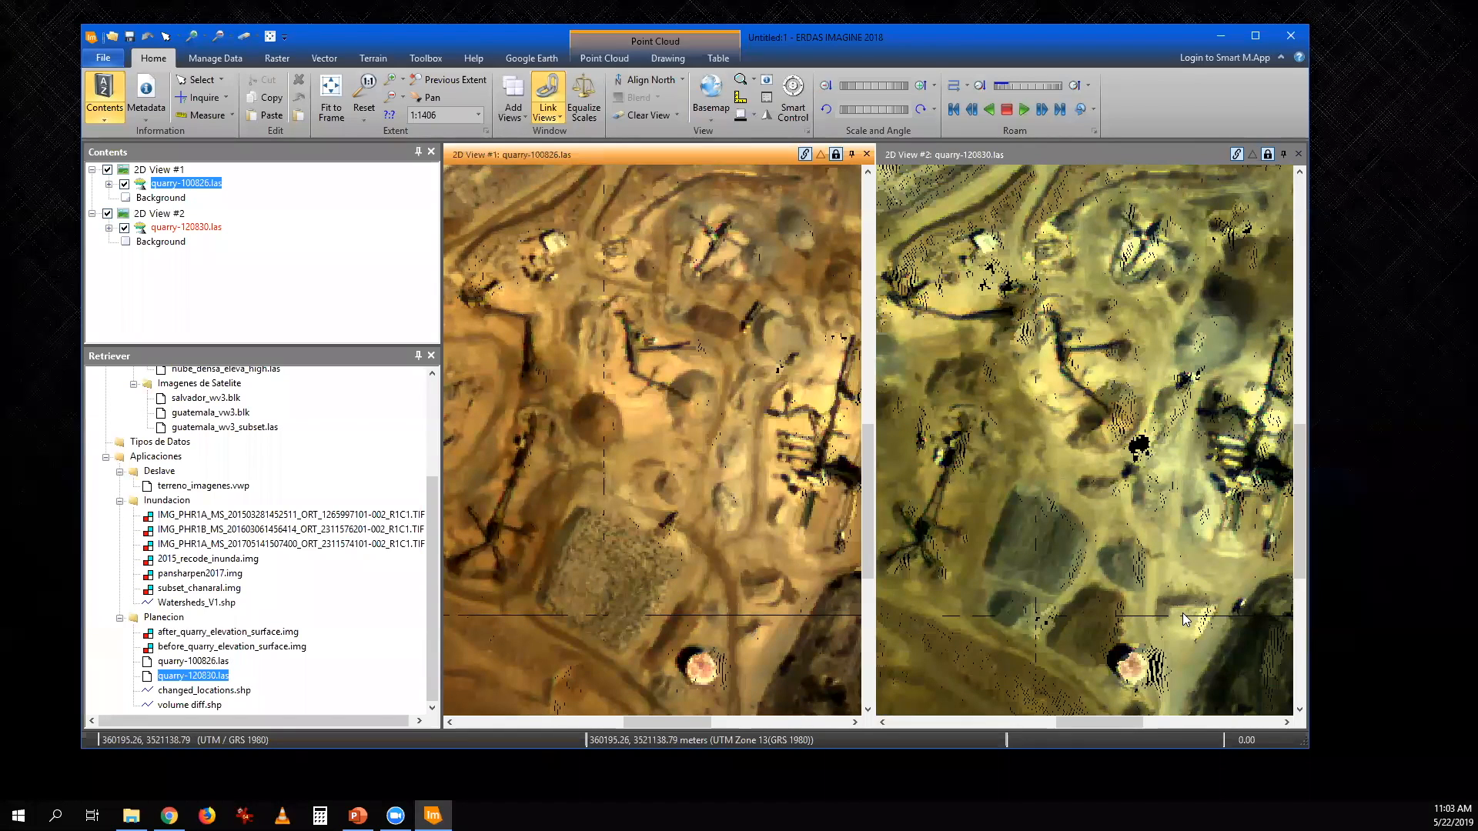
scroll(729, 454, "down", 2)
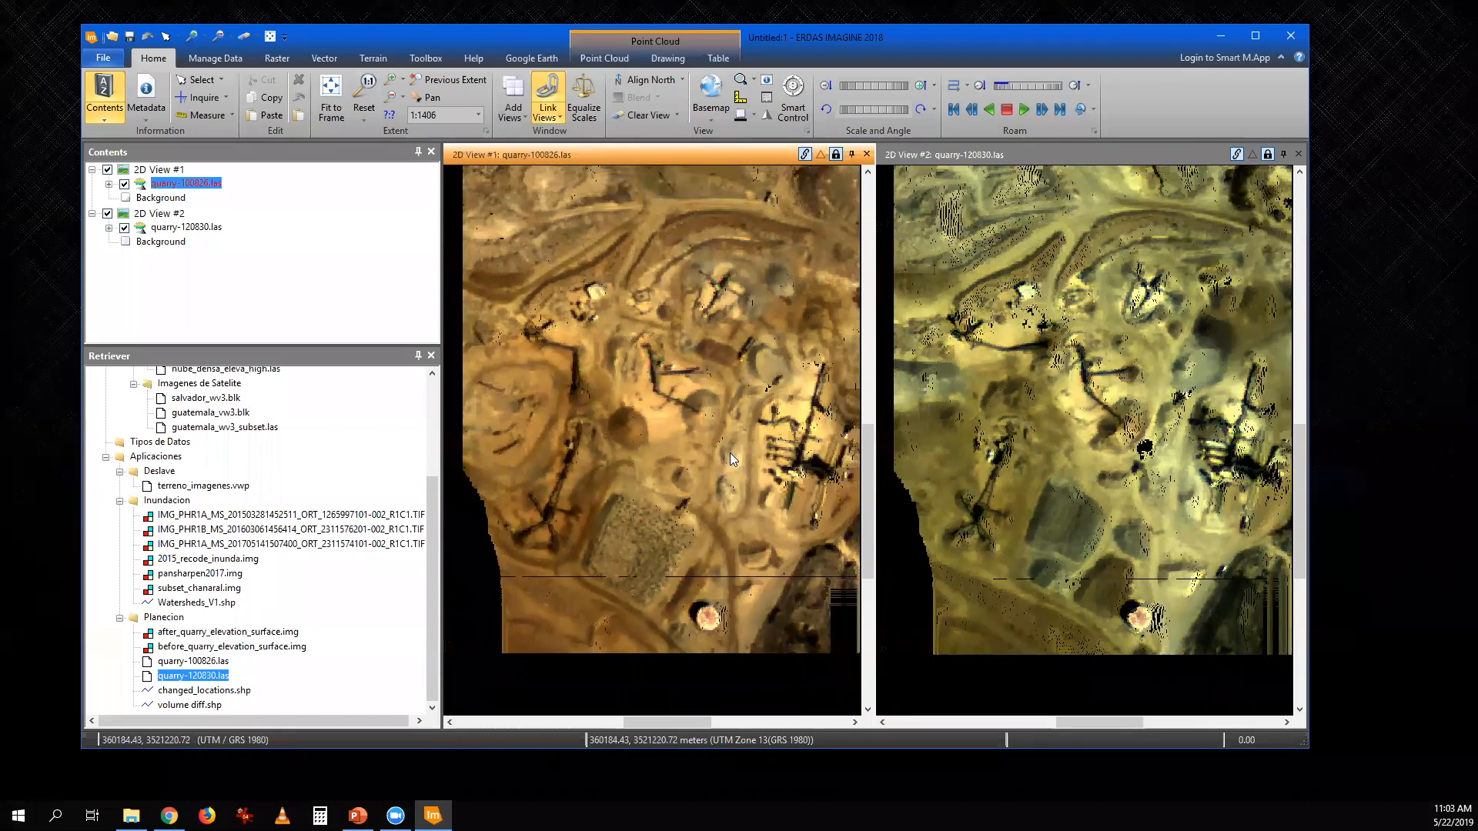
scroll(729, 453, "down", 1)
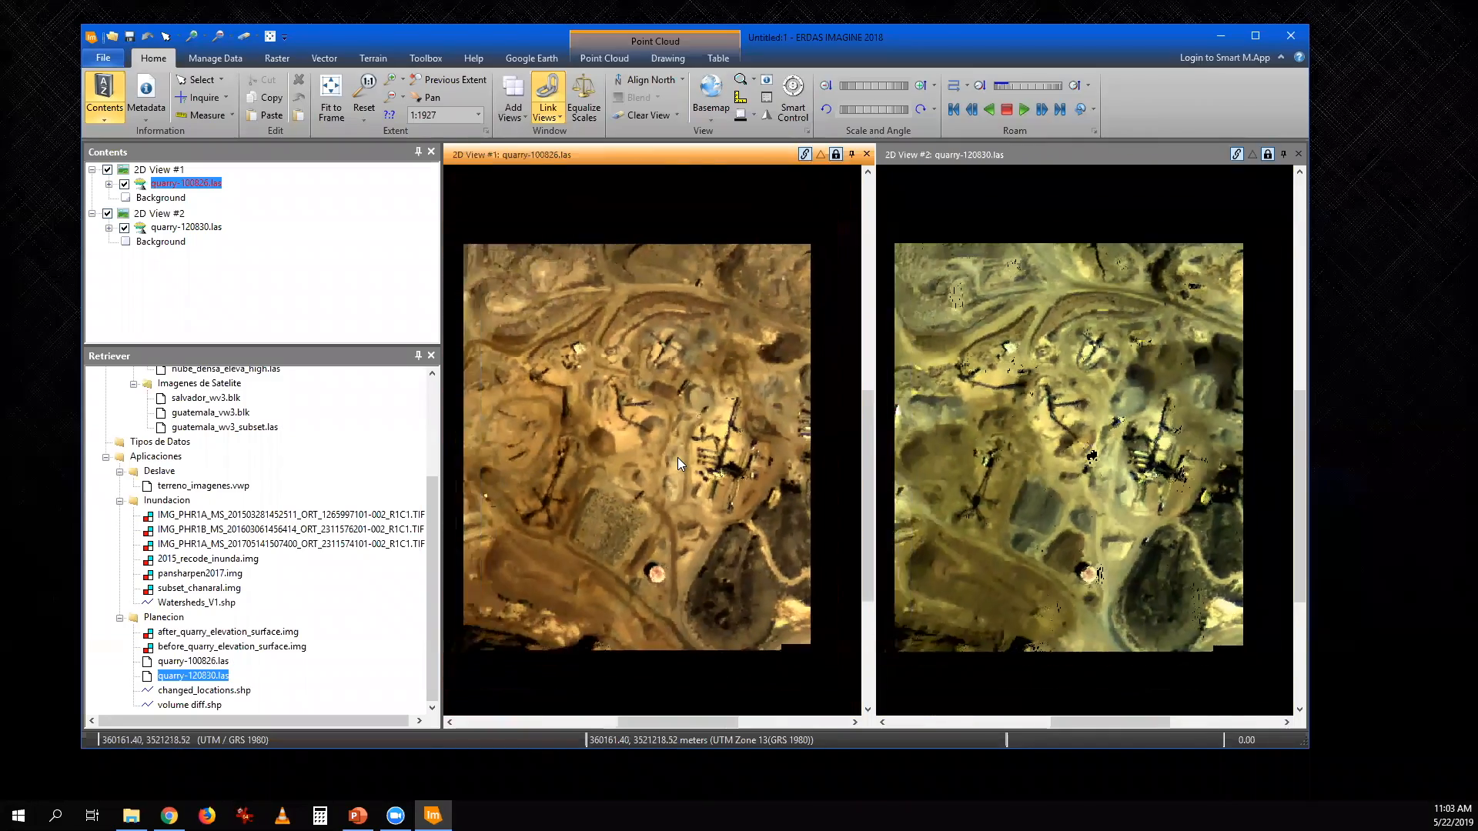
scroll(677, 457, "down", 2)
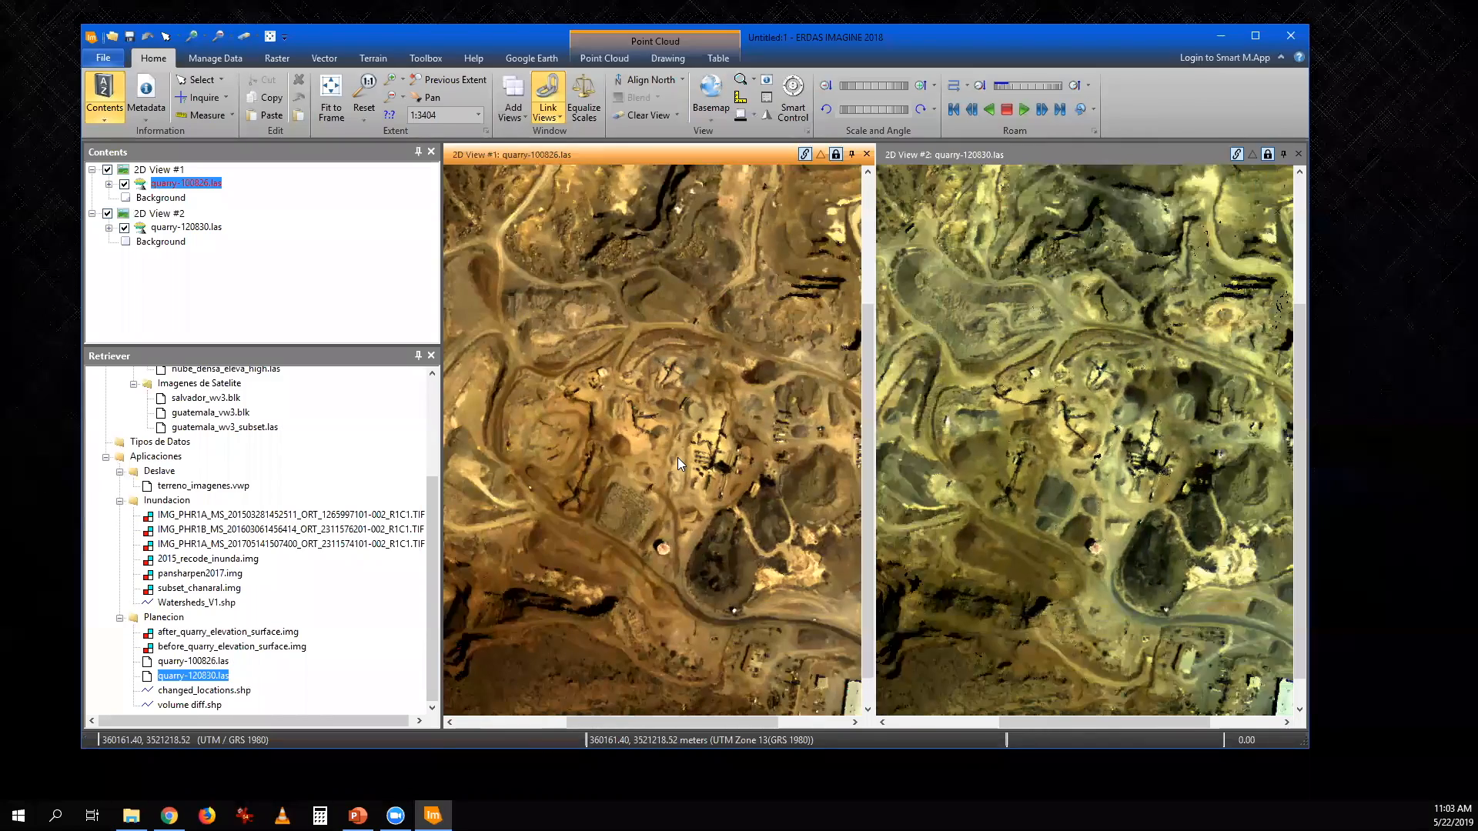
scroll(678, 457, "down", 1)
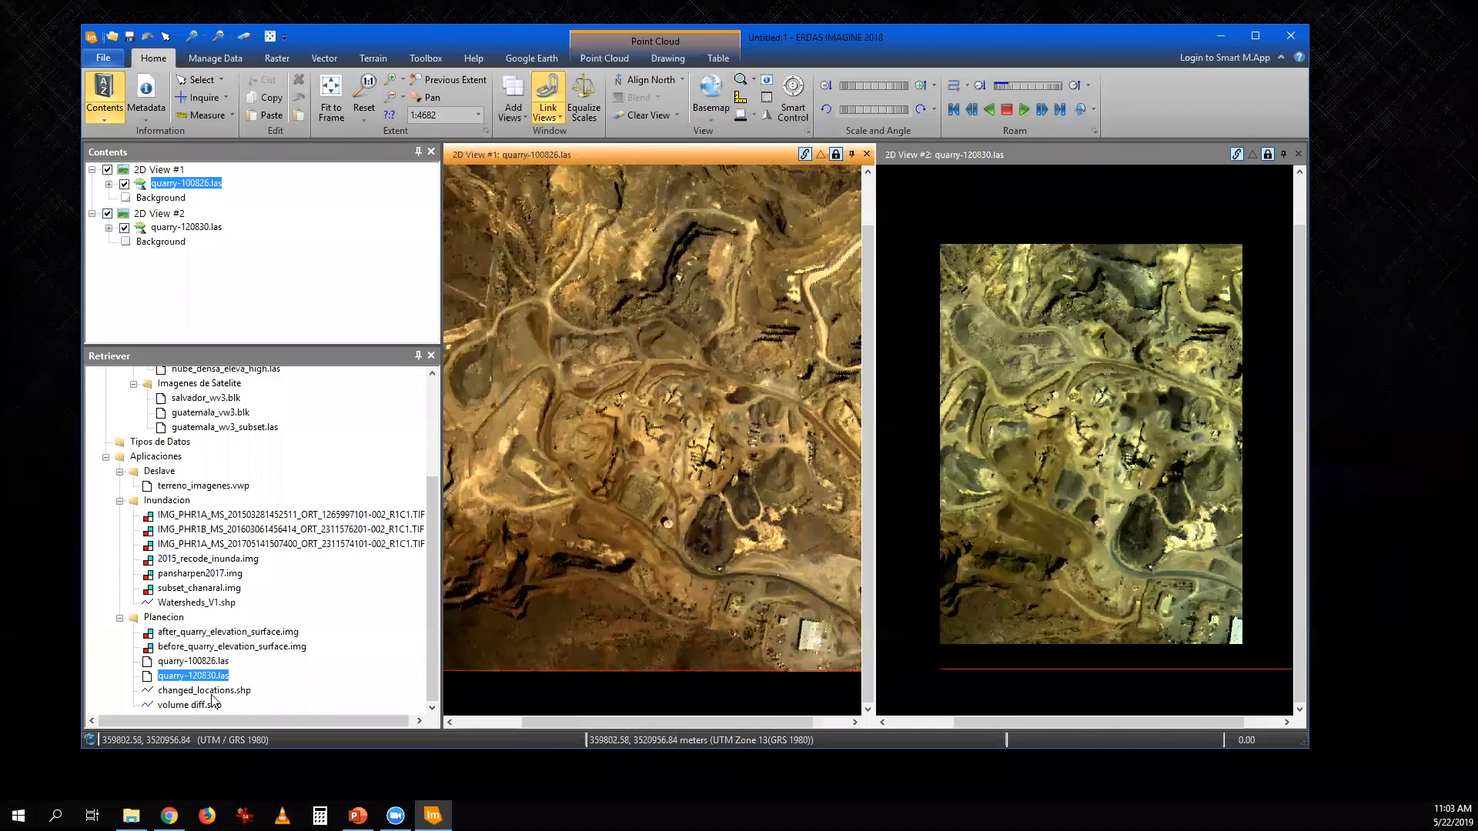
- Overlay changed_locations.shp on quarry-100826.las in 2D View #1 and volume diff.shp on quarry-120830.las in 2D View #2
left_click_drag(216, 692, 587, 573)
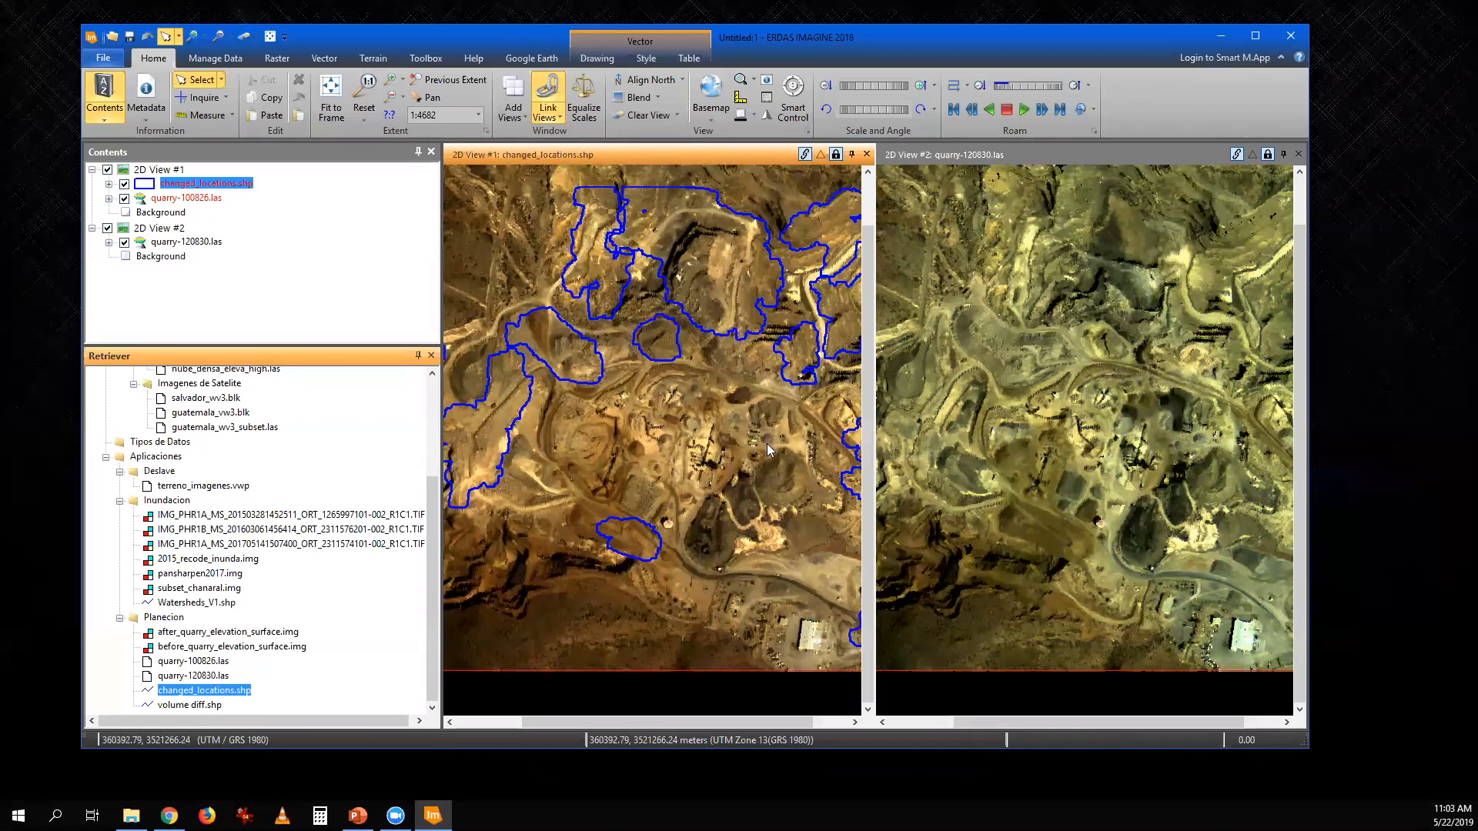
scroll(768, 450, "down", 1)
scroll(767, 443, "down", 1)
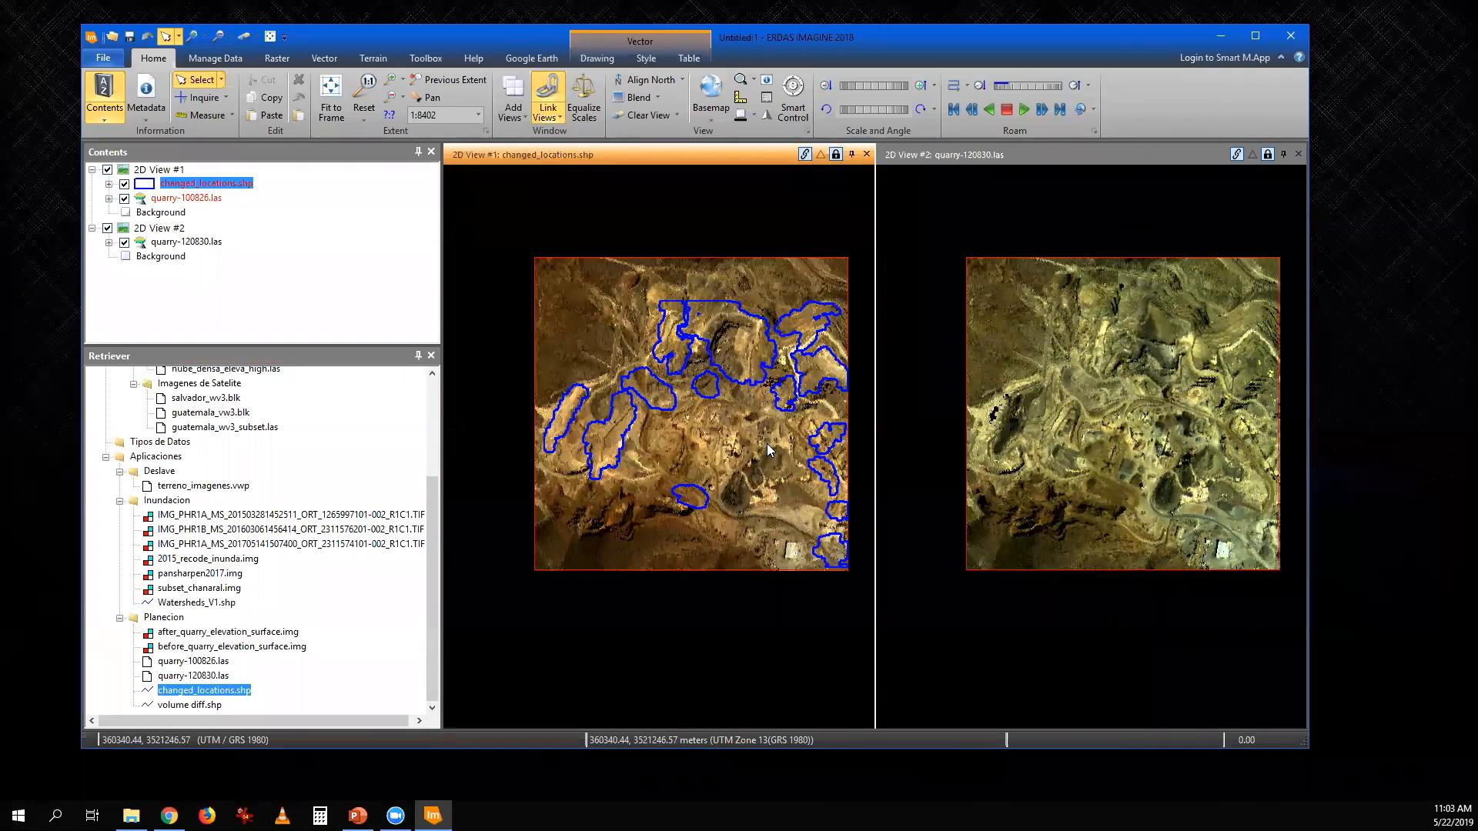
scroll(768, 450, "up", 1)
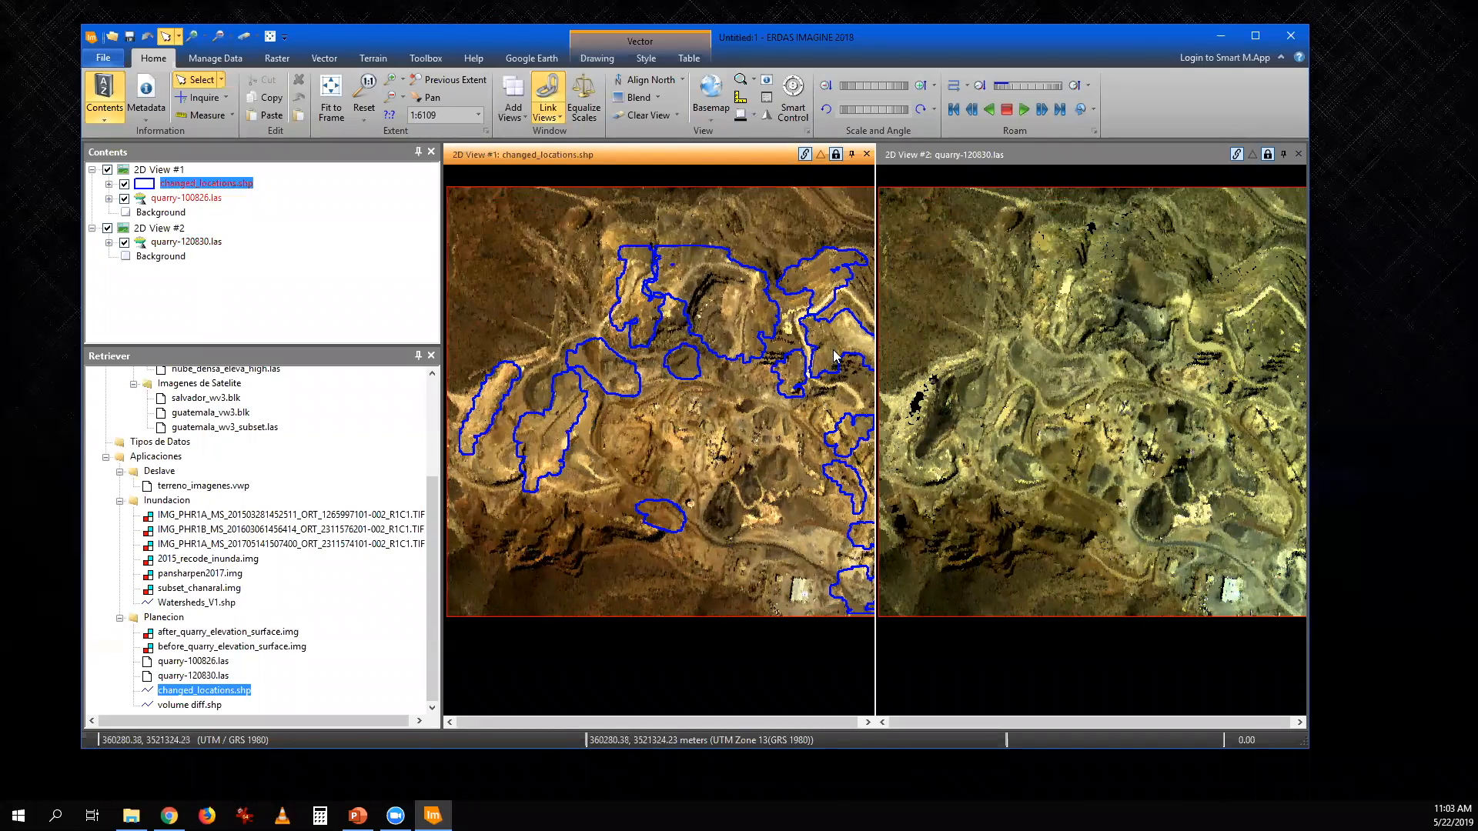
left_click_drag(789, 395, 762, 395)
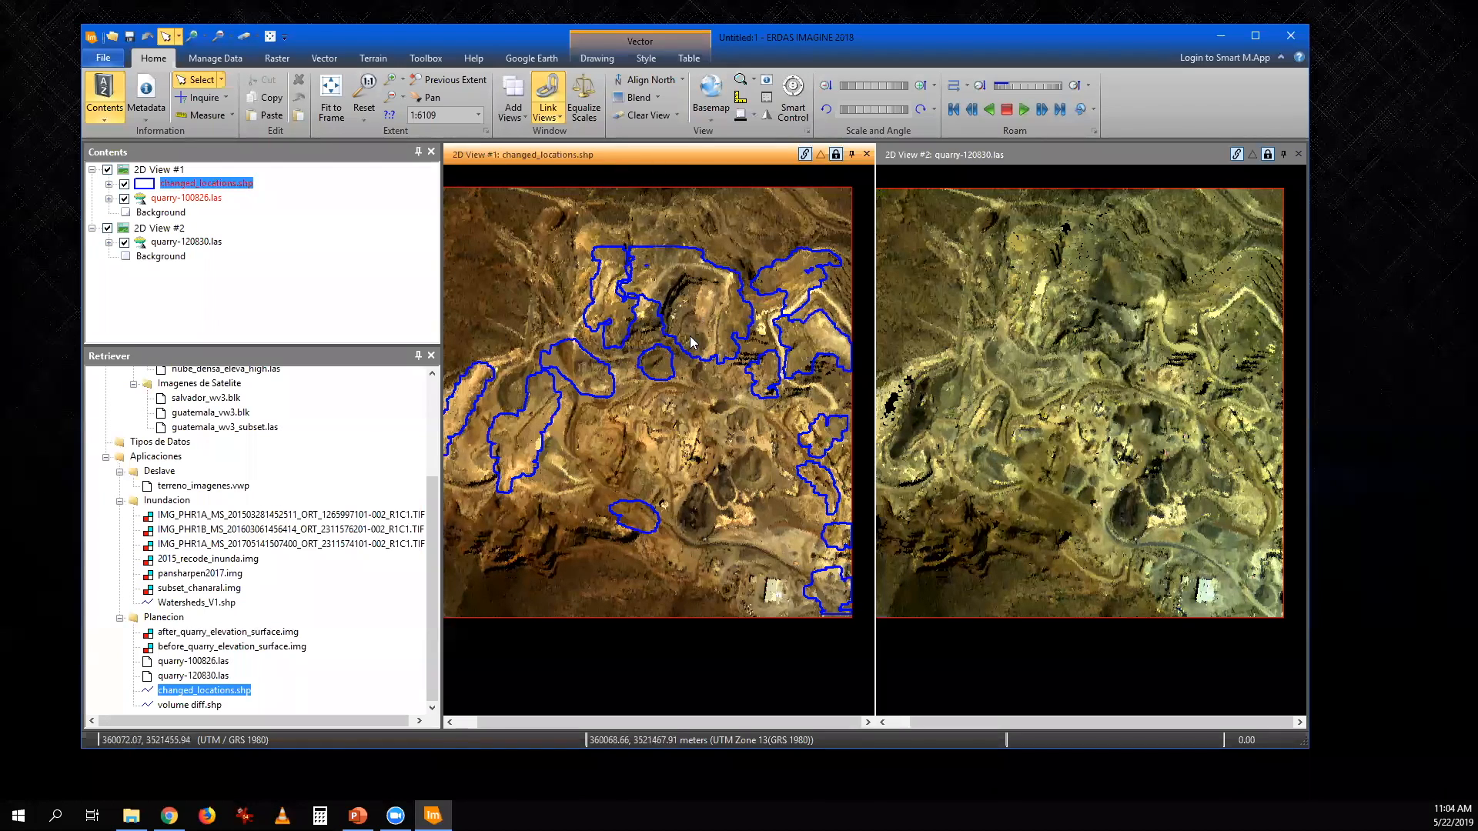
left_click_drag(211, 707, 1162, 496)
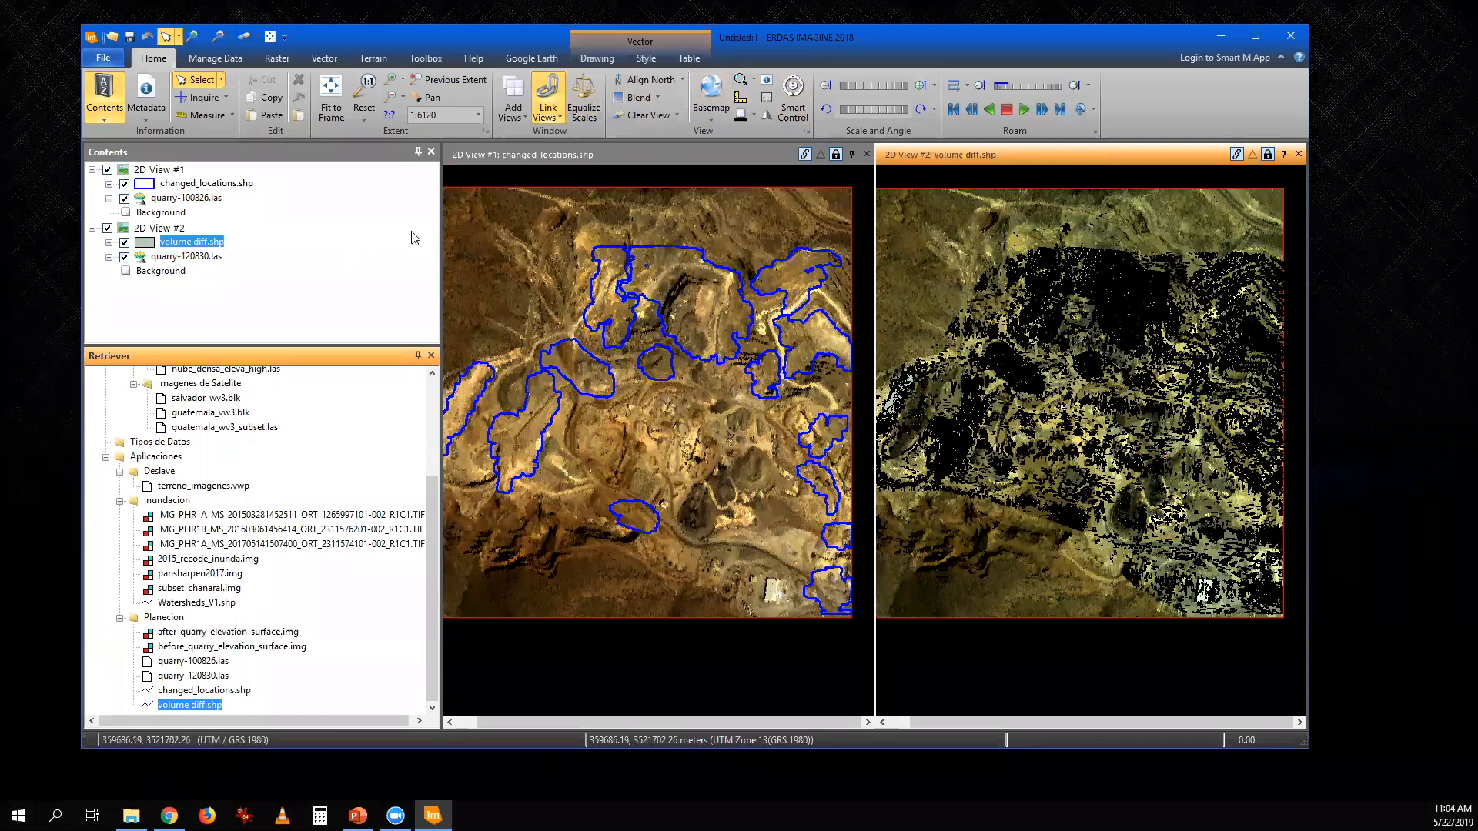
- Fill the changed_locations.shp polygons in 2D View #1 with solid turquoise
left_click(231, 184)
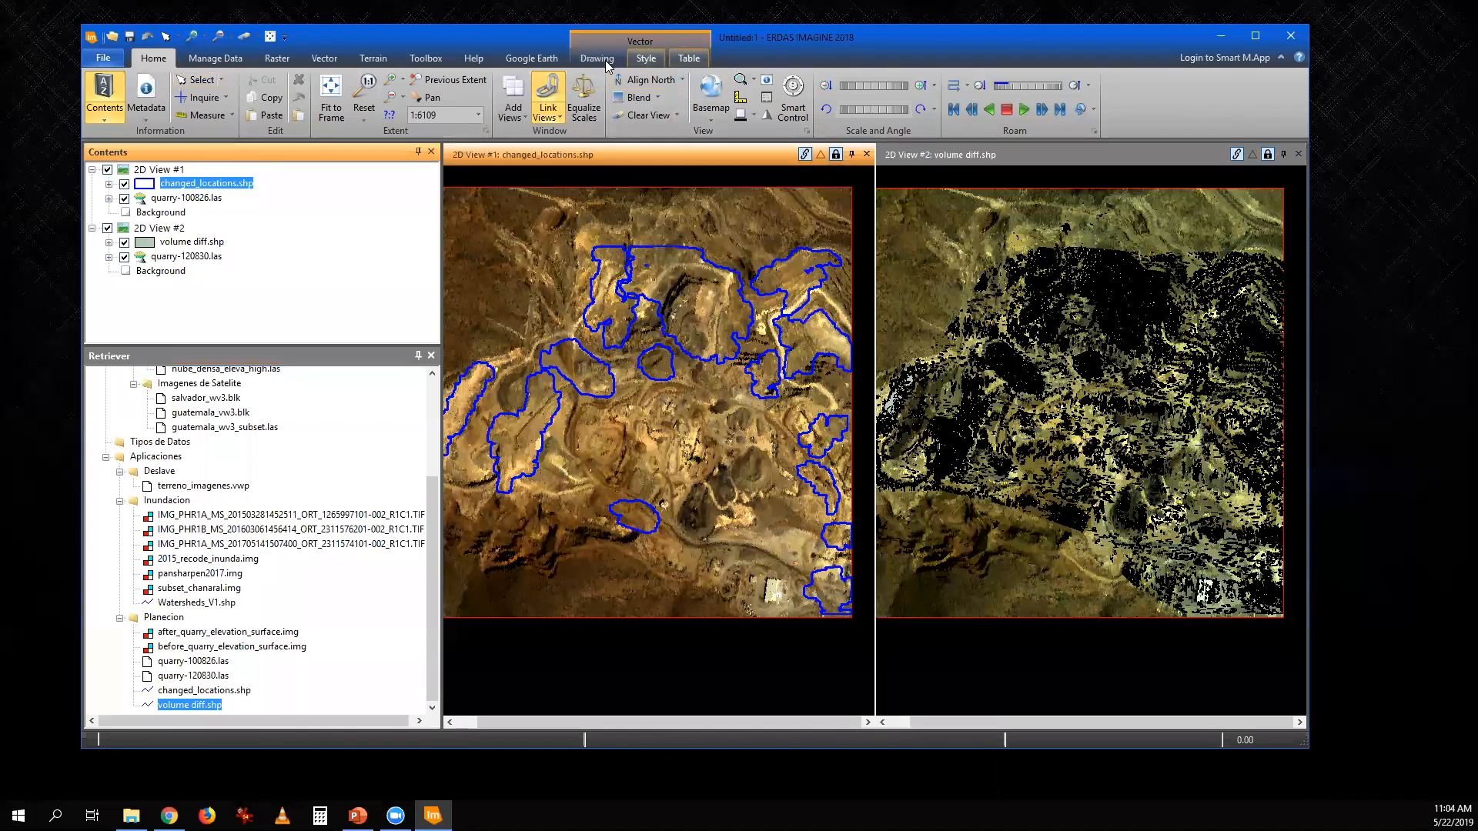
left_click(594, 59)
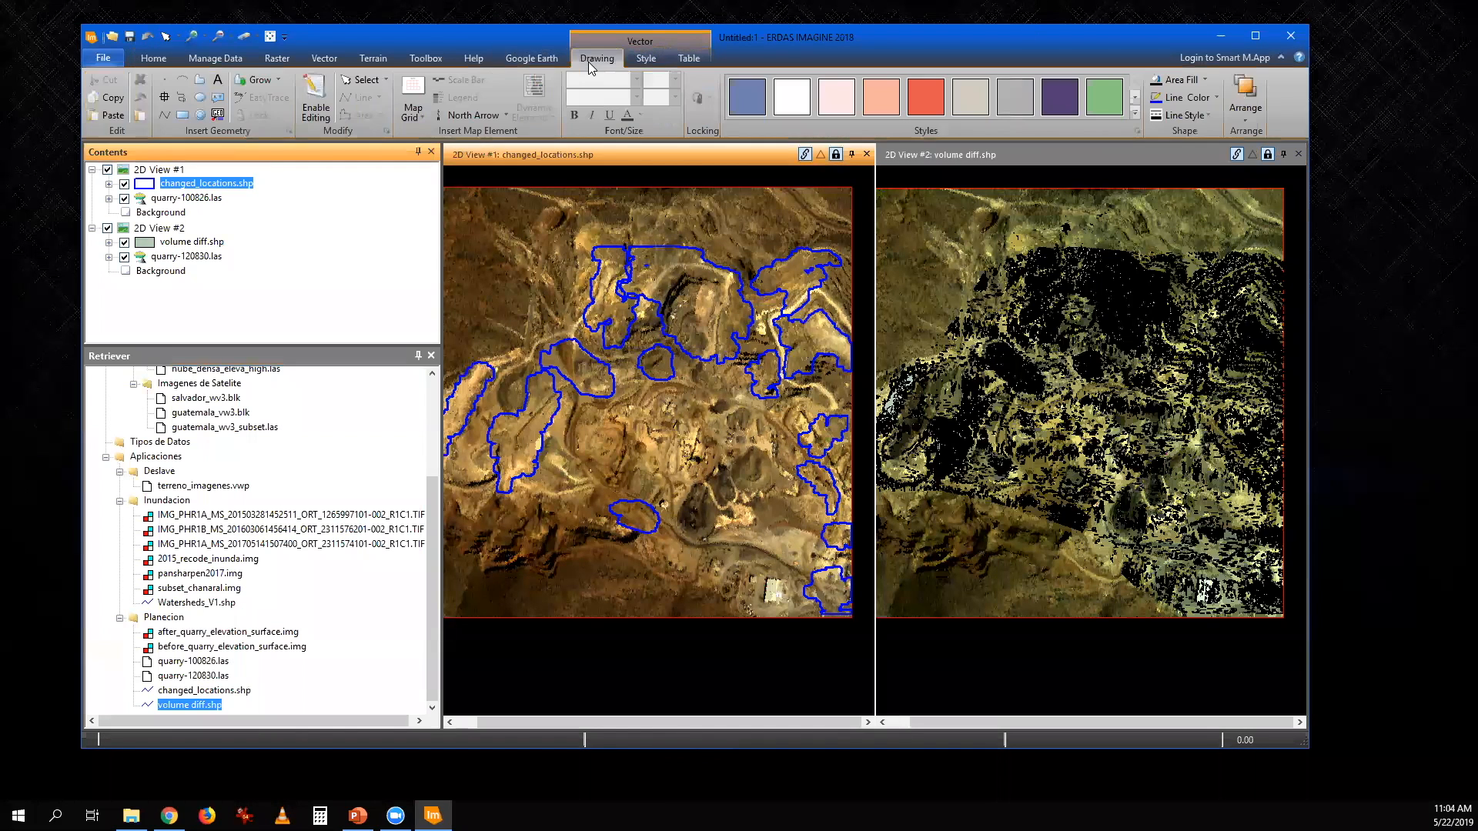
left_click(1217, 98)
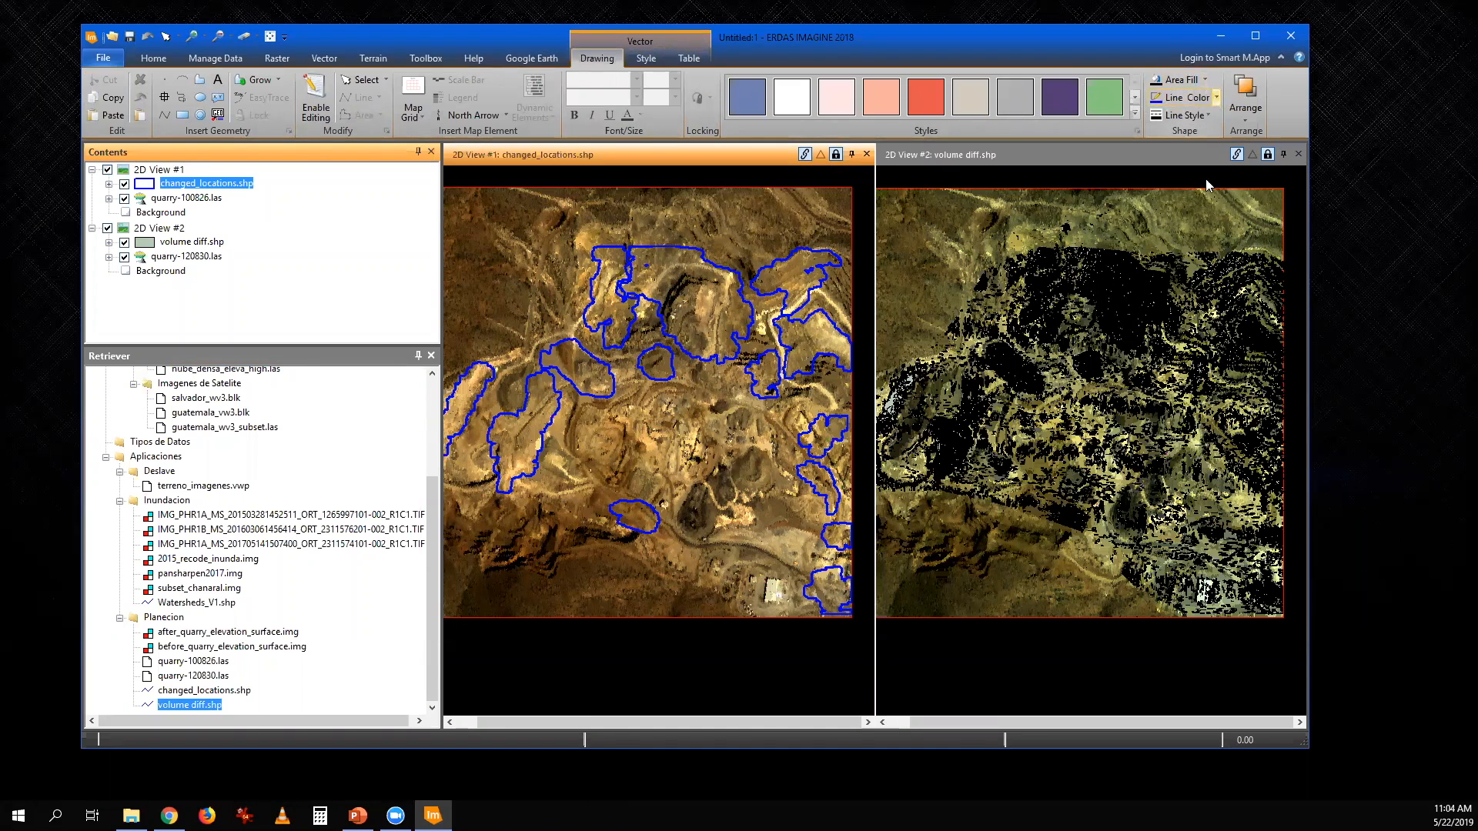
left_click(1205, 271)
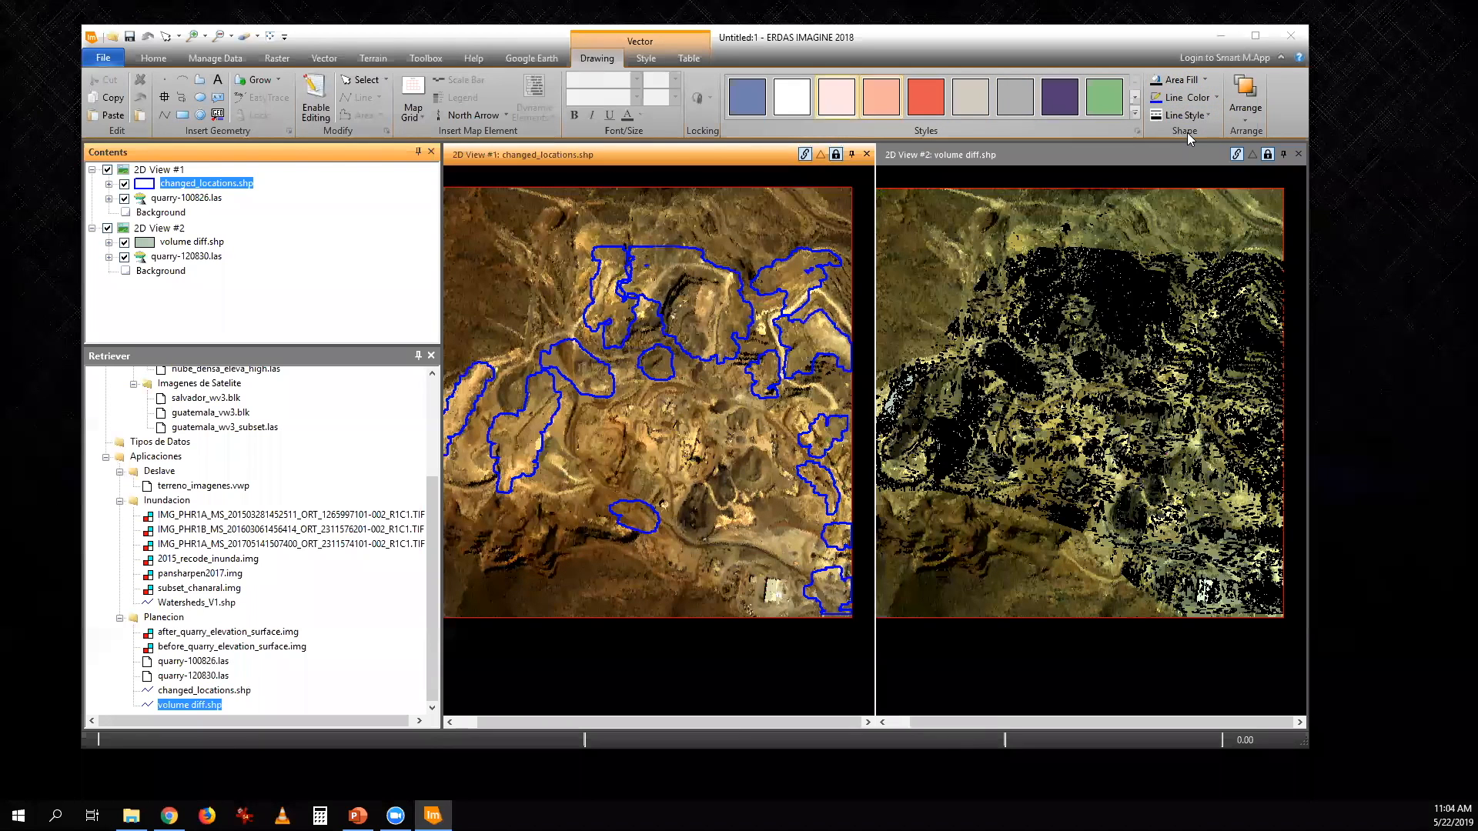
left_click(236, 188)
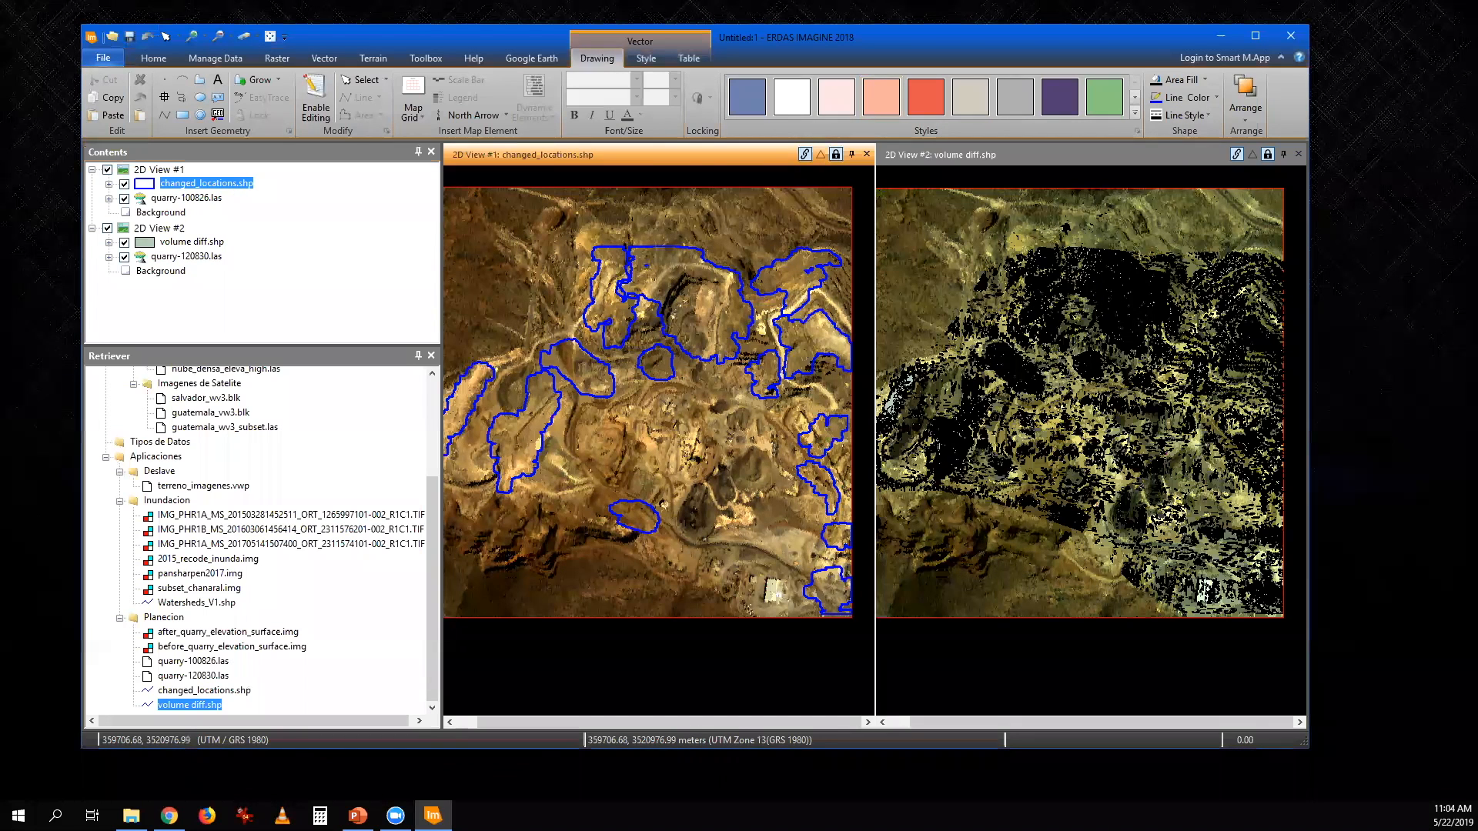
left_click(1205, 80)
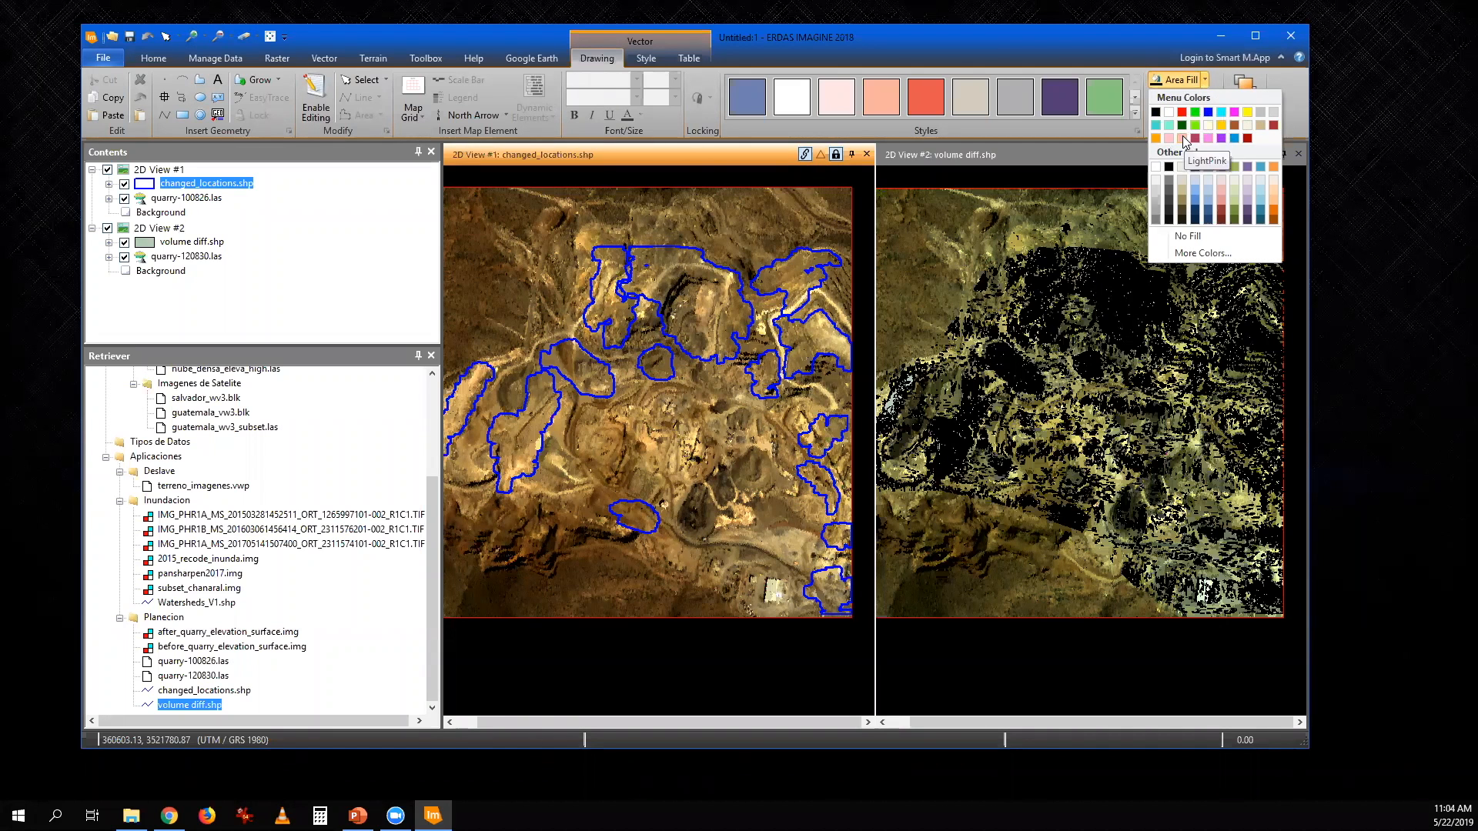
left_click(1156, 125)
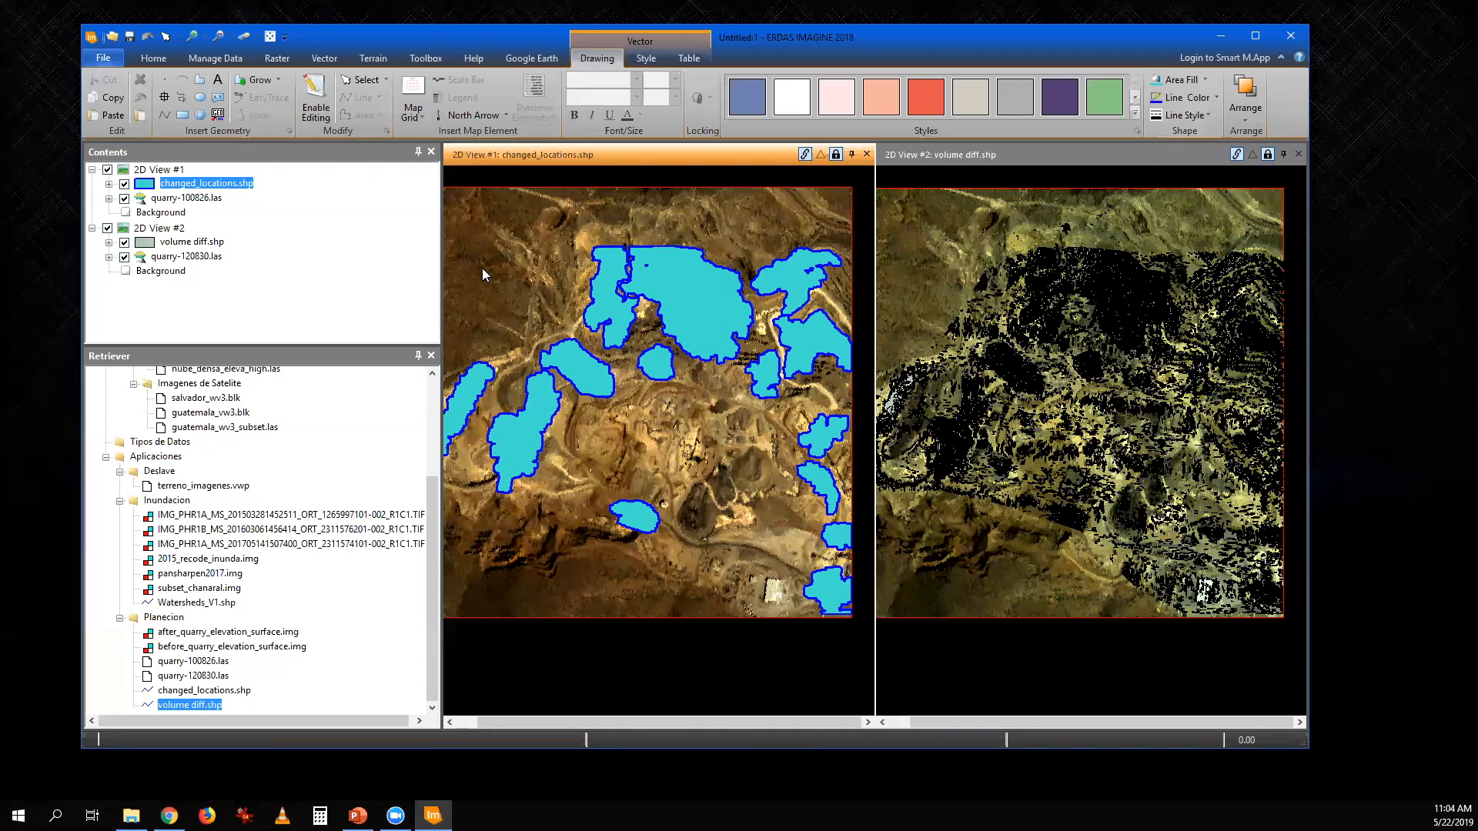
- Remove the black outlines from the volume diff.shp polygons in 2D View #2
left_click(330, 243)
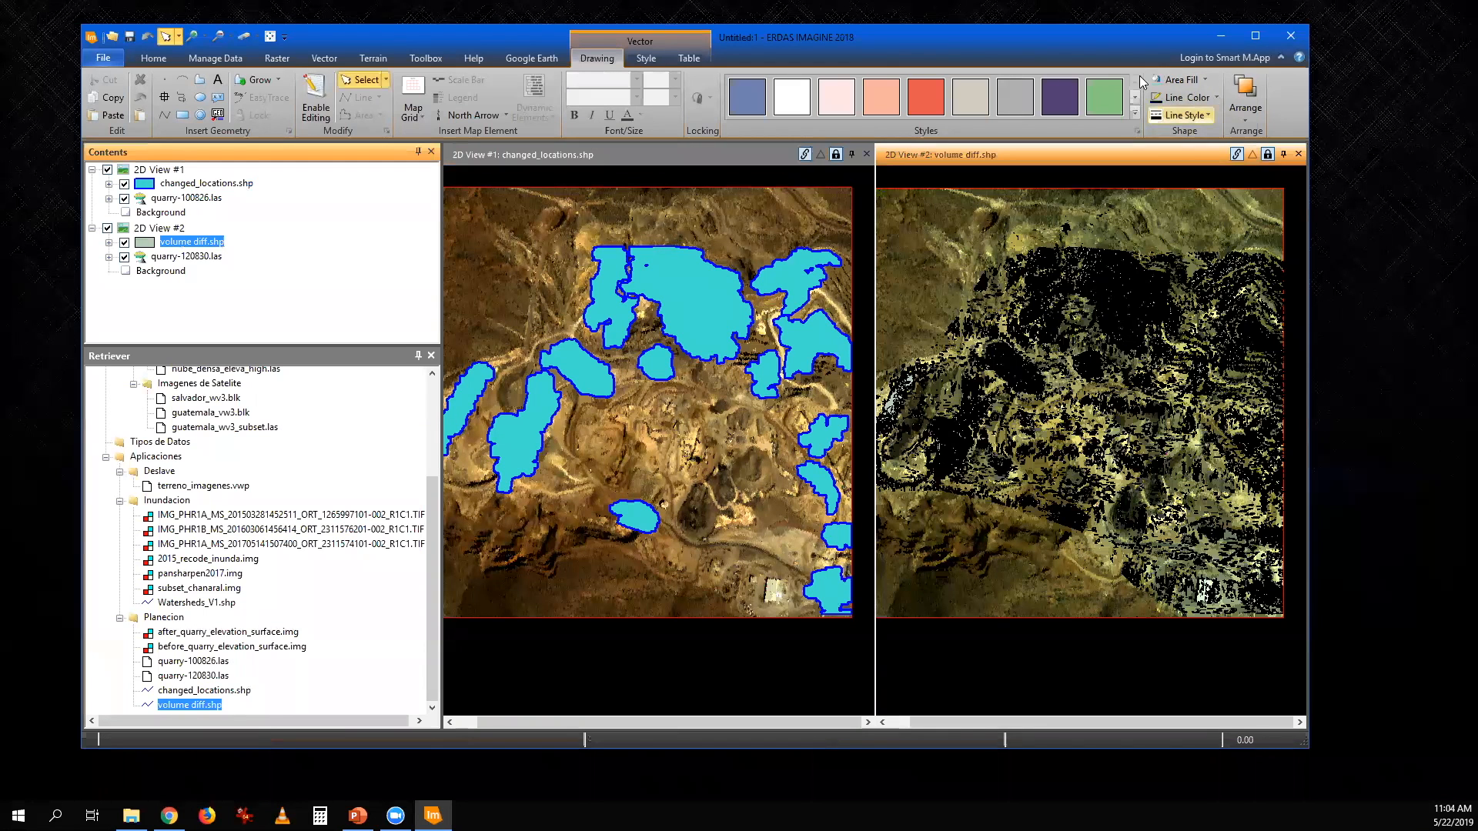
left_click(1216, 100)
left_click(1189, 257)
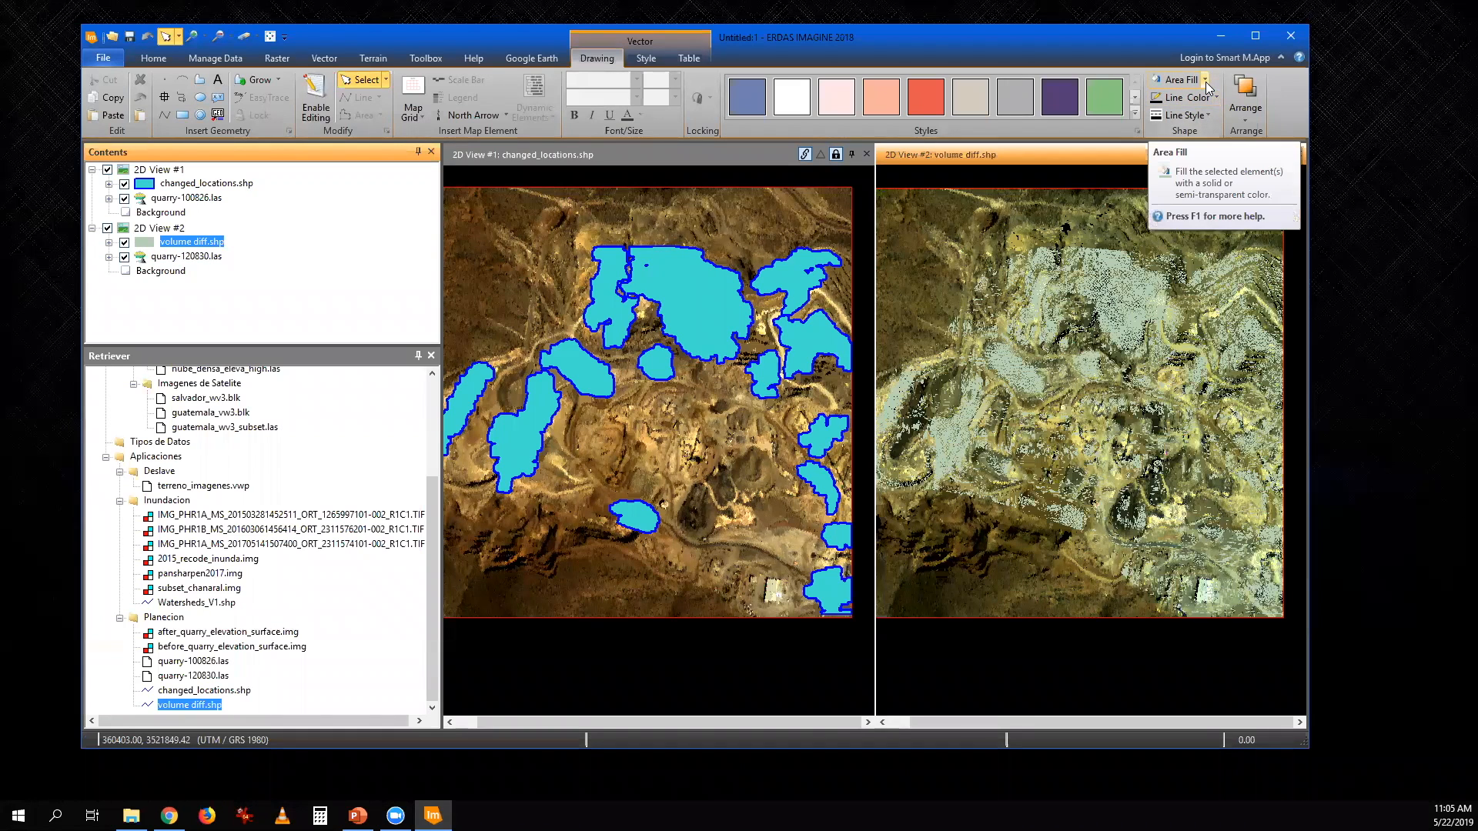
- Try to change the area fill of the volume diff.shp polygons to red
left_click(1206, 80)
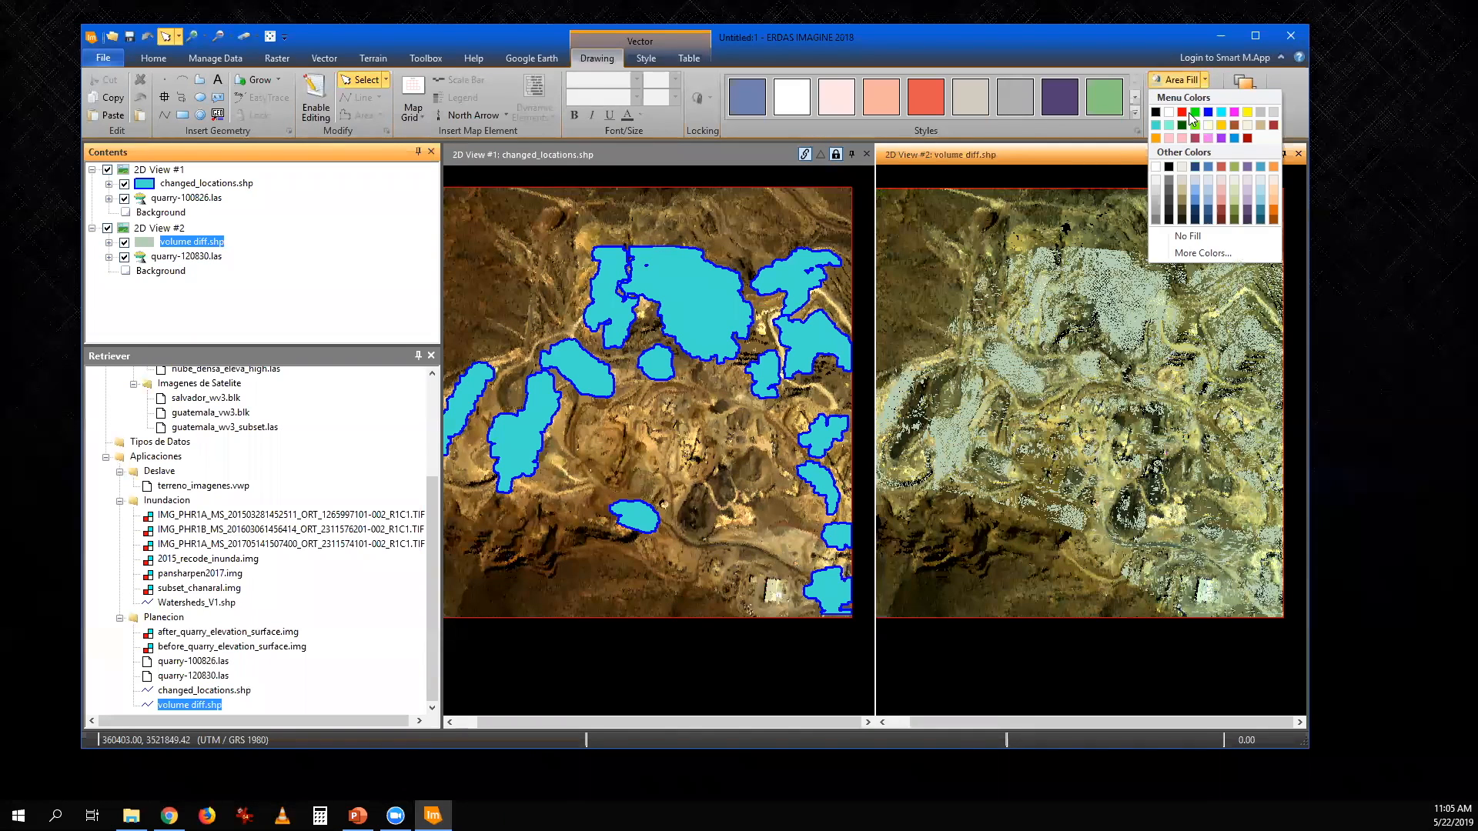
left_click(1186, 113)
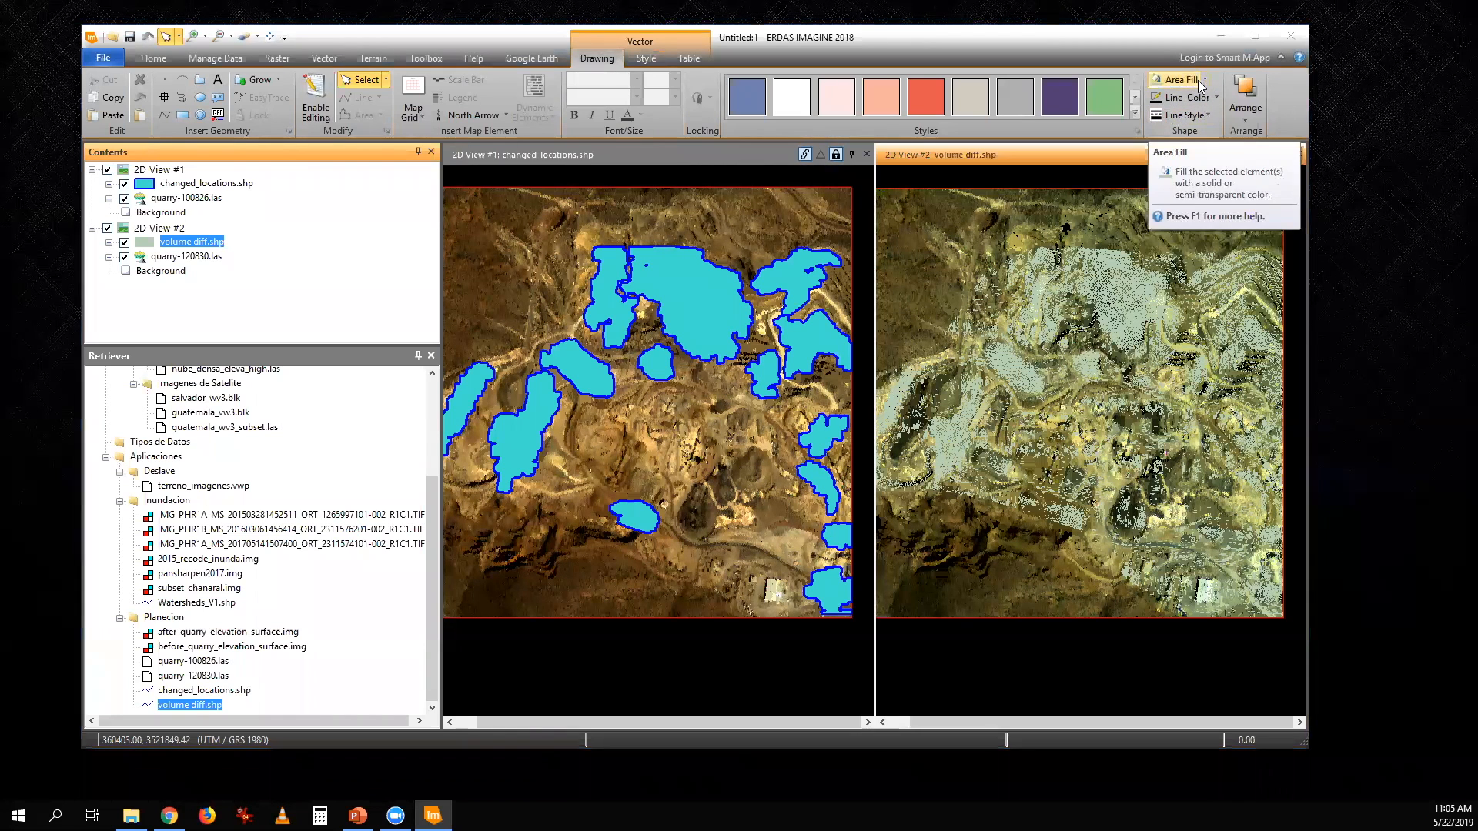
left_click(213, 240)
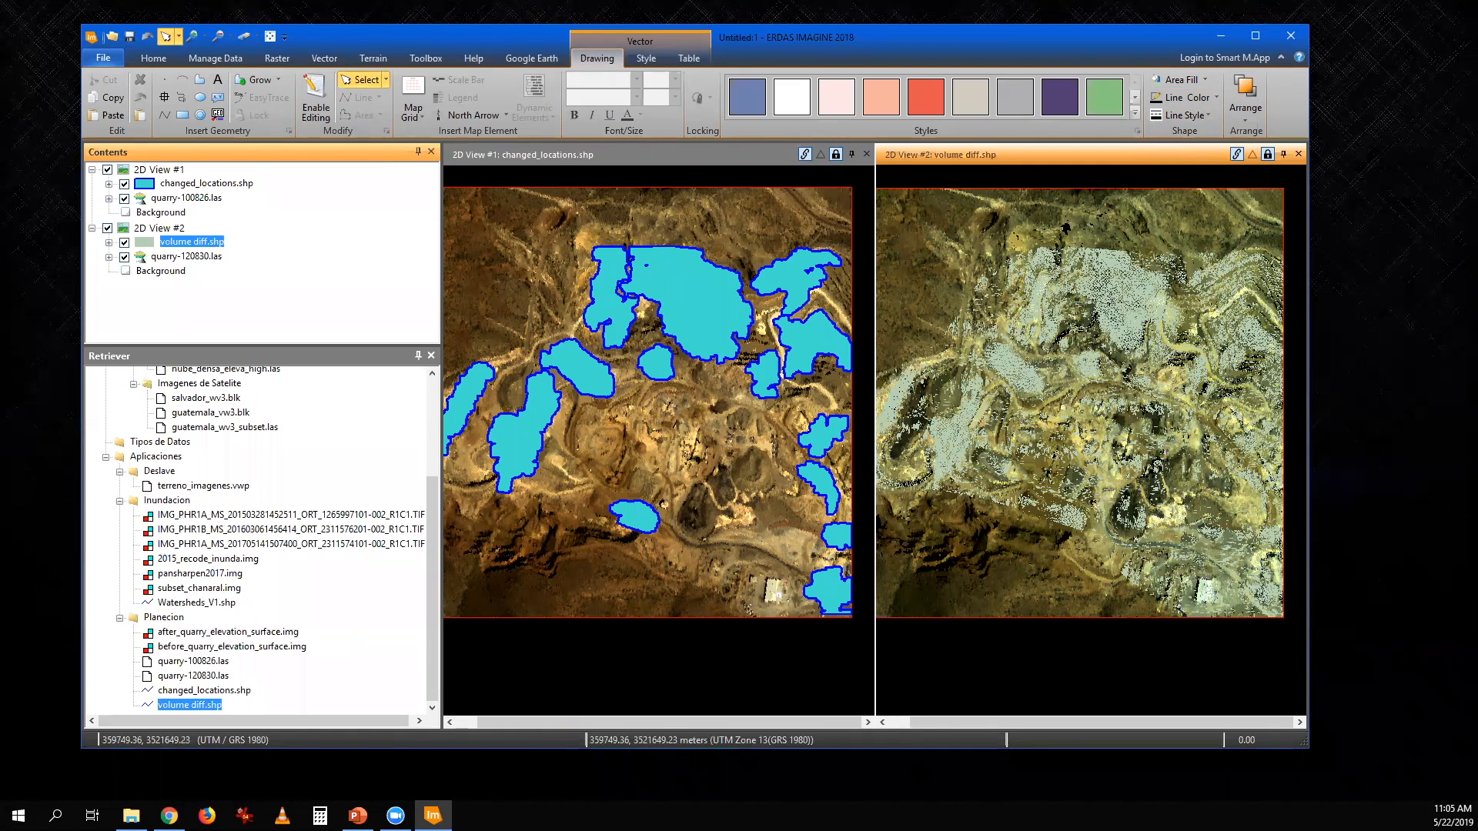
left_click(1205, 82)
left_click(1185, 115)
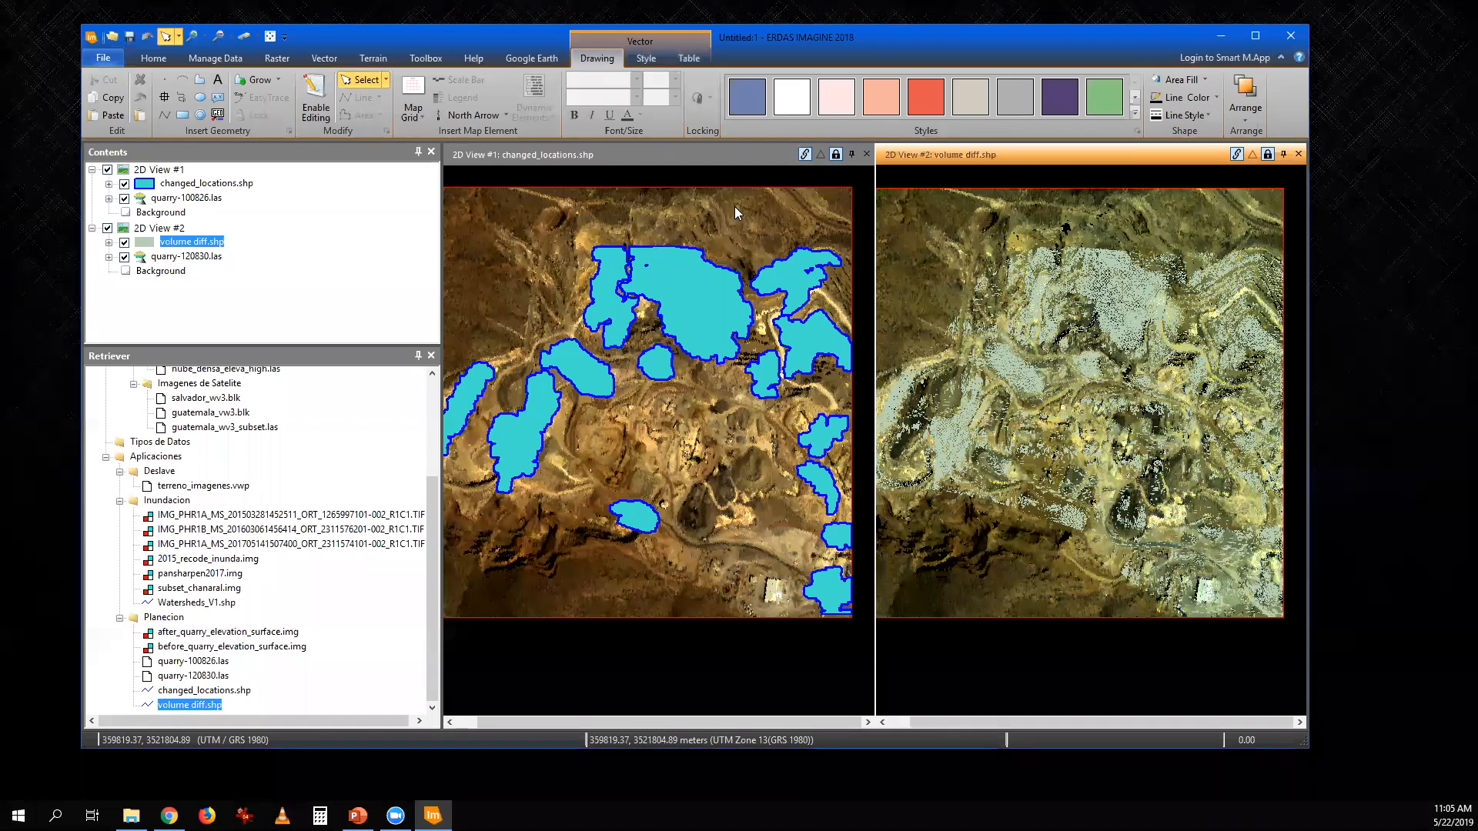
- Hide the quarry-120830.las point cloud in 2D View #2, leaving only the volume diff.shp layer displayed
left_click(125, 258)
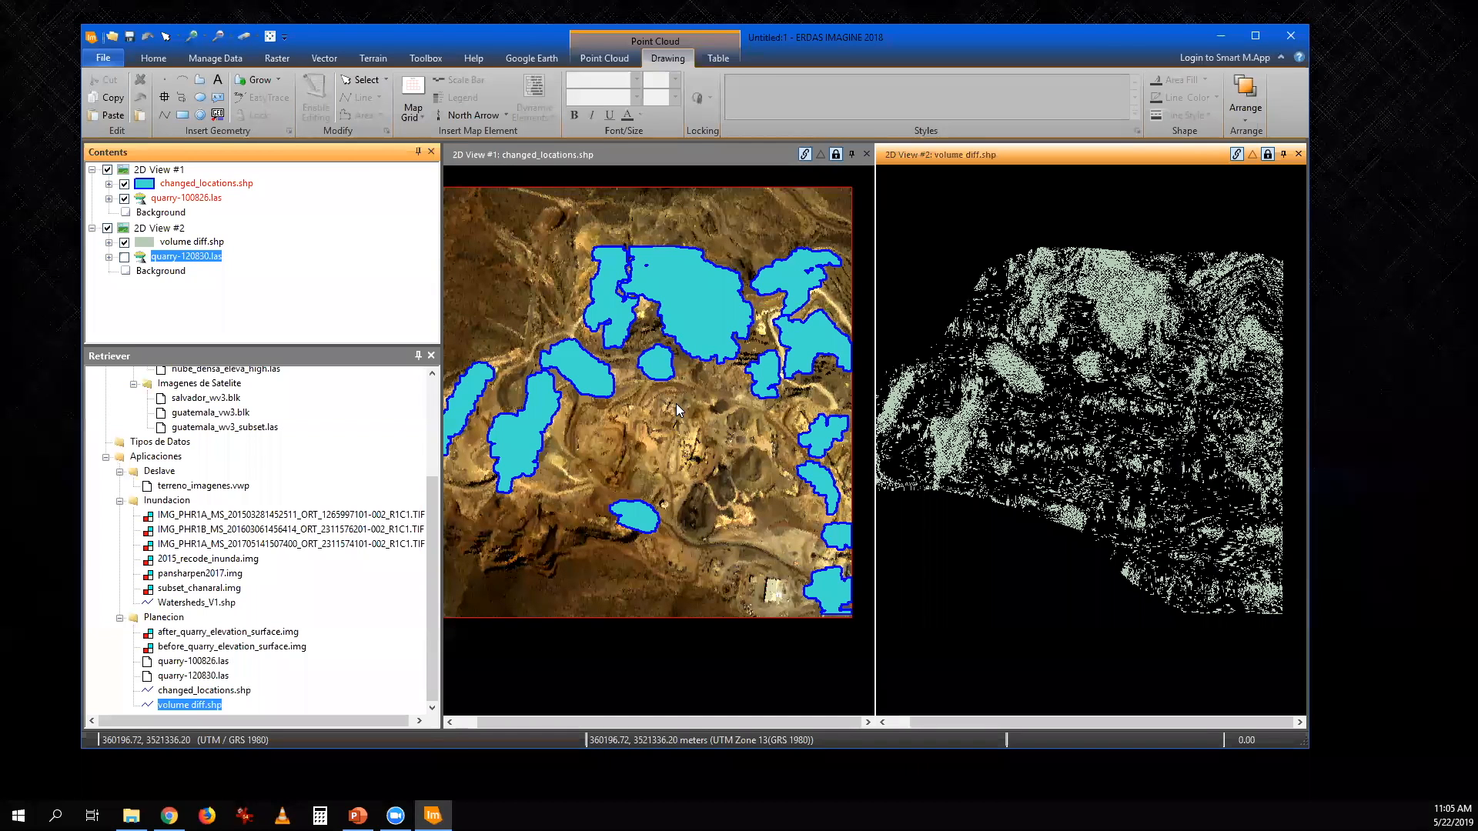
left_click(426, 550)
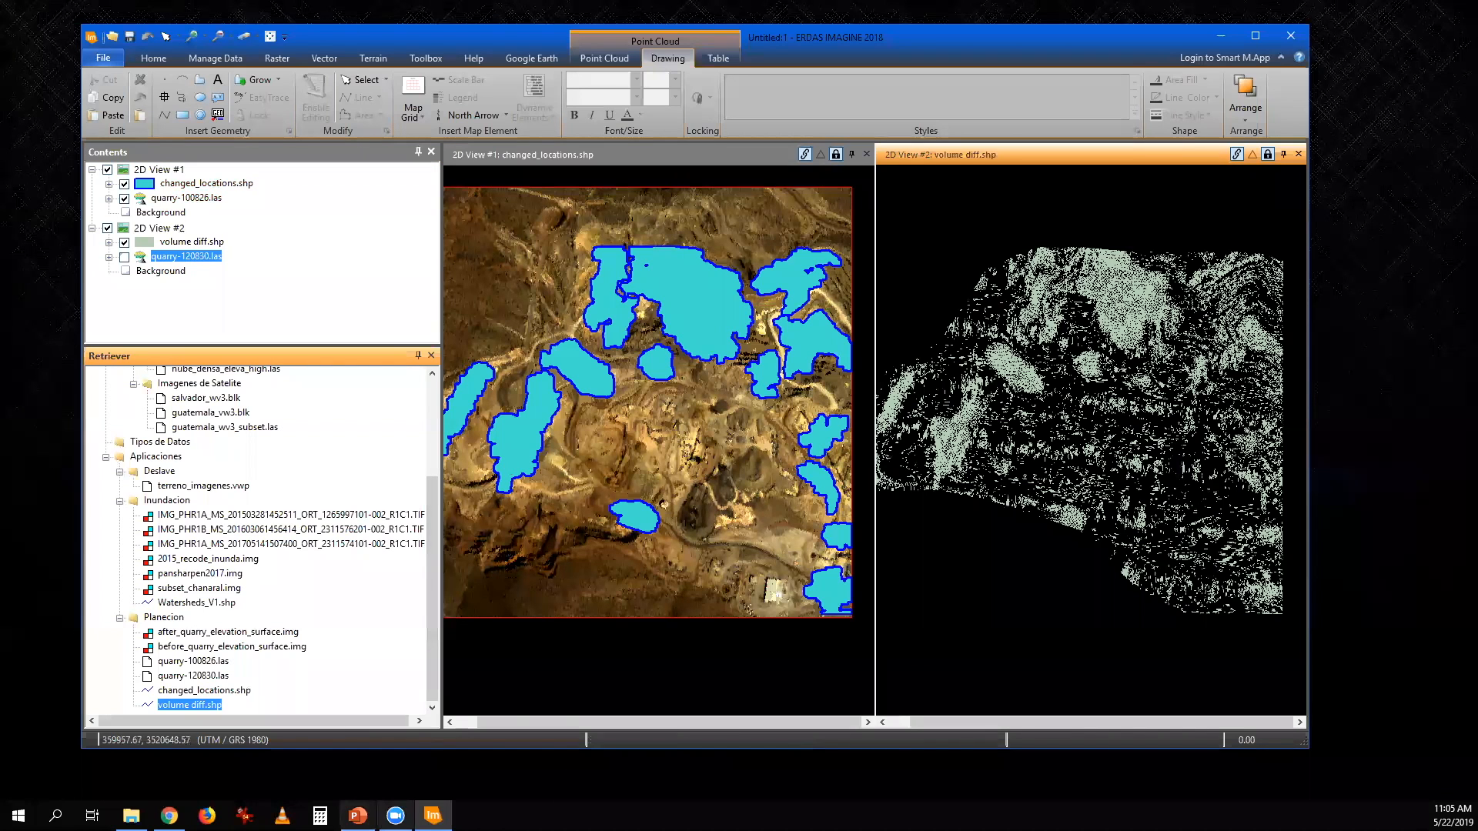
- Switch to the PowerPoint slide show at the "Preguntas & Respuestas" slide
left_click(358, 816)
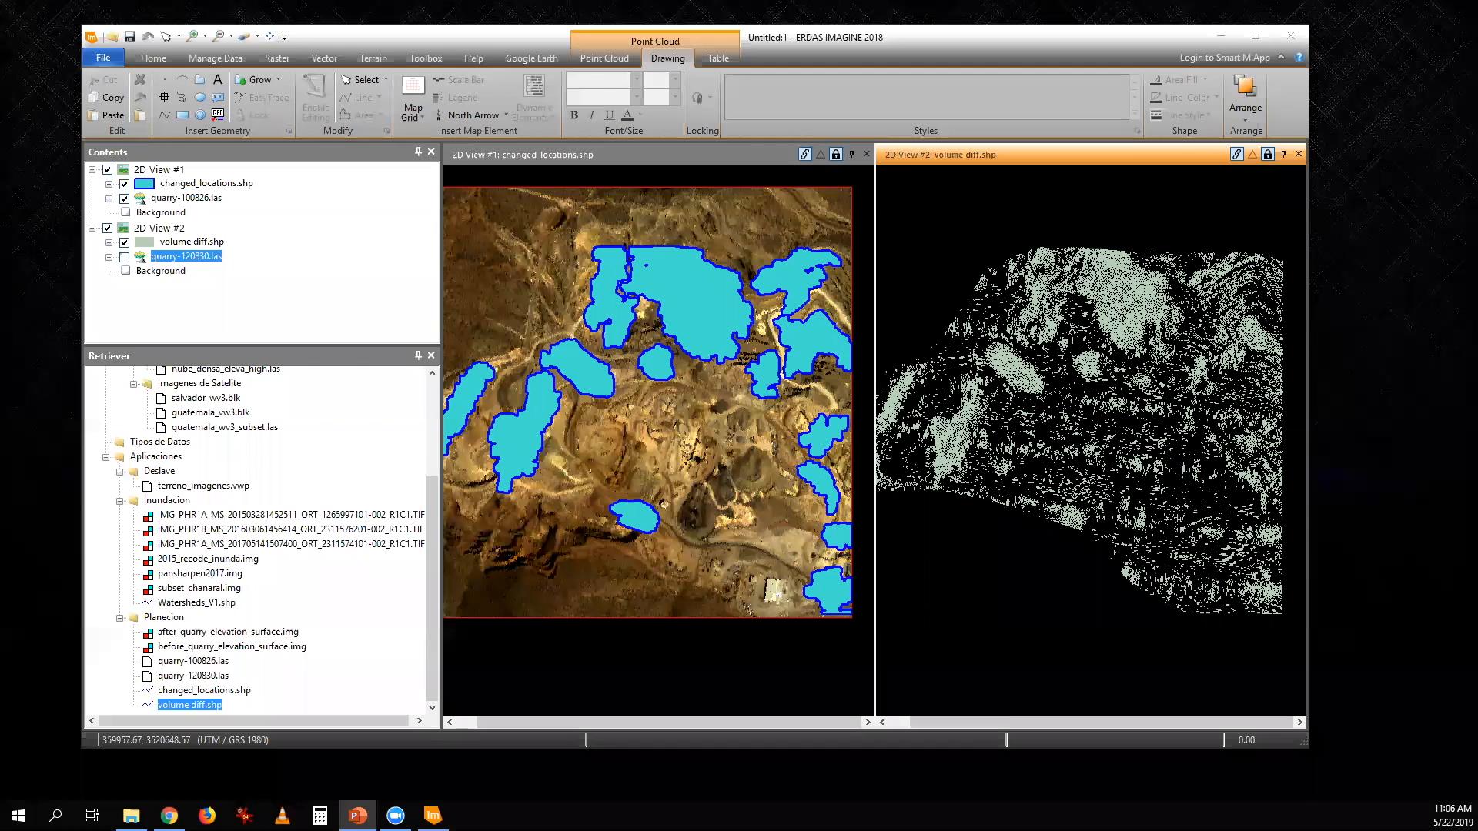
key("alt+Tab")
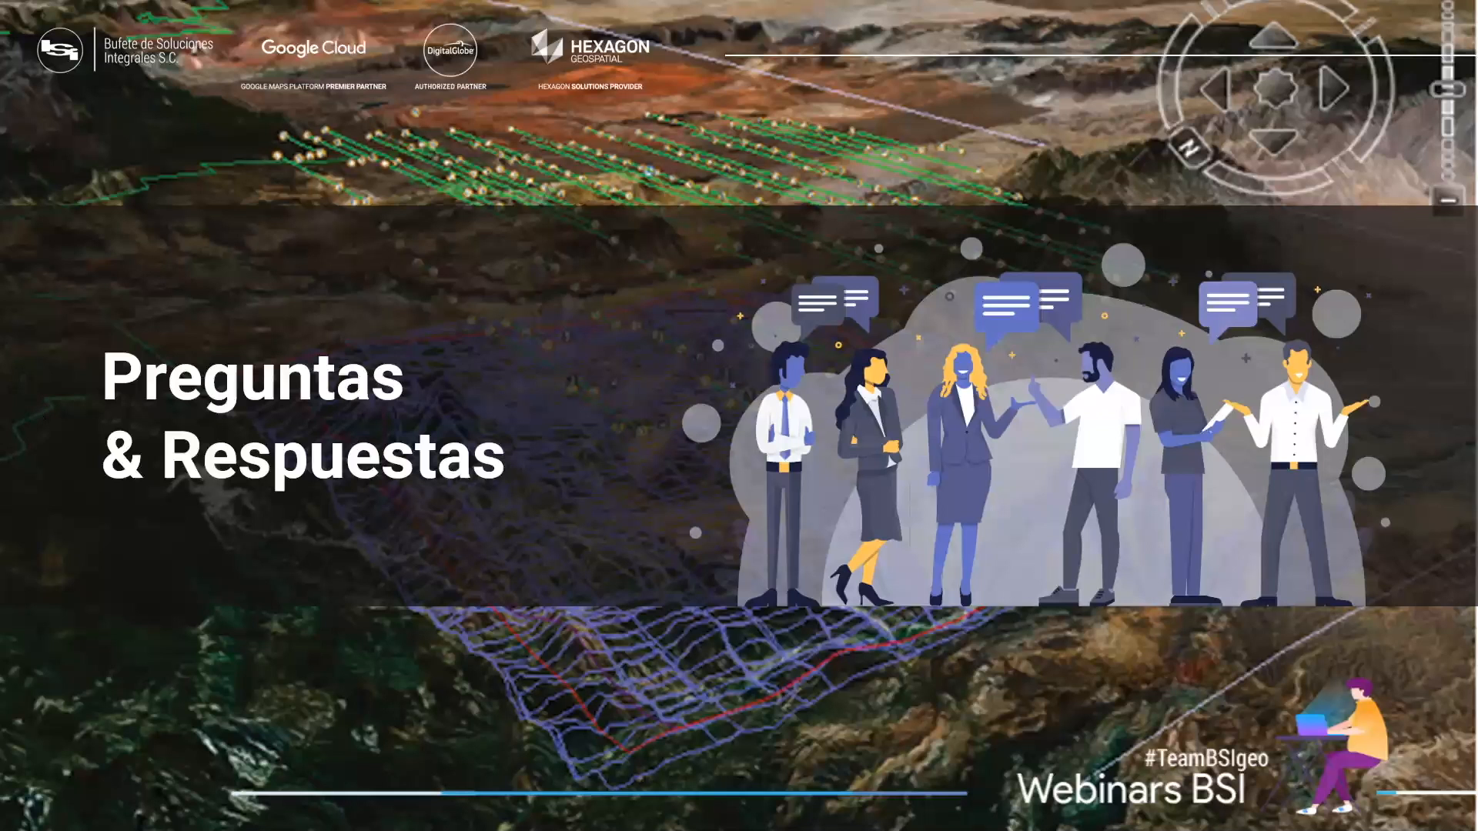